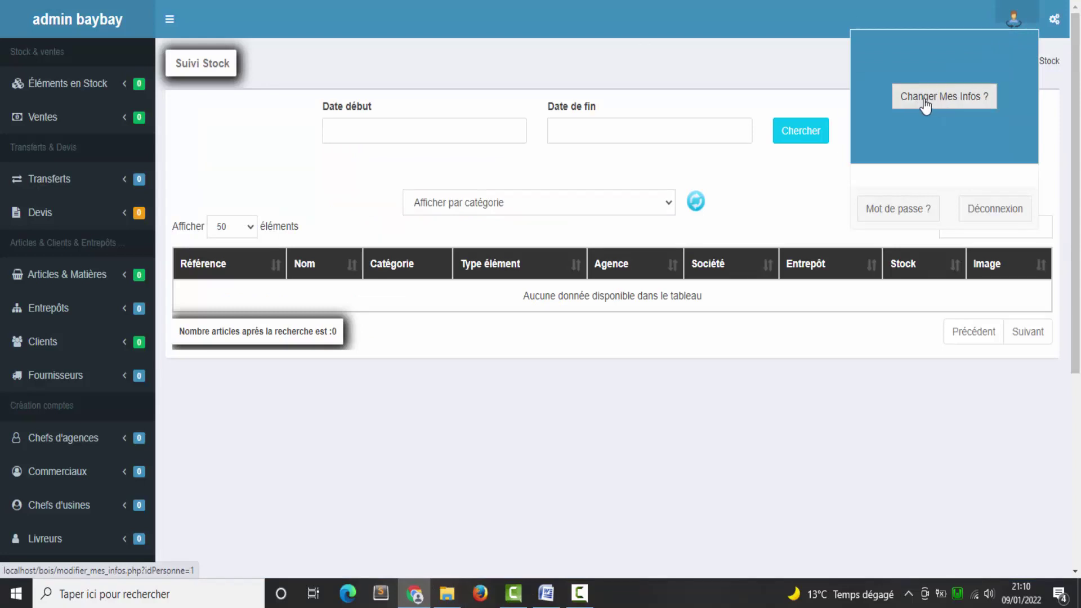
Open the 'Changer mes infos' page from the user menu to edit the admin's name and email
left_click(934, 99)
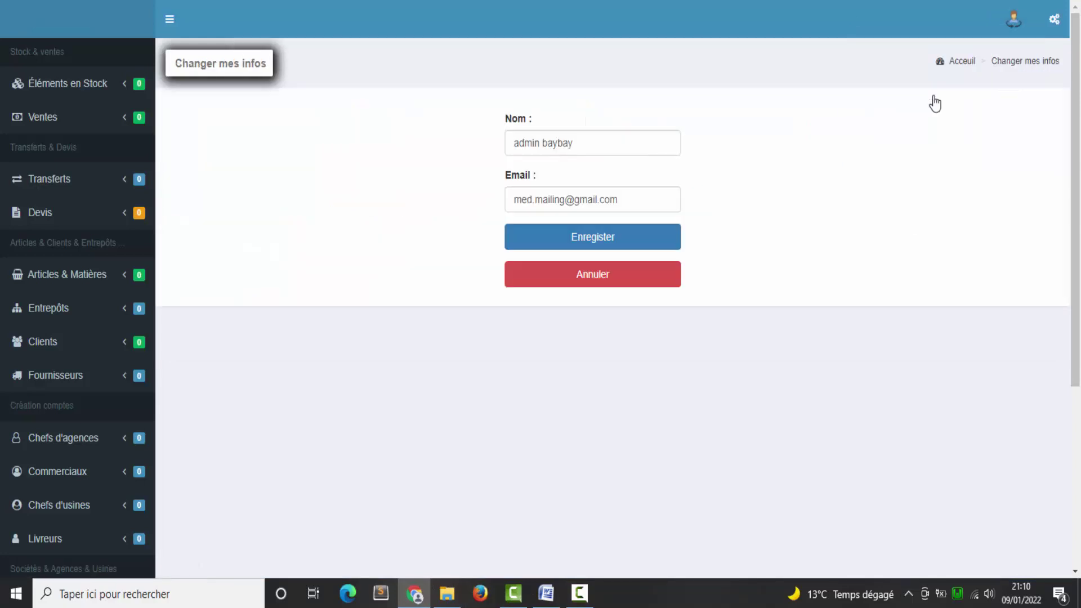
Remove the second word from the Nom field, leaving 'admin', and save the details
left_click_drag(622, 201, 502, 204)
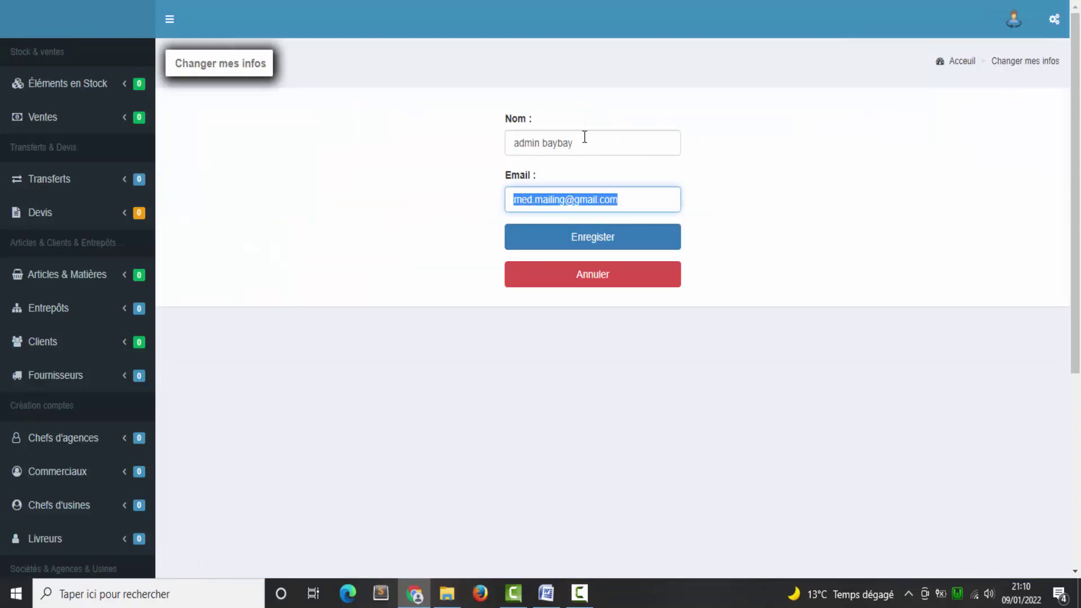
left_click_drag(574, 143, 544, 148)
key("BackSpace")
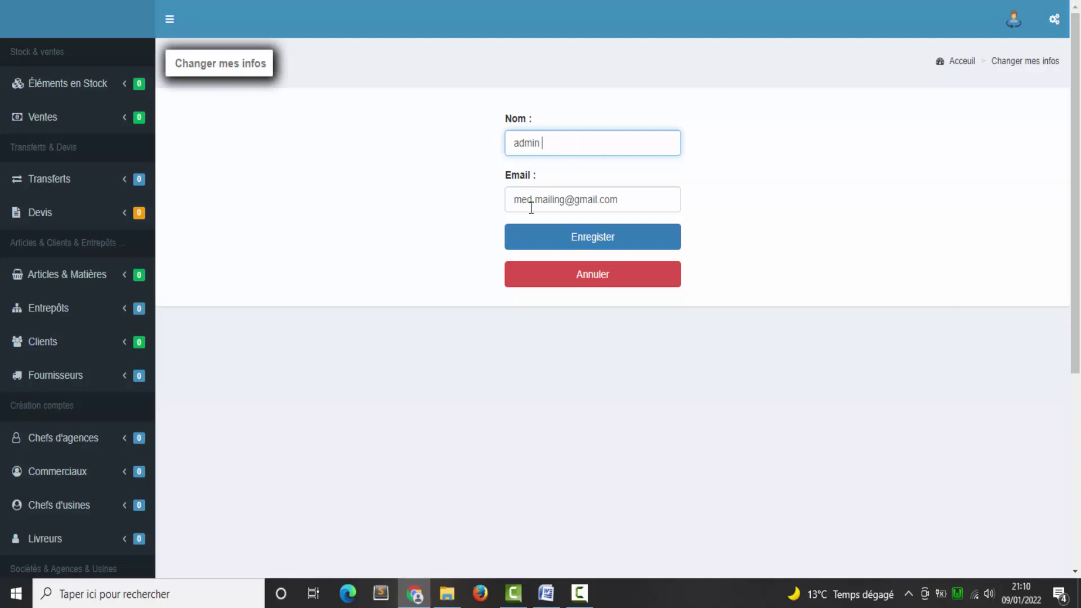
left_click(516, 240)
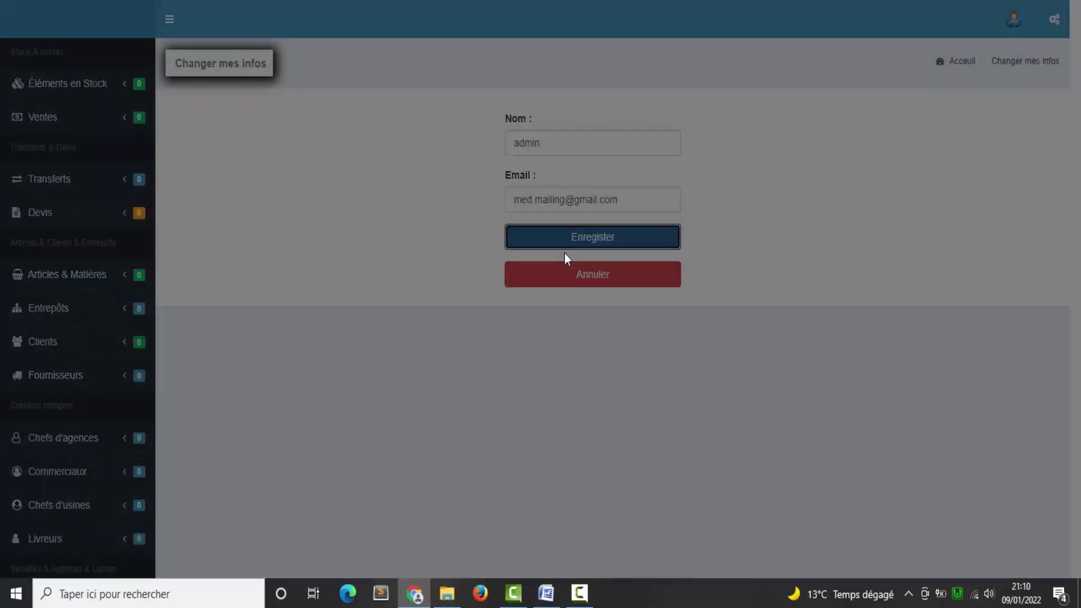
left_click(815, 202)
Cancel the password change and bring up the 'Cahier des charges FINAL' document in Word
left_click(1012, 22)
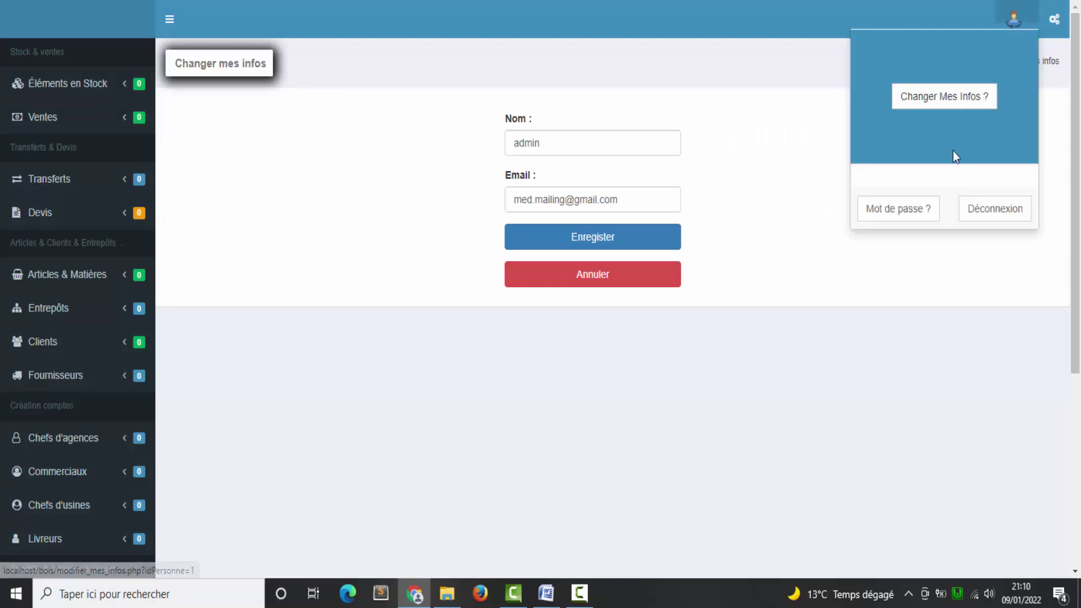
left_click(898, 209)
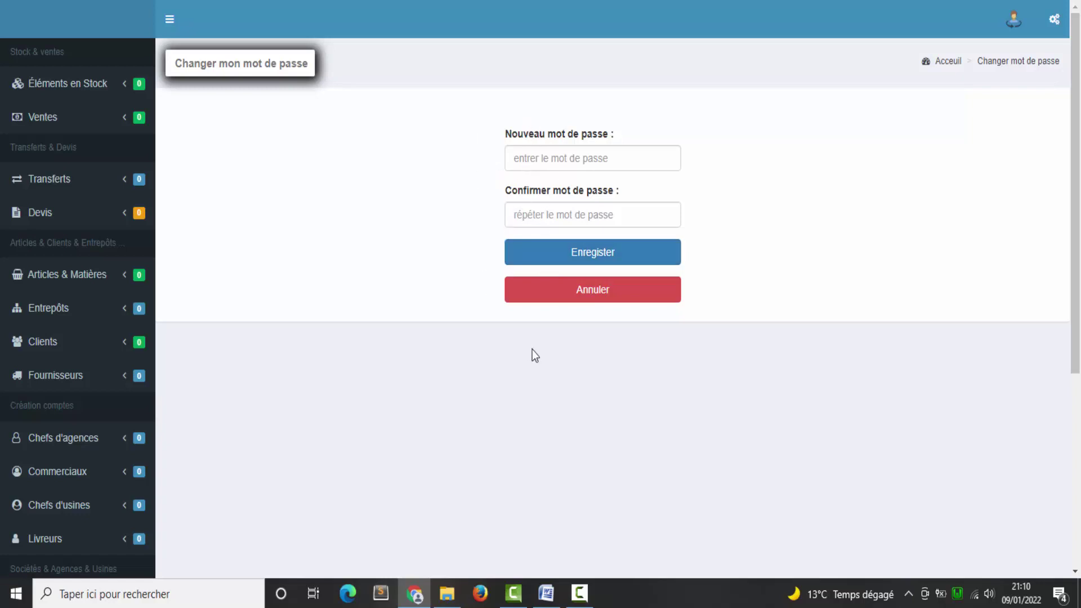
left_click(600, 292)
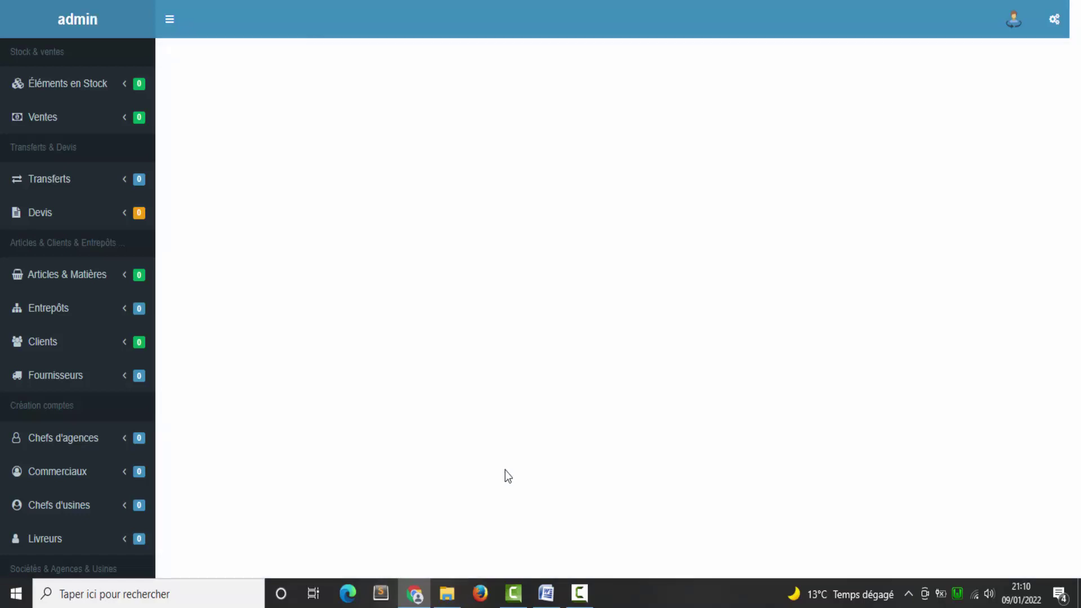
left_click(546, 593)
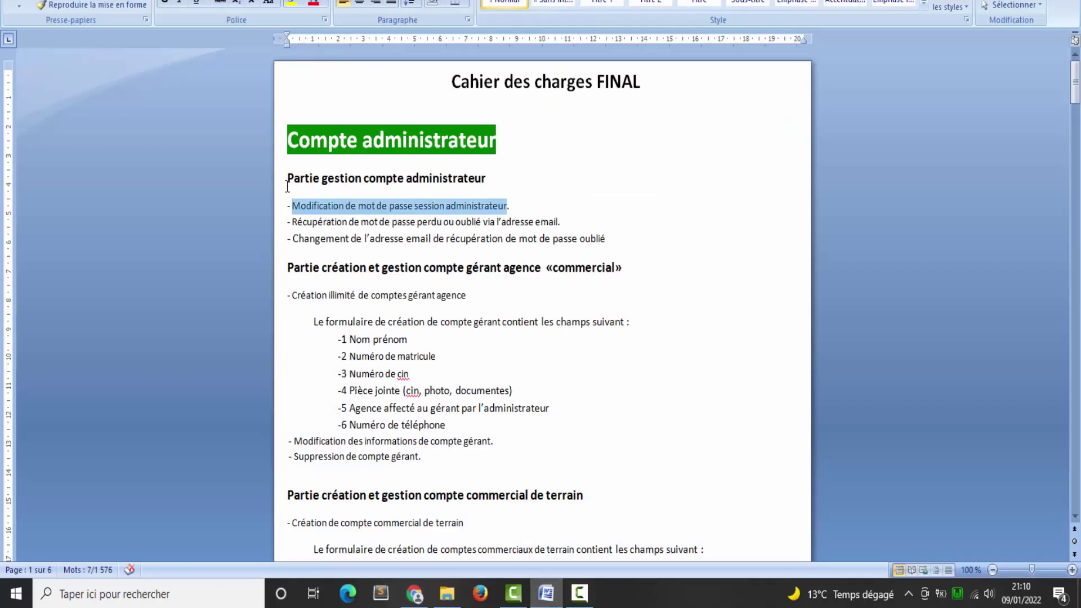
Delete the 'Partie gestion compte administrateur' heading and its three bullet lines, then return to the web app
left_click_drag(287, 179, 598, 239)
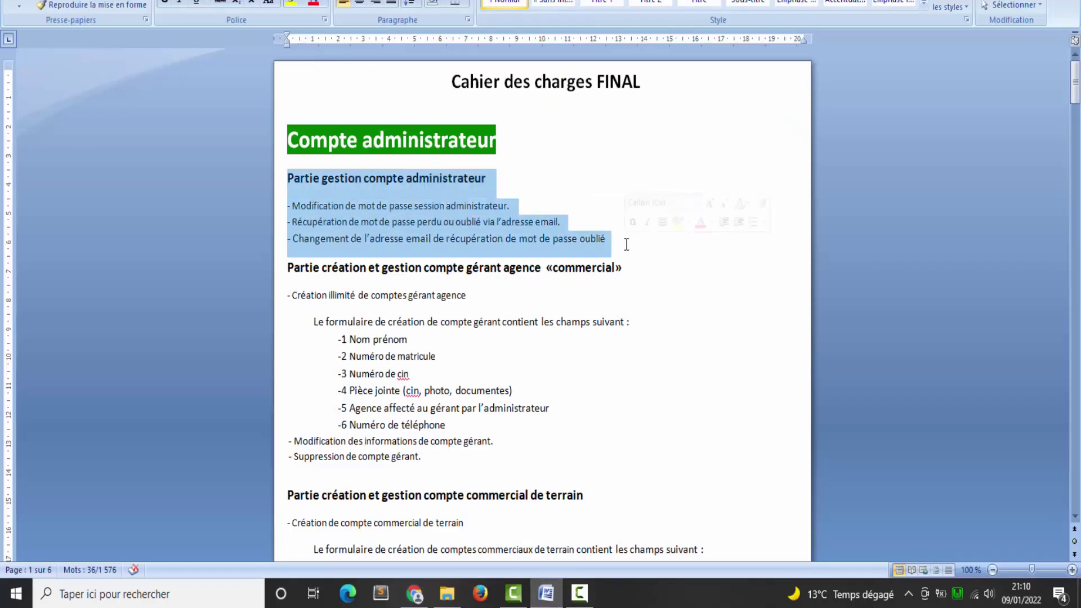
key("Delete")
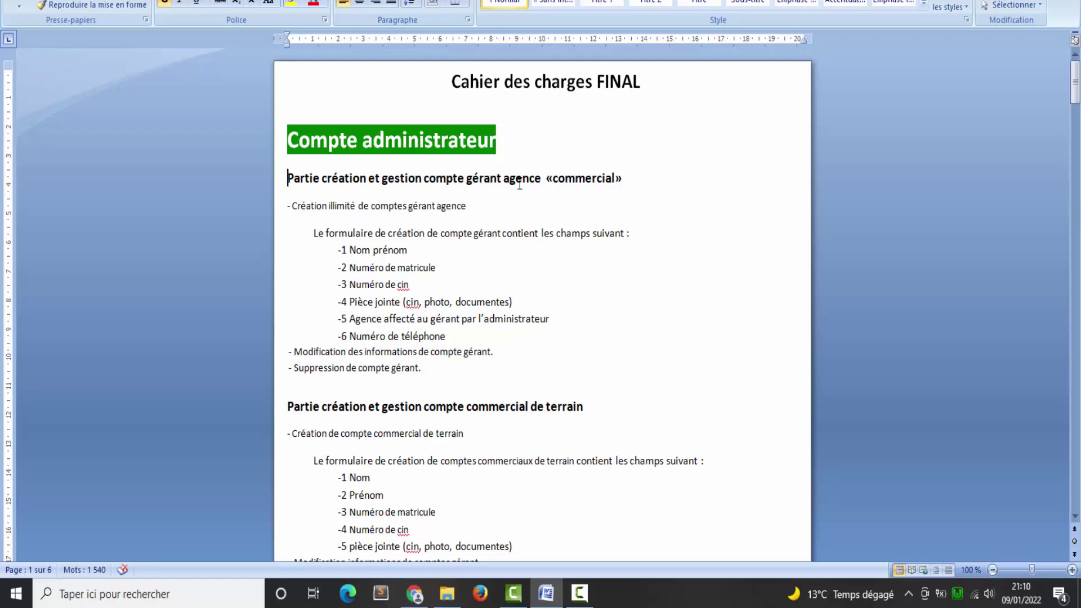
key("alt+Tab")
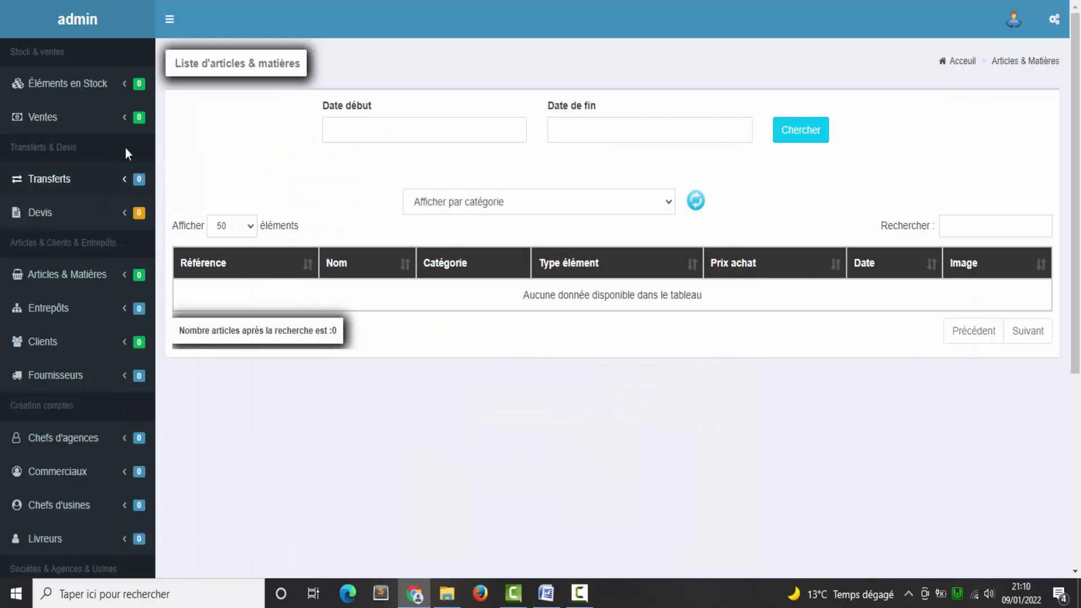
Open the new agency-manager form under Chefs d'agences
scroll(178, 176, "down", 1)
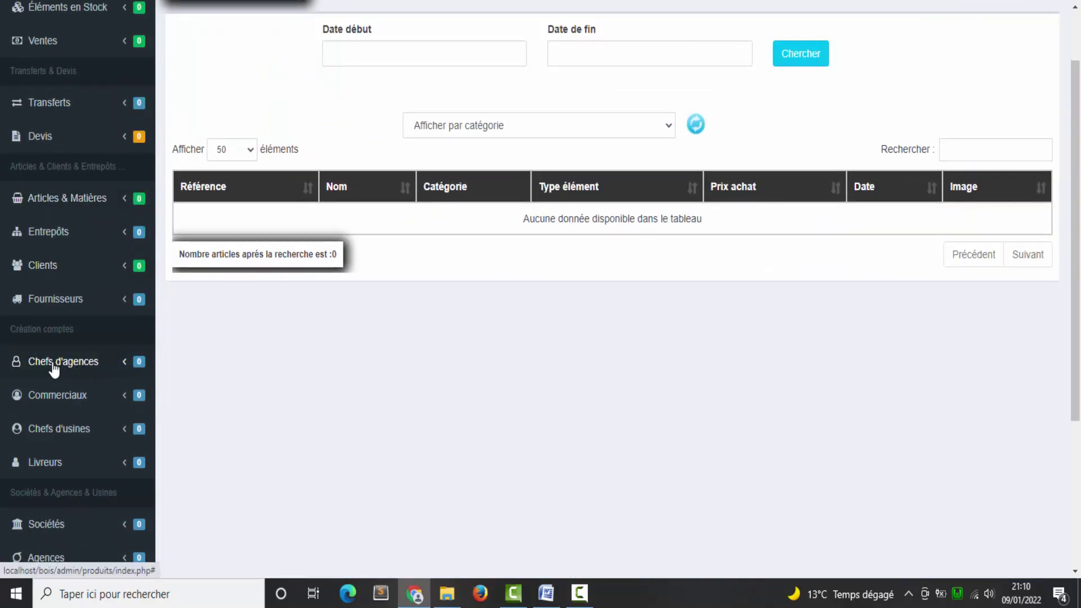
mouse_move(136, 369)
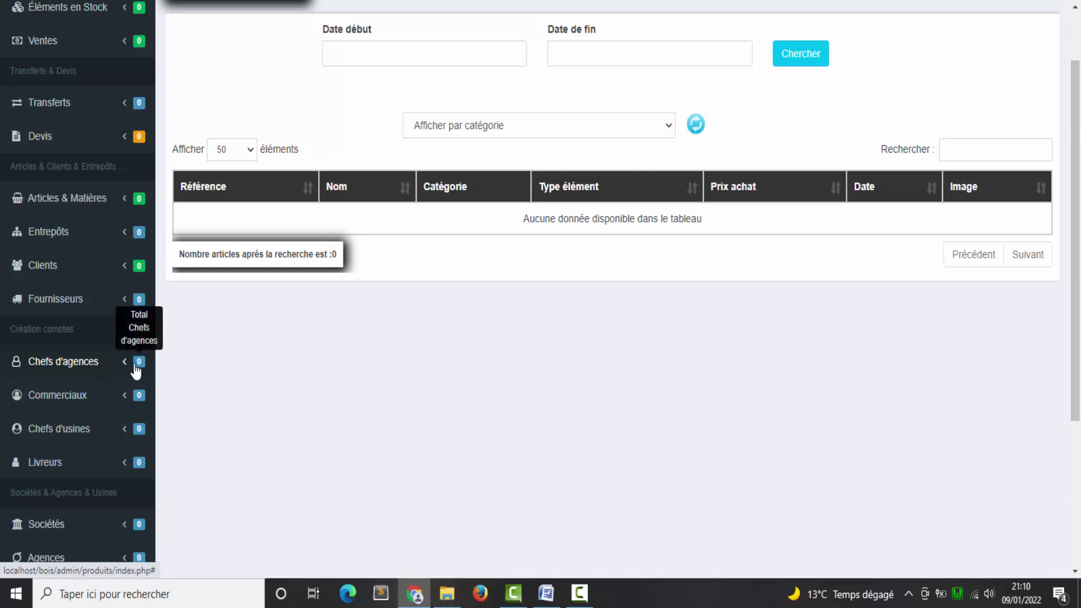
left_click(92, 366)
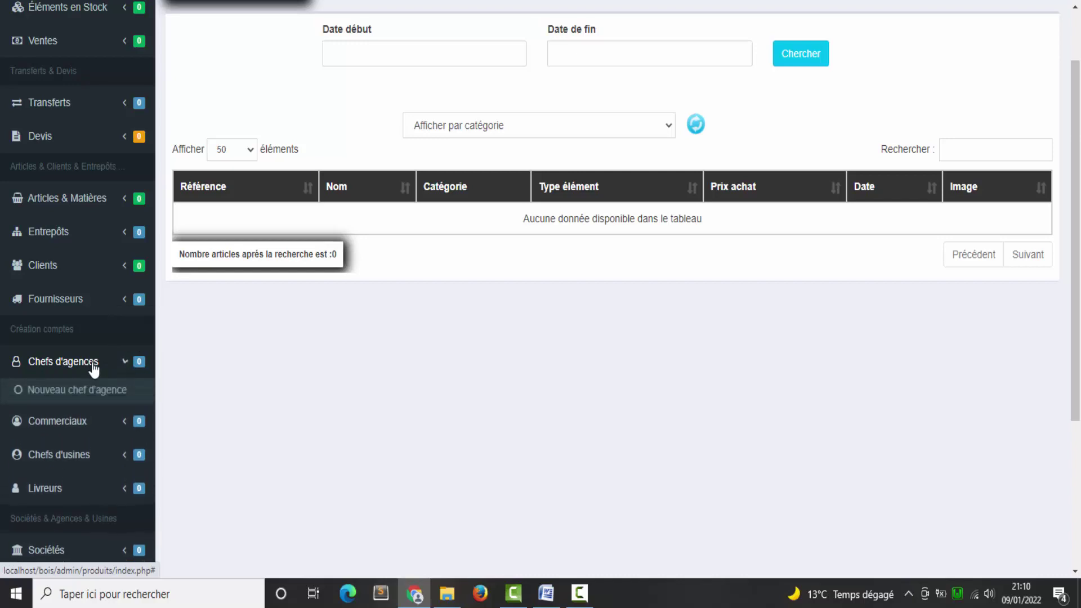
left_click(78, 394)
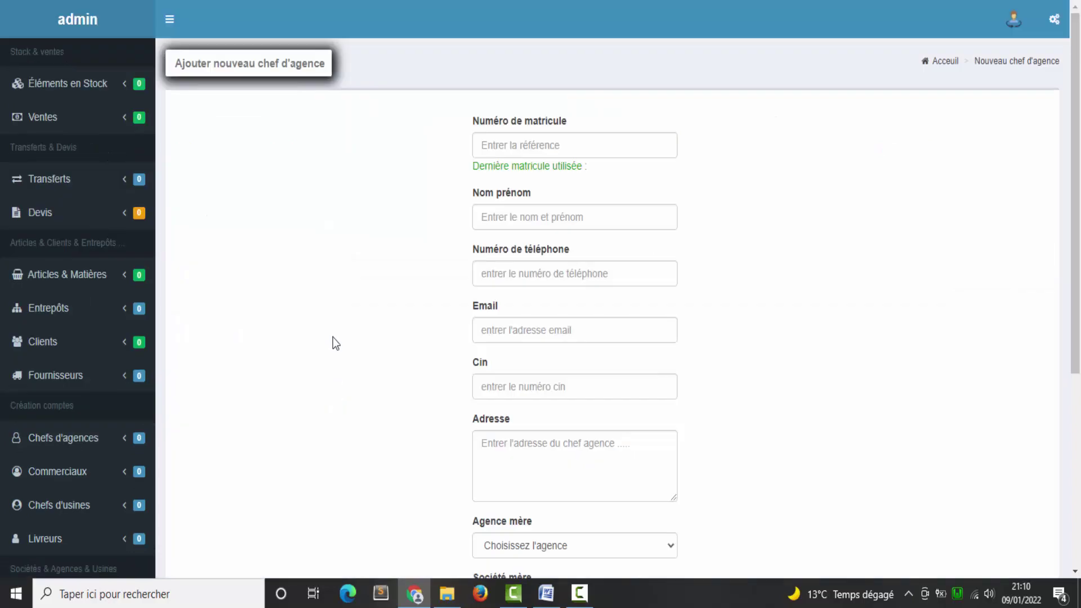
Check the parent agency list, which is empty, without choosing an agency
scroll(333, 340, "down", 5)
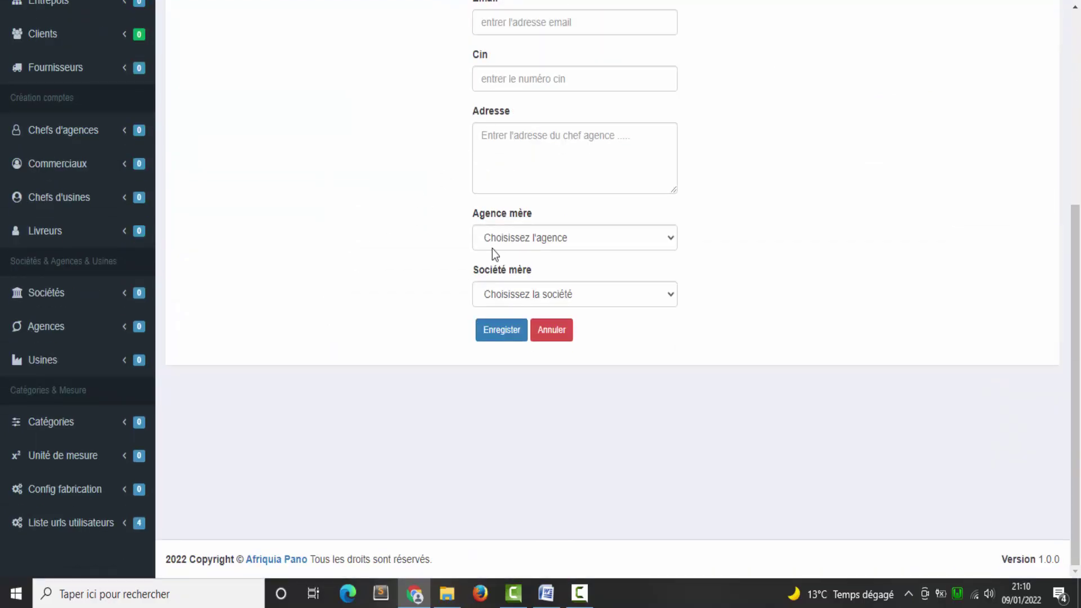
left_click(508, 241)
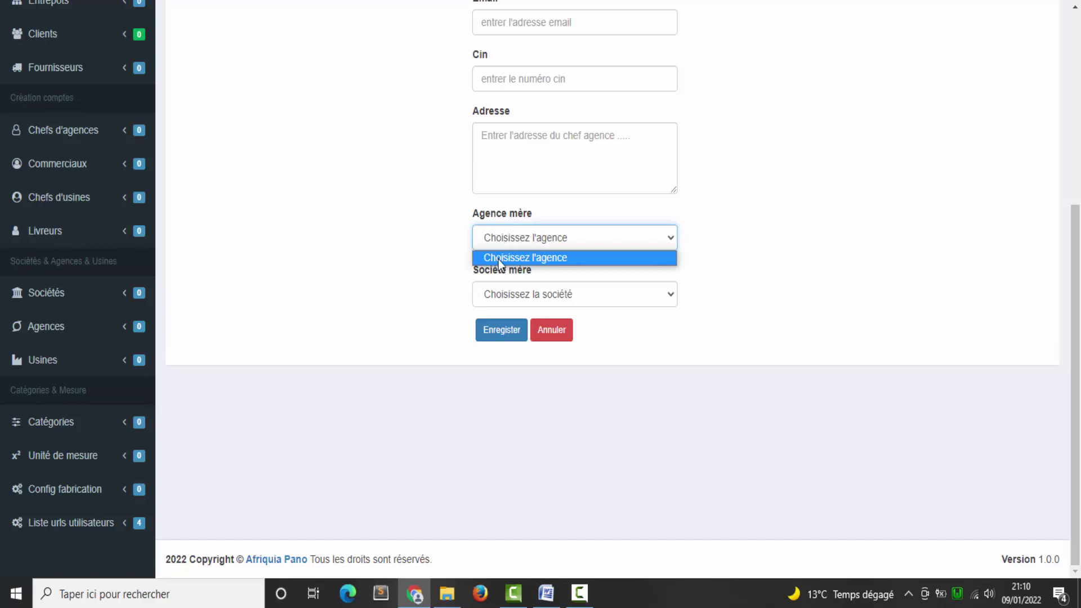
left_click(411, 262)
left_click(487, 238)
left_click(442, 254)
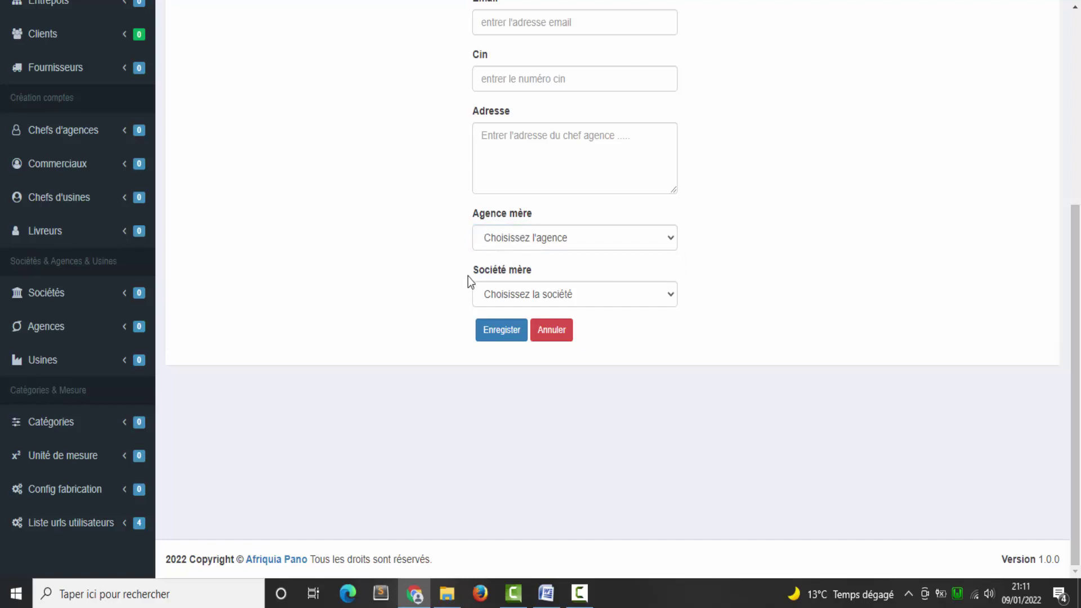
Try saving the empty agency-manager form and dismiss the mandatory-fields warning
left_click(489, 331)
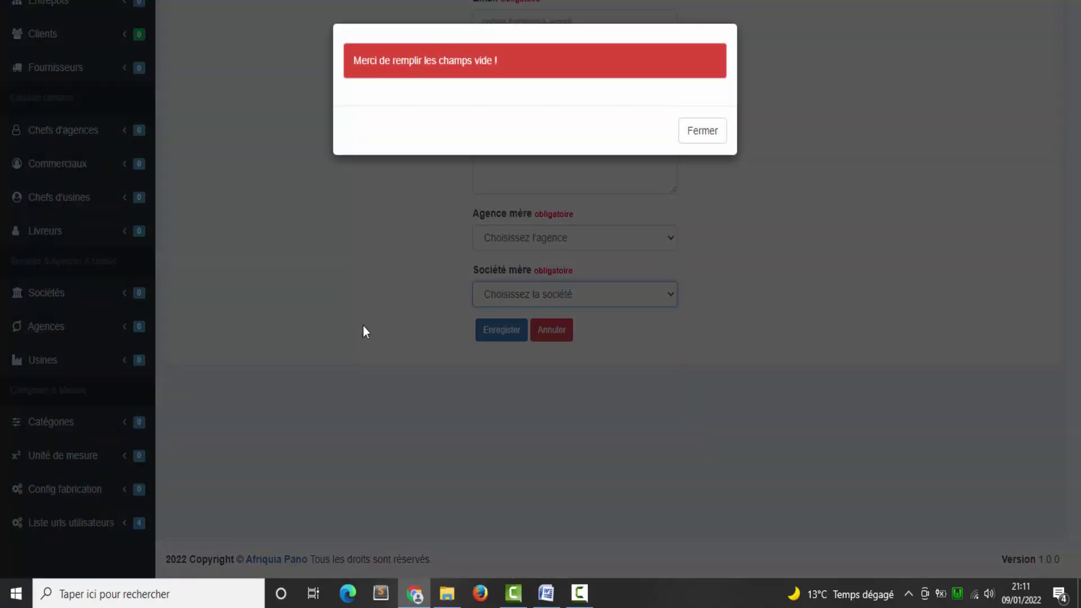
left_click(702, 130)
scroll(708, 232, "up", 5)
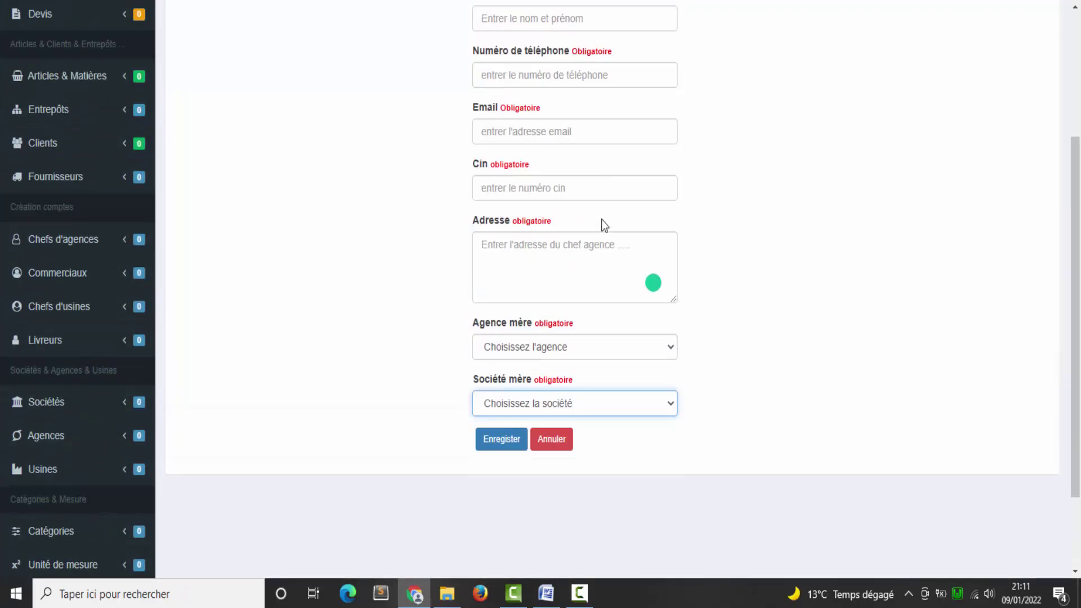
scroll(382, 247, "down", 6)
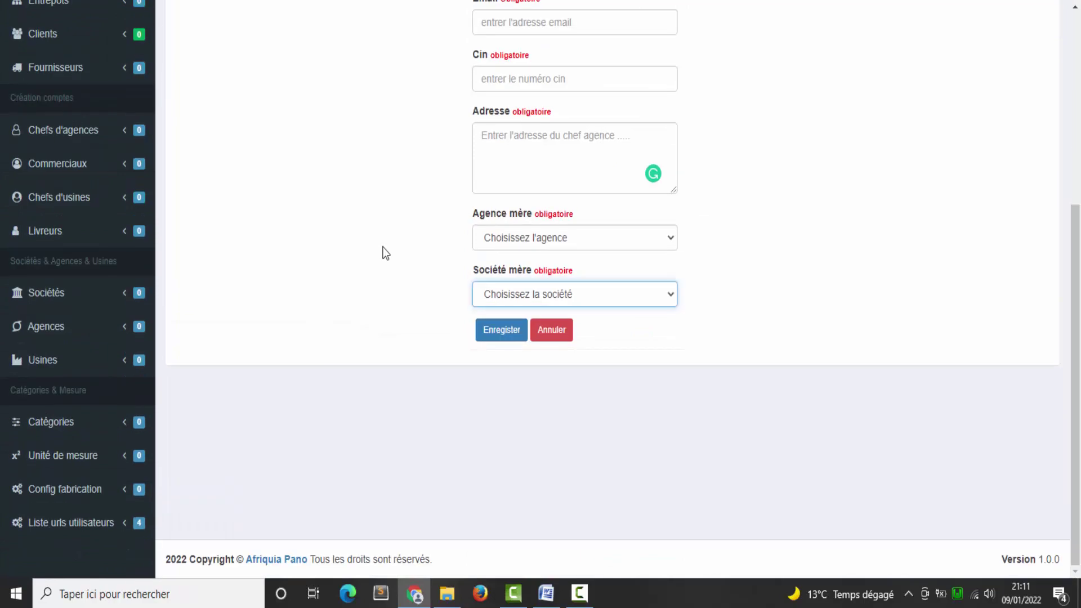
scroll(382, 248, "up", 6)
scroll(381, 248, "down", 3)
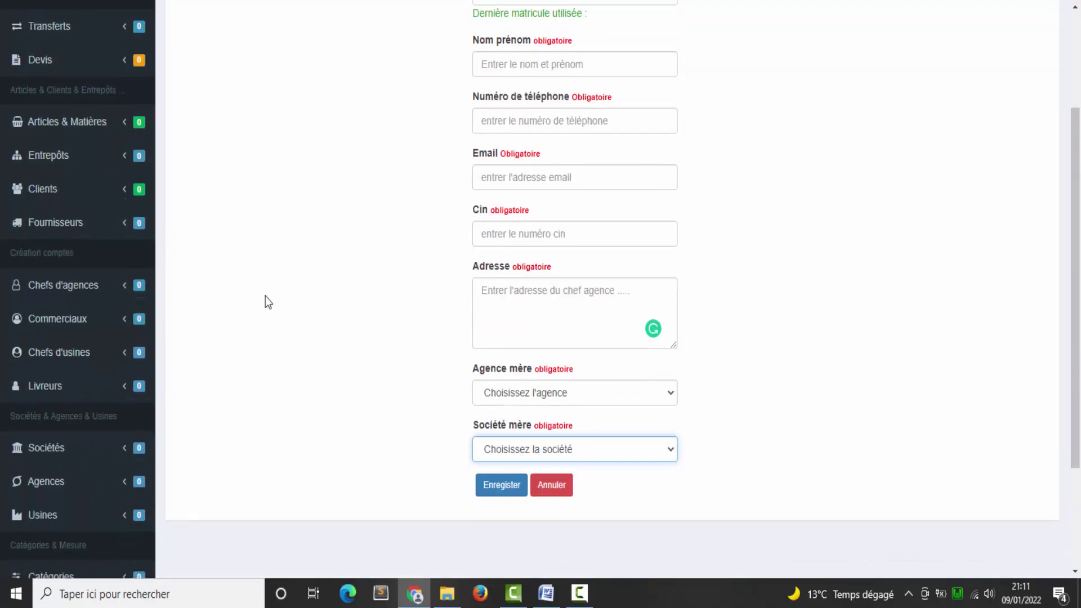
Open the add-company form under Sociétés
left_click(74, 449)
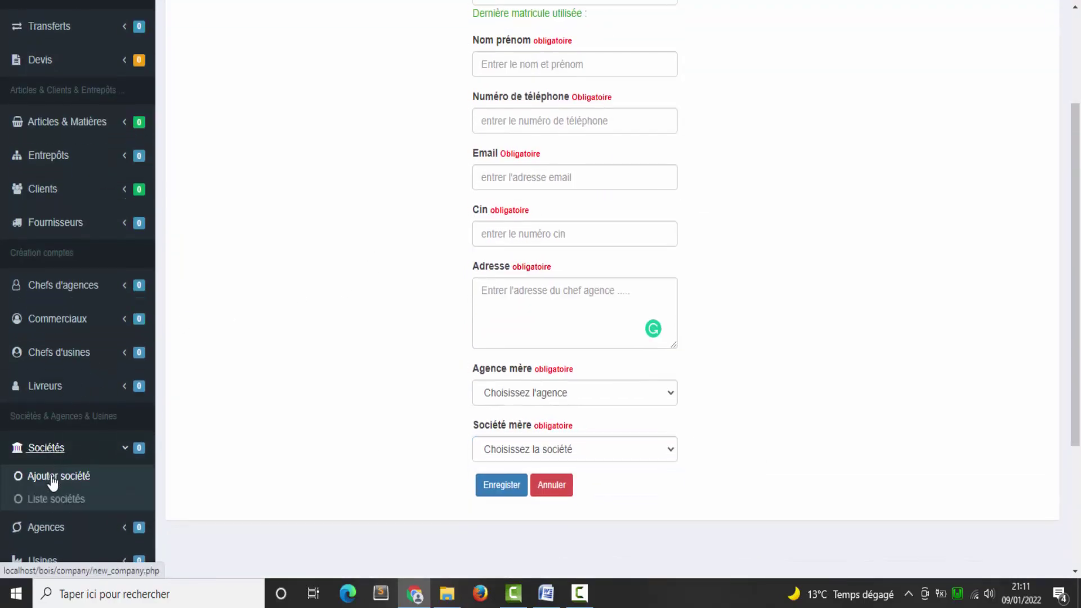
left_click(95, 480)
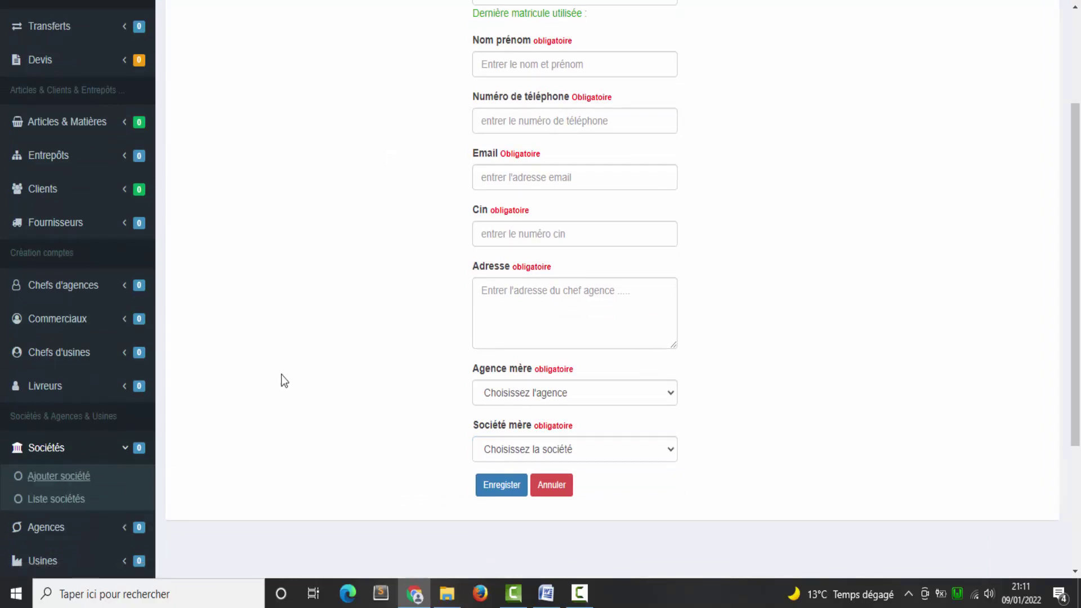
scroll(348, 297, "down", 3)
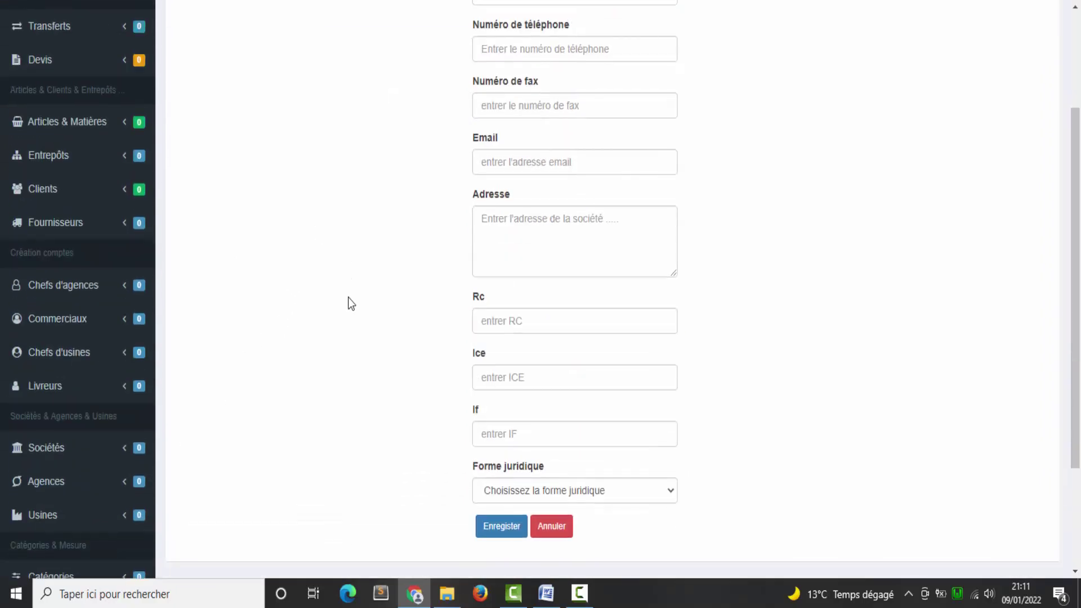
scroll(348, 297, "up", 3)
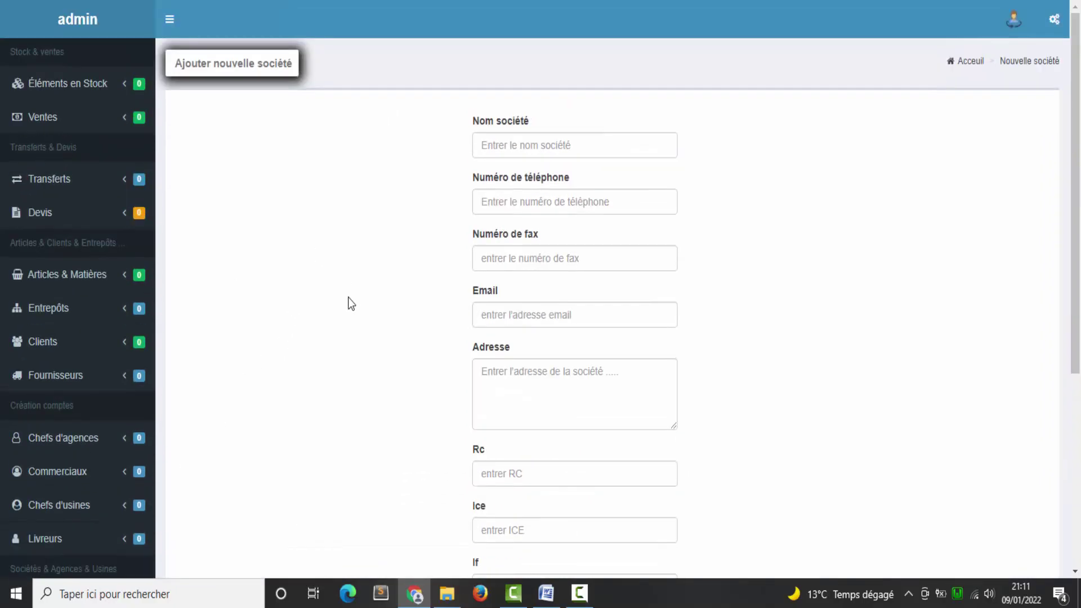
left_click(543, 142)
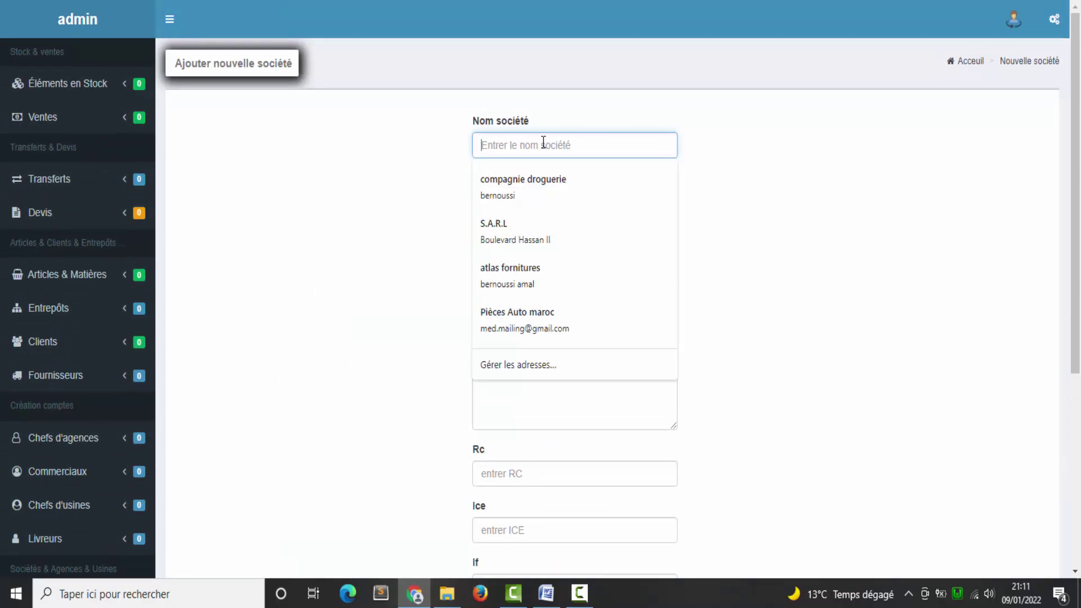
type("fapec sarl")
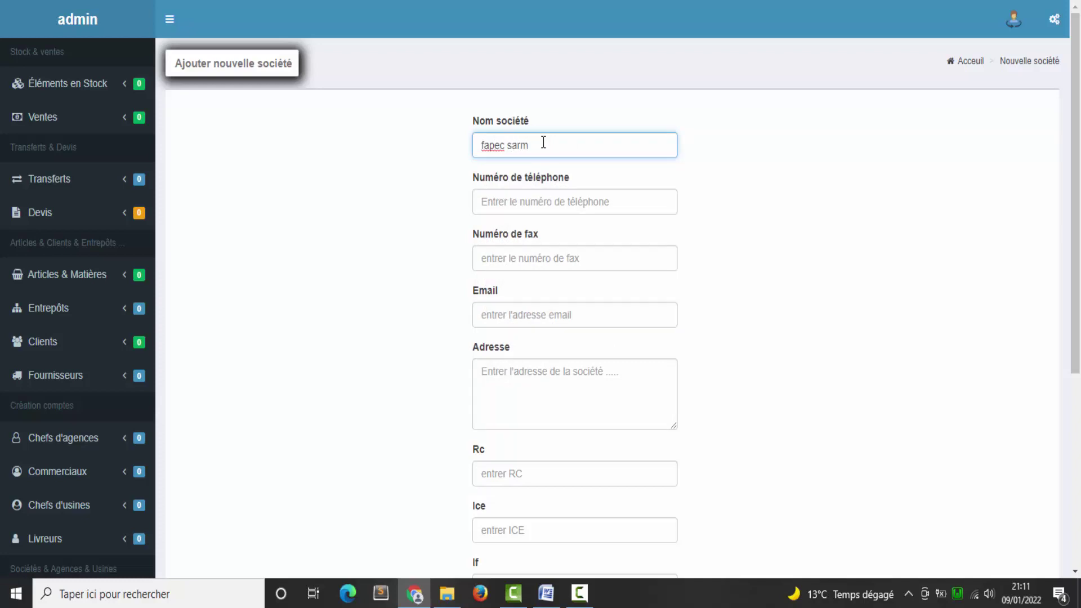
left_click(536, 202)
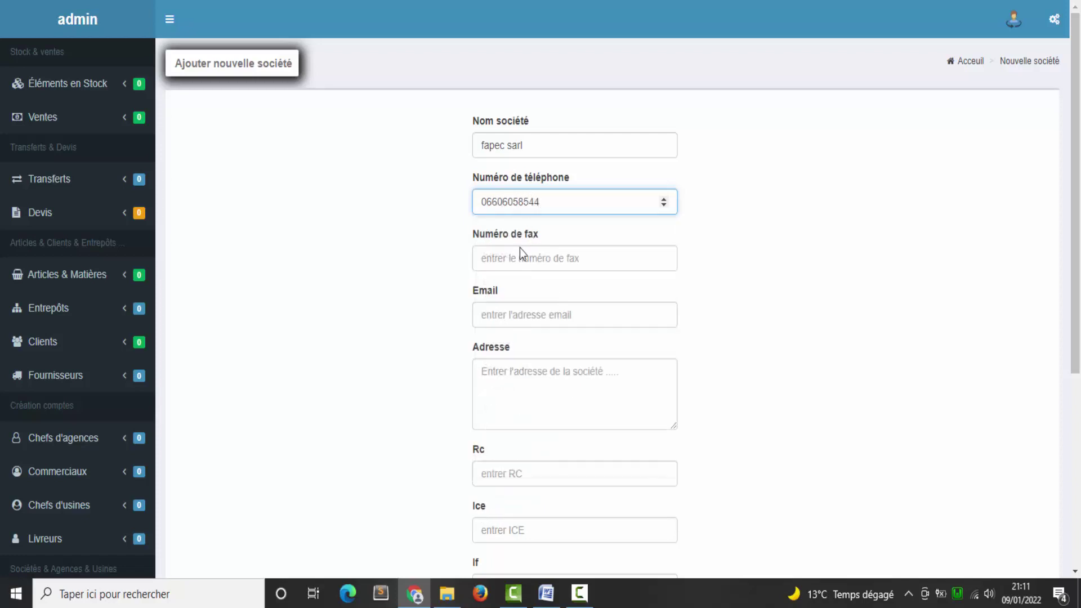
left_click(519, 253)
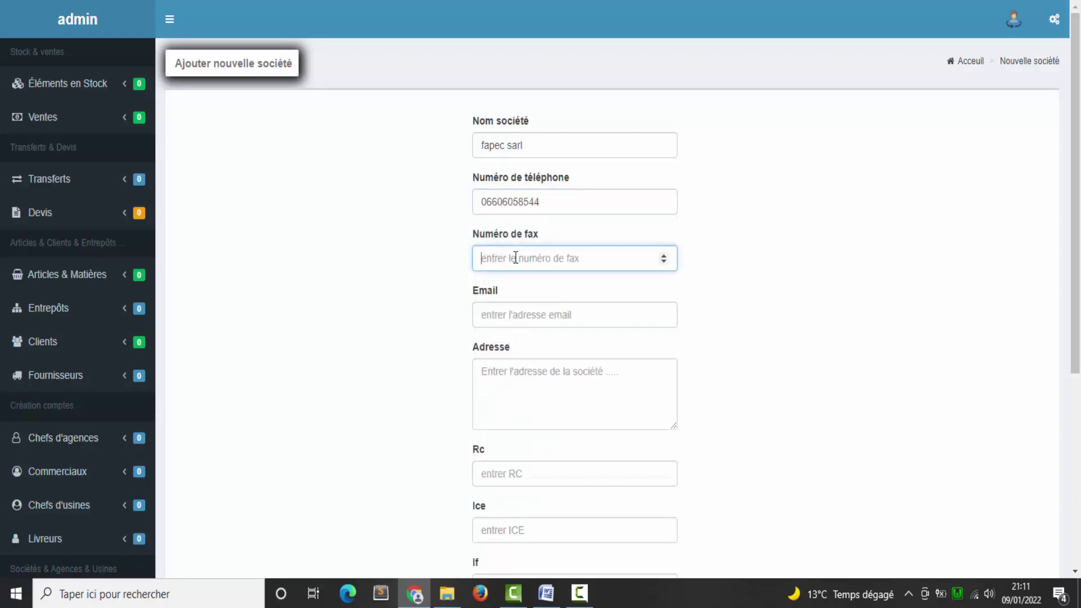
left_click(530, 311)
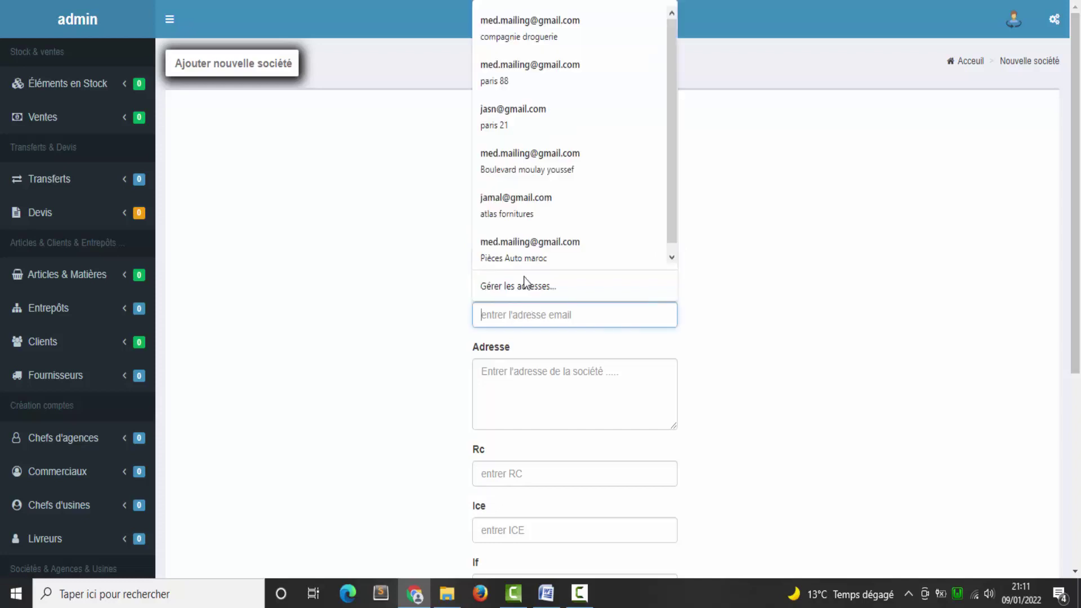
left_click(526, 153)
scroll(492, 380, "down", 5)
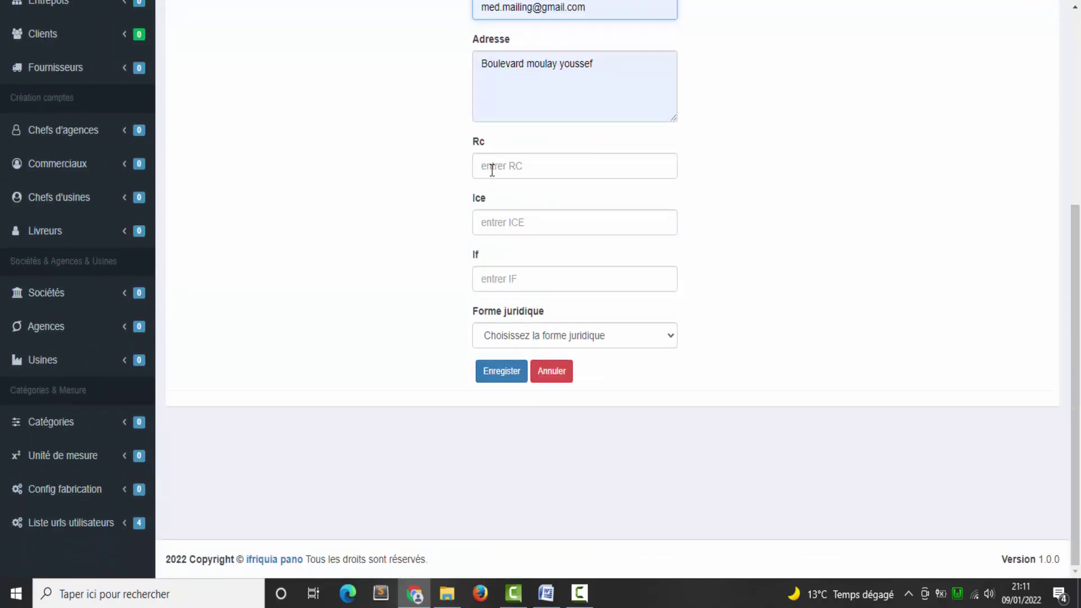
left_click(492, 170)
type("00115454545454")
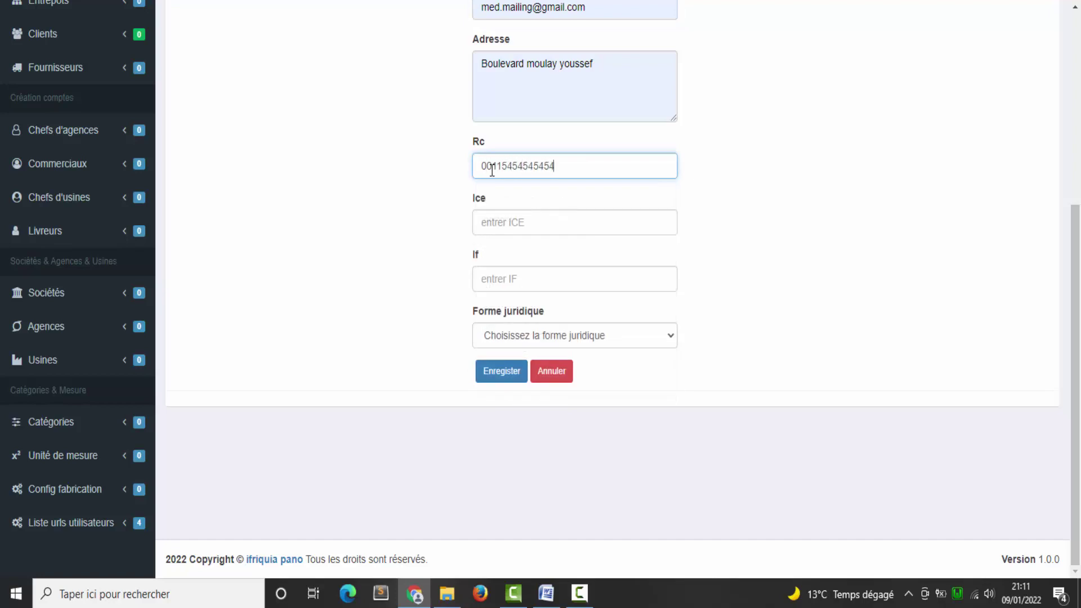
key("Tab")
type("5454544")
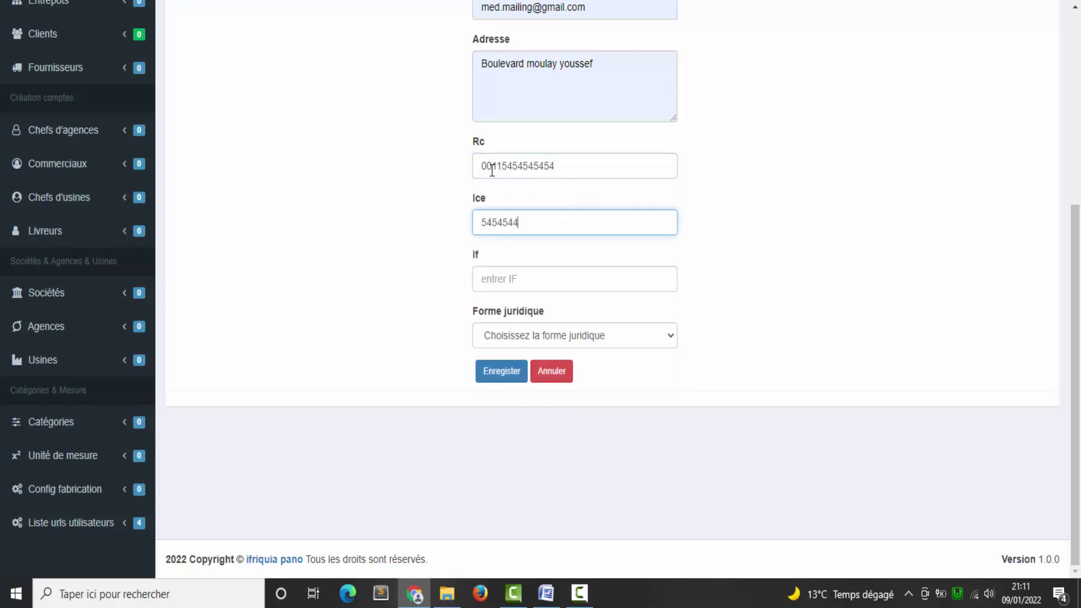
key("Tab")
type("545454")
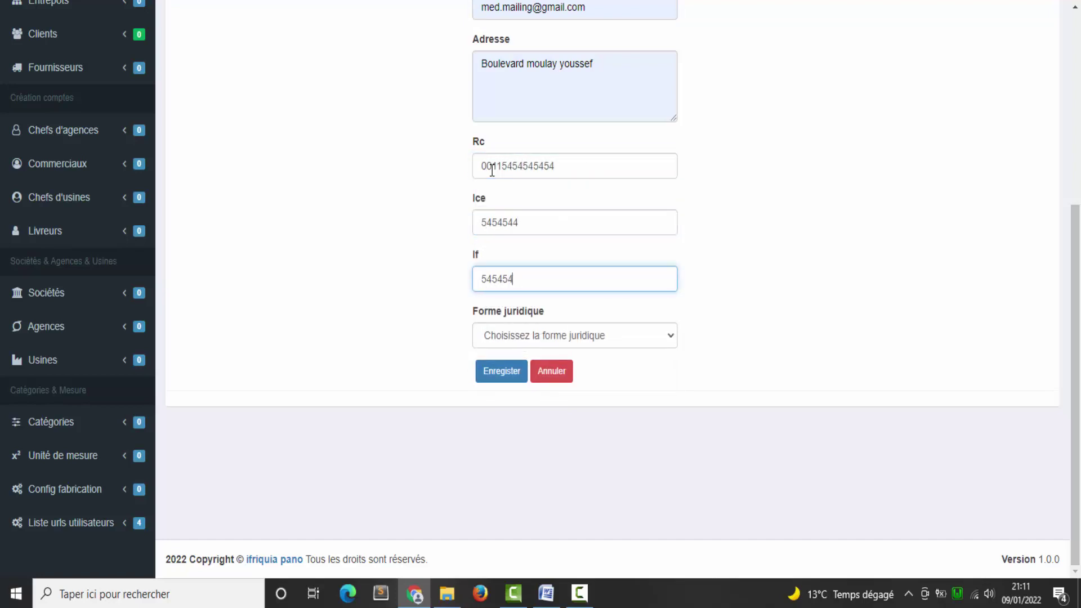
Set the legal form to SARL, save the company, and close the confirmation
left_click(558, 343)
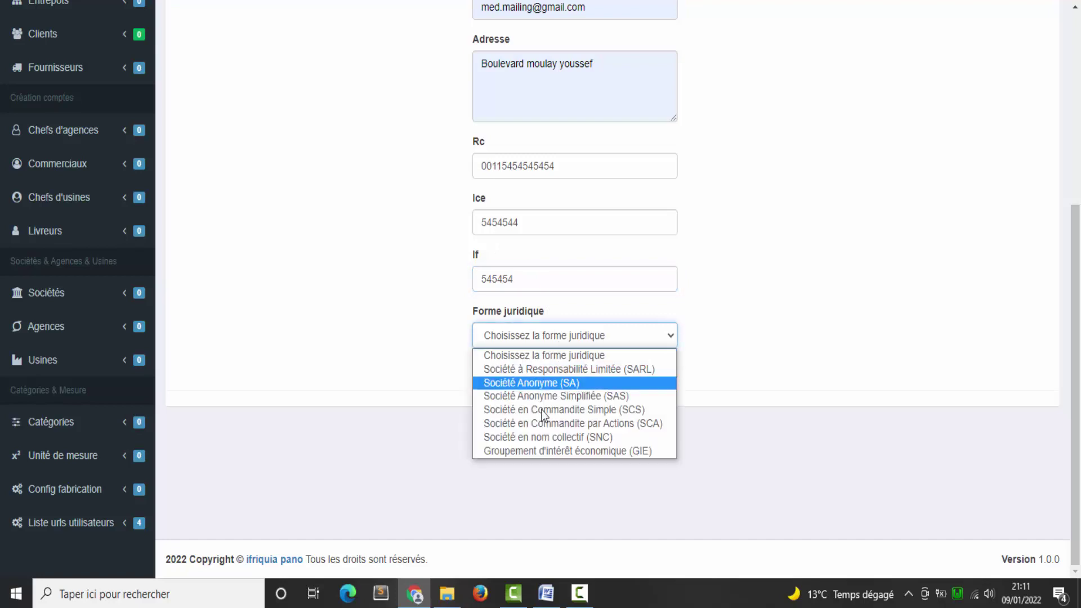
left_click(515, 370)
left_click(516, 372)
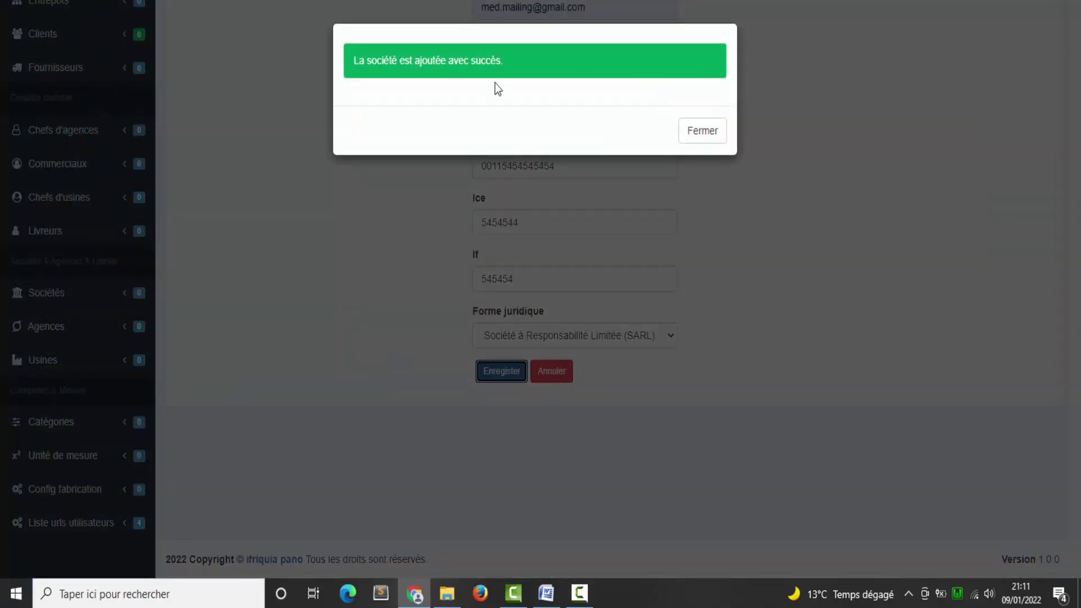
left_click(694, 135)
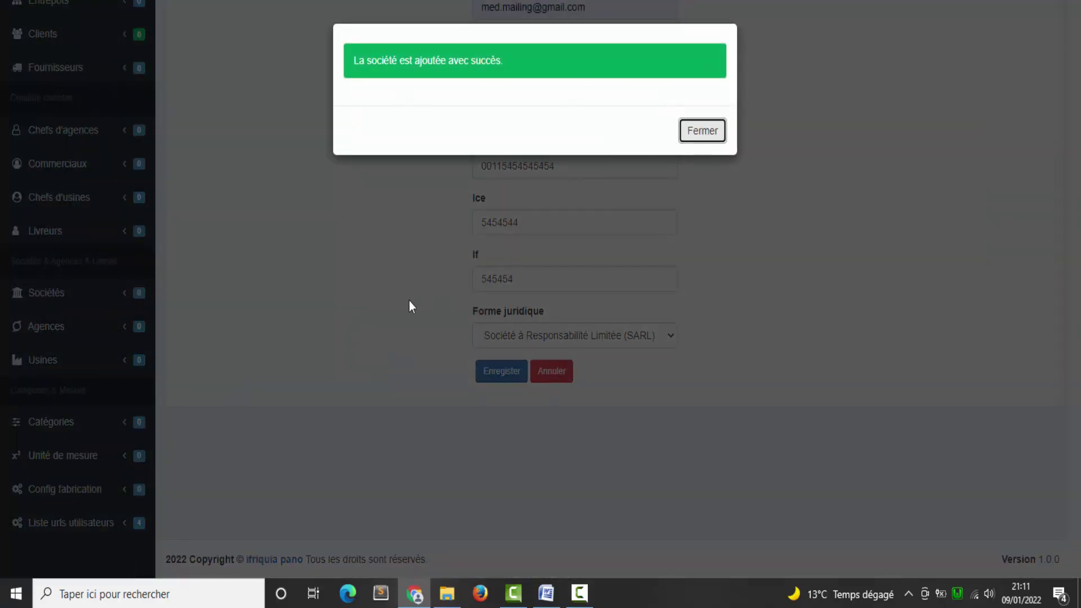
left_click(405, 302)
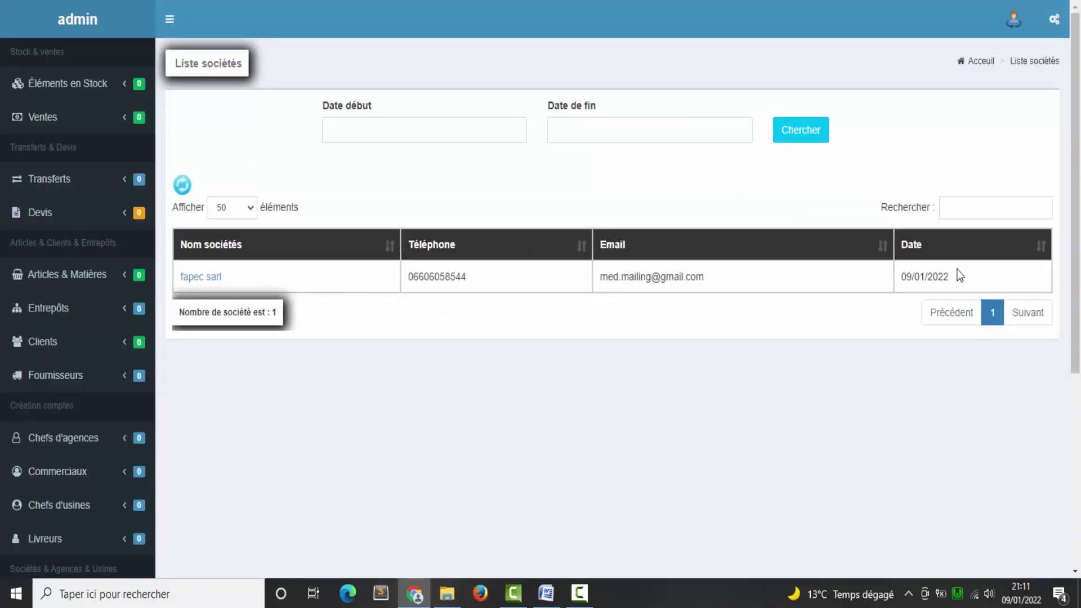
triple_click(908, 280)
left_click_drag(706, 277, 612, 277)
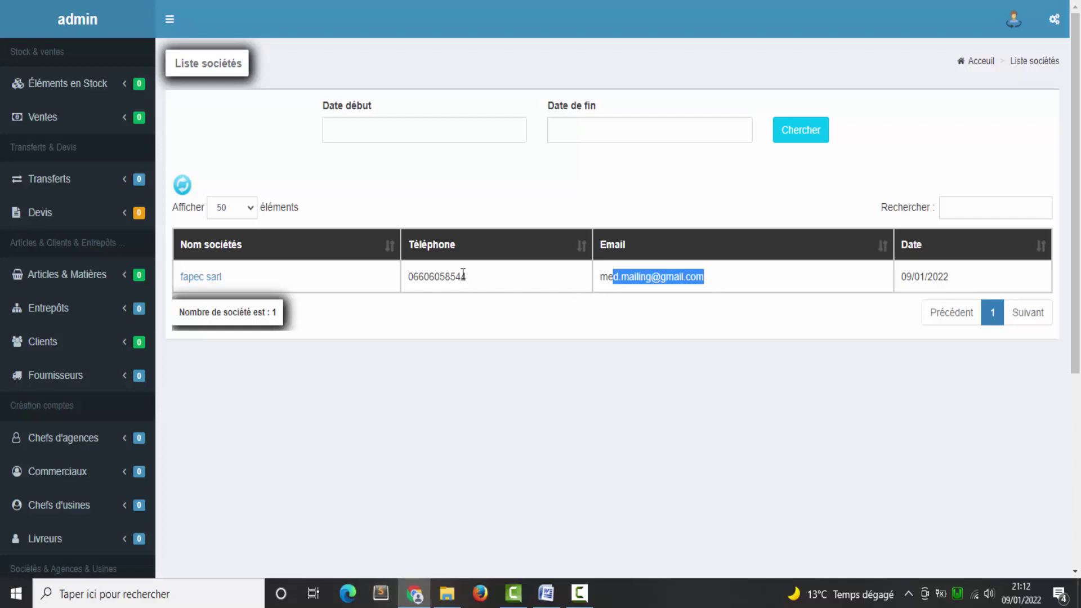
left_click(465, 277)
left_click_drag(465, 277, 429, 277)
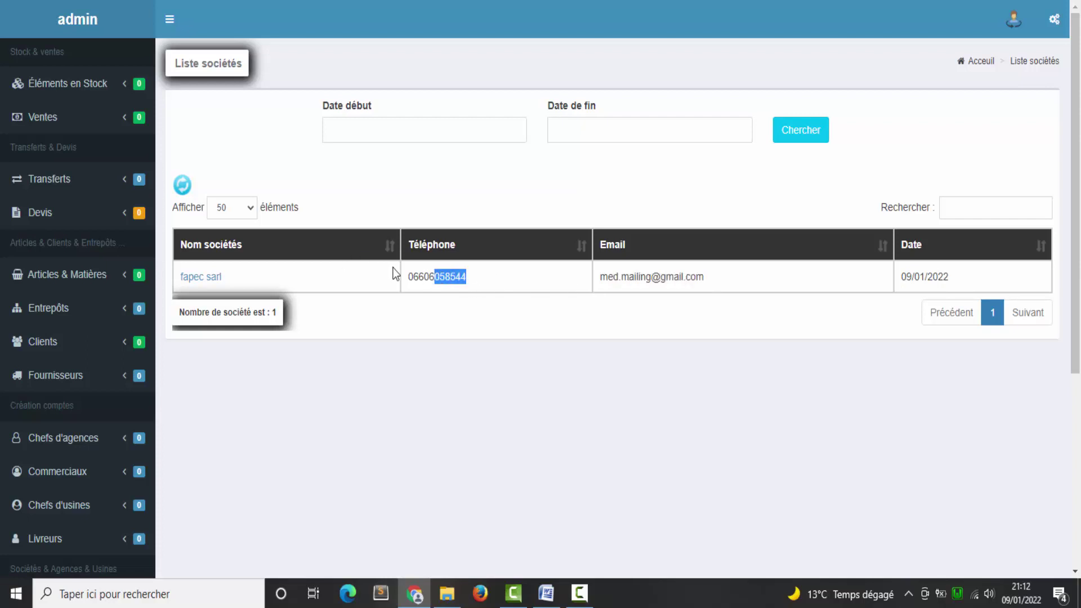
left_click(194, 277)
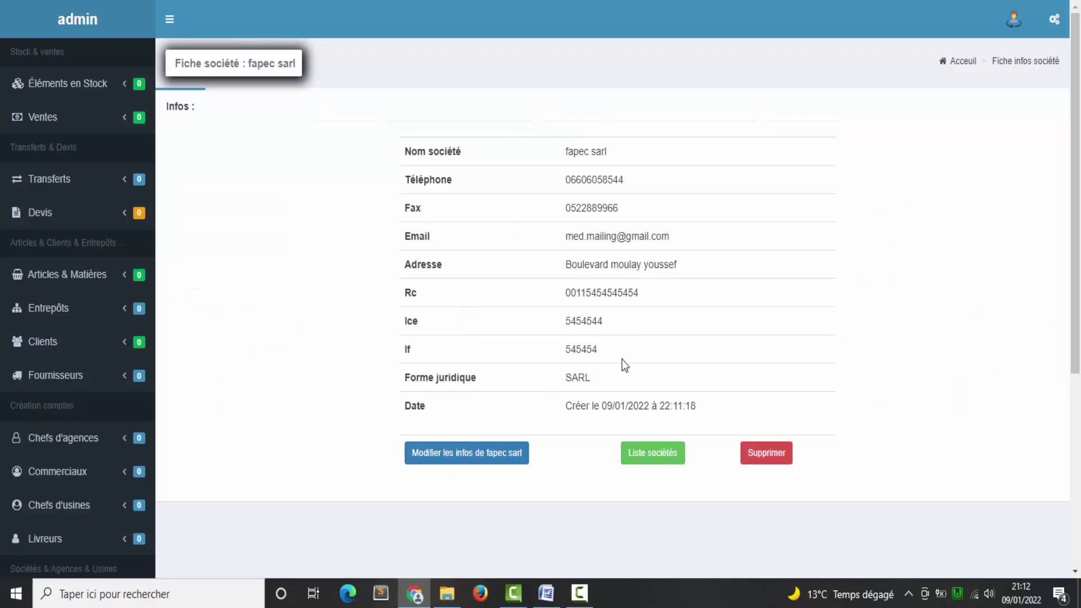
left_click(439, 457)
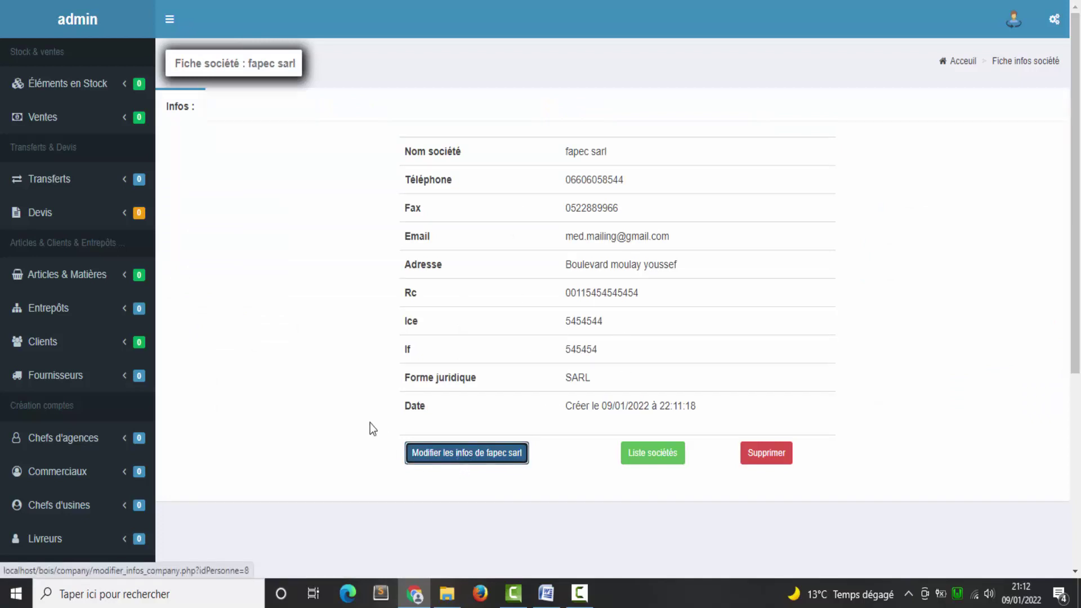
scroll(471, 294, "down", 5)
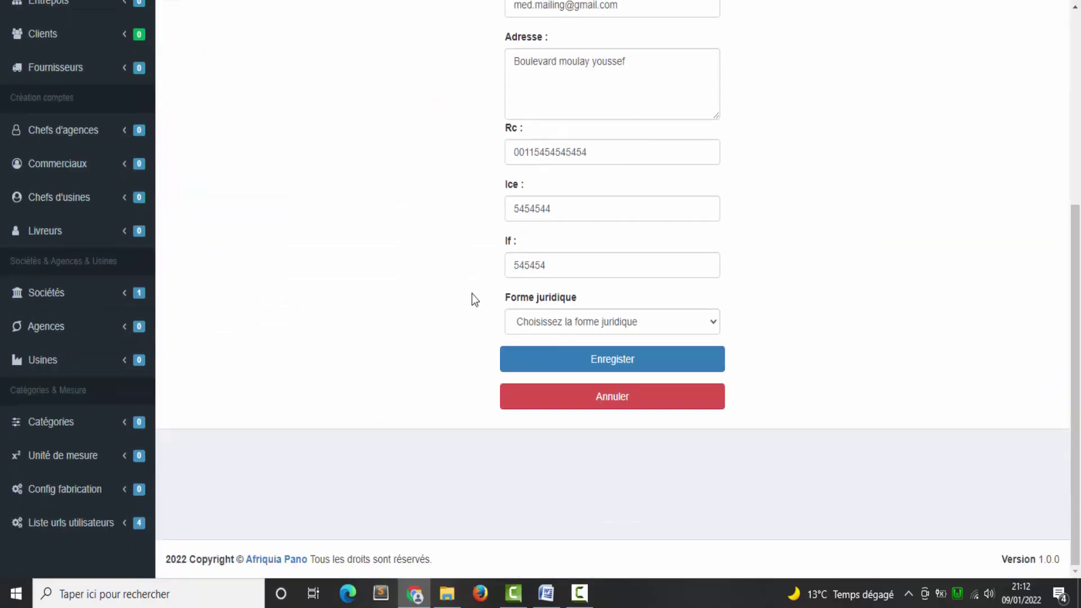
scroll(461, 290, "up", 1)
scroll(464, 302, "down", 1)
left_click(611, 401)
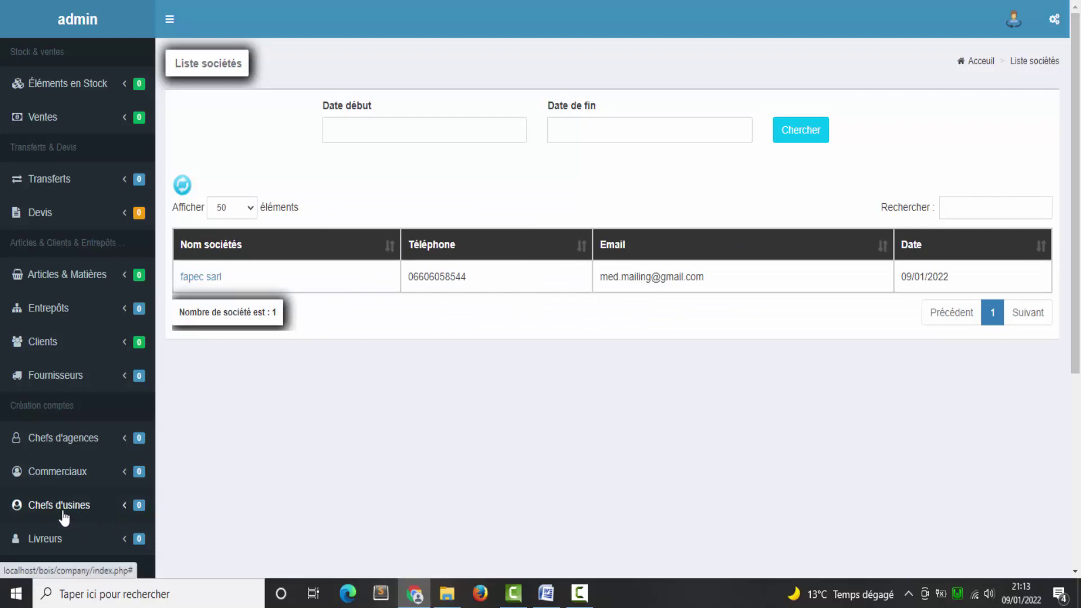
Open a new company form and name it 'S.A.R.L 2' from the saved S.A.R.L entry
scroll(57, 439, "down", 5)
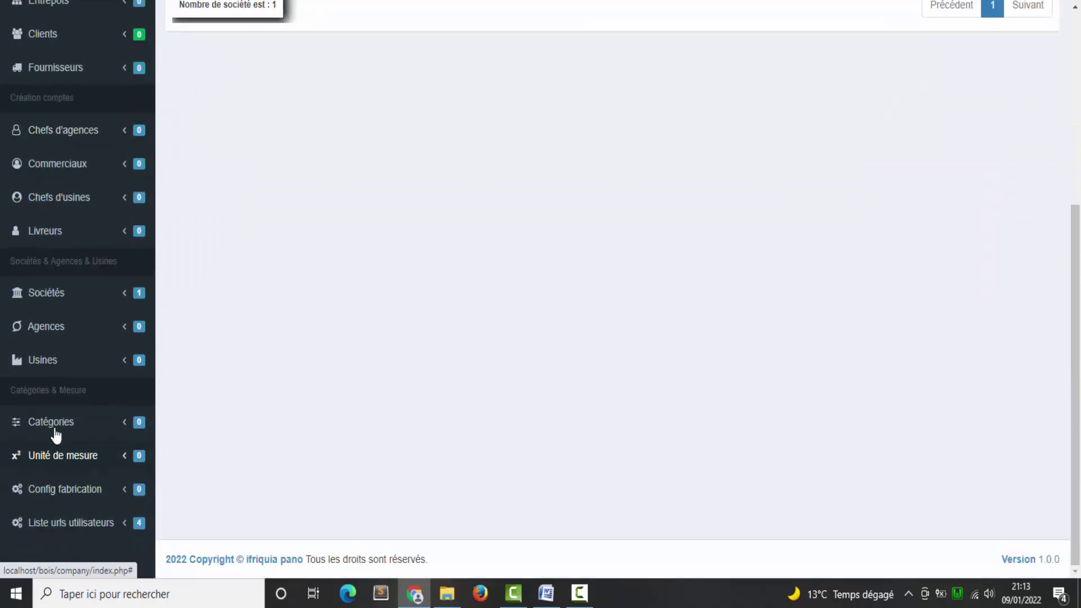
left_click(52, 293)
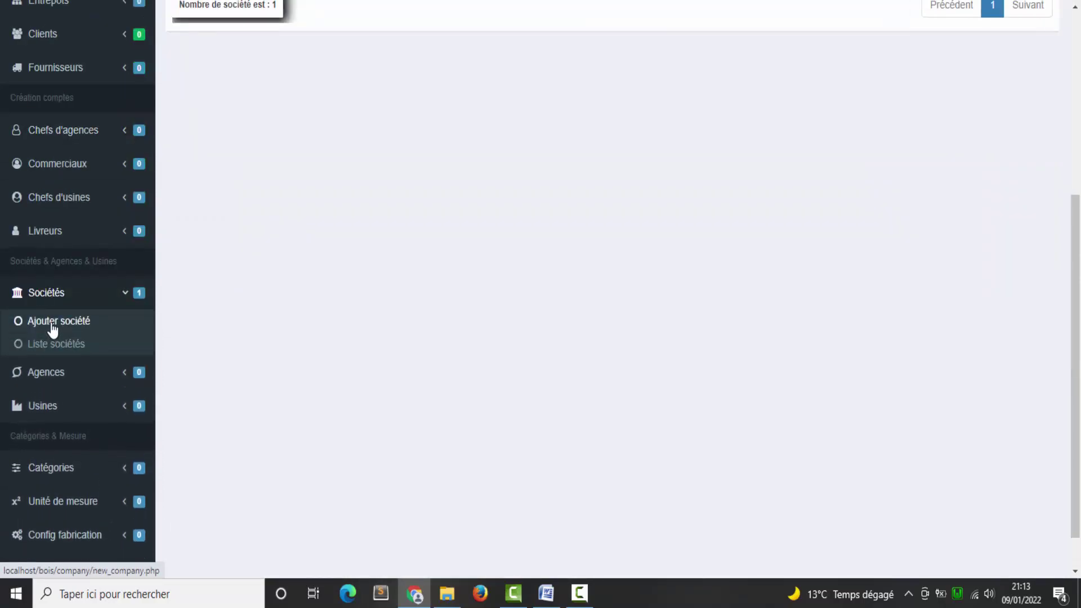
left_click(52, 329)
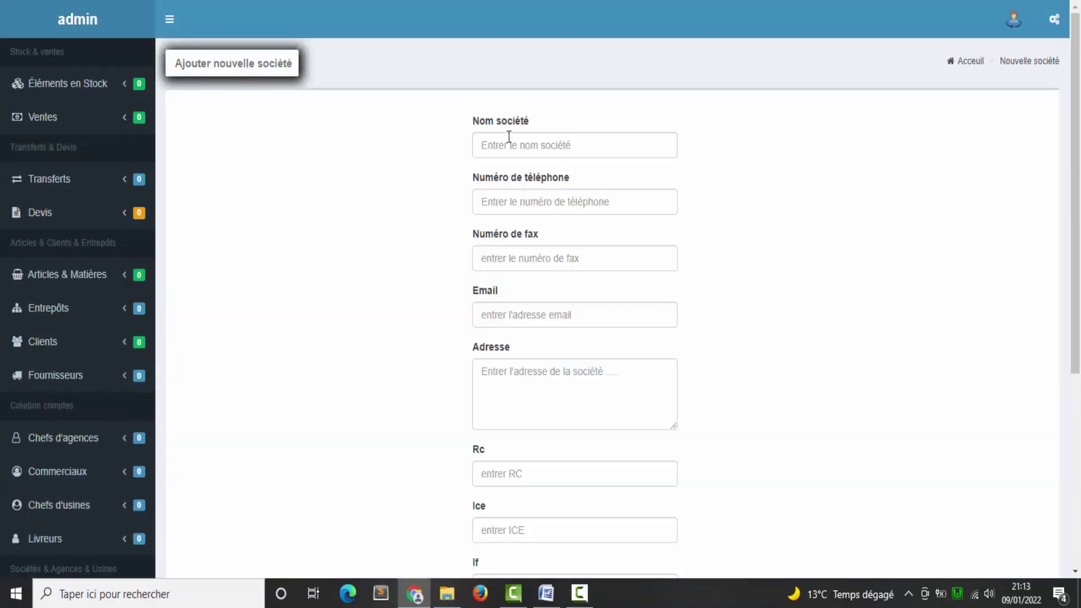
left_click(509, 137)
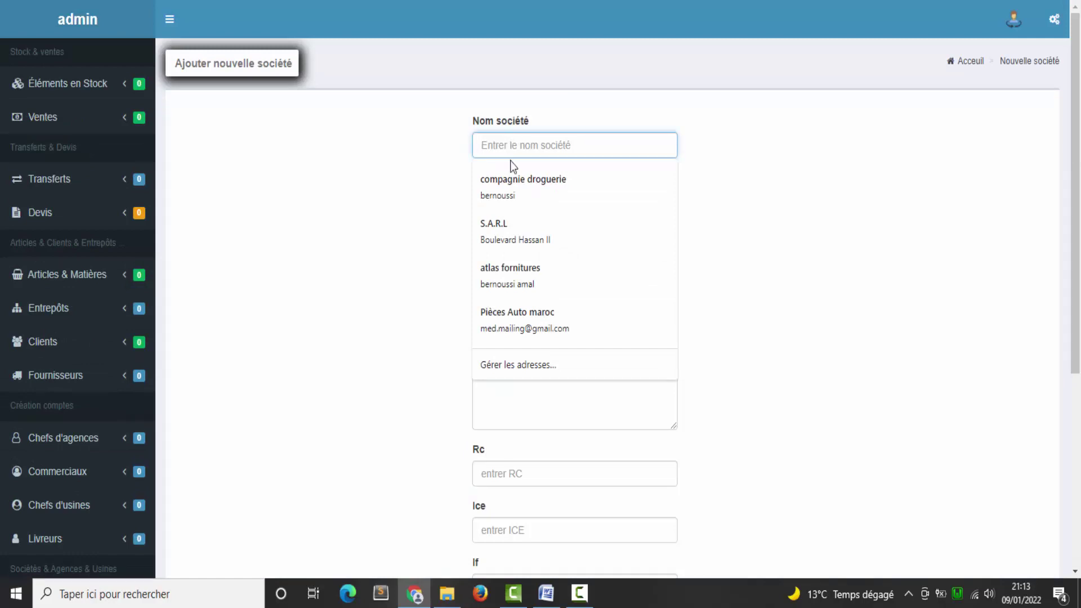
left_click(492, 232)
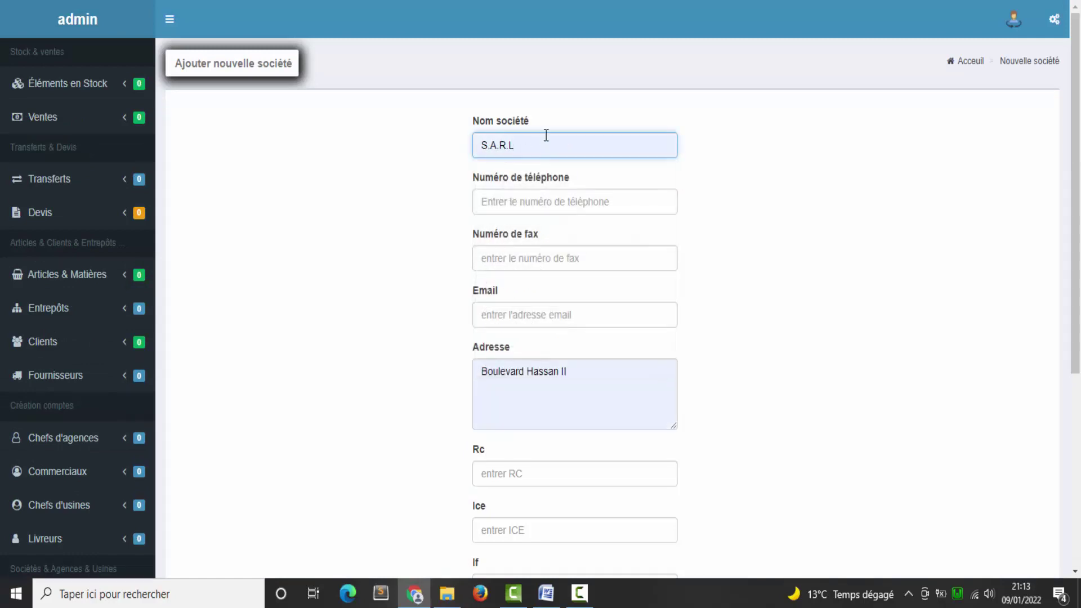
left_click(546, 135)
type("2")
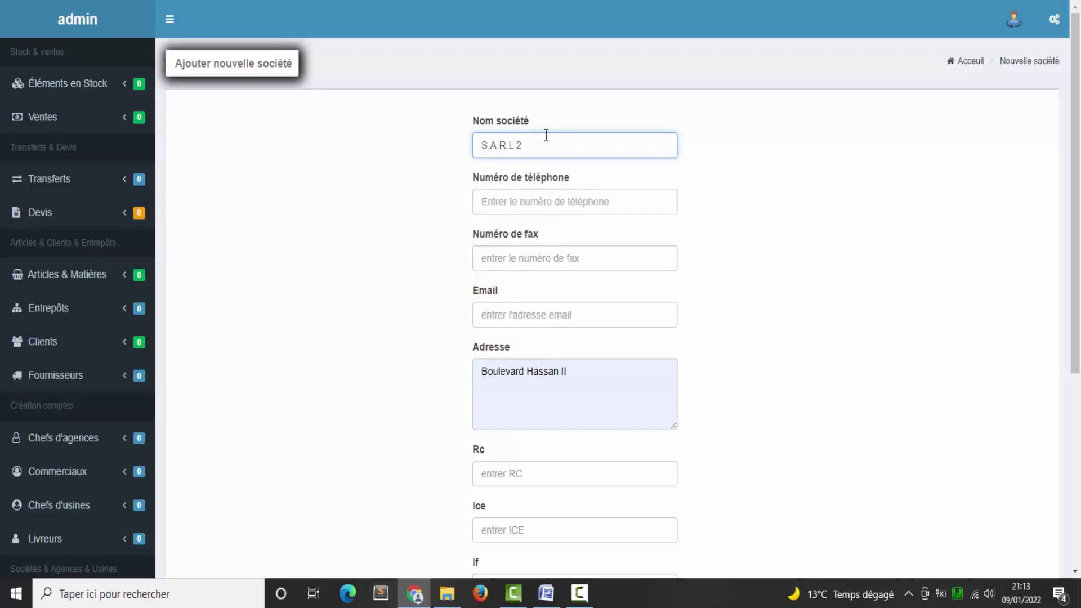
left_click(521, 202)
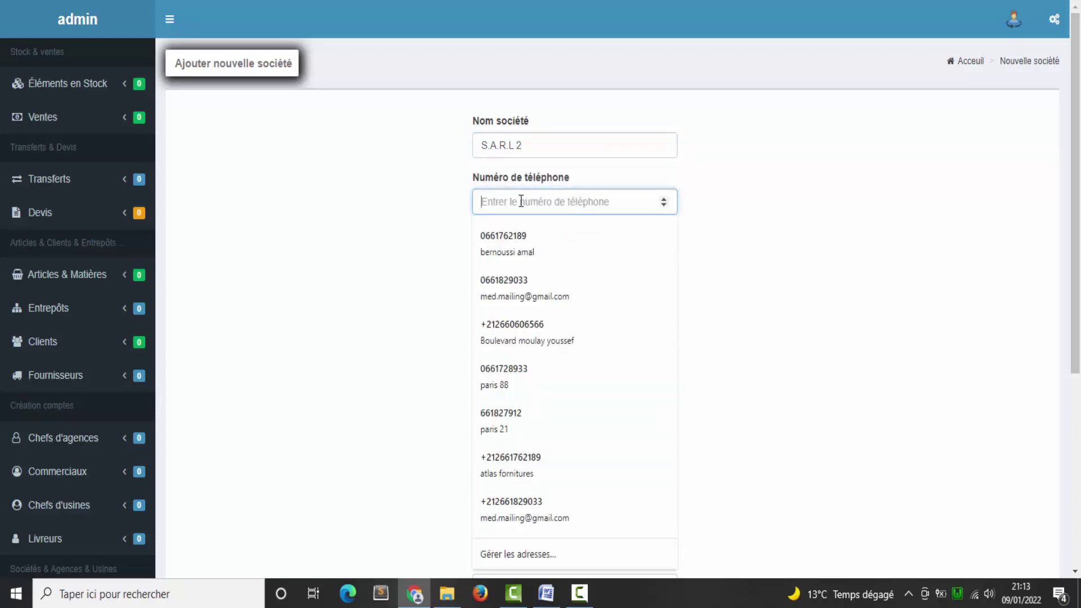
left_click(524, 239)
left_click(526, 256)
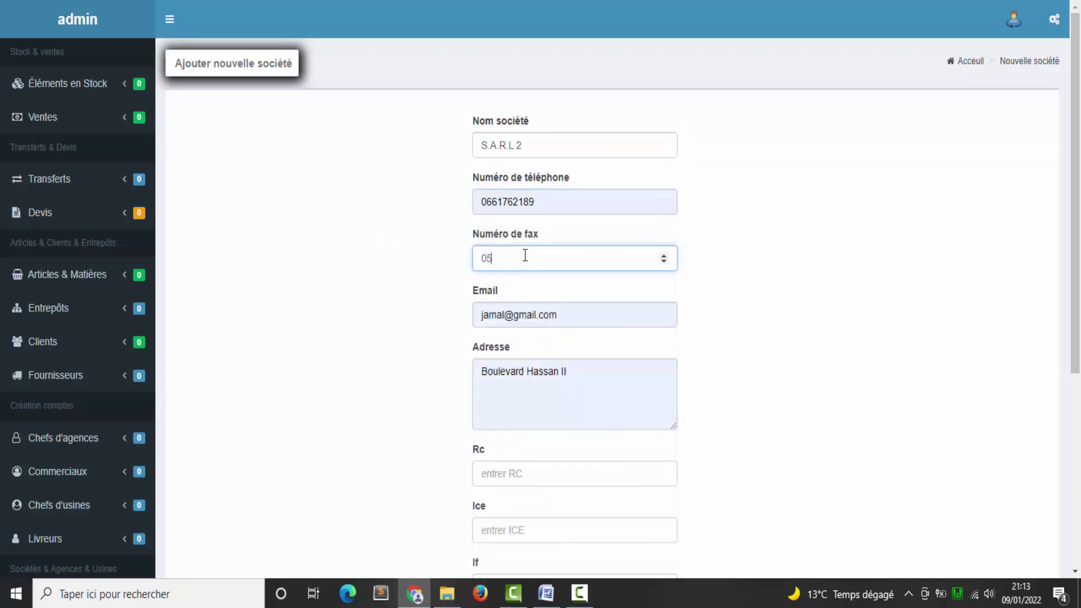
scroll(498, 392, "down", 4)
left_click(510, 246)
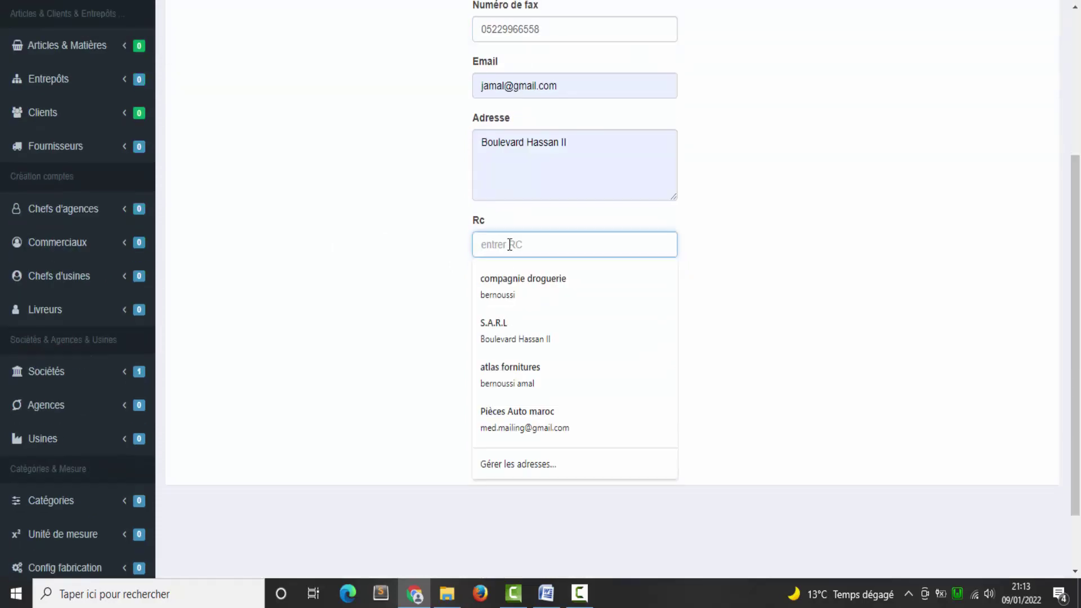
type("0055555555")
key("Tab")
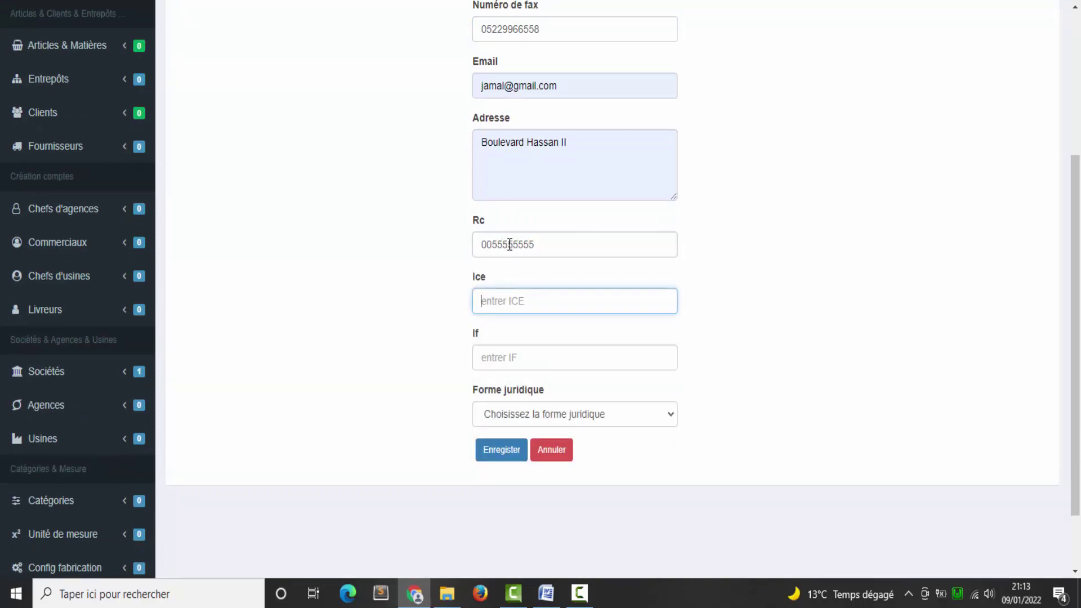
type("55225555")
key("Tab")
type("55556")
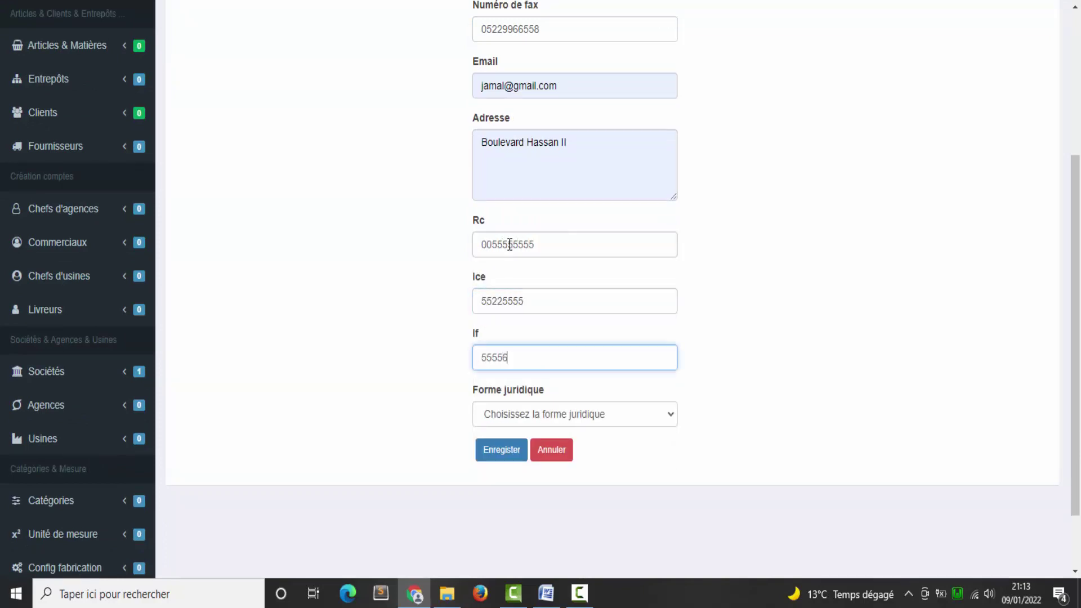
type("565")
key("Tab")
left_click(535, 417)
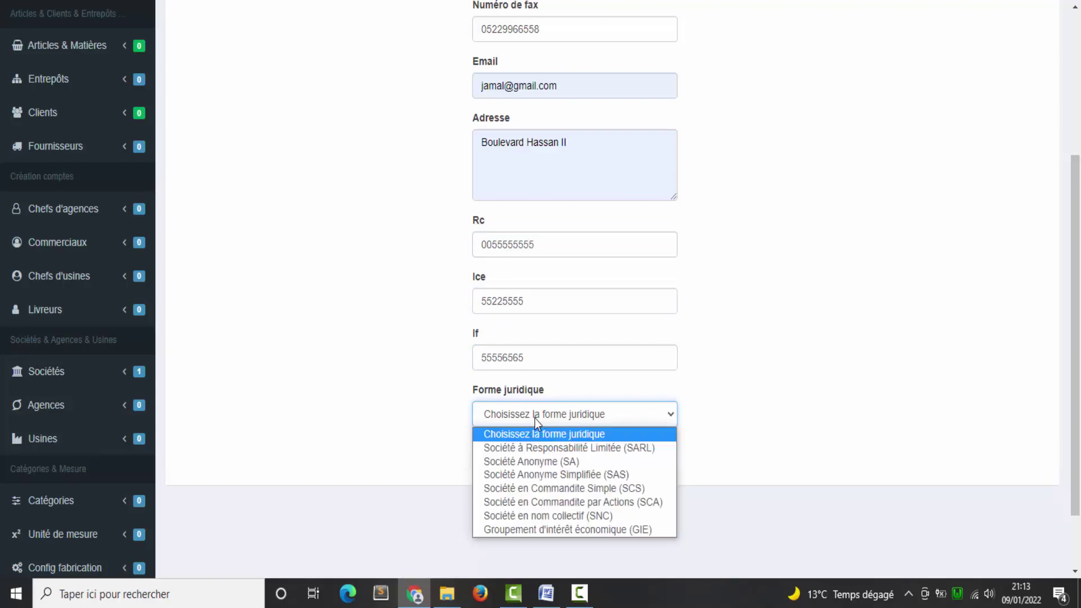
left_click(576, 453)
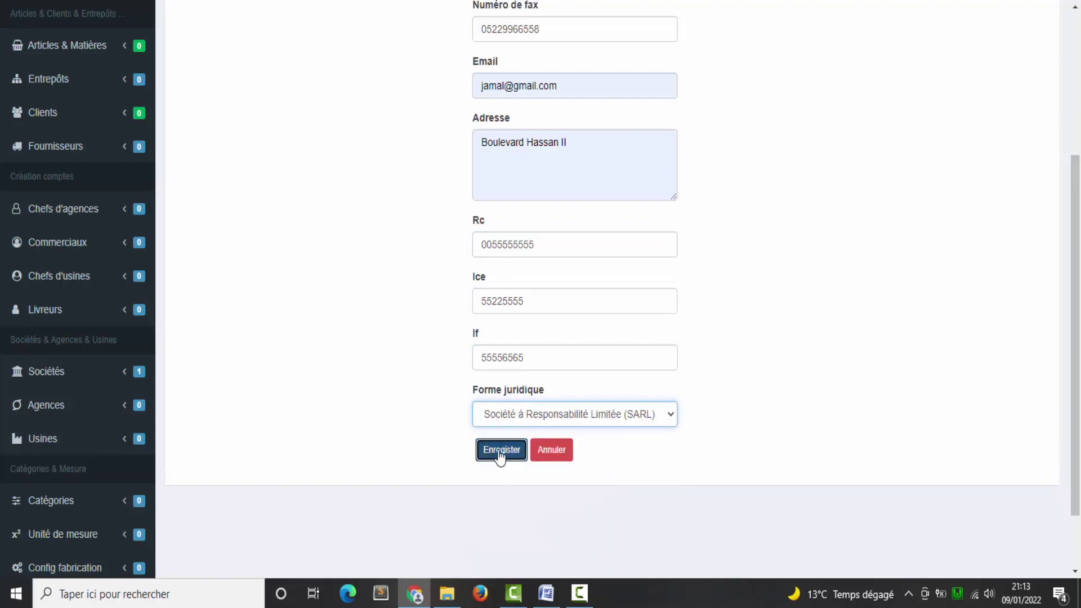
Save S.A.R.L 2, then search the companies list for 'fapec' and clear the search
left_click(500, 453)
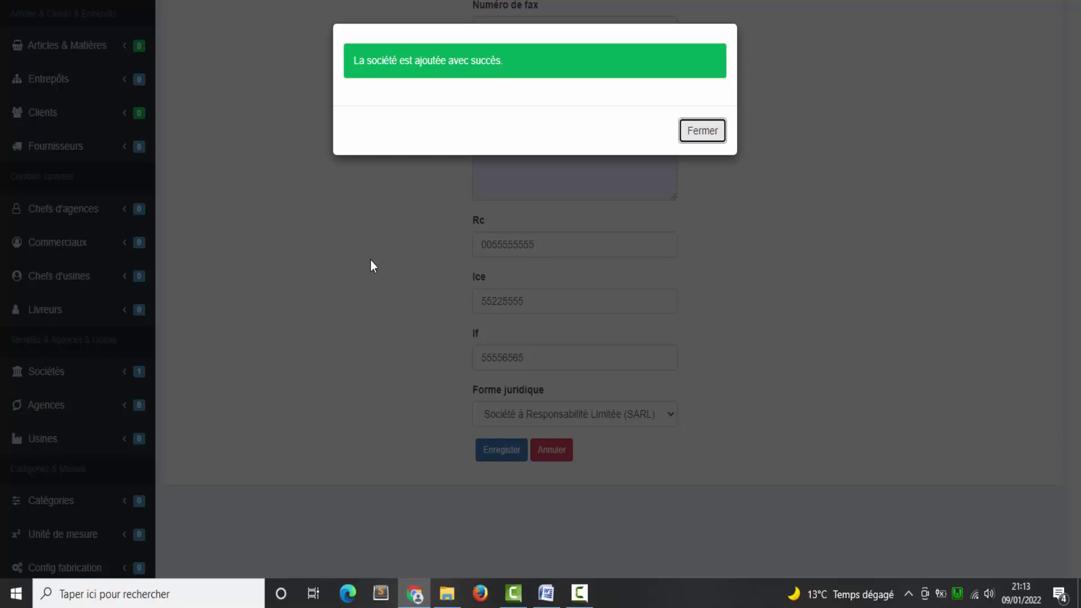
left_click(702, 135)
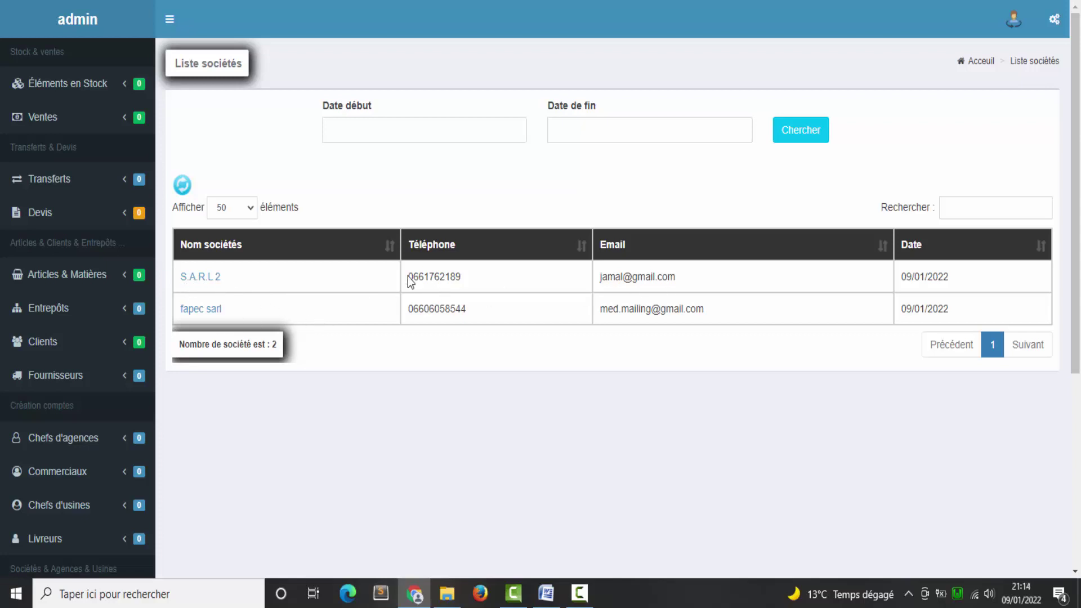
left_click(953, 207)
type("fape")
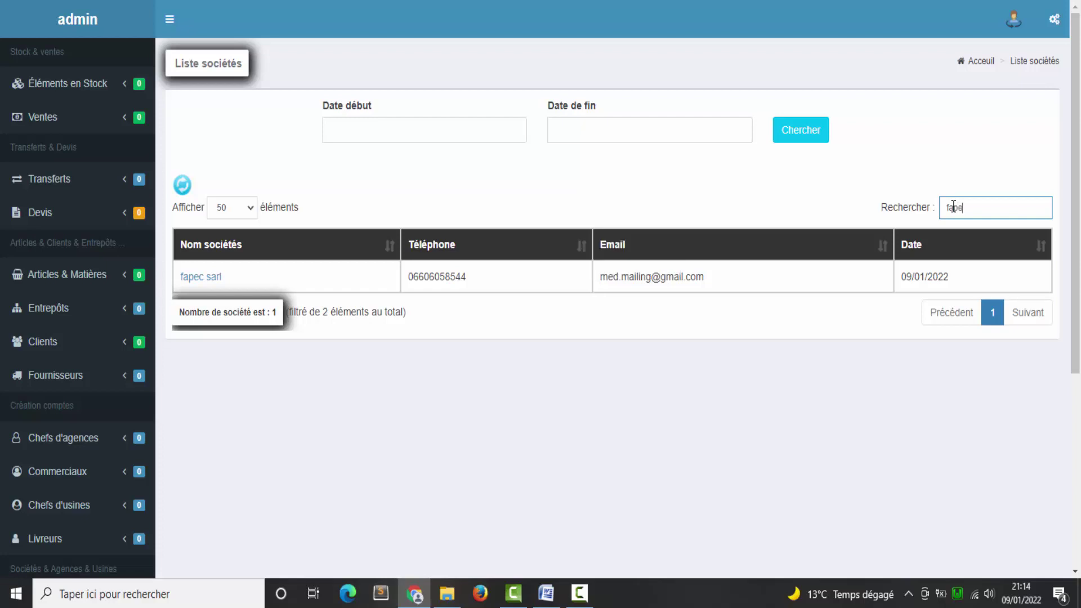
type("c")
double_click(965, 206)
key("BackSpace")
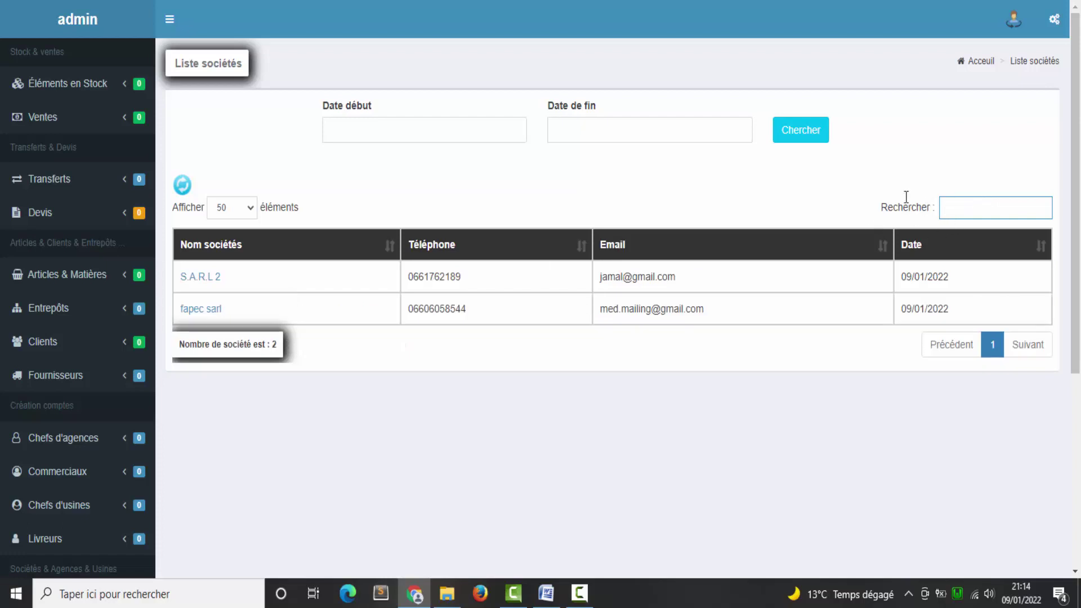
Open the Date début calendar without filtering and return to the search box
left_click(431, 130)
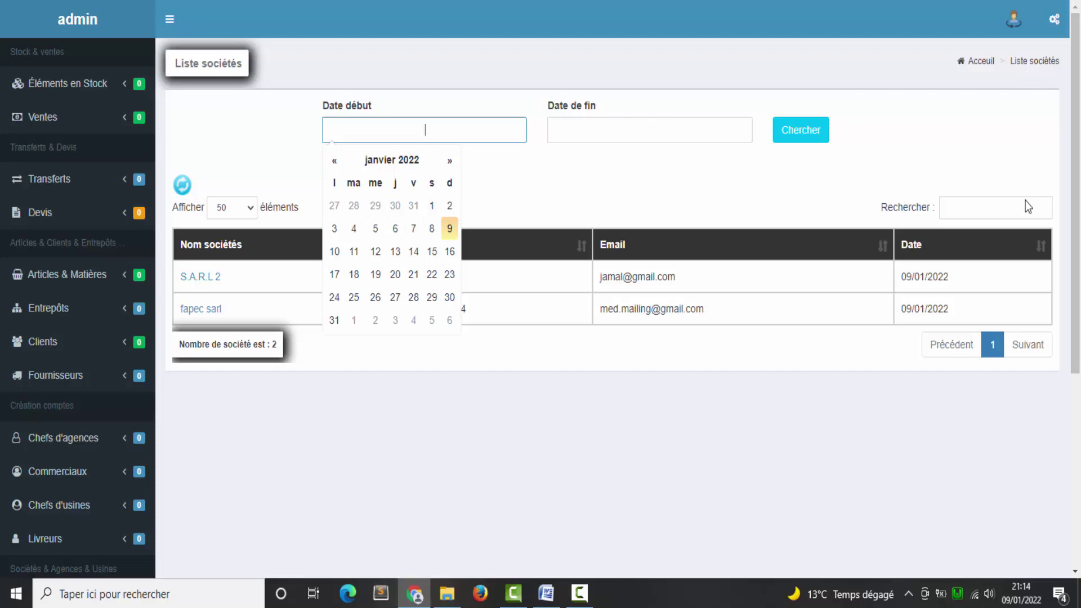
left_click(994, 206)
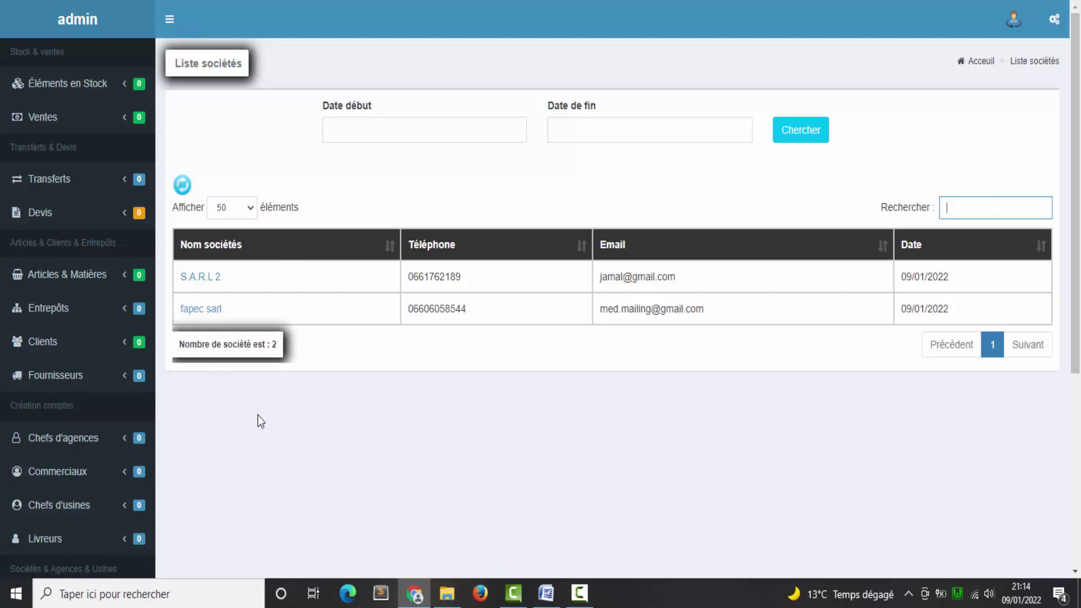
scroll(214, 436, "down", 5)
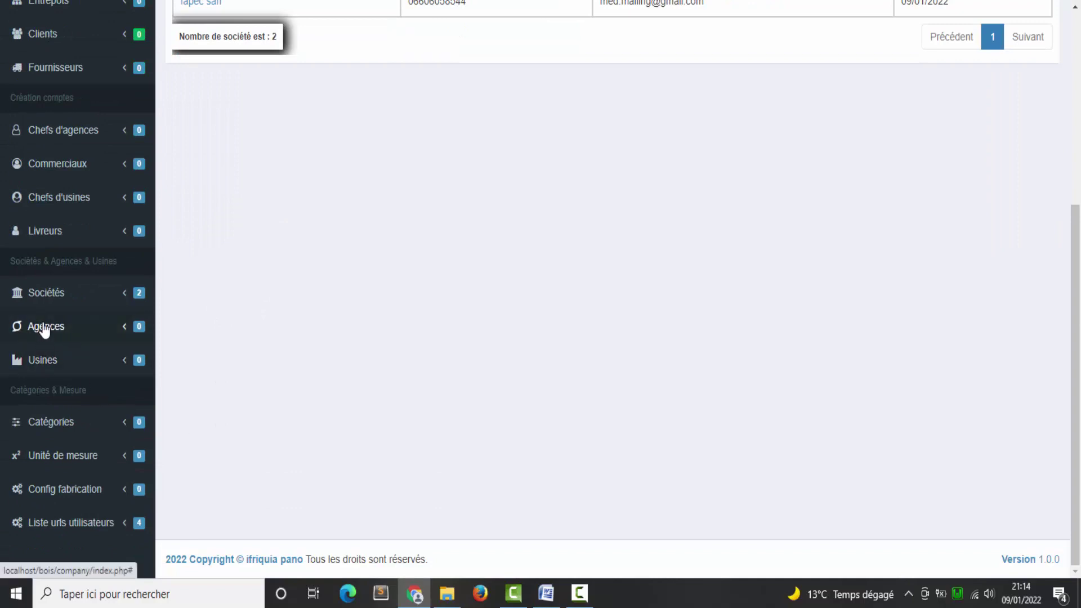
left_click(44, 328)
left_click(83, 356)
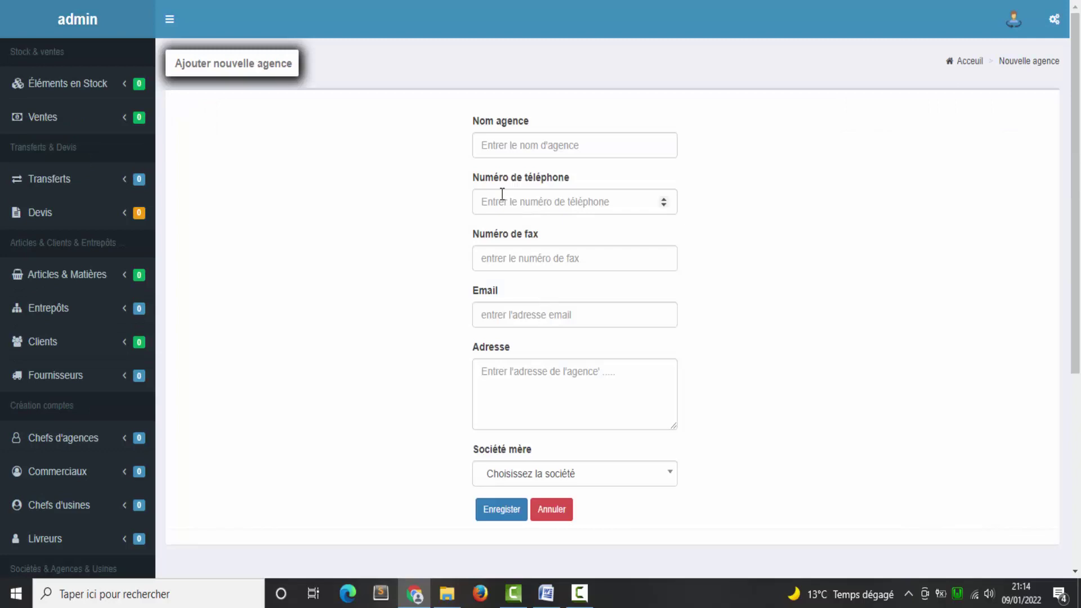
left_click(518, 142)
type("ag")
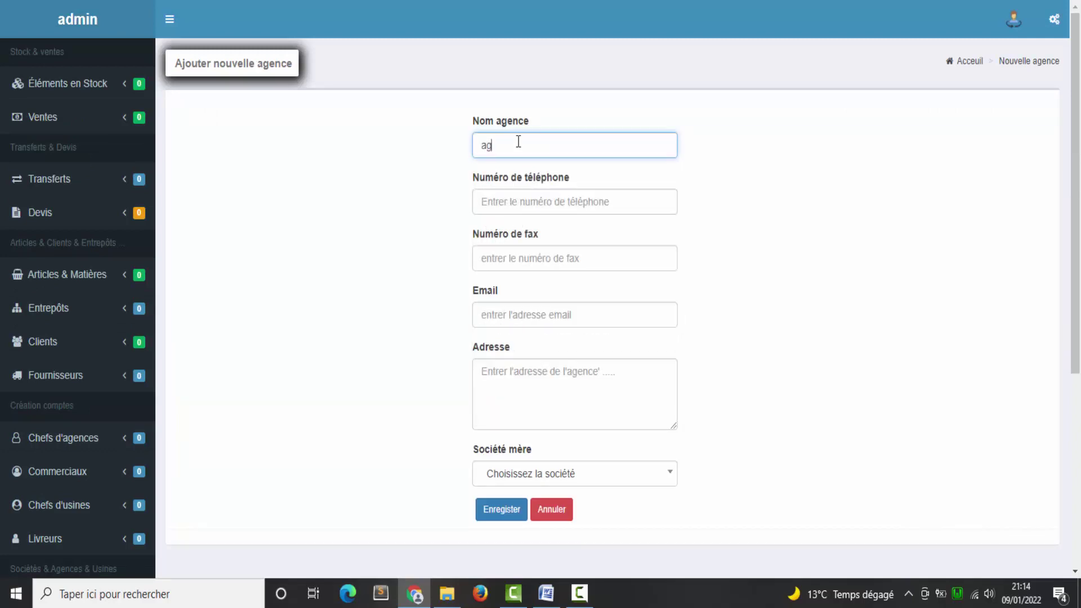
type("ence ain sebaa")
left_click(513, 201)
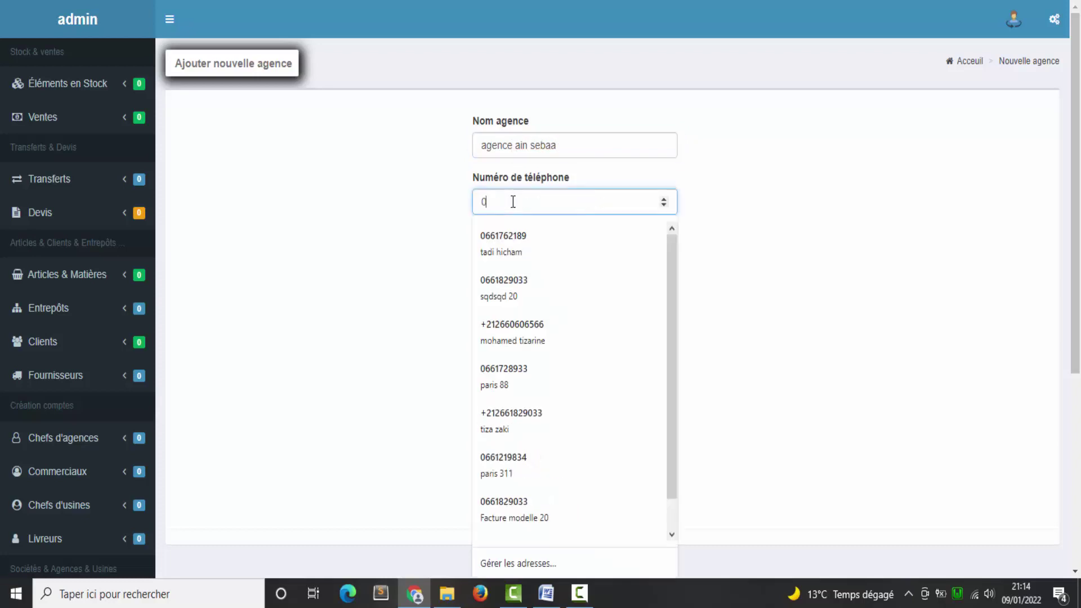
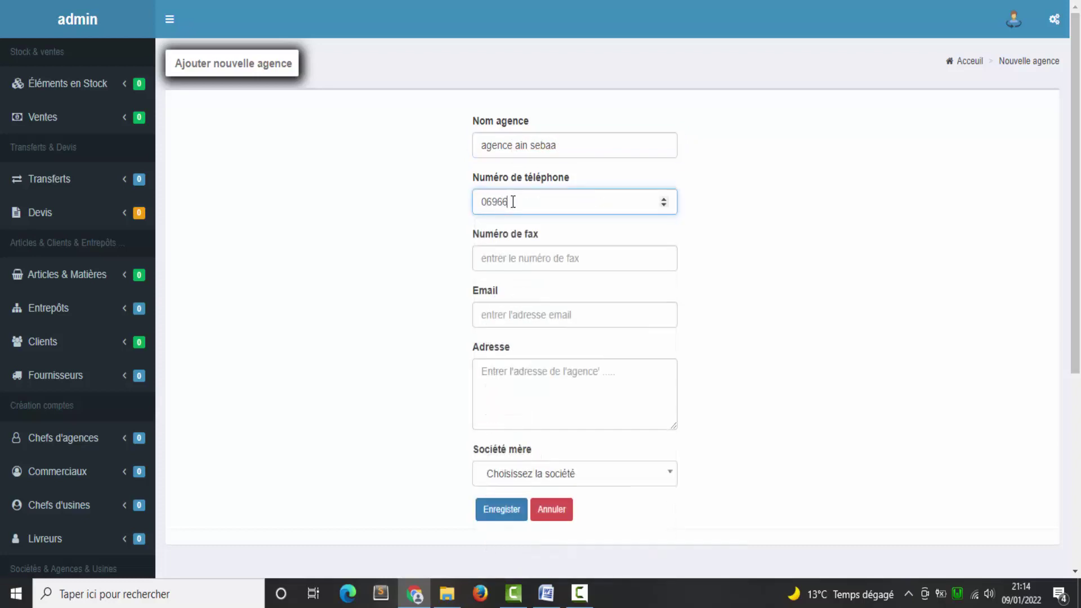
left_click(507, 259)
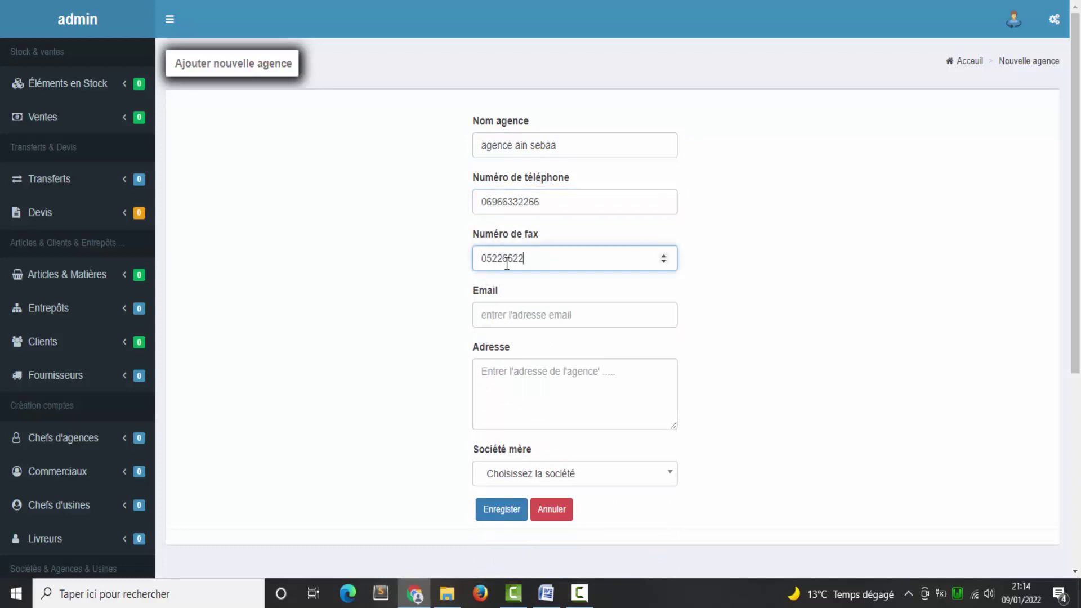
left_click(514, 314)
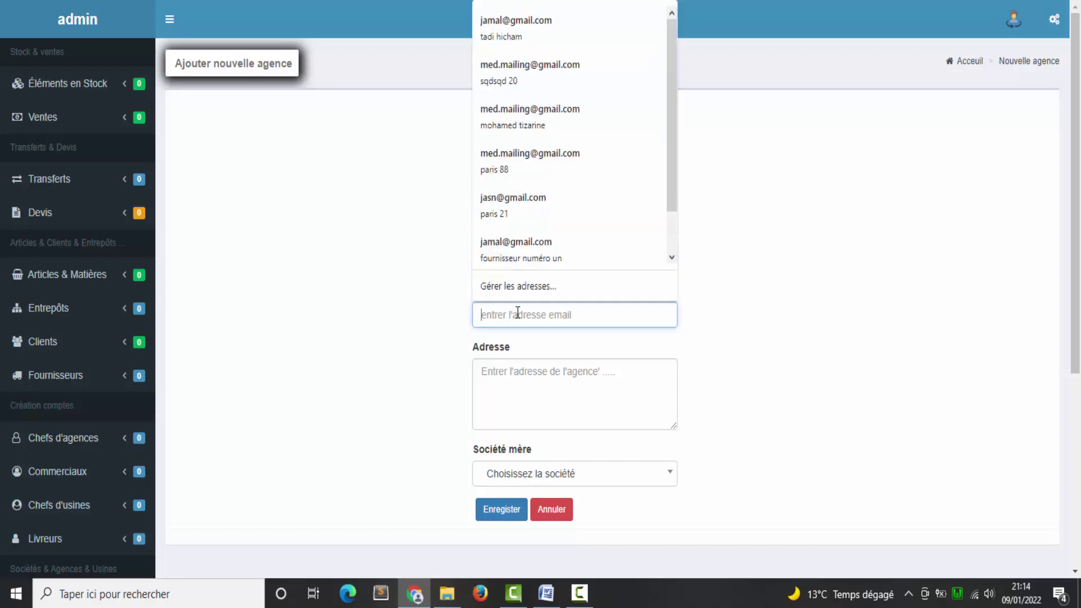
left_click(542, 110)
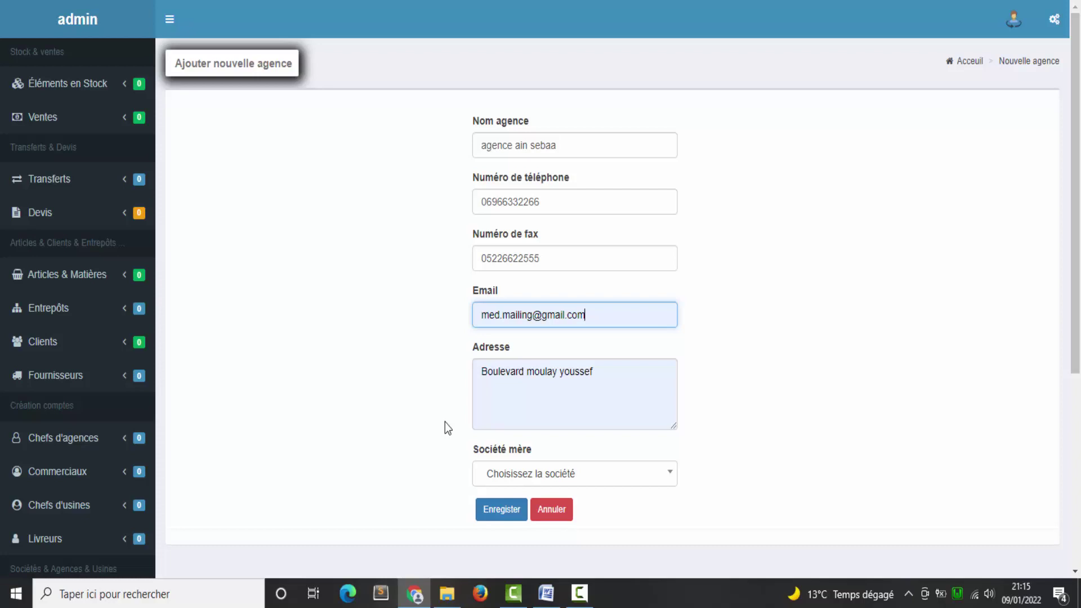
Choose fapec sarl as the parent company and save the agency
left_click(536, 480)
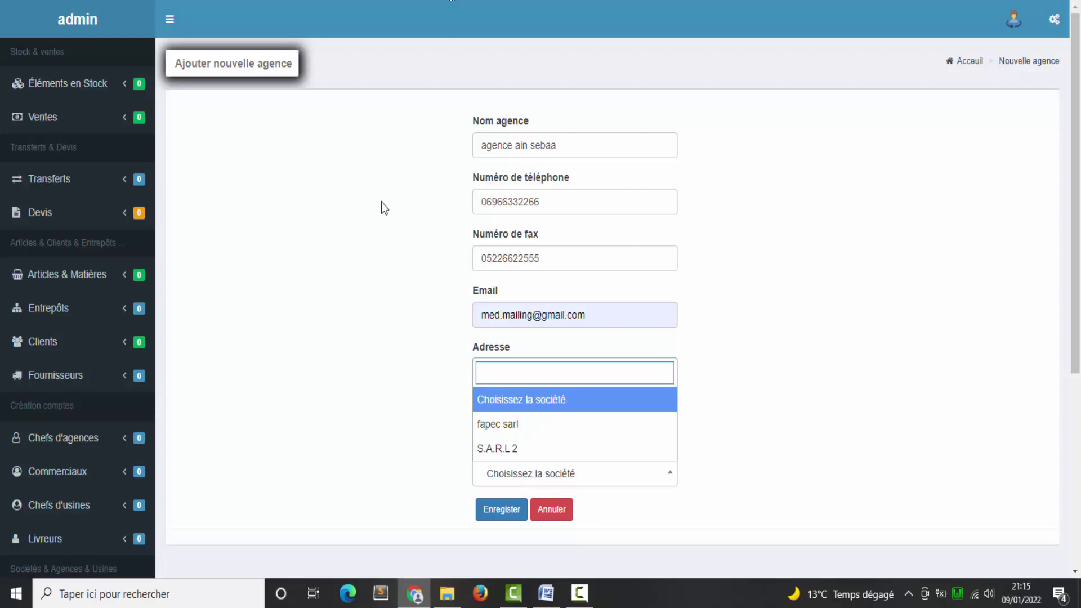
left_click(299, 316)
left_click(537, 480)
left_click(503, 431)
left_click(515, 510)
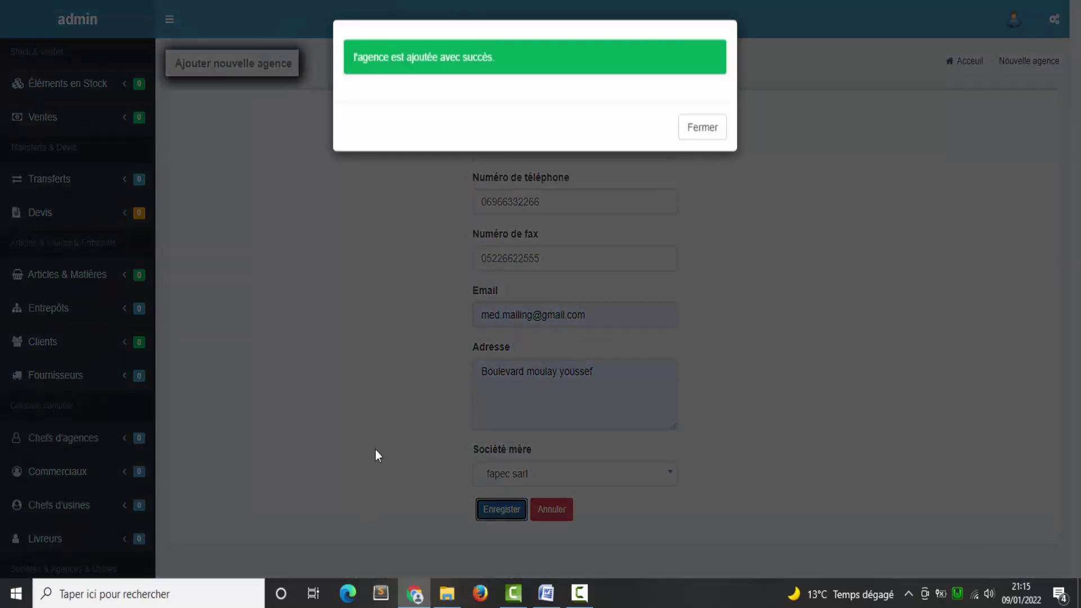
Dismiss the success message and open the Fiche agence for agence ain sebaa
left_click(702, 135)
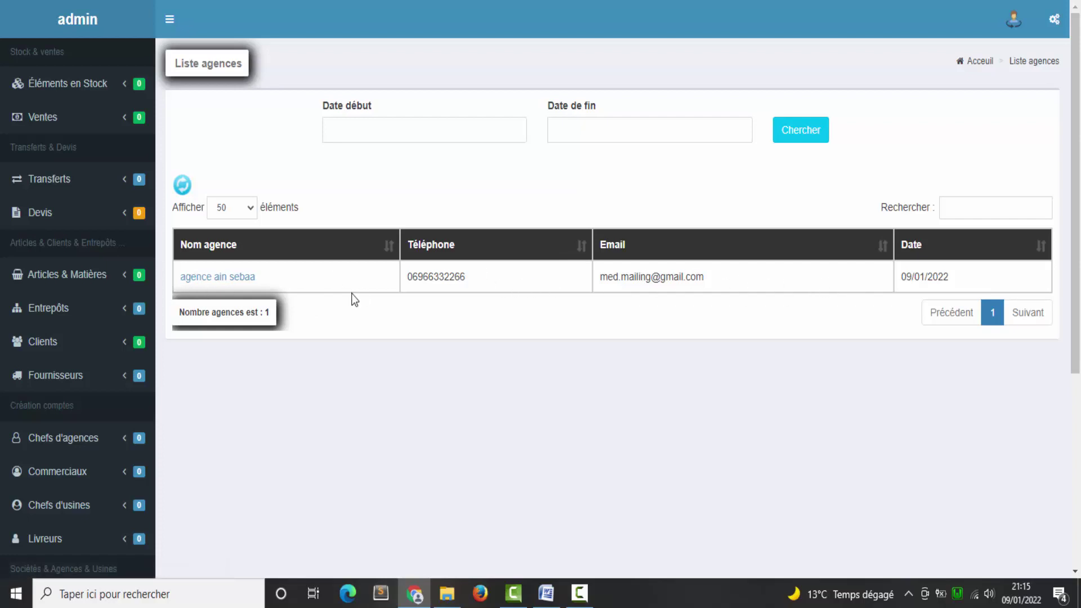
left_click(222, 280)
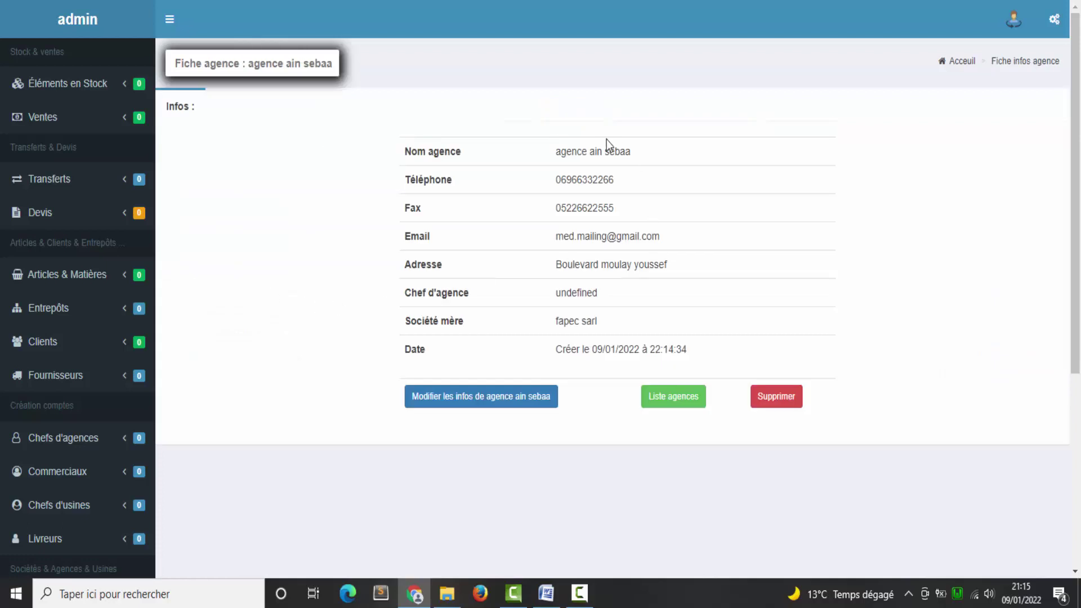
Open the agence ain sebaa edit form, check the Chef d'agence list, and cancel without changes
left_click(464, 401)
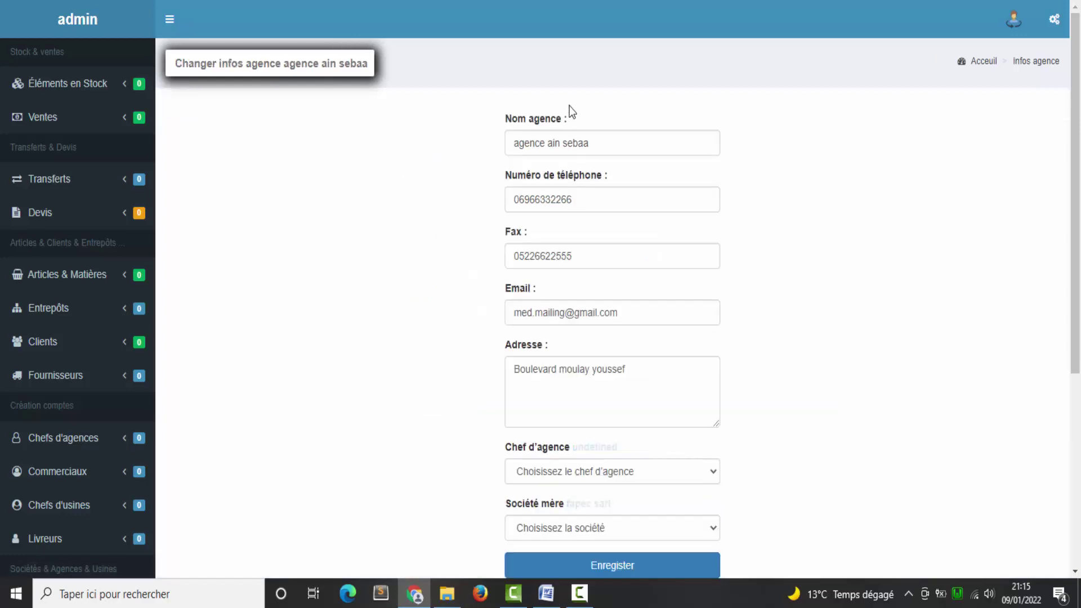
scroll(455, 389, "down", 2)
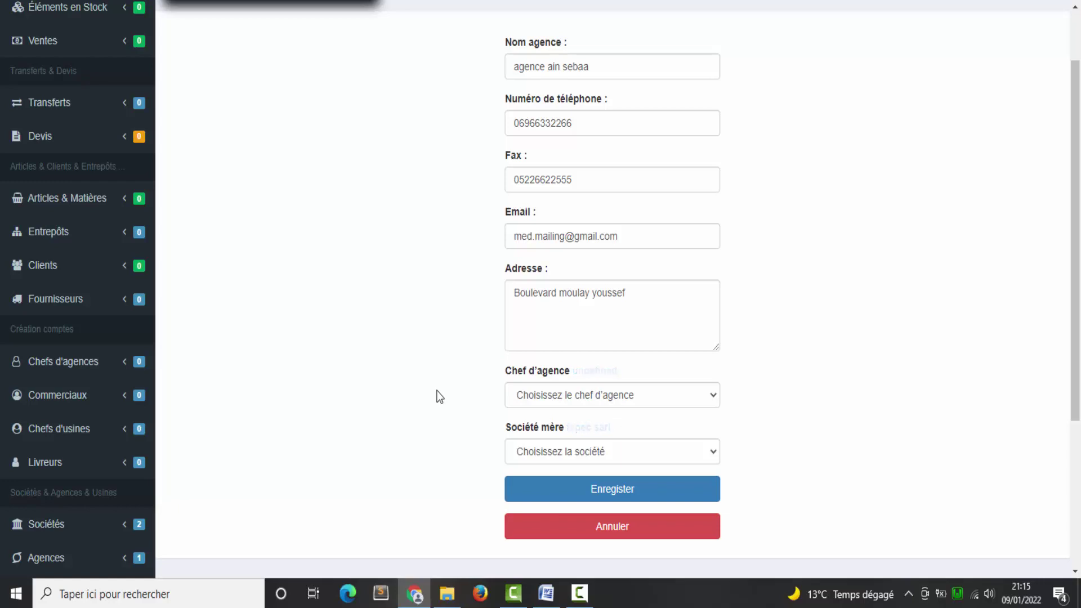
left_click(585, 394)
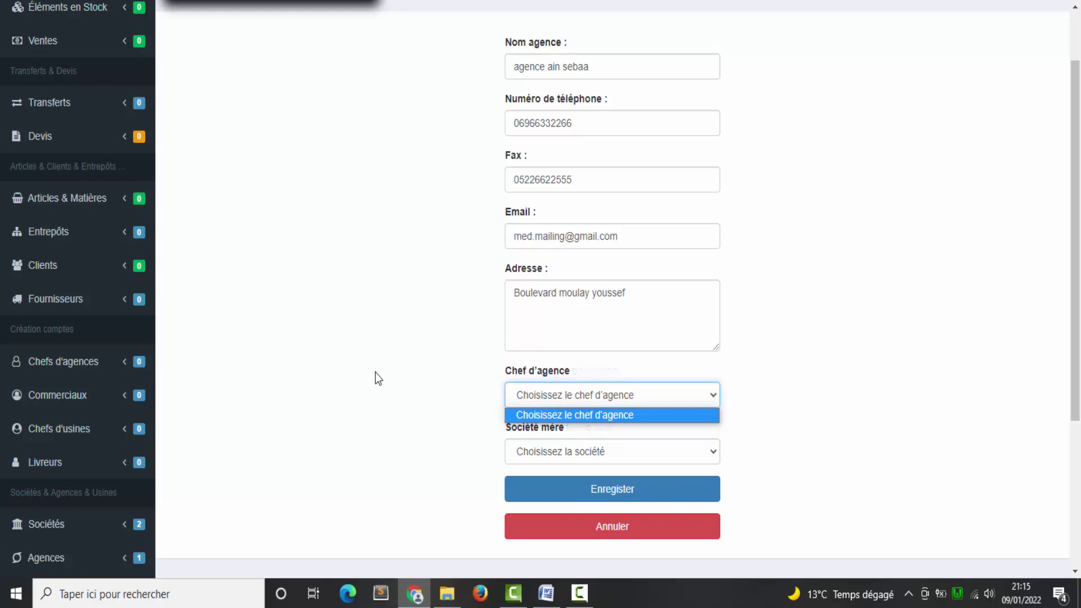
left_click(623, 533)
left_click(621, 535)
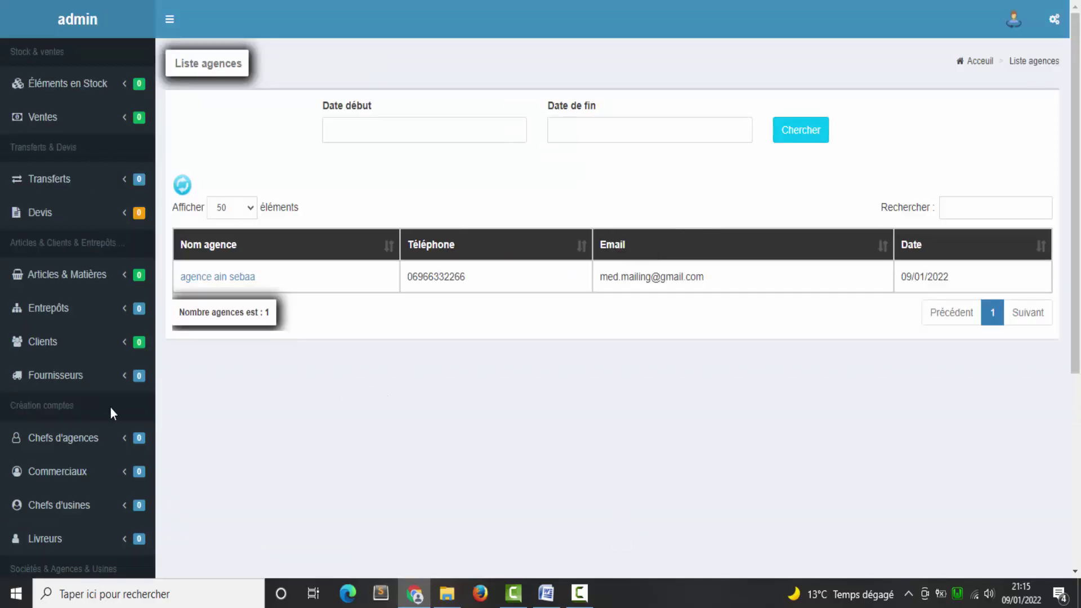
Open the Ajouter agence form from the Agences section of the sidebar
scroll(110, 408, "down", 3)
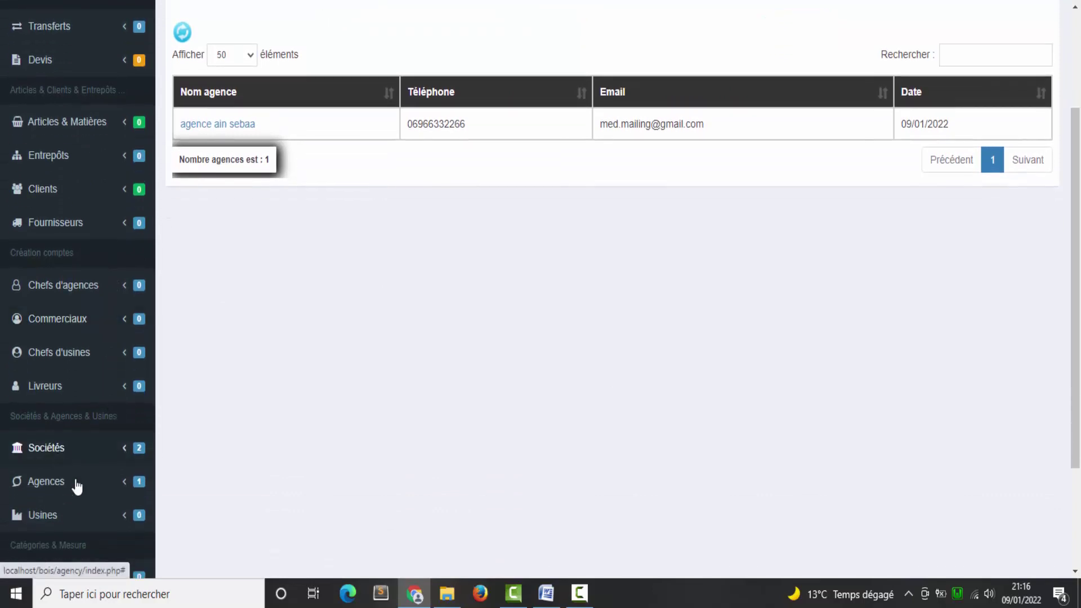
left_click(57, 485)
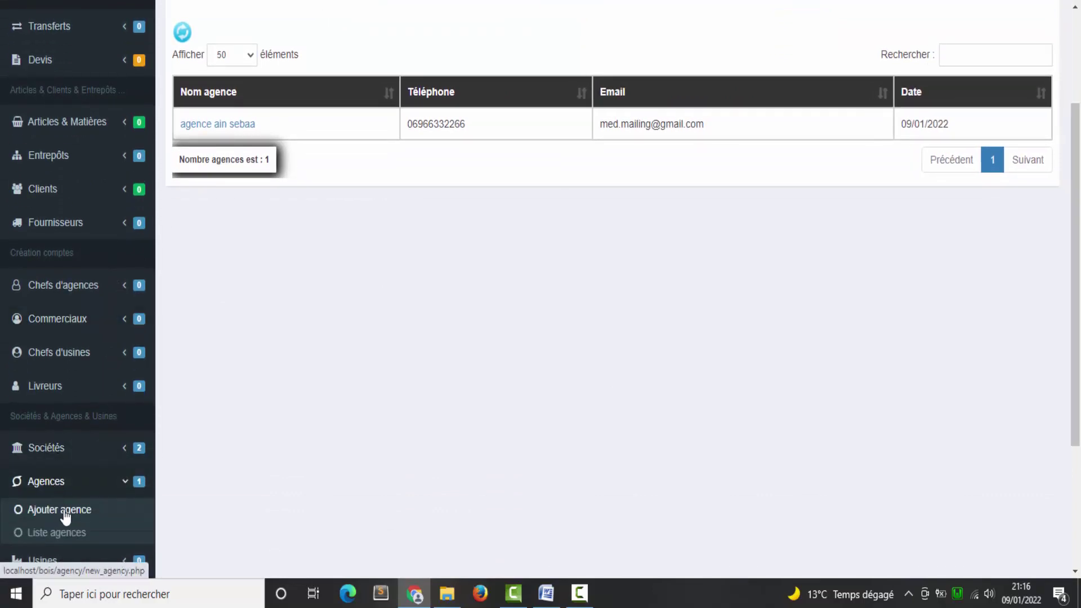
left_click(60, 510)
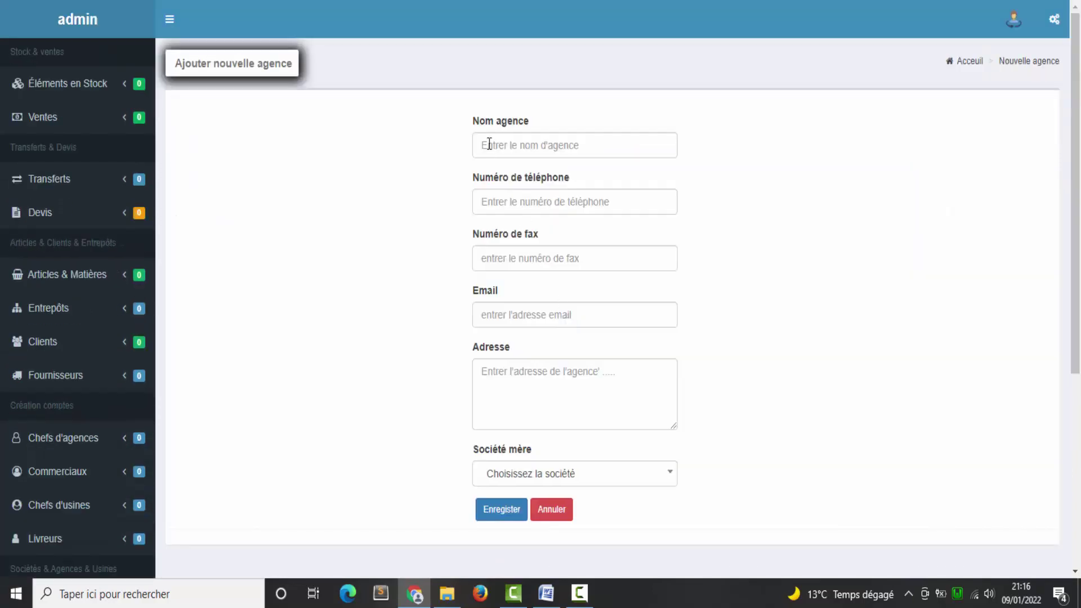
Enter the agency name 'agence centre' and start a phone number, correcting a typo
left_click(515, 148)
type("age")
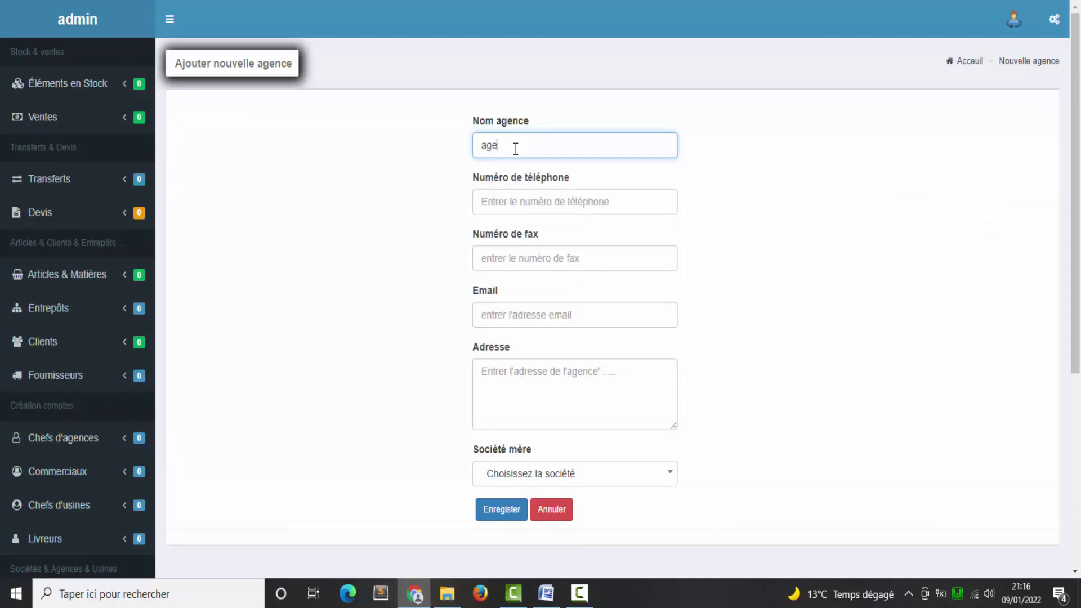
type("nce centre ville")
left_click(514, 210)
type("2566")
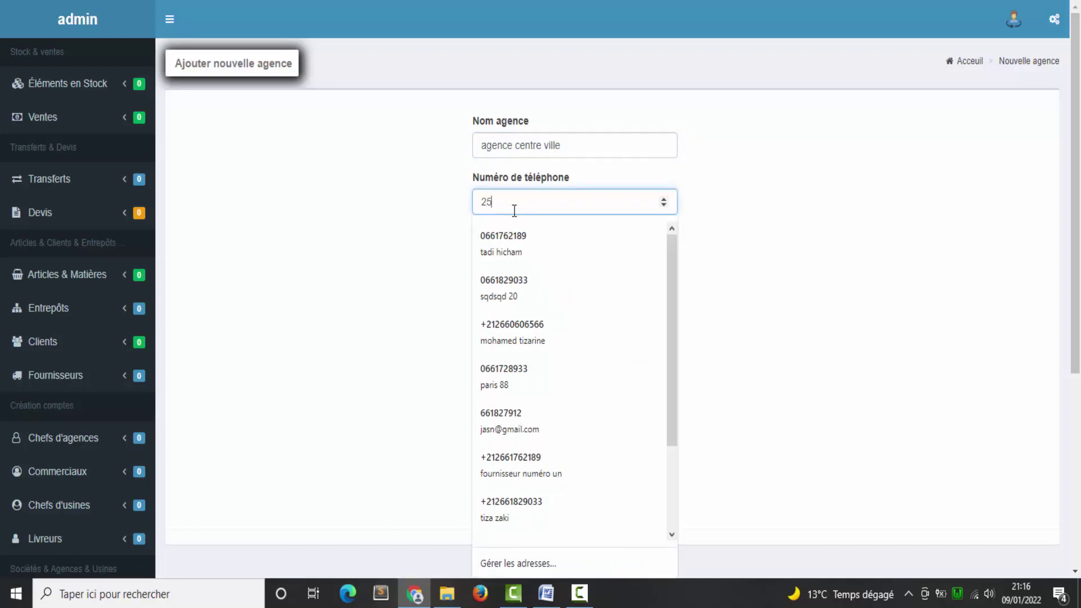
key("BackSpace")
key("BackSpace")
key("BackSpace")
type("65656")
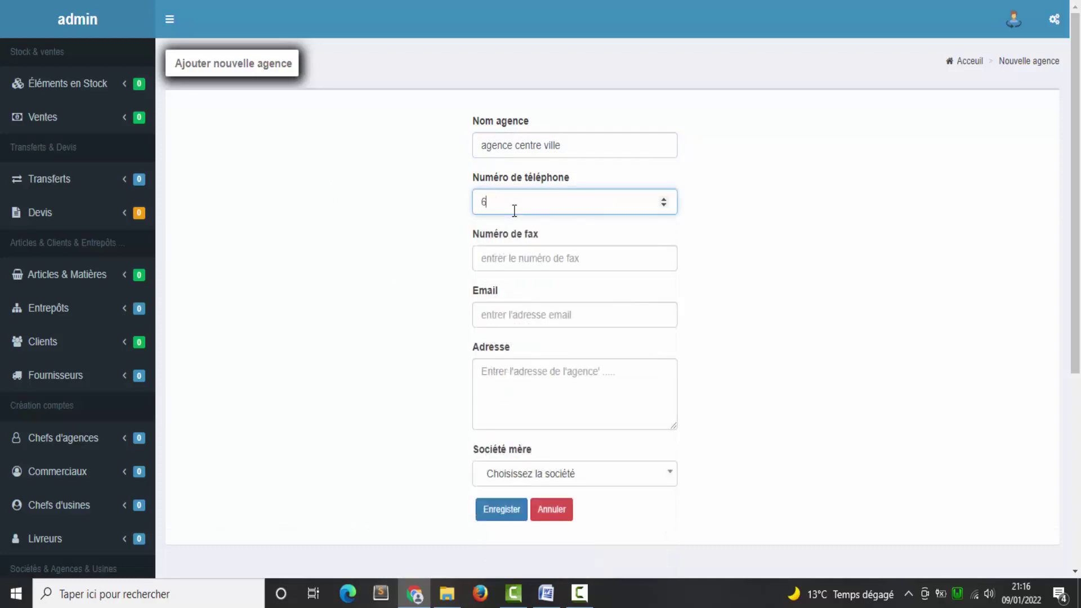
Try saving the agency, then add email 'sdsqd' and retry, dismissing both empty-fields warnings
left_click(500, 510)
left_click(705, 134)
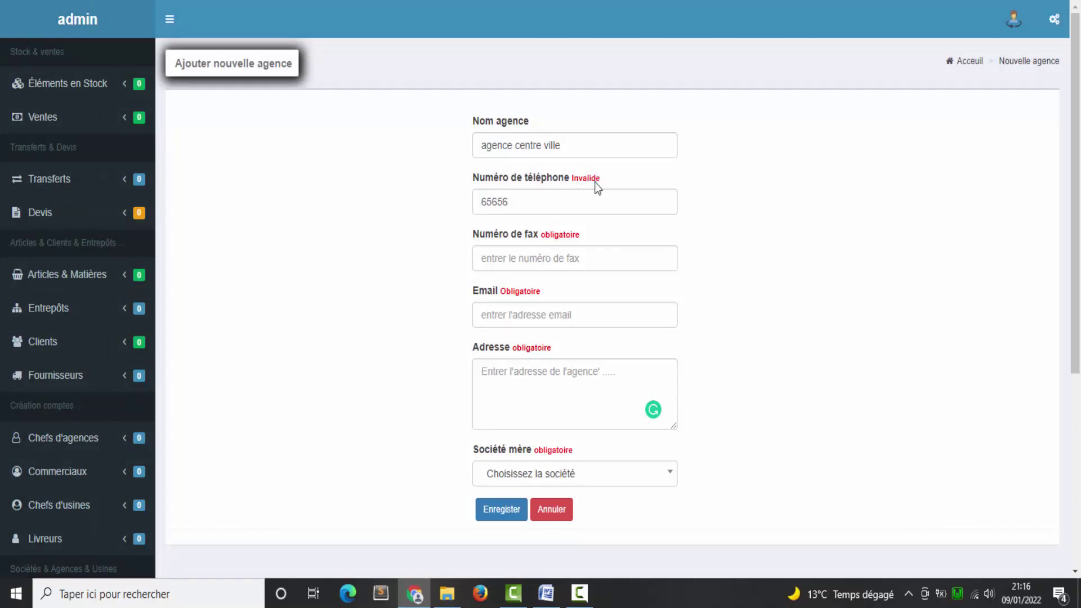
left_click(556, 315)
type("sdsqd")
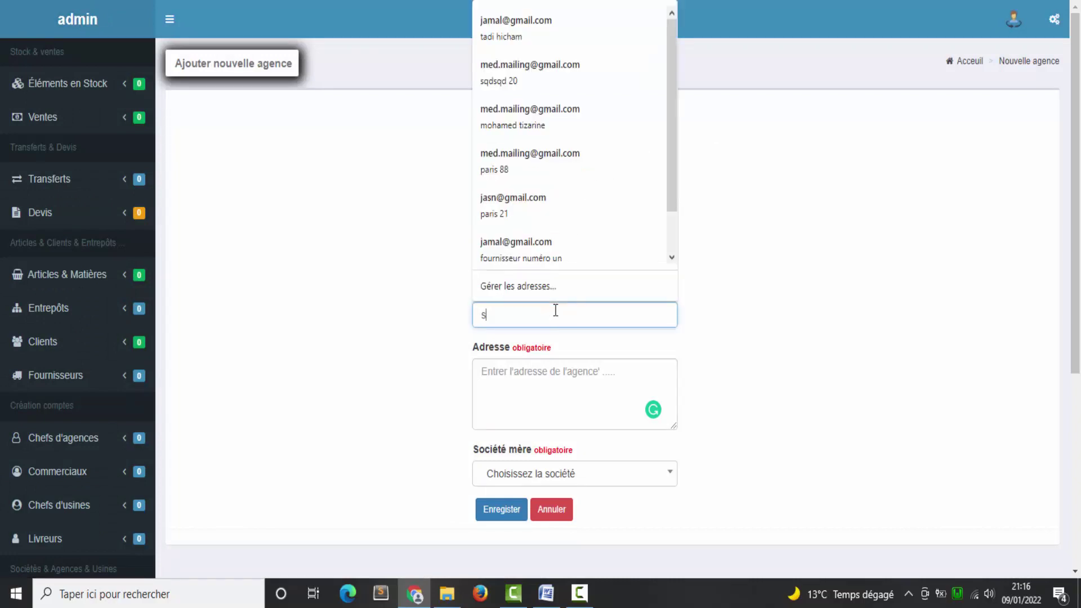
left_click(501, 510)
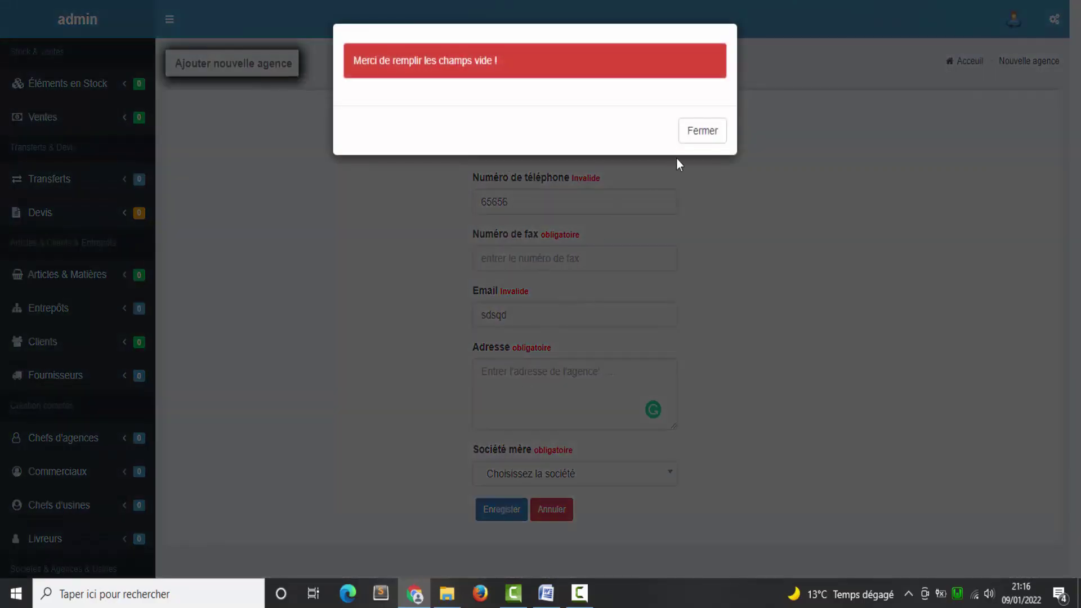
left_click(702, 128)
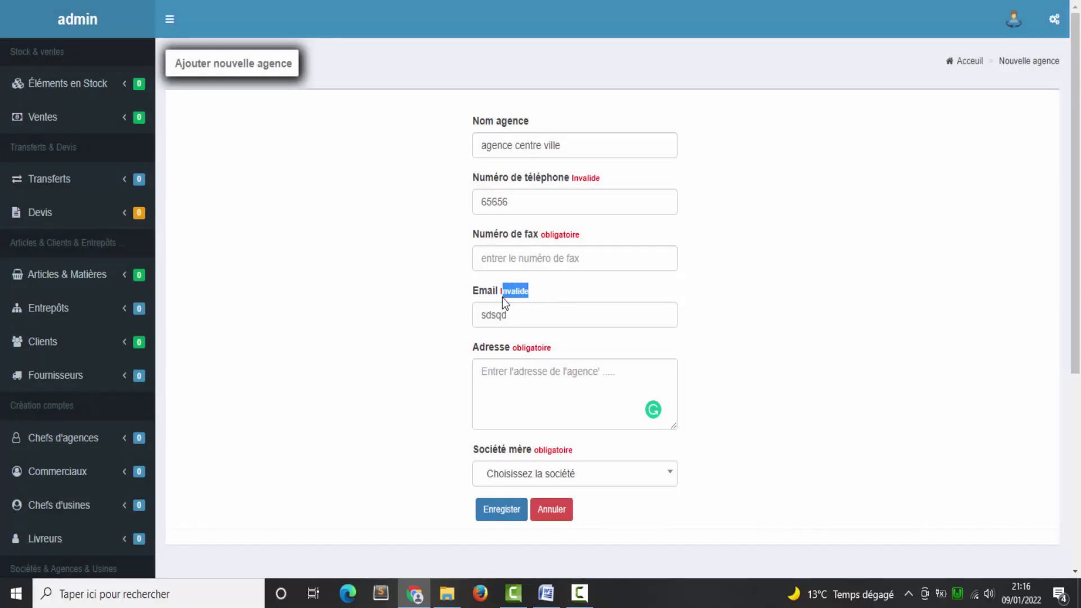
Replace the short phone entry with a full phone number
left_click(520, 201)
double_click(511, 196)
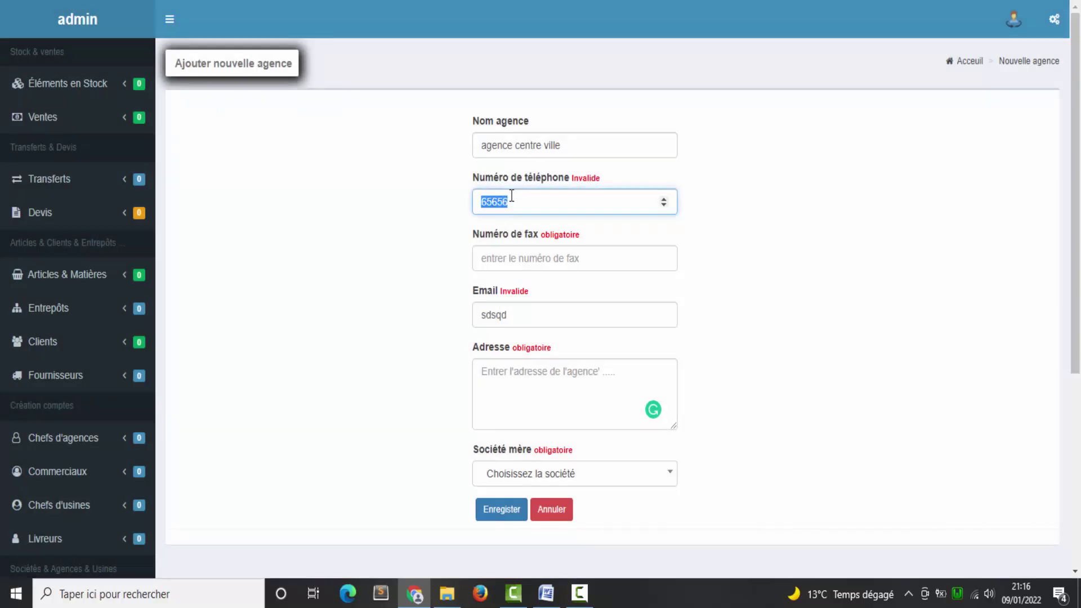
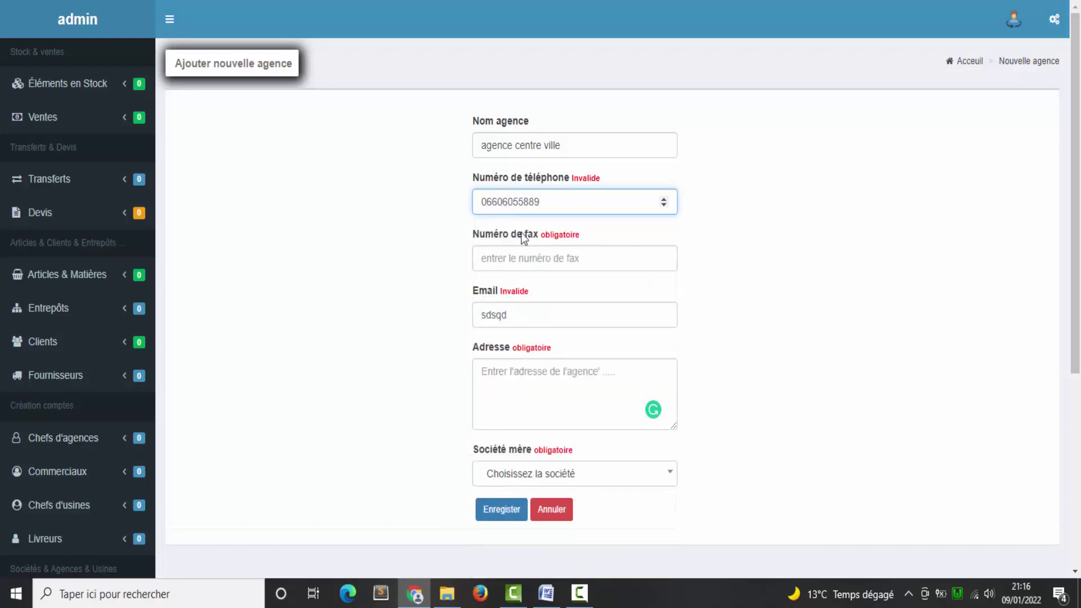
Enter the fax number and replace the invalid email with a saved entry, fixing its domain
left_click(528, 256)
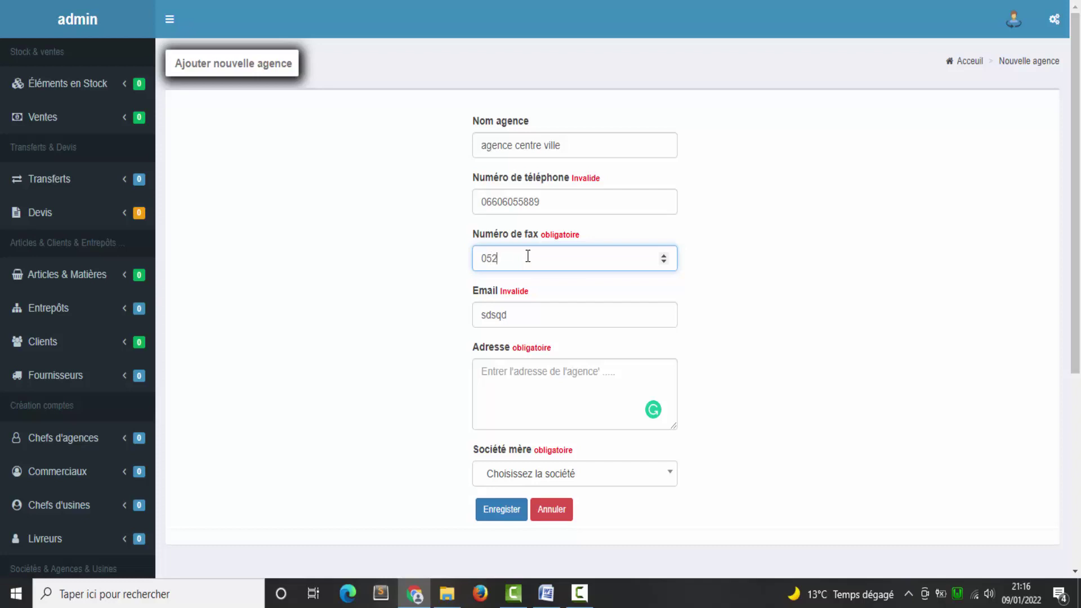
double_click(518, 322)
key("BackSpace")
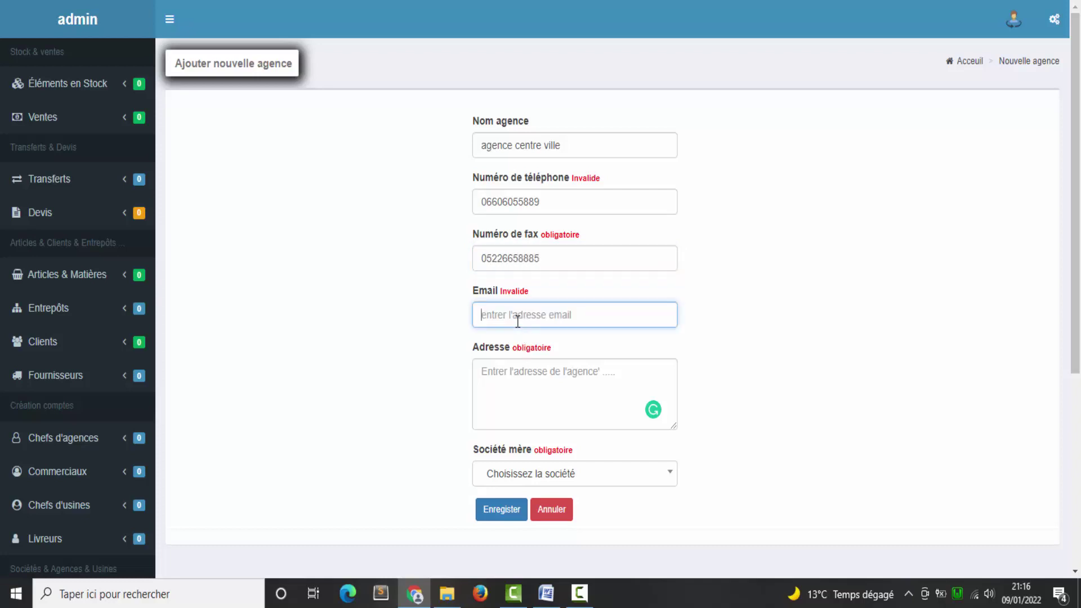
left_click(517, 322)
left_click(533, 158)
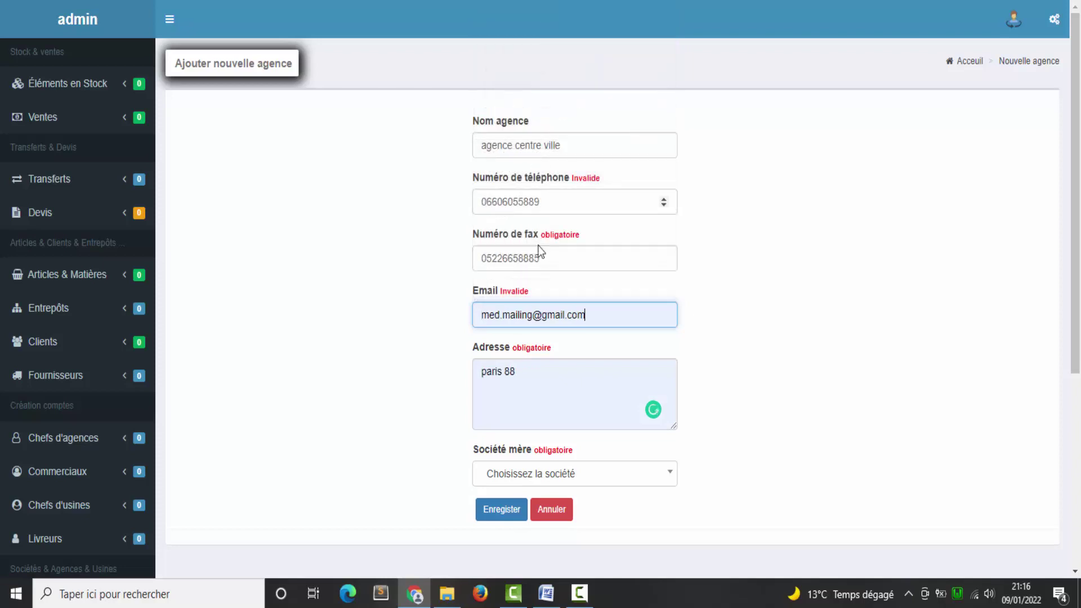
left_click(554, 315)
key("BackSpace")
type("s")
left_click(755, 328)
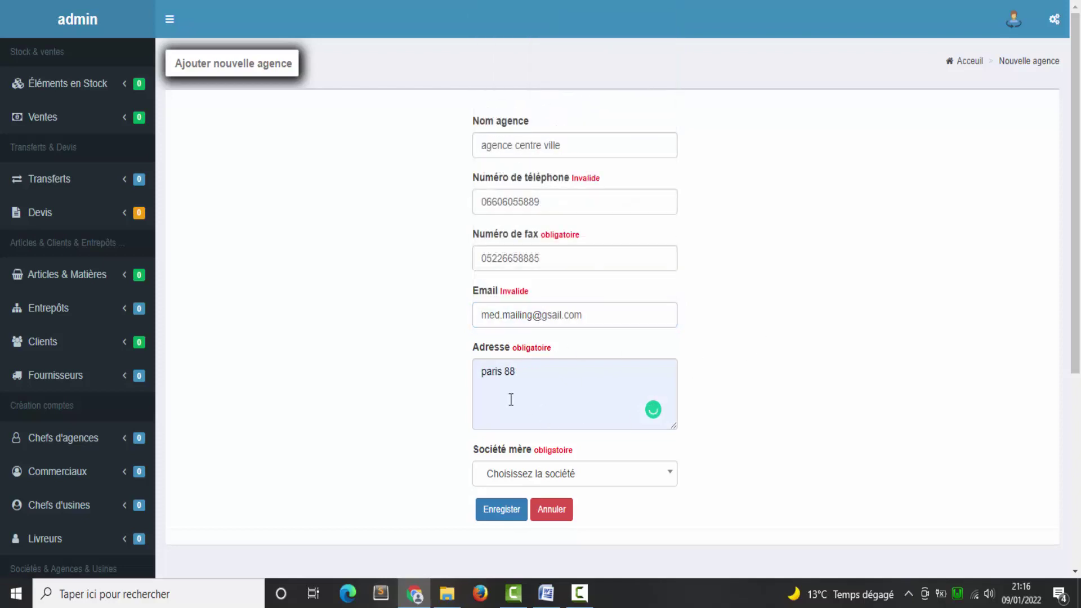
Choose S.A.R.L 2 as parent company and save the new agency
left_click(535, 483)
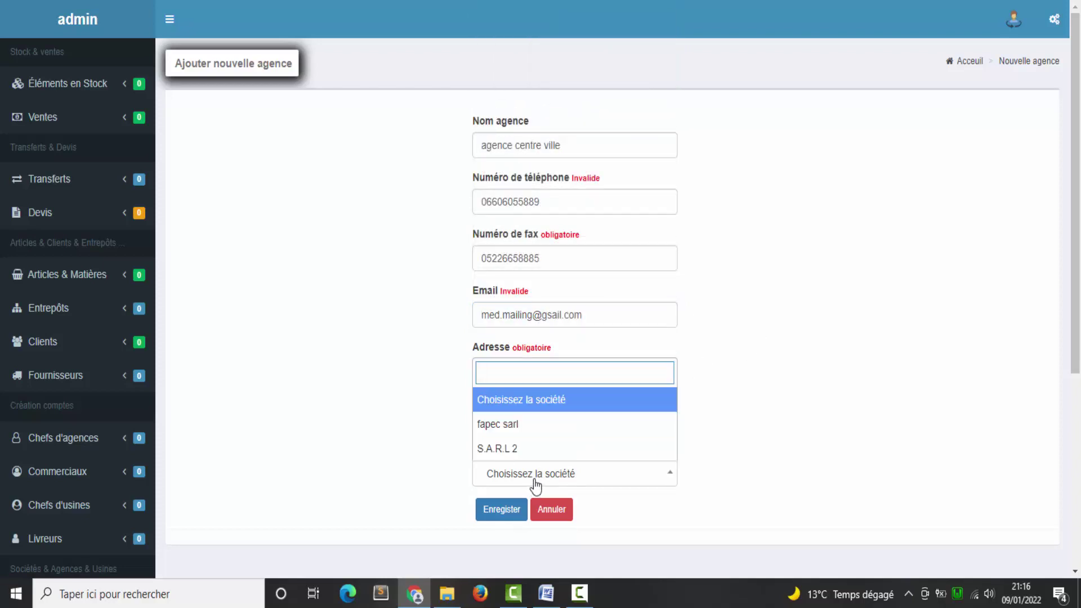
left_click(503, 451)
left_click(502, 509)
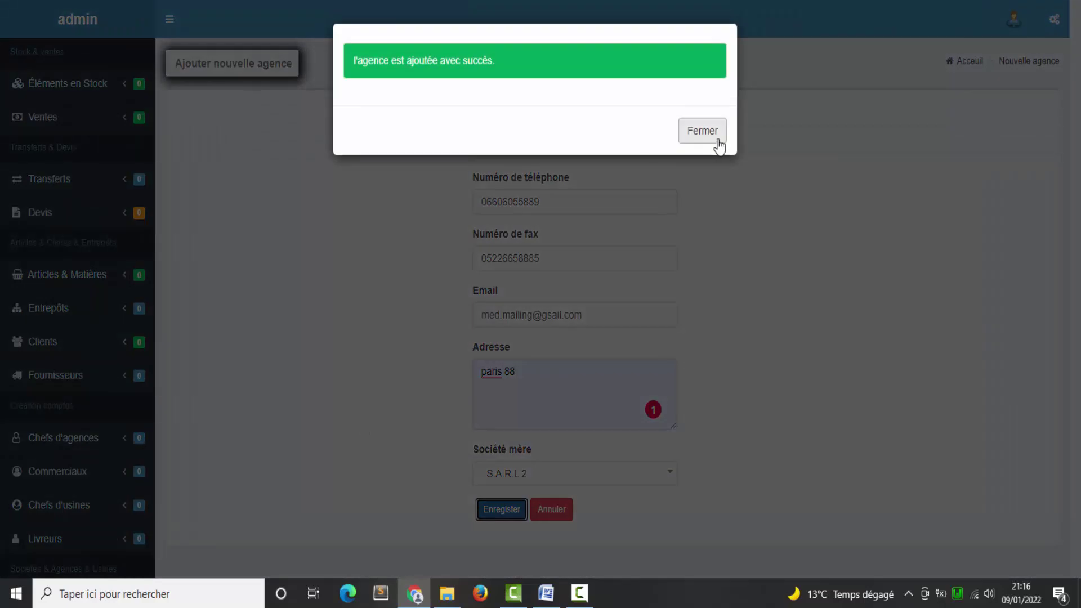
left_click(718, 143)
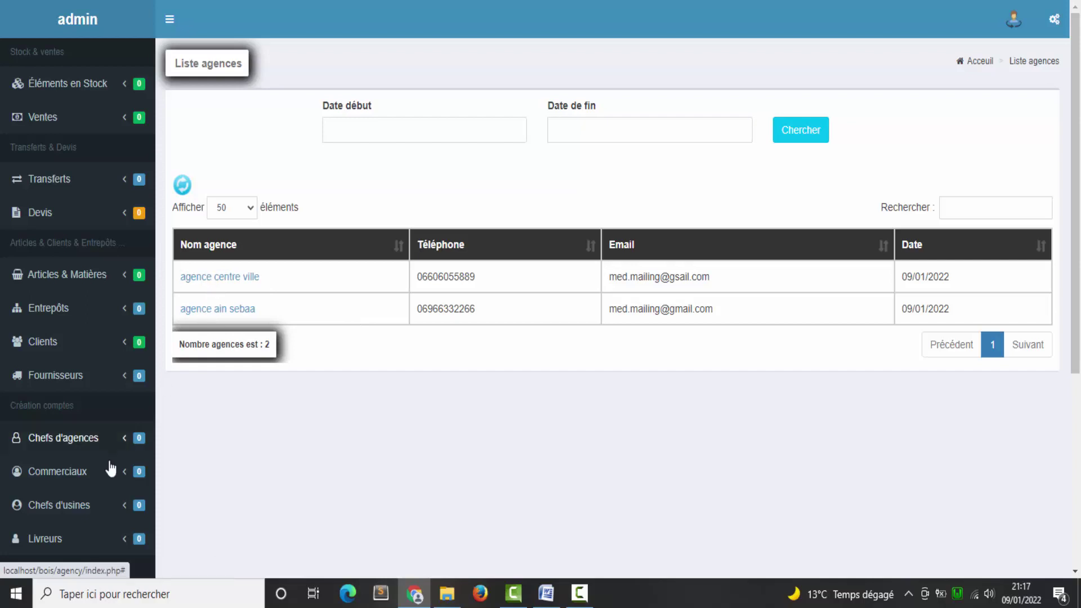
Review the two-agency list, expand Chefs d'agences, then bring up 'Cahier des charges FINAL' in Word
scroll(89, 462, "down", 1)
scroll(89, 461, "down", 5)
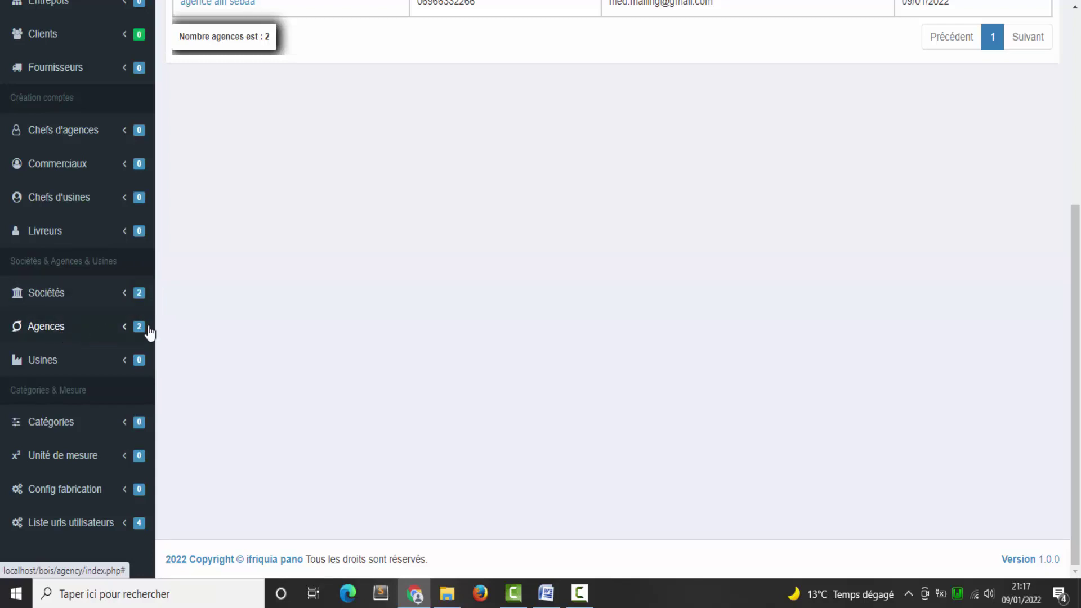
left_click(66, 134)
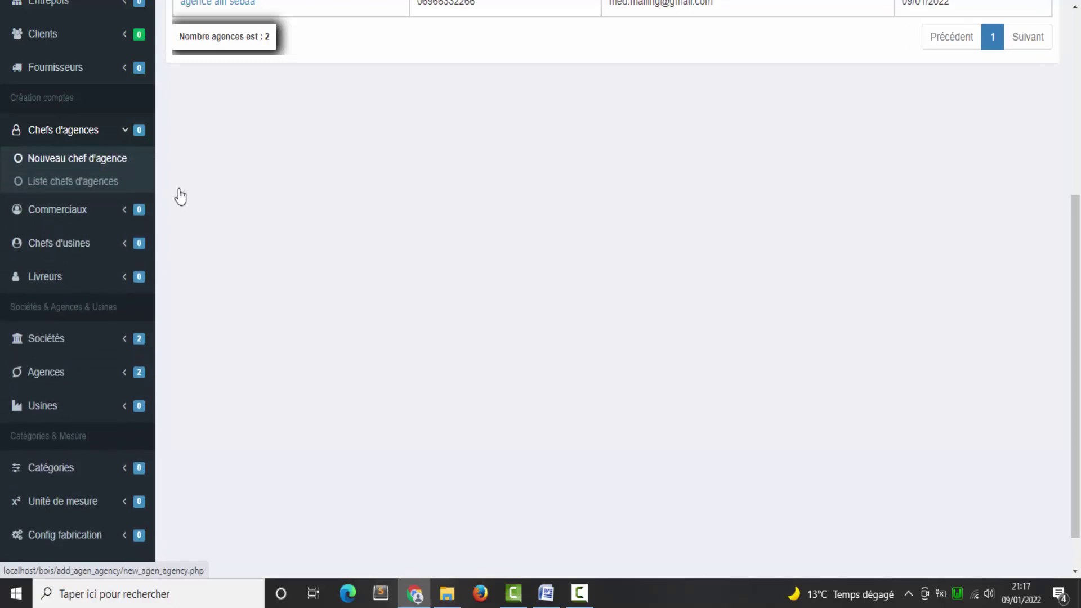
left_click(547, 592)
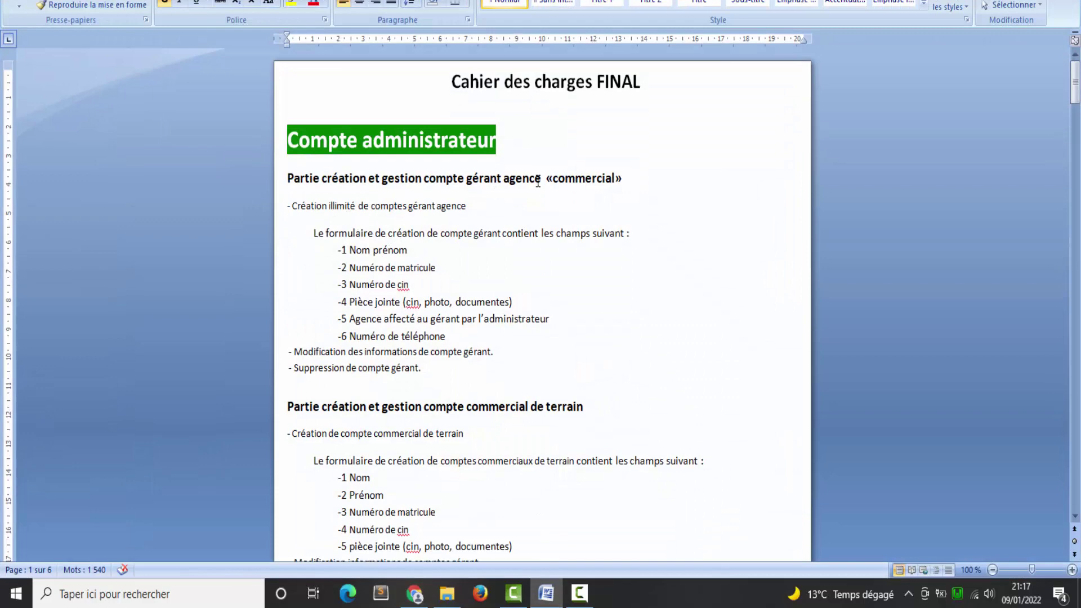
Highlight 'gérant agence' in the spec heading, then return to the browser admin panel
left_click_drag(544, 179, 467, 179)
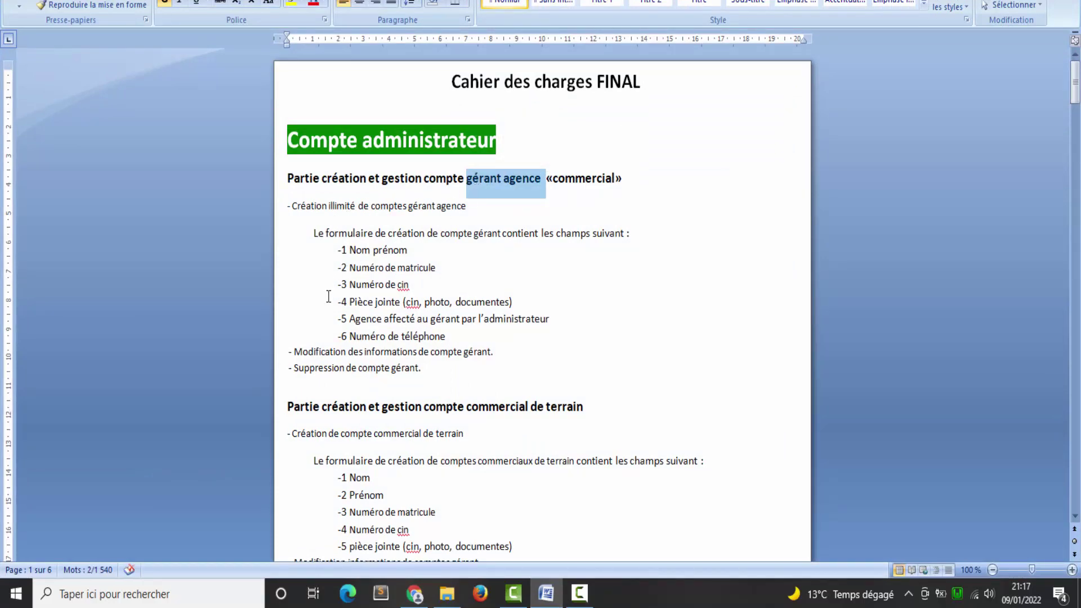
key("alt+Tab")
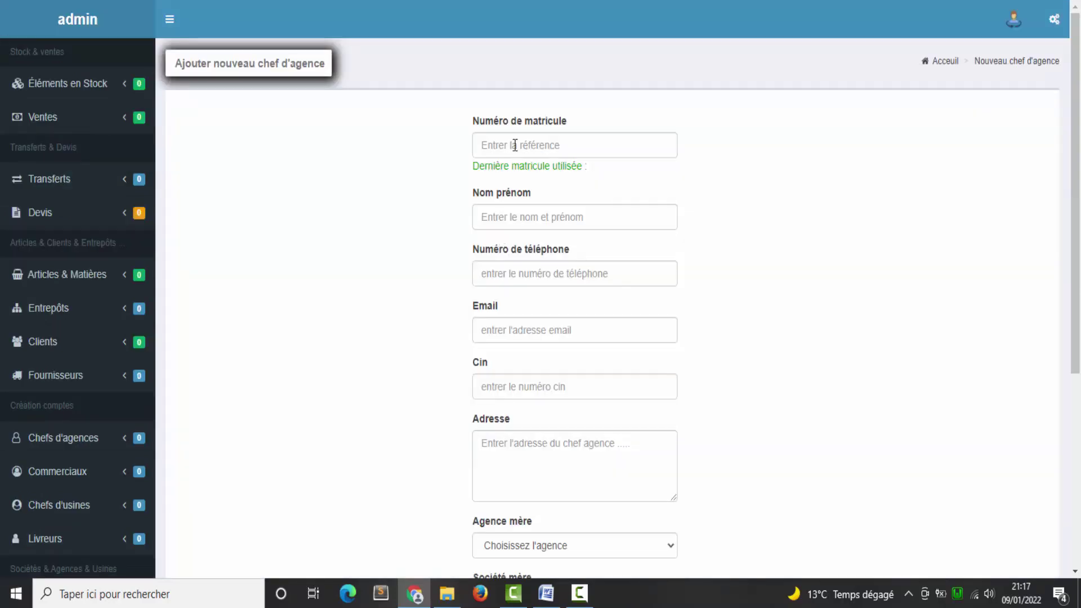
Enter matricule 123 in the new agency-manager form
left_click(514, 145)
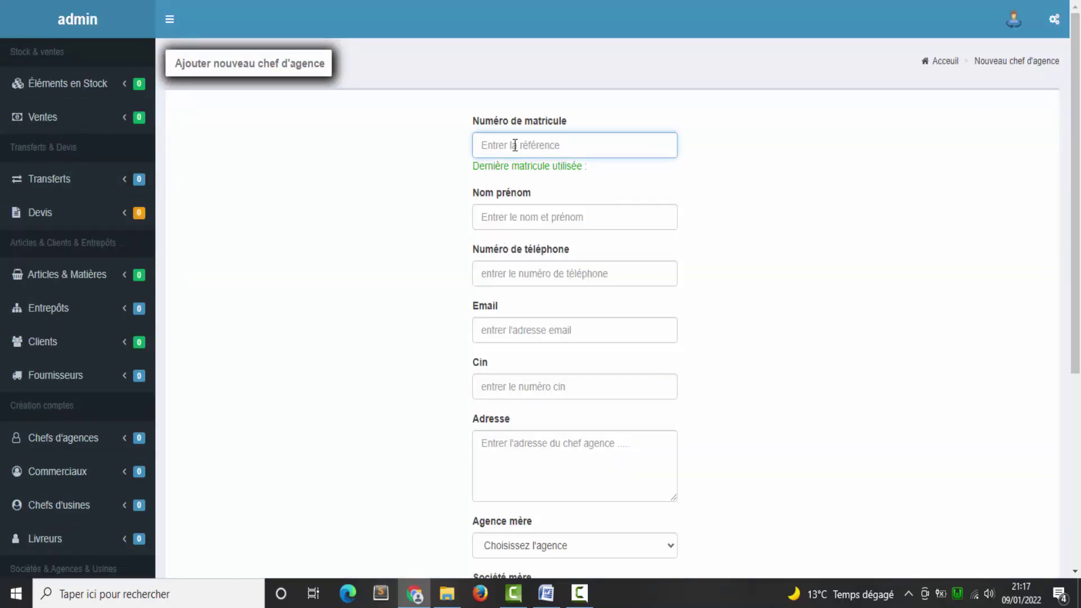
type("123")
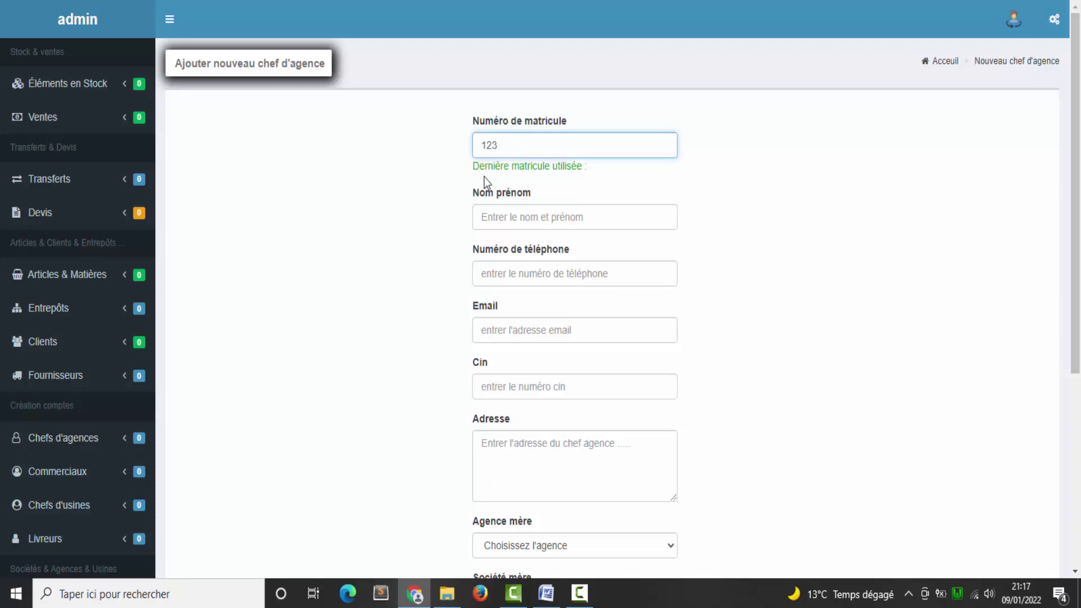
left_click_drag(473, 165, 580, 166)
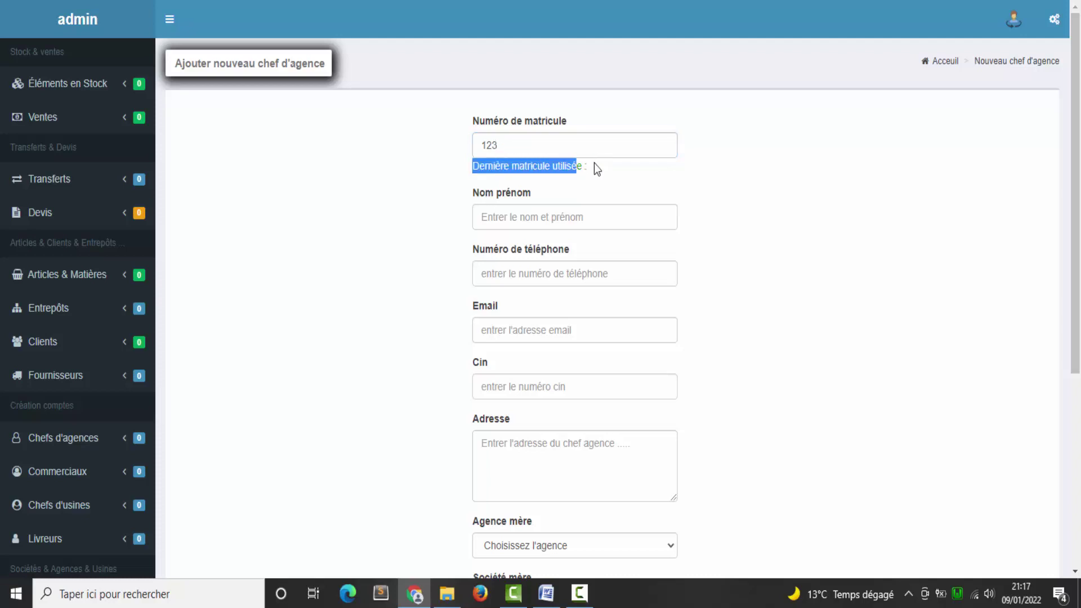
left_click(593, 165)
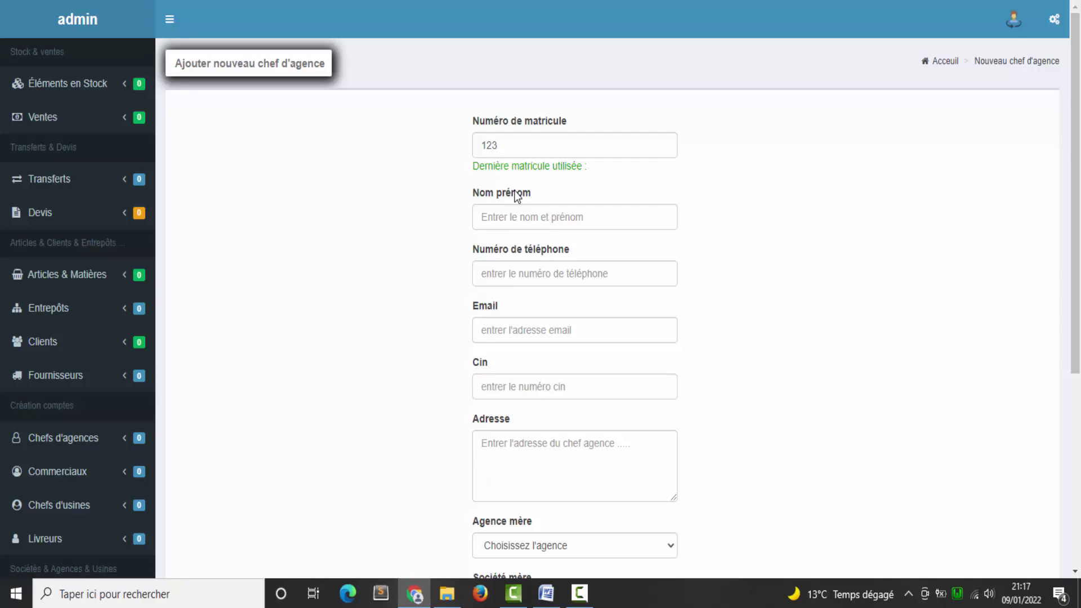
Enter name 'chef agence ain sebaa' and a phone number, autofilling email and address
left_click(501, 218)
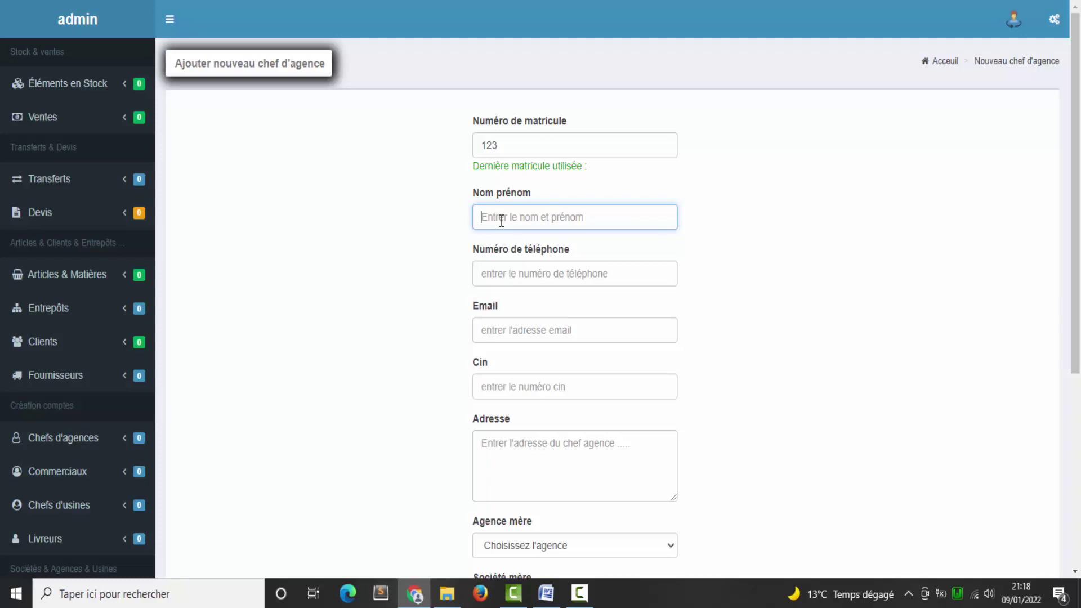
type("chef agence ain sebaa")
left_click(508, 279)
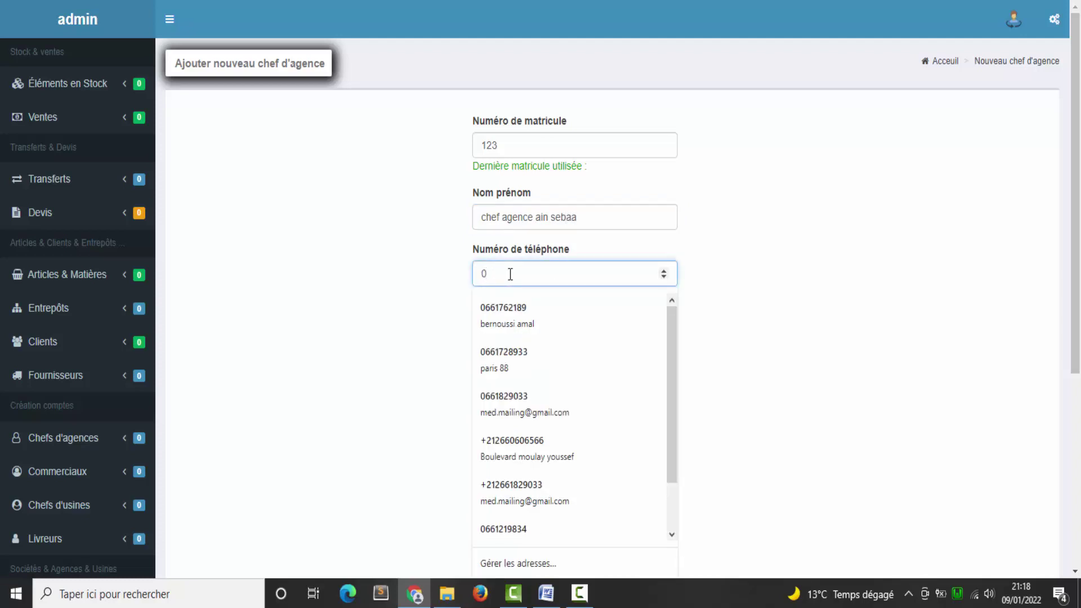
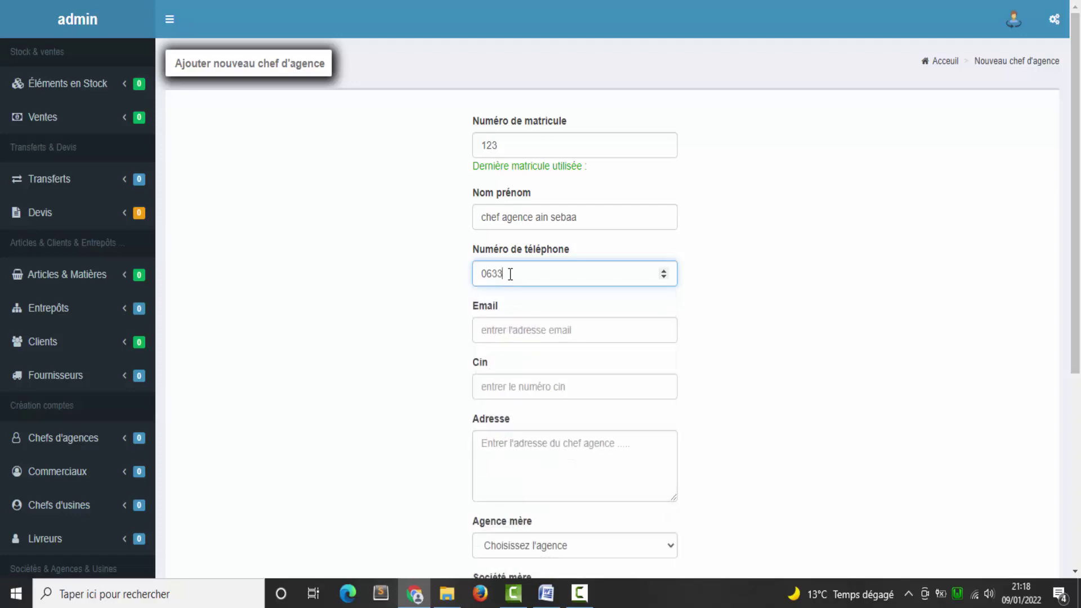
left_click(511, 337)
left_click(532, 260)
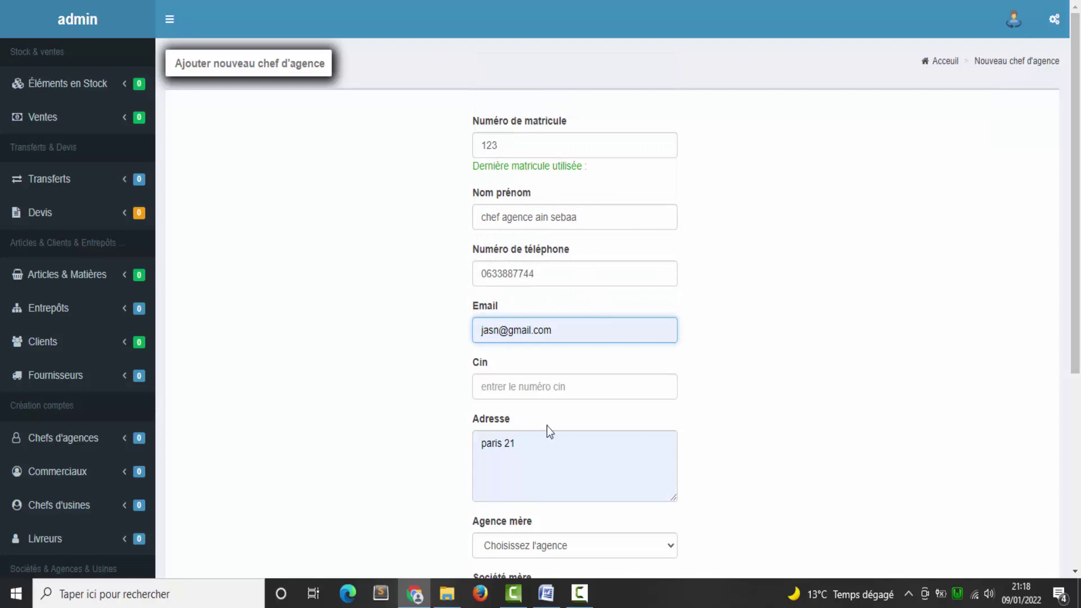
left_click(546, 395)
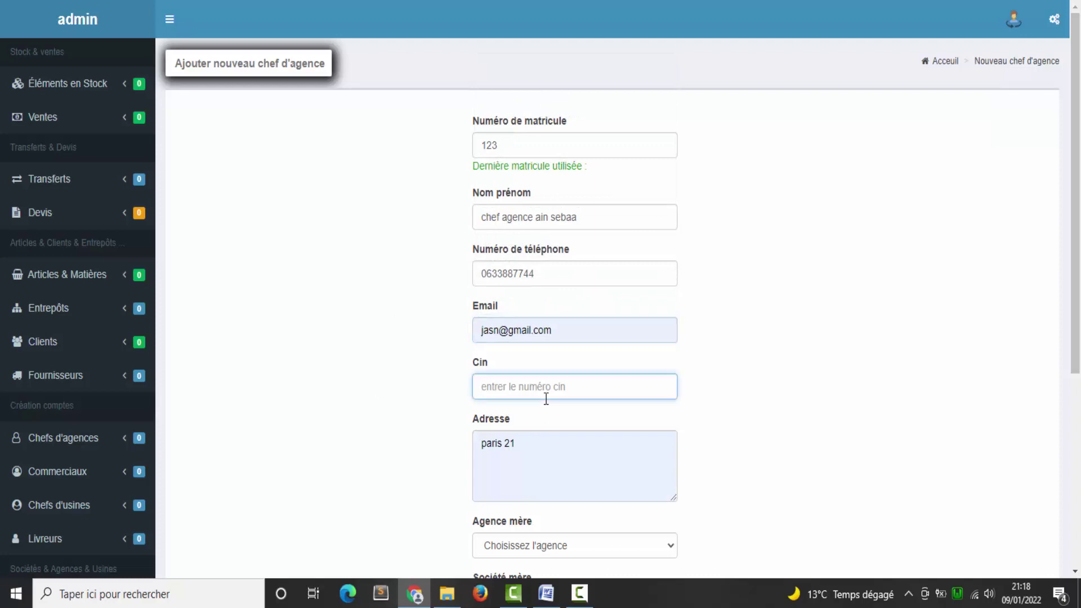
Enter the ID card number and change the address to 'ain sebbaa'
type("bj5456456")
scroll(546, 398, "down", 5)
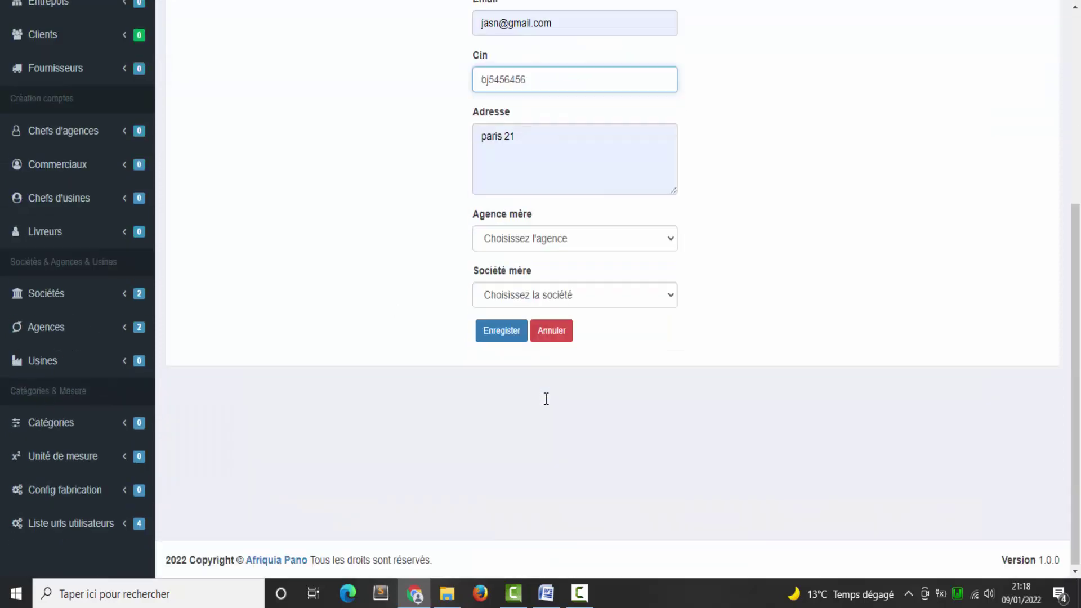
left_click_drag(521, 135, 461, 145)
type("a")
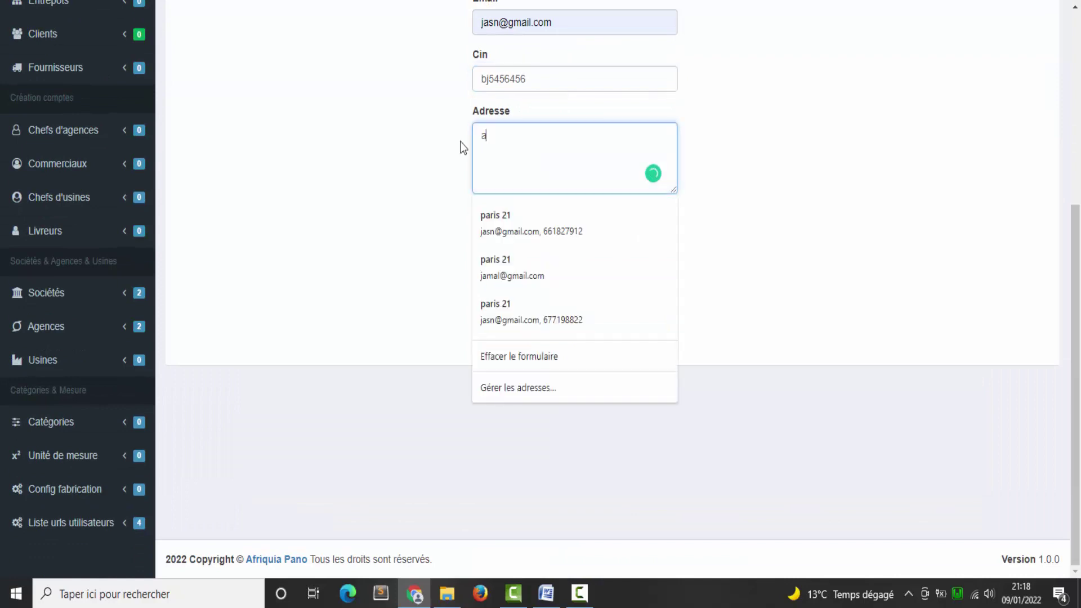
type("in sebbaa")
left_click(424, 173)
Set parent agency agence ain sebaa and parent company fapec sarl, then save the manager
left_click(578, 227)
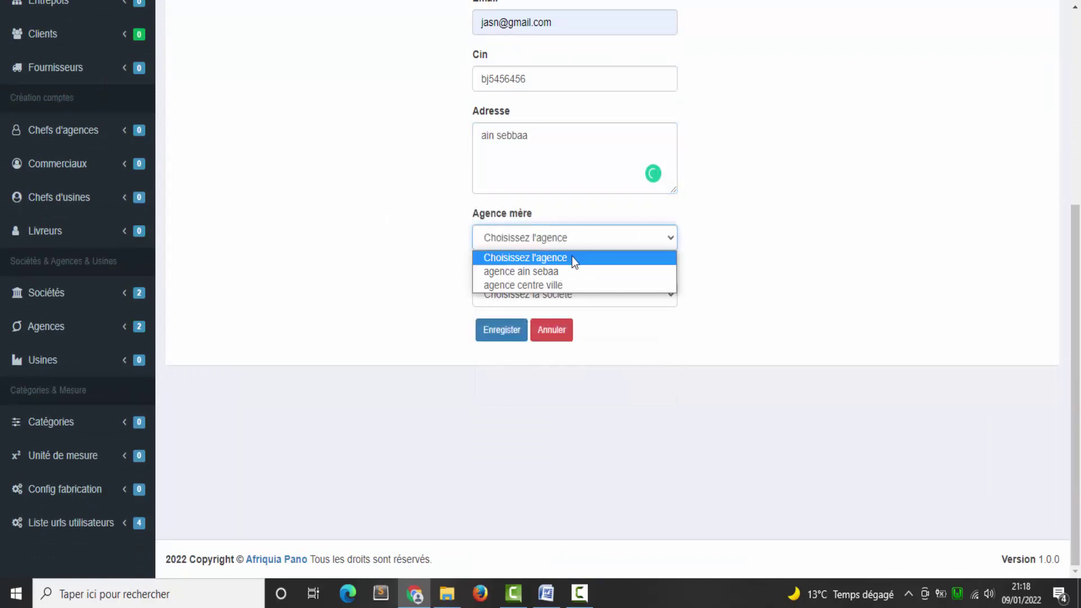
left_click(492, 273)
left_click(547, 302)
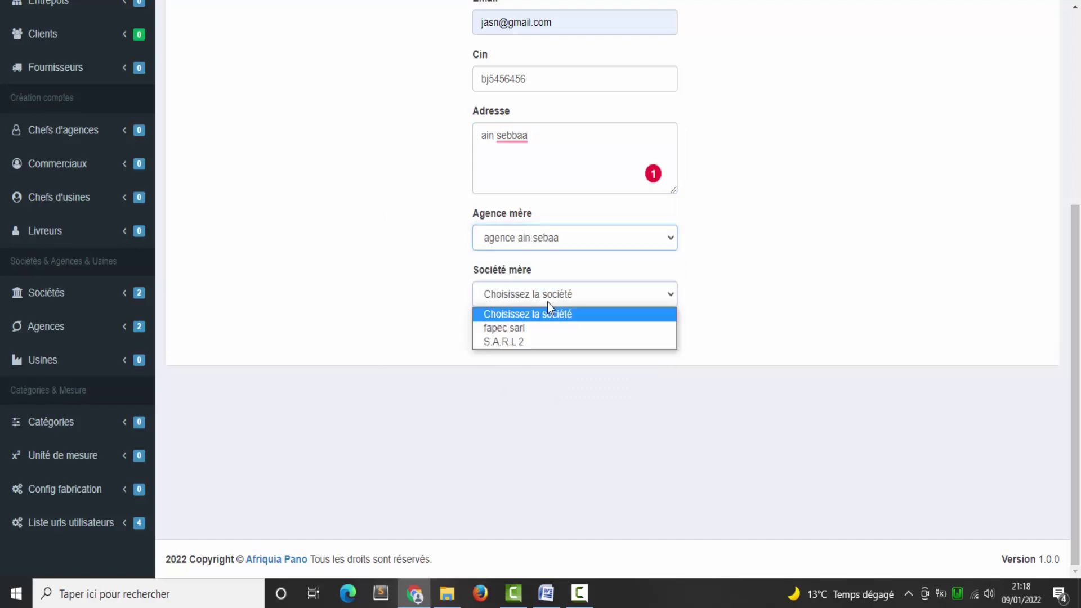
left_click(507, 329)
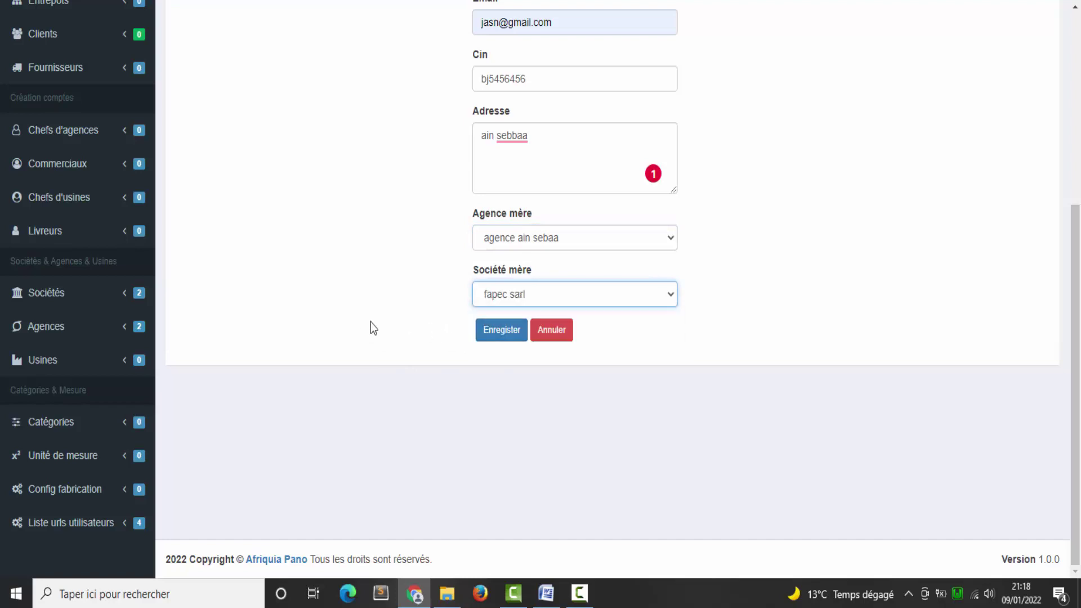
left_click(495, 338)
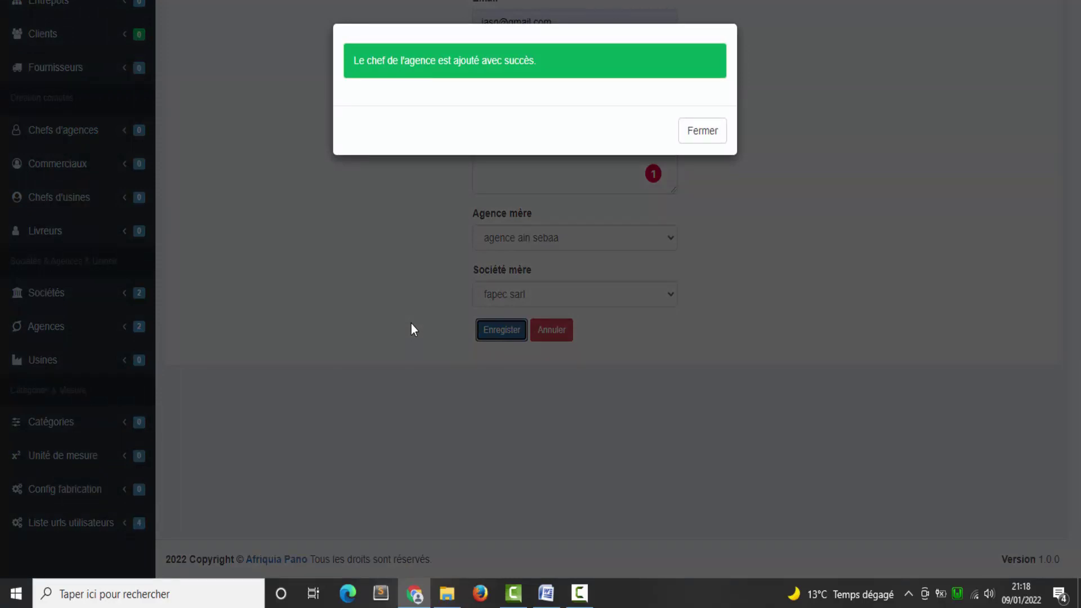
left_click(701, 136)
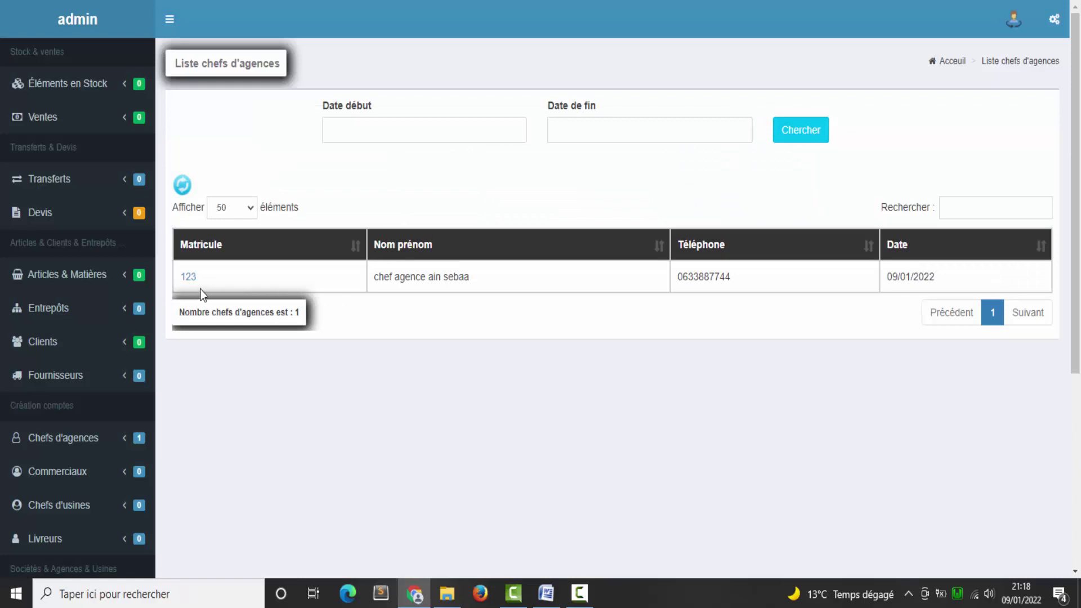
View manager 123's record, then start a new agency-manager entry from Chefs d'agences
left_click(189, 278)
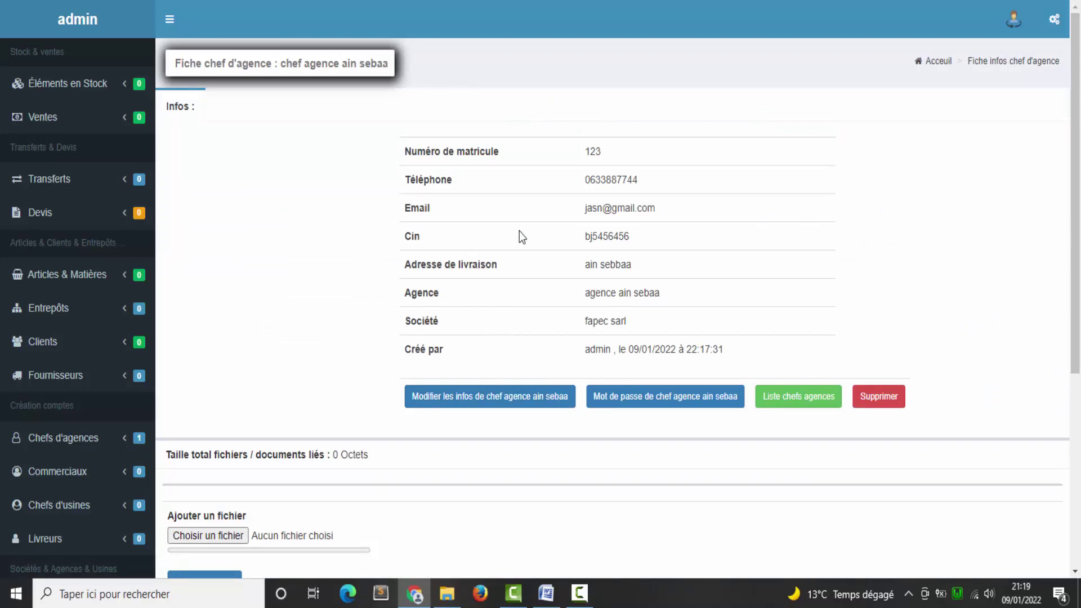
left_click(70, 438)
left_click(72, 467)
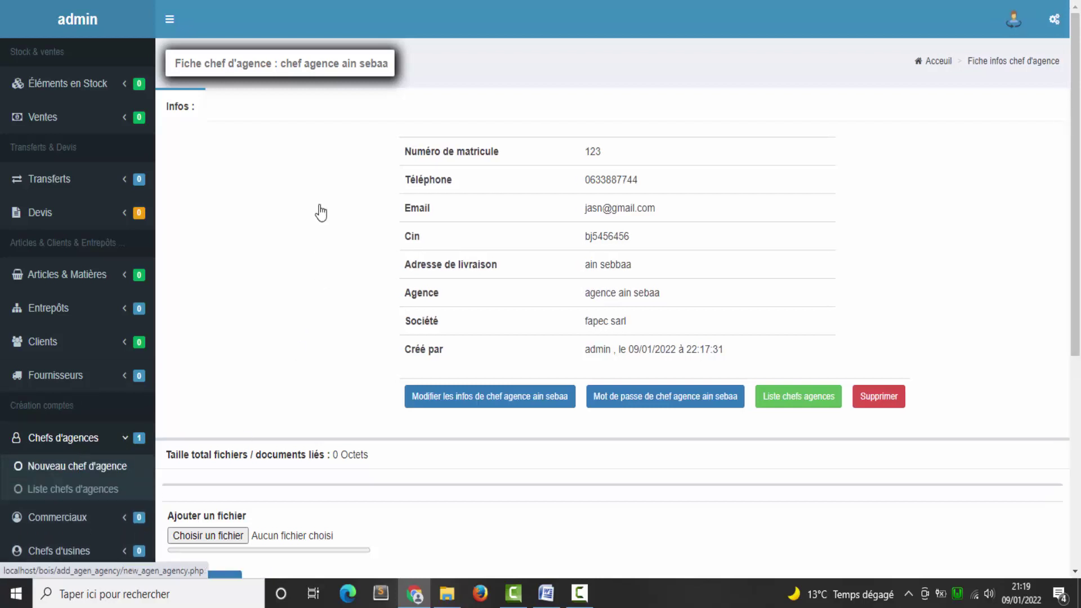
Clear a mistyped matricule and paste the last-used matricule 123
left_click(558, 142)
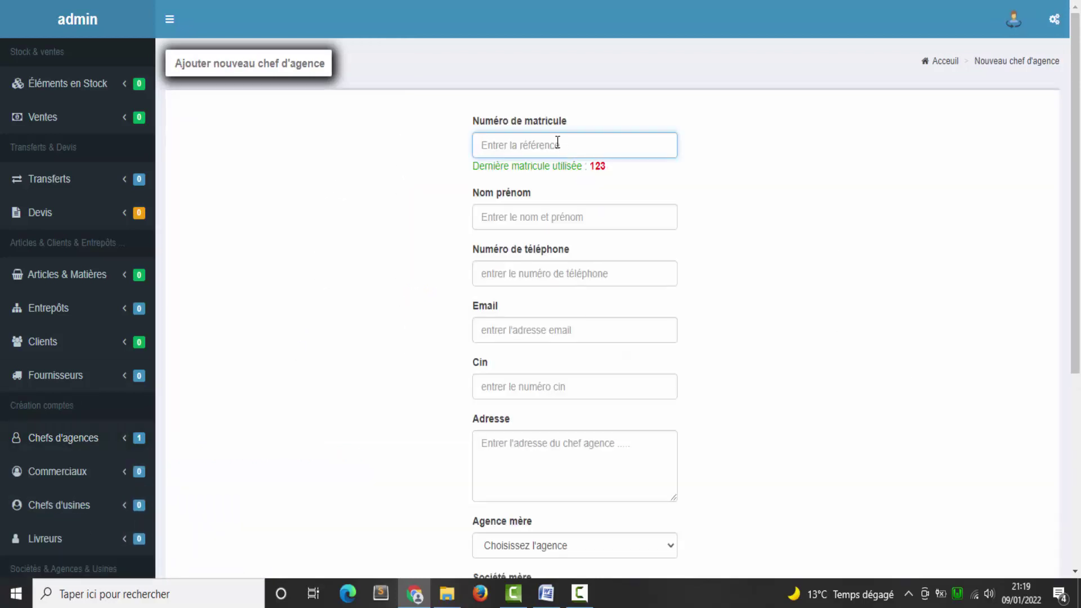
type("che")
key("ctrl+a")
key("BackSpace")
double_click(598, 166)
key("ctrl+c")
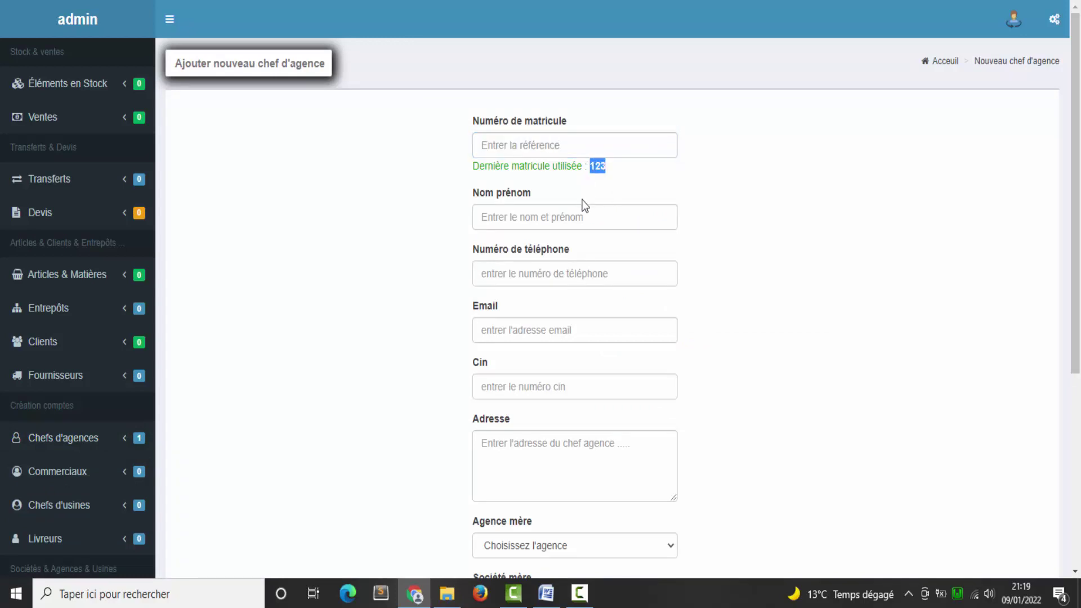
left_click(540, 147)
key("ctrl+v")
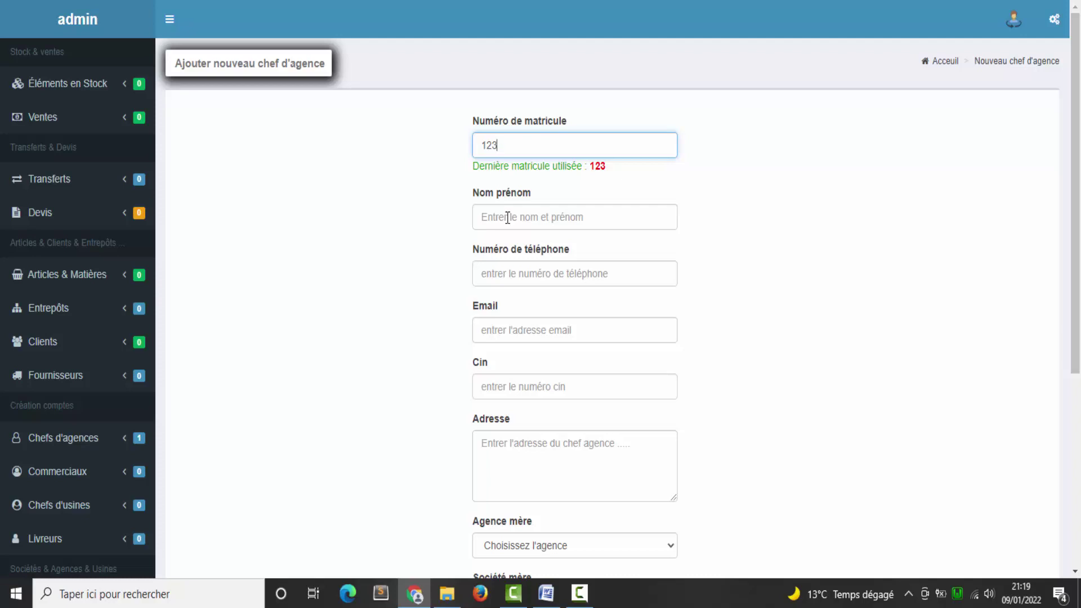
Enter name 'chef agence centre ville', phone, autofilled email and address, and ID card number
left_click(507, 218)
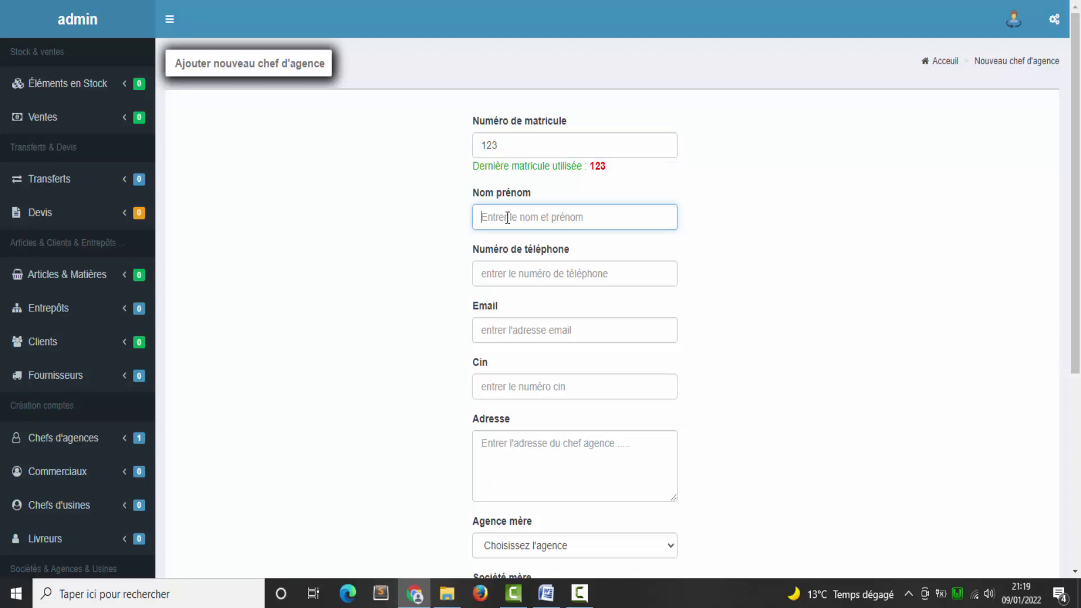
type("chef agence centre ville")
left_click(517, 271)
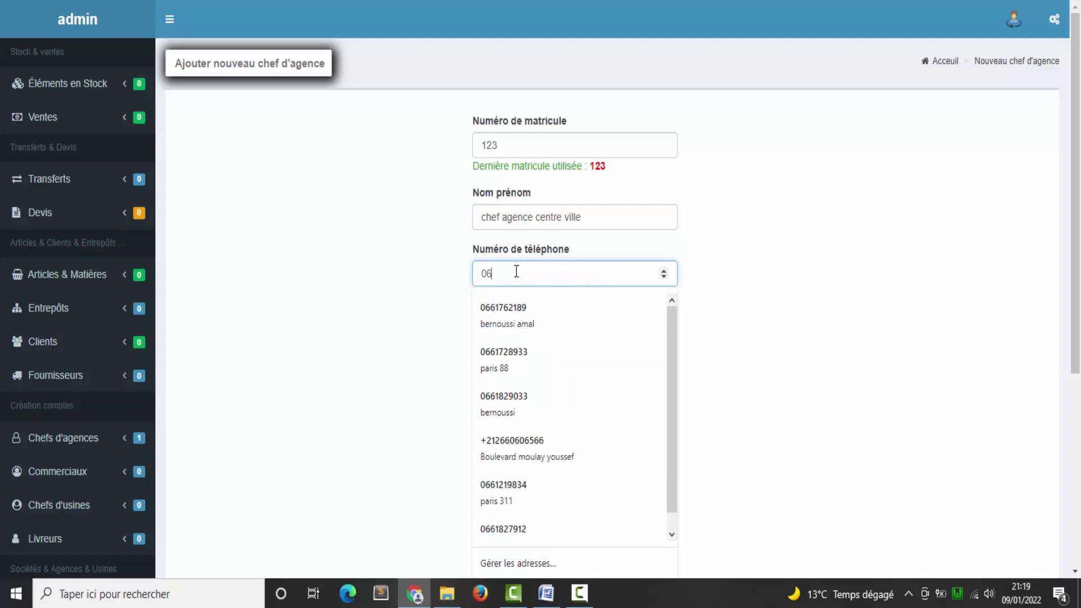
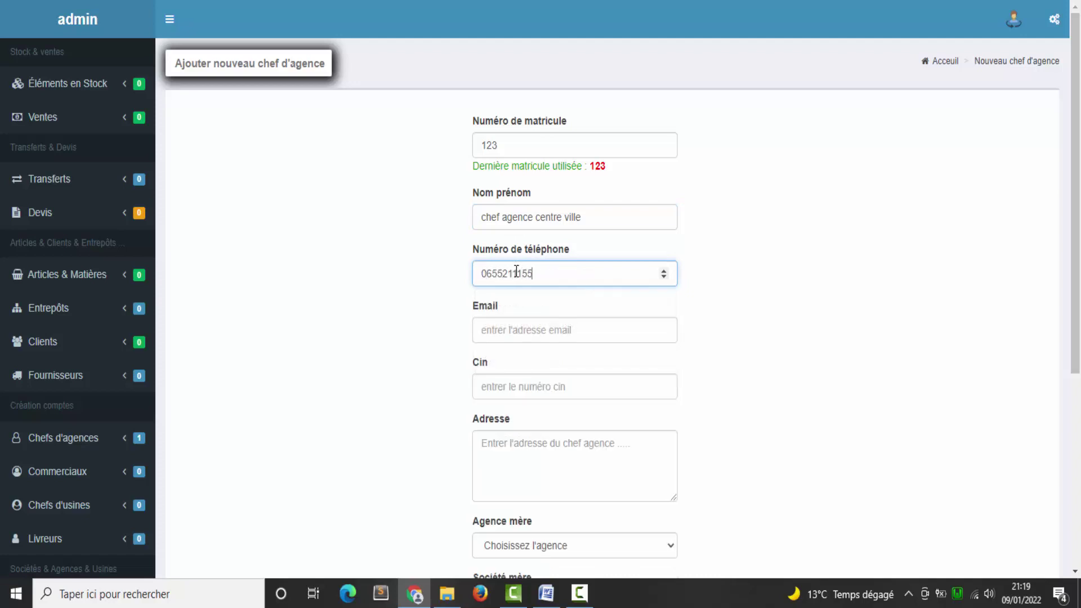
left_click(505, 333)
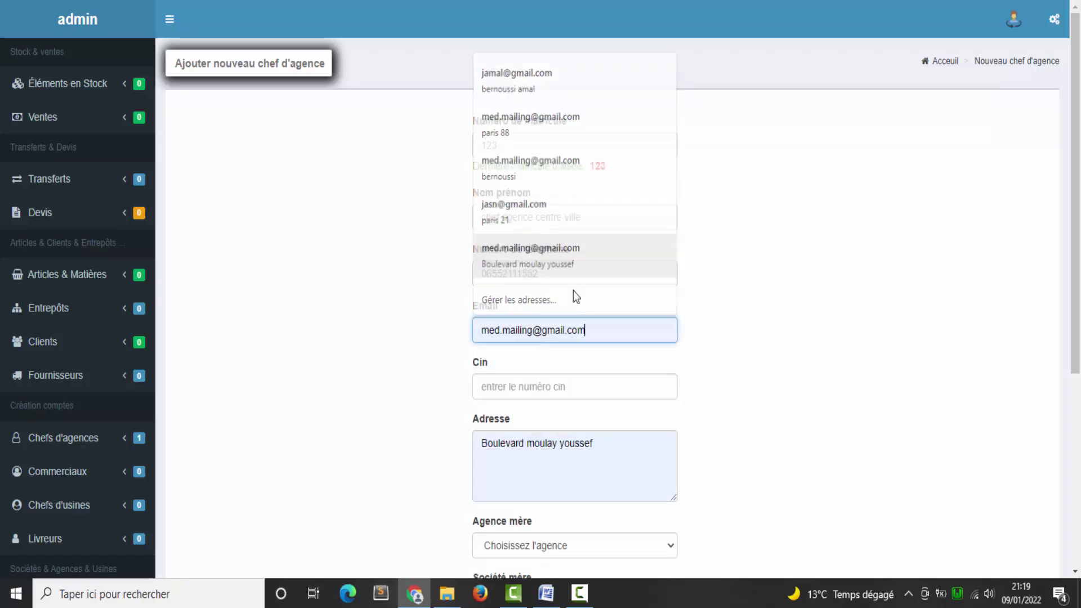
left_click(568, 260)
scroll(435, 386, "down", 5)
left_click(506, 80)
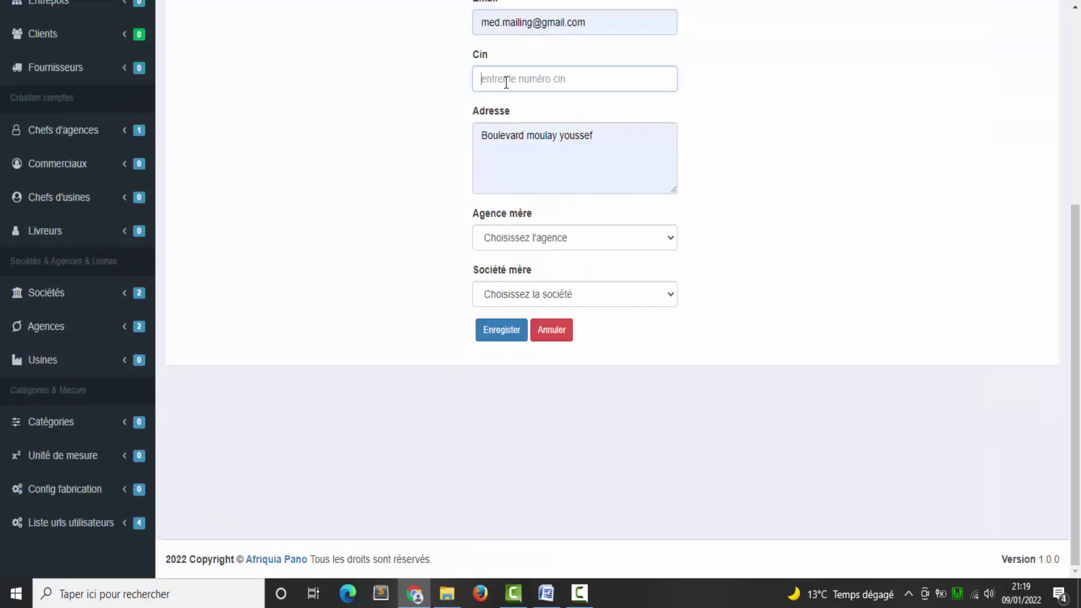
type("tj 646464")
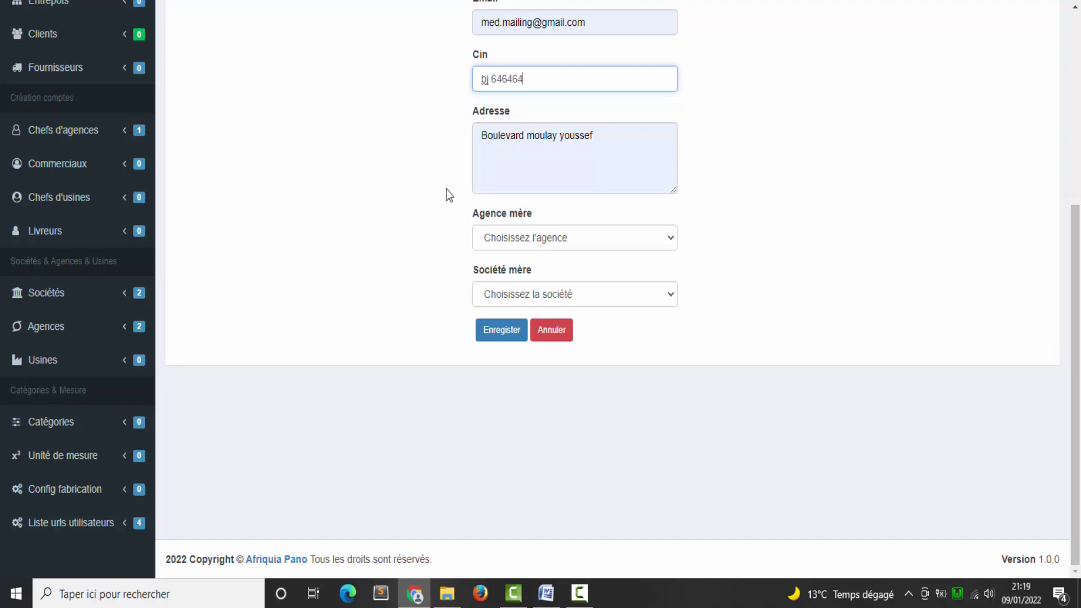
Choose agence centre ville and S.A.R.L 2 as parents and try saving
left_click(540, 239)
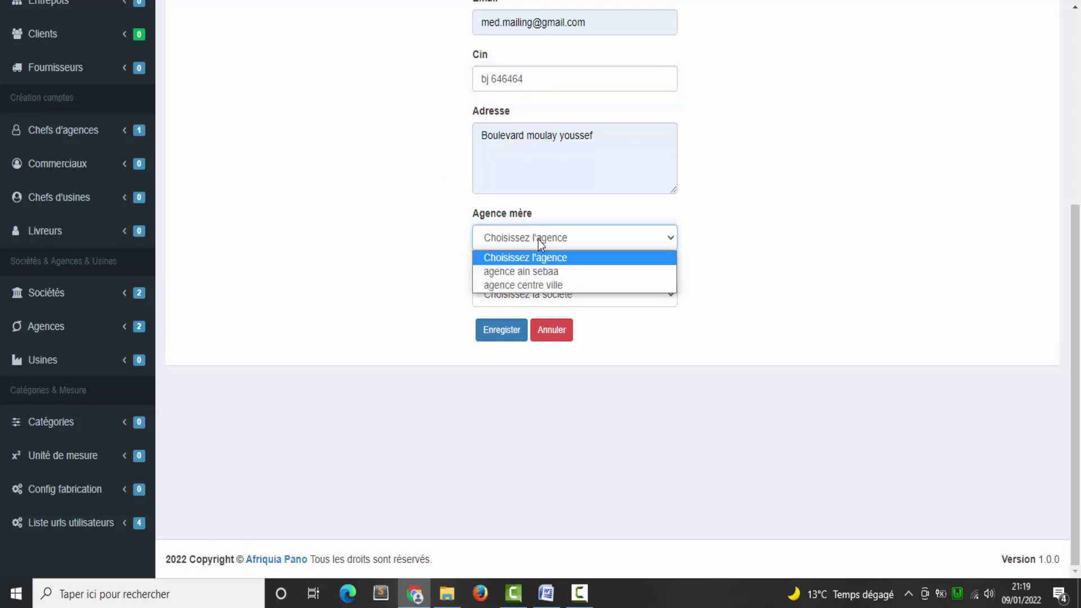
left_click(546, 284)
left_click(539, 295)
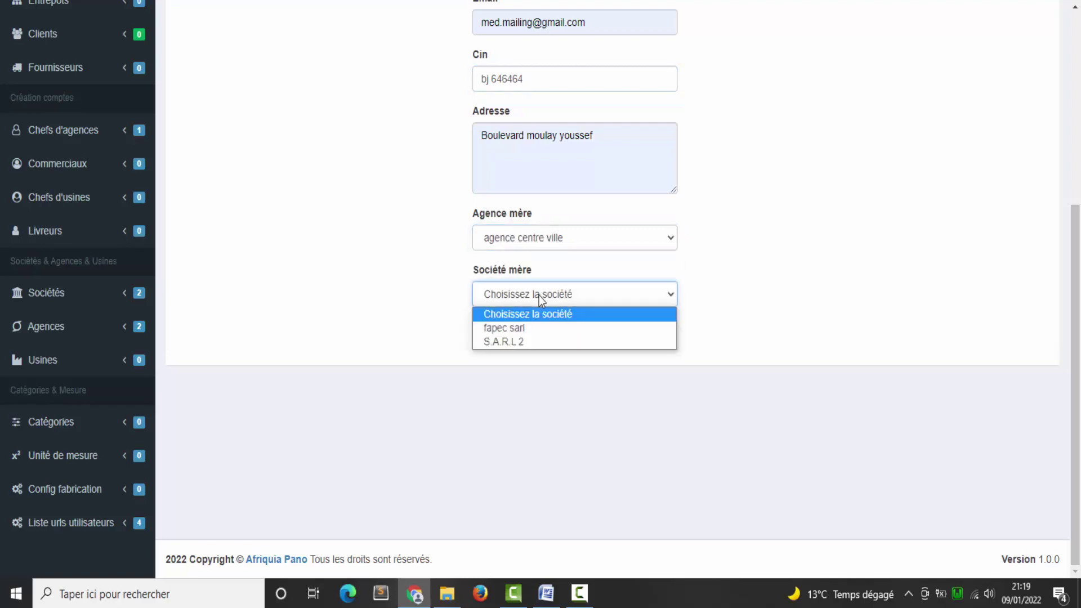
left_click(505, 344)
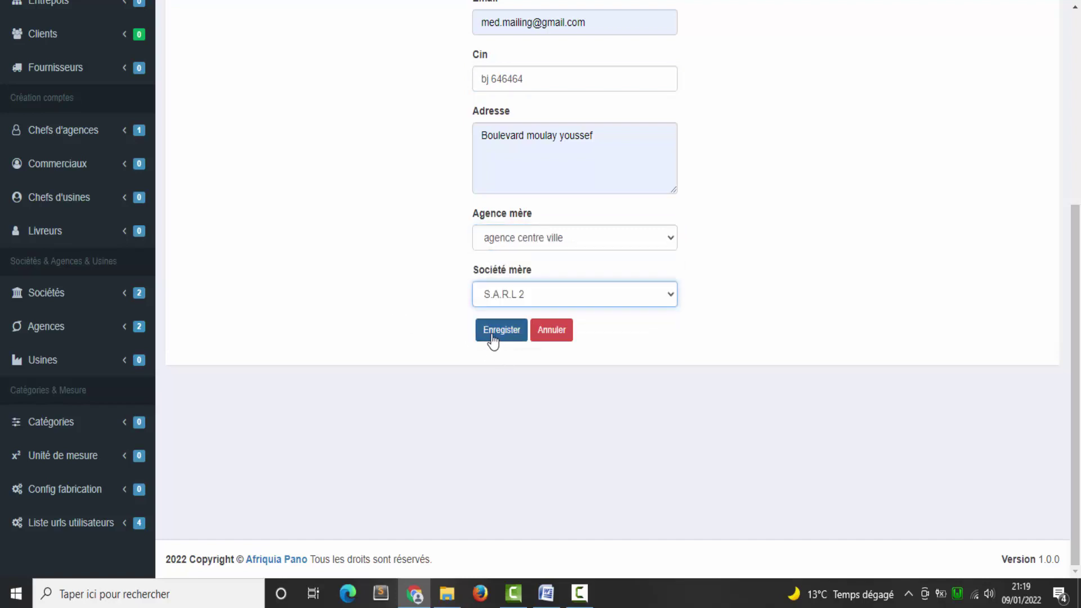
left_click(493, 338)
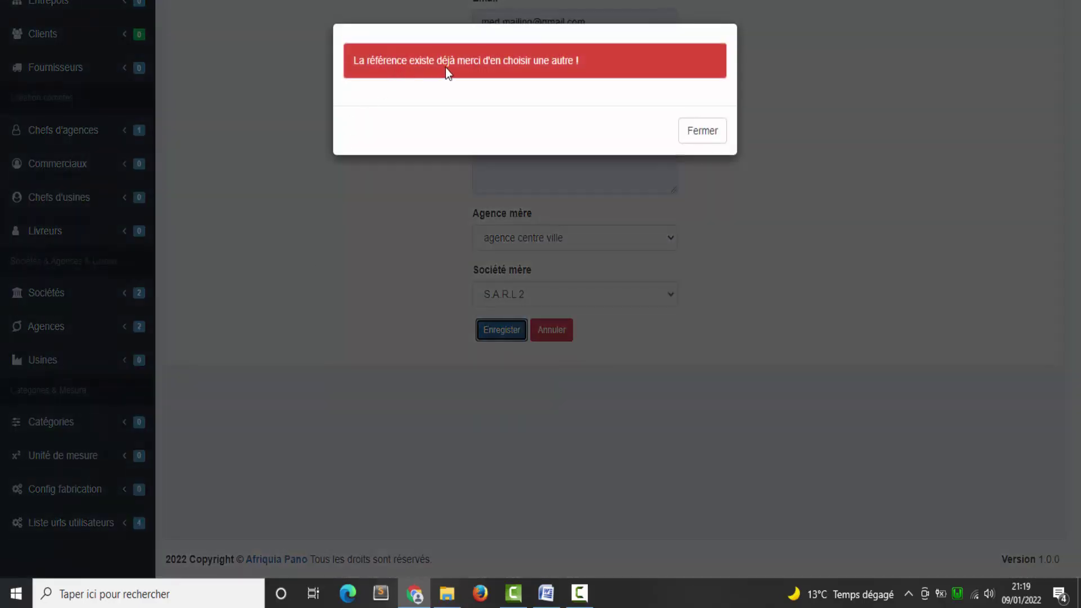
Dismiss the duplicate-matricule error and change the matricule to 1234
left_click(708, 137)
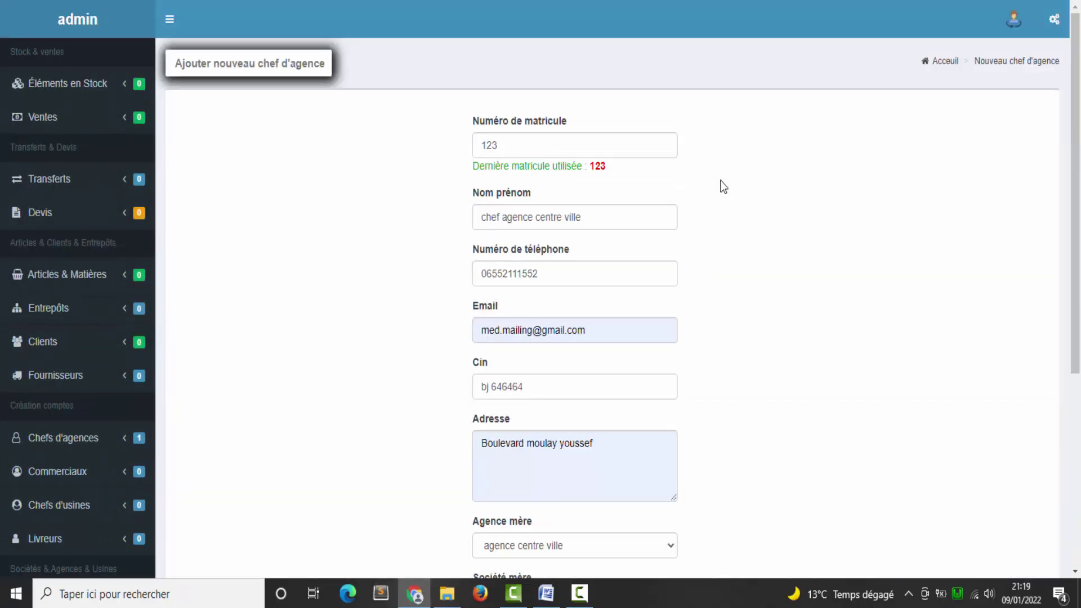
left_click(503, 145)
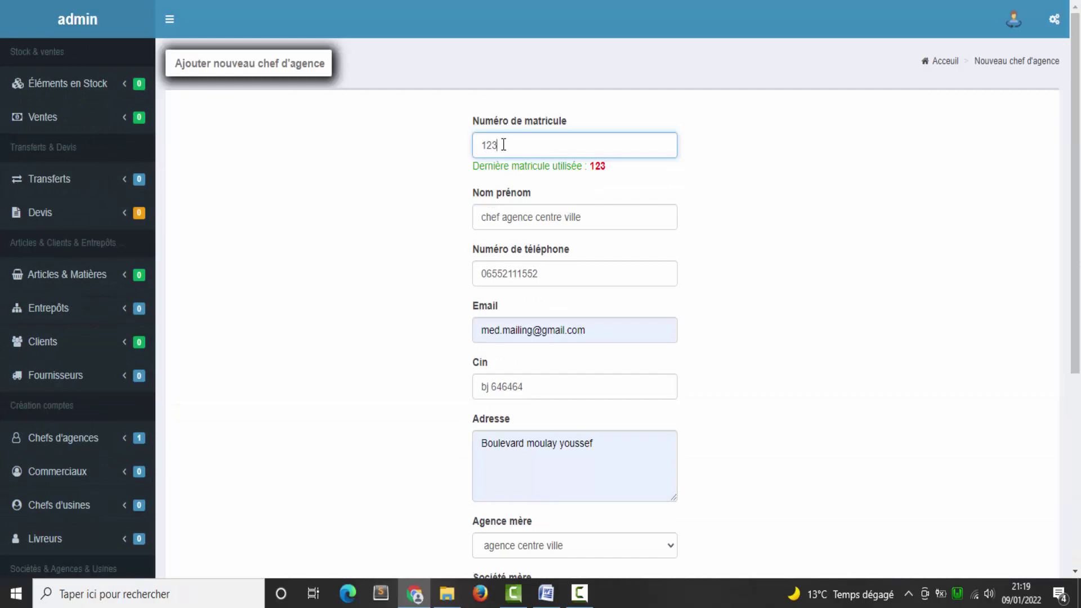
type("4")
scroll(380, 229, "down", 1)
Save agency head 1234 and filter the list from 03/01/2022 to 09/01/2022
left_click(501, 561)
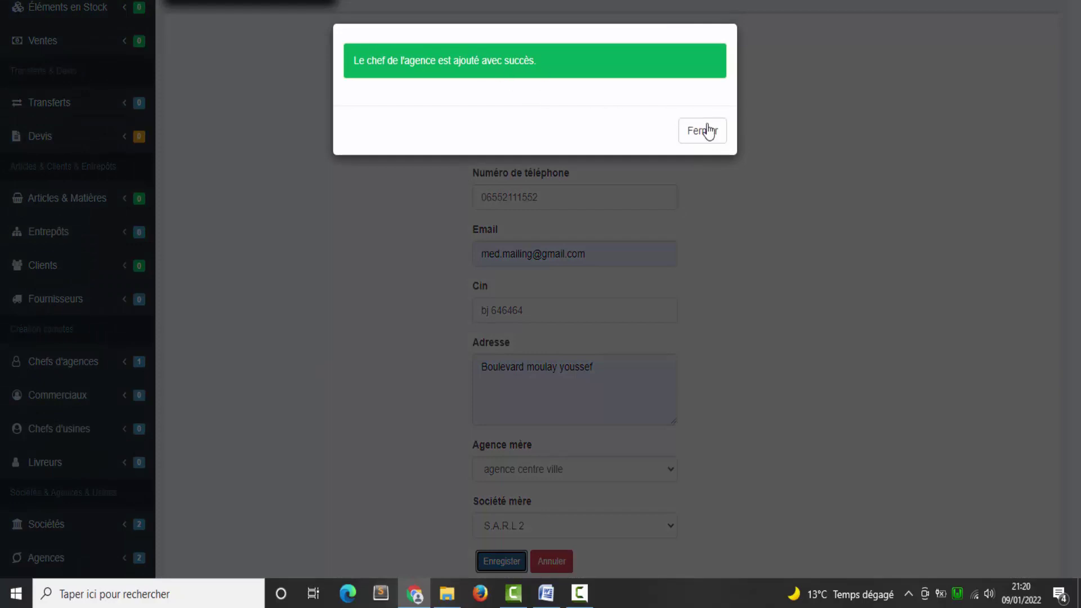
left_click(704, 135)
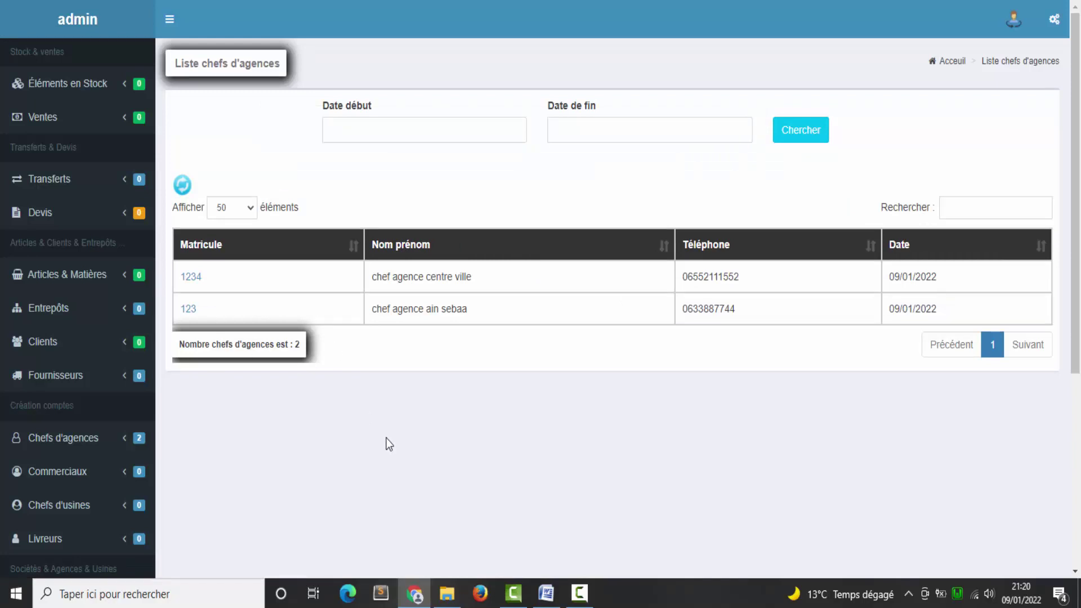
left_click(429, 134)
left_click(335, 228)
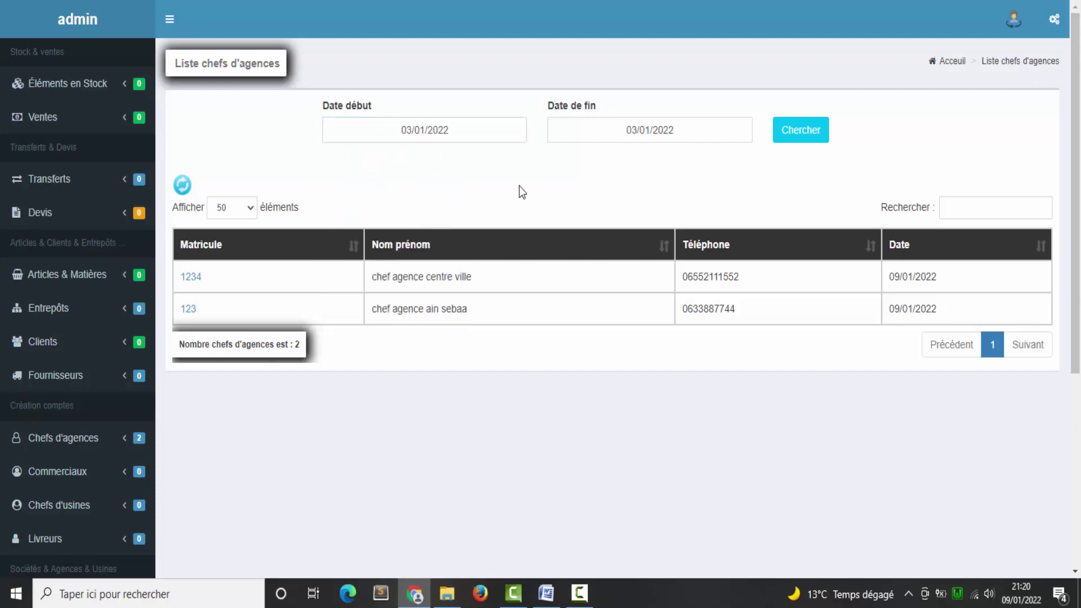
left_click(802, 141)
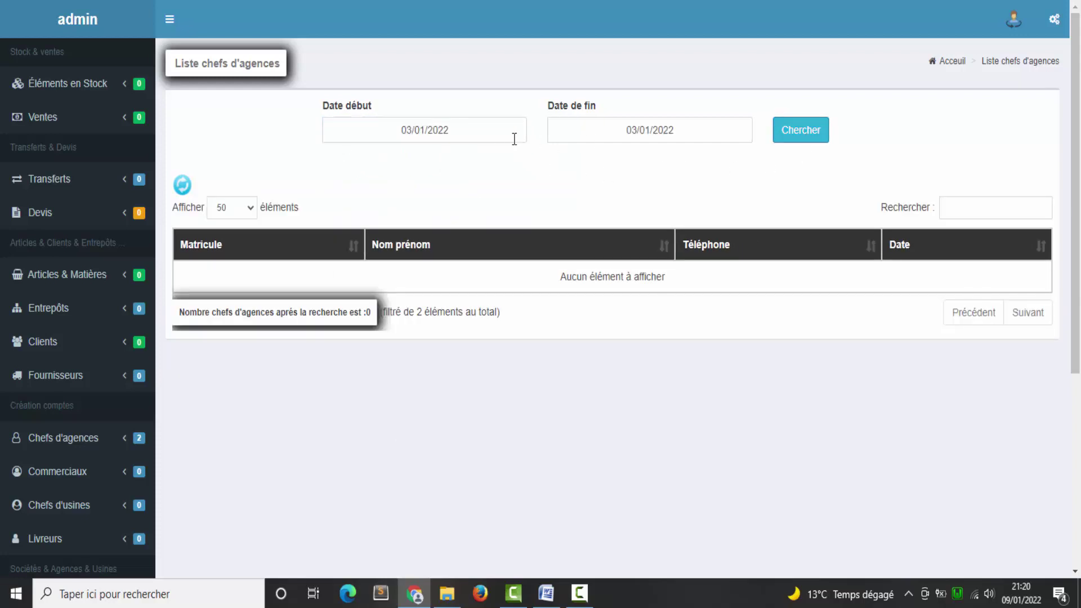
left_click(667, 131)
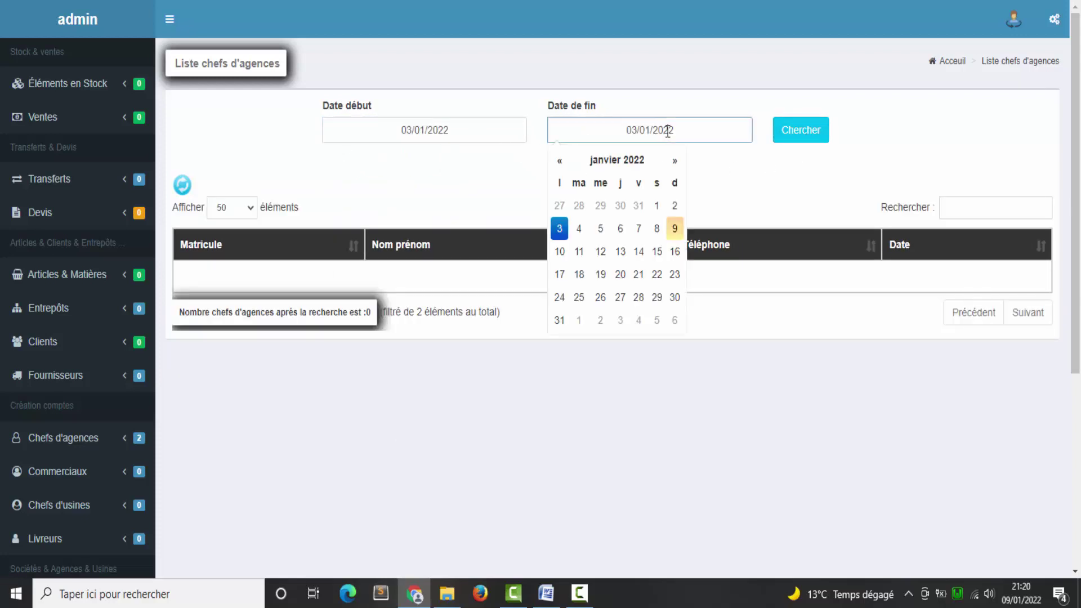
left_click(675, 228)
left_click(813, 140)
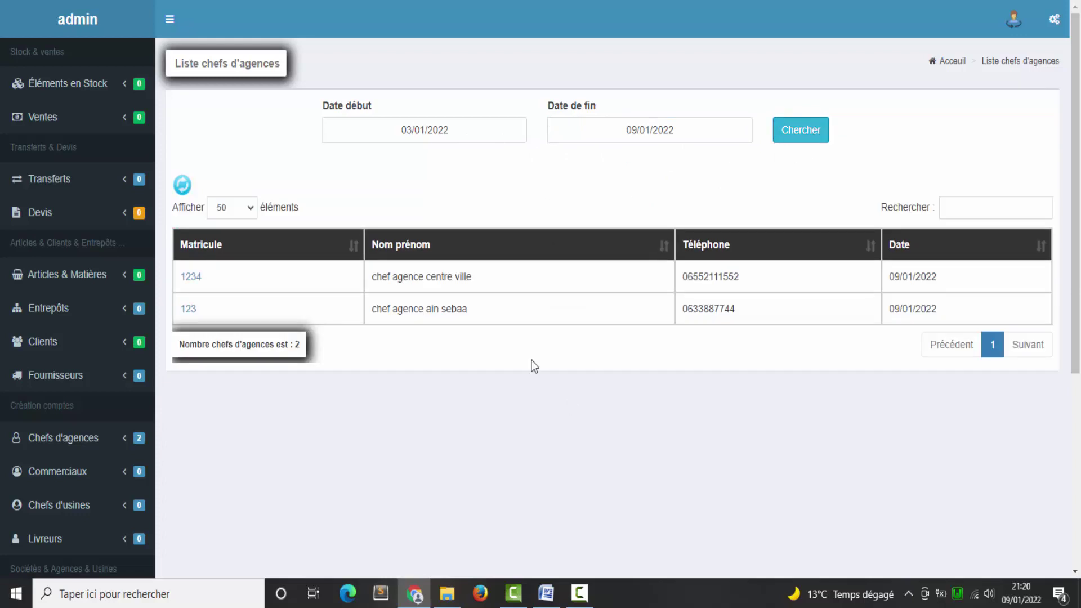
Search the list for 'chef agence ain', then clear the search to show both heads
left_click(962, 215)
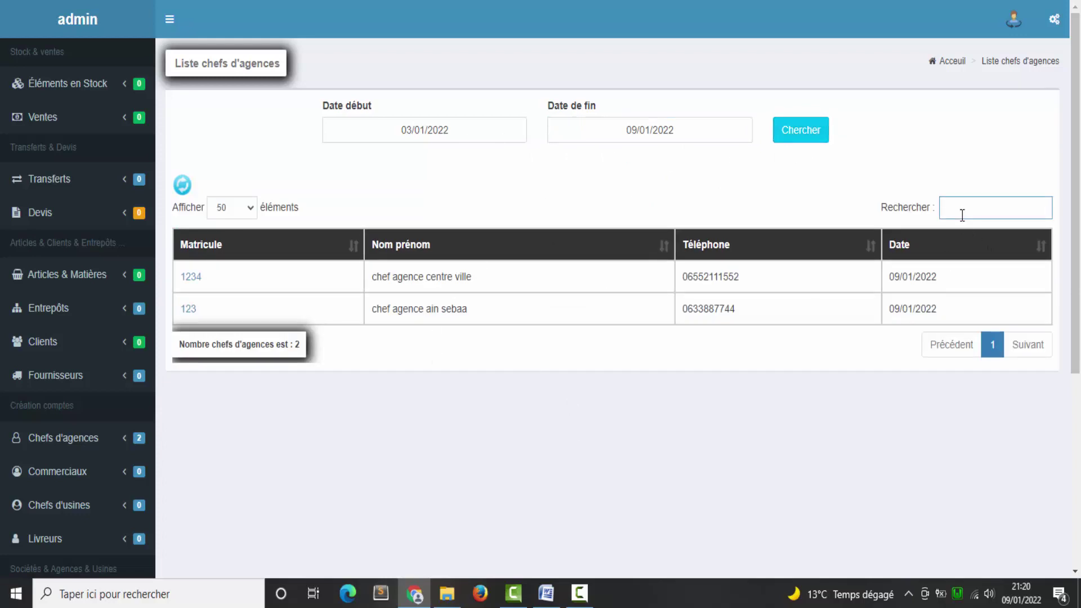
type("chef agence ain")
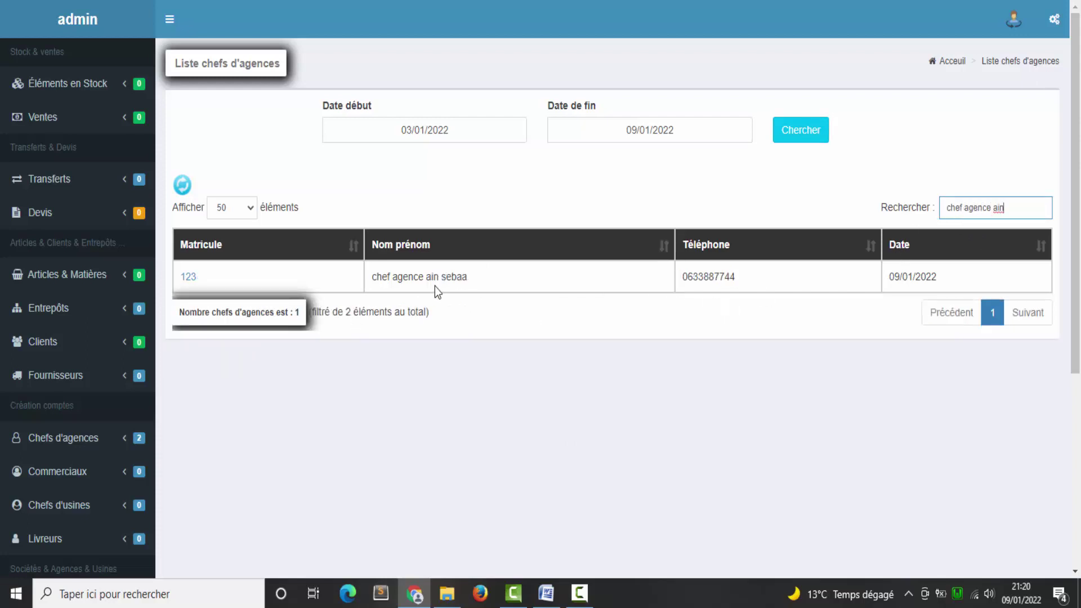
triple_click(977, 209)
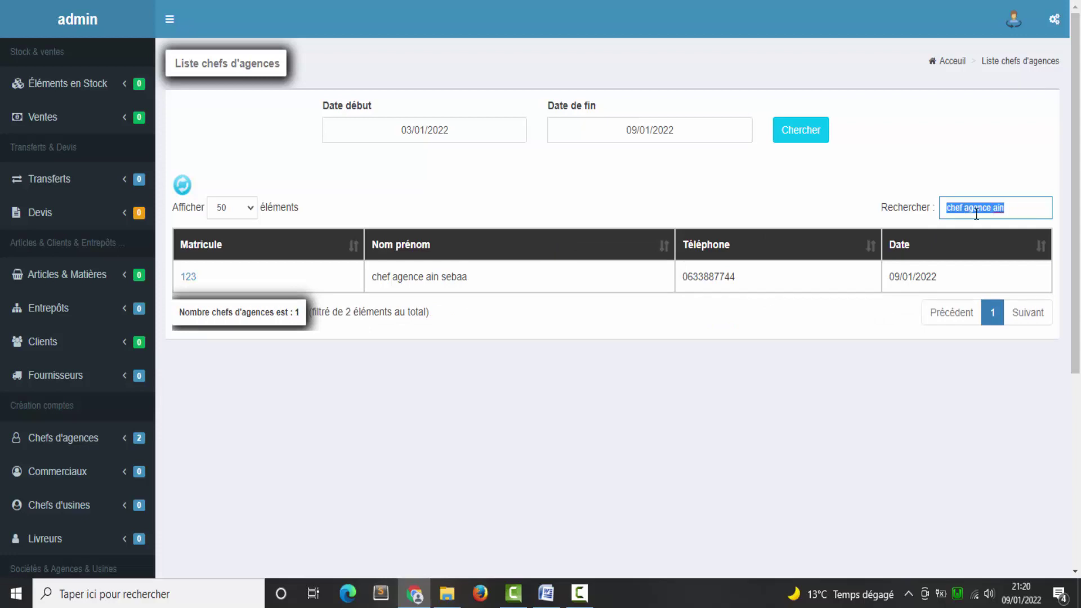
key("BackSpace")
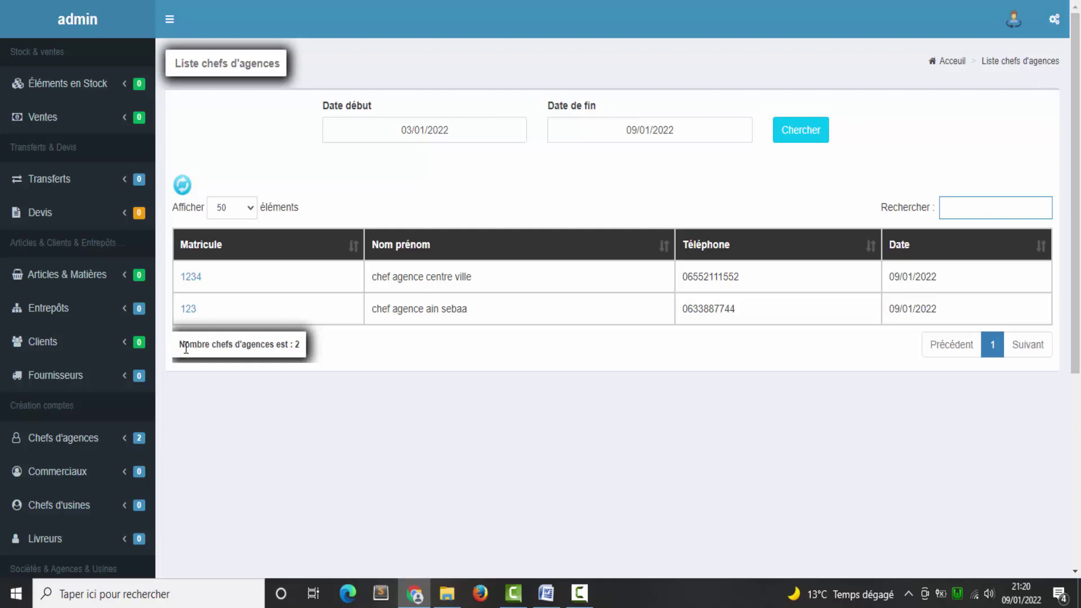
left_click_drag(178, 349, 299, 345)
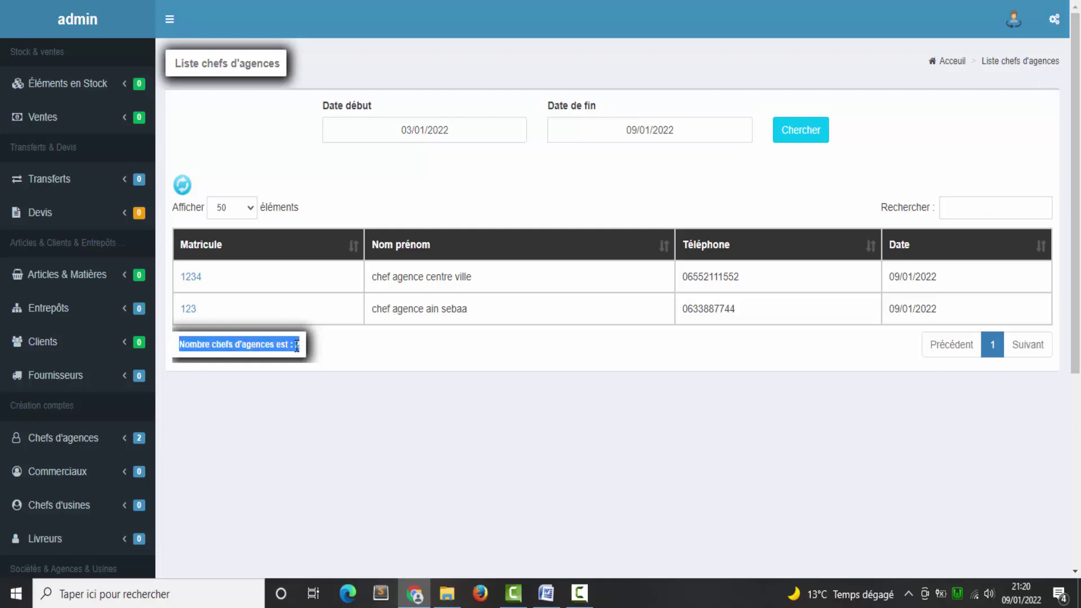
Open agency head 1234's record and highlight the manager's name in the page title
left_click(190, 277)
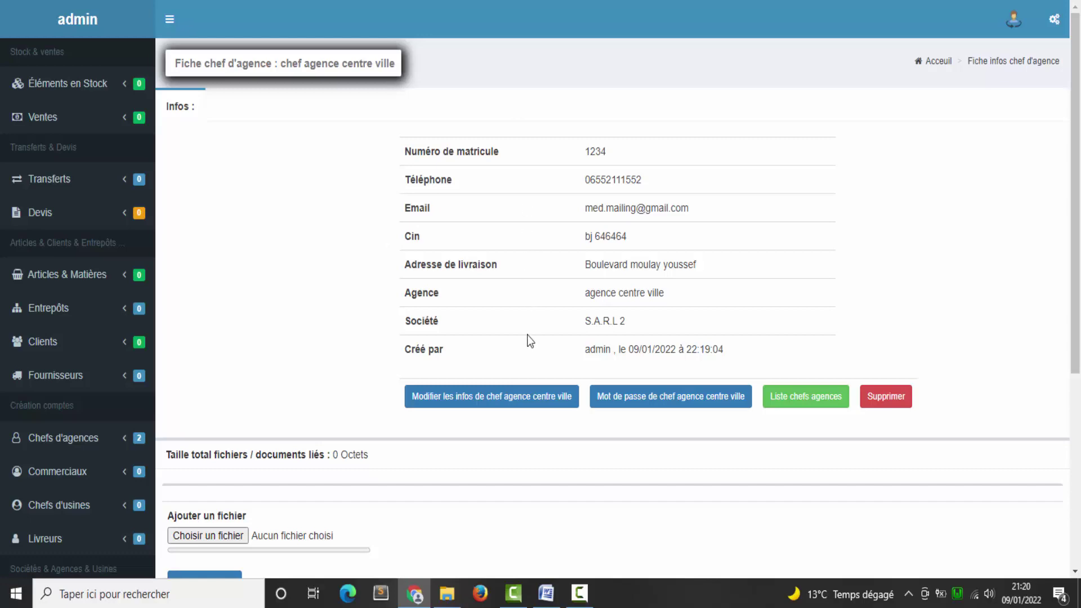
scroll(372, 275, "down", 5)
scroll(284, 106, "up", 5)
left_click_drag(175, 63, 312, 64)
left_click(311, 64)
key("Left")
key("Left")
key("Left")
key("Left")
key("Left")
key("shift+Right")
left_click(397, 65, "shift")
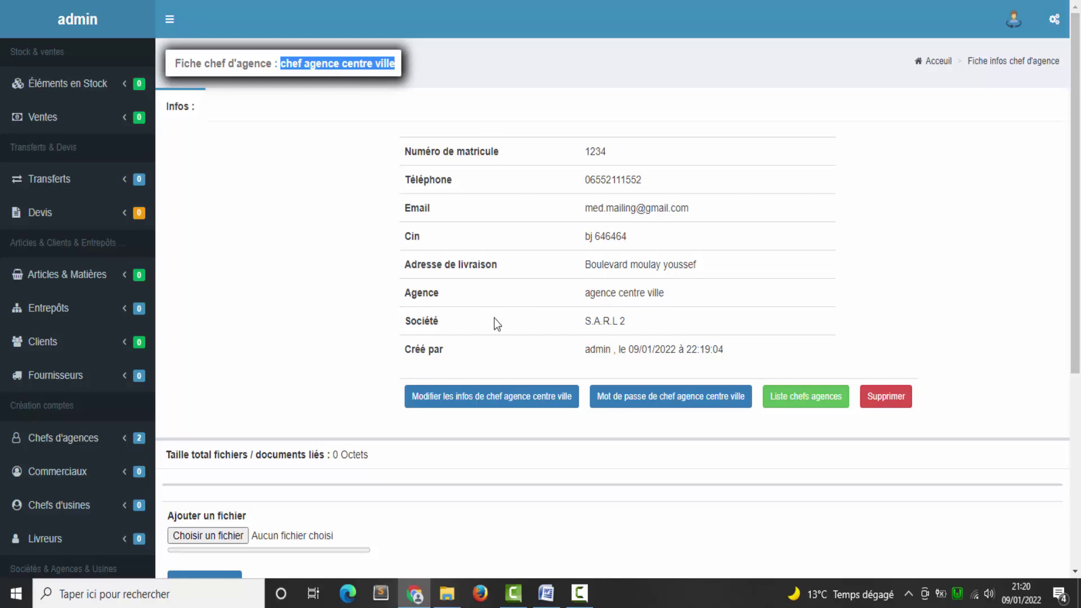
Open the edit form for chef agence centre ville, cancel without saving, and reopen record 1234
left_click(428, 404)
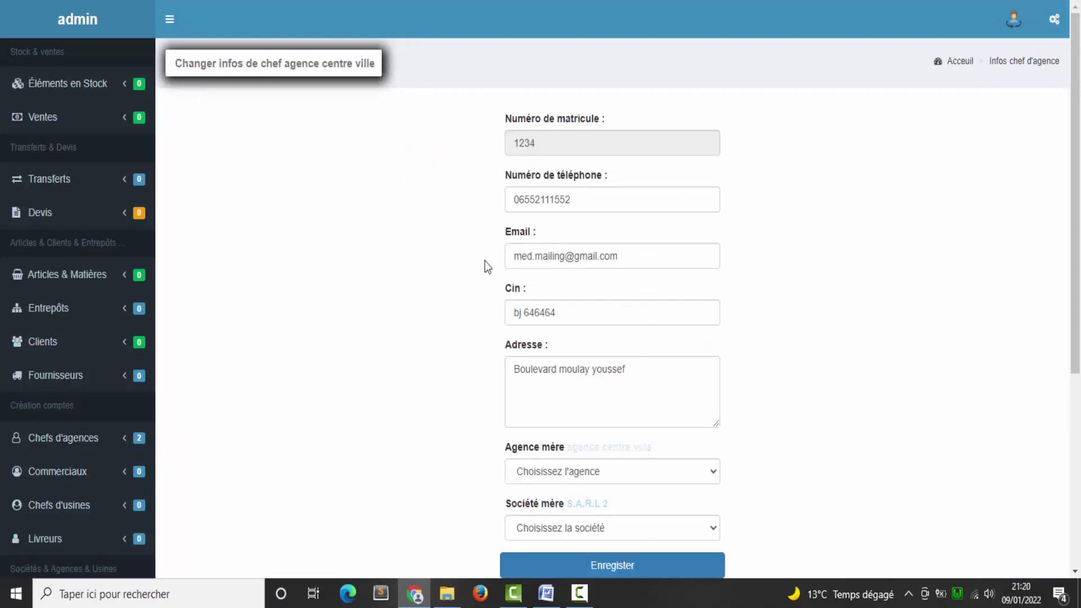
scroll(485, 265, "down", 5)
scroll(516, 241, "up", 3)
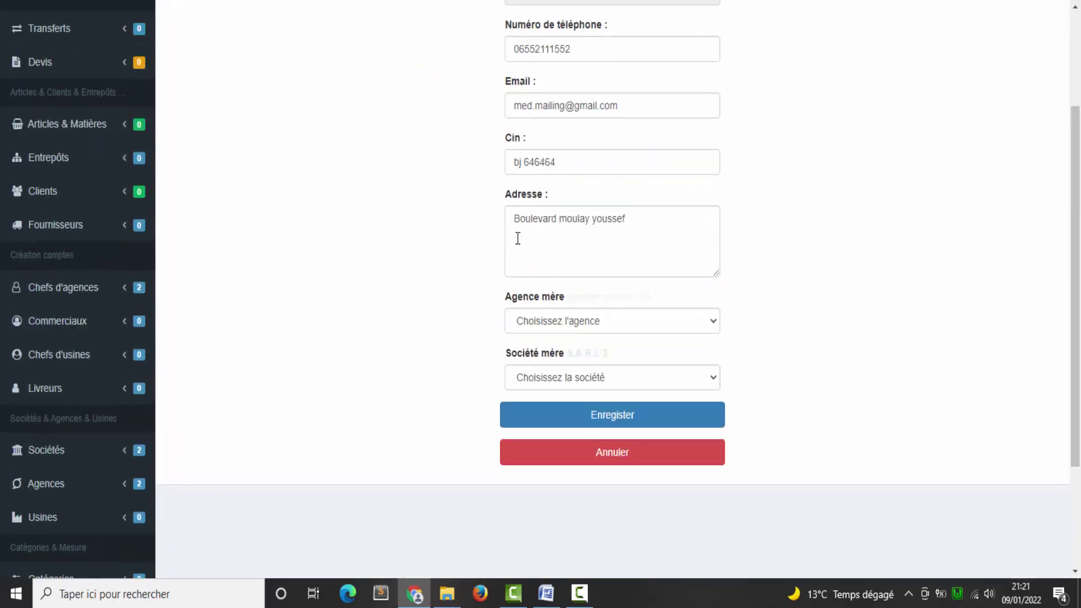
scroll(516, 236, "up", 1)
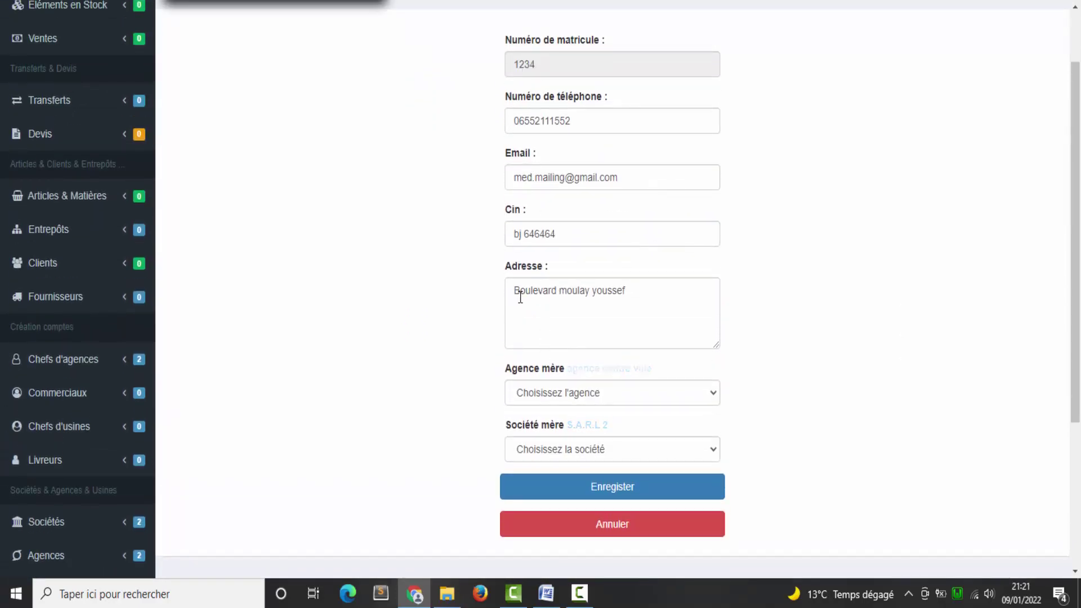
left_click(611, 532)
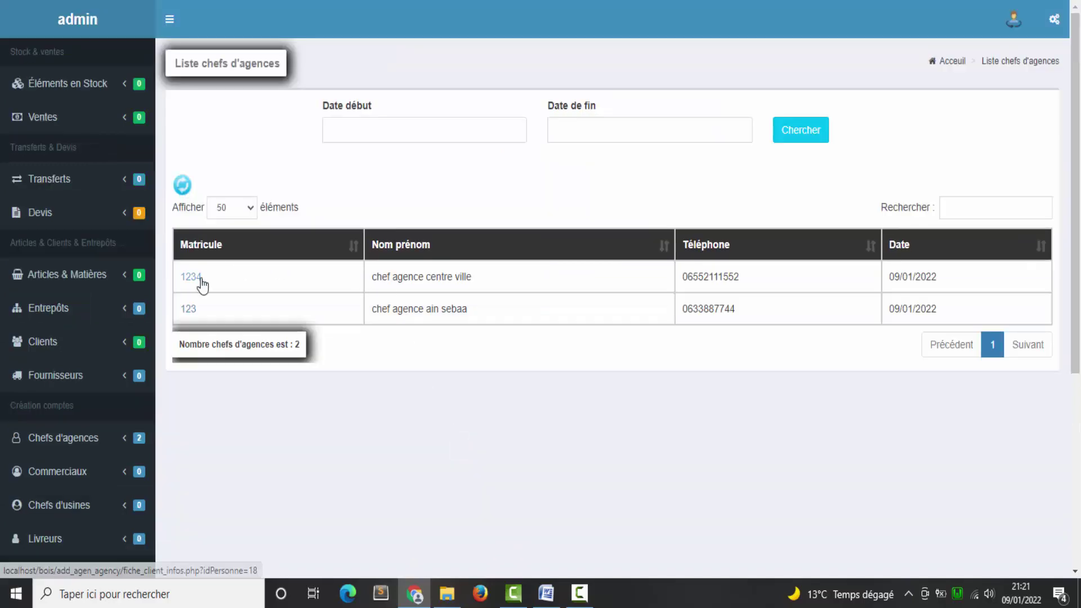
left_click(201, 280)
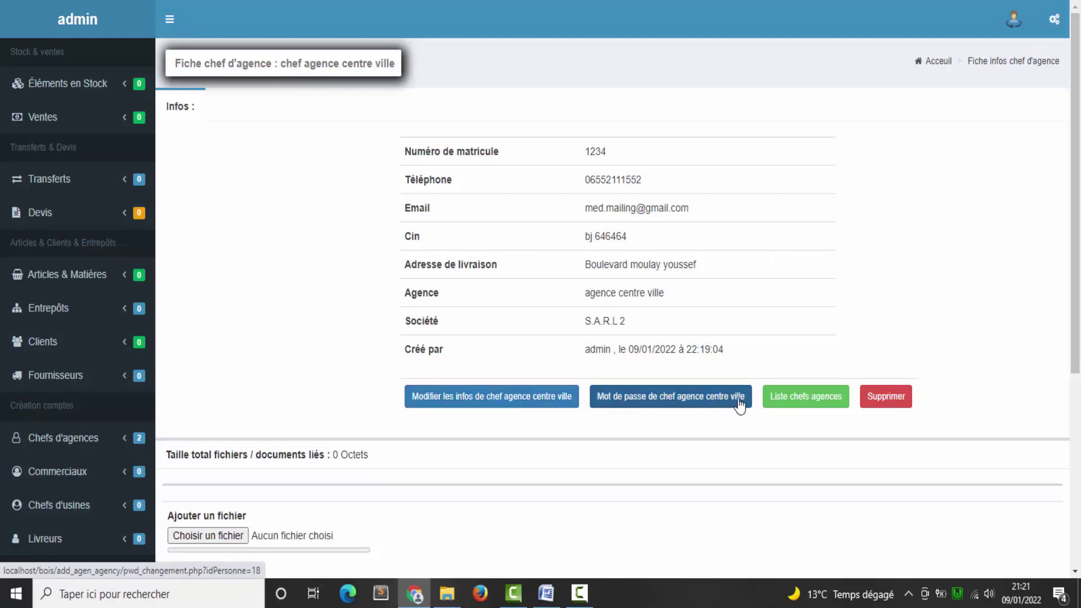
Enter and confirm a new password for chef agence centre ville, then save it
left_click(674, 401)
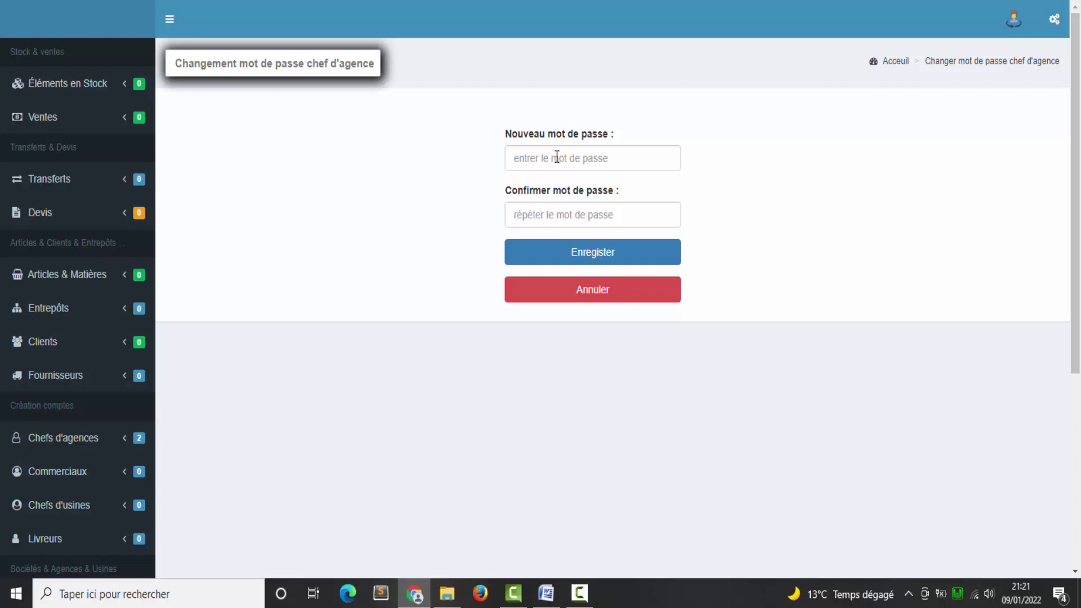
left_click(557, 157)
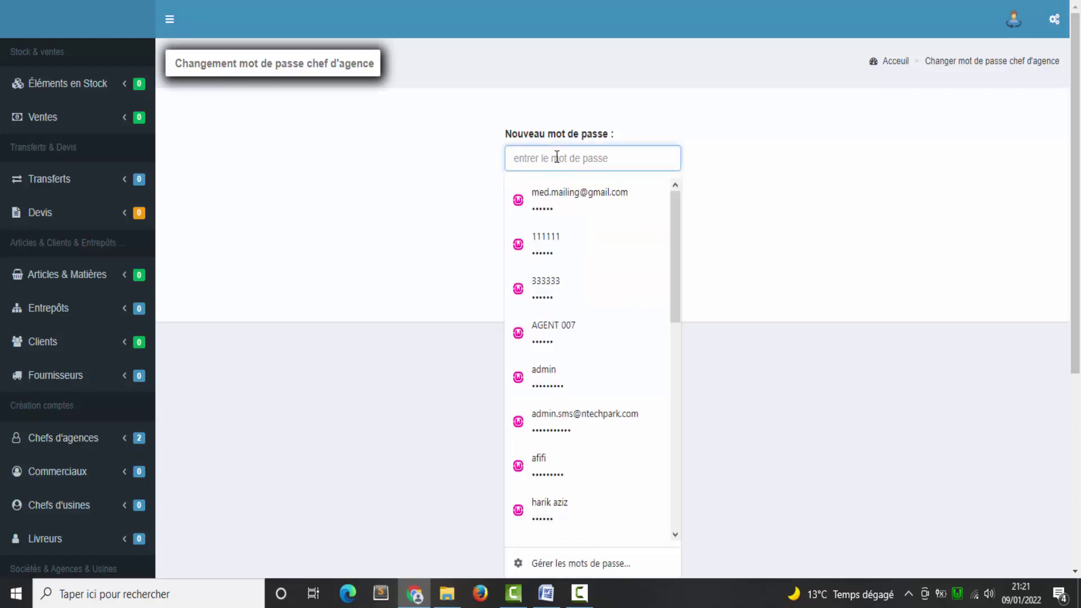
type("1")
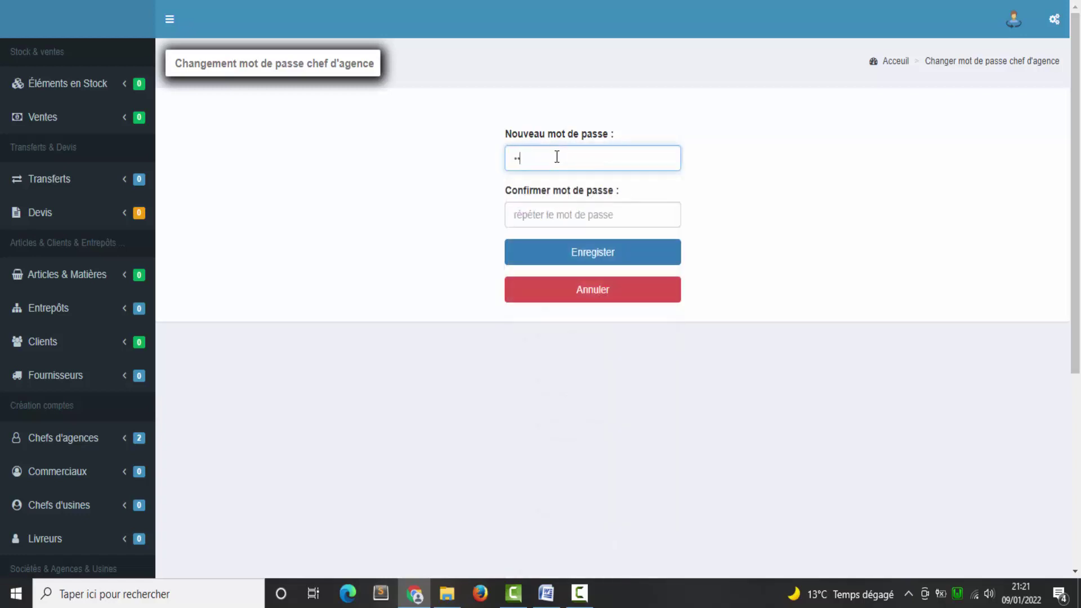
left_click(546, 213)
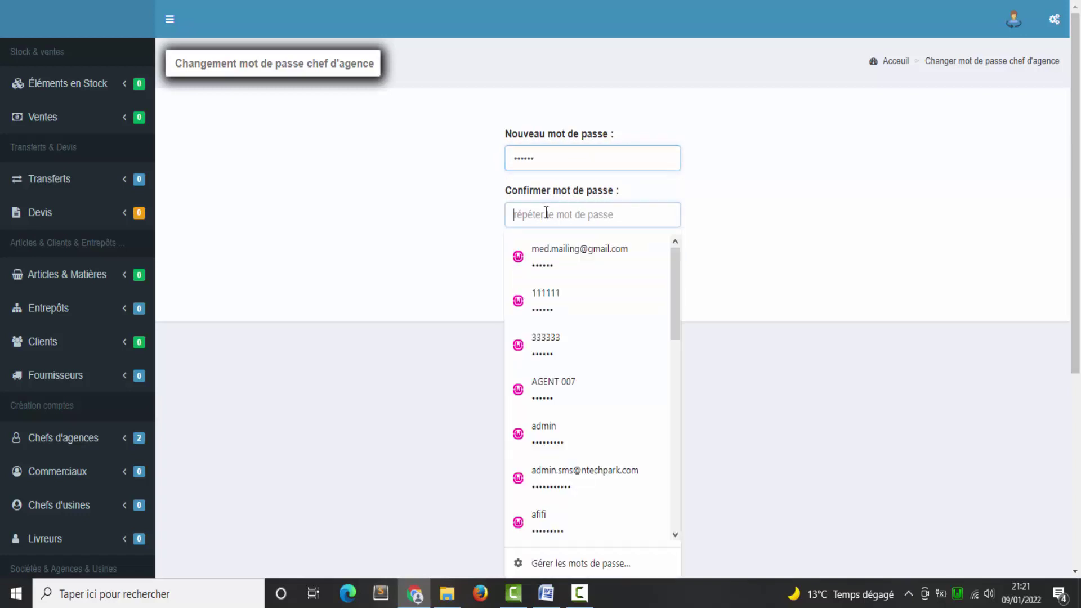
type("1111")
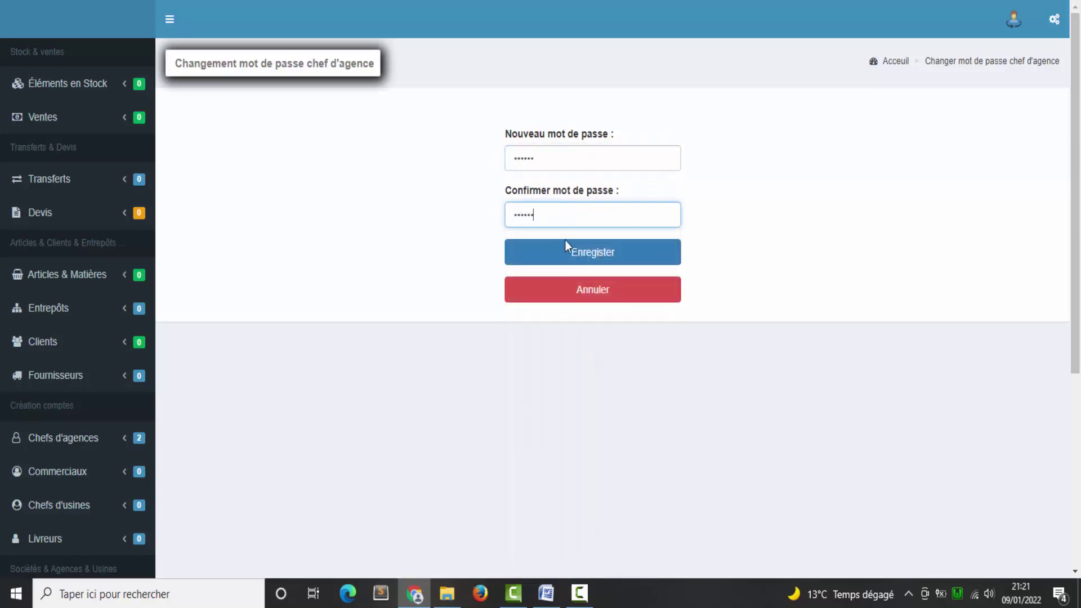
left_click(566, 242)
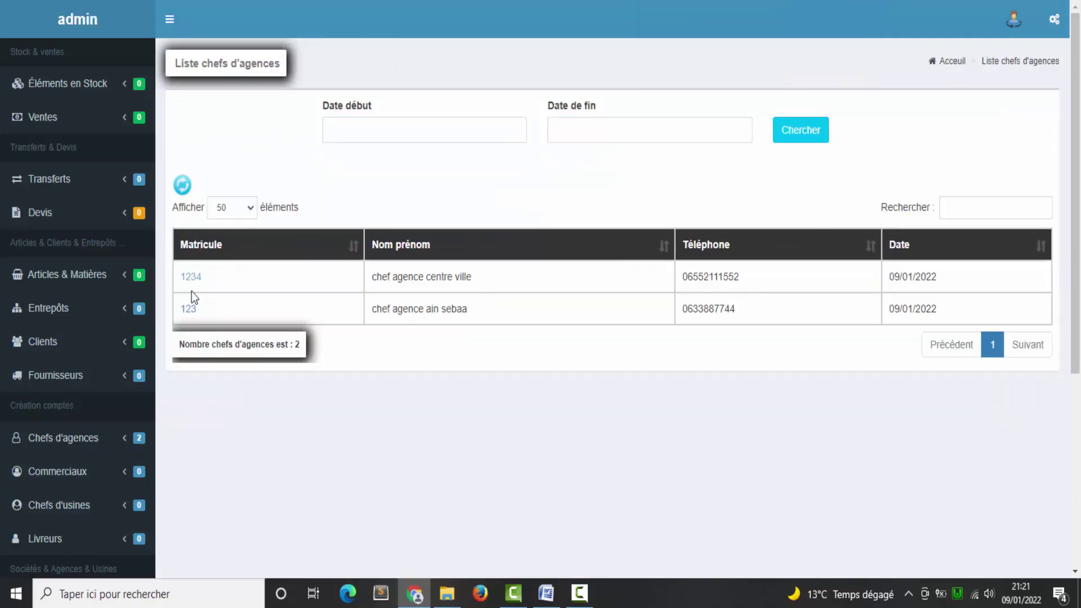
From manager 123's sheet, enter and confirm a new password for chef agence ain sebaa, then save
left_click(188, 309)
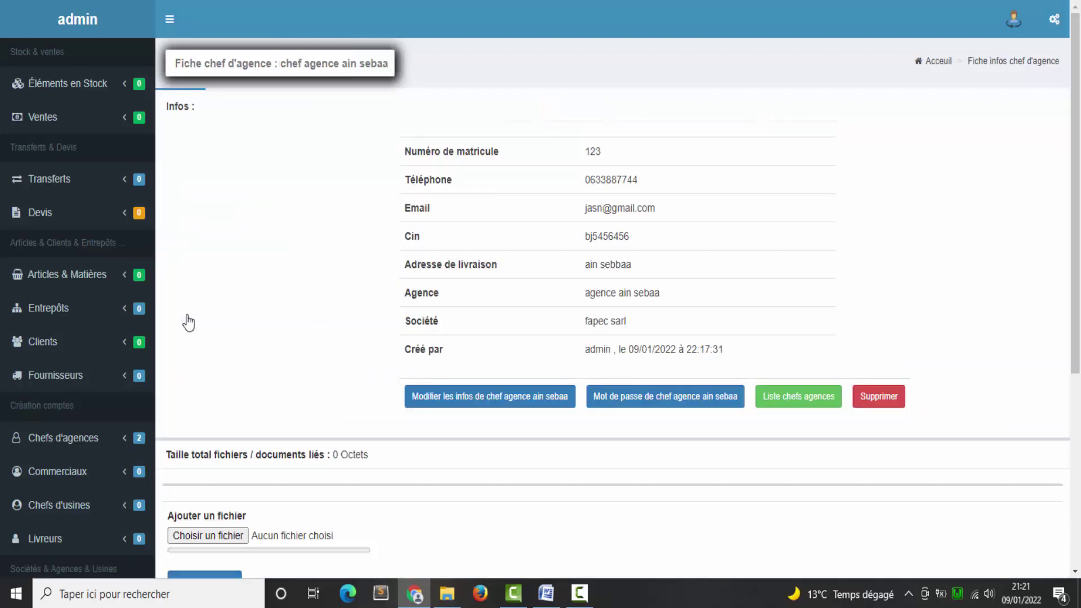
left_click(666, 397)
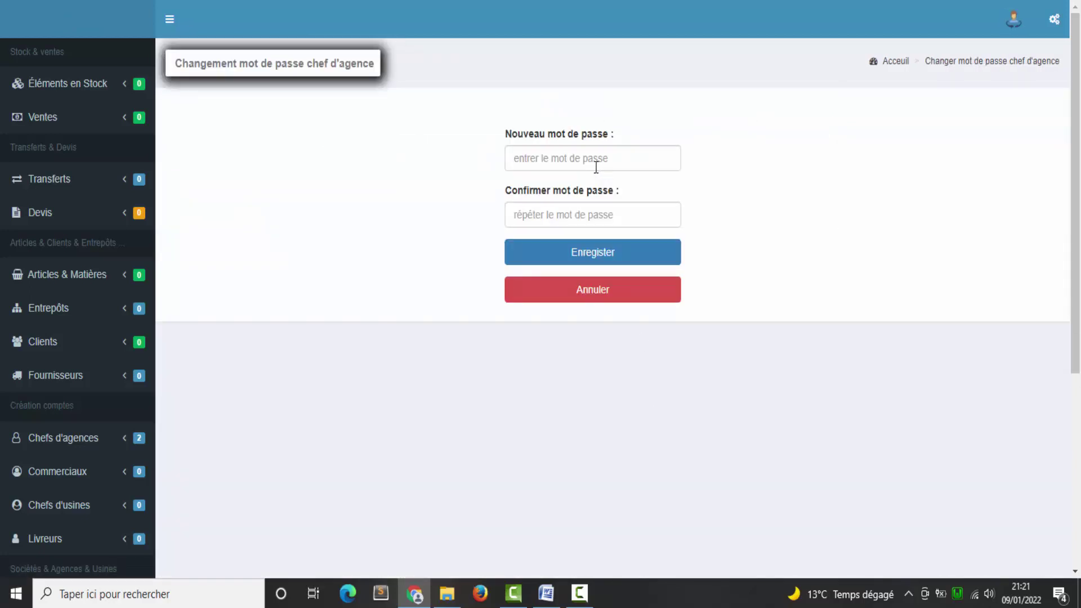
left_click(579, 158)
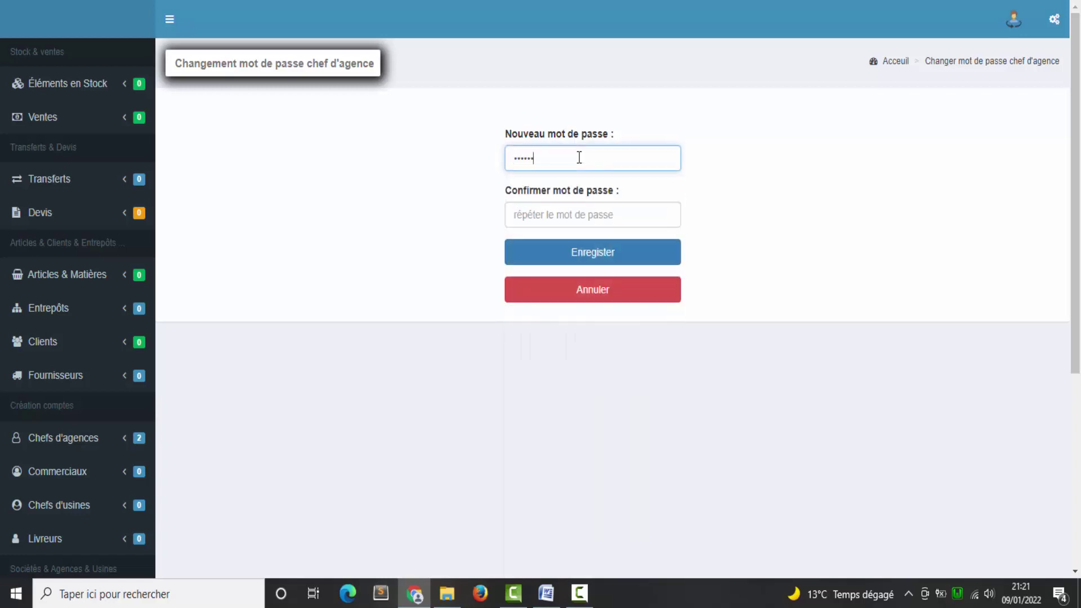
key("Tab")
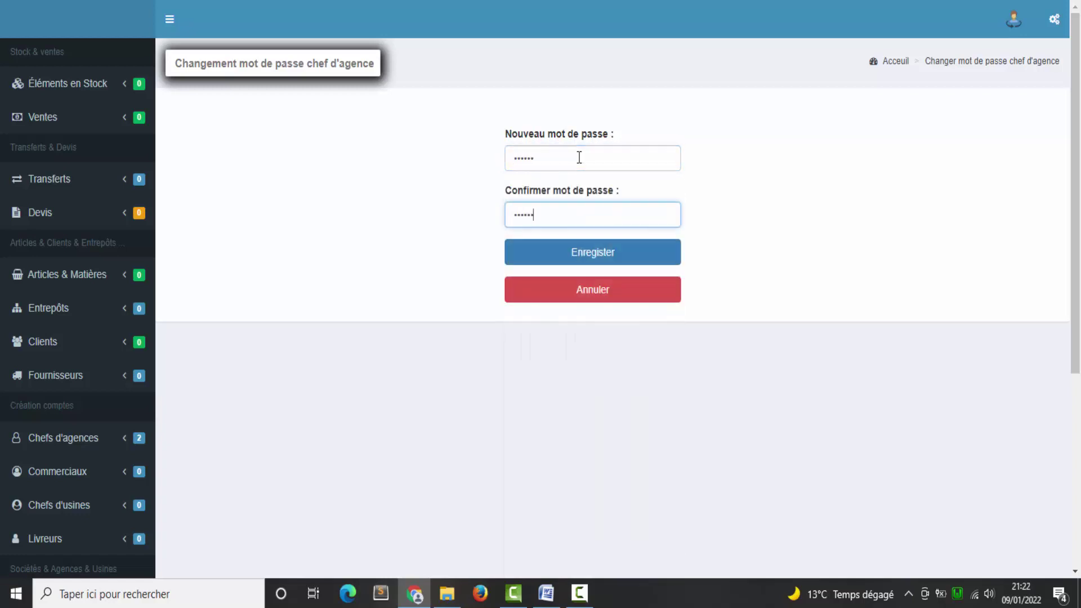
left_click(608, 259)
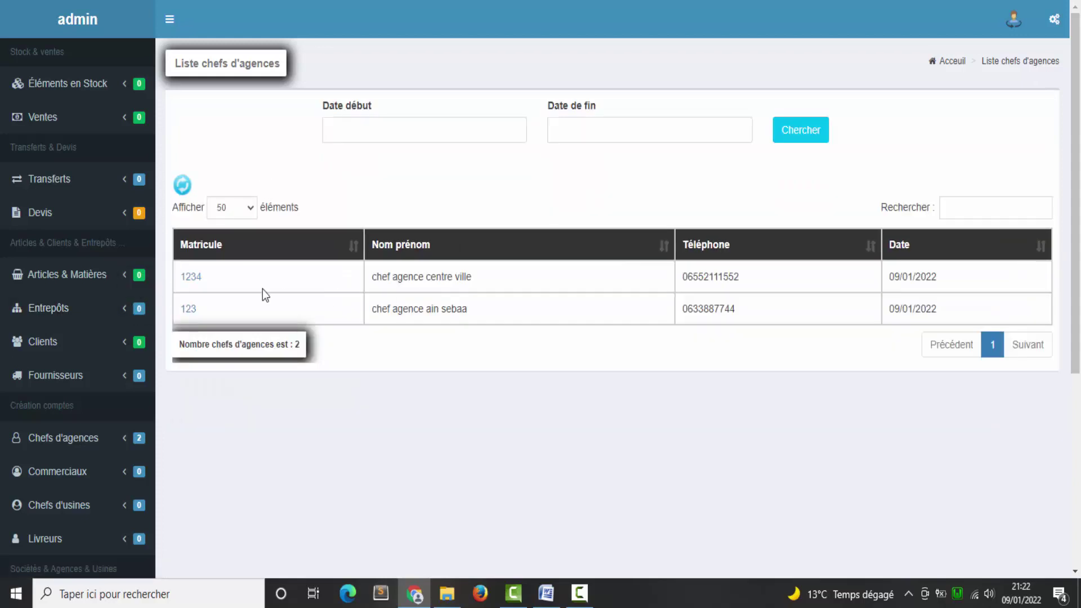
Upload msg khalid.docx to chef agence centre ville's record and dismiss the success message
left_click(556, 282)
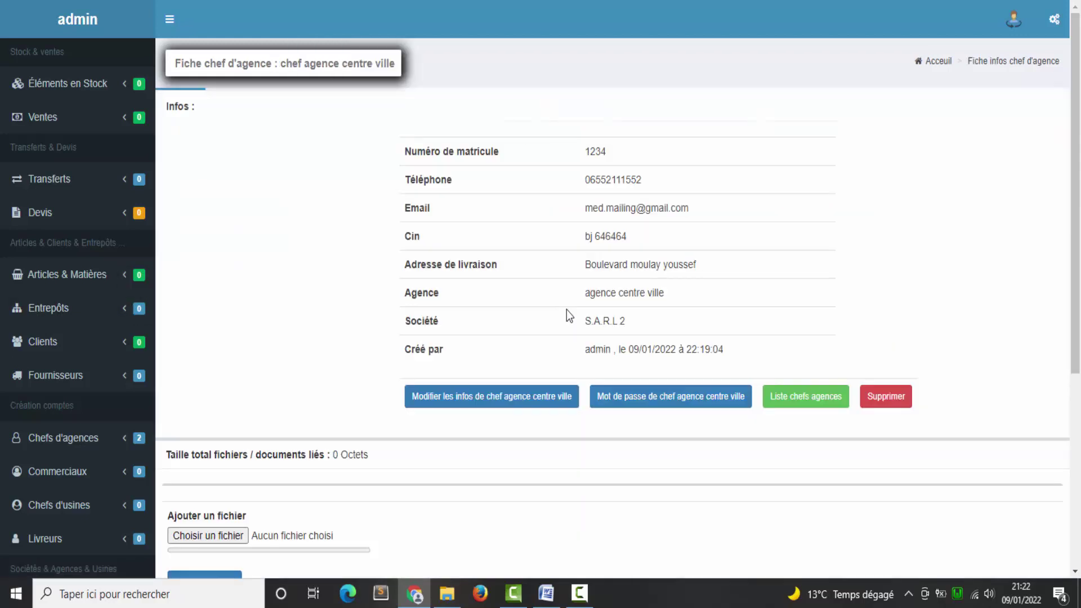
scroll(567, 310, "down", 5)
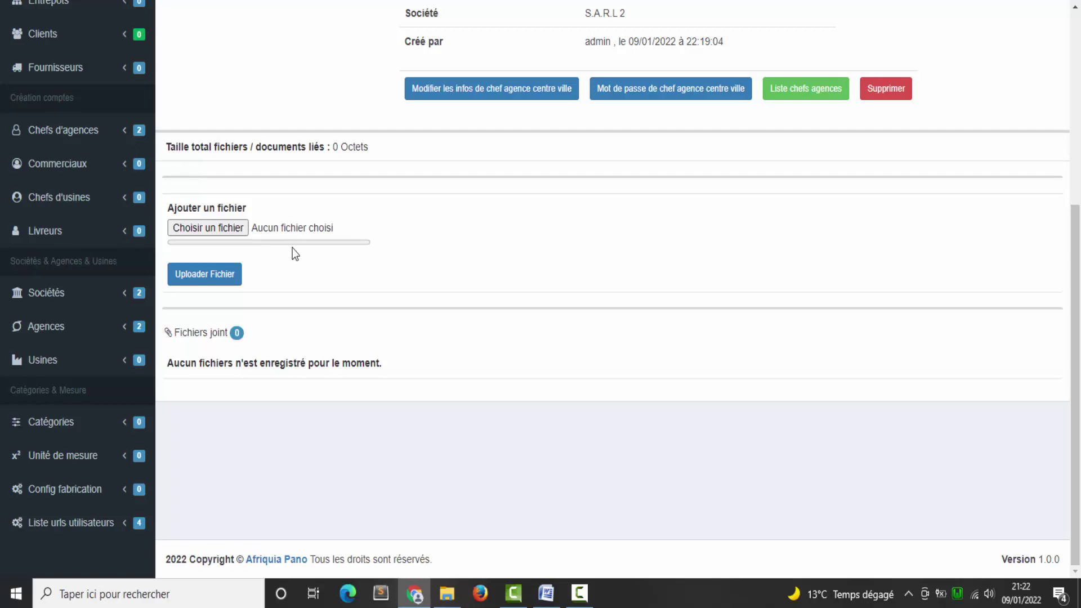
left_click(208, 228)
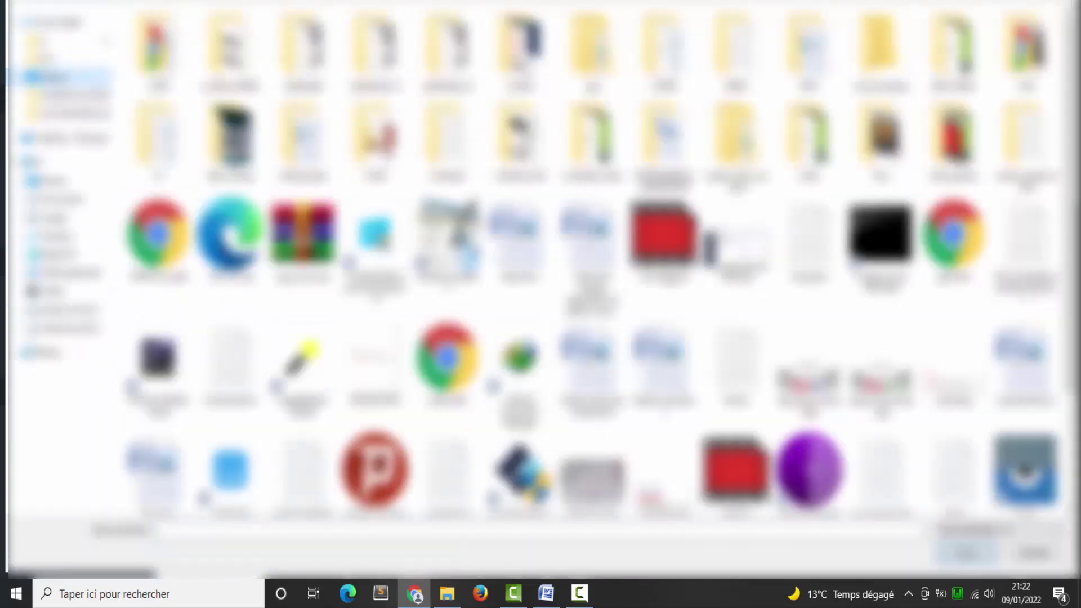
double_click(1030, 382)
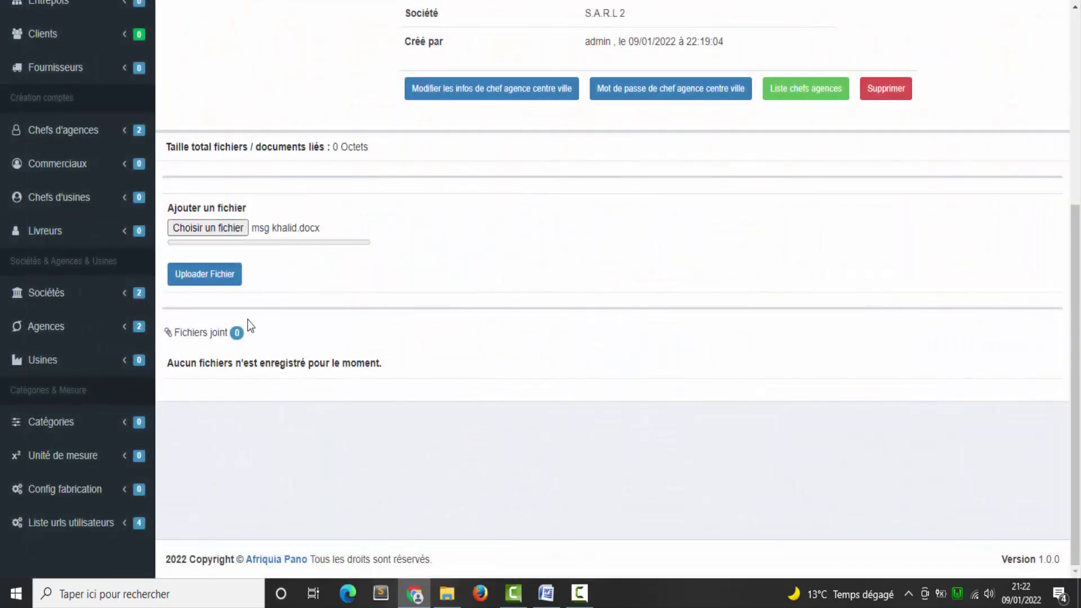
left_click(206, 281)
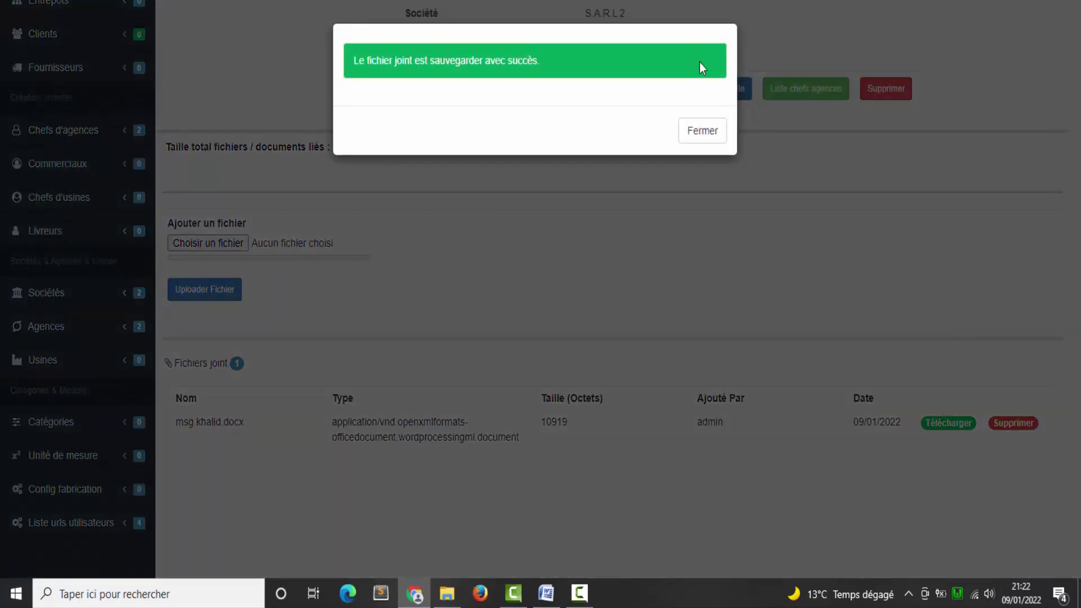
left_click(702, 130)
Review the attached file entry, highlighting who added msg khalid.docx
scroll(649, 296, "down", 4)
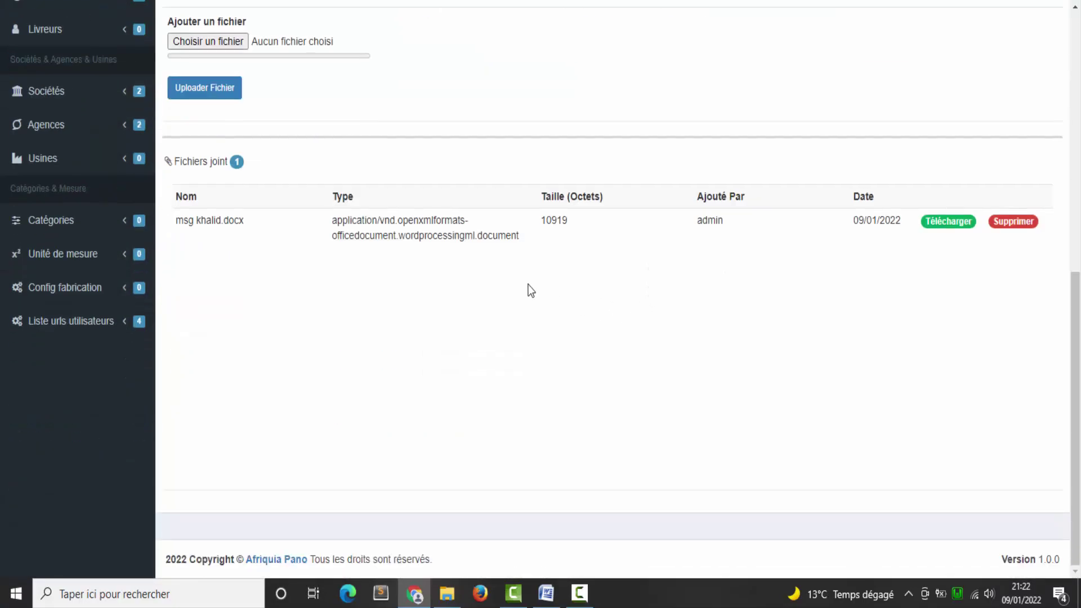
left_click_drag(726, 220, 696, 223)
scroll(577, 130, "up", 8)
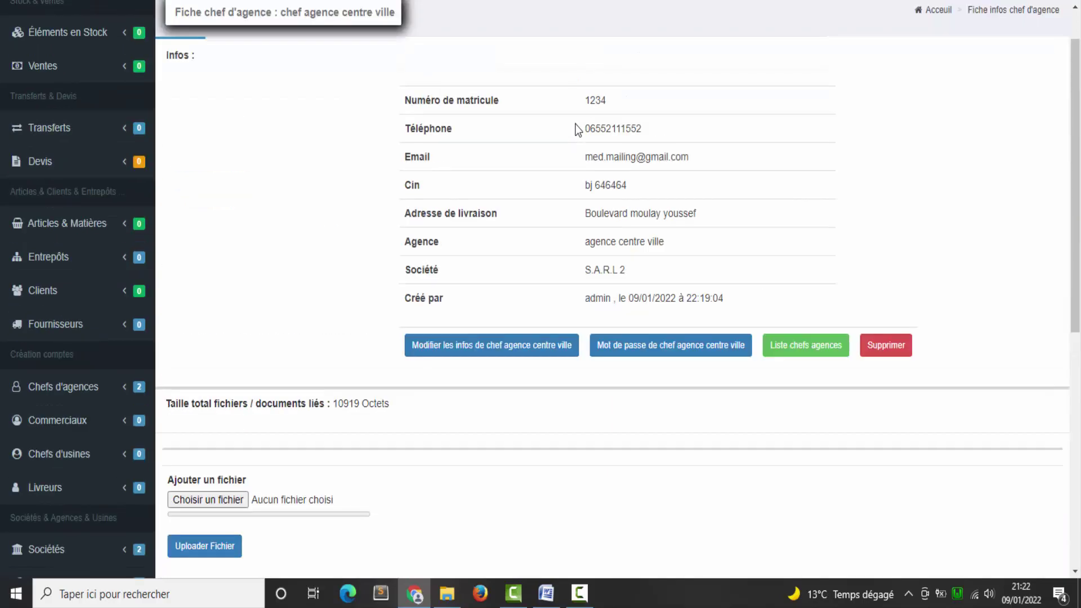
scroll(577, 131, "down", 7)
scroll(316, 225, "up", 8)
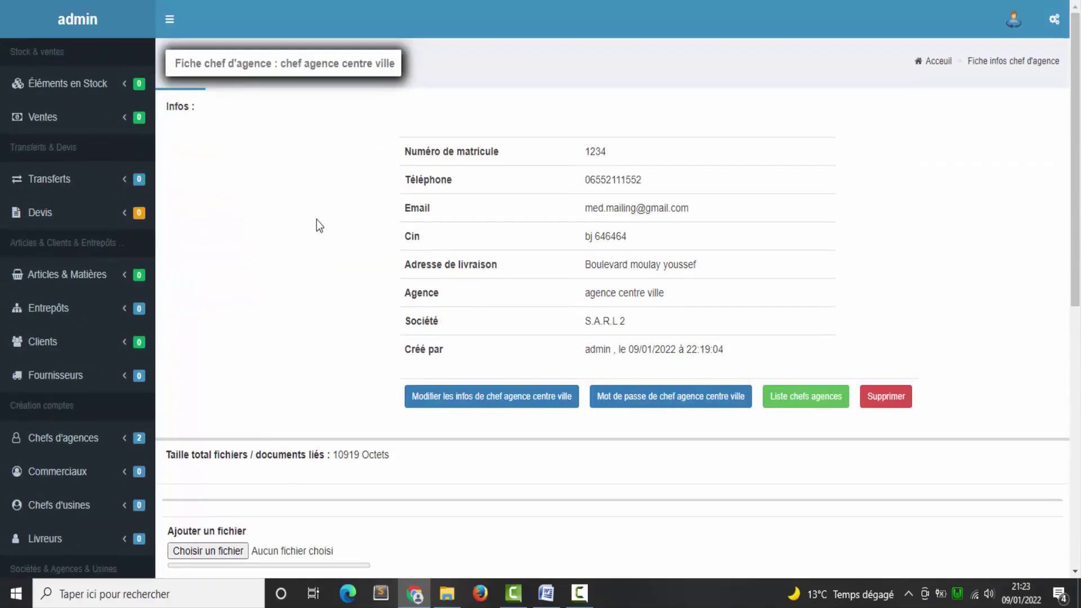
In Cahier des charges FINAL, delete the gérant agence heading and its six form-field lines
left_click(546, 593)
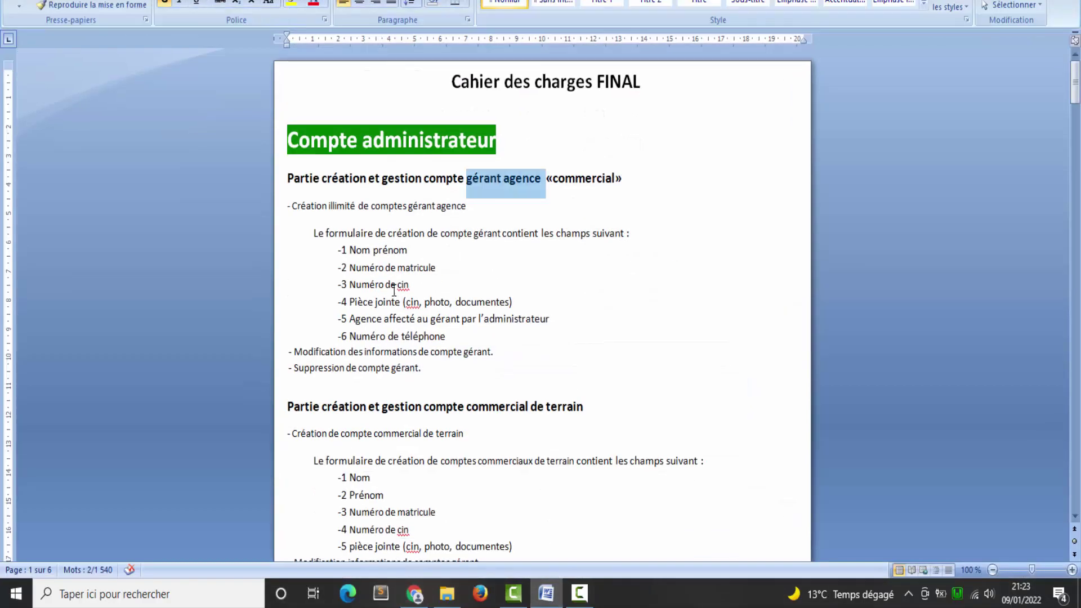
left_click_drag(288, 206, 437, 208)
left_click_drag(288, 178, 435, 301)
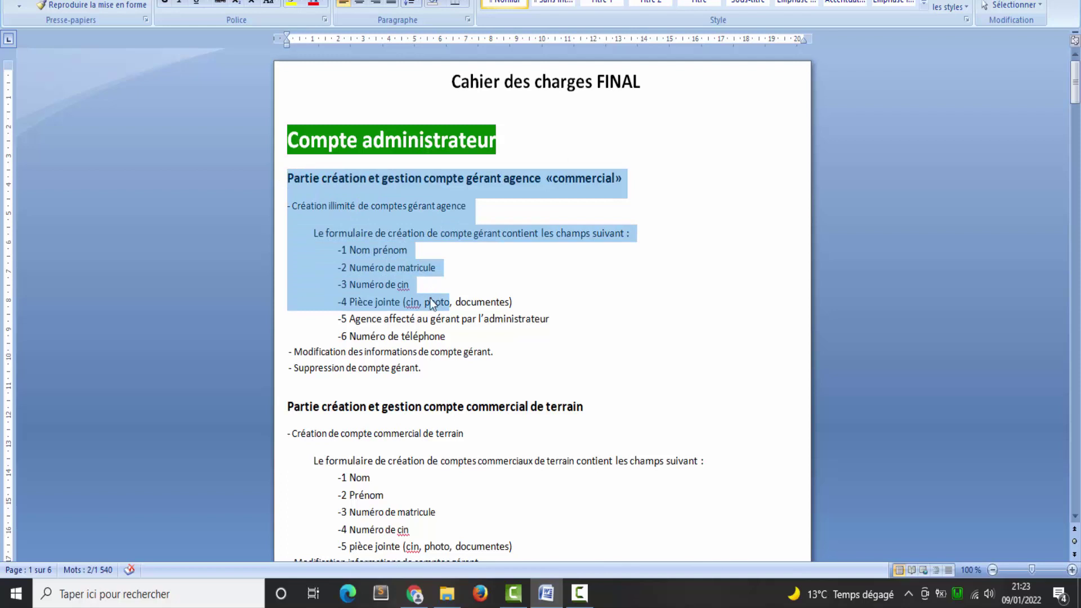
left_click(393, 319)
left_click_drag(349, 302, 510, 307)
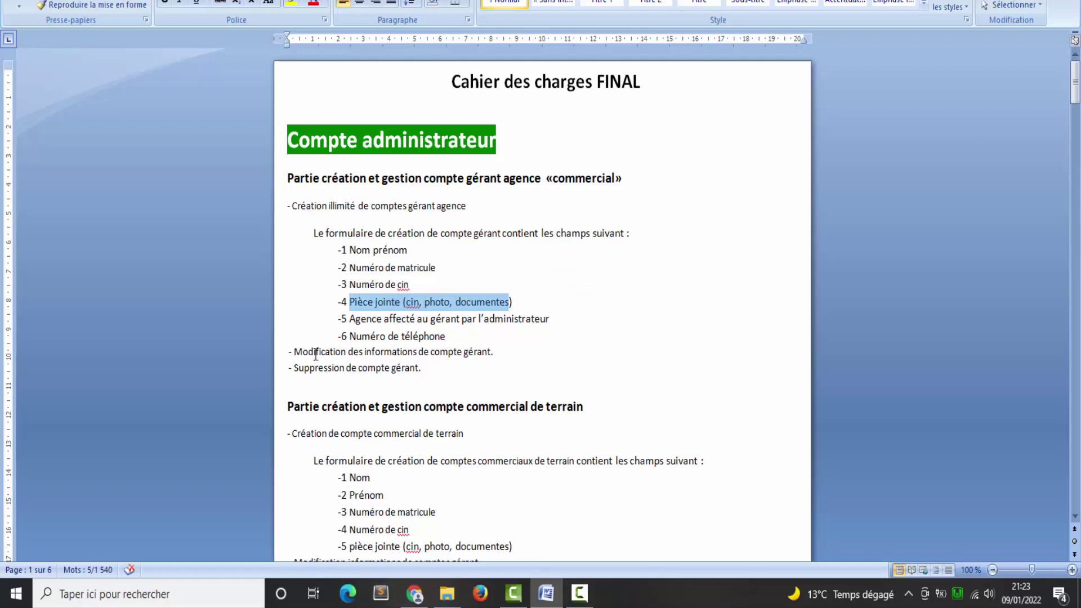
left_click_drag(288, 350, 430, 370)
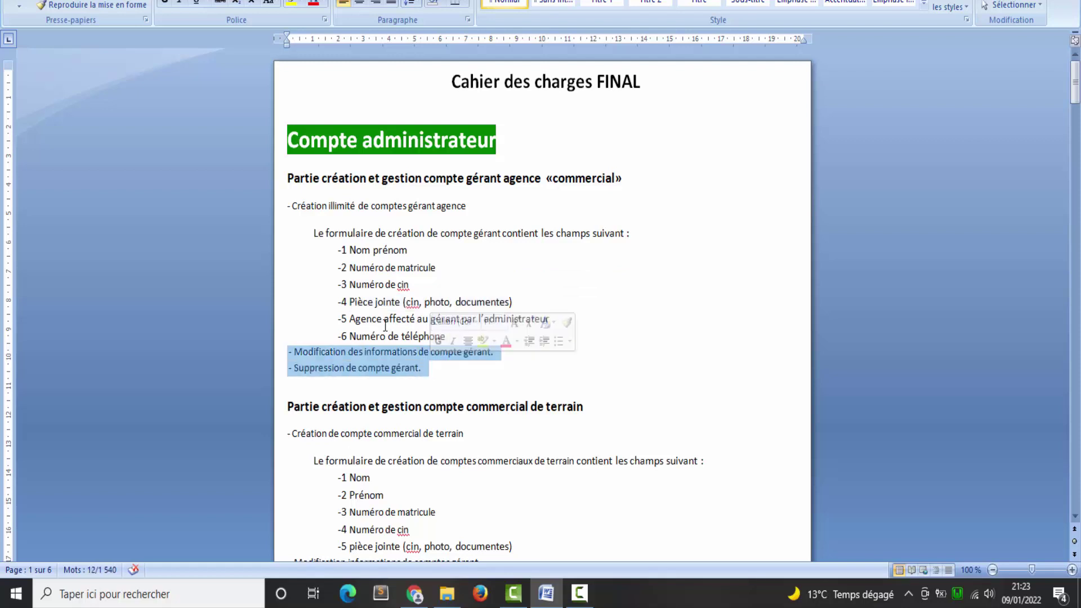
left_click_drag(287, 179, 493, 337)
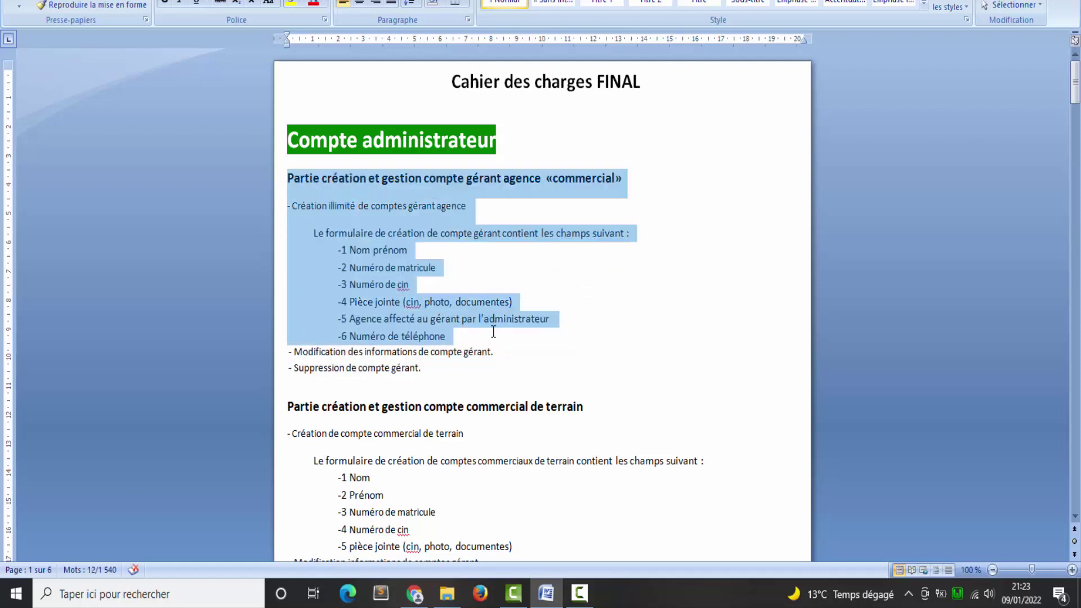
key("Delete")
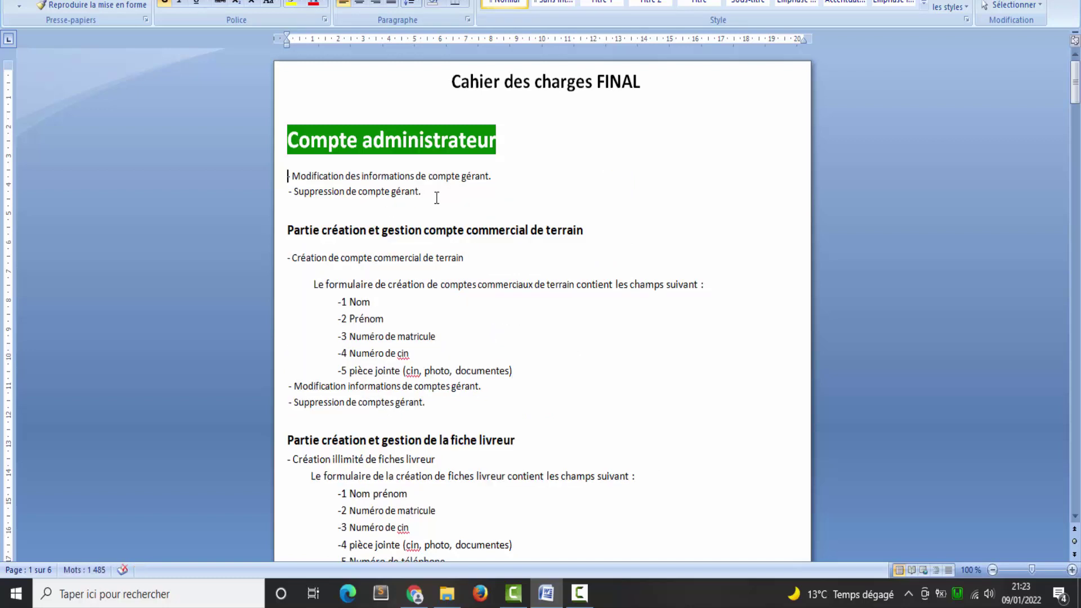
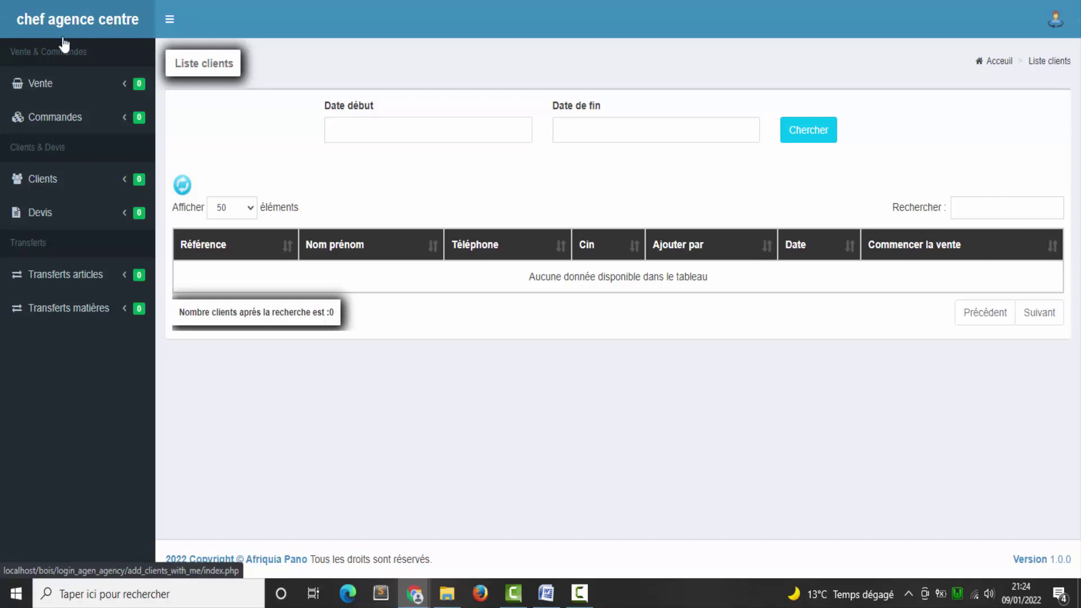
Check the Vente sub-pages and the specification in Word, then return to the ERP
left_click(68, 86)
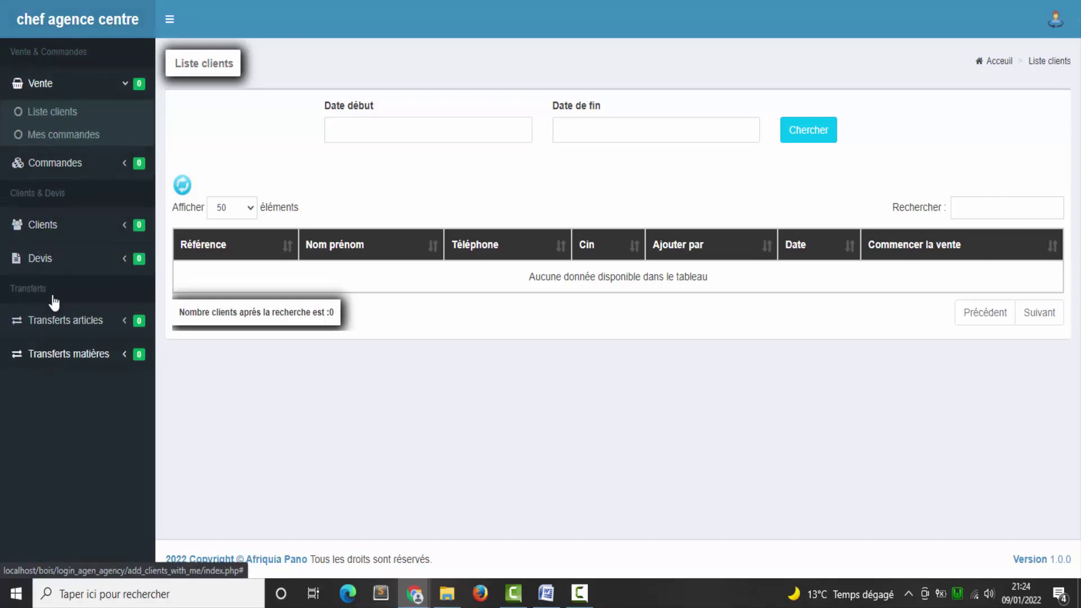
left_click(549, 591)
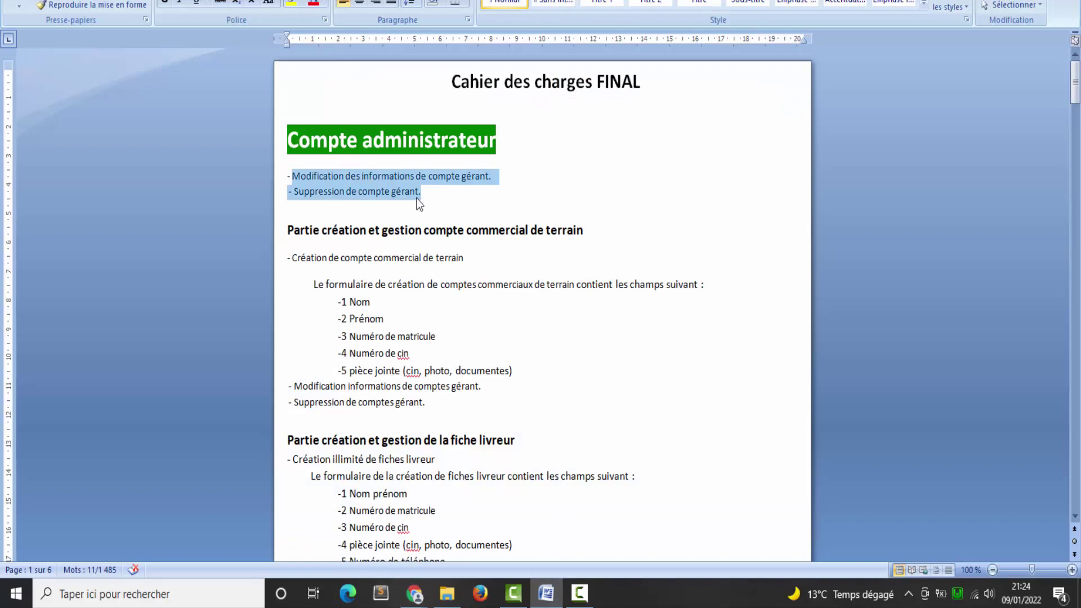
key("alt+Tab")
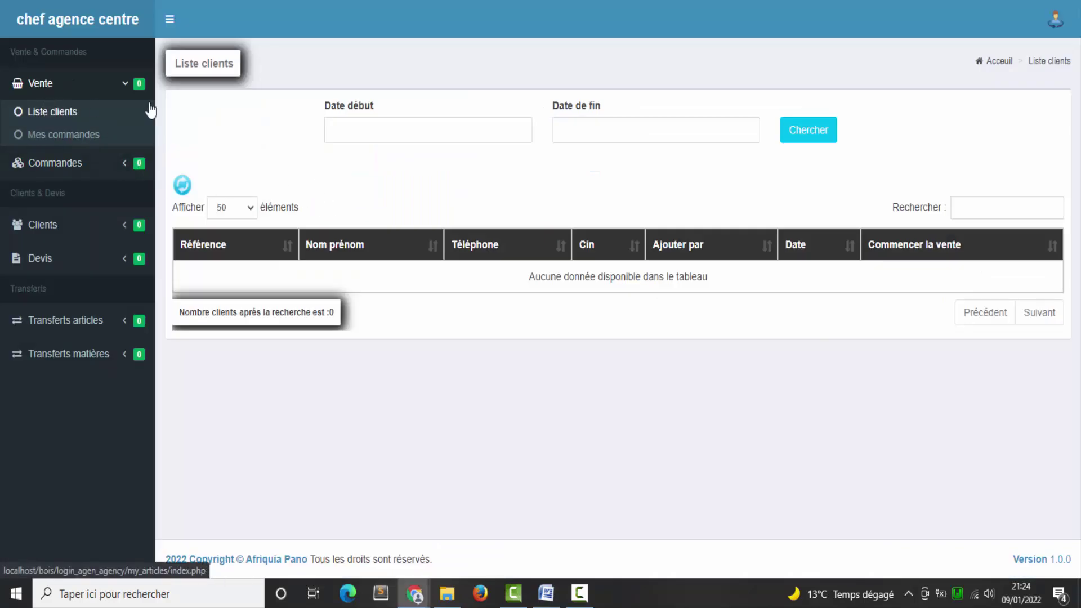
From the avatar menu, view Changer Mes Infos, cancel it, then open Mot de passe ?
left_click(1054, 17)
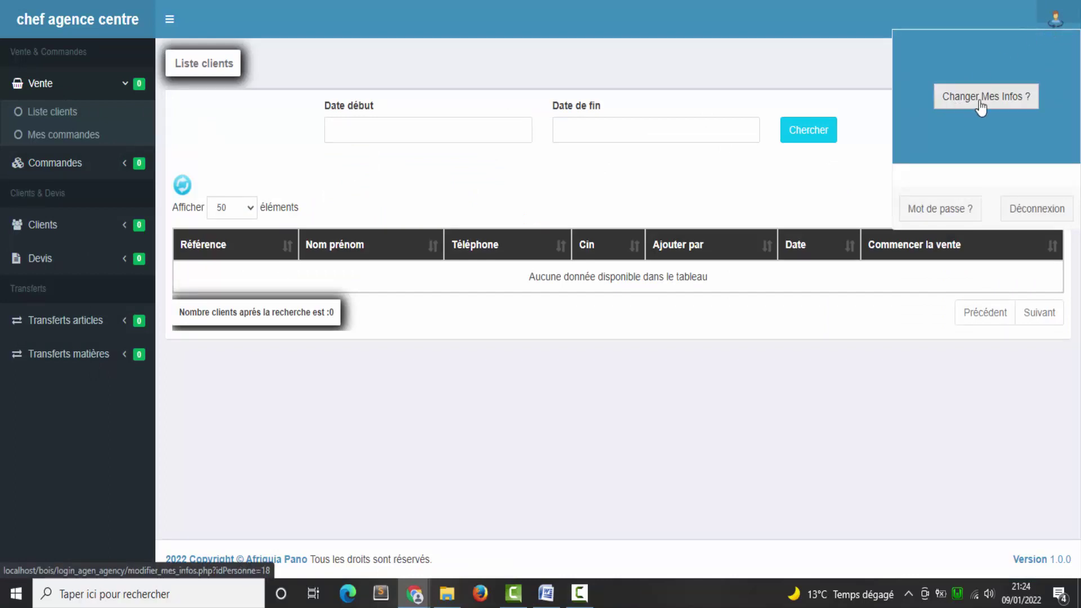
left_click(998, 104)
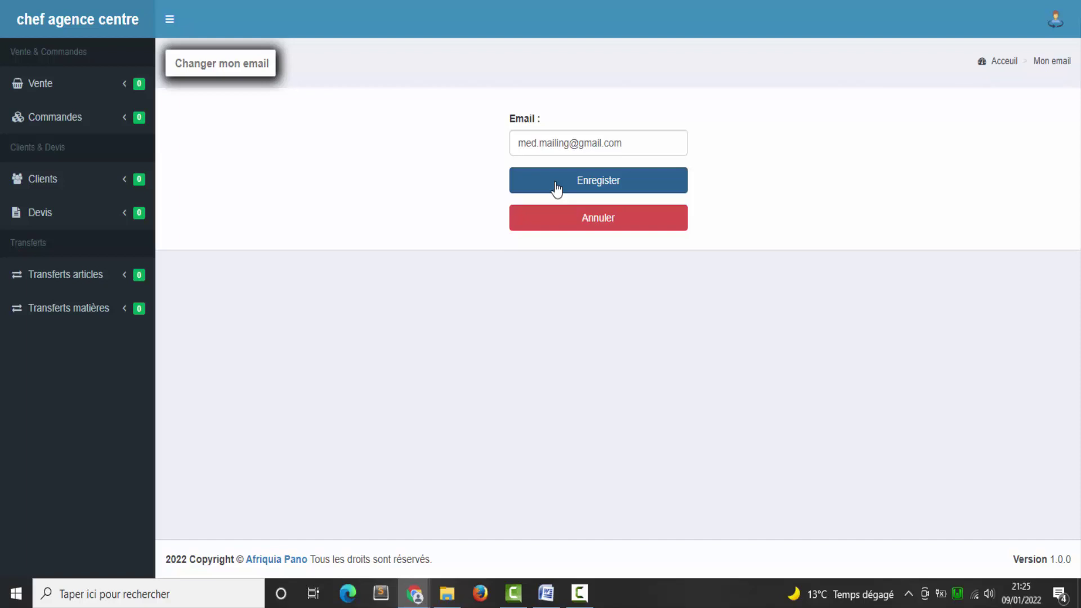
left_click(618, 223)
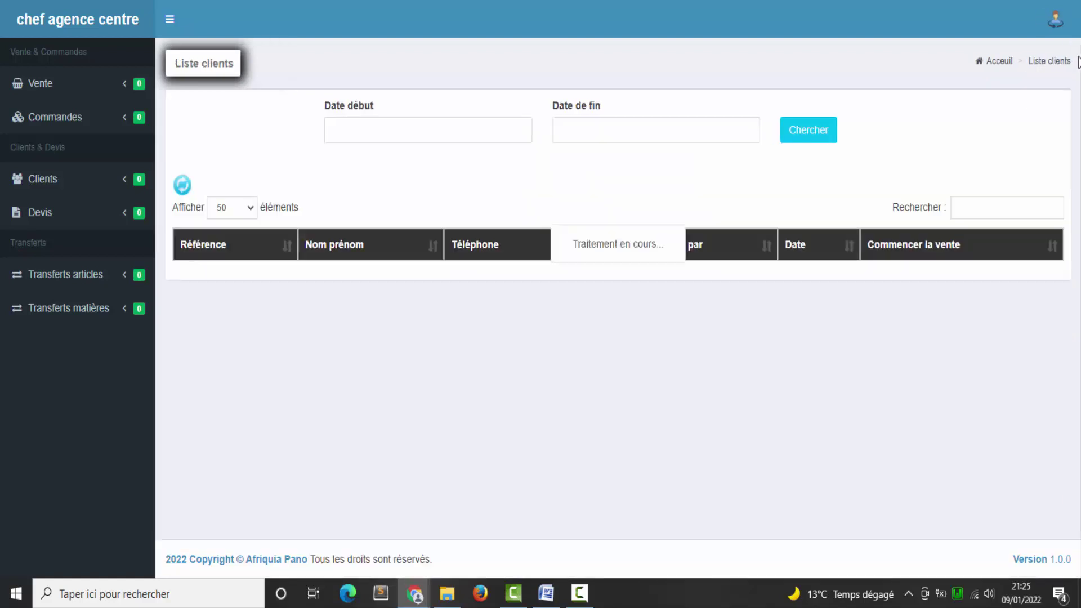
left_click(1055, 20)
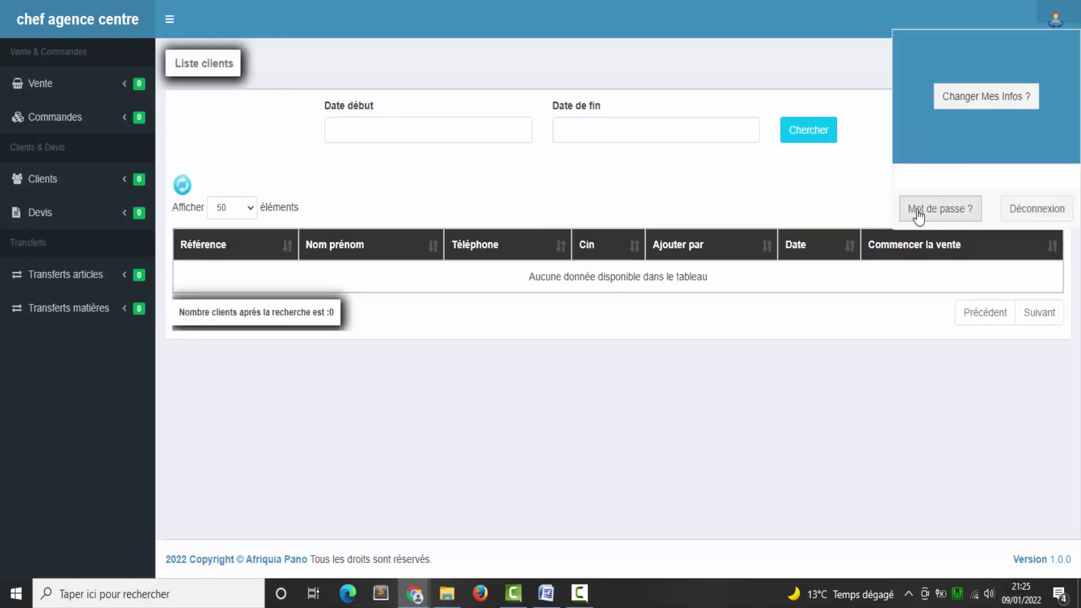
left_click(941, 217)
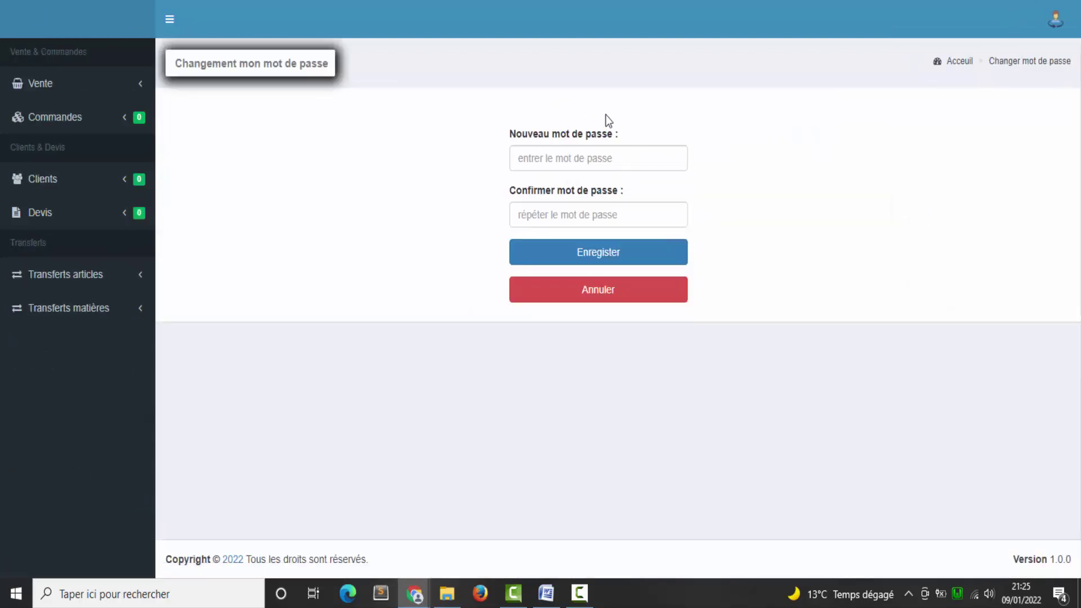
In the admin window, open agency manager 1234's record and its Mot de passe de chef agence form
mouse_move(415, 594)
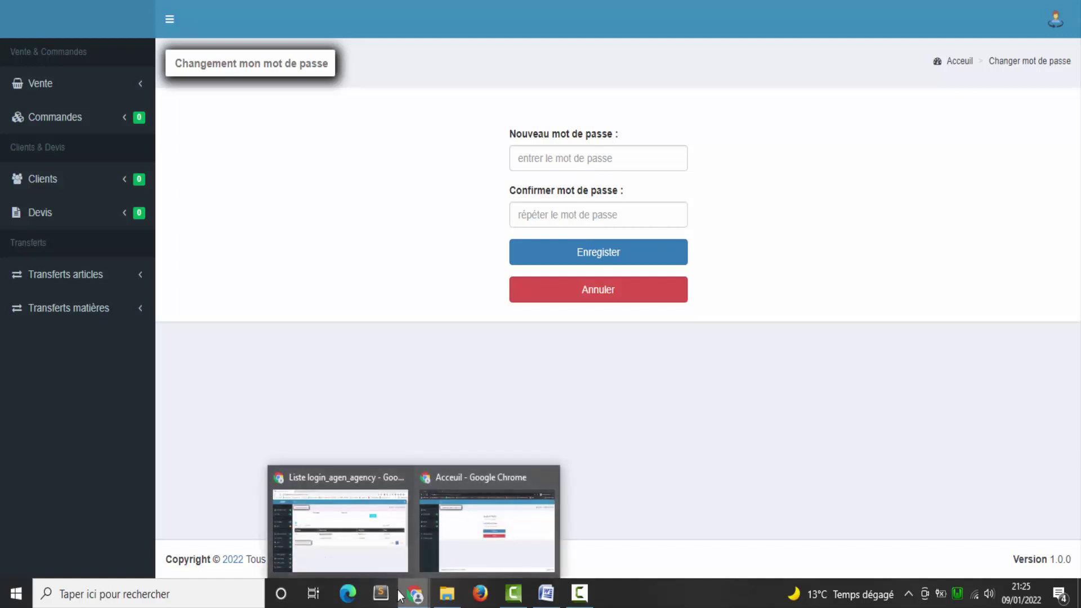
left_click(350, 553)
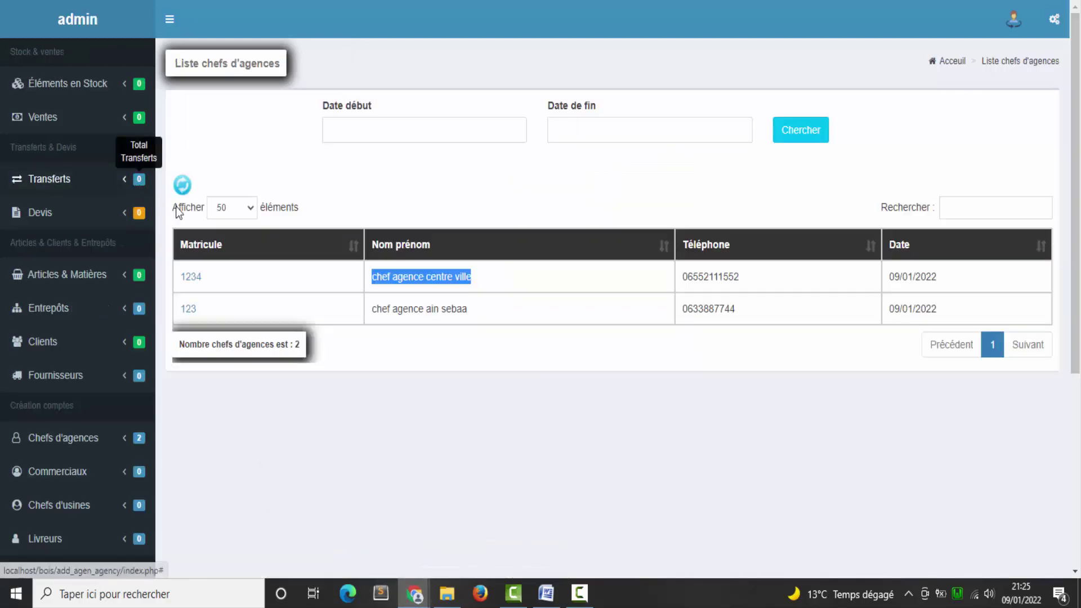
left_click(398, 280)
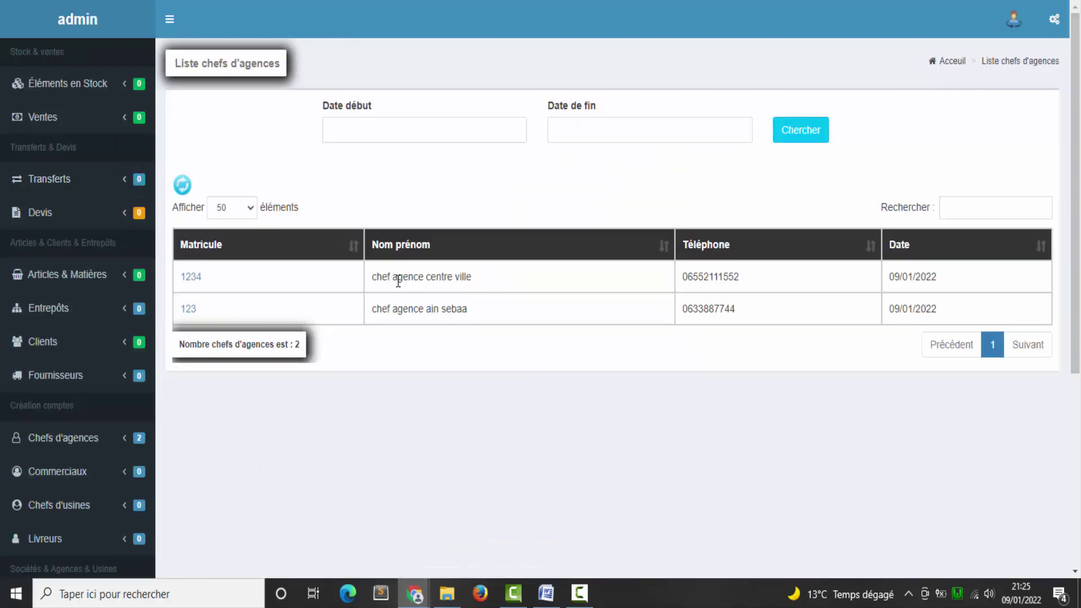
left_click(198, 280)
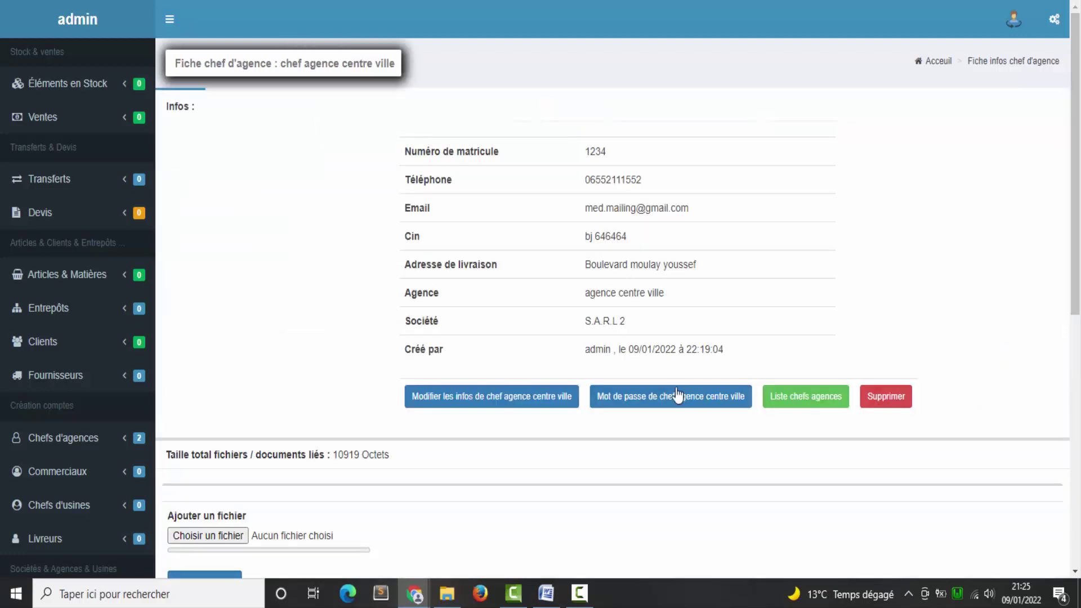
left_click(655, 404)
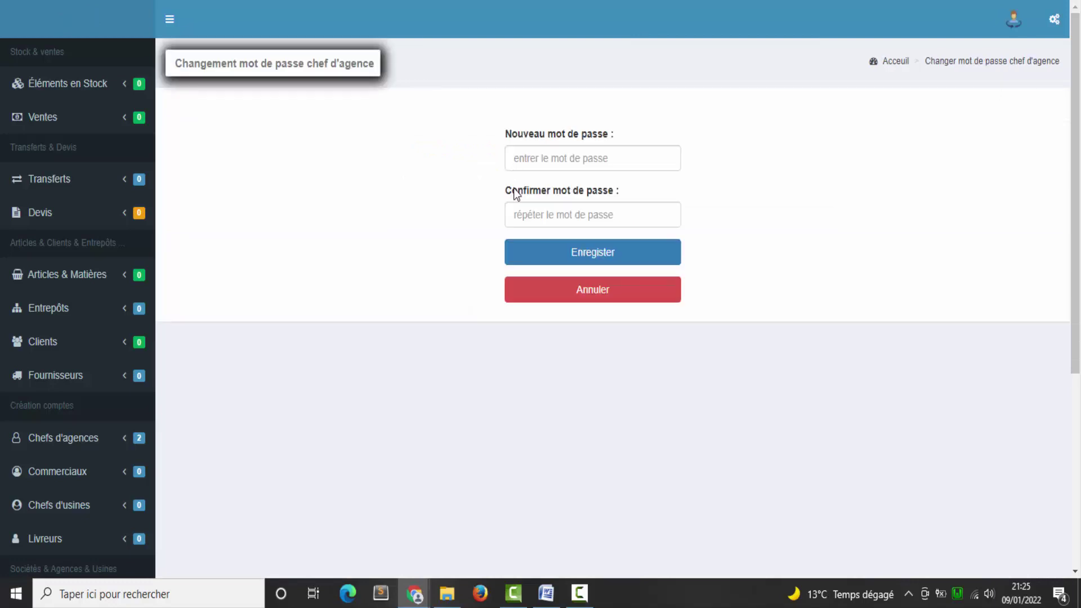
Delete the two compte gérant lines under Compte administrateur
left_click(546, 593)
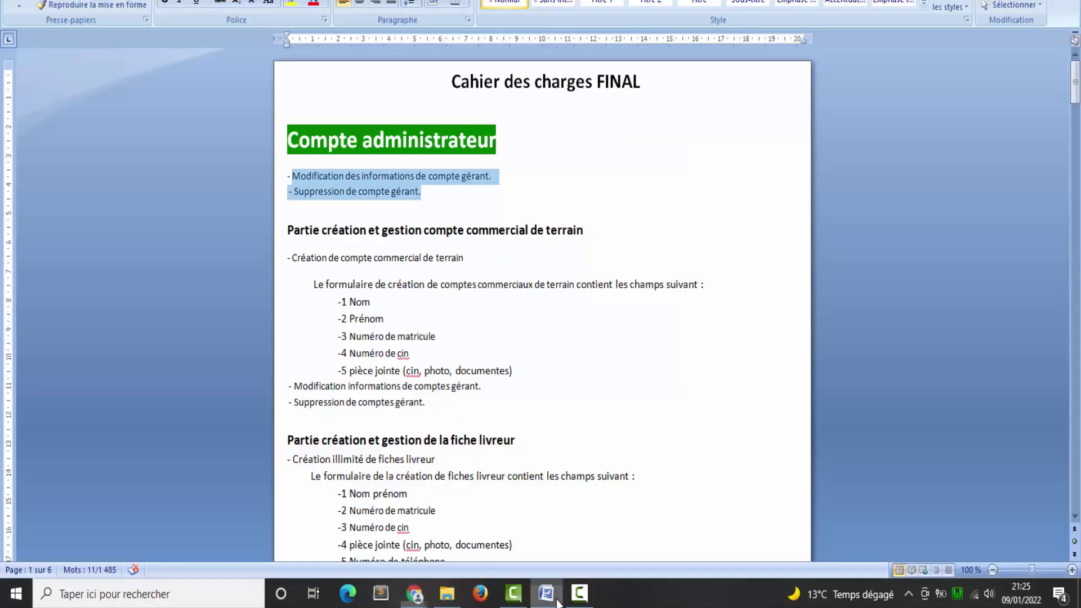
left_click_drag(429, 192, 289, 177)
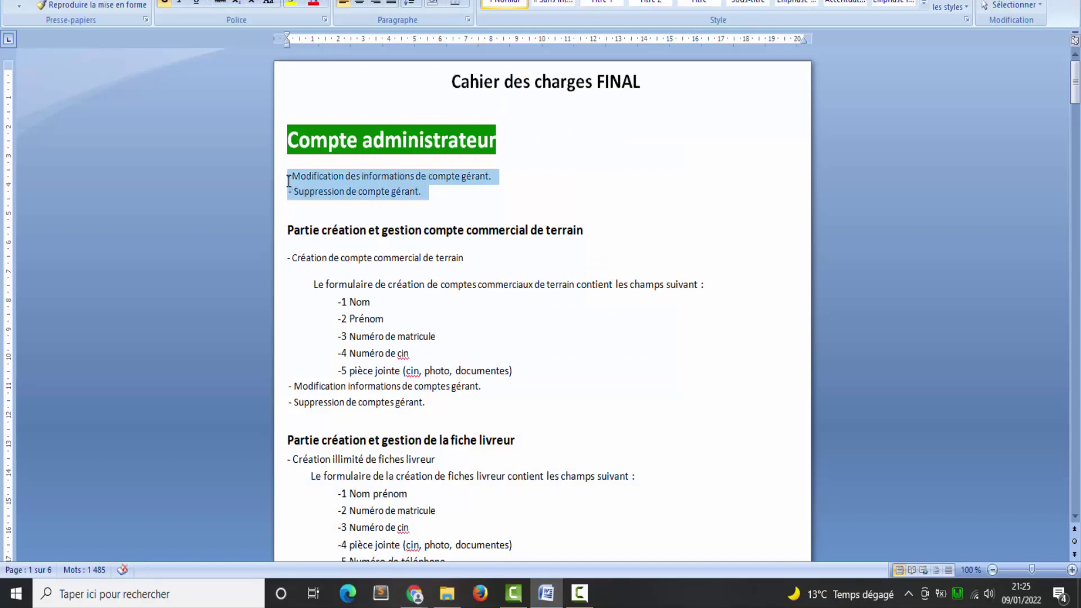
key("Delete")
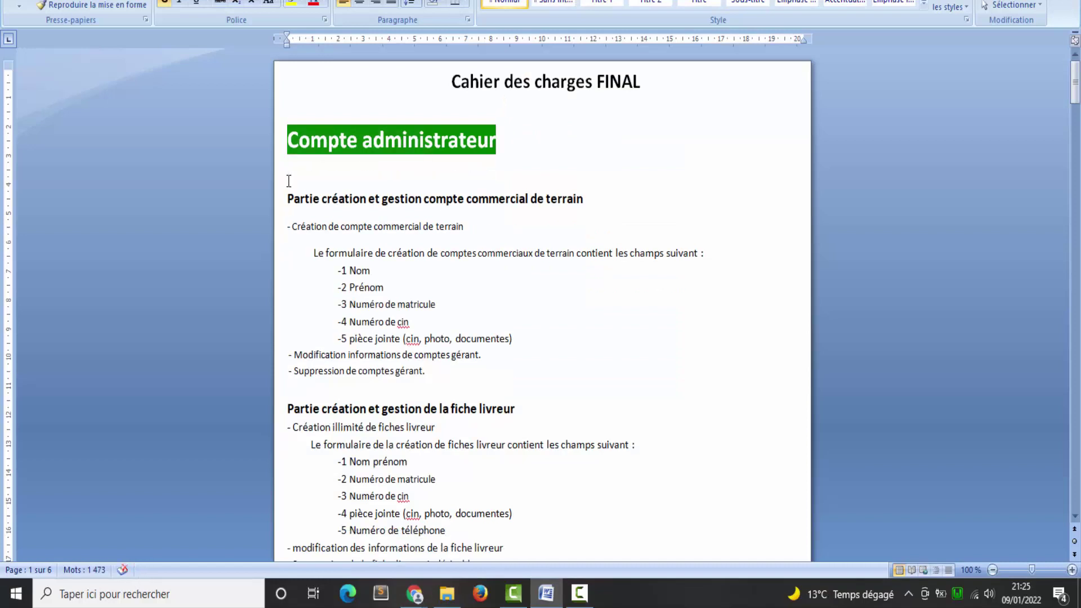
Select and delete the sociétés section of the specification
left_click_drag(423, 199, 586, 199)
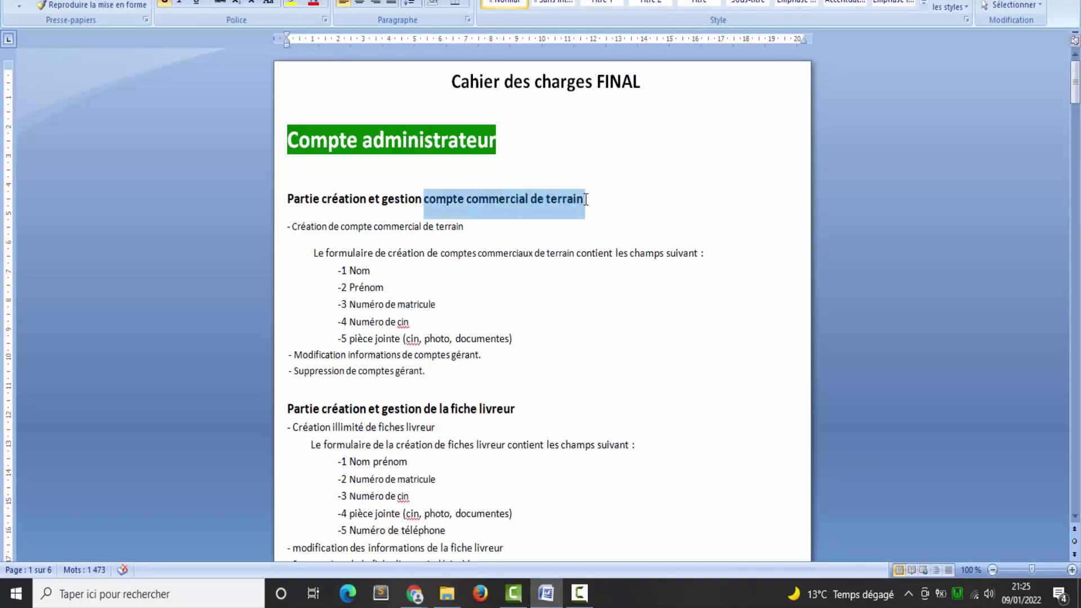
left_click_drag(288, 200, 456, 442)
left_click(453, 437)
left_click(275, 394)
left_click(287, 389)
left_click_drag(287, 390, 507, 453)
key("Delete")
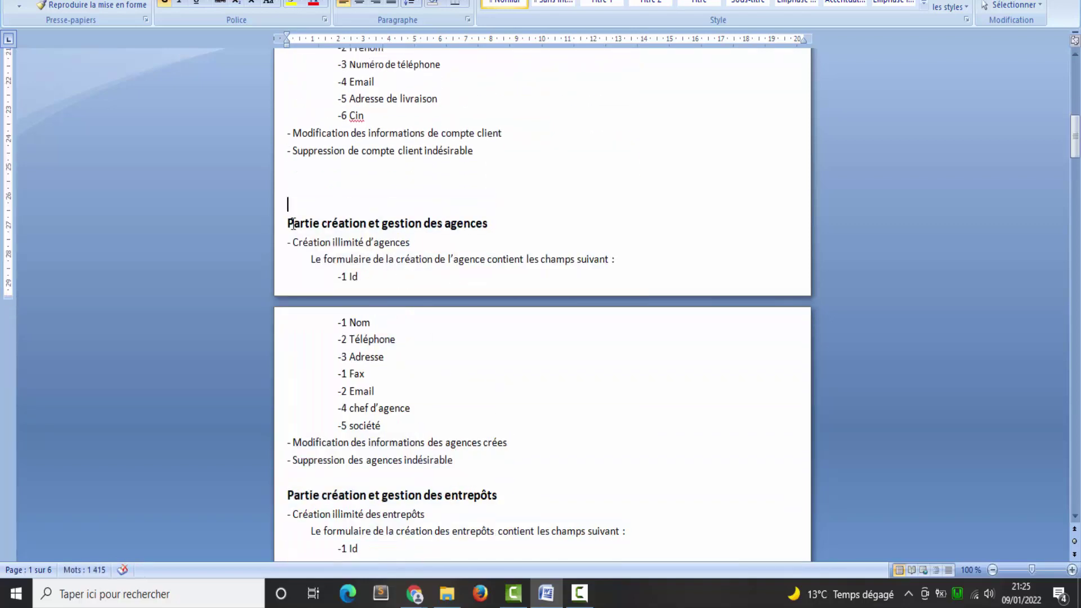
Delete the agences section, then select the usines section and the commercial de terrain heading
left_click_drag(288, 224, 529, 458)
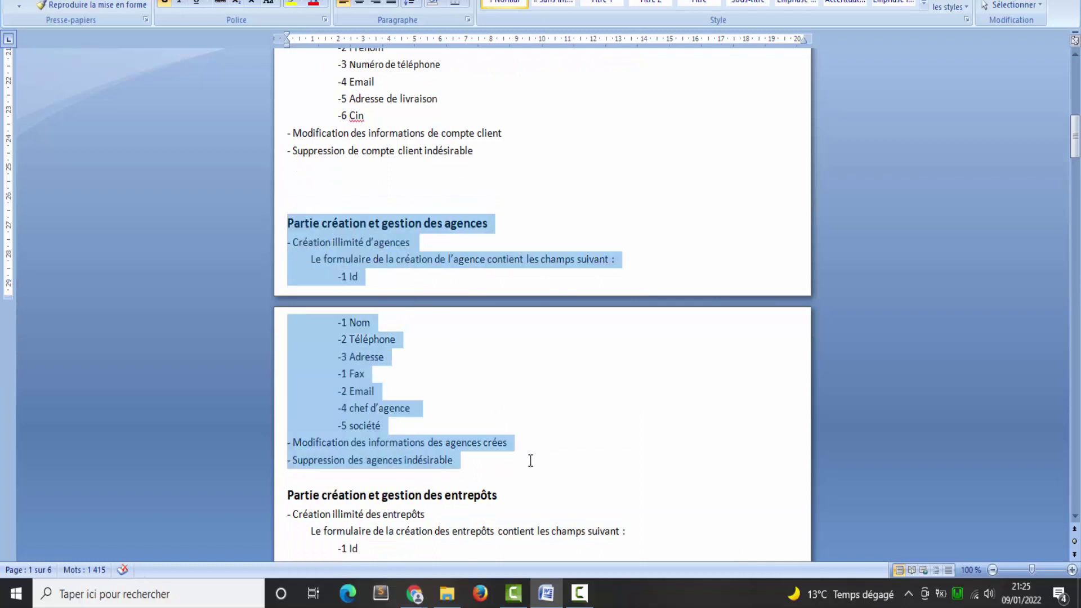
key("Delete")
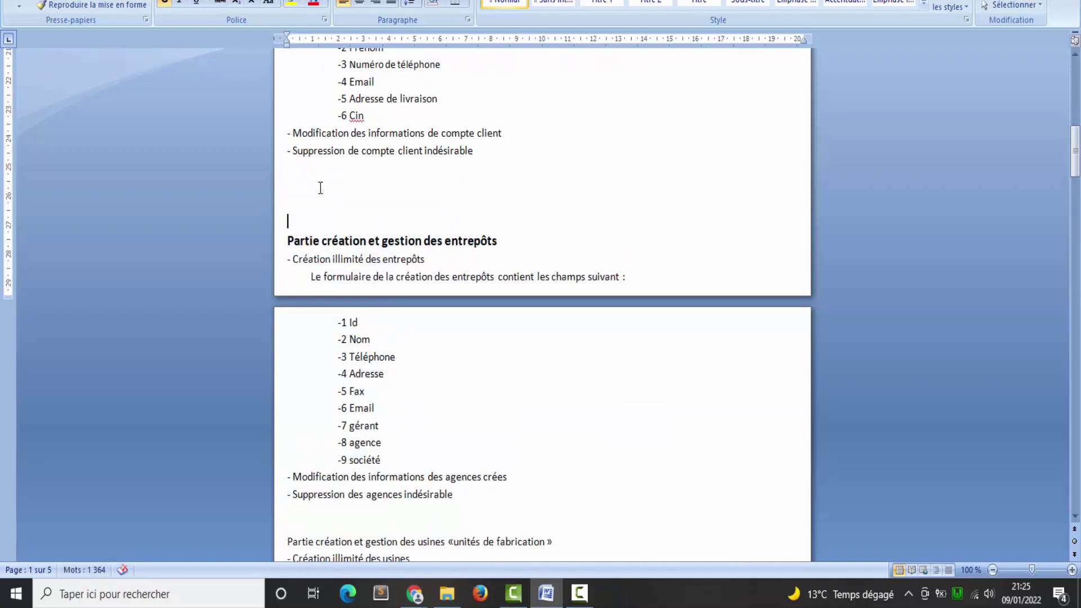
left_click_drag(290, 244, 404, 495)
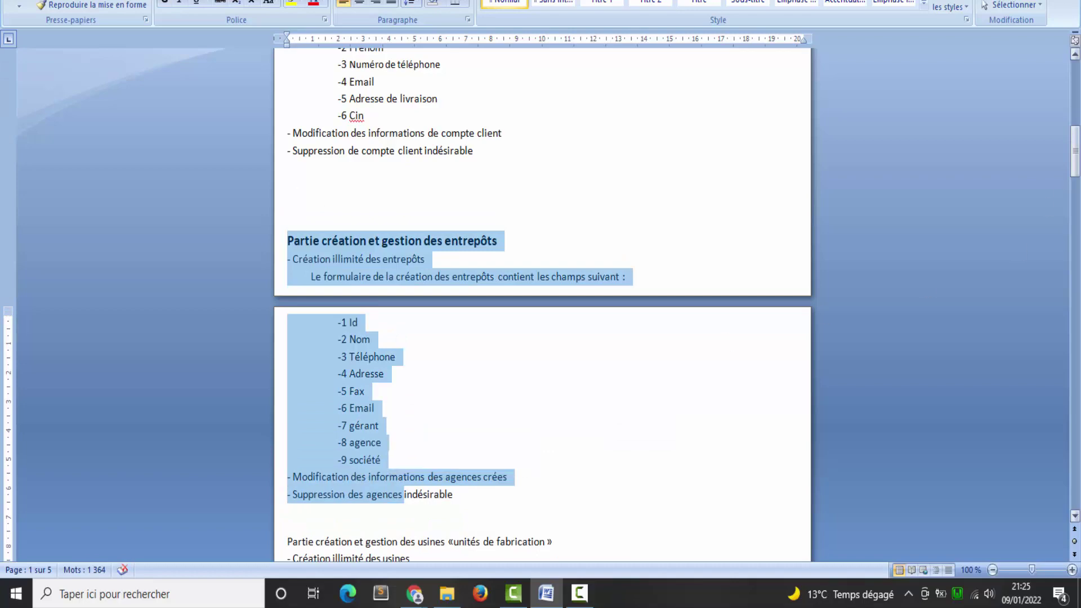
left_click_drag(1075, 159, 1075, 193)
left_click_drag(289, 210, 529, 422)
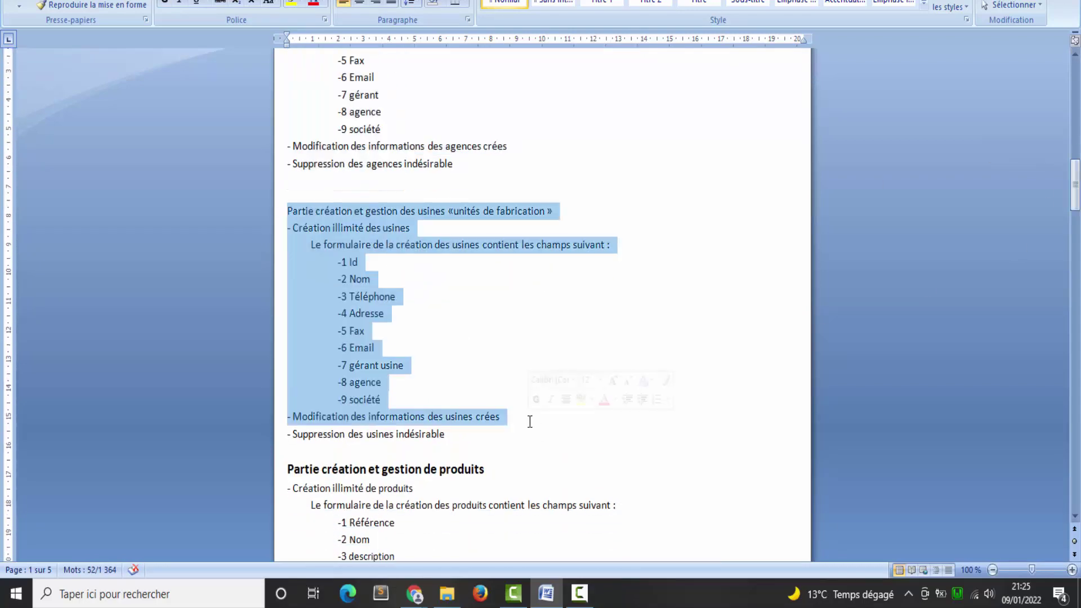
left_click_drag(1078, 198, 1078, 82)
left_click_drag(294, 181, 570, 192)
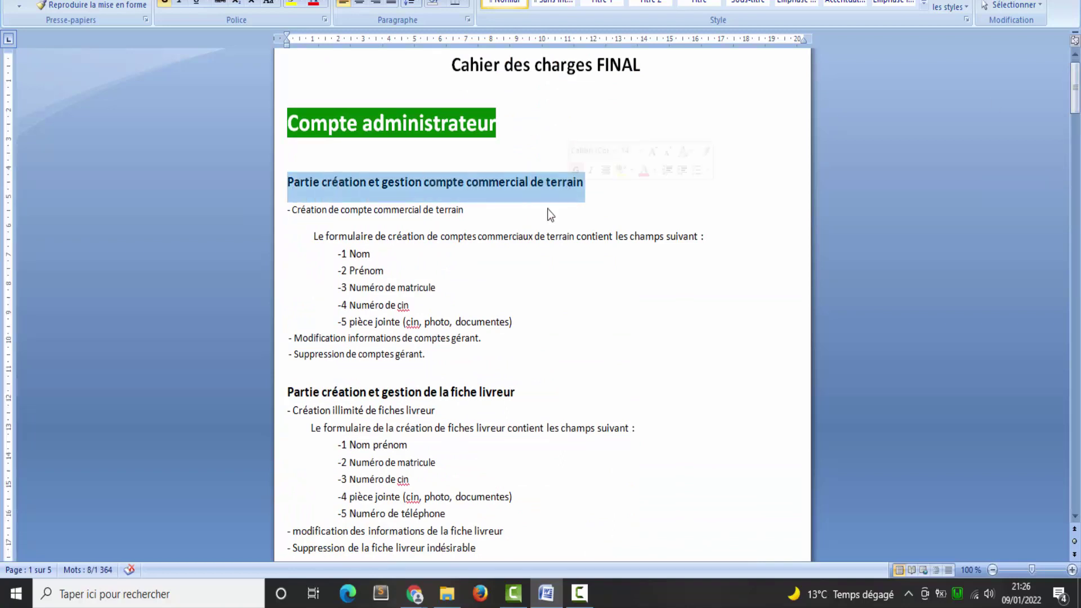
left_click(415, 599)
Open the new commercial form under Commerciaux in the admin menu
left_click(321, 561)
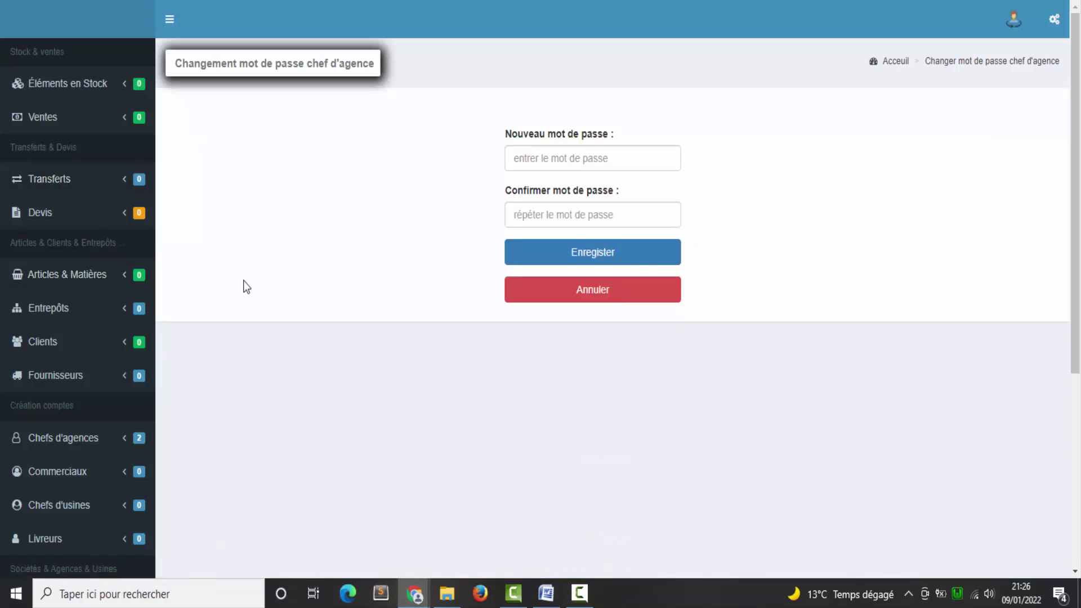
scroll(99, 290, "down", 5)
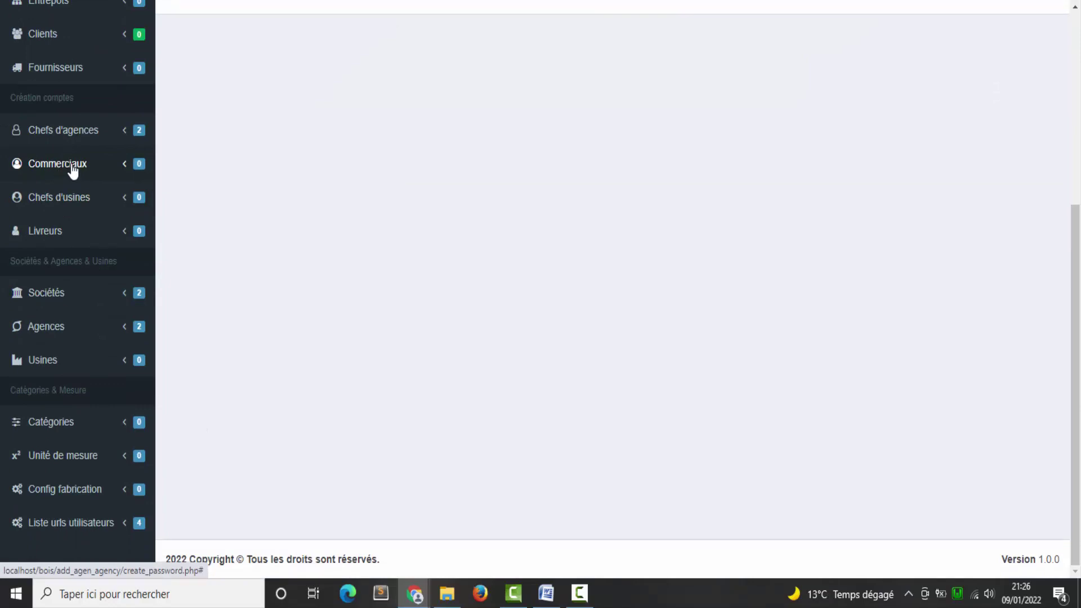
left_click(72, 169)
left_click(65, 193)
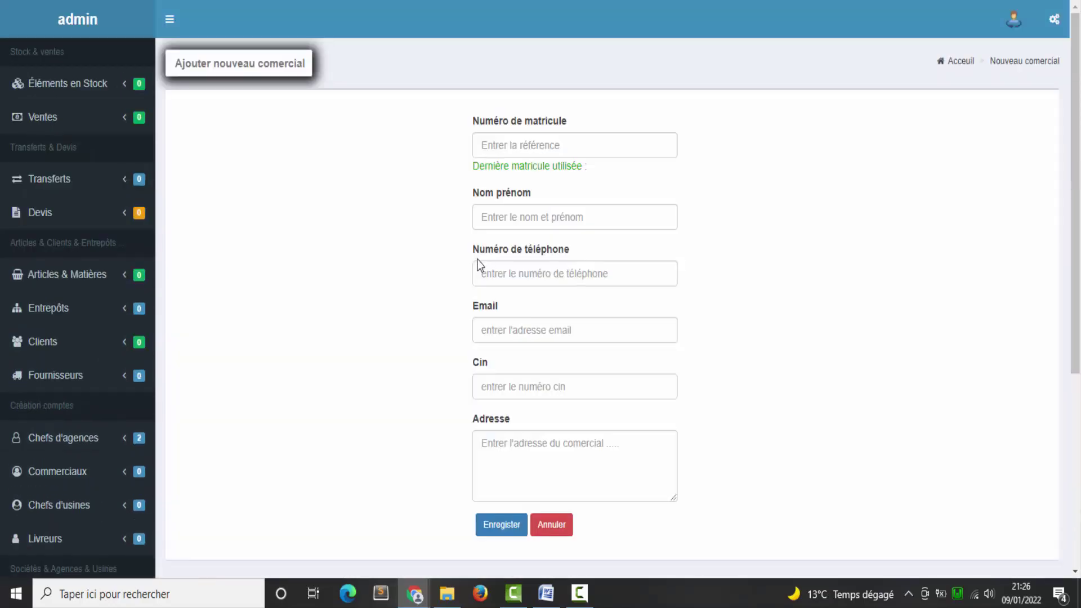
left_click_drag(476, 166, 585, 167)
left_click(518, 145)
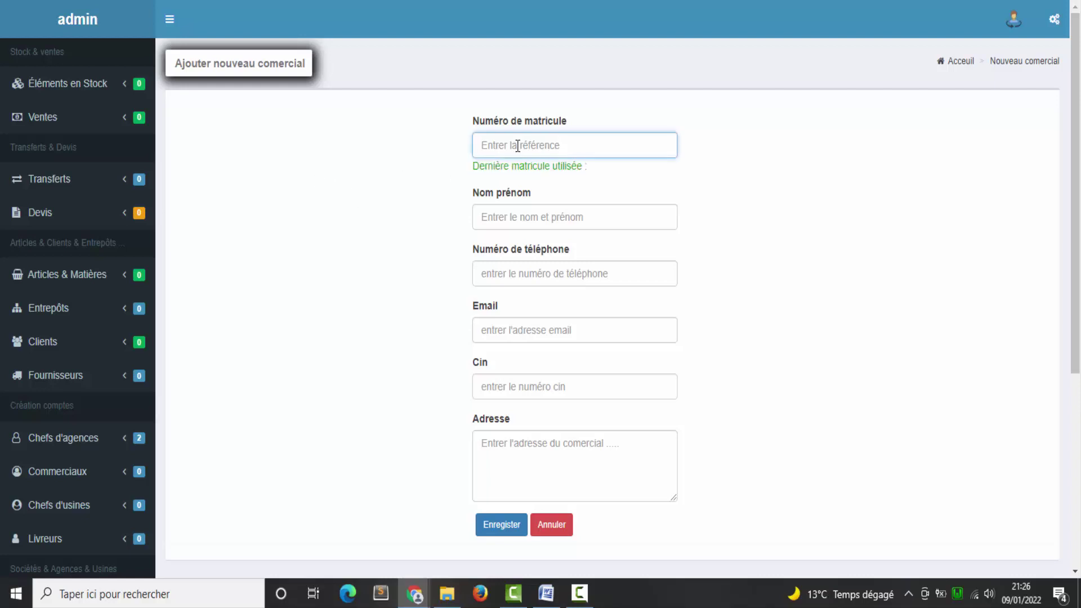
type("123")
left_click(523, 209)
type("commercial ain sebaa")
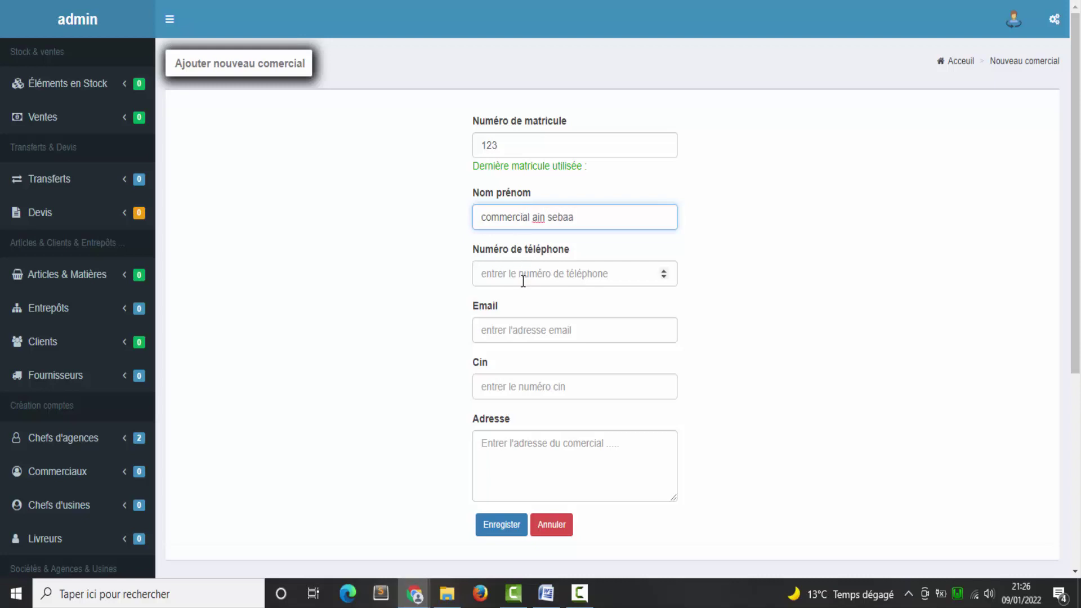
left_click(523, 280)
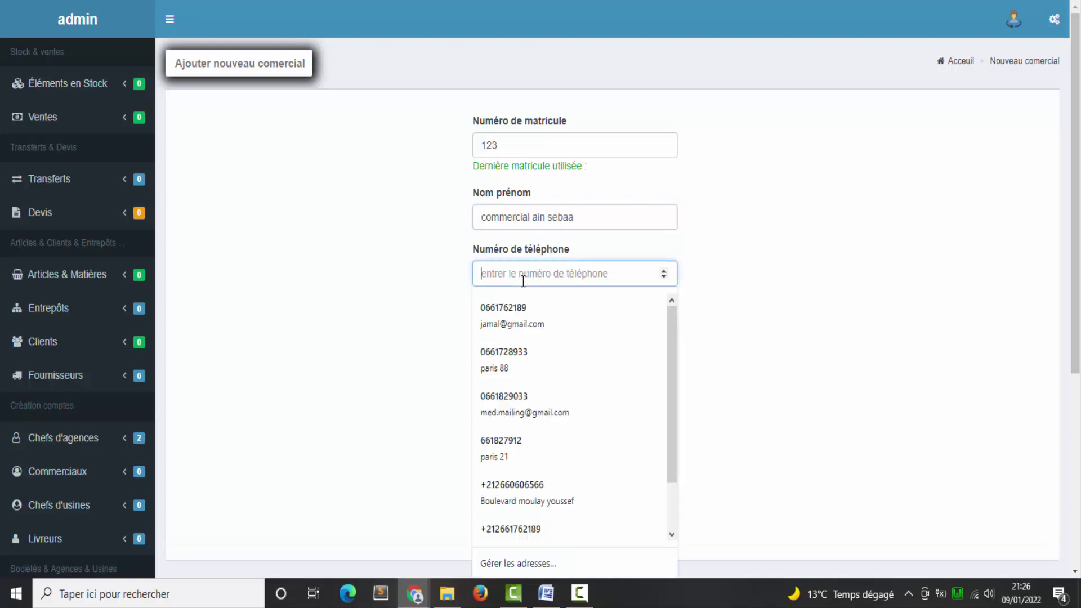
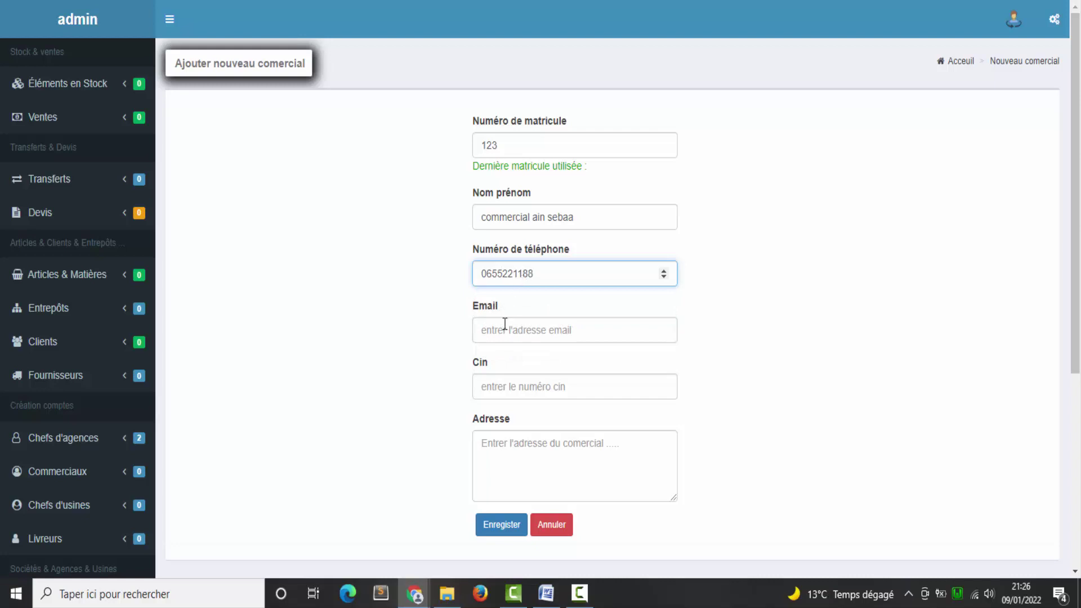
left_click(504, 330)
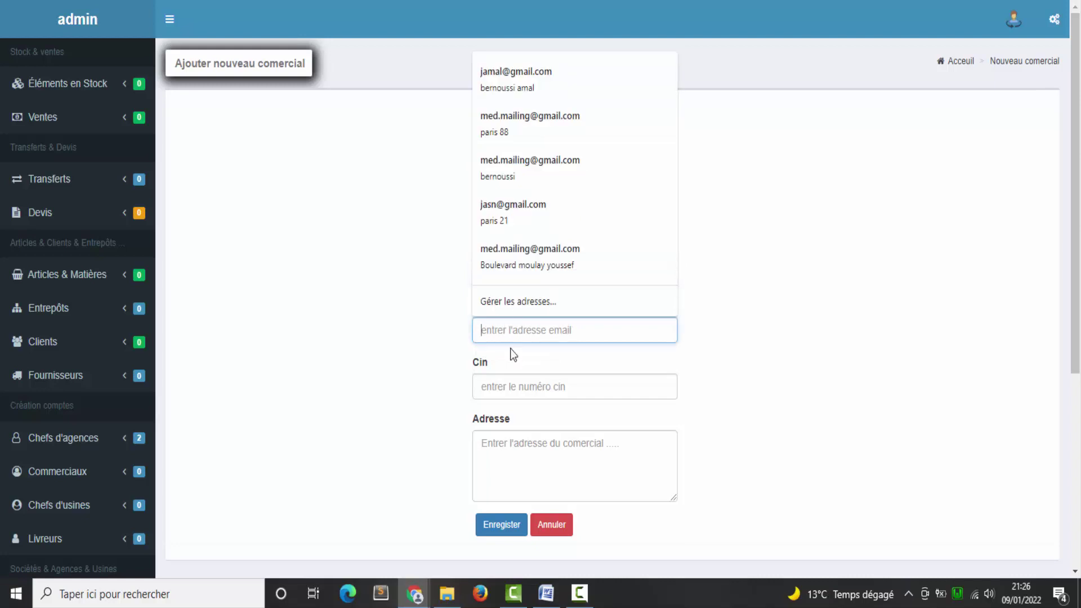
left_click(528, 256)
left_click(532, 396)
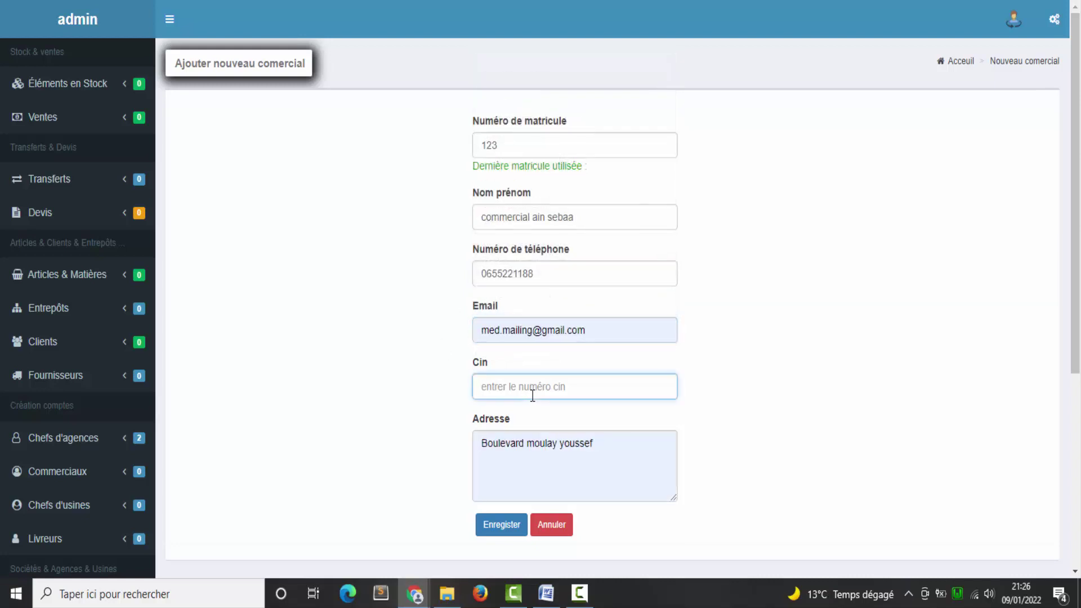
type("5288665")
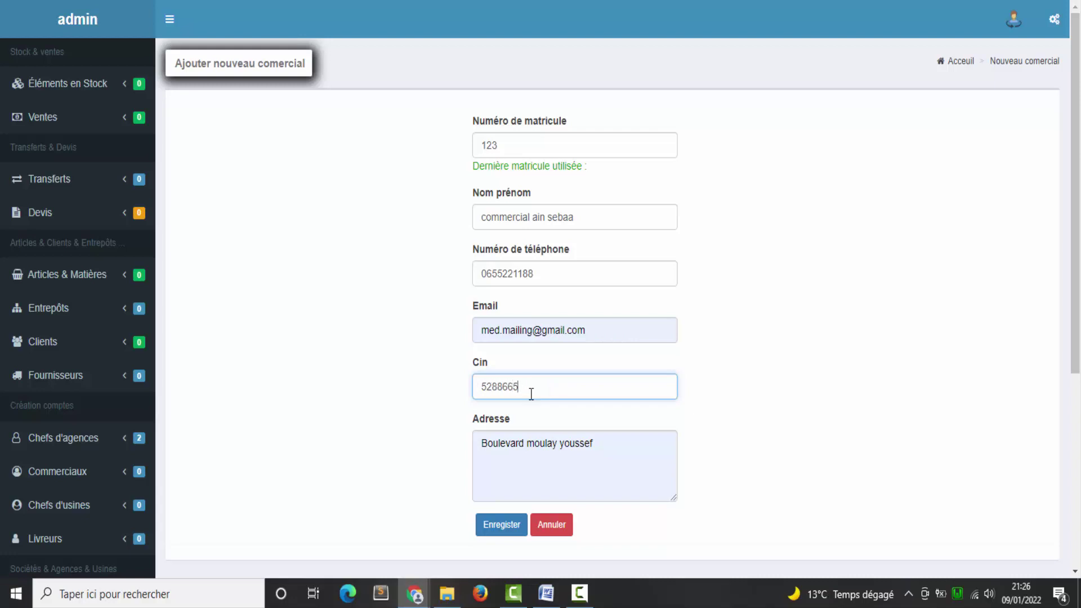
left_click(495, 524)
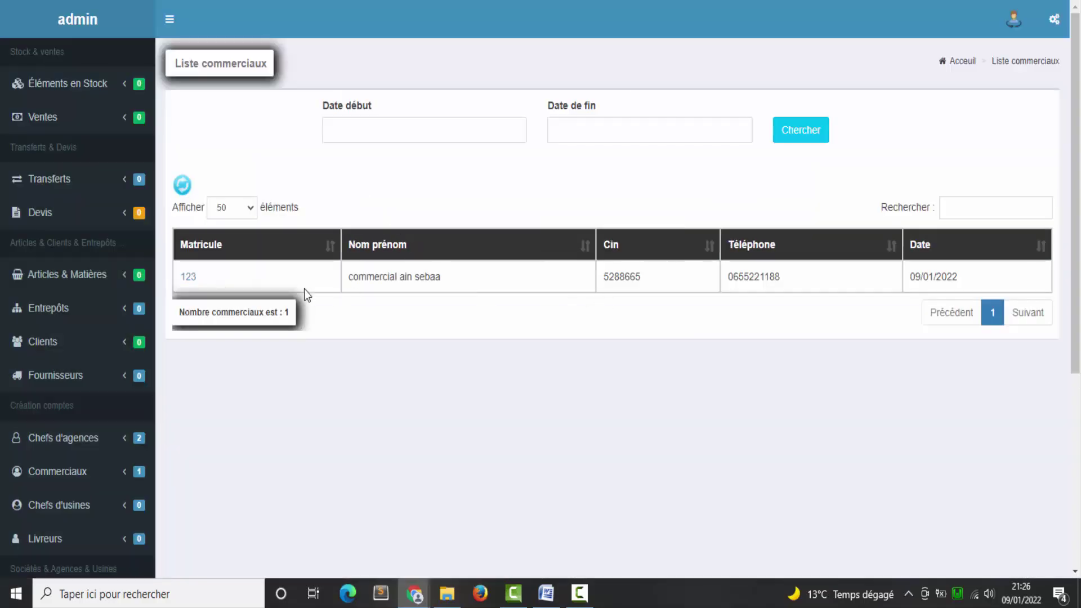
Open commercial ain sebaa's detail sheet via matricule 123, then its edit form
double_click(623, 276)
double_click(741, 276)
left_click_drag(444, 277, 312, 277)
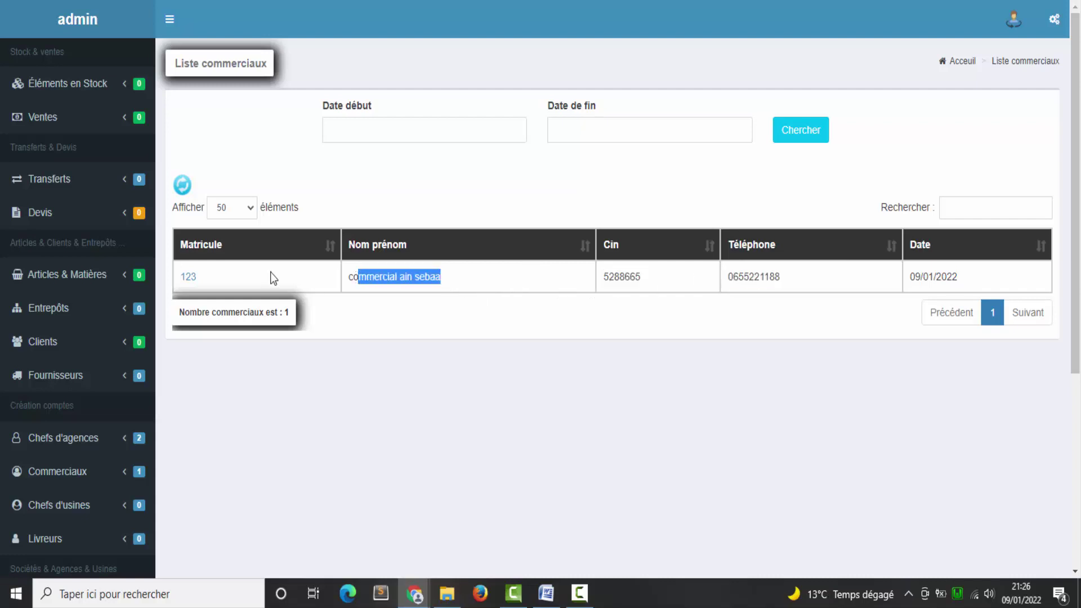
left_click(188, 279)
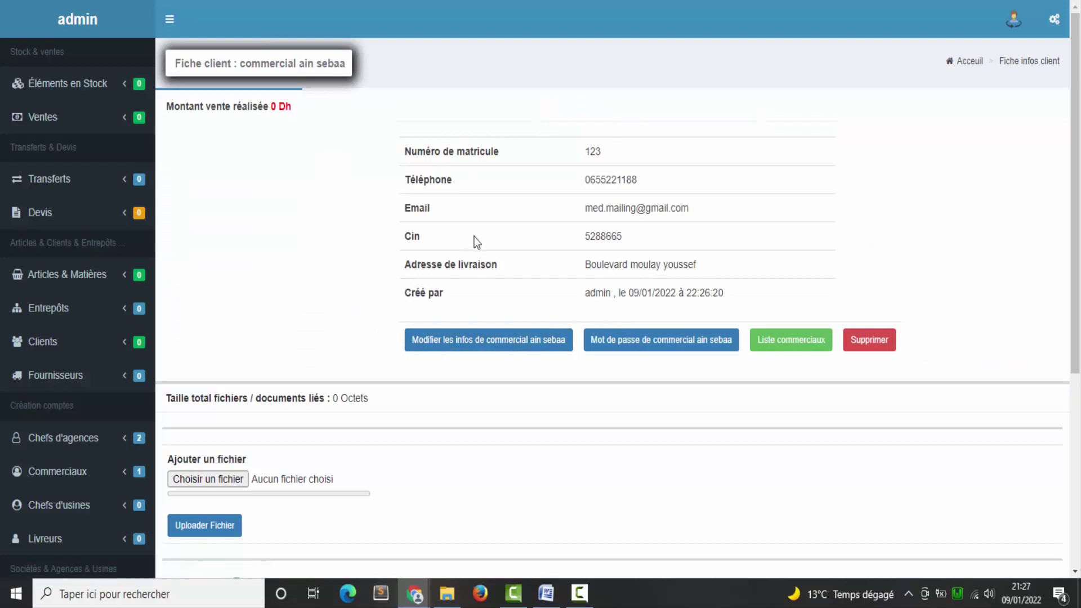
left_click_drag(167, 106, 273, 113)
left_click_drag(241, 63, 341, 65)
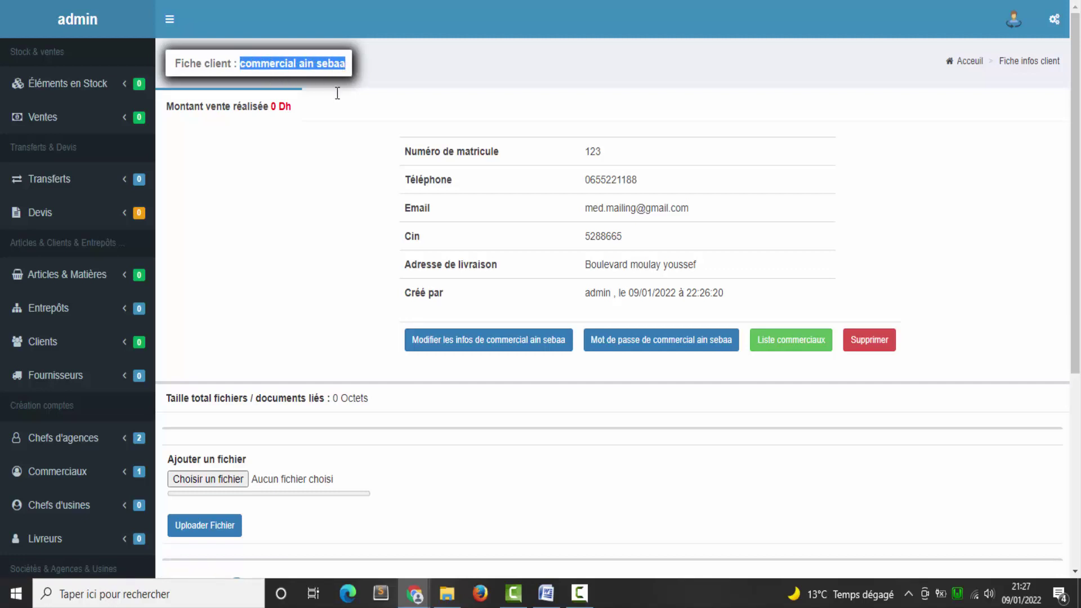
left_click(459, 338)
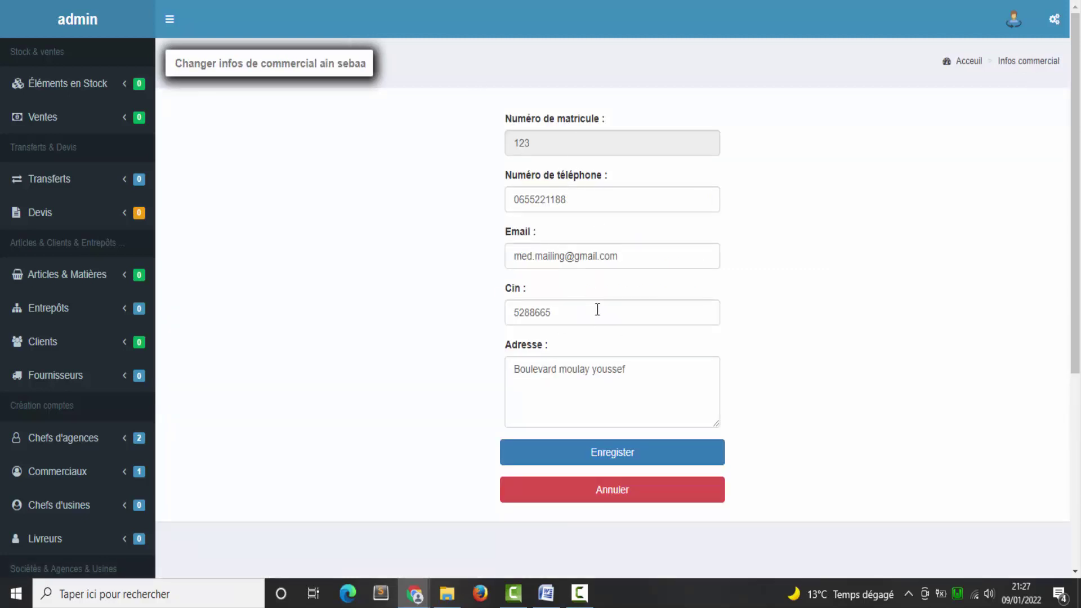
Set and confirm a new password for commercial ain sebaa and save it
left_click(31, 2)
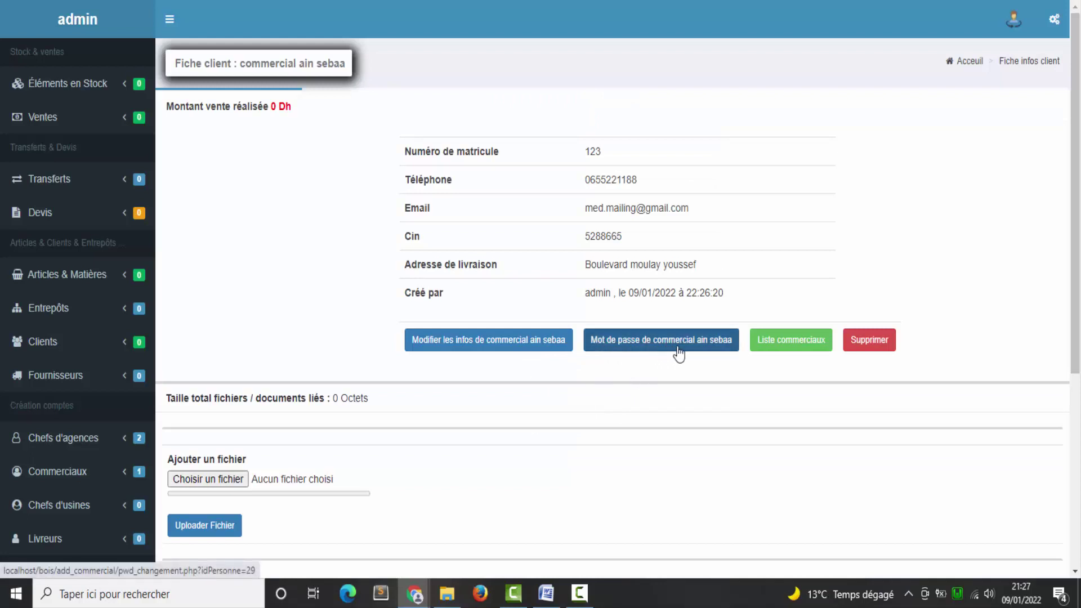
left_click(669, 343)
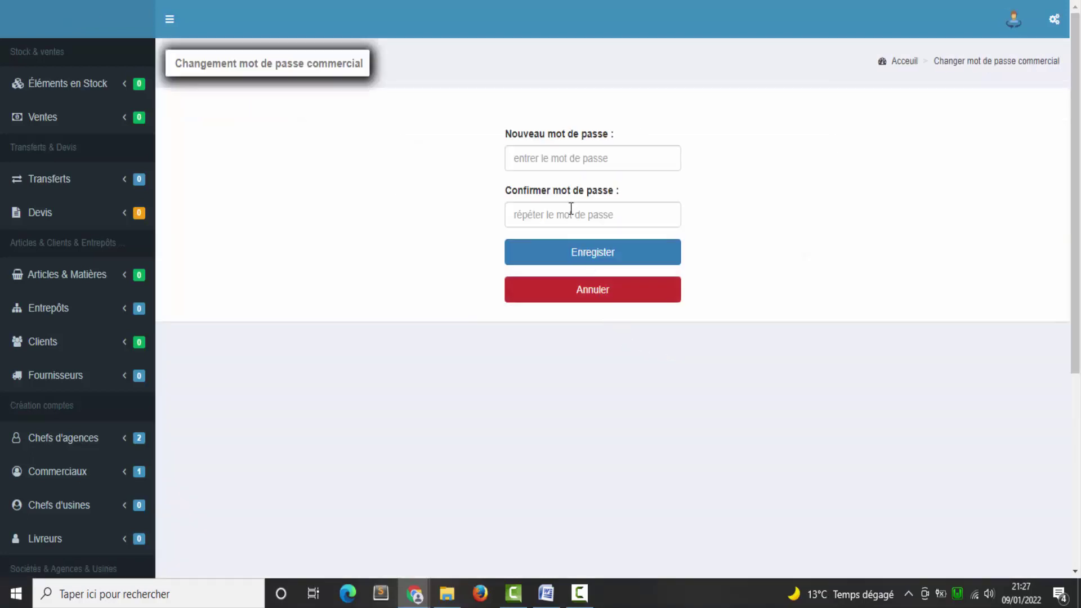
left_click(553, 157)
type("1")
key("Tab")
type("1")
left_click(553, 157)
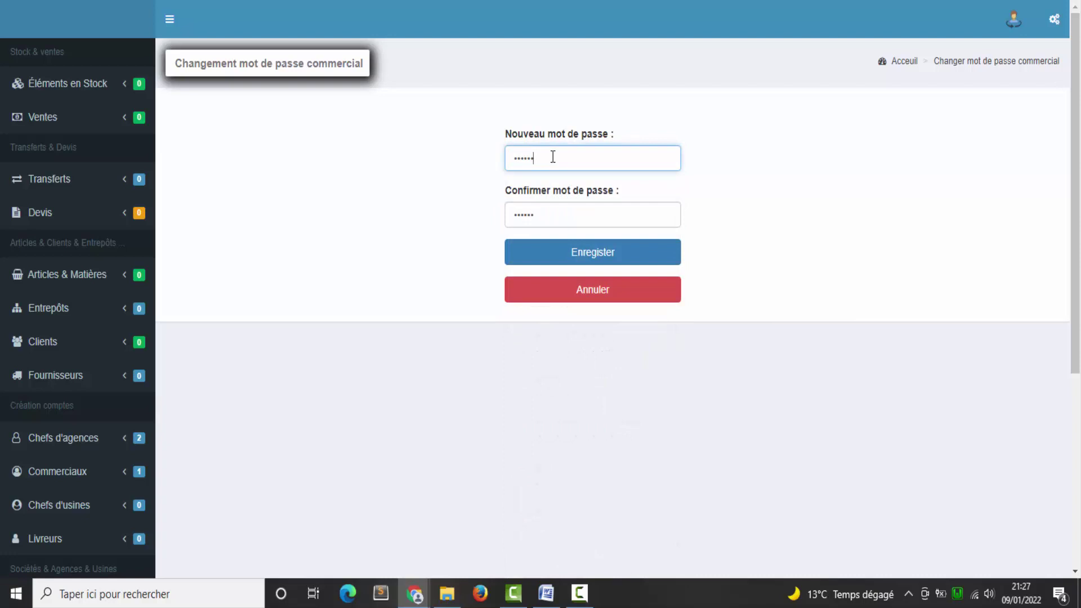
left_click(614, 262)
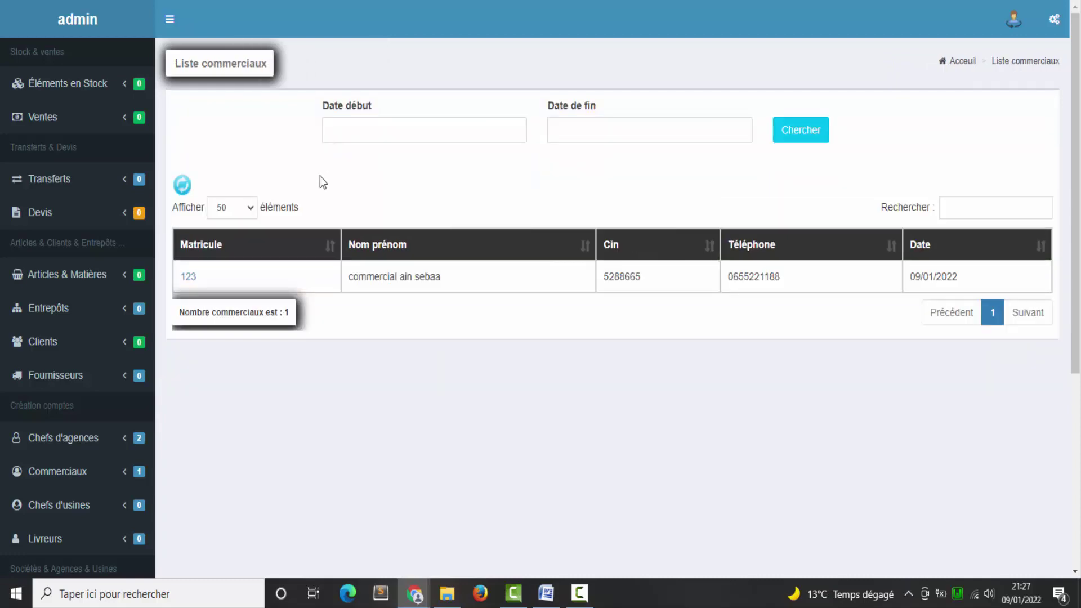
Reopen the rep's detail sheet and choose a file to attach
left_click(188, 279)
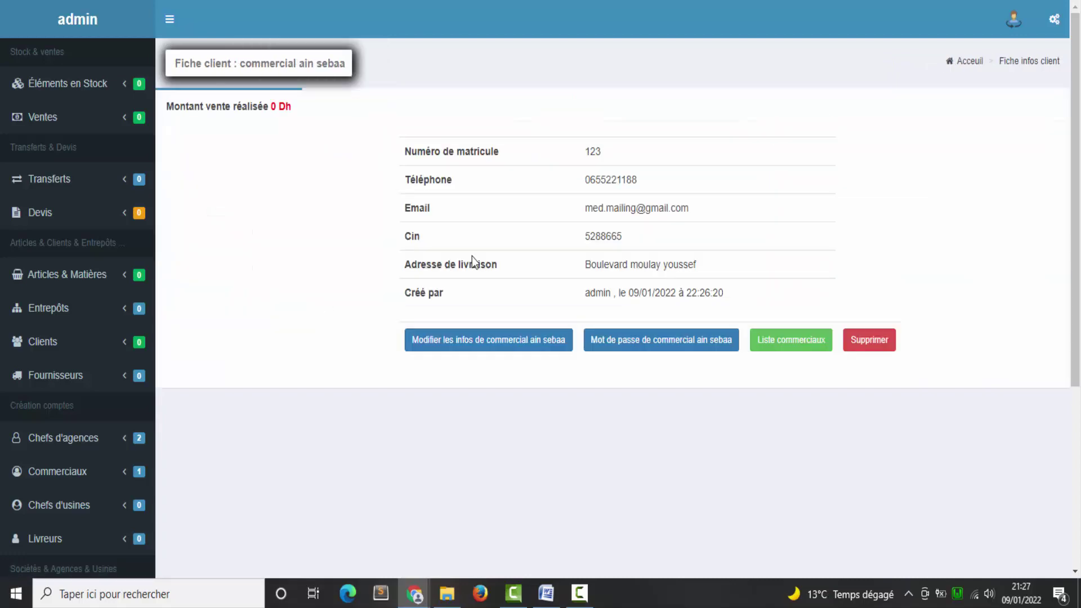
scroll(225, 233, "down", 5)
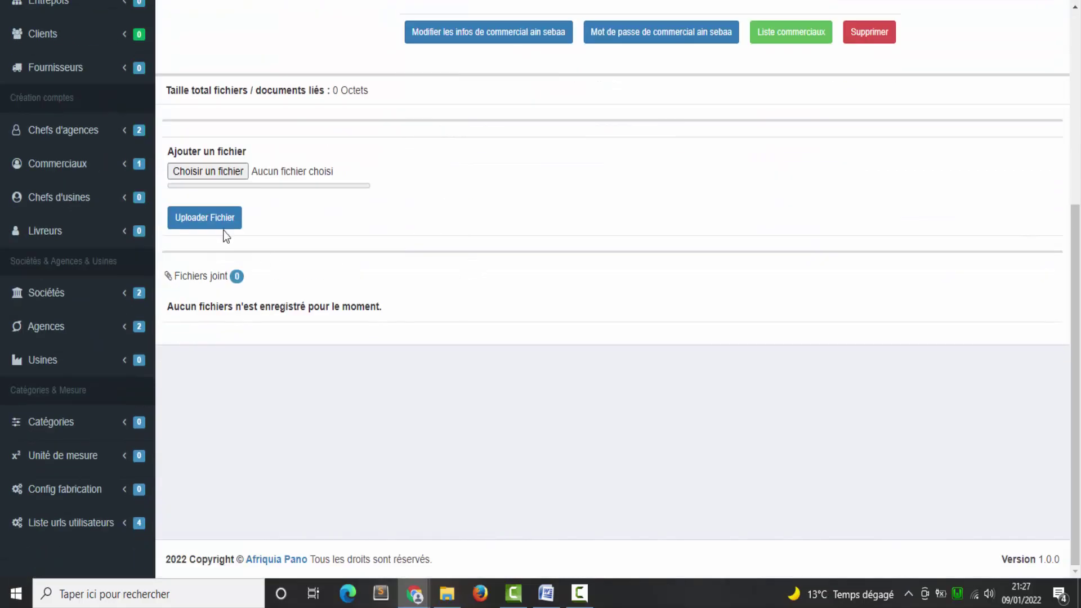
left_click(218, 174)
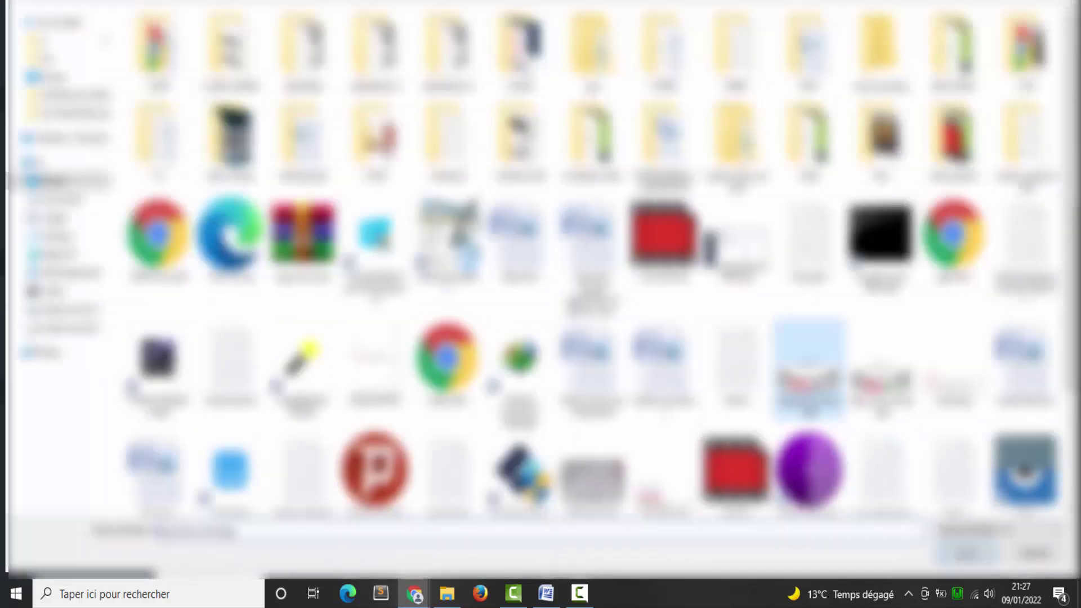
Upload logo_blue_normal.jpg as an attachment to the sales rep
double_click(816, 385)
left_click(205, 217)
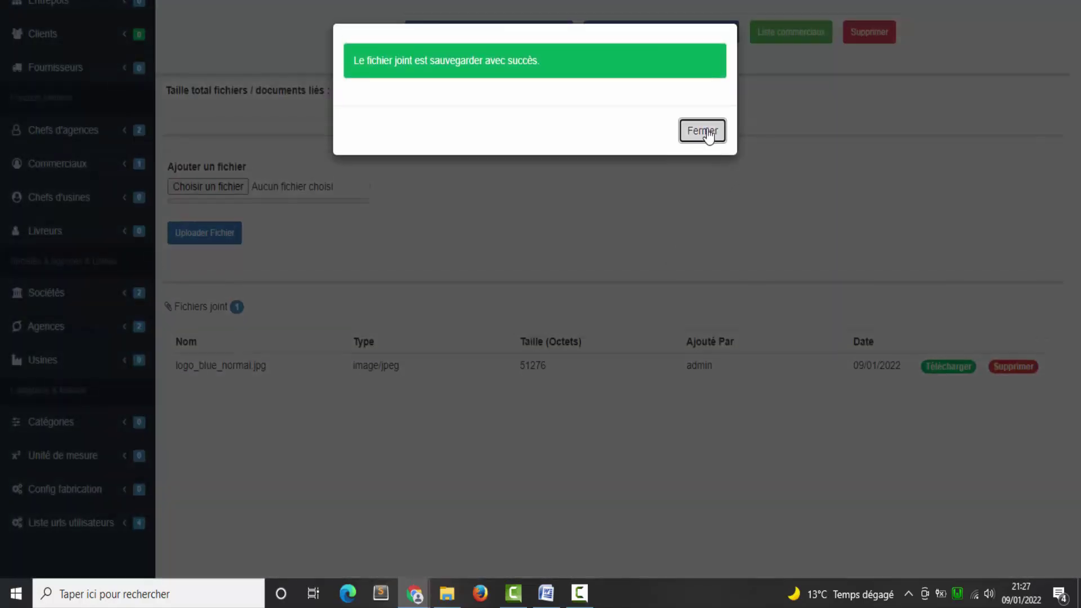
left_click(701, 130)
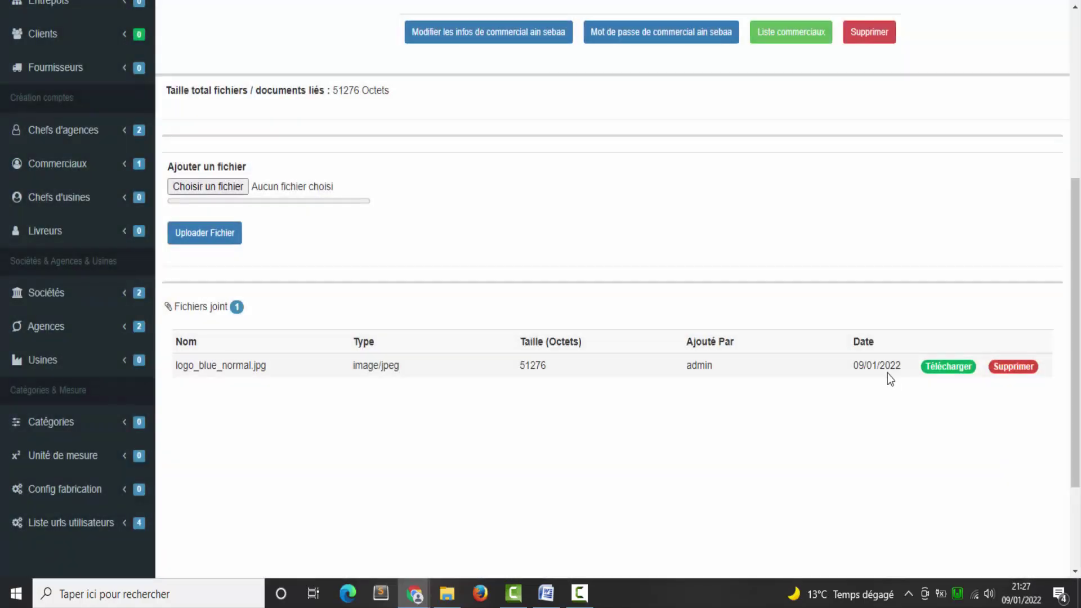
Download the attached logo_blue_normal.jpg, then delete it and confirm
left_click(947, 367)
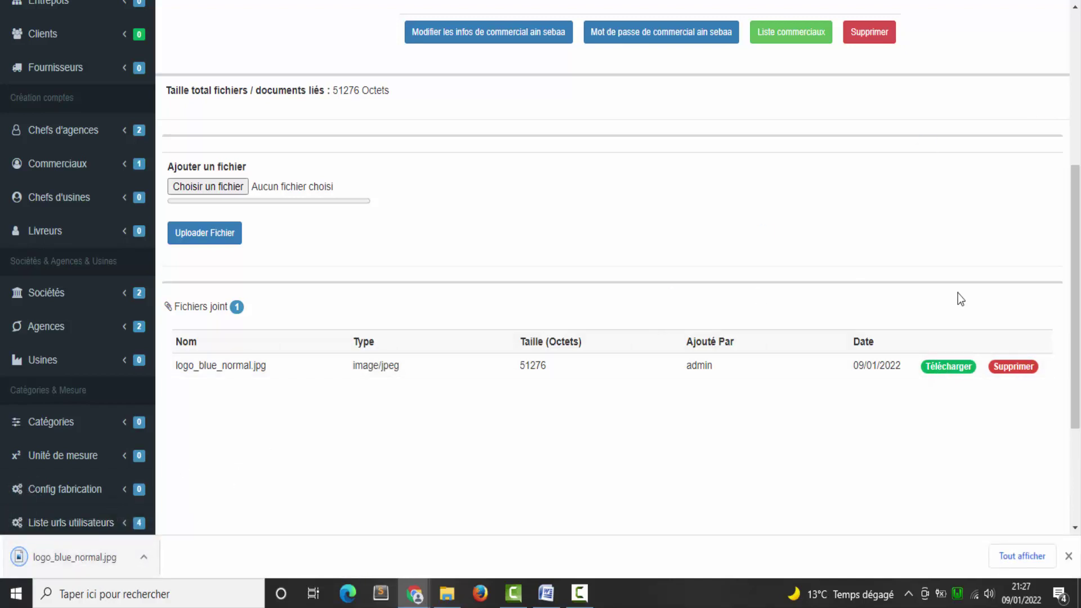
left_click(1008, 366)
left_click(699, 135)
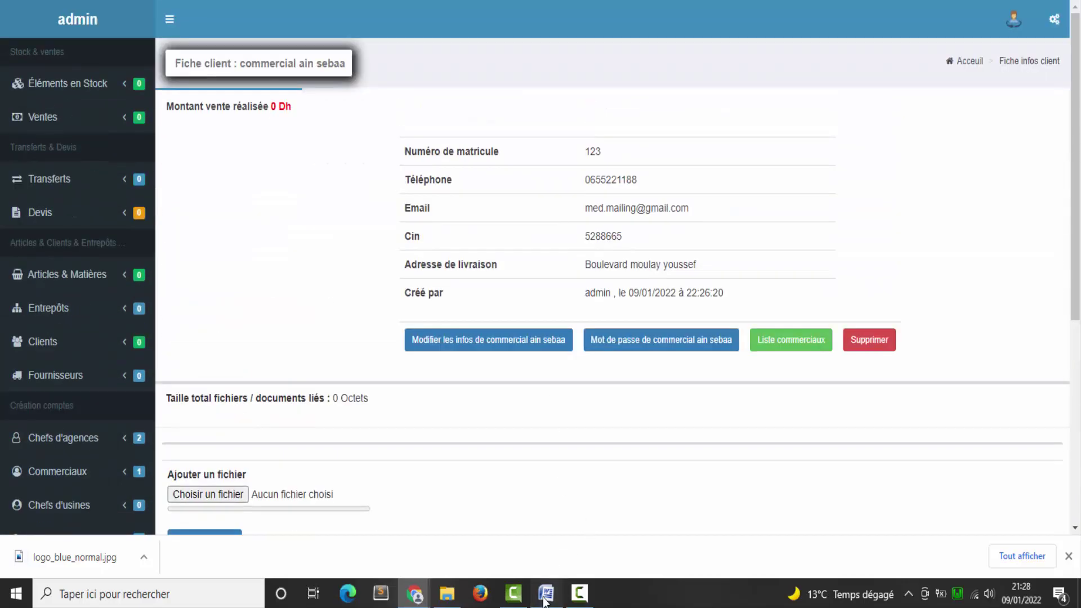
left_click(546, 594)
left_click(330, 270)
Delete the section from its heading through the Suppression line, plus the leftover blank lines
left_click_drag(303, 192, 456, 353)
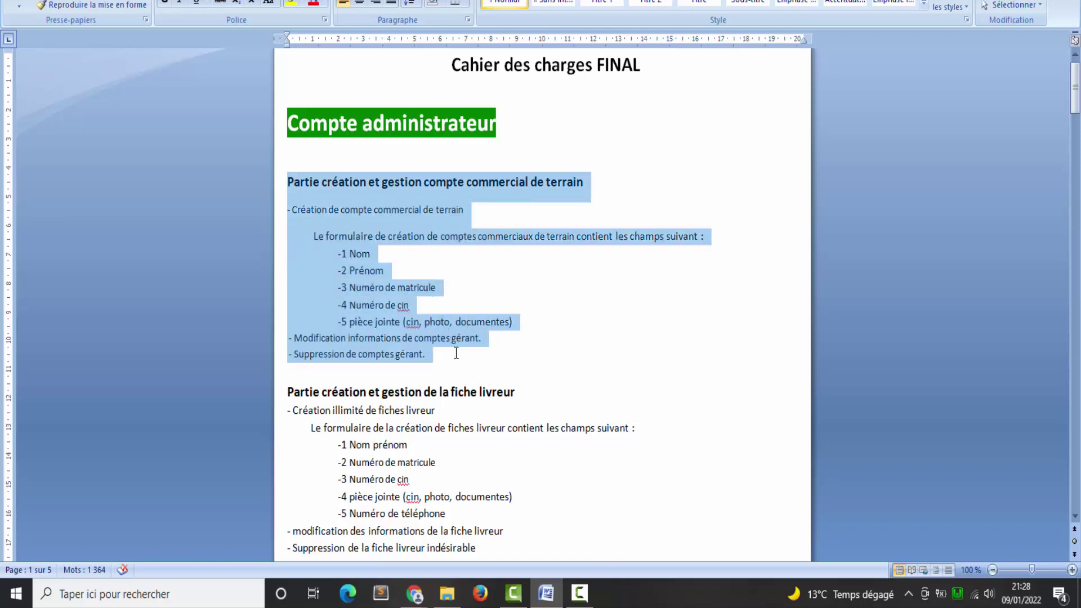
key("Delete")
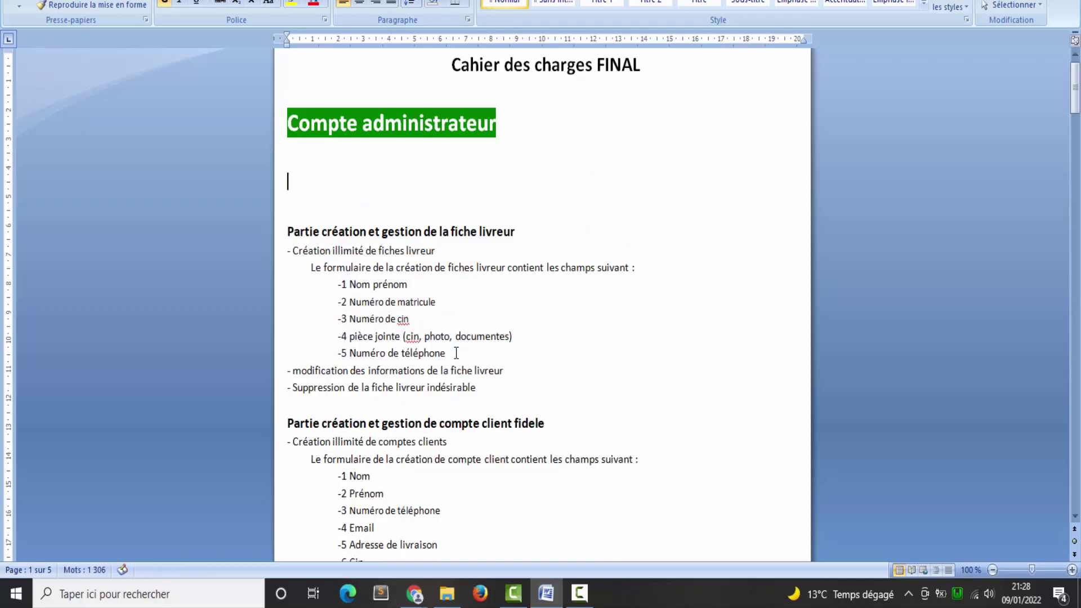
key("Delete")
key("Delete")
key("Delete")
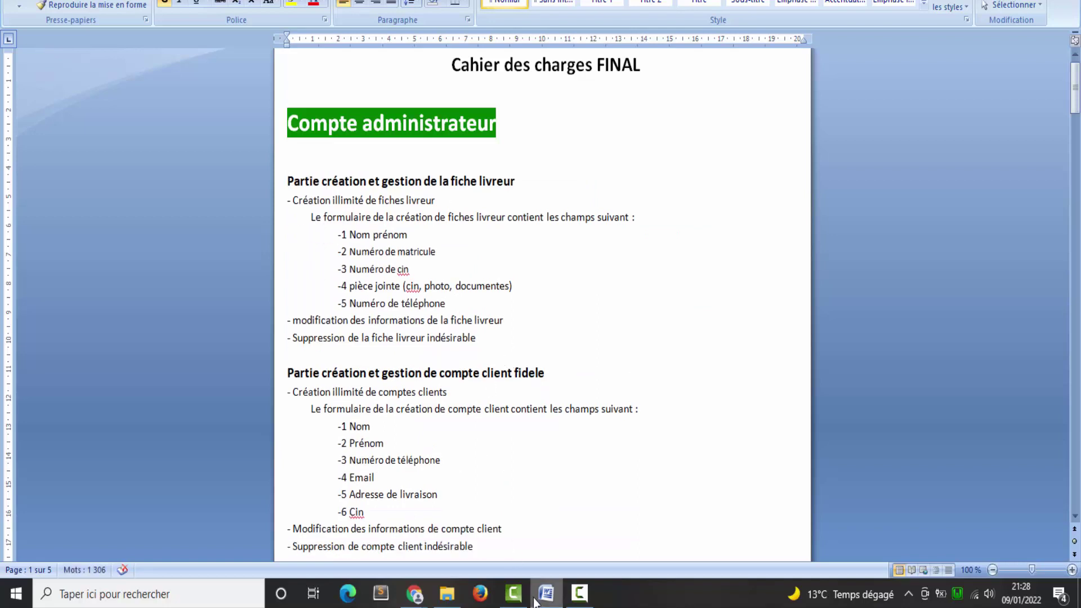
Select the sales rep login URL from the user login URLs list
mouse_move(419, 592)
left_click(323, 512)
scroll(78, 317, "down", 3)
scroll(78, 317, "down", 3)
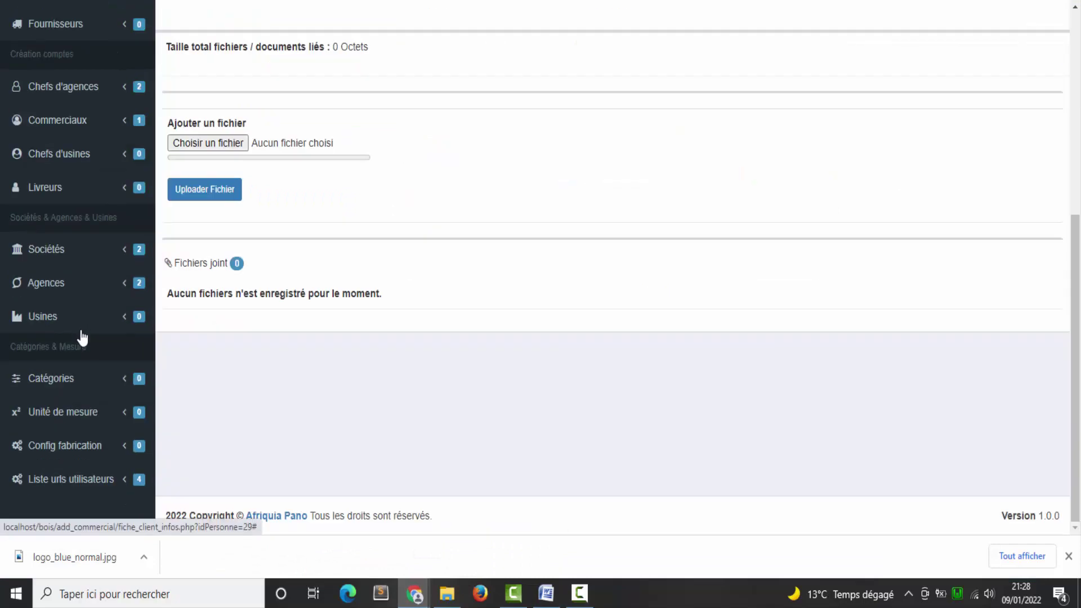
left_click(76, 479)
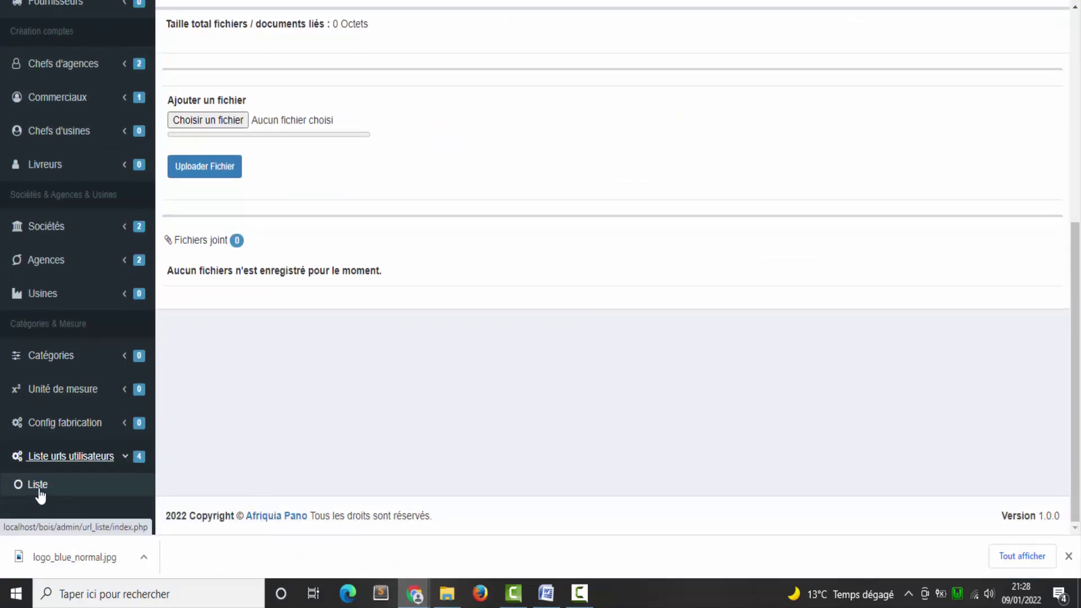
left_click(39, 490)
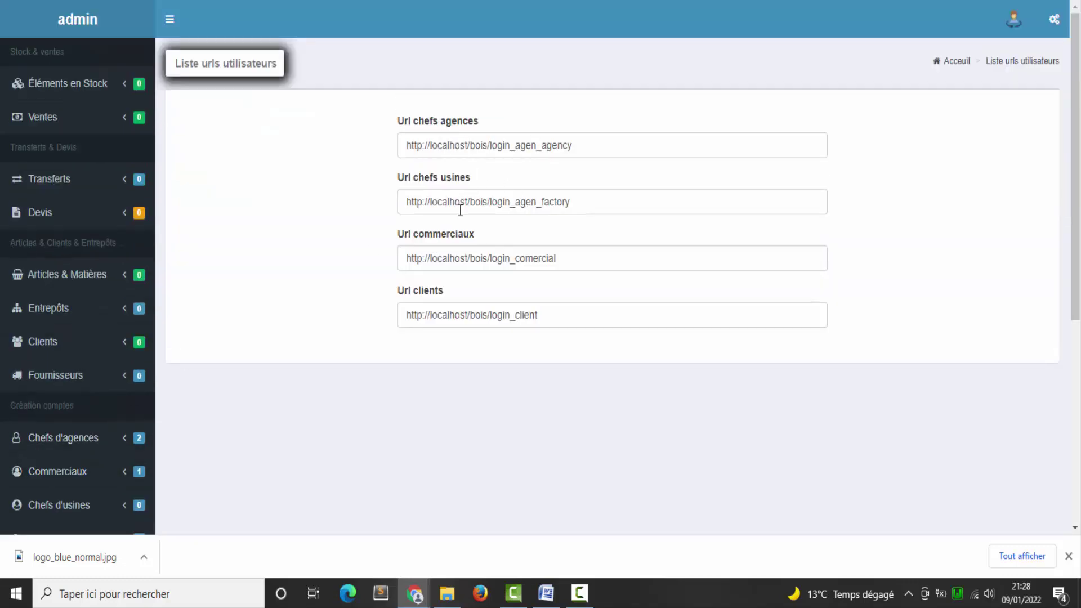
left_click_drag(561, 258, 403, 264)
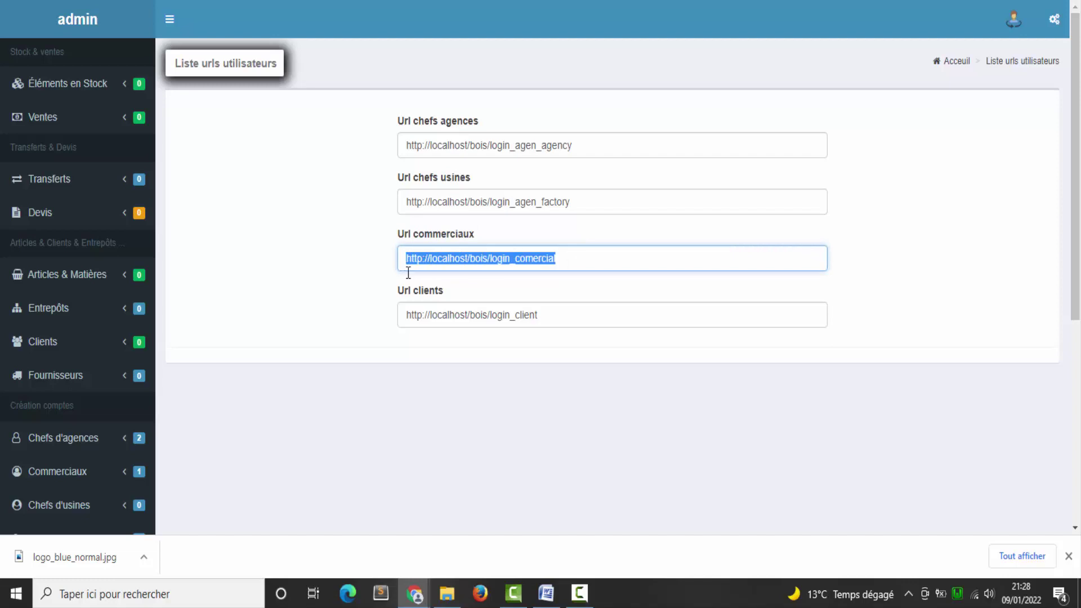
In the other Chrome window, log out and load the sales rep login page
left_click(415, 594)
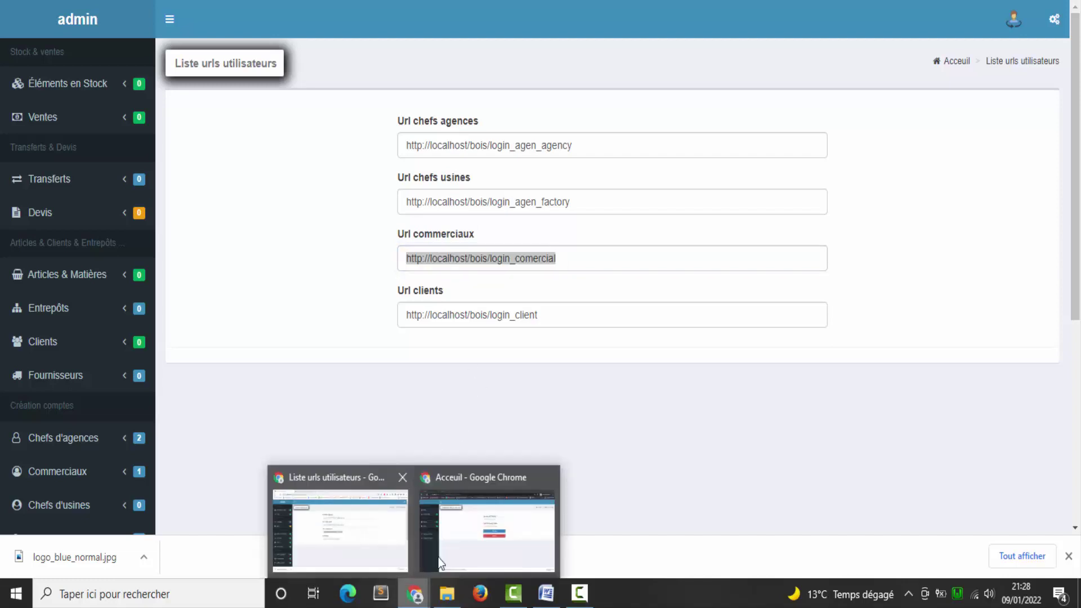
left_click(450, 532)
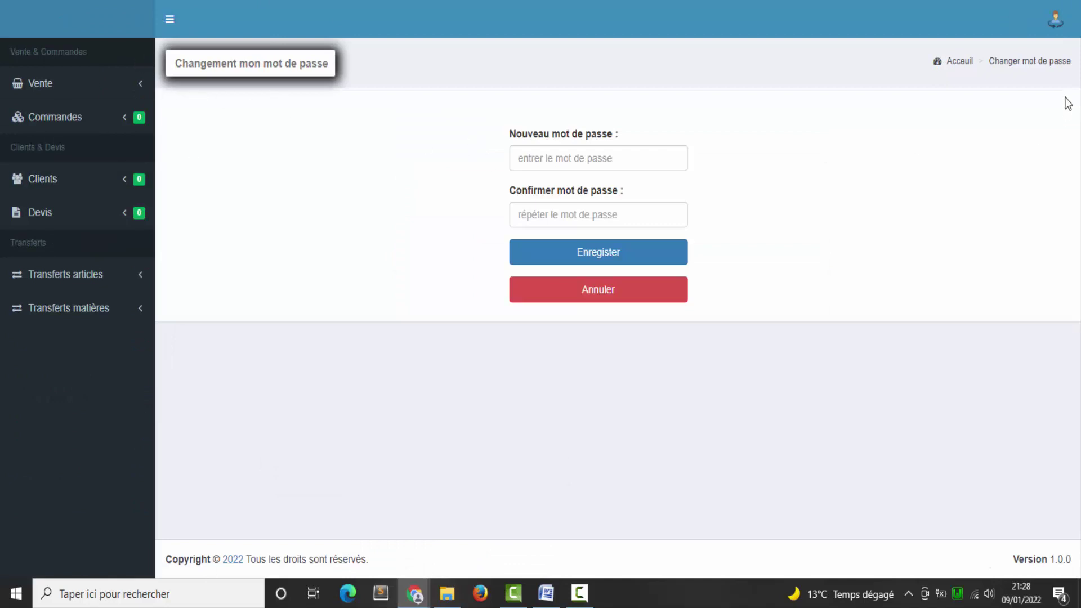
left_click(1055, 19)
left_click(1036, 210)
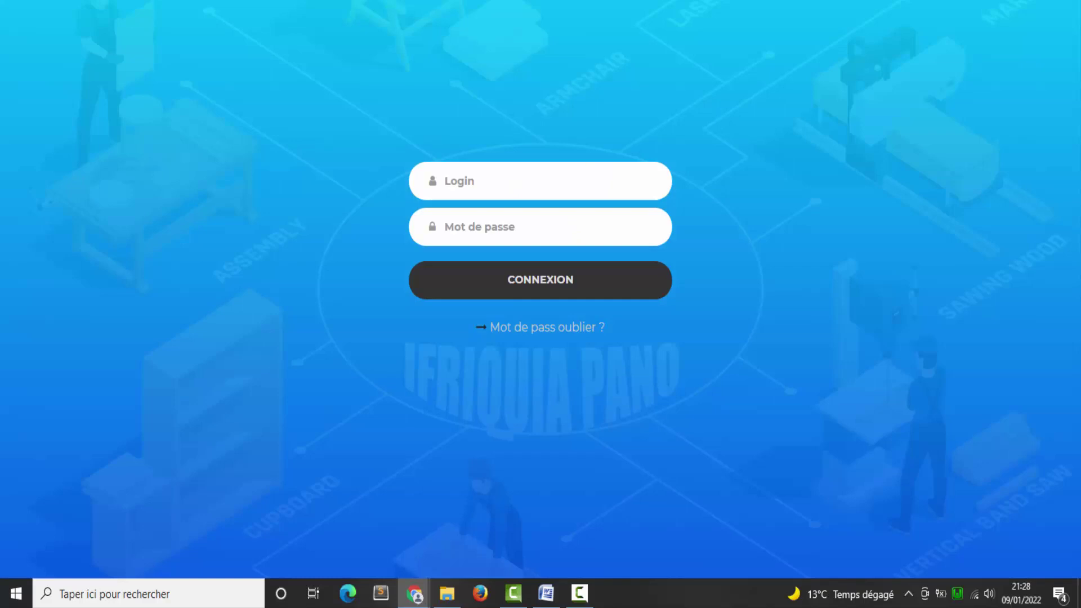
key("ctrl+l")
key("Return")
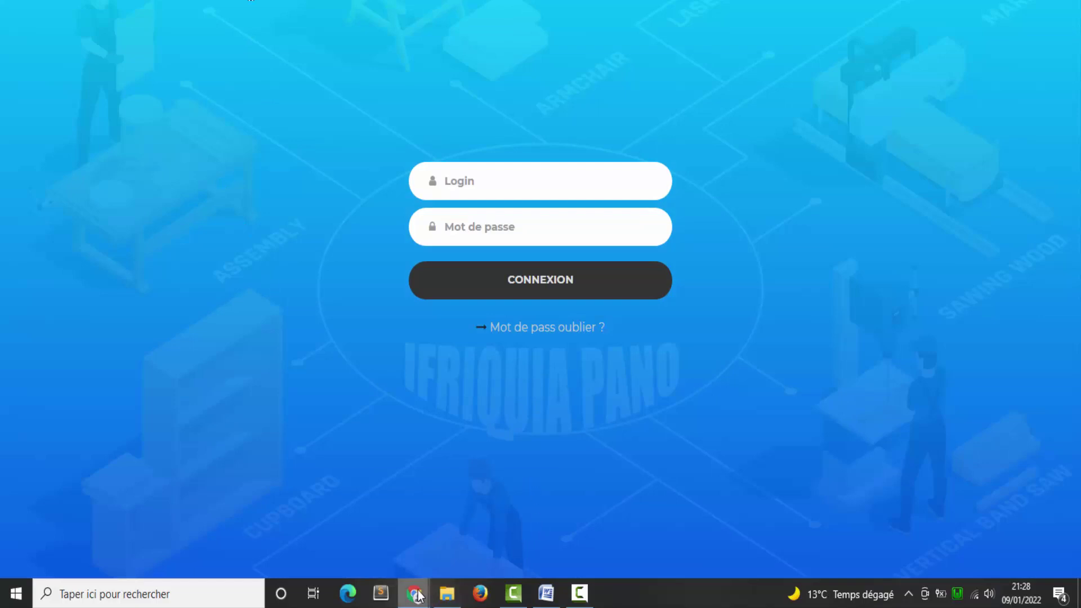
In the admin's Liste commerciaux, copy the name commercial ain sebaa
mouse_move(415, 593)
left_click(357, 556)
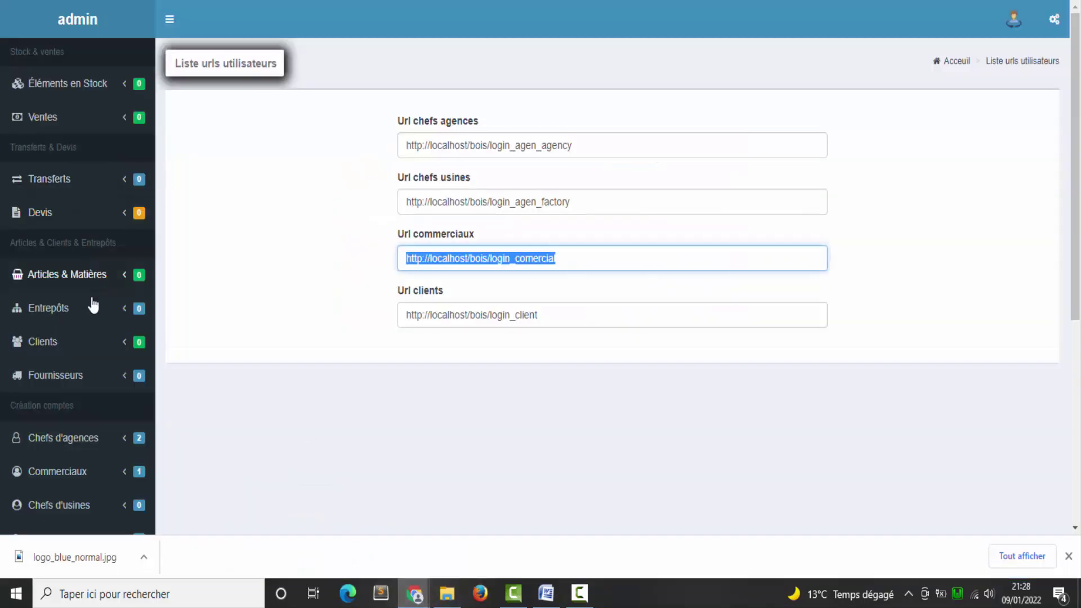
scroll(90, 295, "down", 3)
left_click(79, 320)
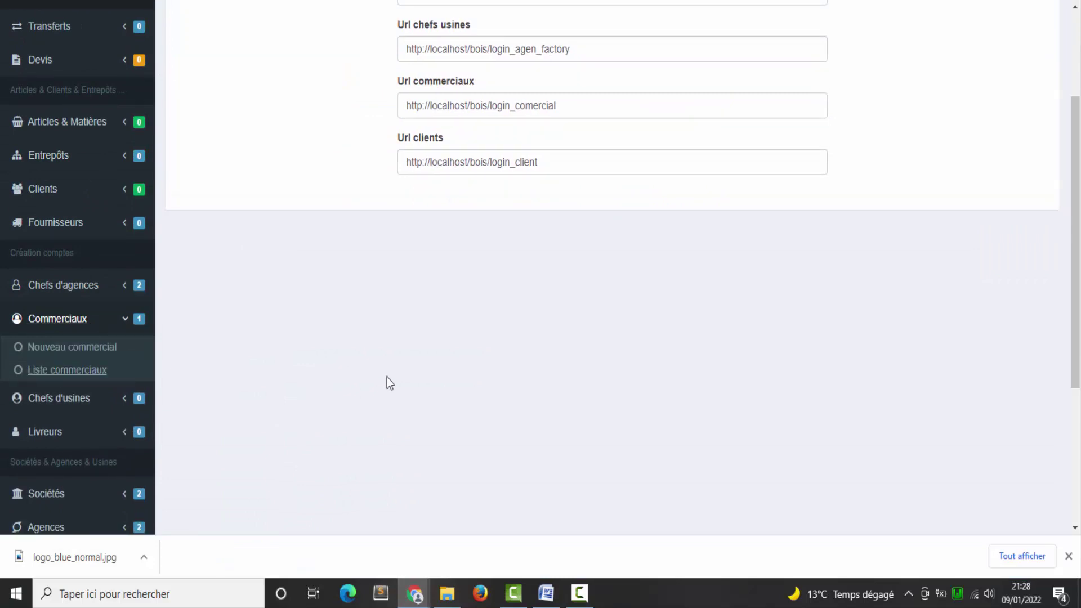
left_click_drag(439, 279, 357, 278)
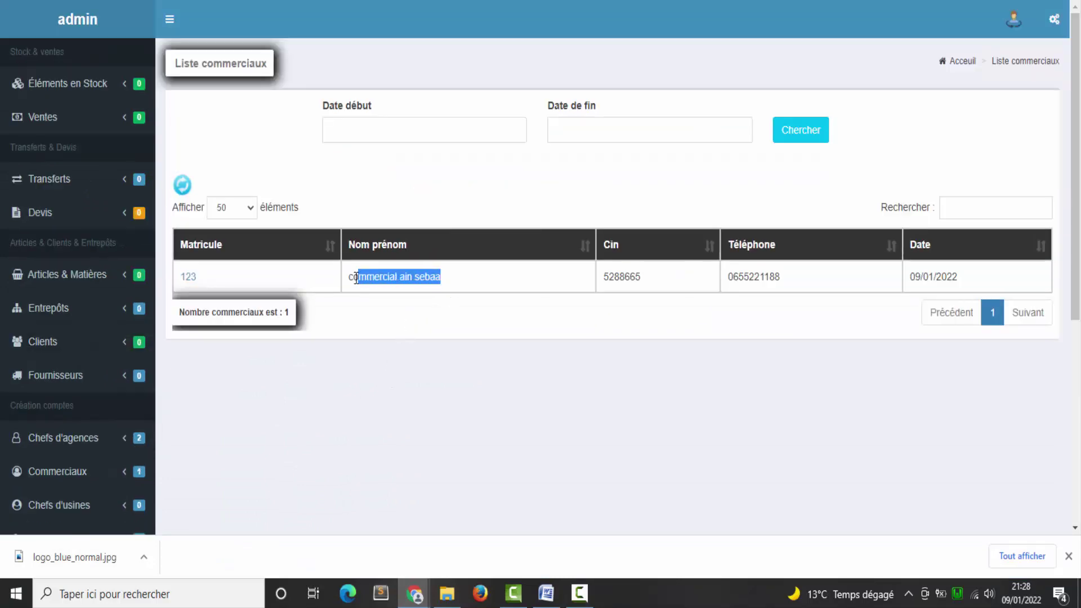
right_click(383, 278)
left_click(415, 295)
Log in as the sales rep with the pasted name as Login and the account password
left_click(415, 594)
left_click(506, 547)
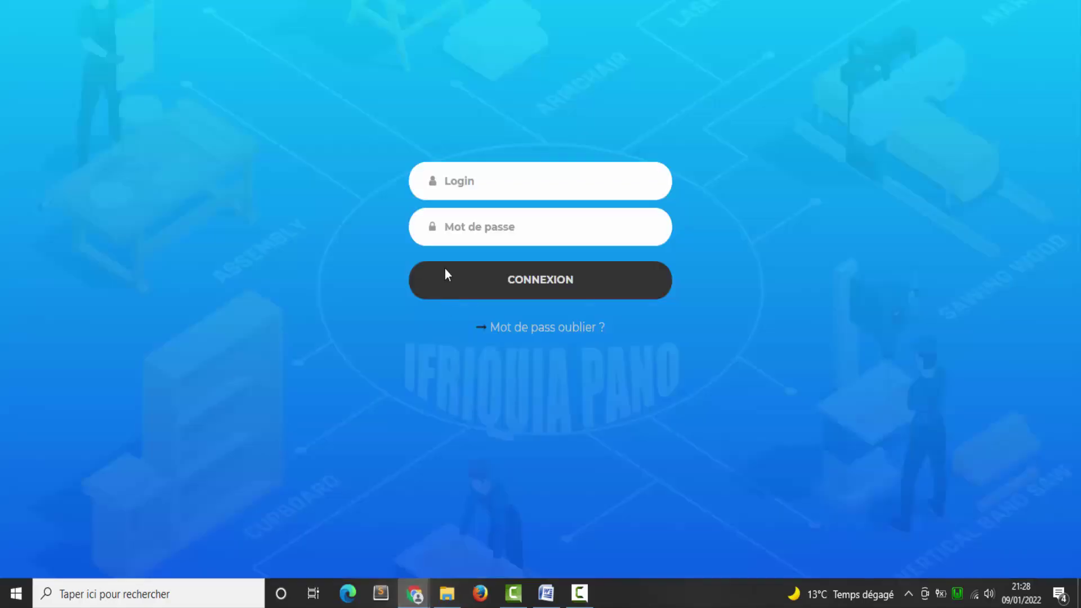
right_click(466, 191)
left_click(511, 310)
left_click(466, 231)
type("•••••")
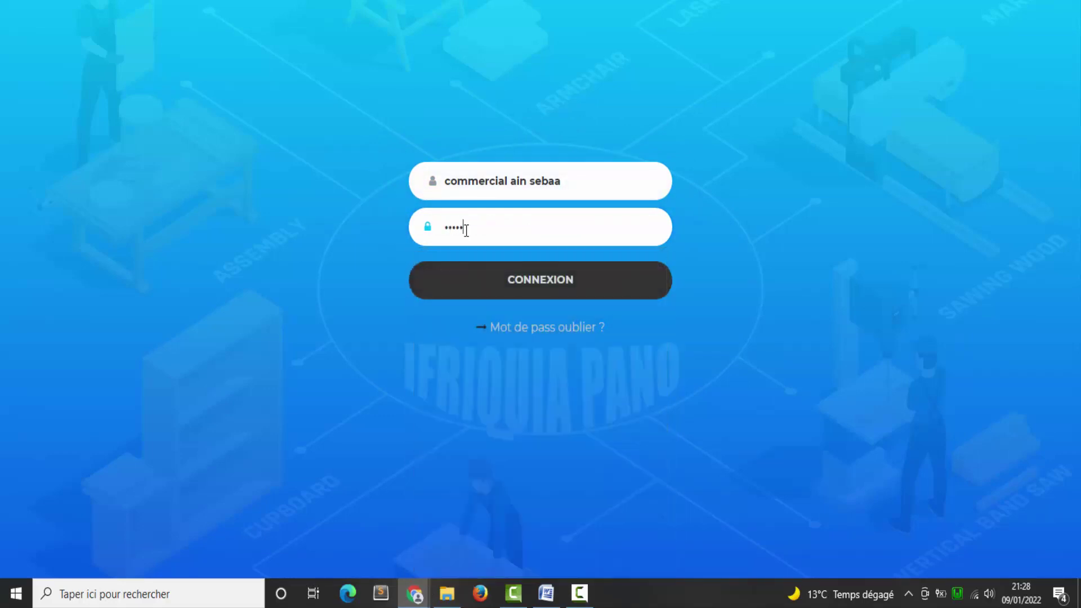
left_click(485, 265)
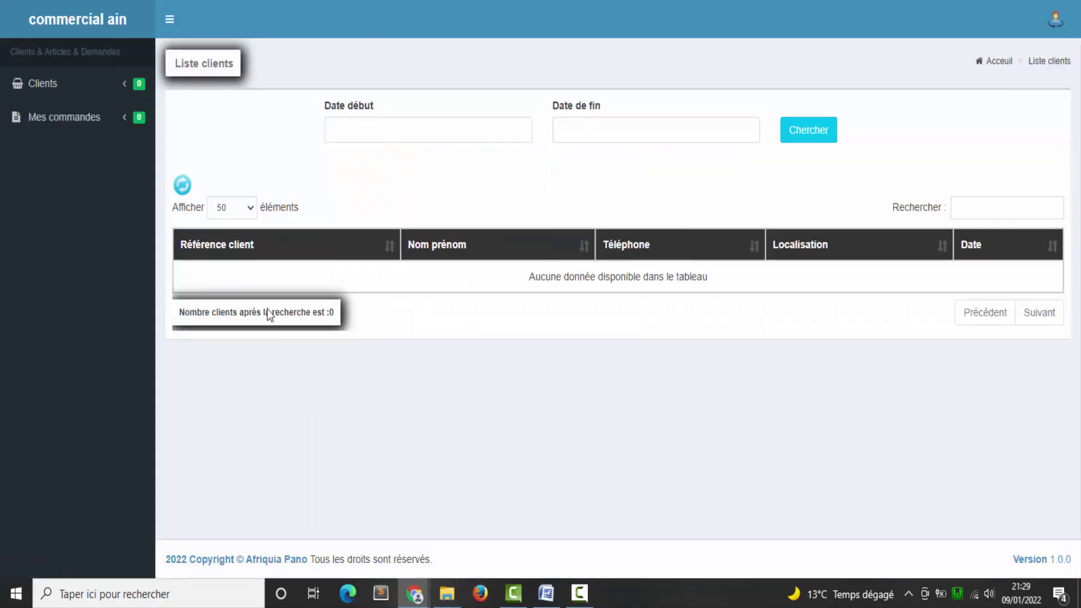
Look over the rep's client and order pages, then return to the admin window
left_click(64, 88)
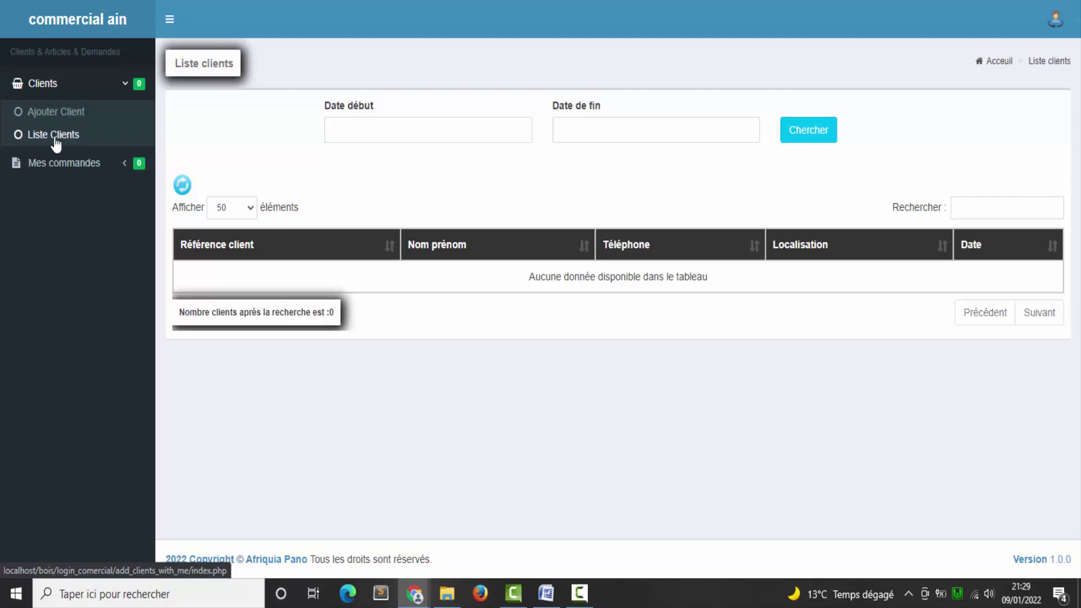
left_click(65, 162)
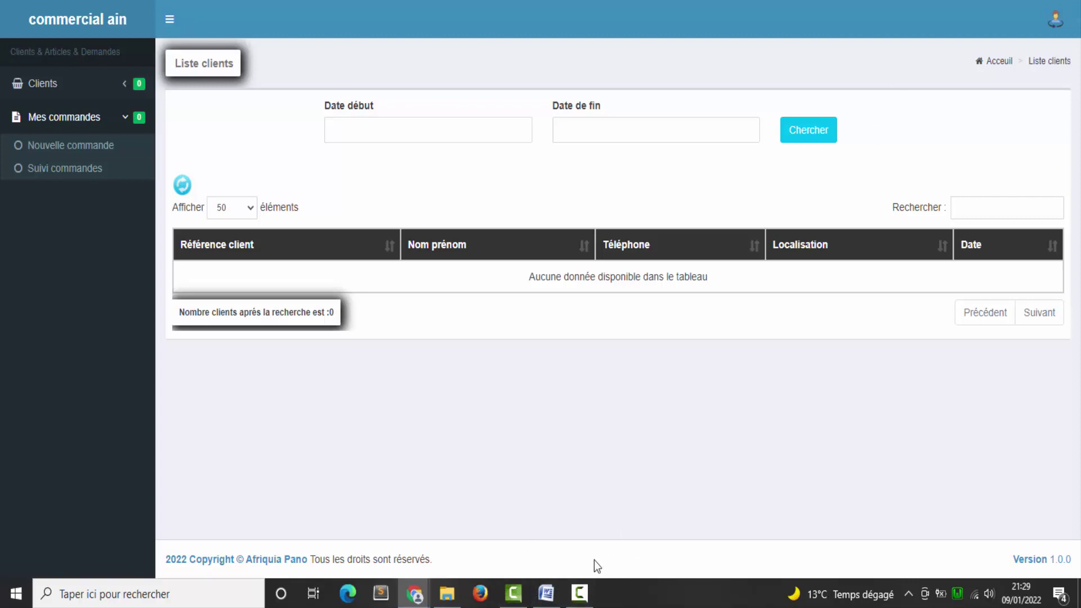
mouse_move(415, 593)
left_click(364, 532)
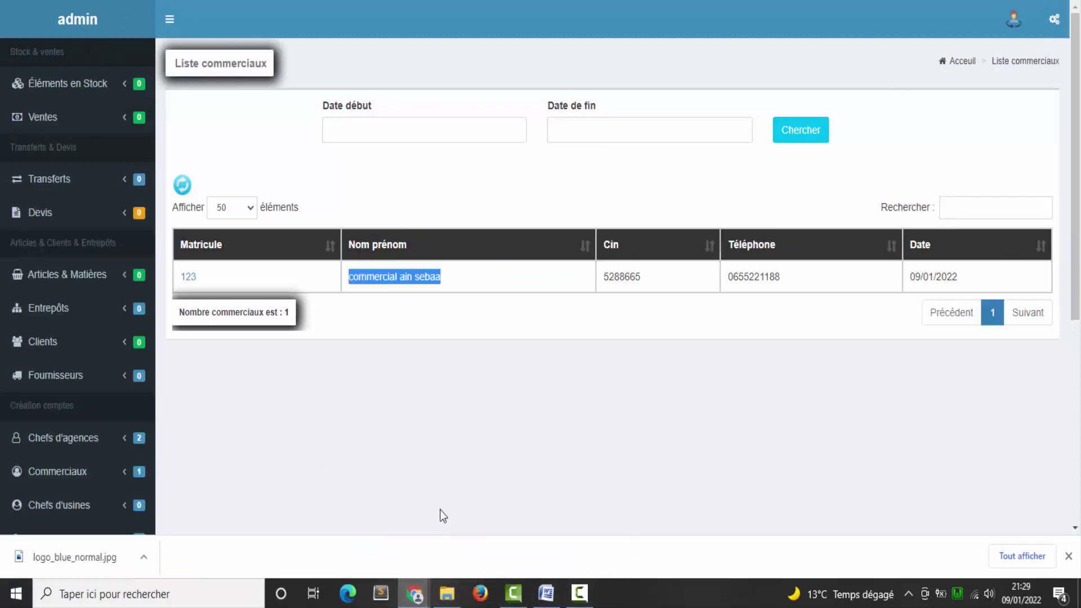
left_click(545, 589)
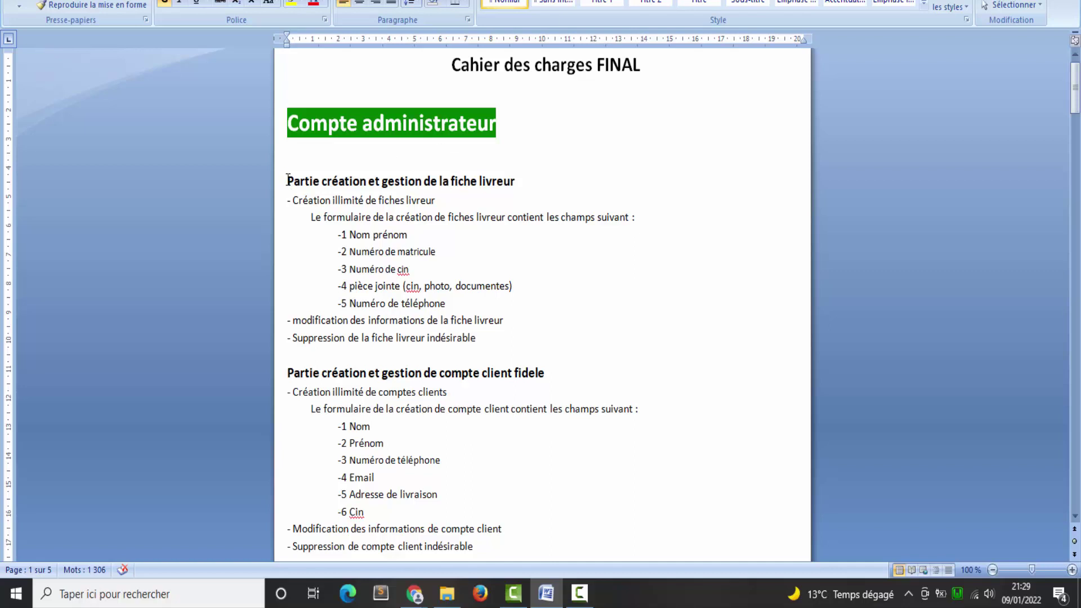
left_click_drag(297, 178, 516, 337)
left_click(414, 593)
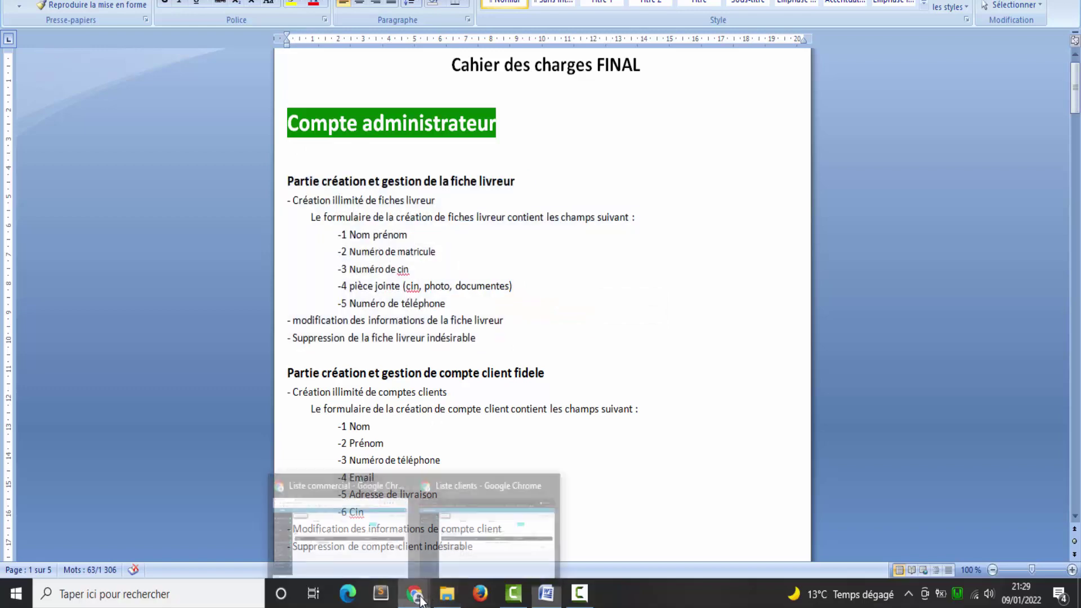
left_click(357, 564)
scroll(18, 228, "down", 5)
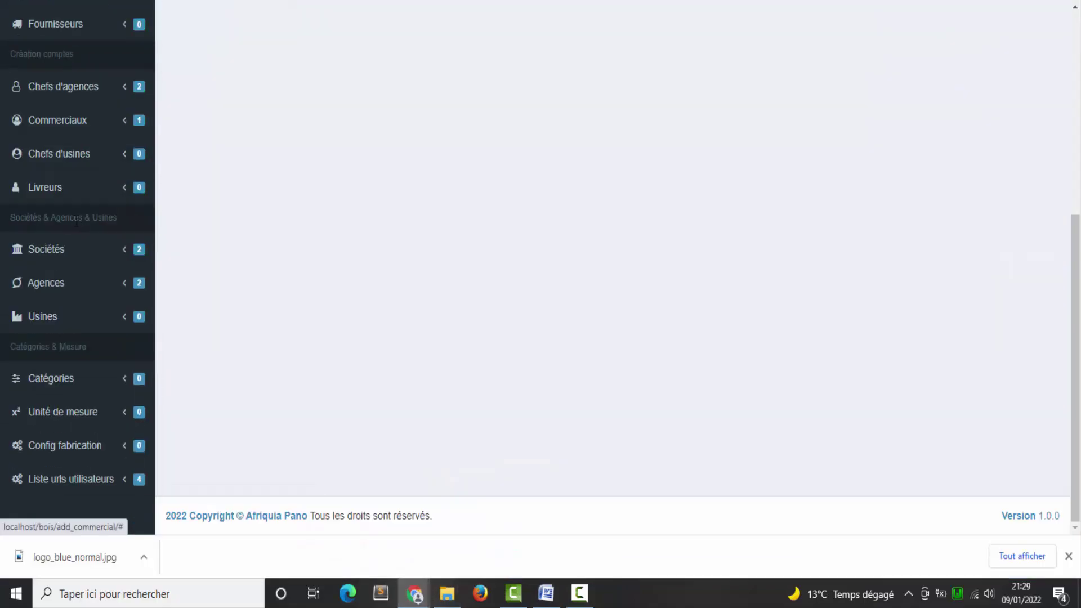
Register delivery driver 'livreur centre ville' with matricule 123, phone, autofilled e-mail and CIN, then save
left_click(73, 187)
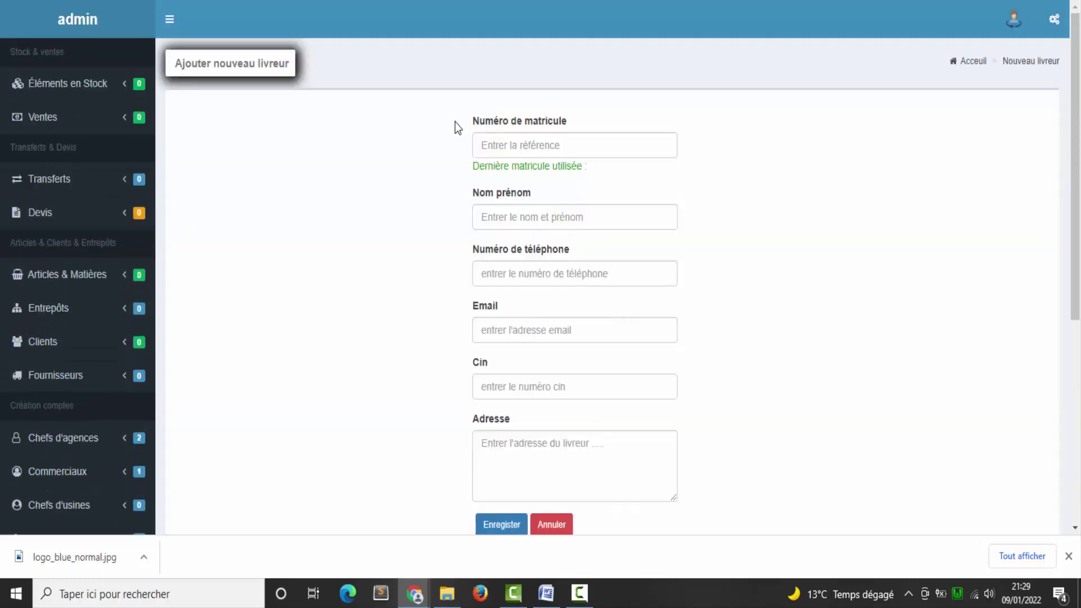
left_click(481, 144)
type("123")
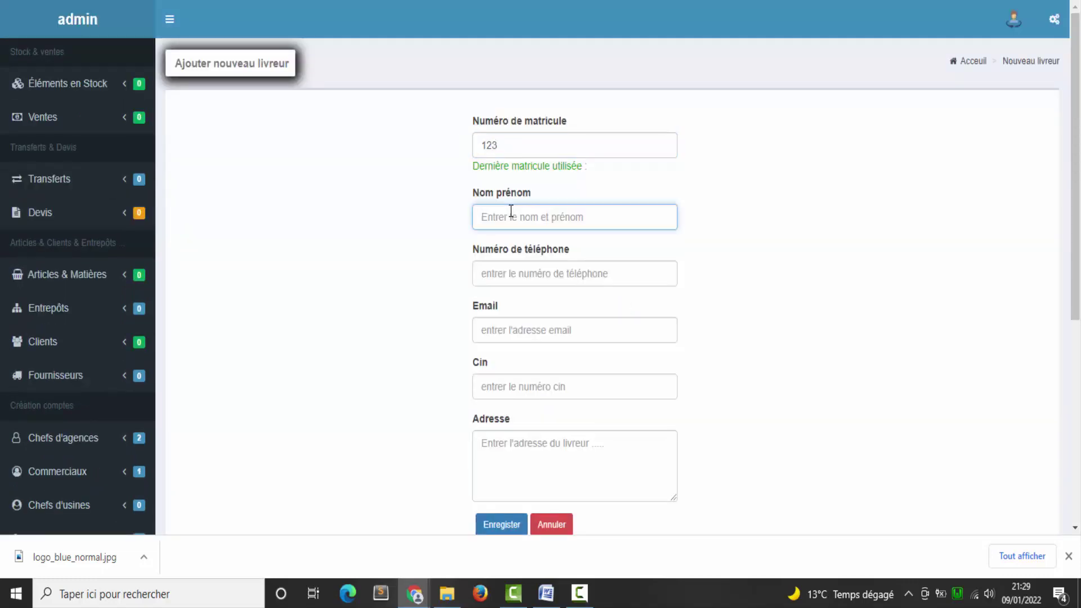
type("livreur centre ville")
left_click(514, 273)
type("065588321")
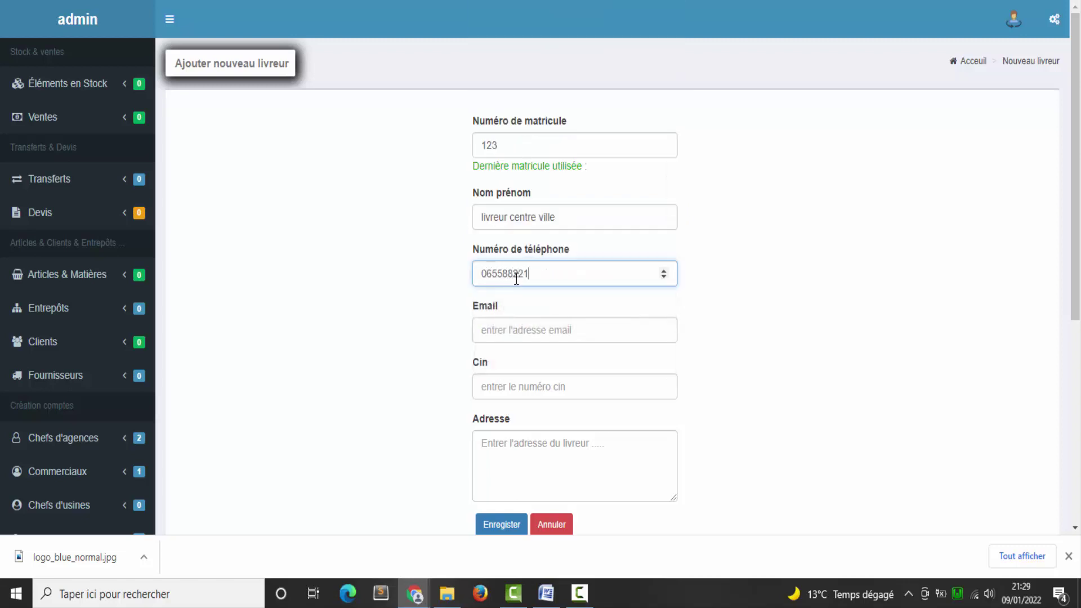
left_click(497, 338)
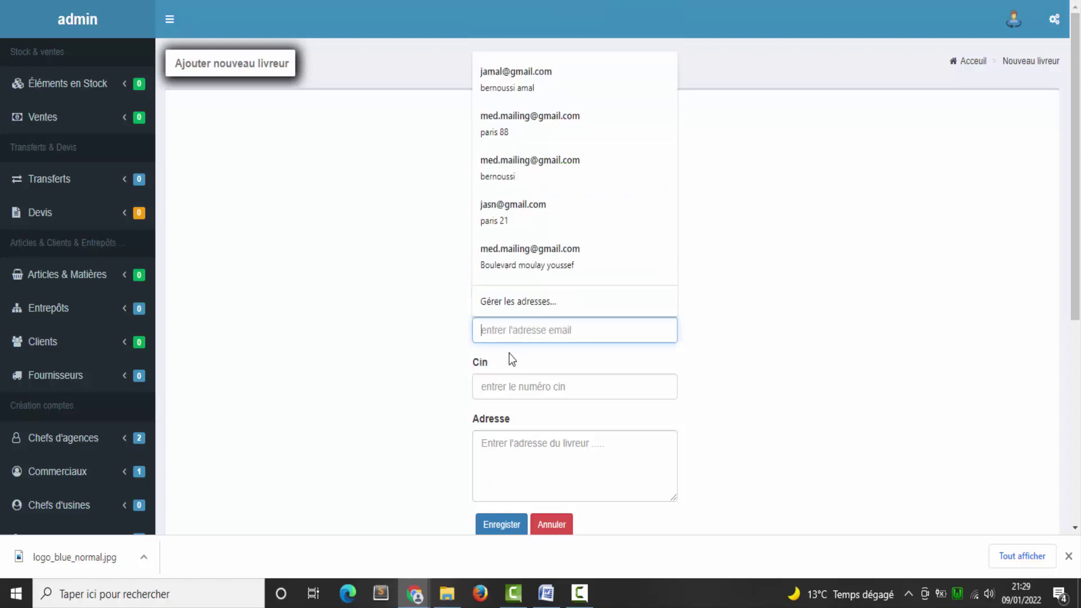
left_click(539, 258)
left_click(528, 393)
type("6464")
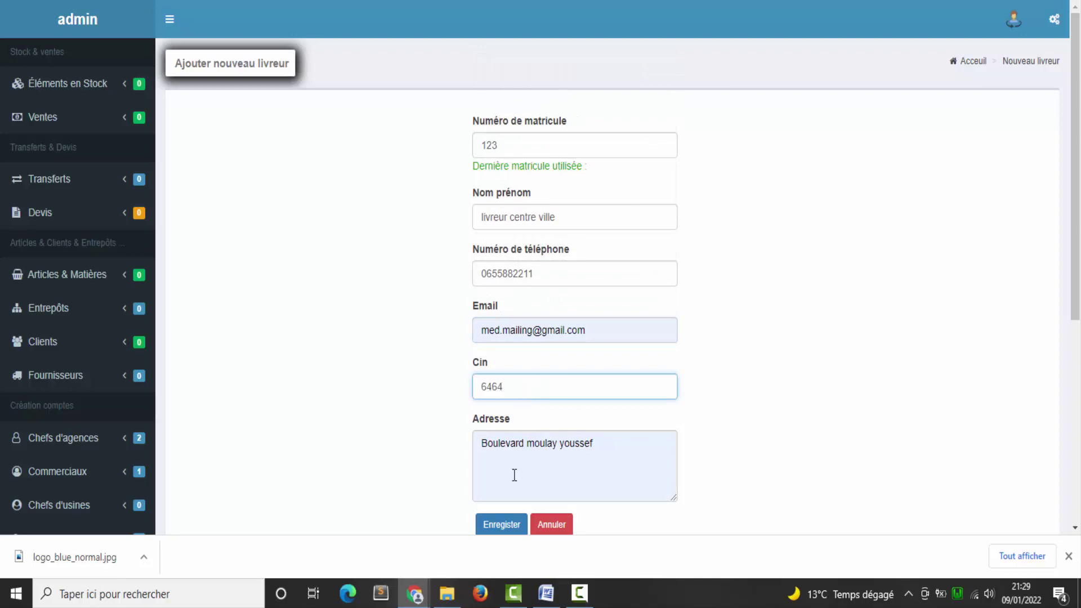
left_click(500, 527)
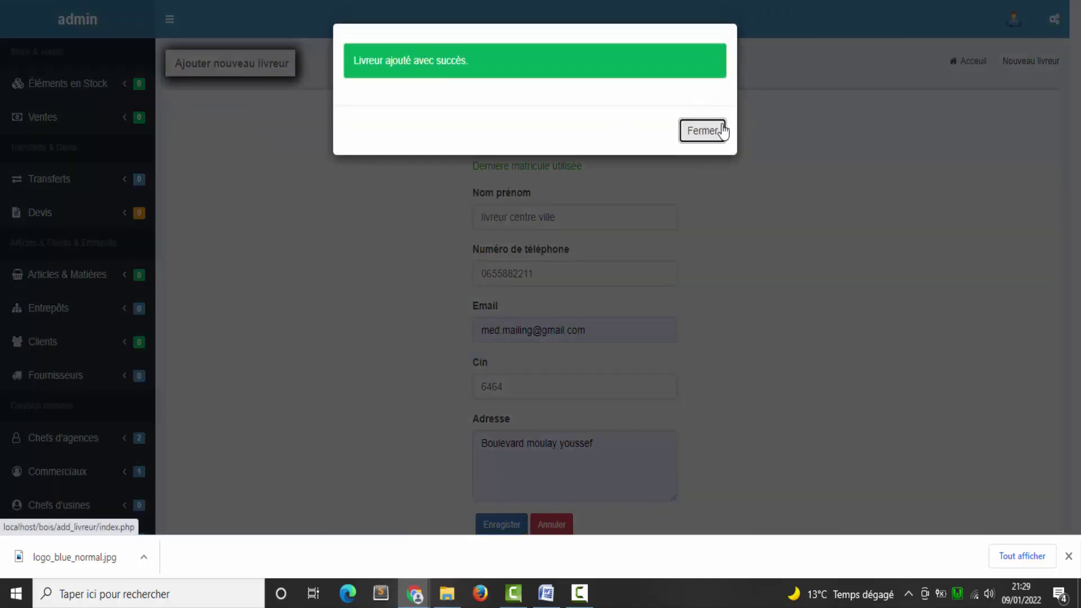
left_click(703, 131)
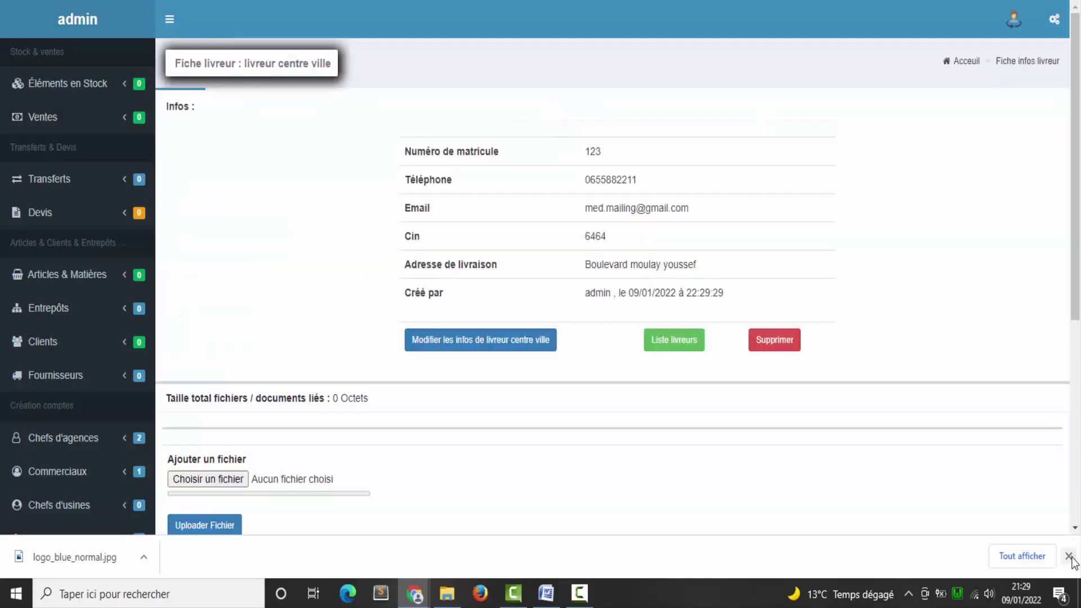
Upload fb_log.txt as an attachment on the driver's record
left_click(1068, 557)
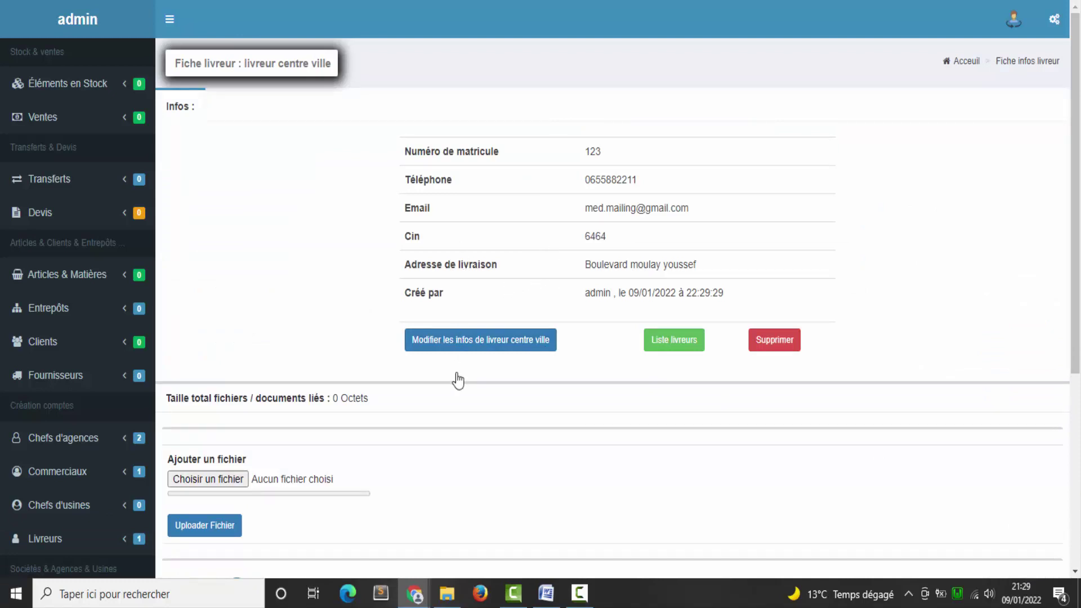
left_click(546, 593)
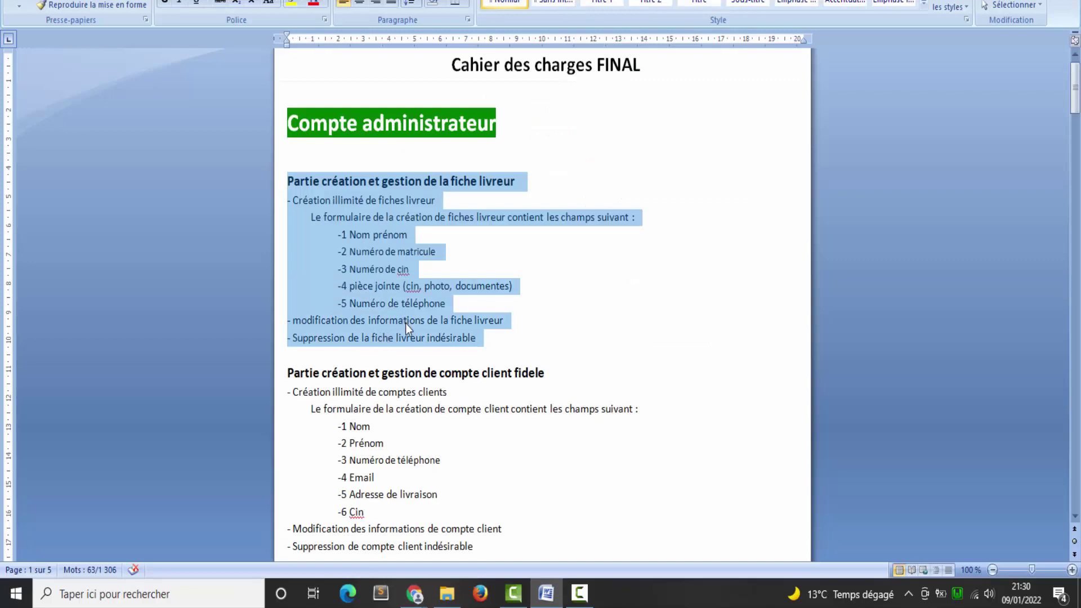
key("alt+Tab")
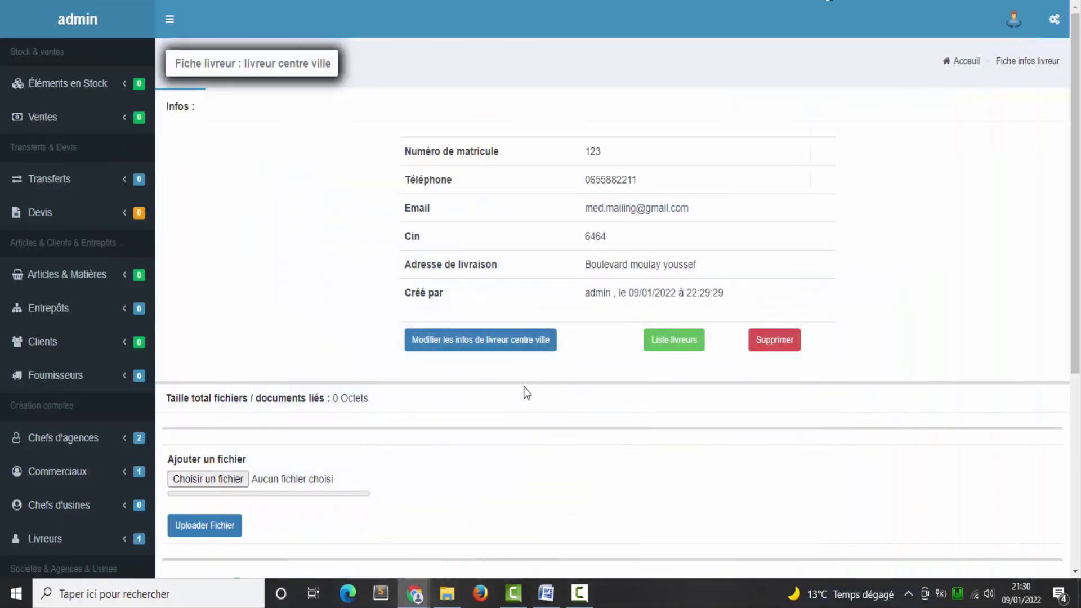
left_click(485, 345)
scroll(420, 308, "down", 5)
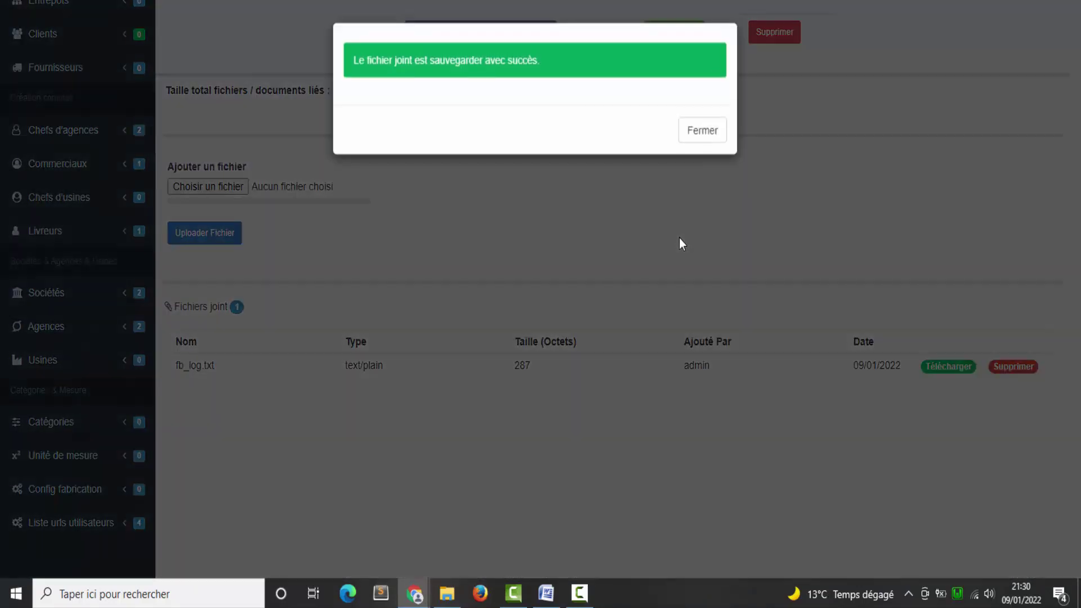
left_click(703, 131)
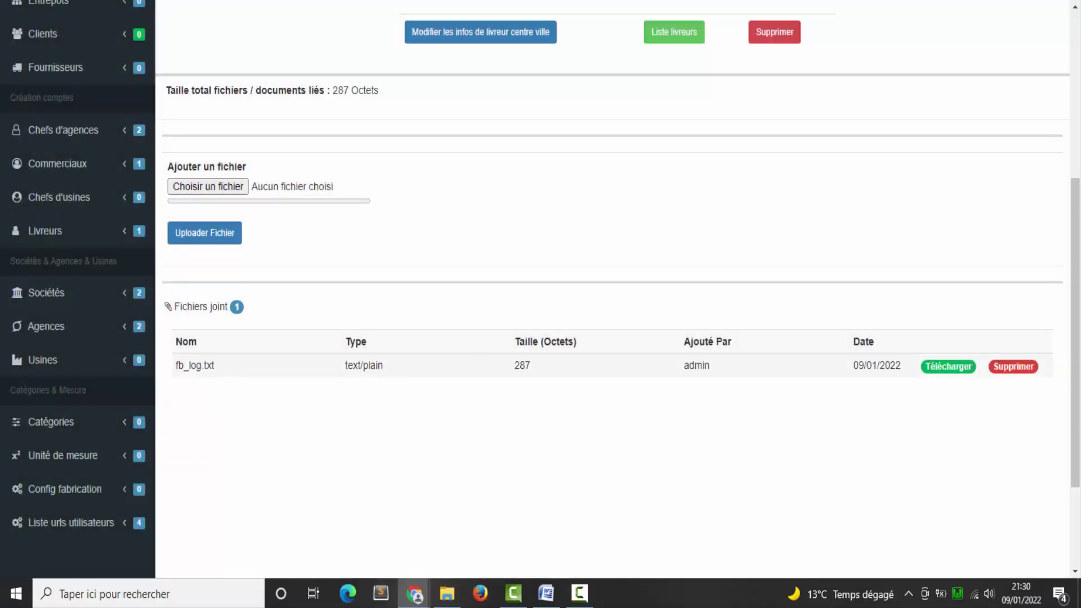
Delete the fb_log.txt attachment and return to the Word specification
left_click(1014, 367)
left_click(690, 132)
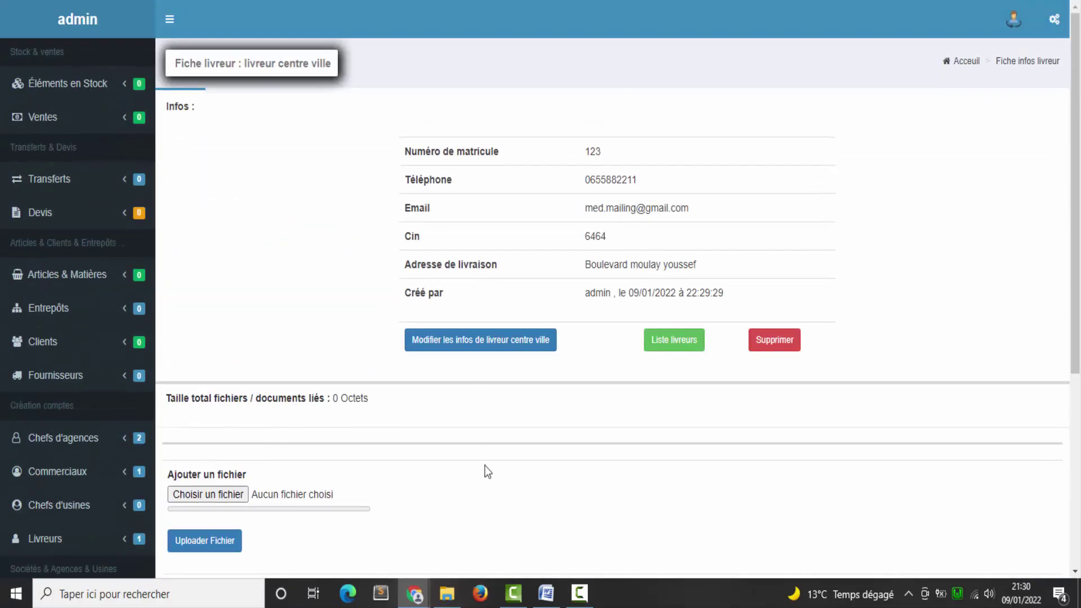
left_click(554, 596)
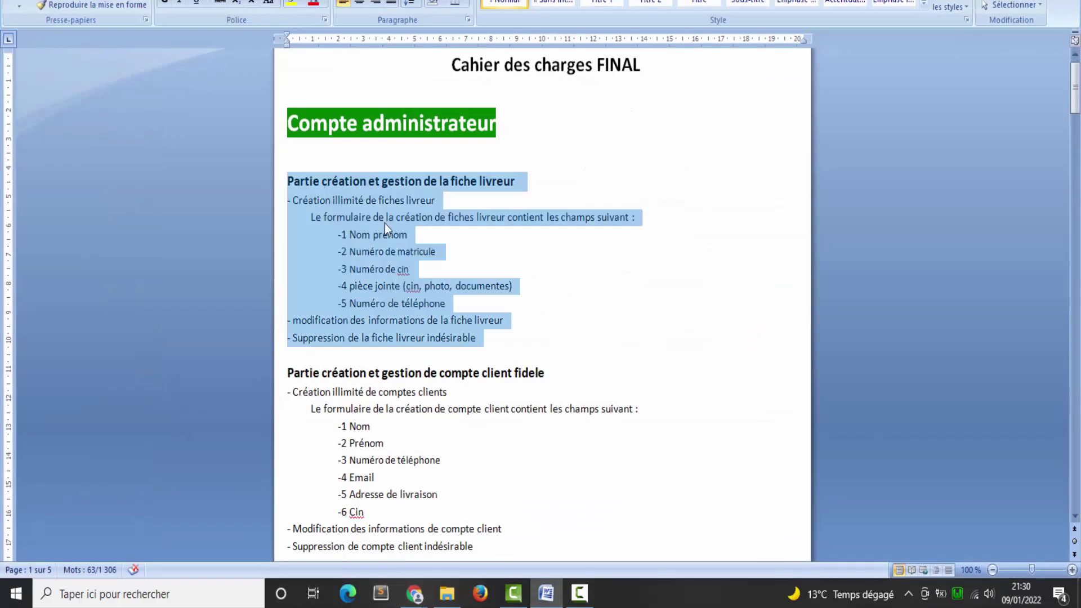
Delete the fiche livreur section from the spec and select the client fidele block
key("Delete")
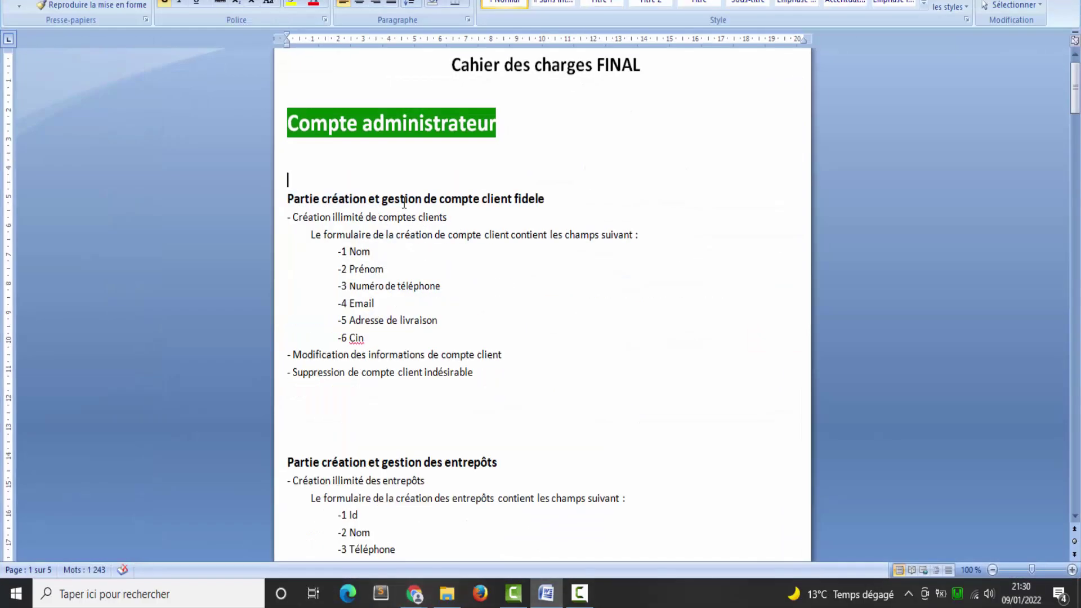
left_click_drag(300, 181, 531, 365)
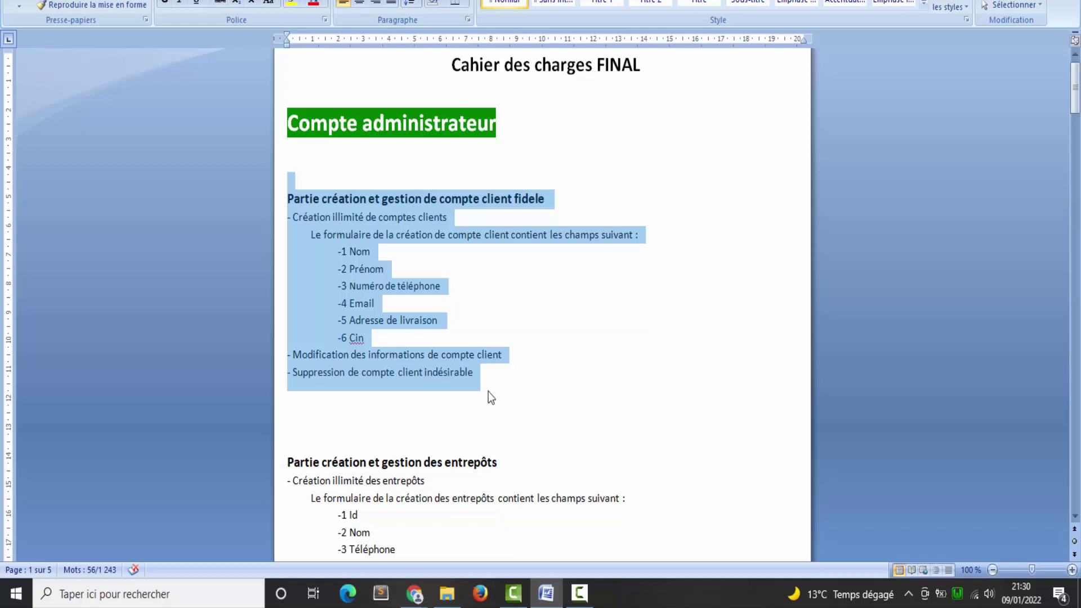
mouse_move(415, 600)
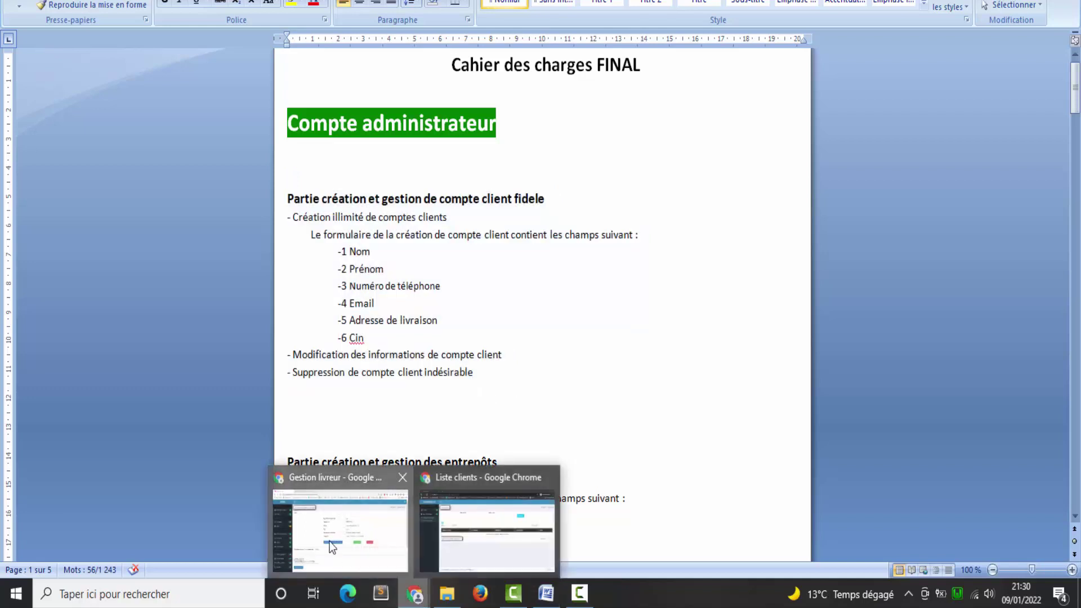
left_click(340, 529)
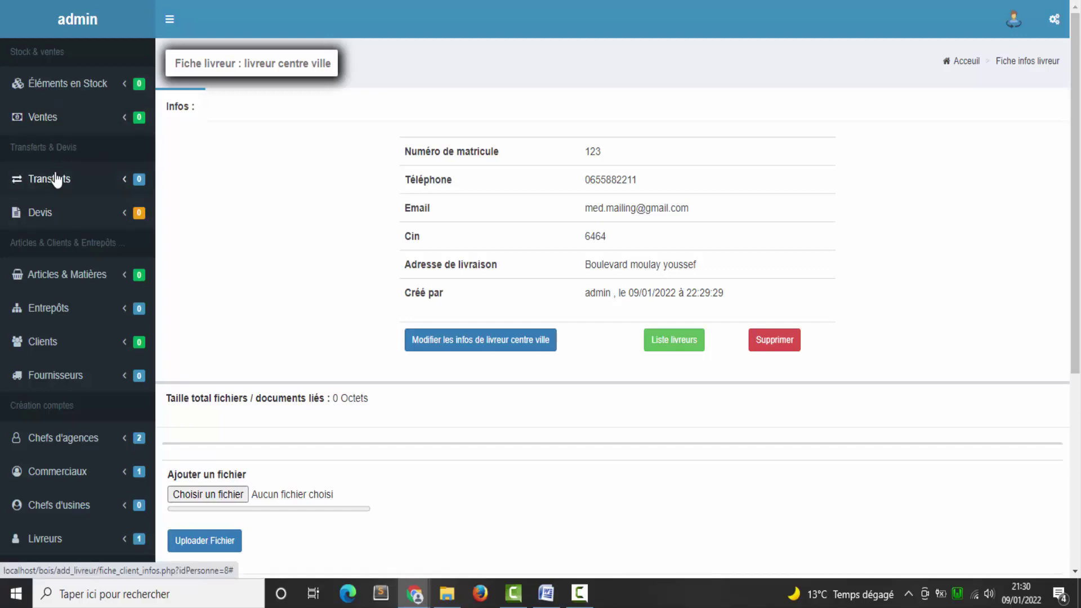
Start a new client with reference 123, the client's full name and phone number
left_click(41, 342)
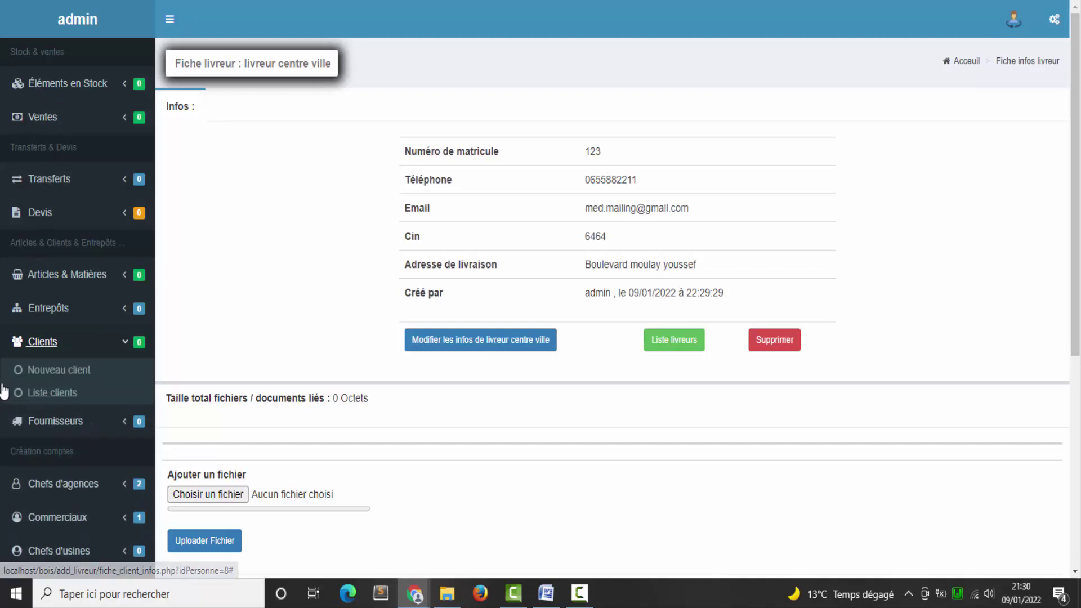
left_click(45, 374)
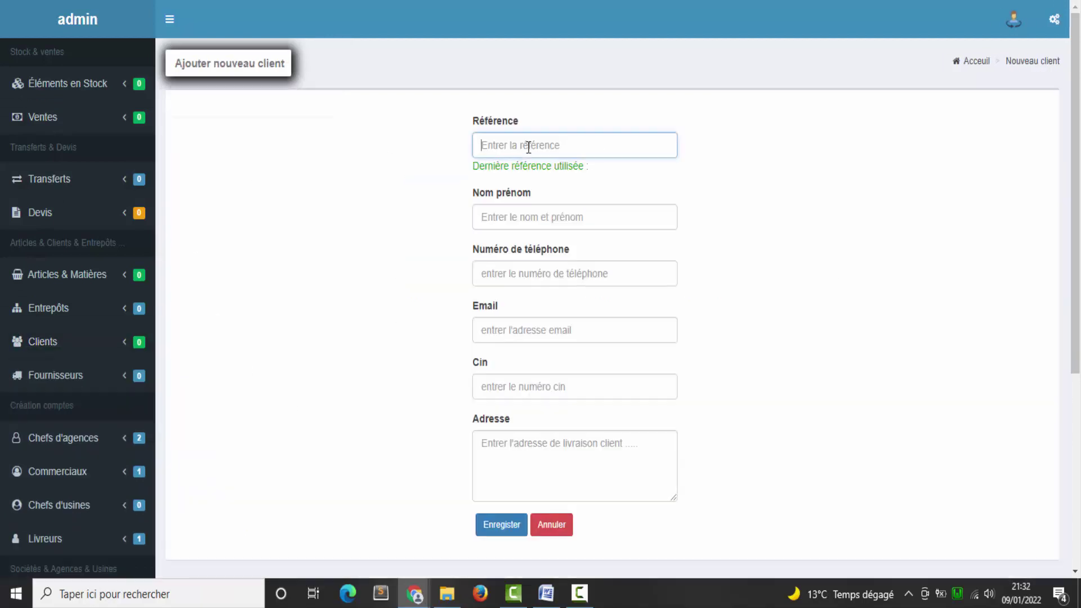
type("123")
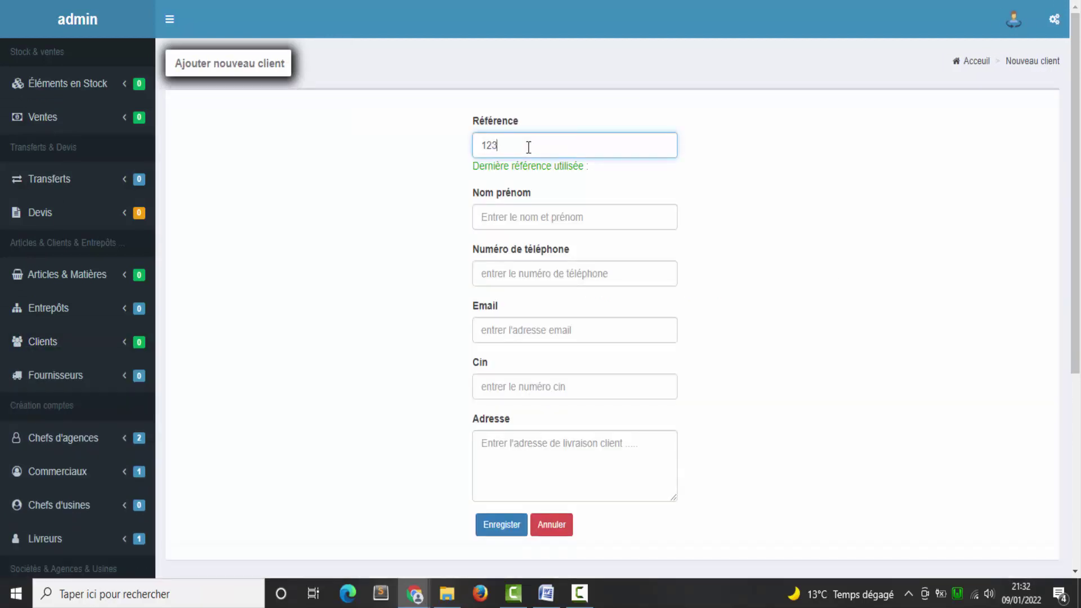
left_click(529, 207)
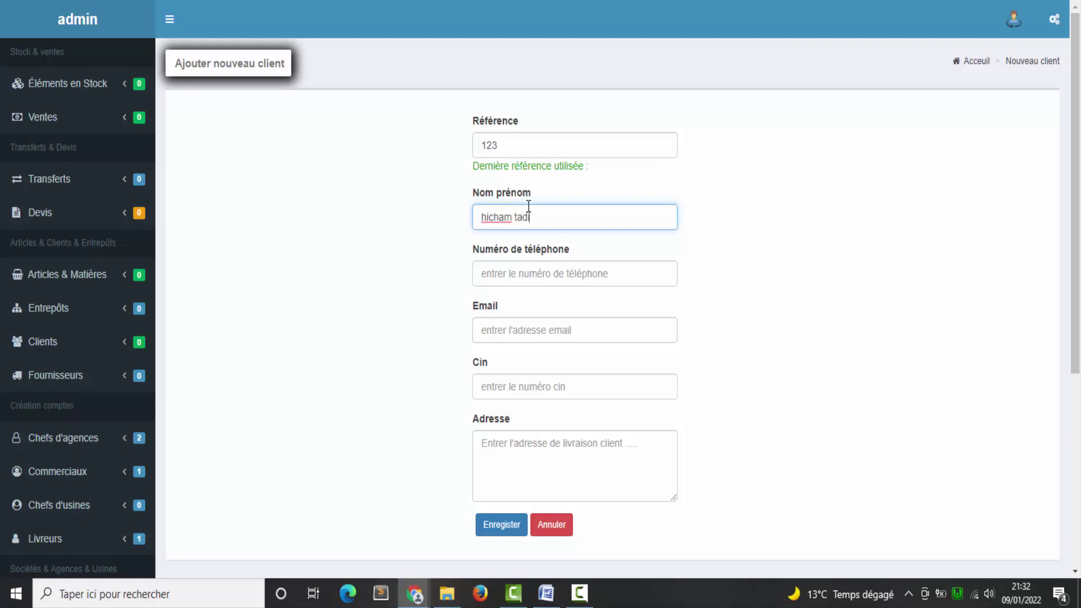
left_click(497, 272)
type("065522114")
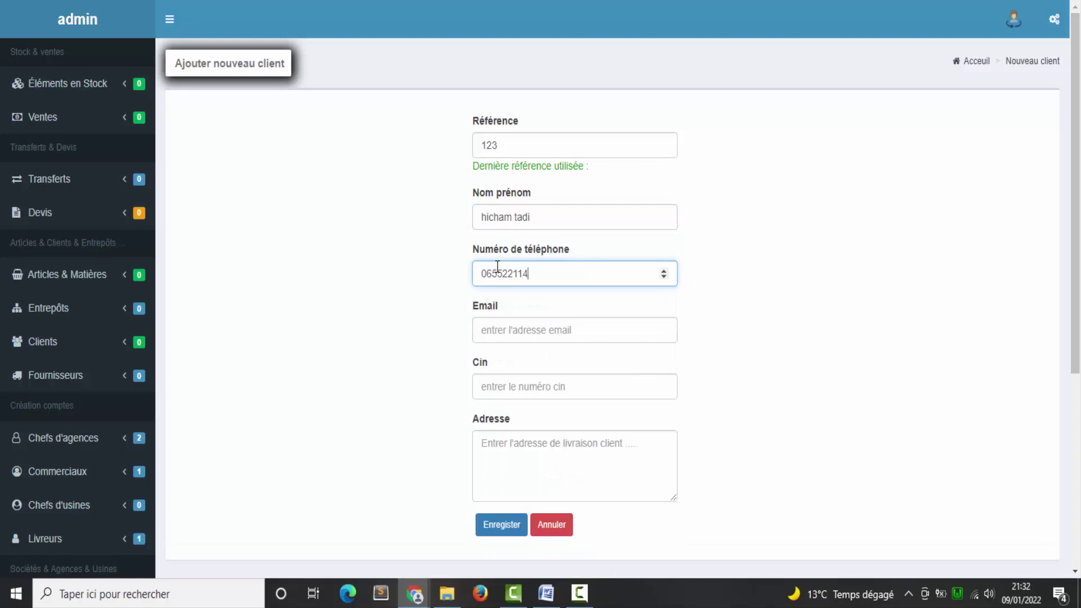
Autofill the client's e-mail and delivery address, enter the CIN, and save the client
left_click(501, 334)
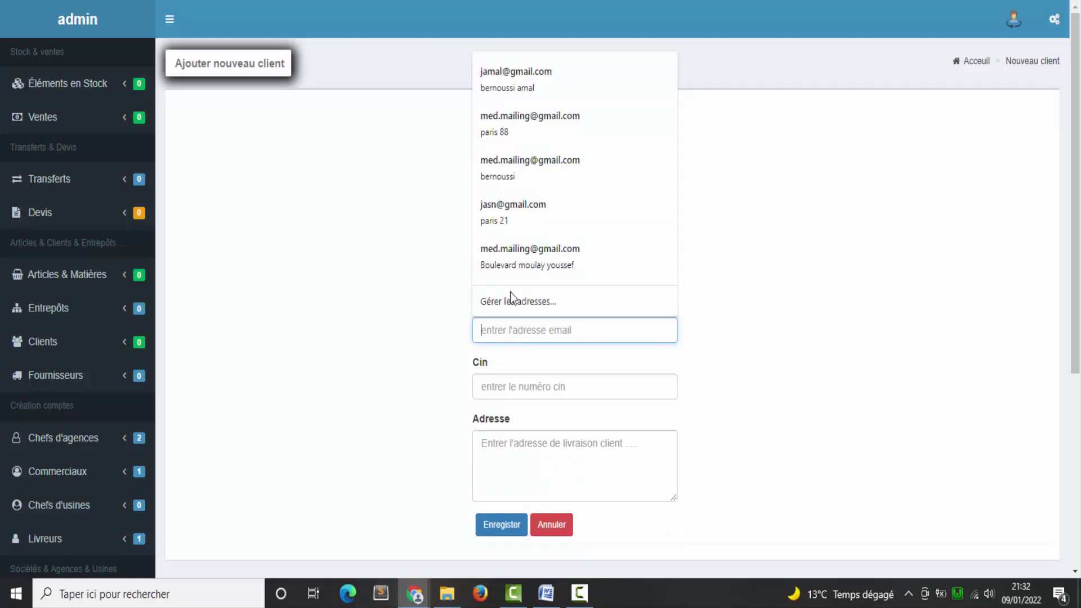
left_click(517, 251)
left_click(523, 388)
type("56655")
left_click_drag(604, 446, 458, 449)
key("ctrl+c")
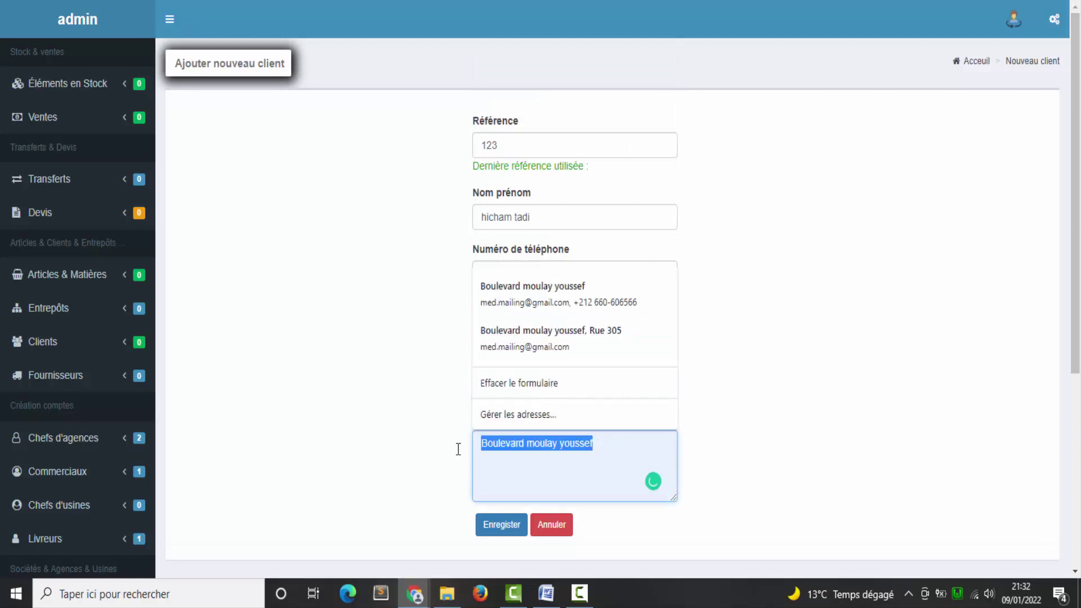
key("BackSpace")
key("ctrl+v")
left_click(416, 451)
left_click(497, 526)
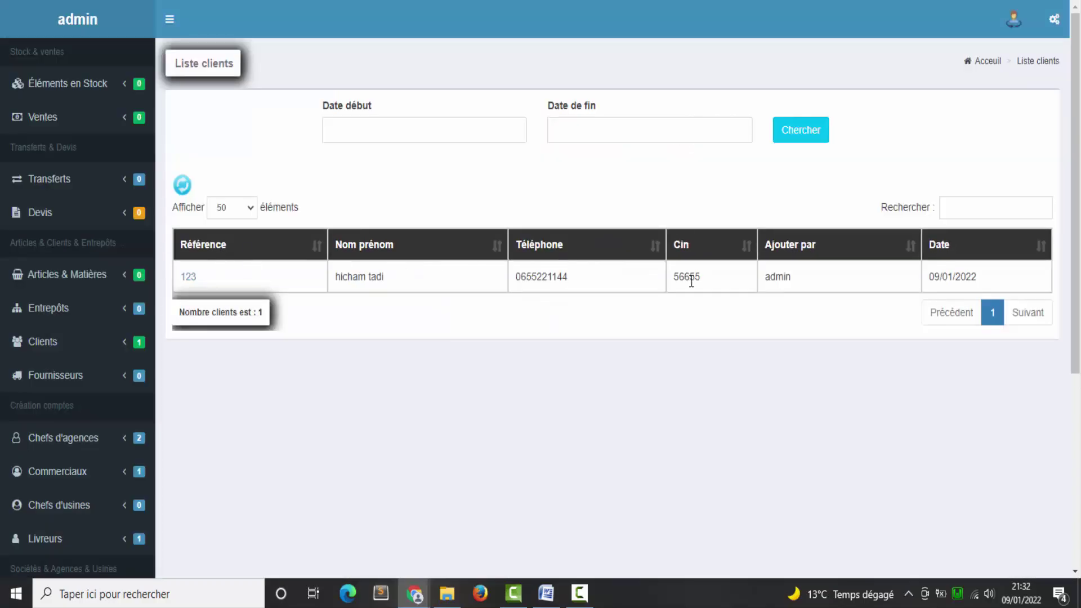
Attach the 14470-byte specification document to the new client's record
left_click(187, 279)
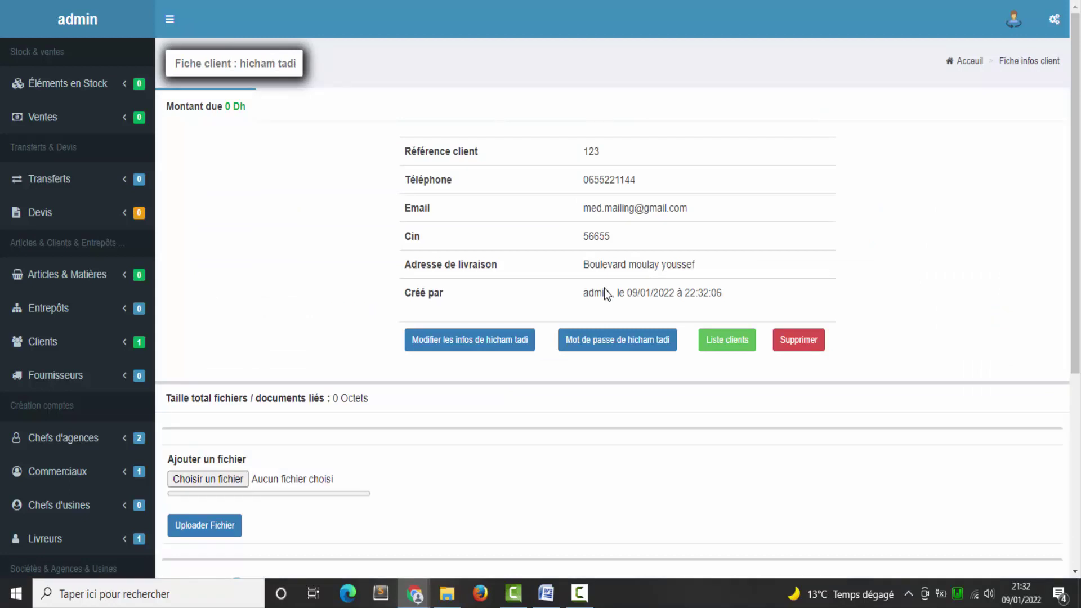
left_click(451, 348)
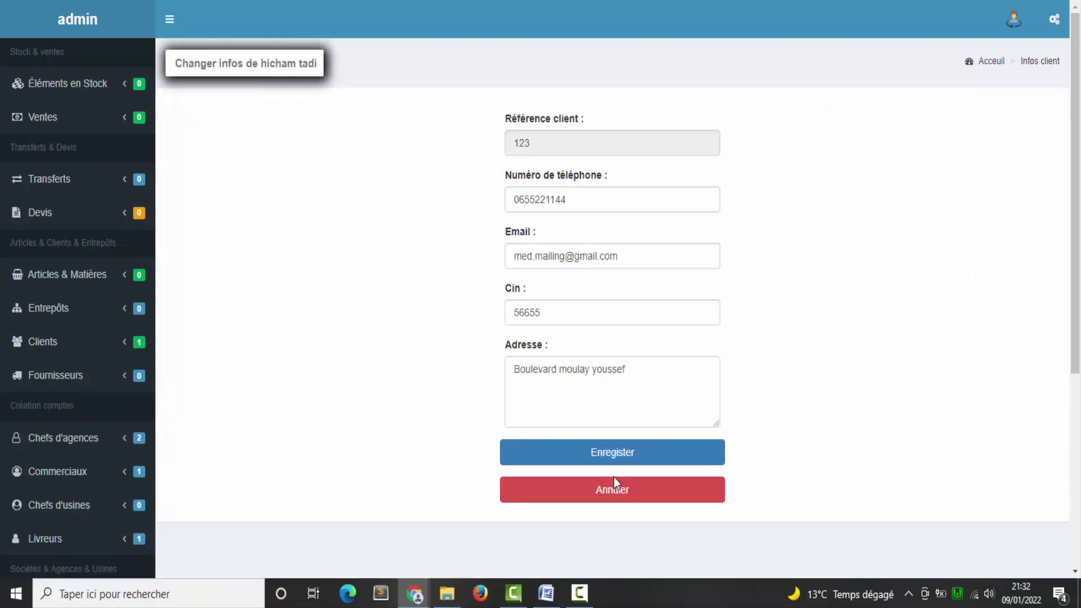
left_click(619, 494)
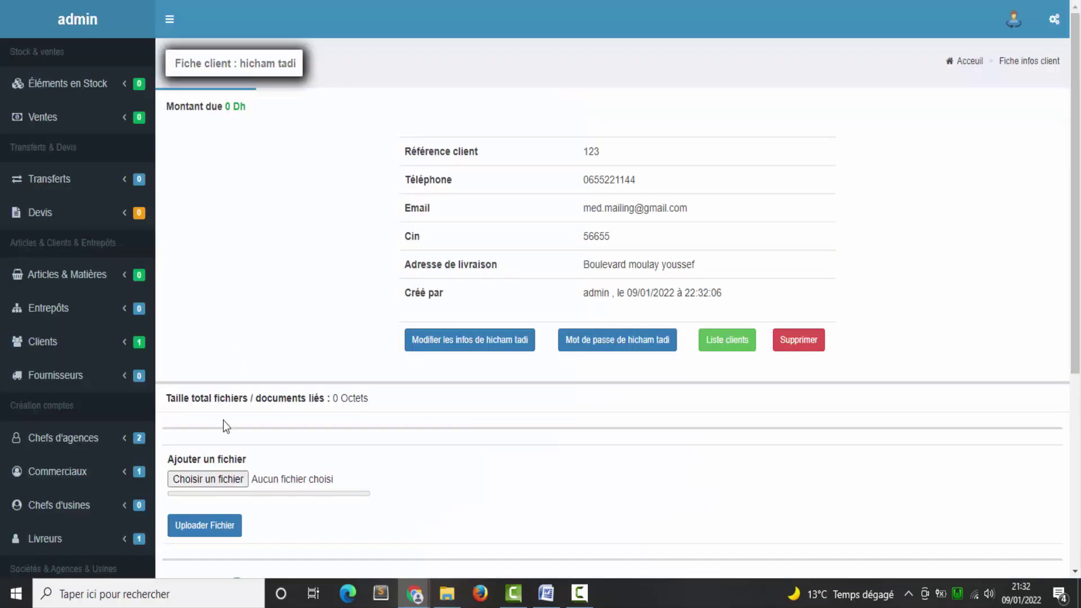
scroll(230, 428, "down", 5)
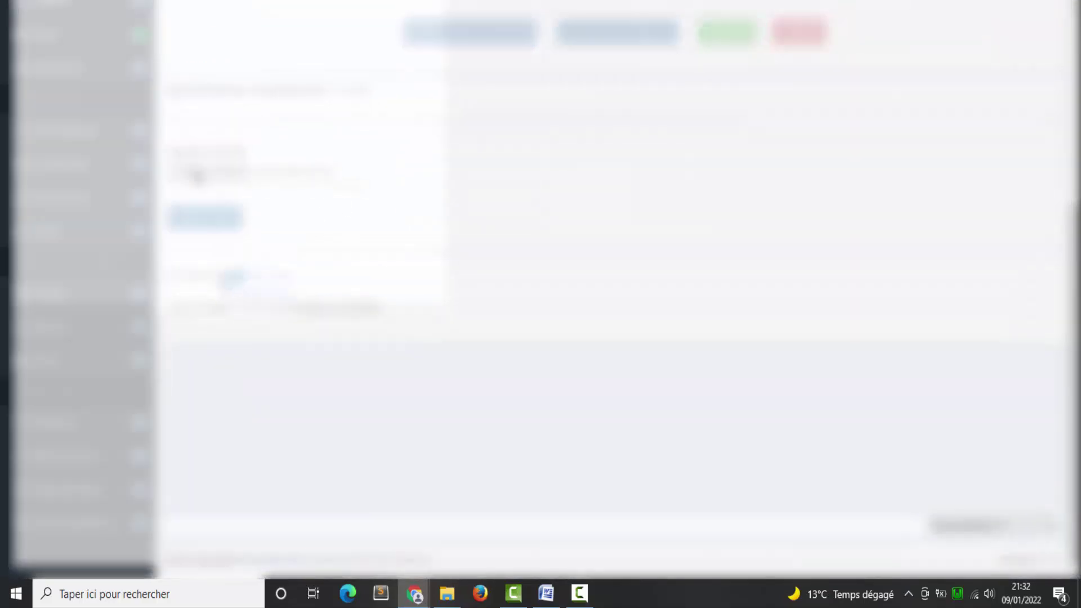
left_click(196, 176)
double_click(594, 248)
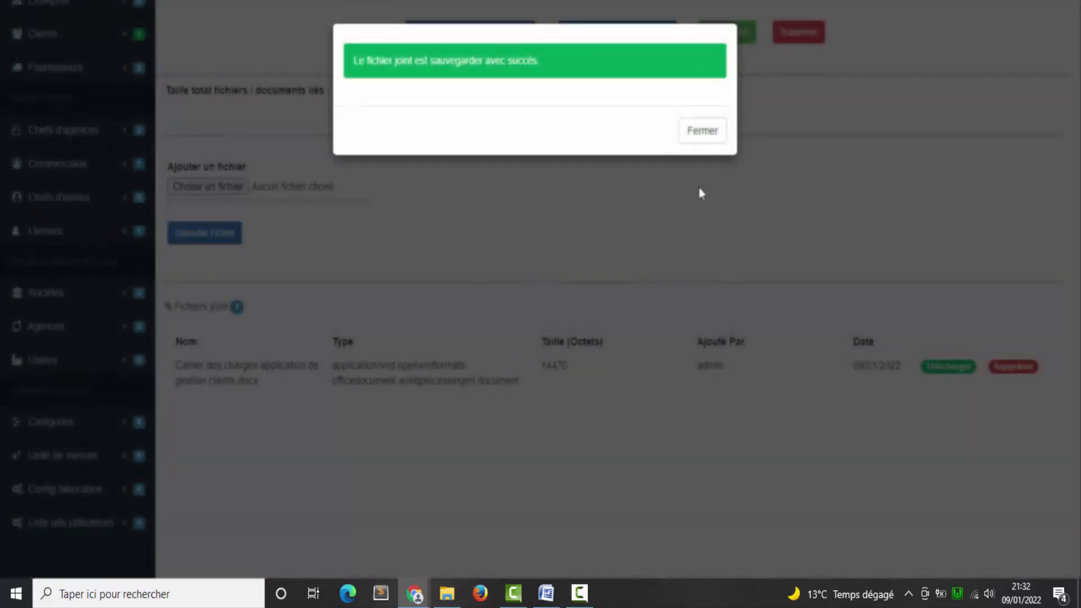
left_click(864, 308)
Enter and confirm a new password for the client and submit it
scroll(732, 361, "up", 5)
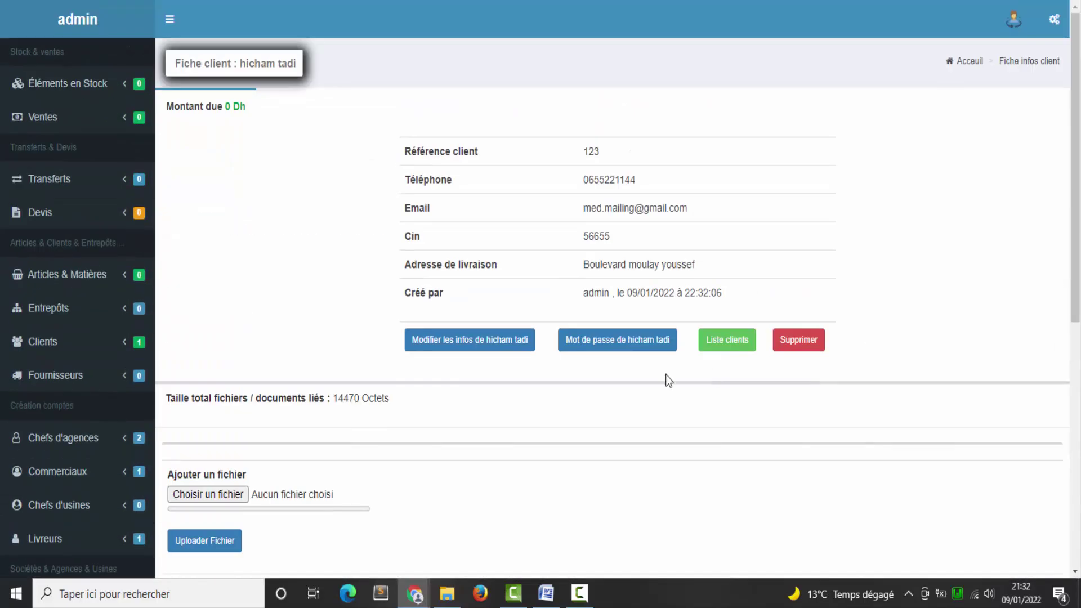
left_click(606, 348)
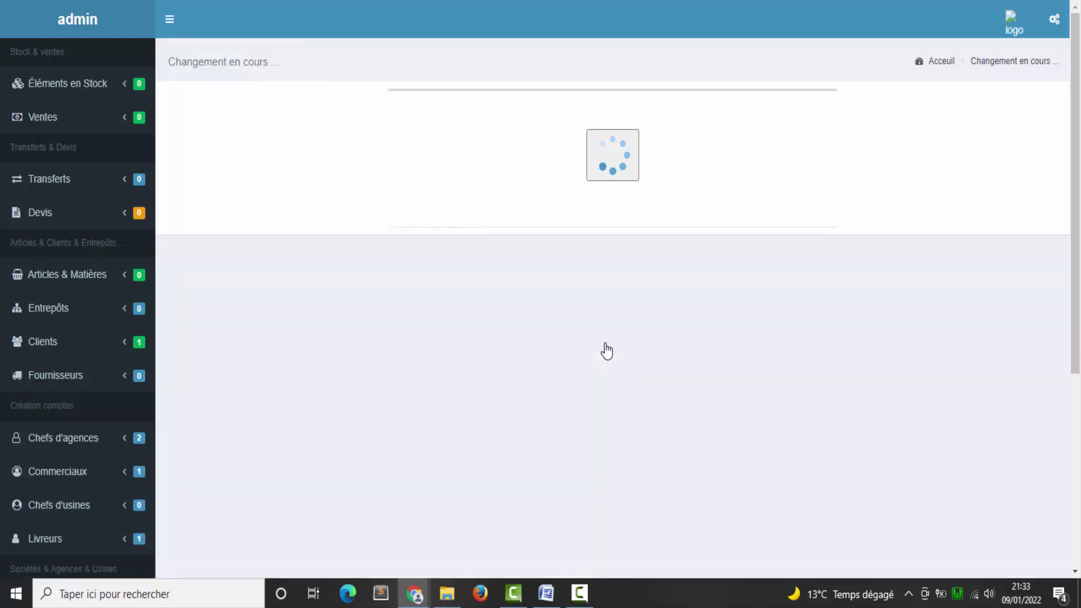
left_click(542, 156)
key("Tab")
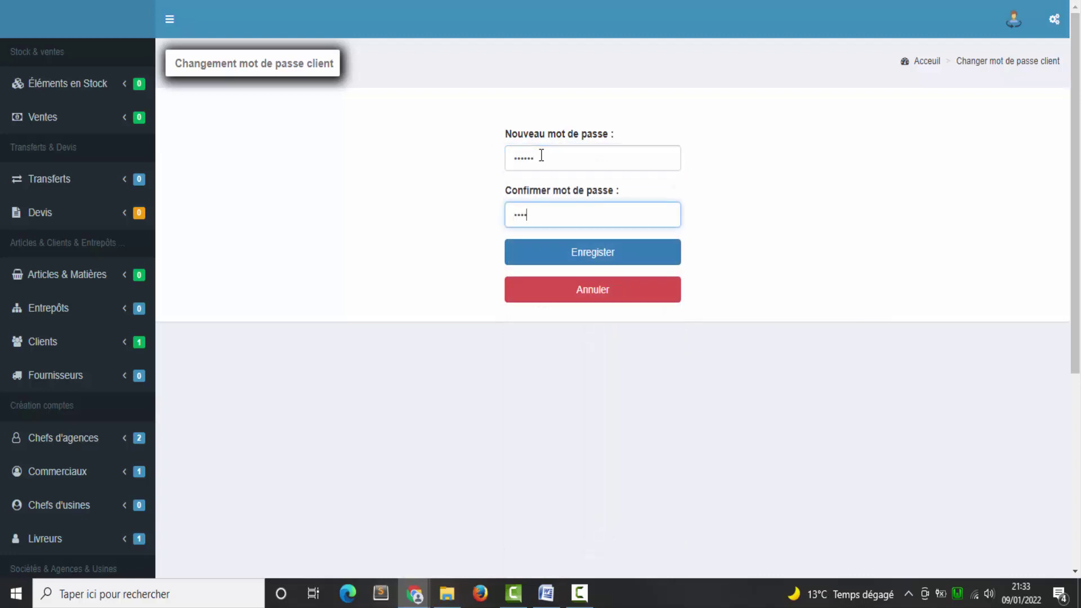
left_click(591, 251)
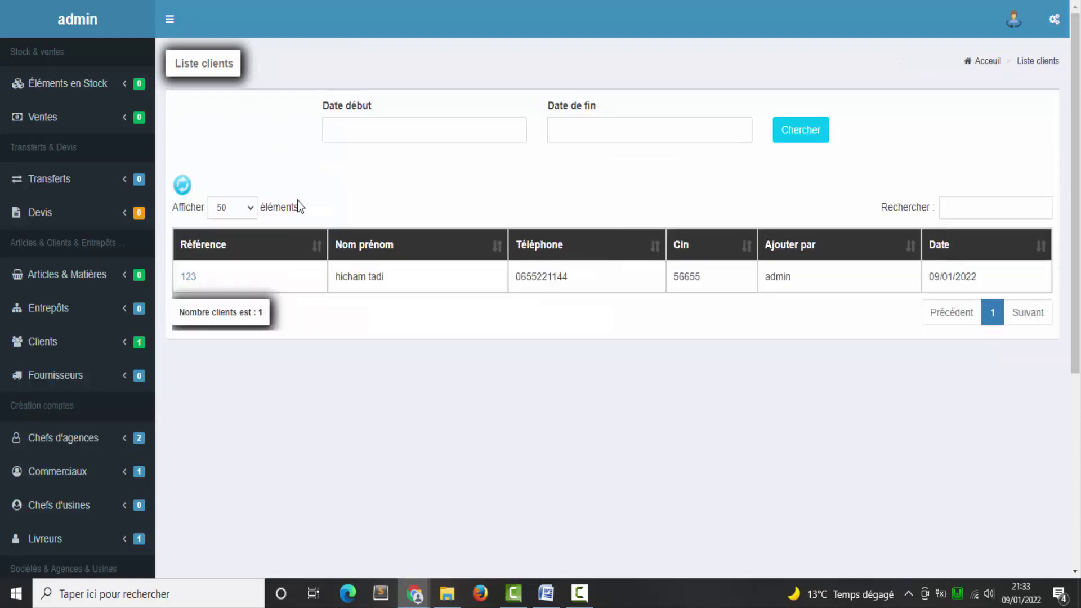
Delete the 'Partie création et gestion de compte client fidele' section, including its leftover lines, from the spec
left_click(547, 594)
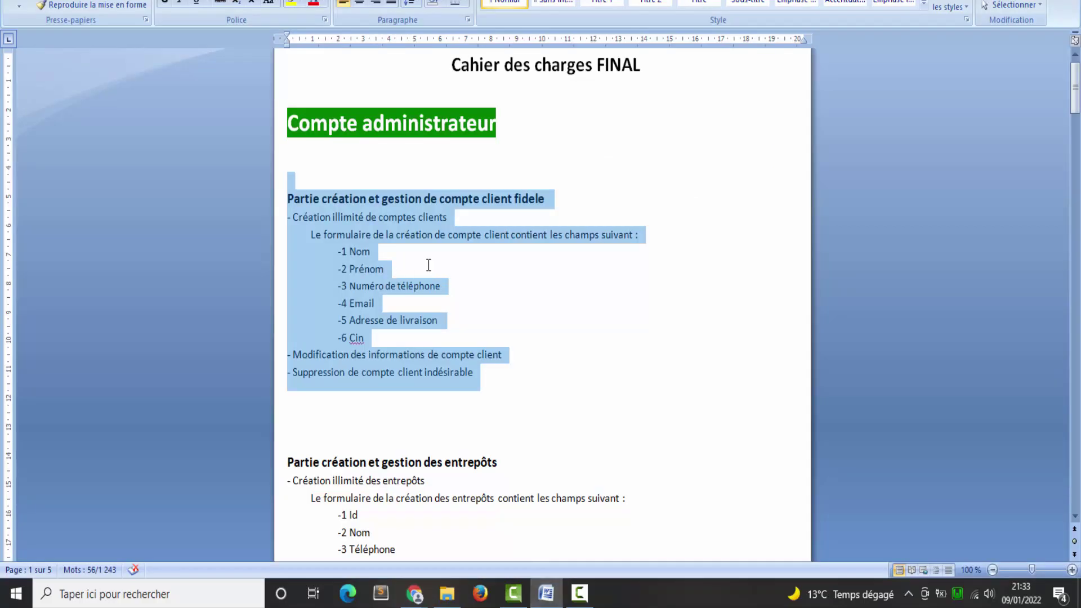
left_click(427, 266)
left_click_drag(397, 341, 276, 209)
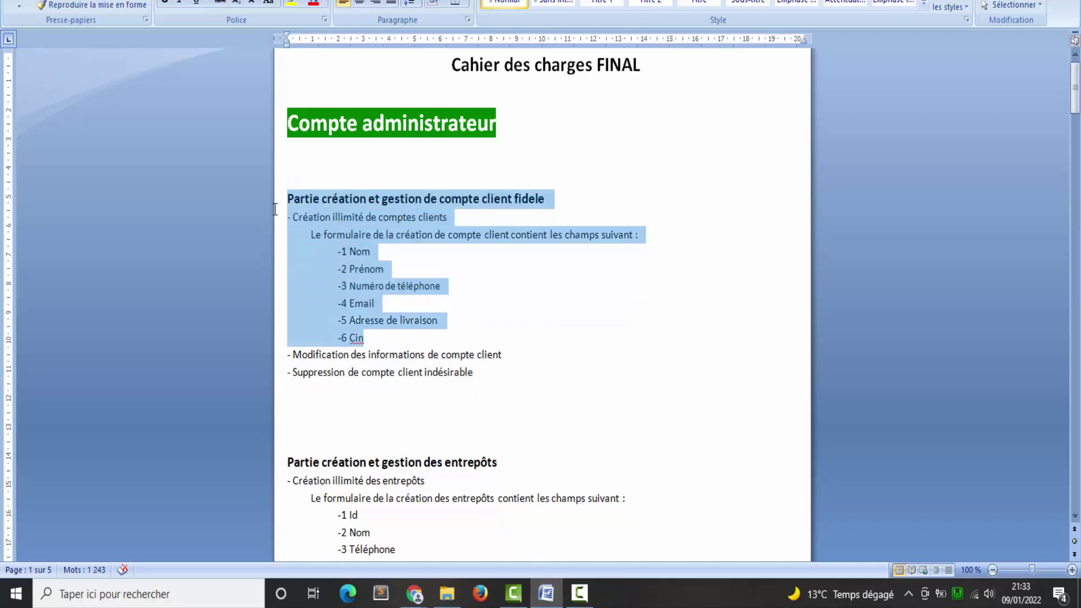
key("Delete")
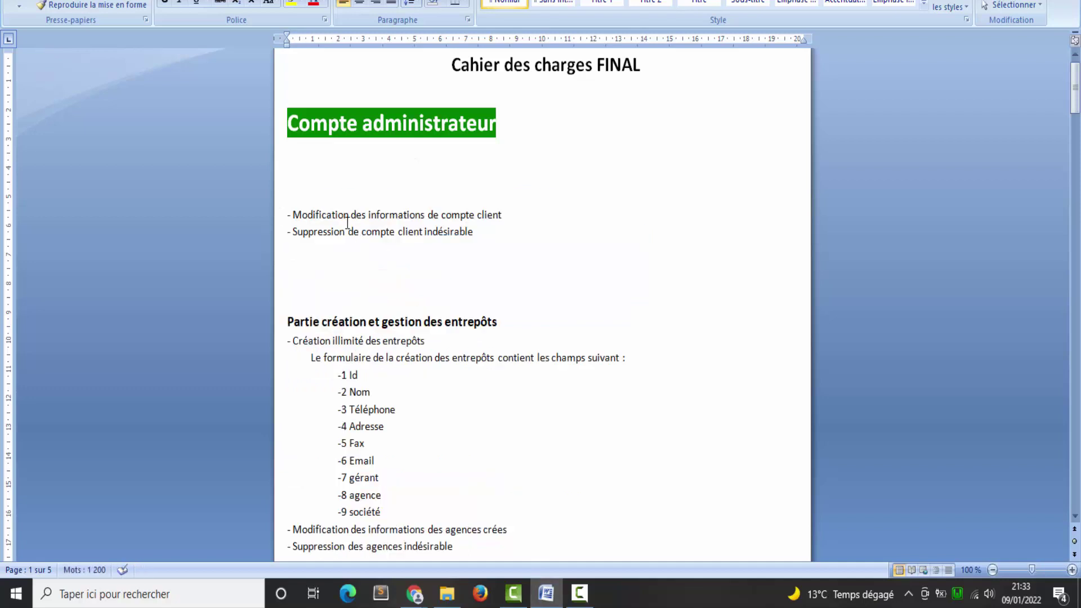
left_click(288, 215, "shift")
left_click_drag(488, 236, 273, 218)
key("Delete")
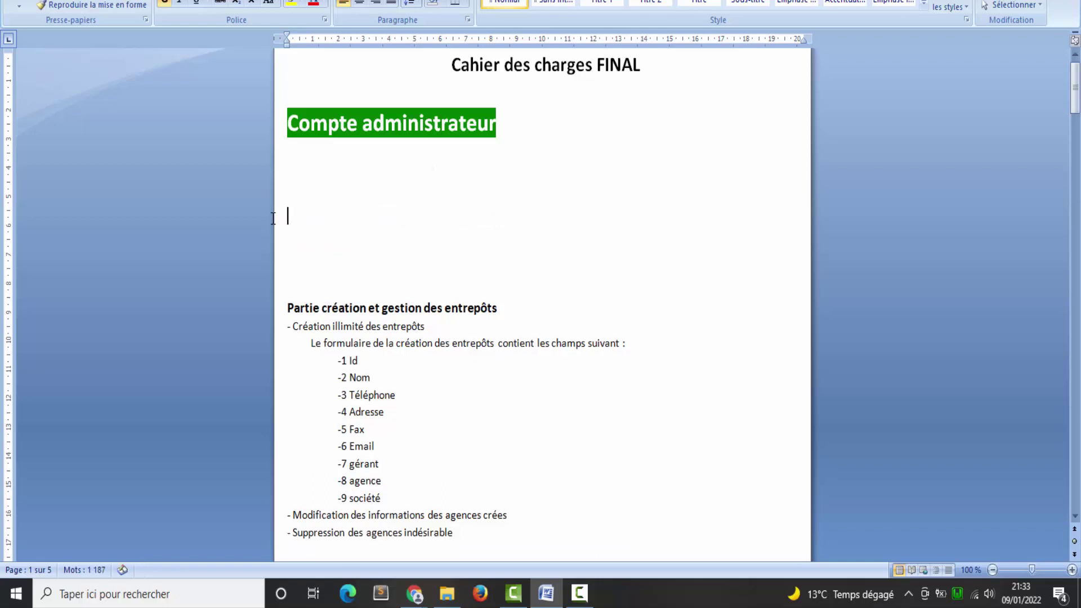
key("alt+Tab")
Open the client's record and cancel a started deletion
left_click(189, 277)
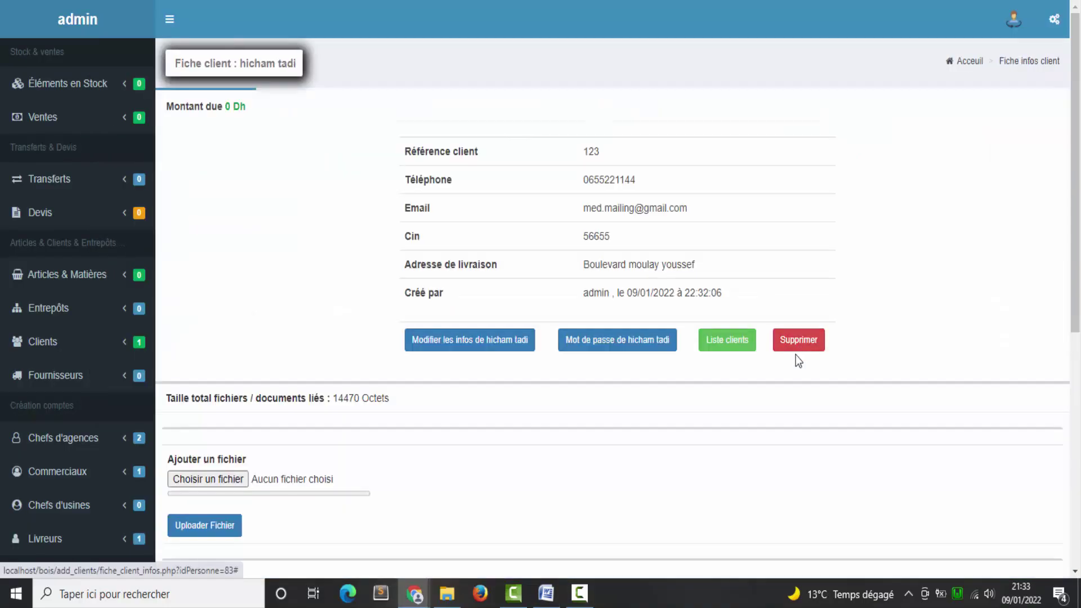
left_click(797, 345)
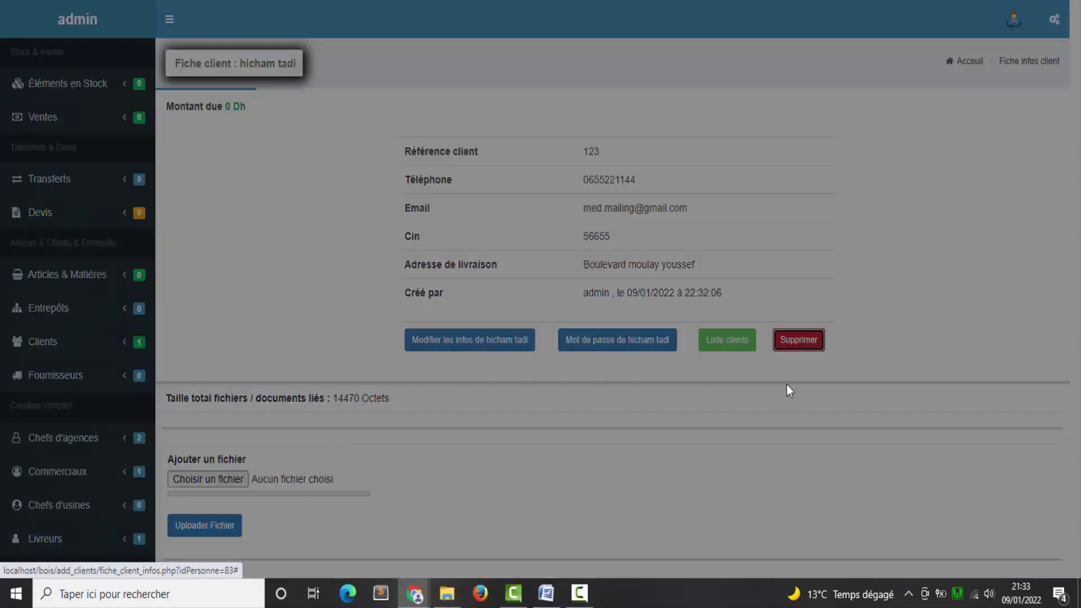
left_click(638, 133)
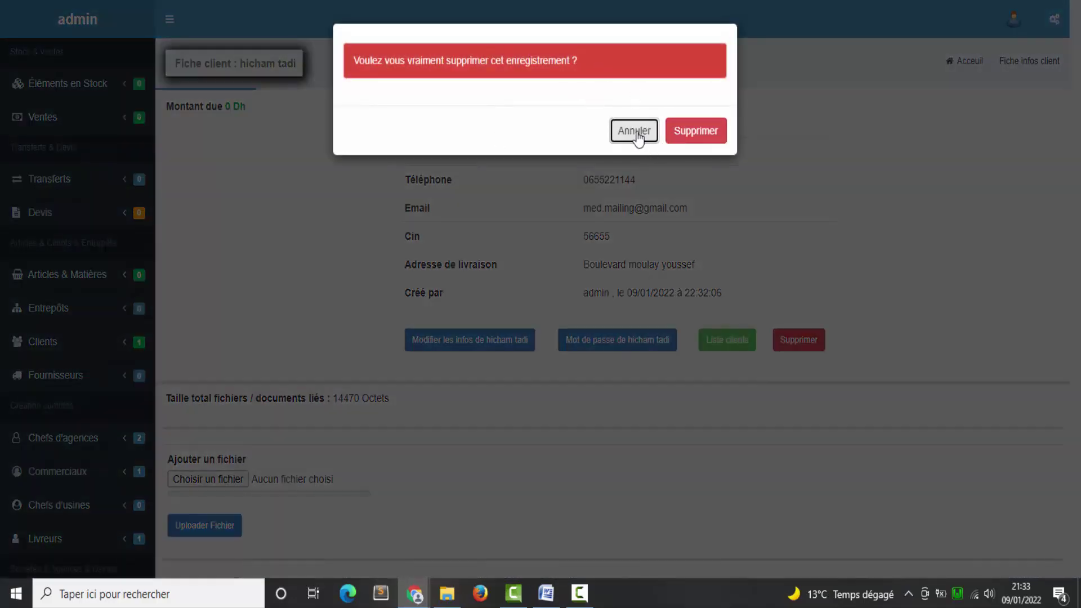
scroll(65, 303, "down", 4)
scroll(66, 308, "down", 3)
Copy the client login URL, log out the sales rep window, and load that URL there
left_click(73, 416)
left_click(49, 449)
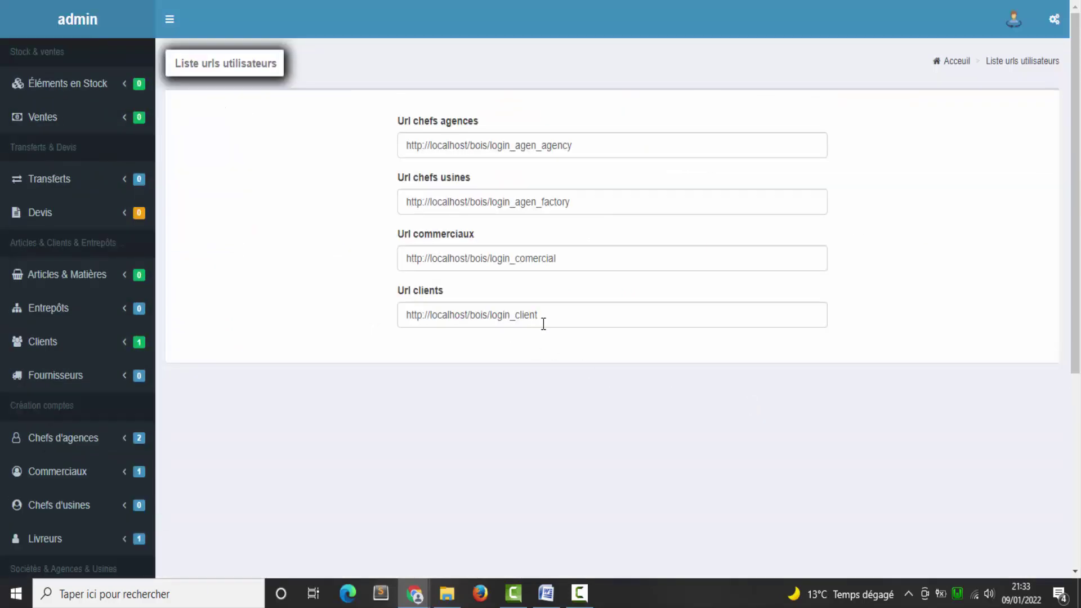
left_click_drag(543, 319, 406, 317)
key("ctrl+c")
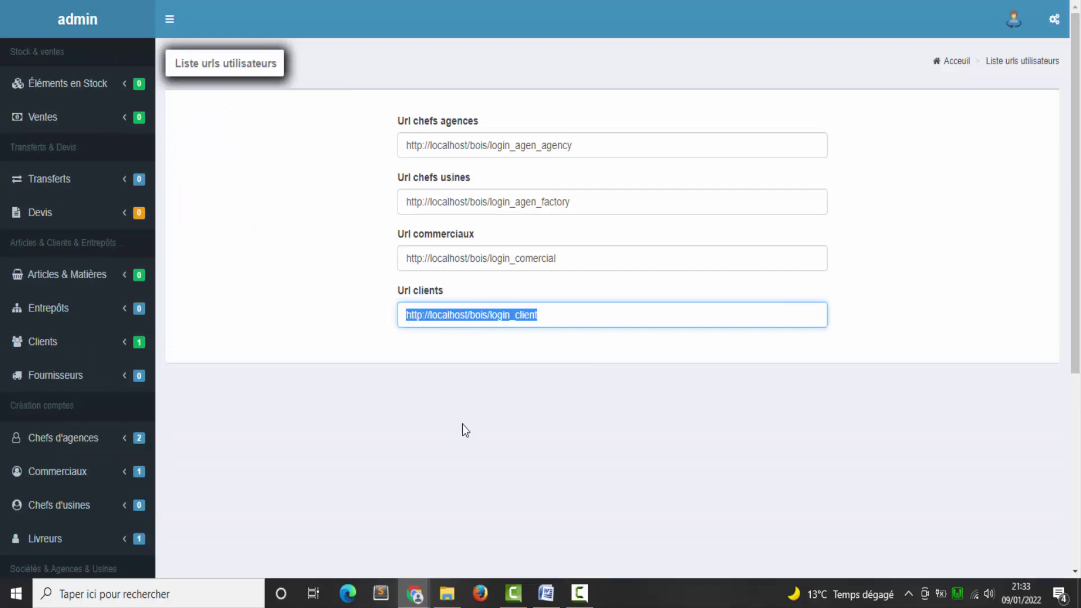
mouse_move(416, 592)
left_click(486, 548)
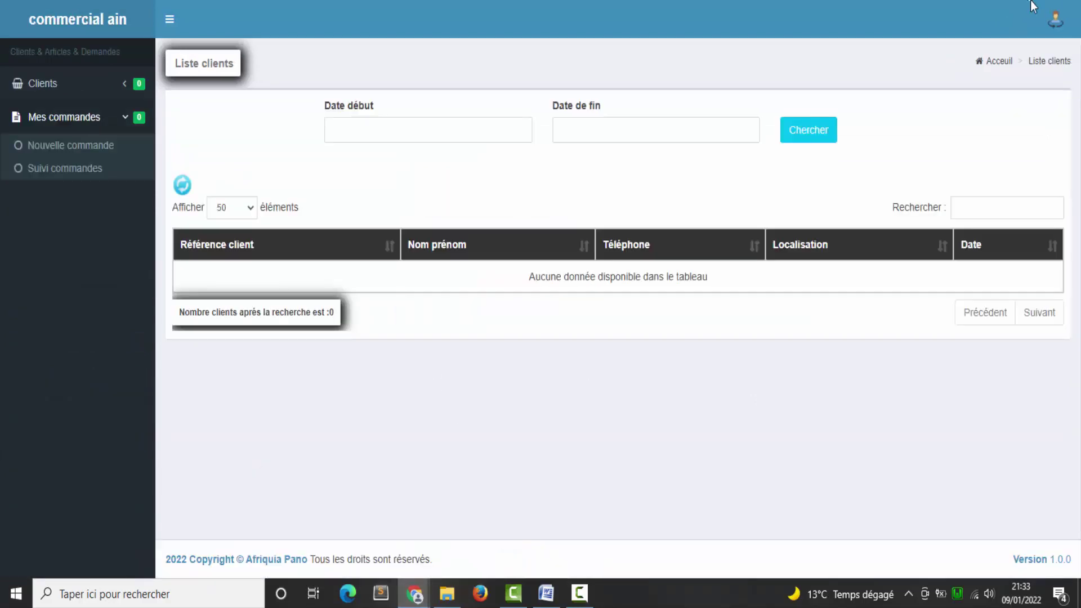
left_click(1054, 18)
left_click(1045, 209)
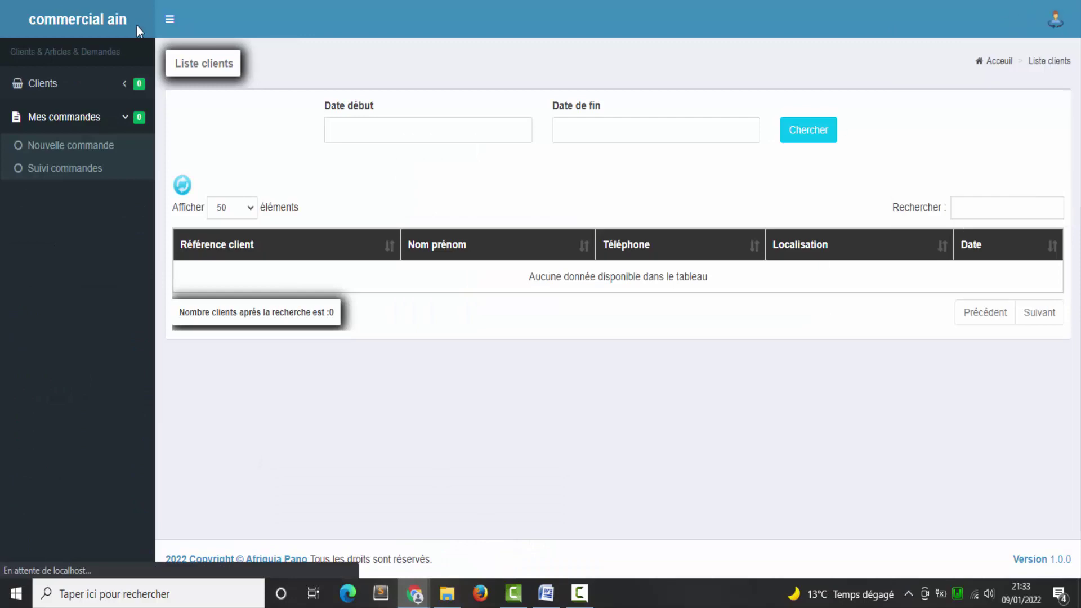
key("ctrl+l")
key("ctrl+v")
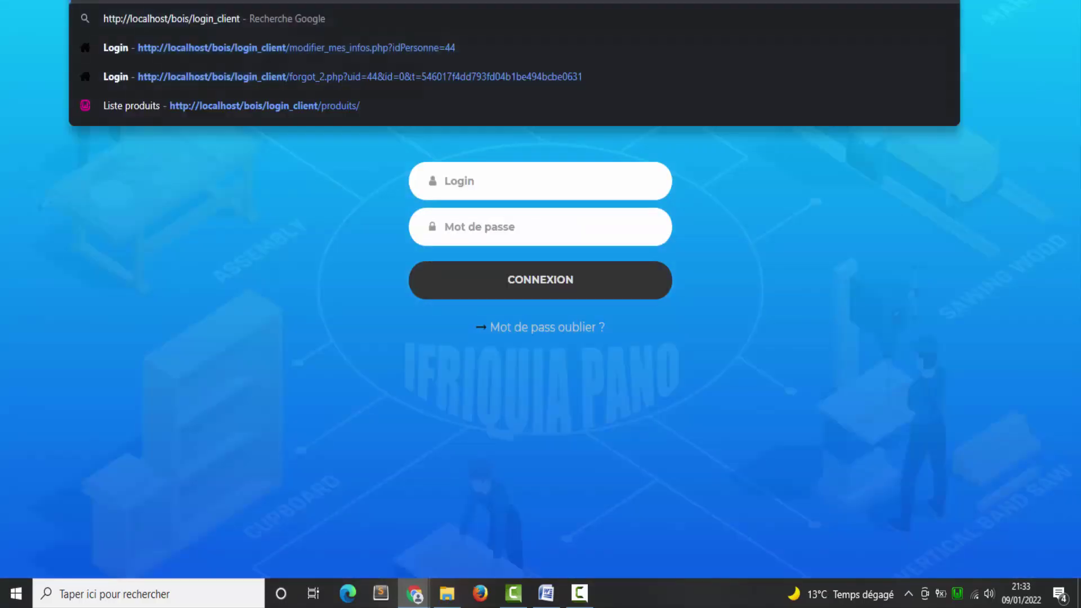
key("Return")
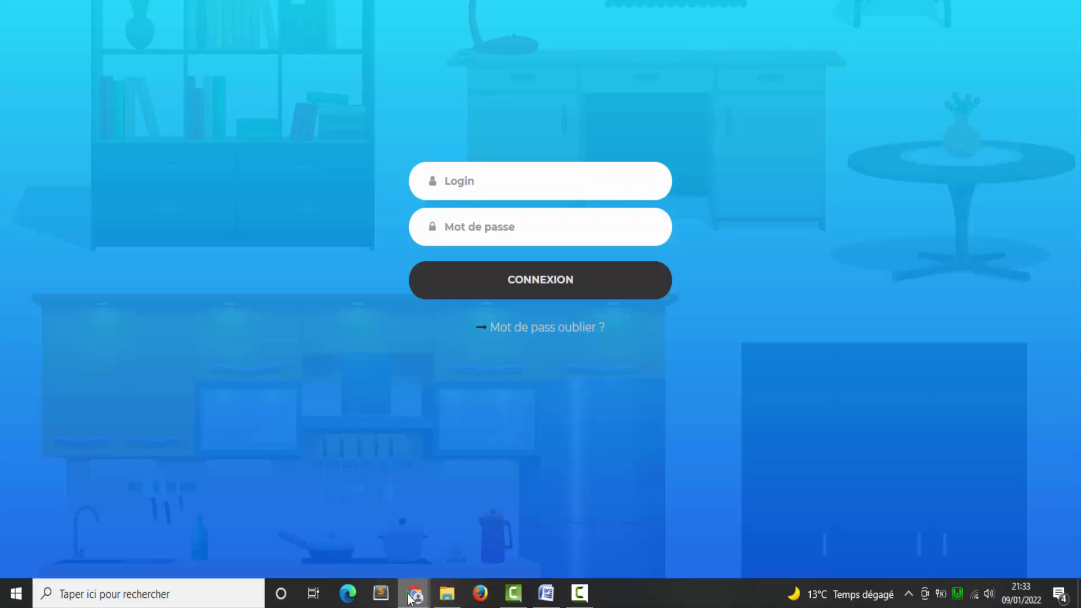
Return to the admin window and expand the Clients menu
mouse_move(414, 593)
left_click(323, 535)
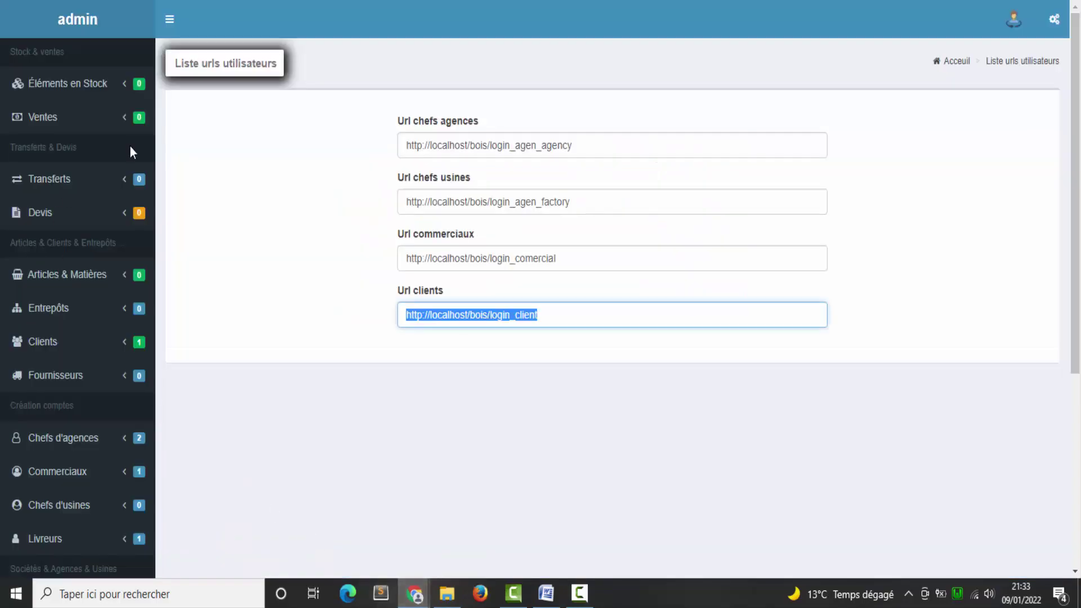
left_click(73, 344)
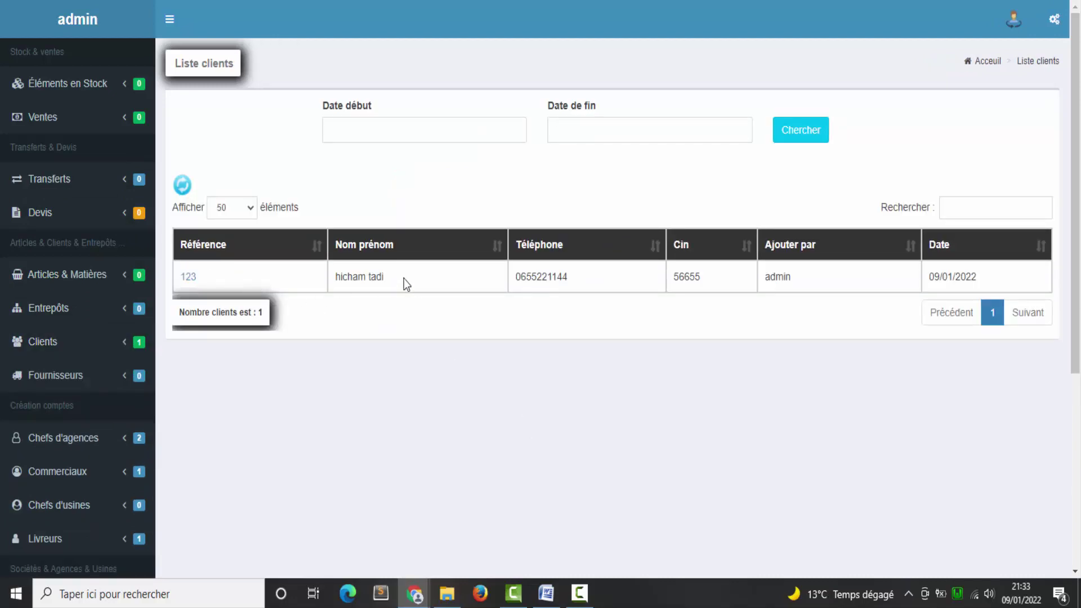
Sign in to the client space with the copied client name as login and the password
left_click_drag(354, 277, 336, 277)
right_click(354, 277)
left_click(362, 289)
left_click(415, 594)
left_click(495, 544)
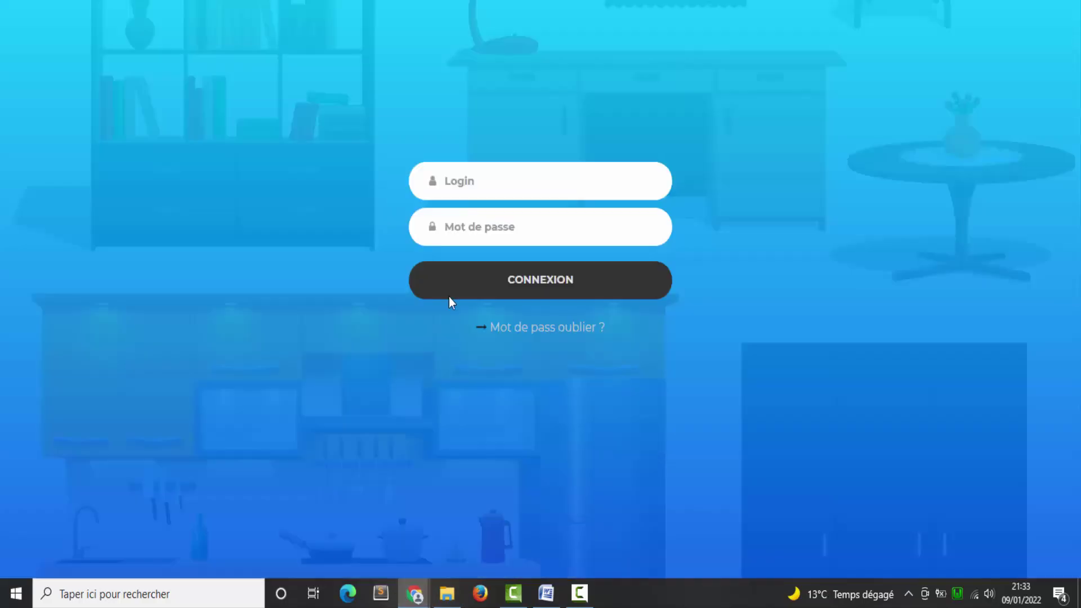
left_click(478, 183)
key("ctrl+v")
left_click(526, 123)
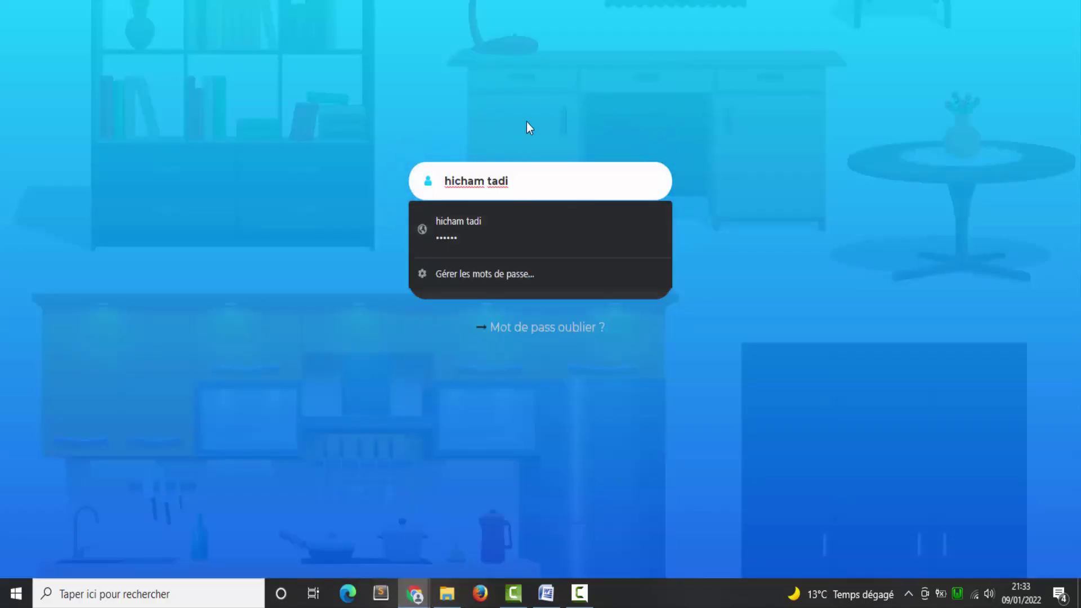
left_click(489, 236)
type("1234")
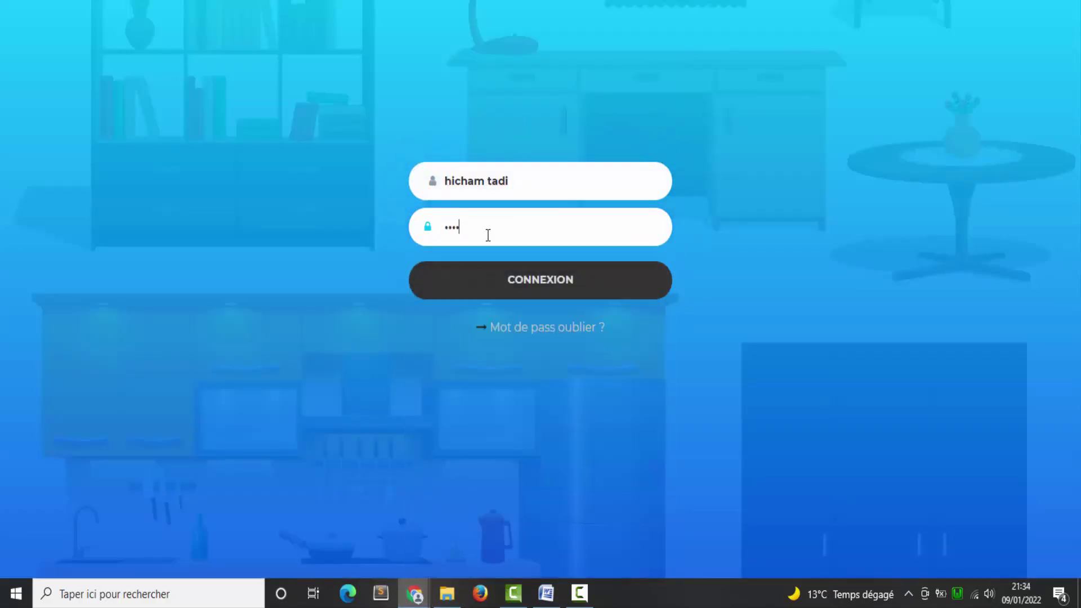
left_click(498, 289)
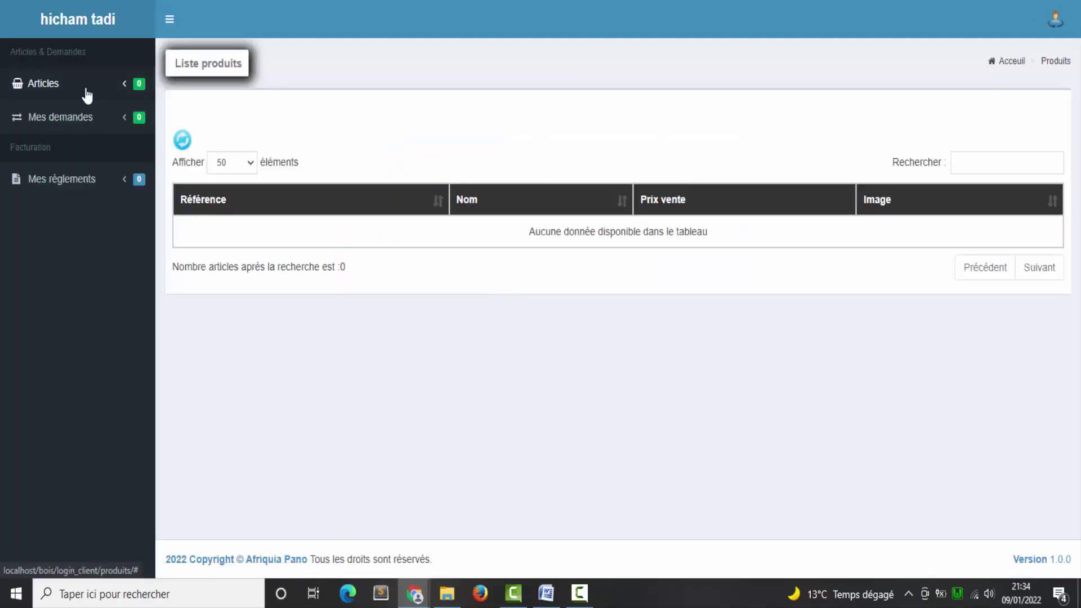
Browse the client space's articles, requests and payments menus, then return to the admin window
left_click(84, 95)
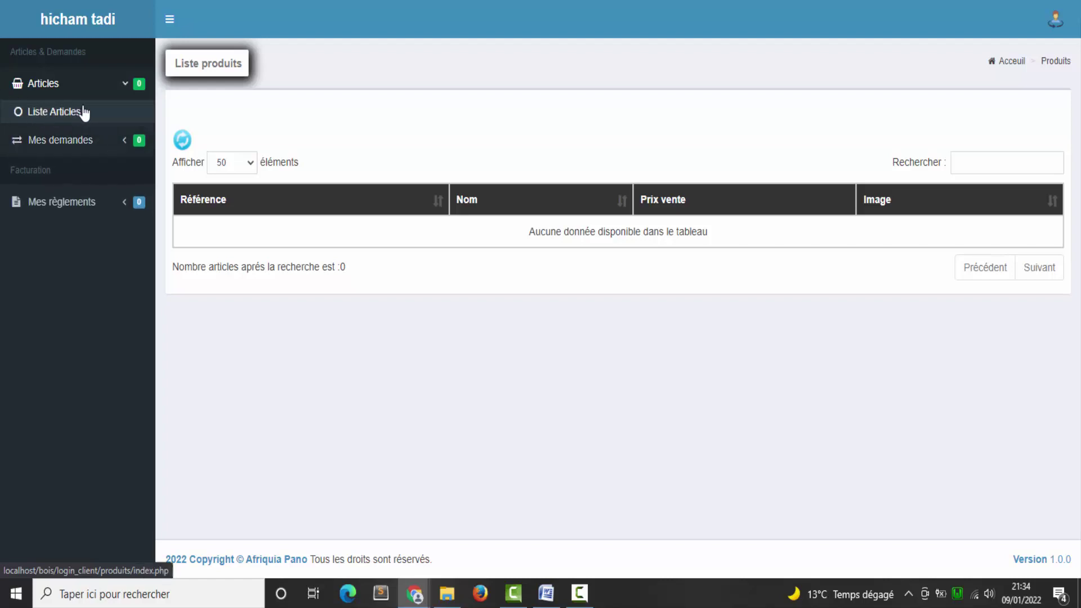
left_click(82, 112)
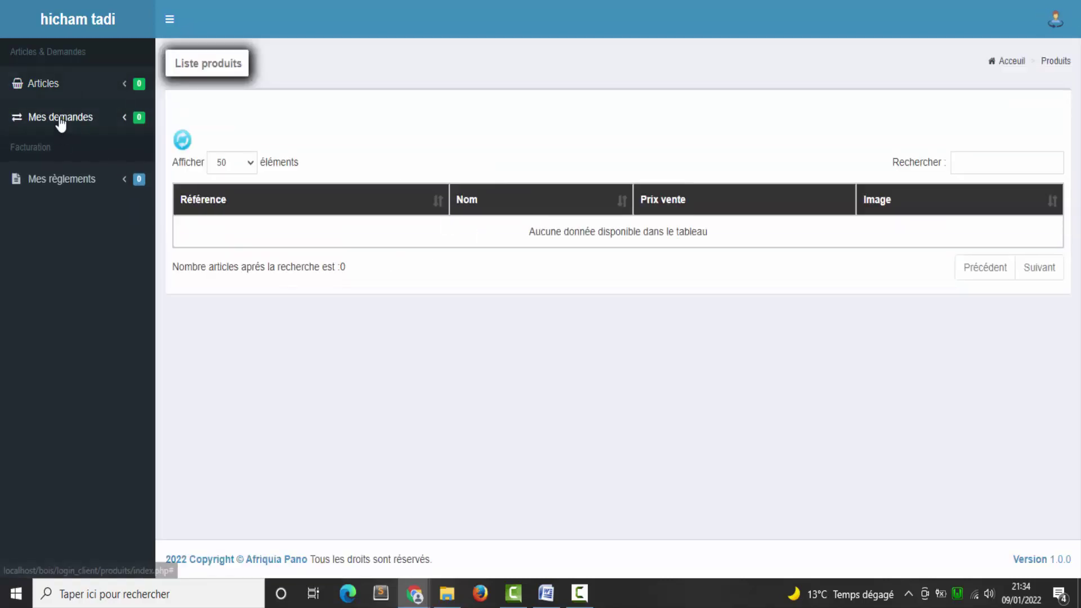
left_click(60, 120)
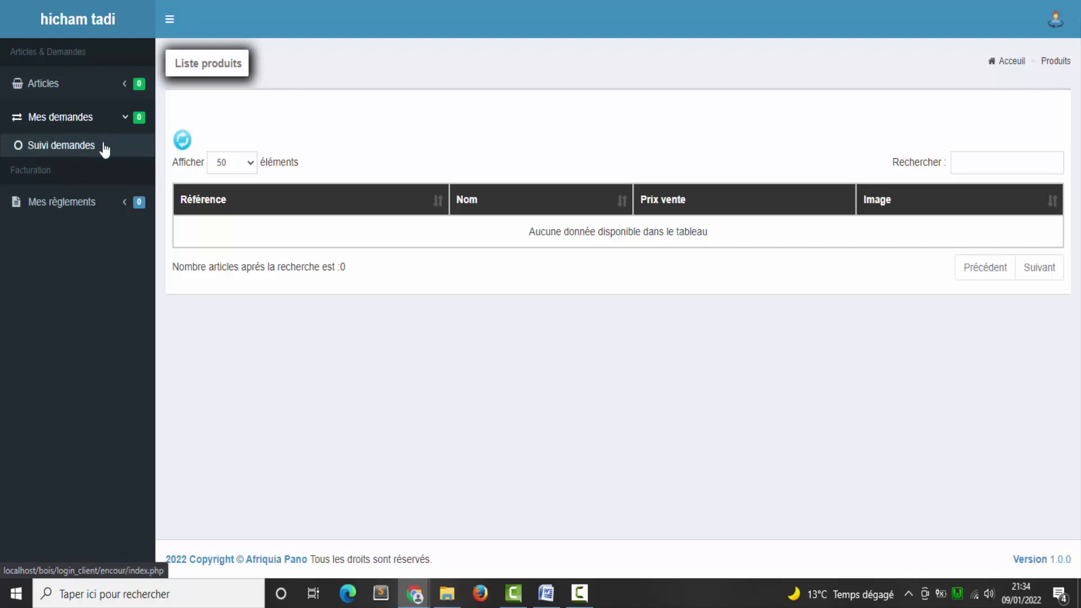
left_click(82, 204)
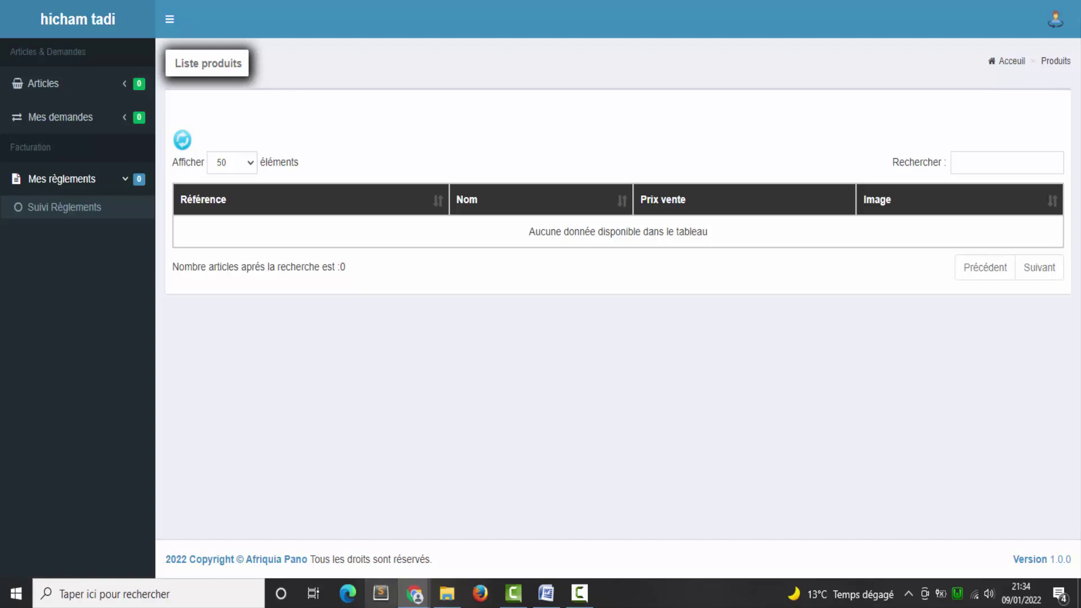
mouse_move(414, 594)
left_click(372, 558)
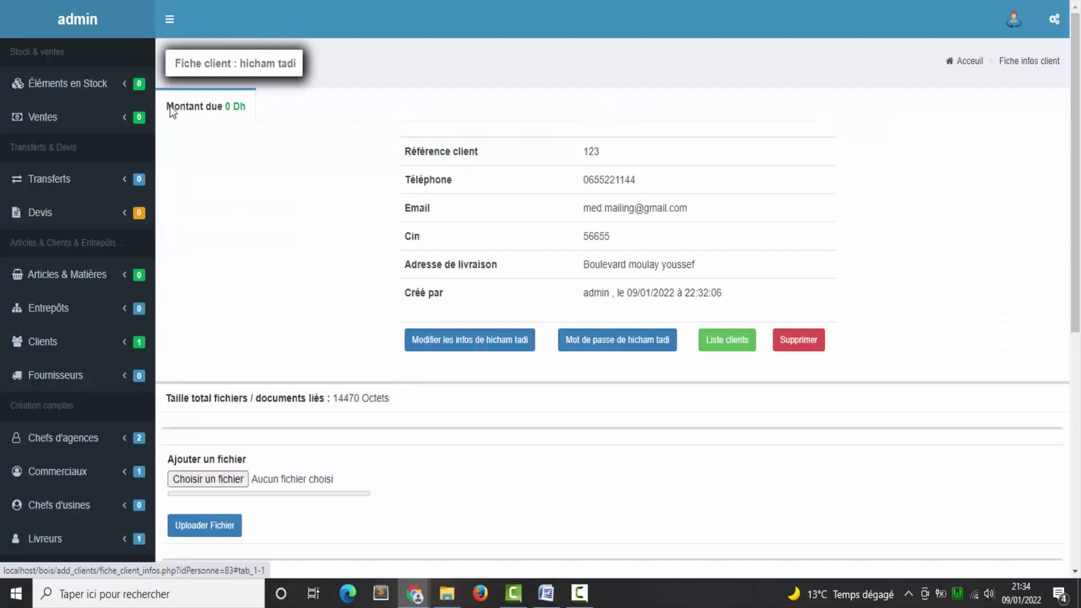
Review the client sheet's amount due and attached files, then bring up the Word specification
left_click_drag(246, 111, 198, 111)
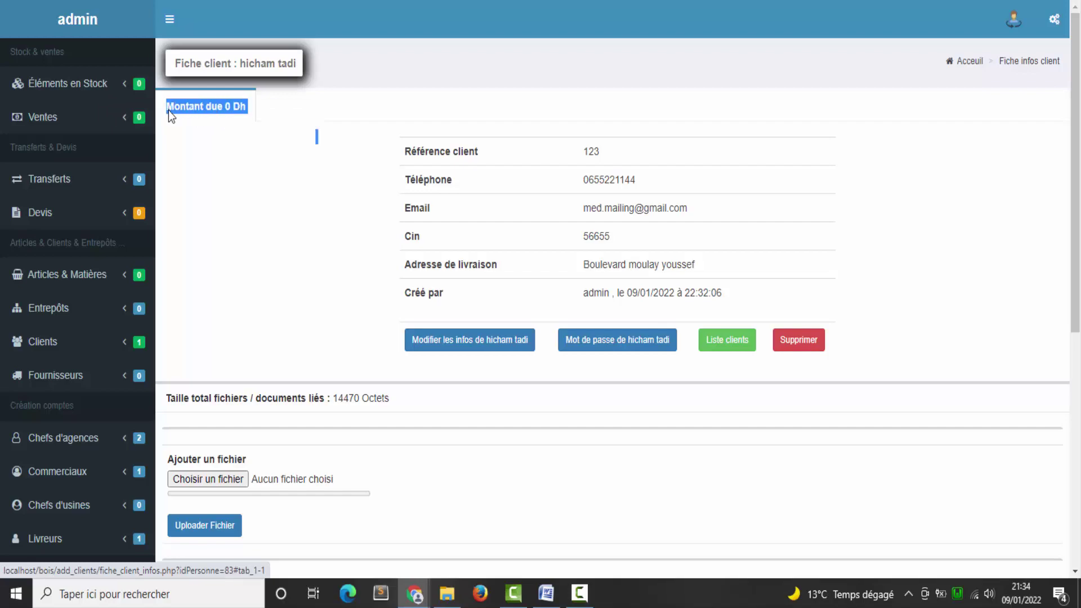
left_click(349, 253)
scroll(350, 253, "down", 7)
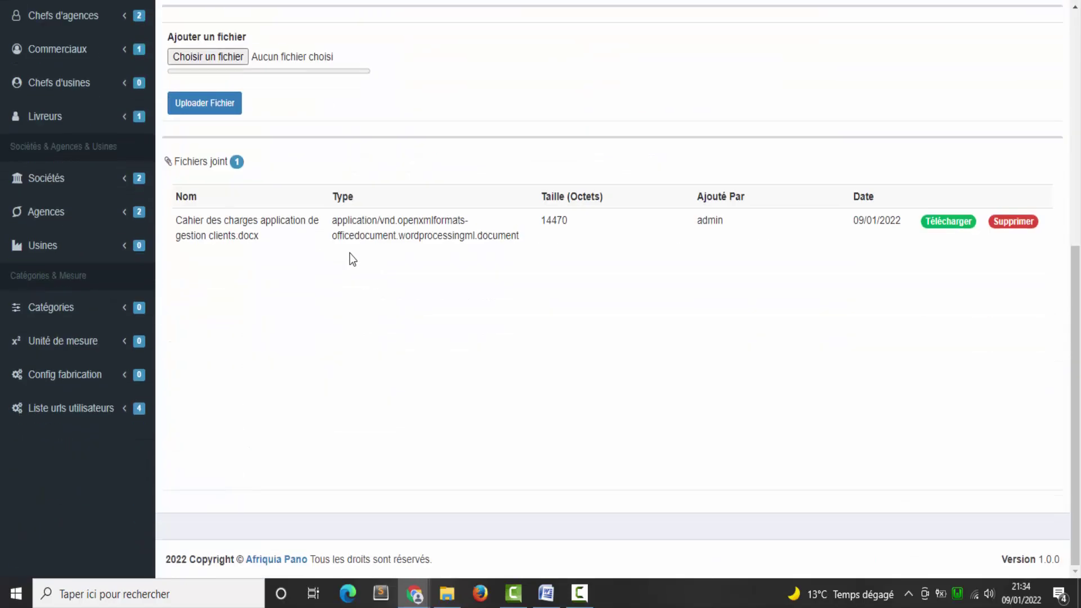
scroll(352, 268, "up", 7)
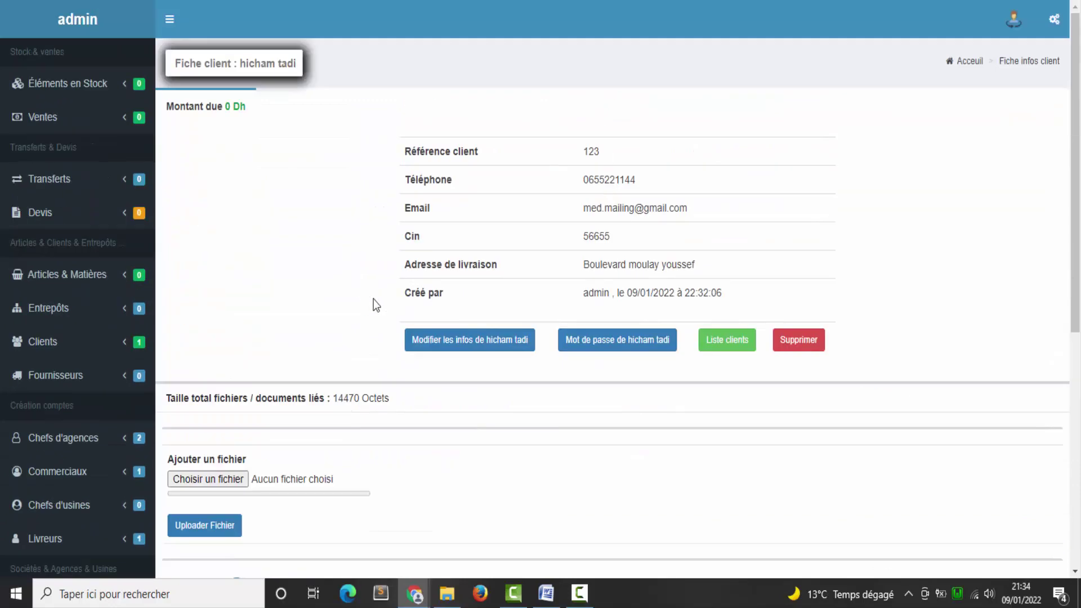
left_click(548, 593)
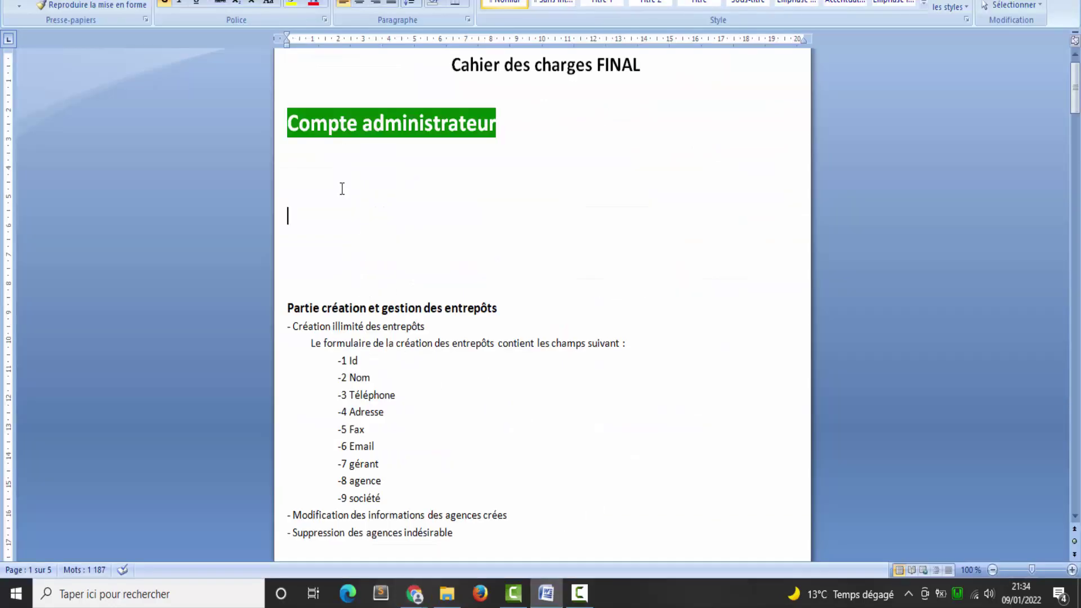
left_click_drag(1076, 88, 1076, 107)
left_click_drag(287, 120, 536, 338)
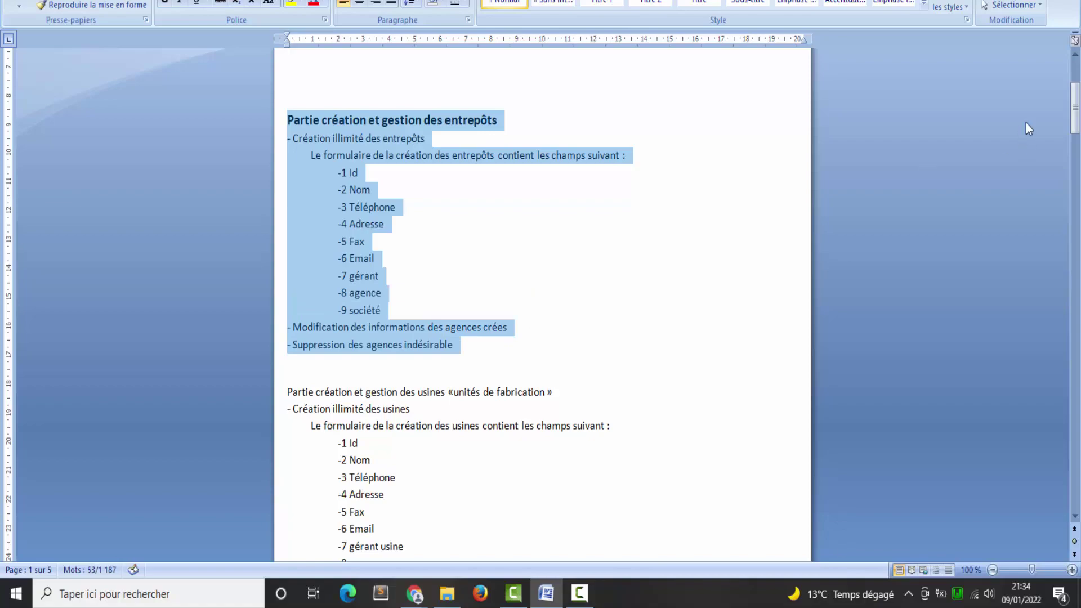
left_click_drag(1075, 107, 1069, 83)
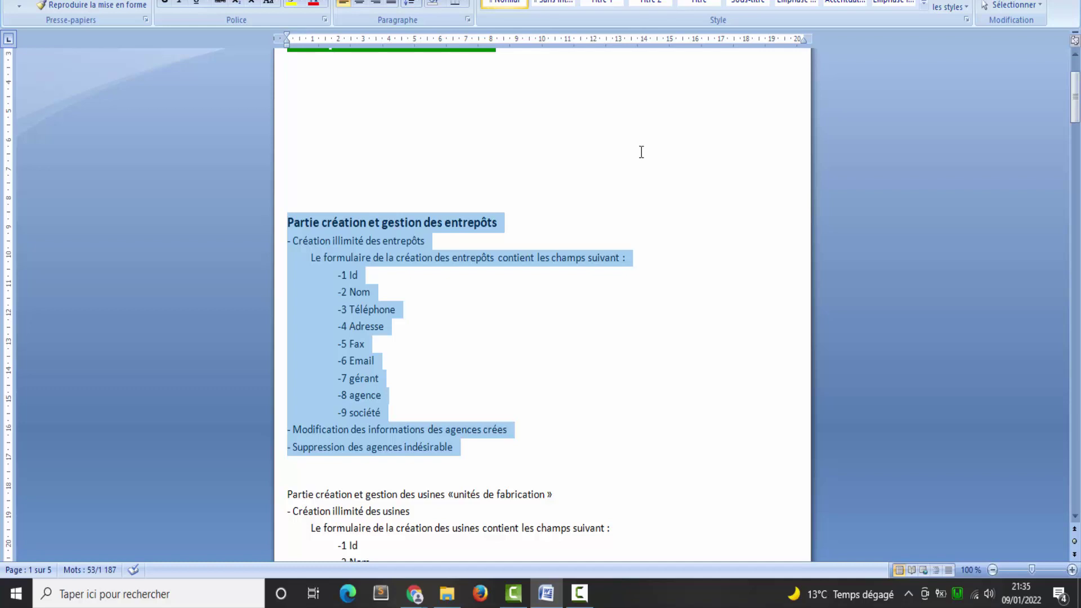
key("F10")
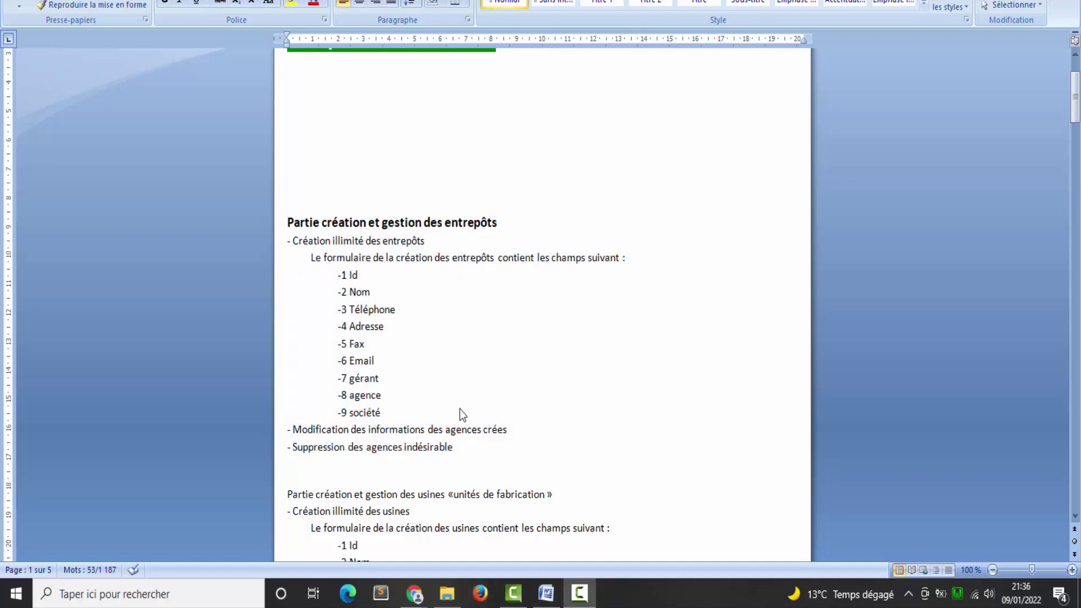
mouse_move(414, 591)
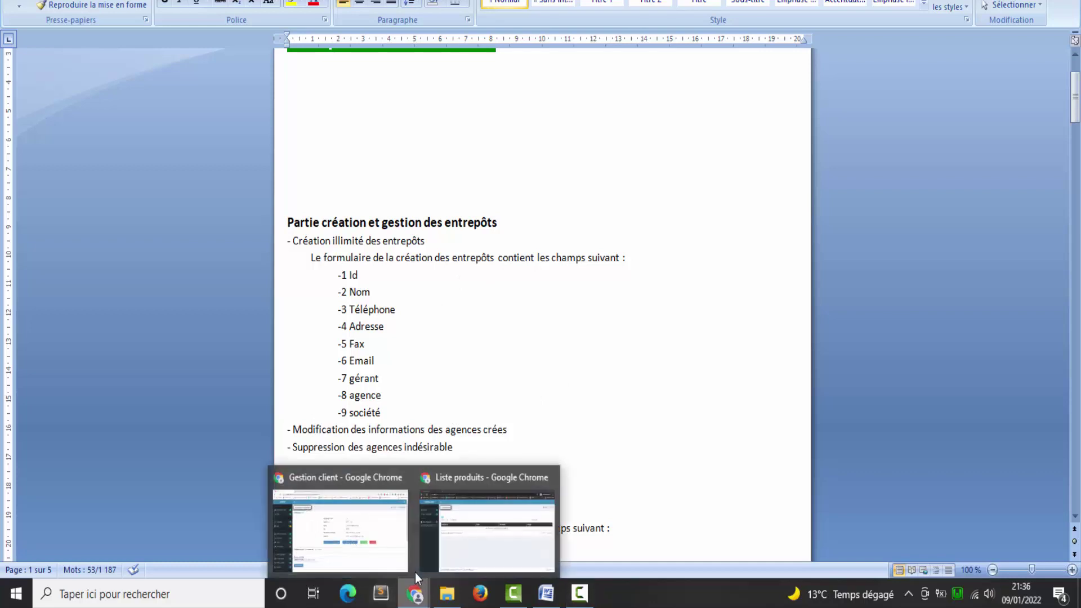
Open the new agency warehouse form and enter name 'entrepot ain sebaa' and a phone number
left_click(378, 544)
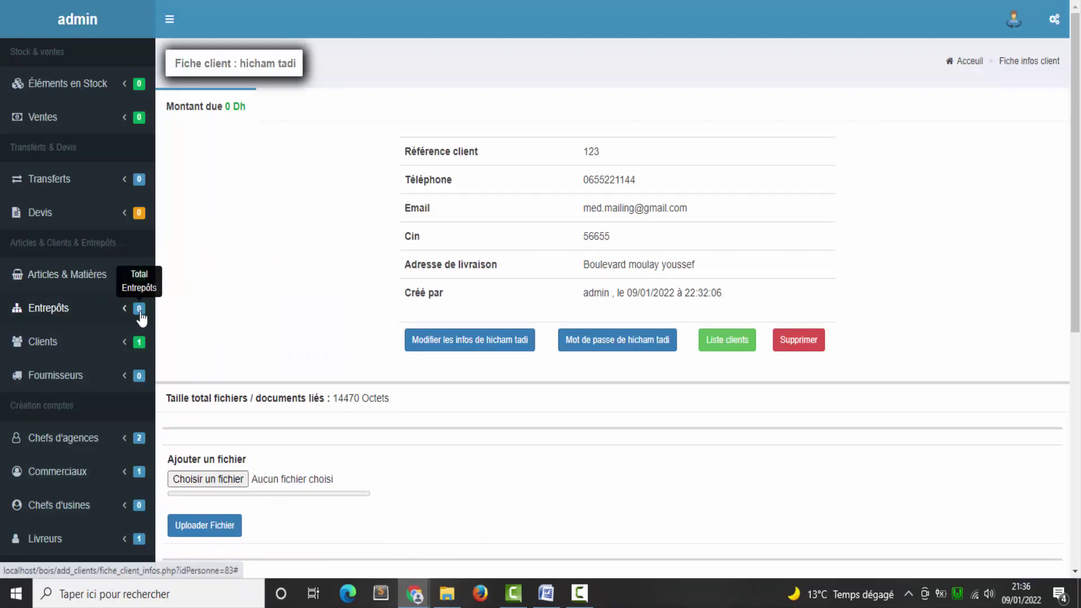
left_click(75, 314)
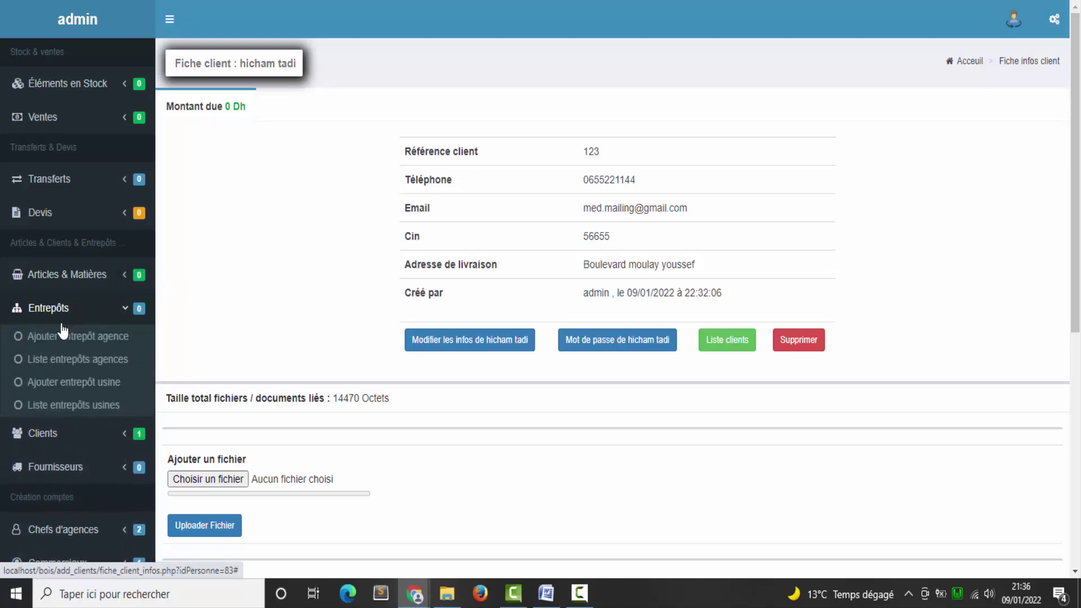
left_click(93, 340)
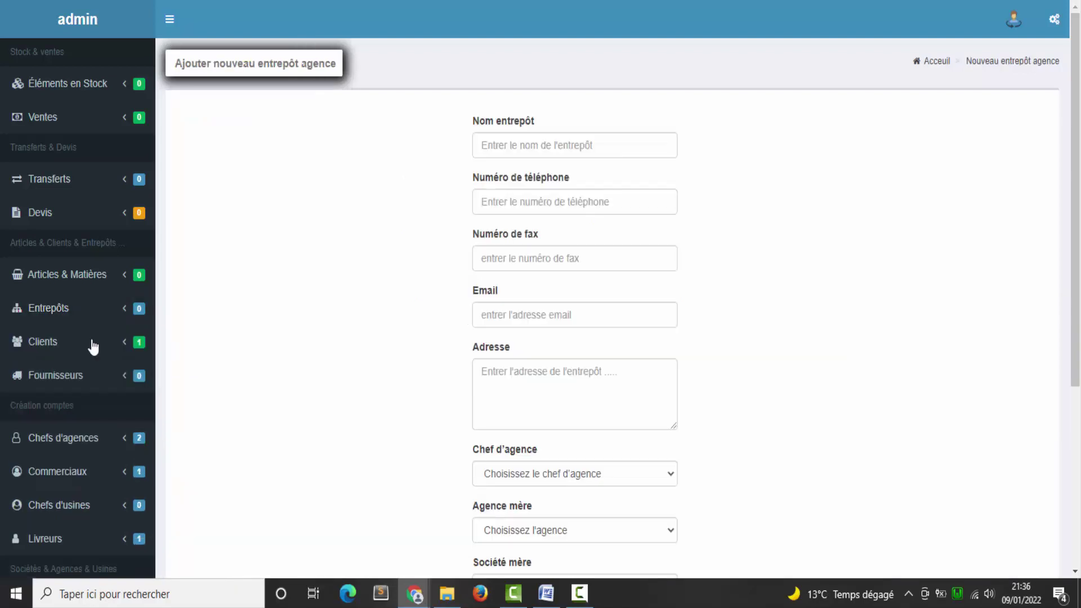
left_click(516, 145)
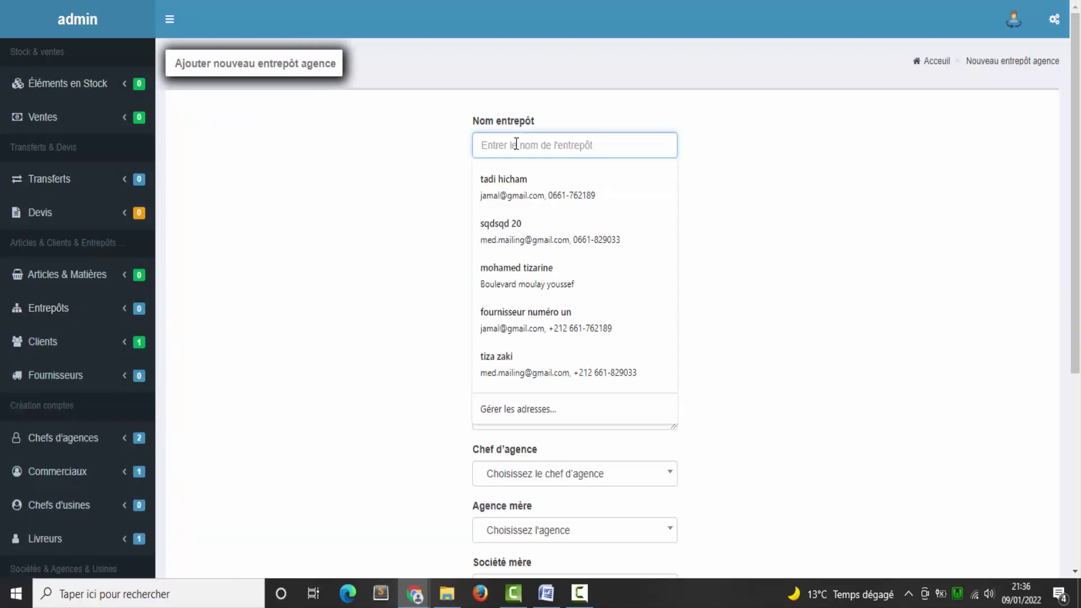
type("entrepot ain sebaa")
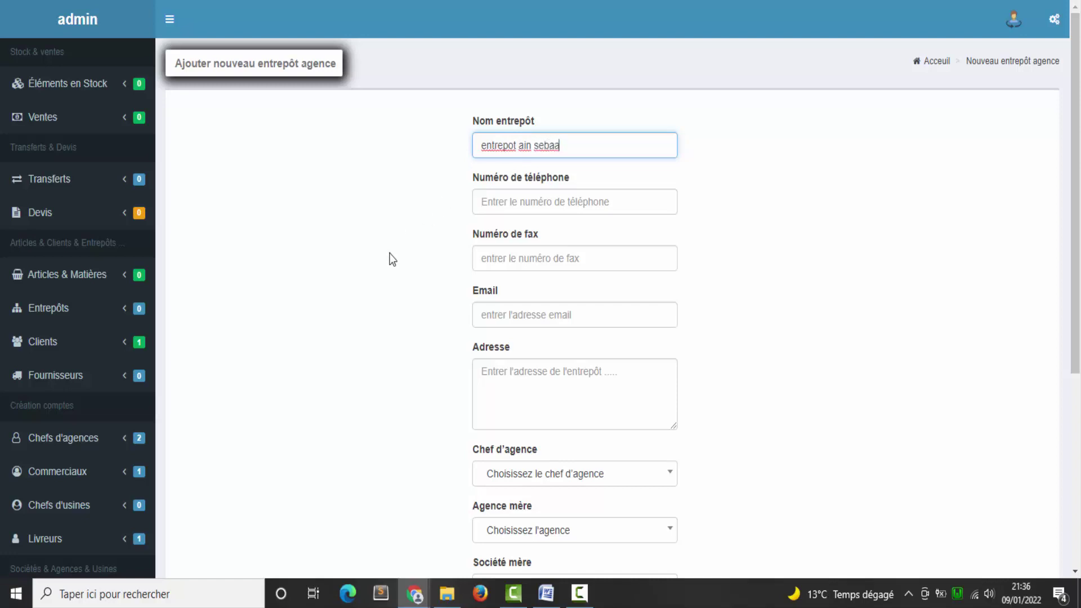
left_click(517, 198)
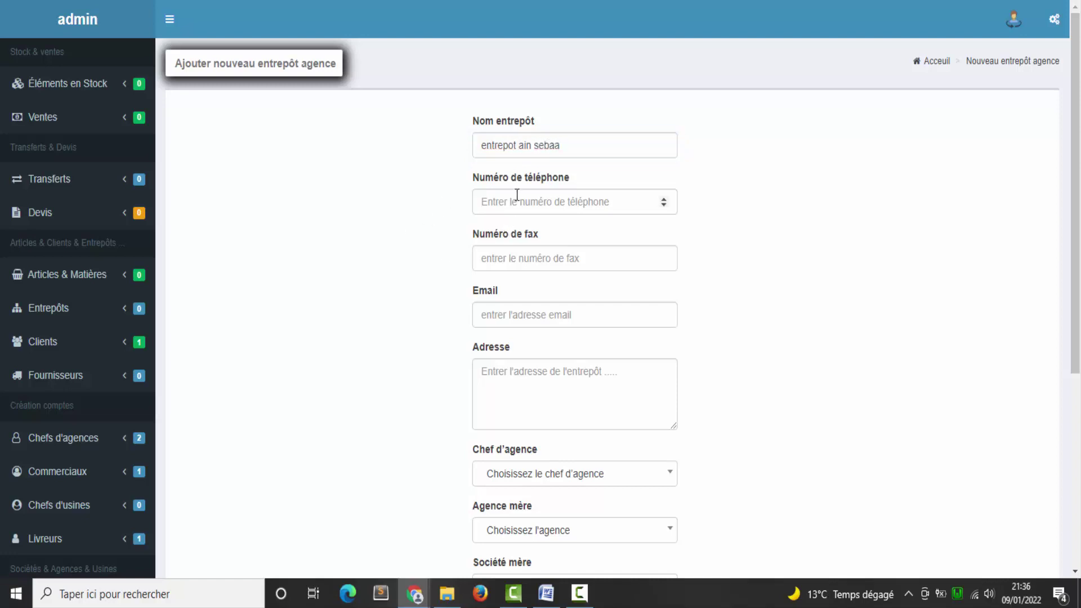
type("069988")
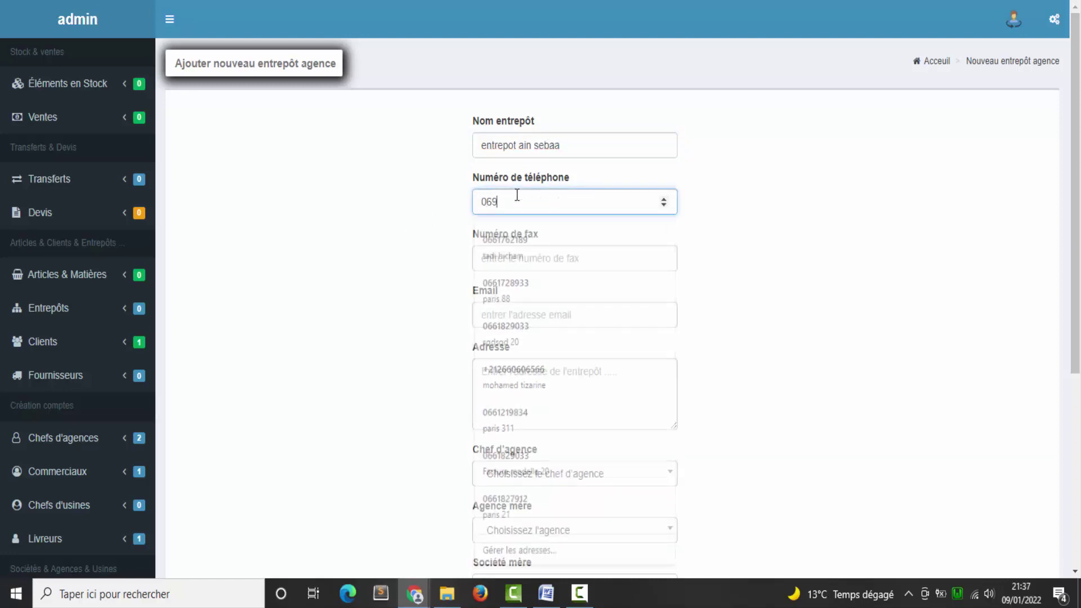
Enter the fax number, autofill the e-mail, and set the address to 'adresse avenu'
left_click(509, 259)
type("55")
key("BackSpace")
key("BackSpace")
key("BackSpace")
type("52286")
type("5544")
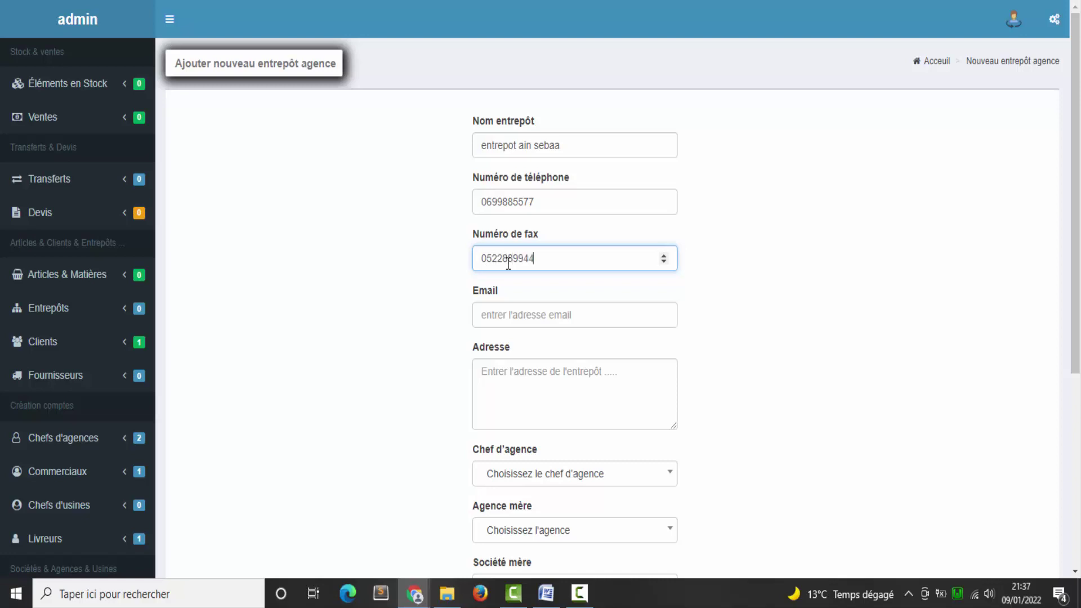
left_click(501, 316)
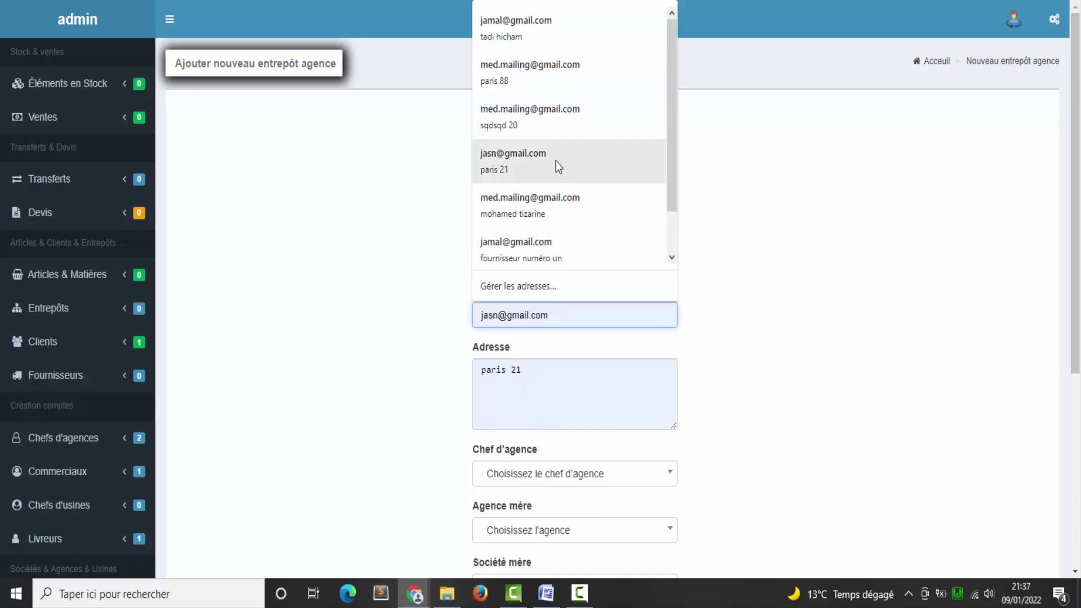
left_click(566, 160)
triple_click(480, 380)
key("BackSpace")
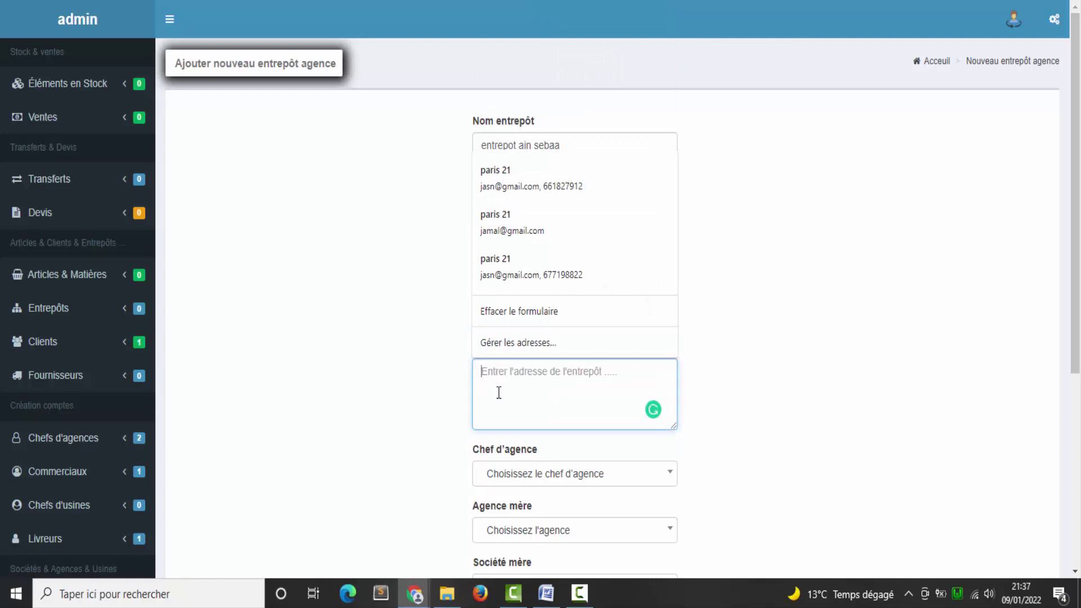
left_click(358, 377)
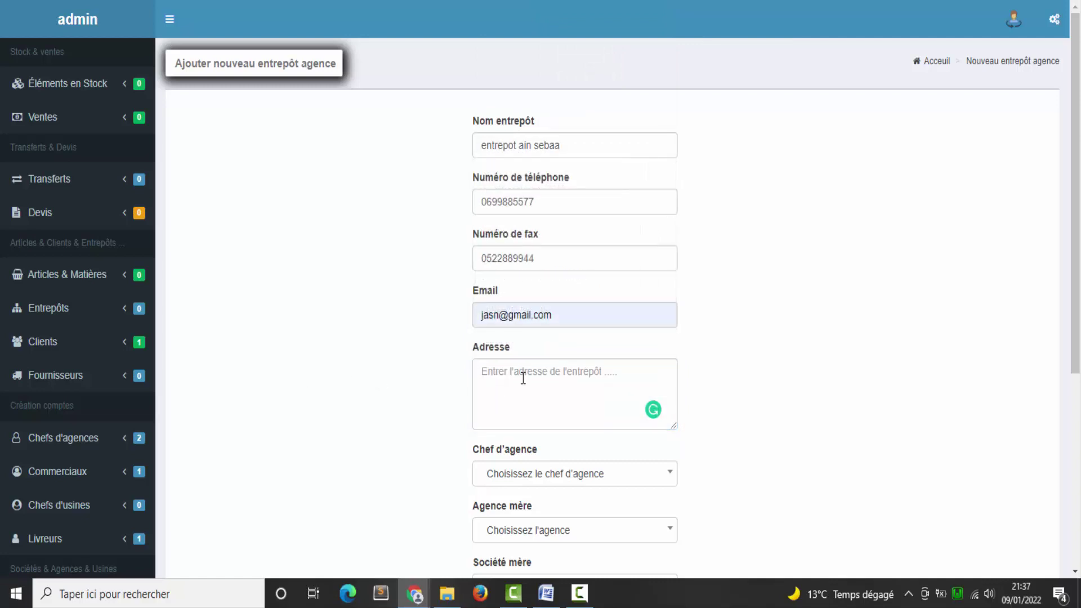
left_click(524, 378)
type("adresse")
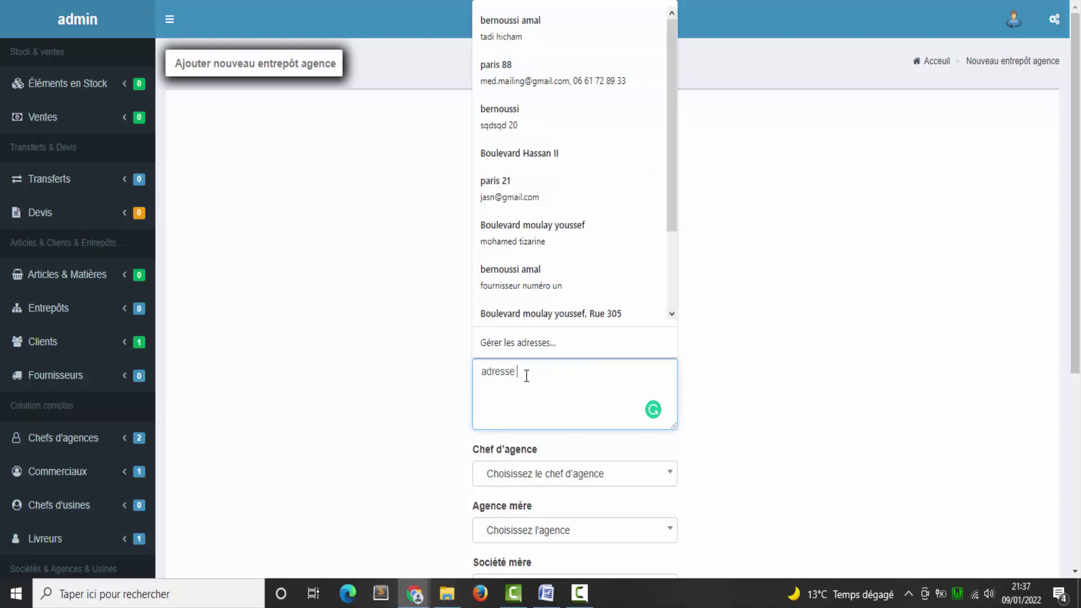
type(" avenu")
left_click(391, 378)
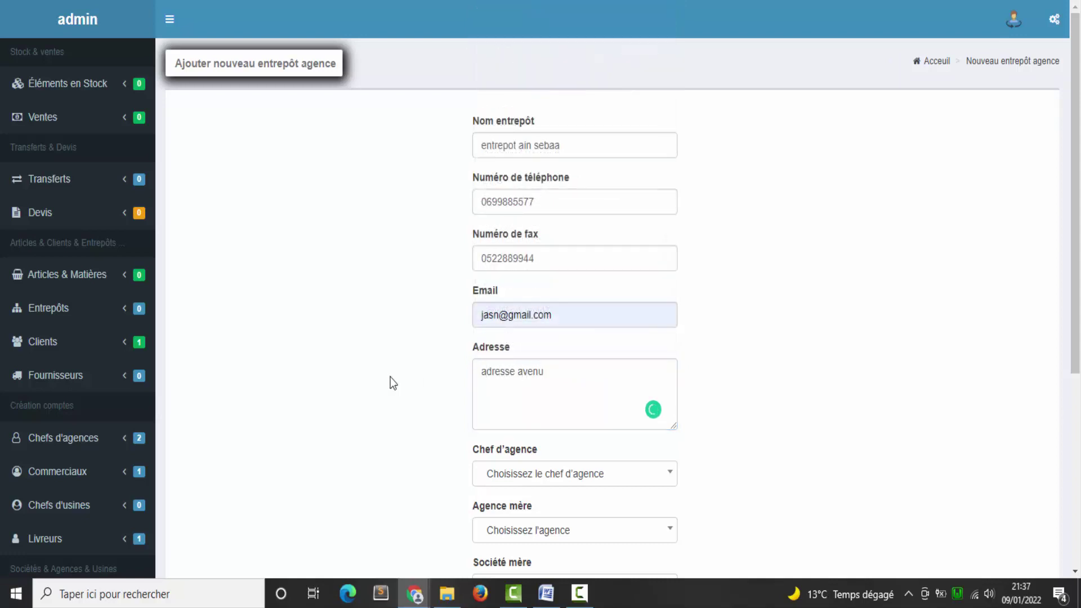
Assign chef agence ain sebaa, agence ain sebaa and fapec sarl to entrepot ain sebaa and save it
scroll(393, 383, "down", 4)
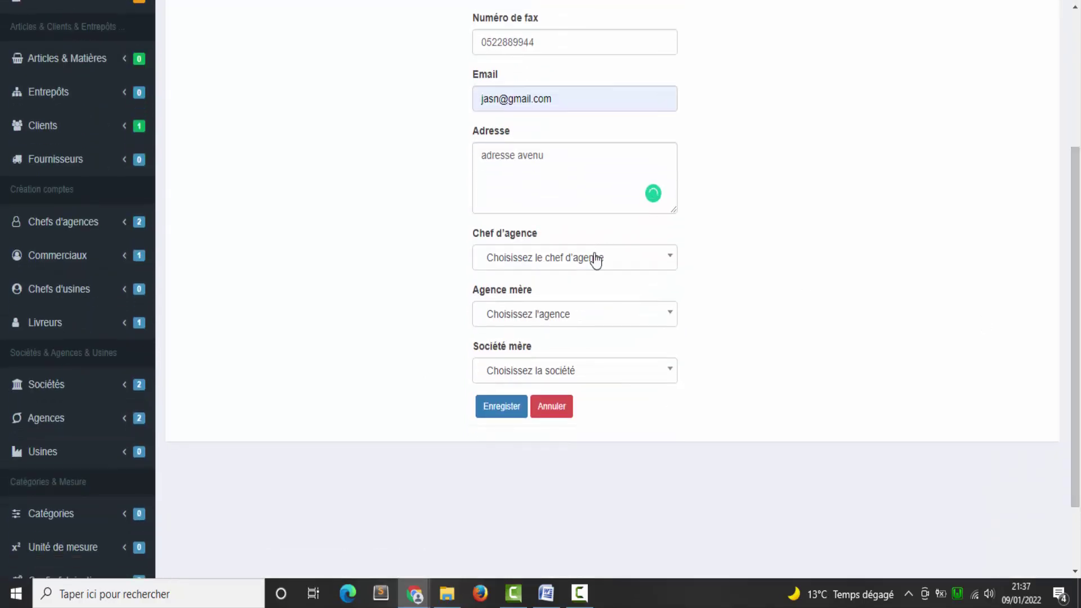
left_click(589, 259)
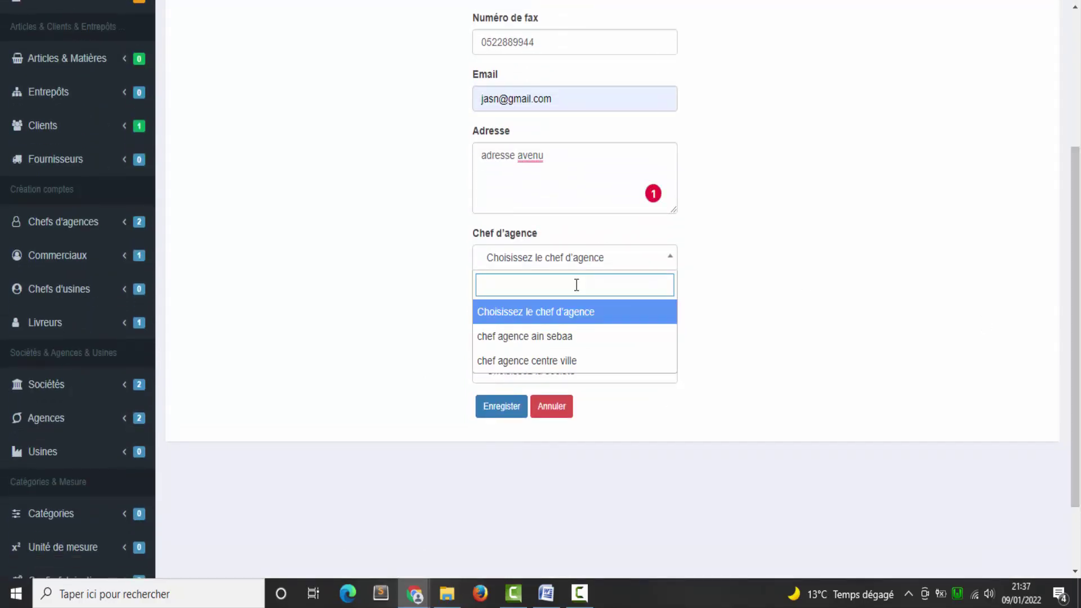
left_click(537, 341)
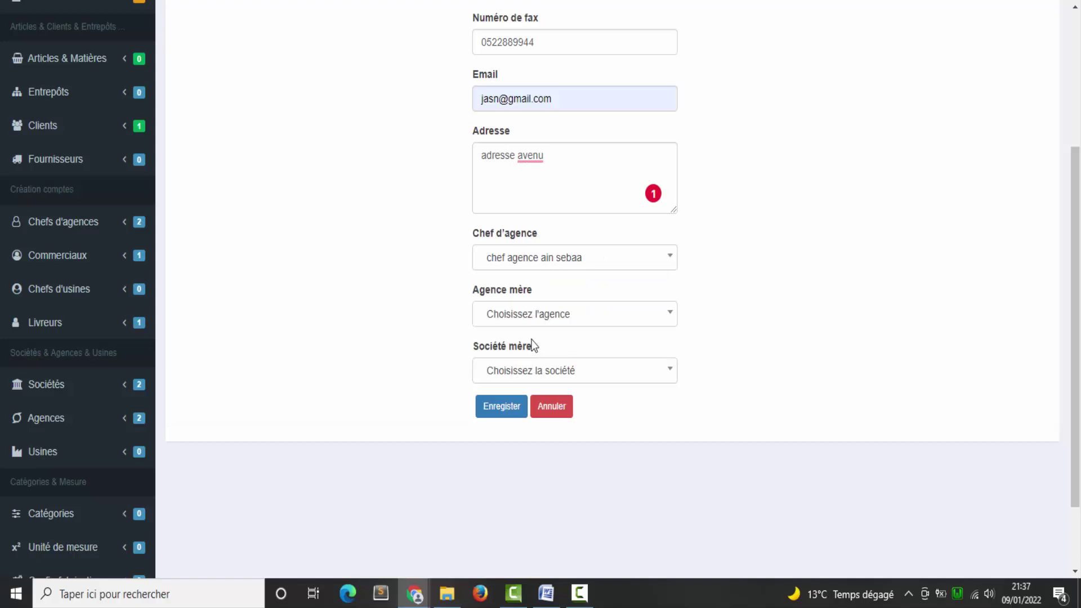
left_click(539, 315)
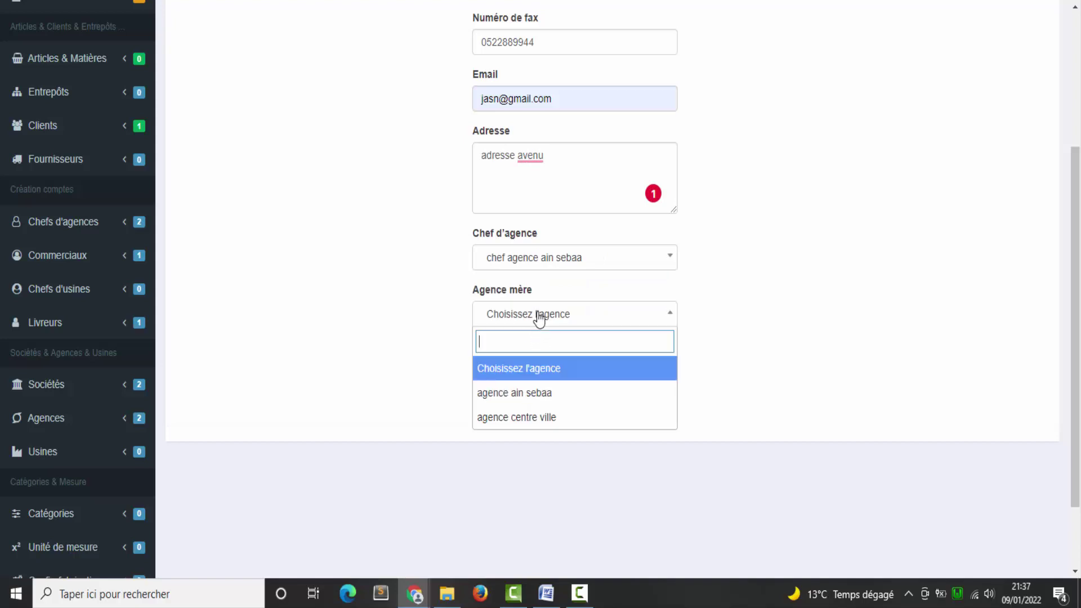
left_click(526, 257)
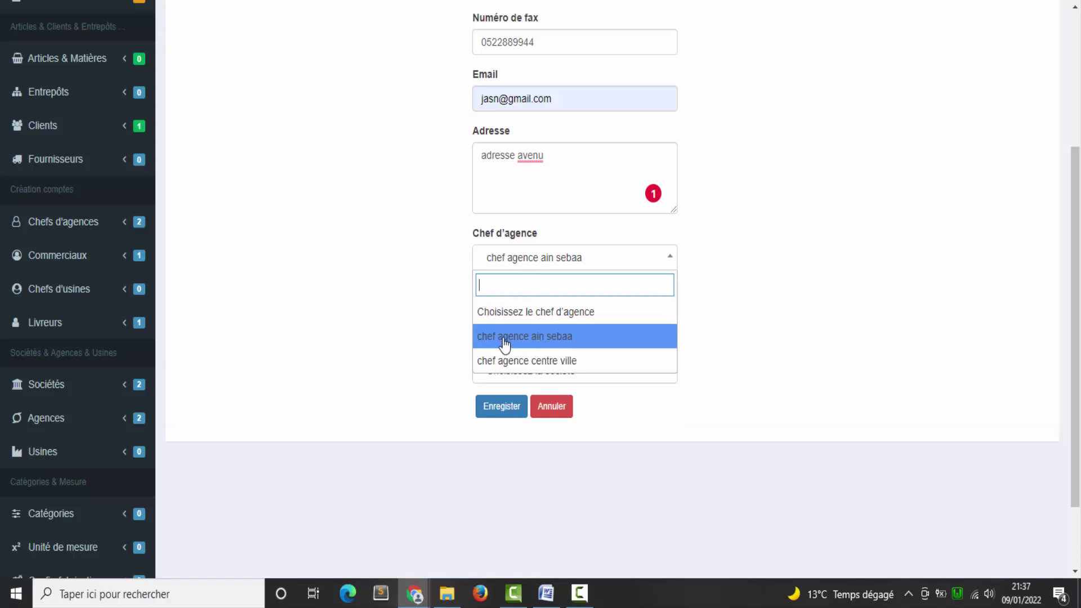
left_click(425, 331)
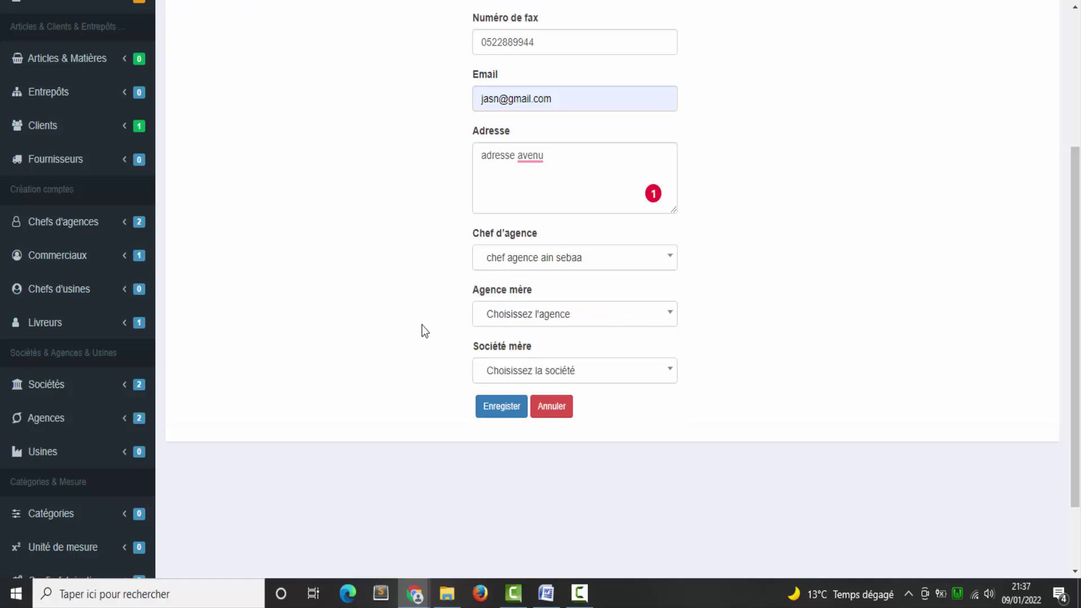
left_click(485, 314)
left_click(487, 401)
left_click(553, 381)
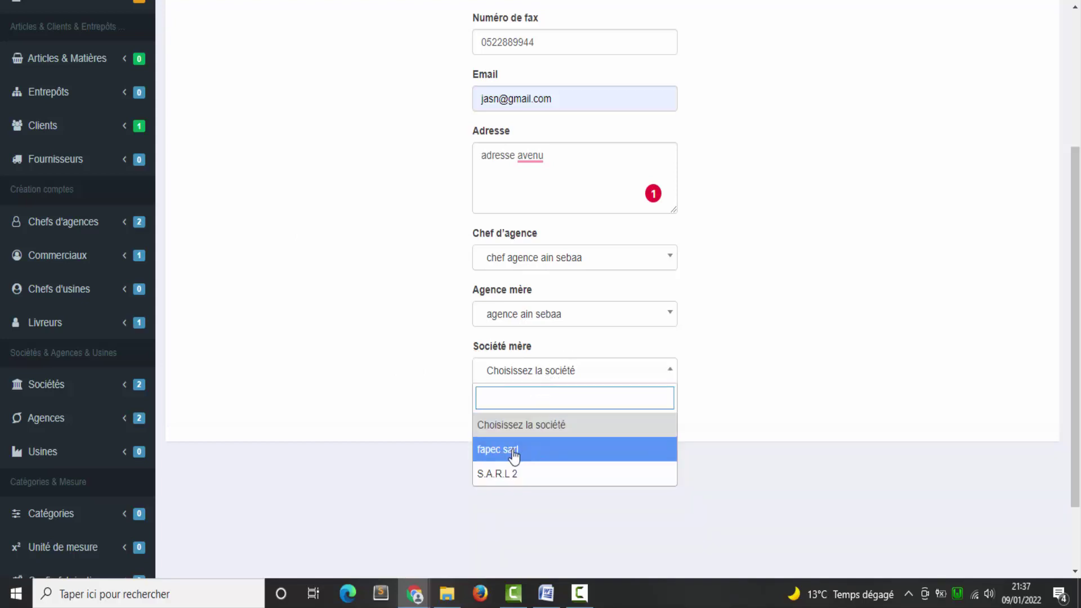
left_click(546, 449)
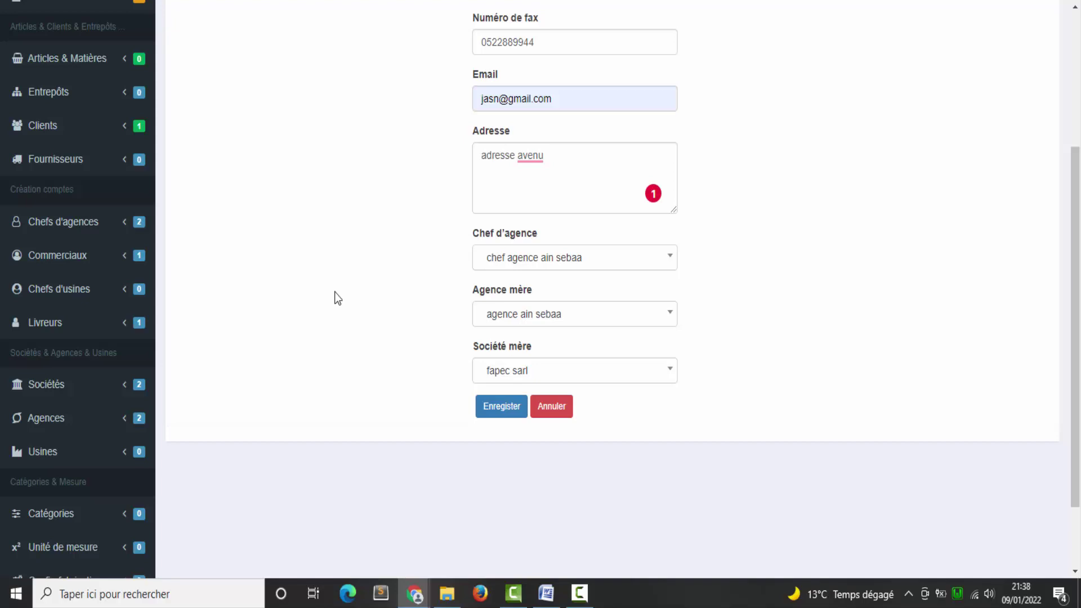
left_click(500, 409)
left_click(710, 133)
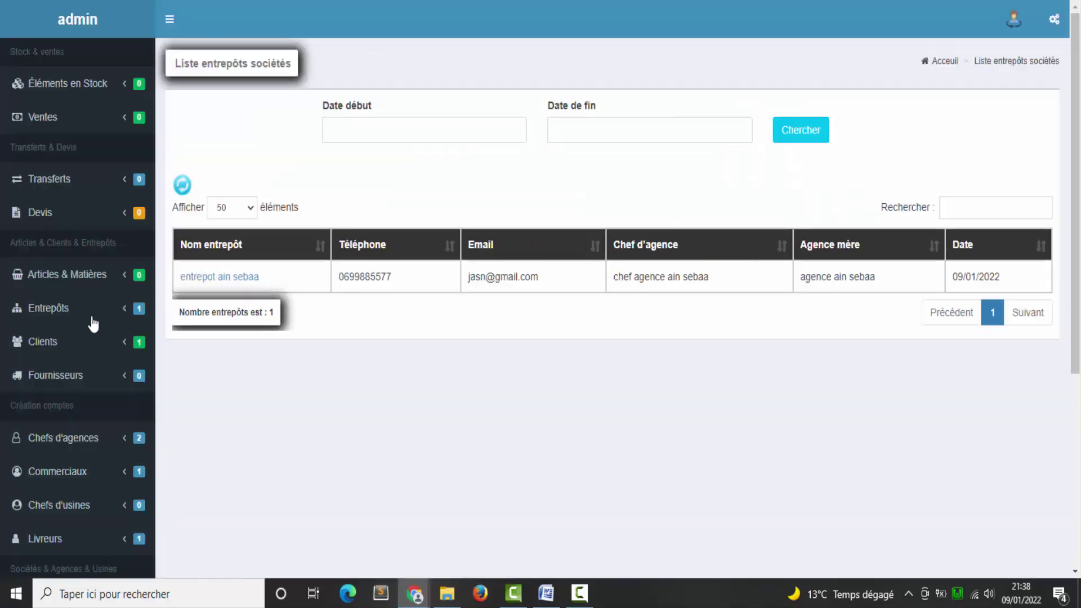
Start a new agency warehouse named 'entrepot centre ville' and fill in its phone and fax details
left_click(62, 309)
left_click(59, 336)
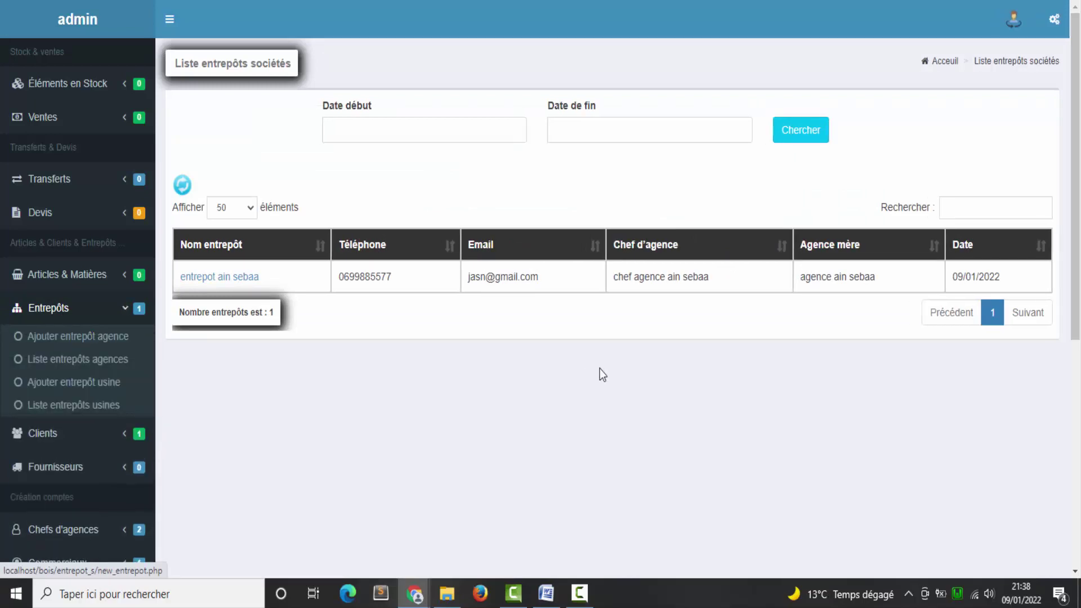
left_click(517, 139)
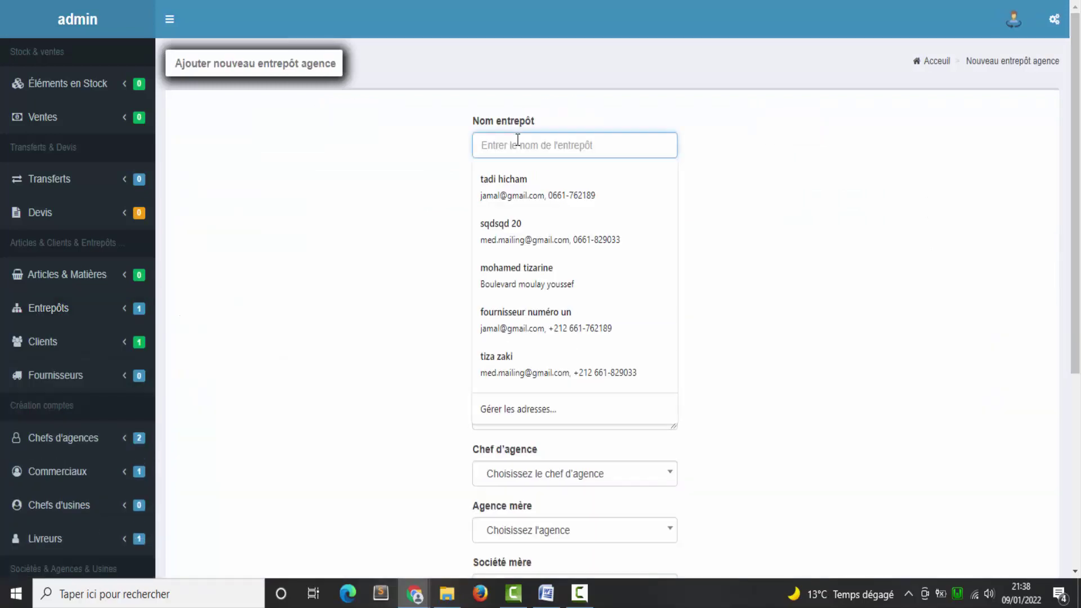
type("entrepo")
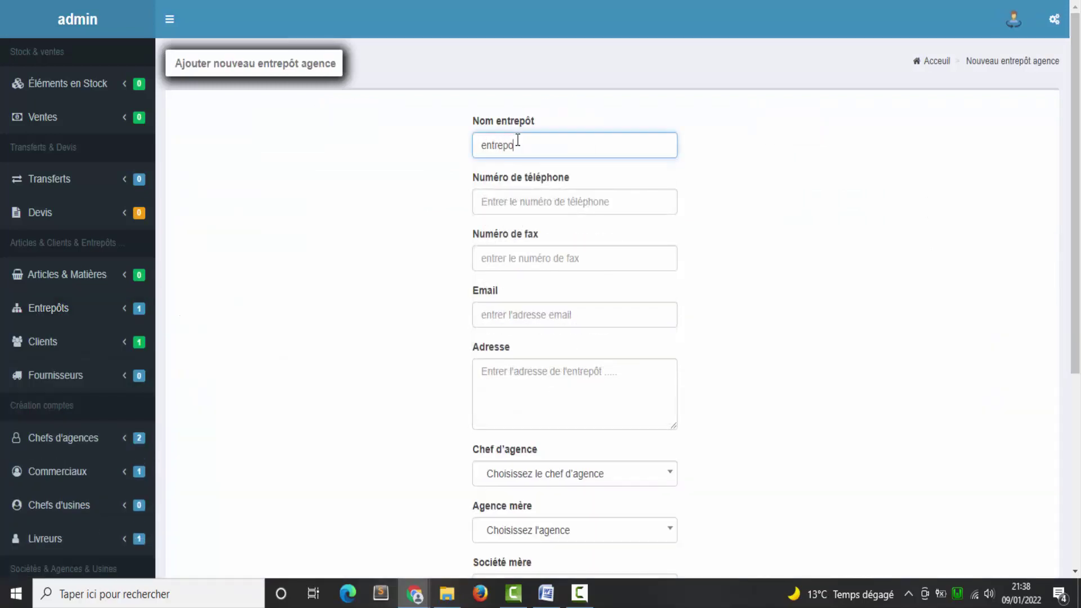
type("t centre ville")
left_click(524, 197)
left_click(530, 233)
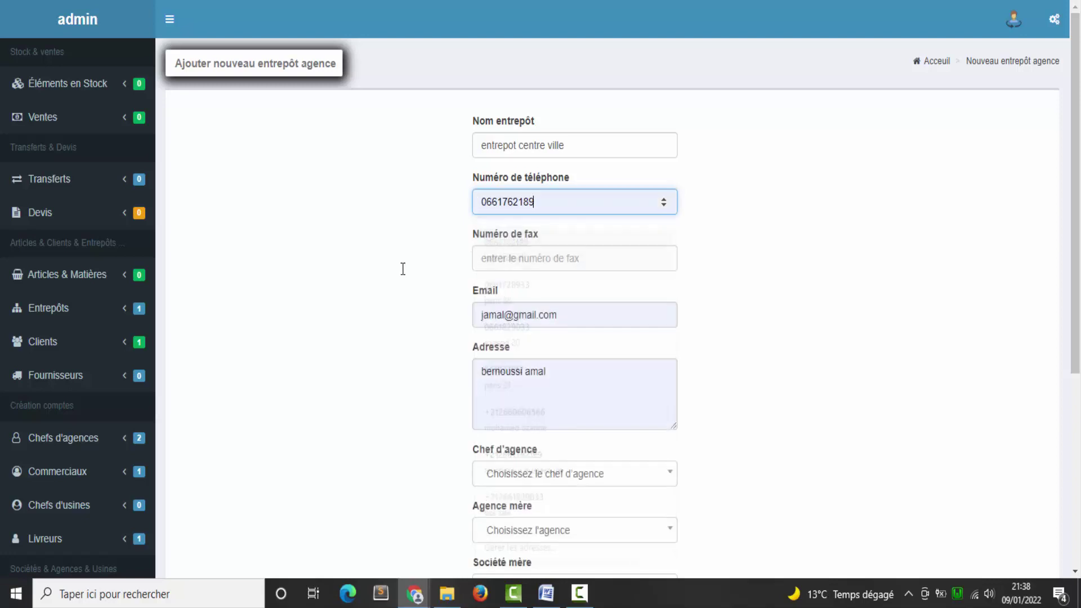
left_click(517, 260)
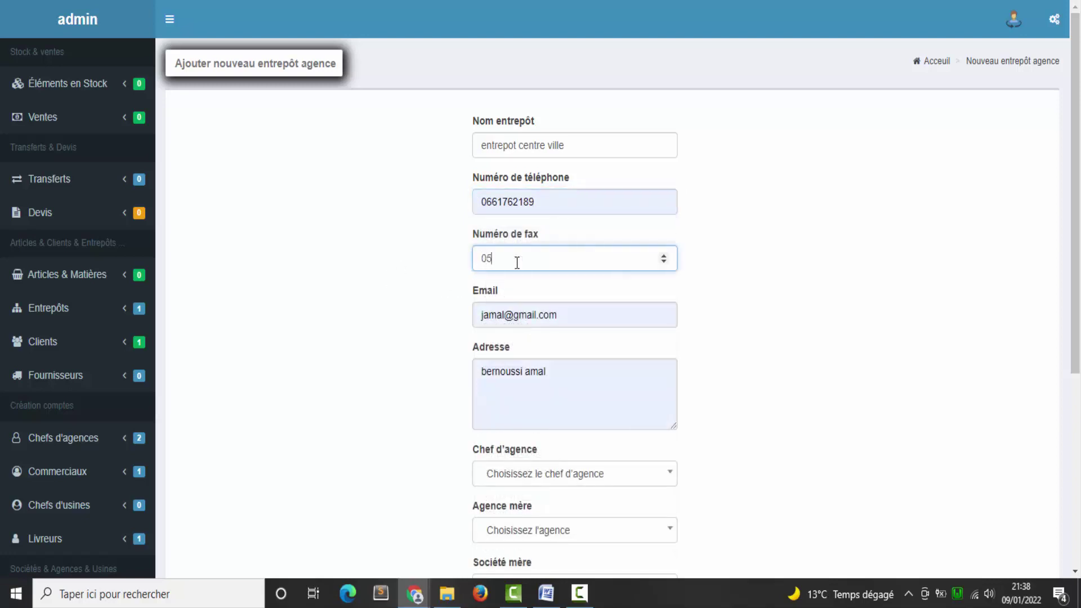
Assign chef agence centre ville, agence centre ville and S.A.R.L 2, then save the warehouse
scroll(496, 353, "down", 1)
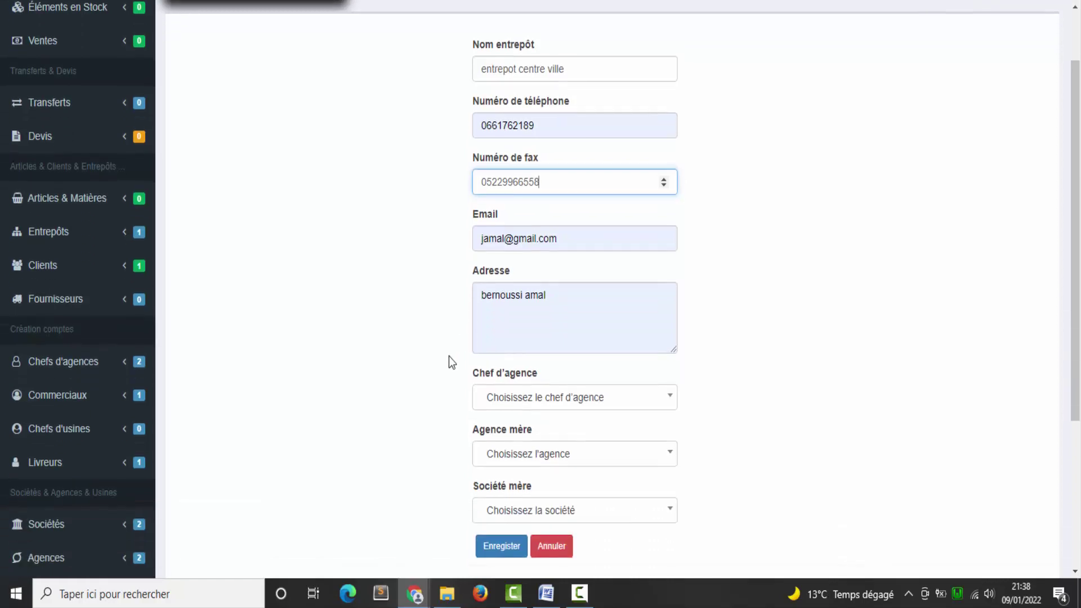
left_click(514, 397)
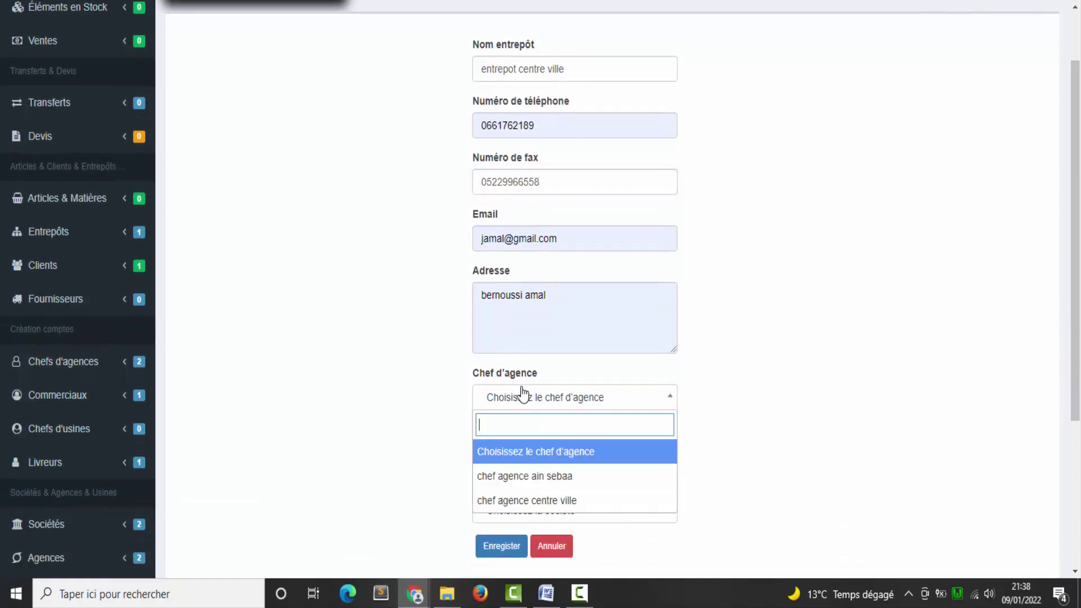
left_click(566, 503)
left_click(515, 455)
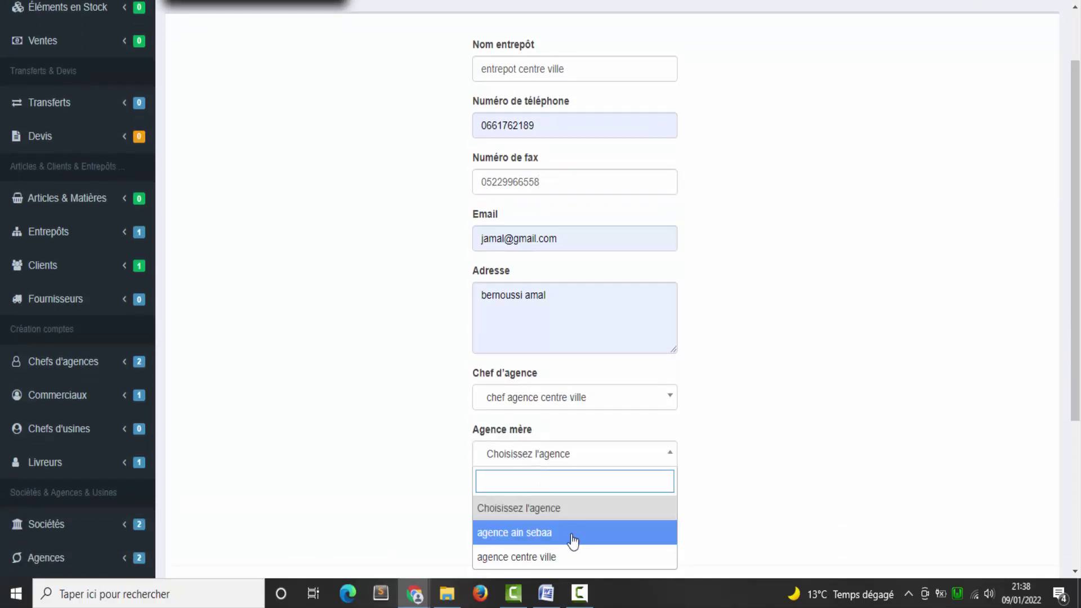
left_click(554, 557)
scroll(364, 430, "down", 3)
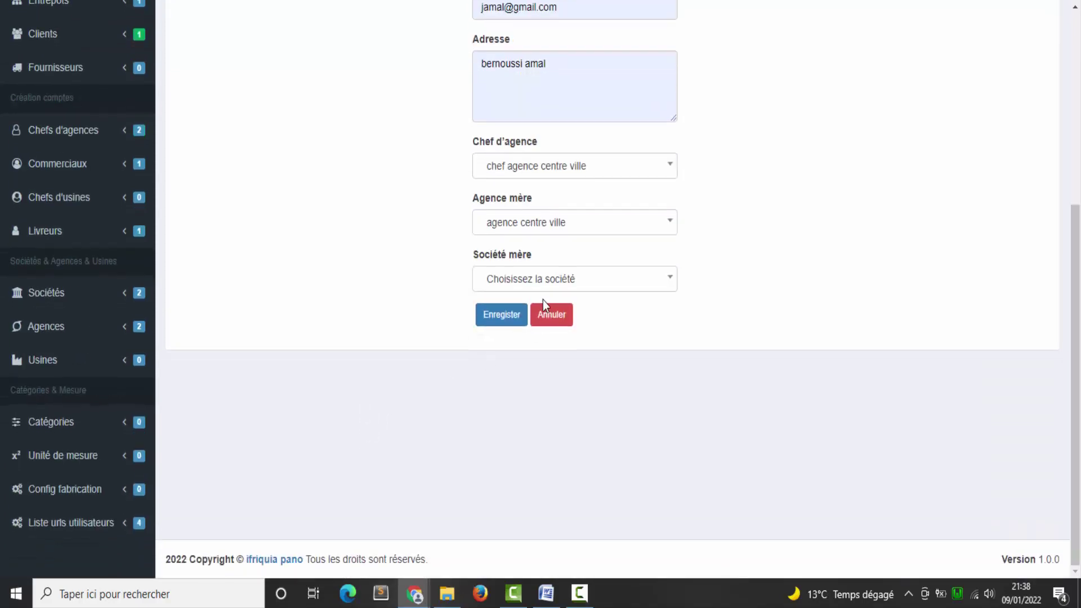
left_click(545, 290)
left_click(541, 380)
left_click(486, 318)
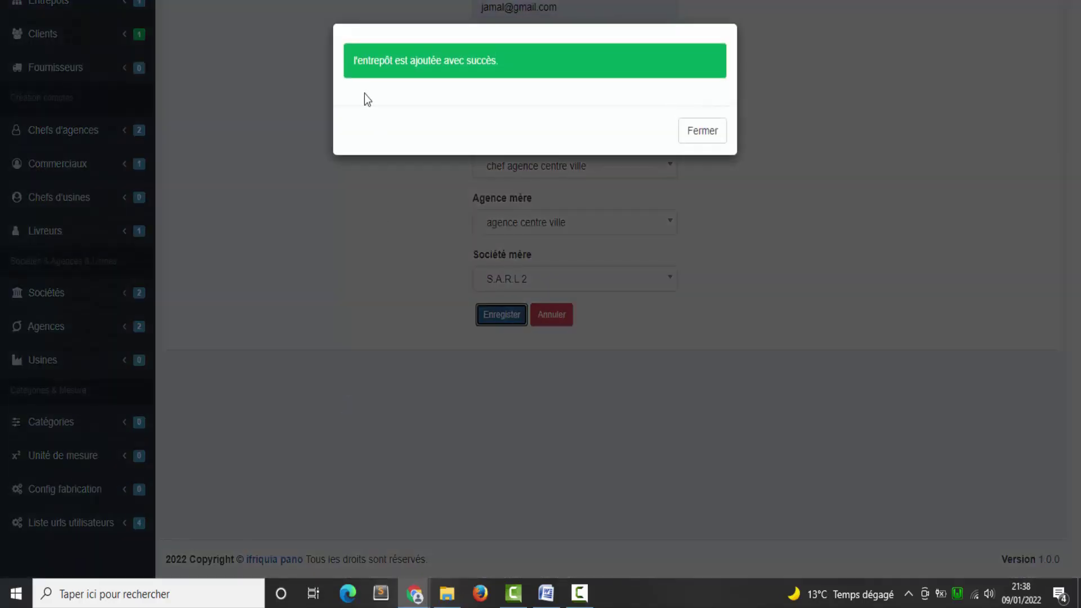
left_click(702, 131)
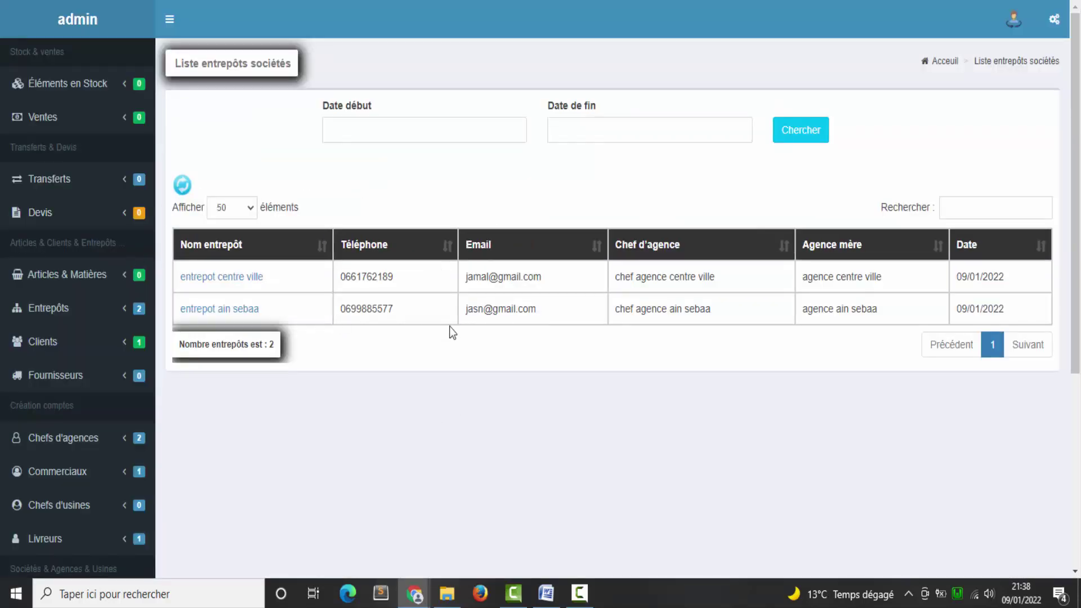
Open the details page of entrepot centre ville and select its name in the title
left_click(225, 282)
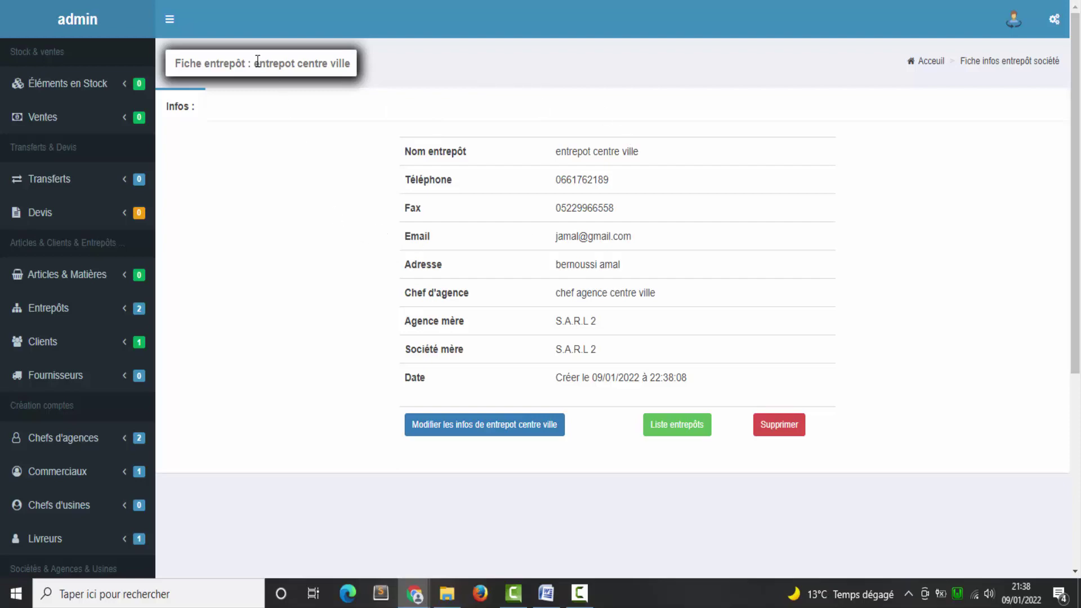
left_click_drag(254, 63, 353, 66)
scroll(317, 213, "down", 5)
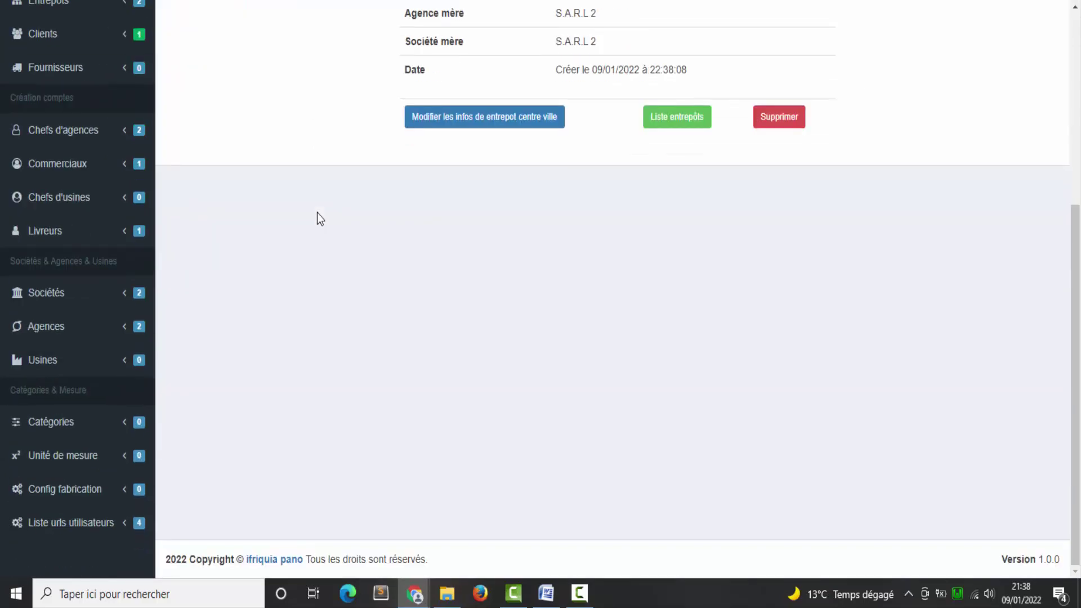
scroll(316, 213, "up", 3)
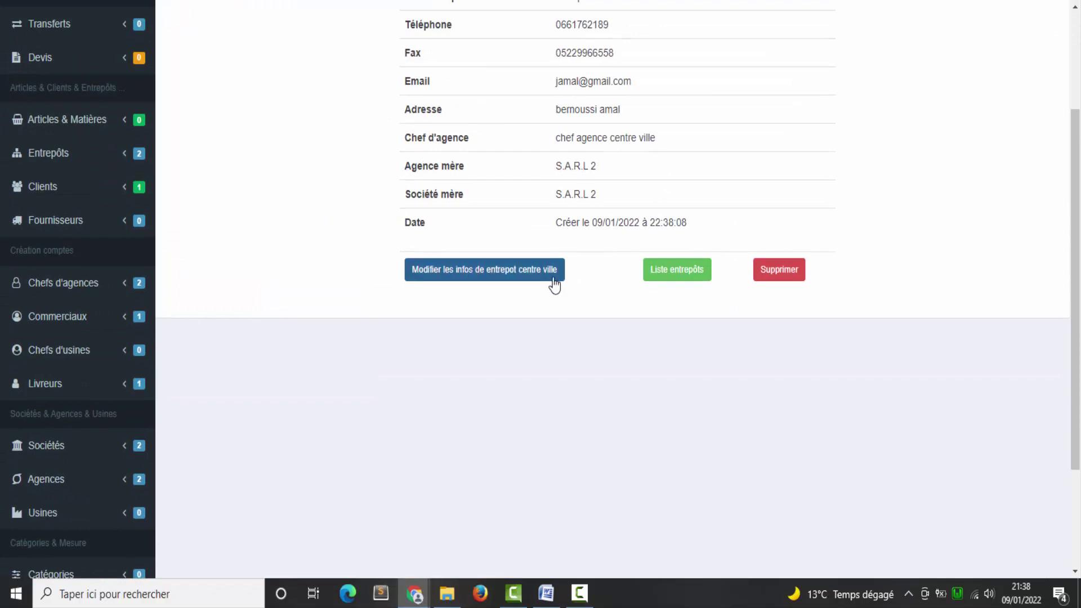
Re-save entrepot centre ville's edit form with its agency head unchanged
left_click(465, 280)
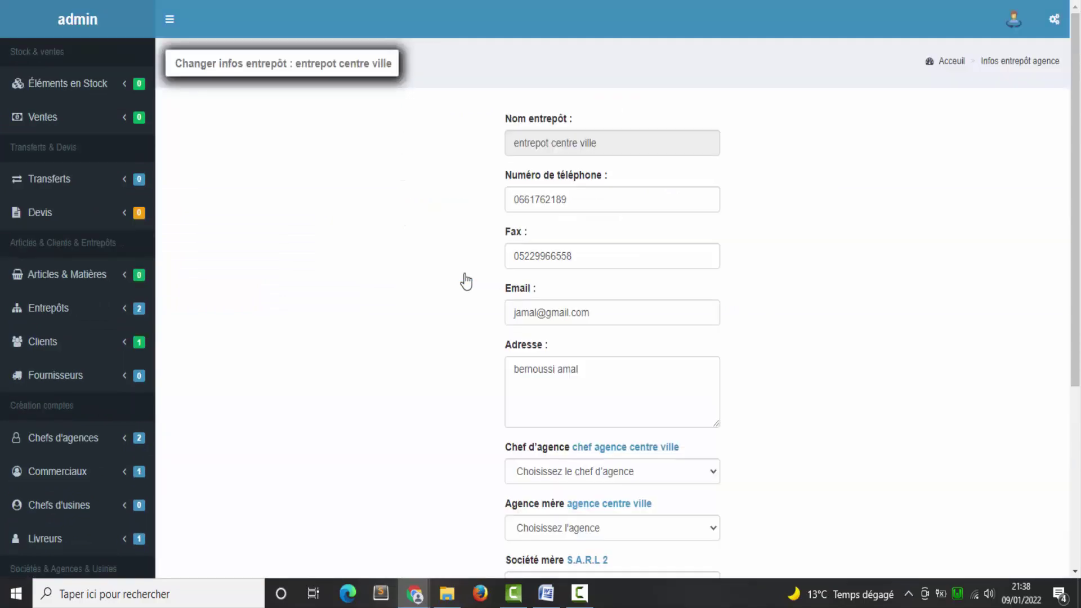
scroll(458, 277, "down", 5)
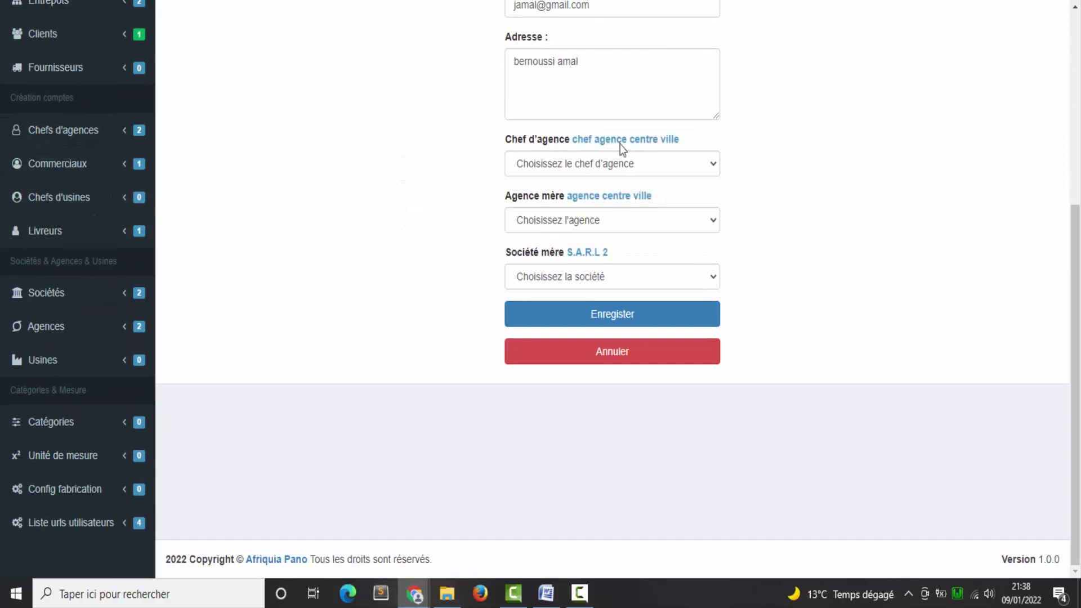
left_click(627, 166)
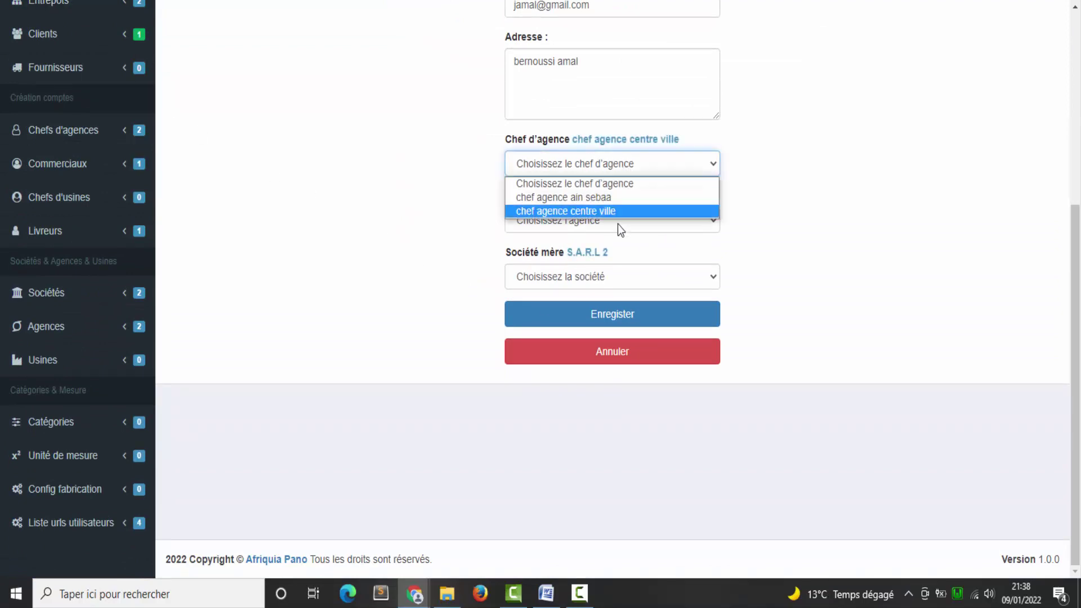
left_click(610, 185)
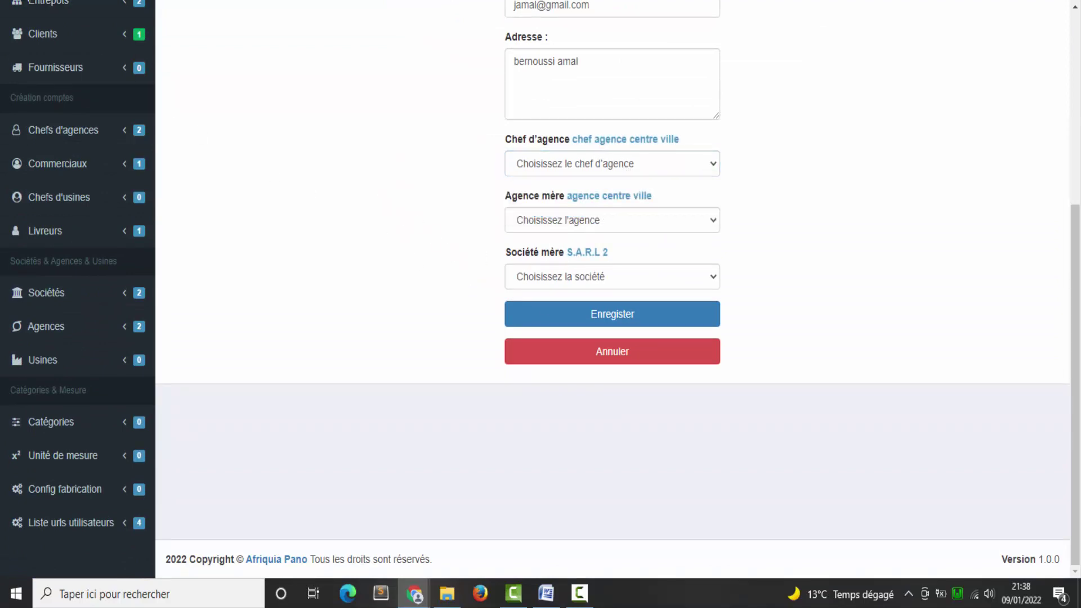
left_click(612, 314)
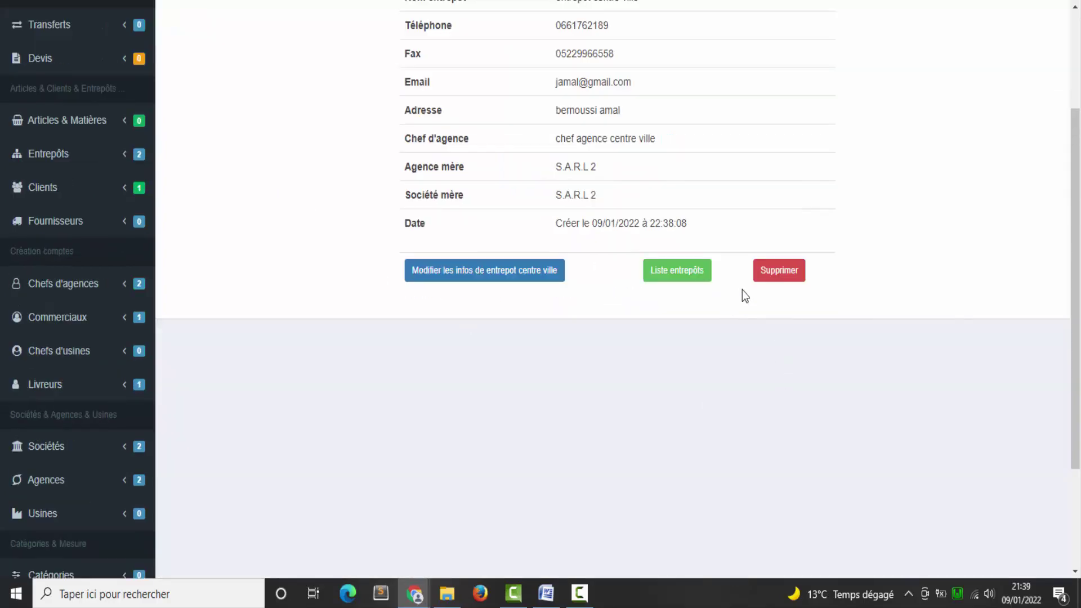
Start deleting the warehouse, cancel the deletion, and return to the warehouse list
left_click(786, 281)
left_click(631, 133)
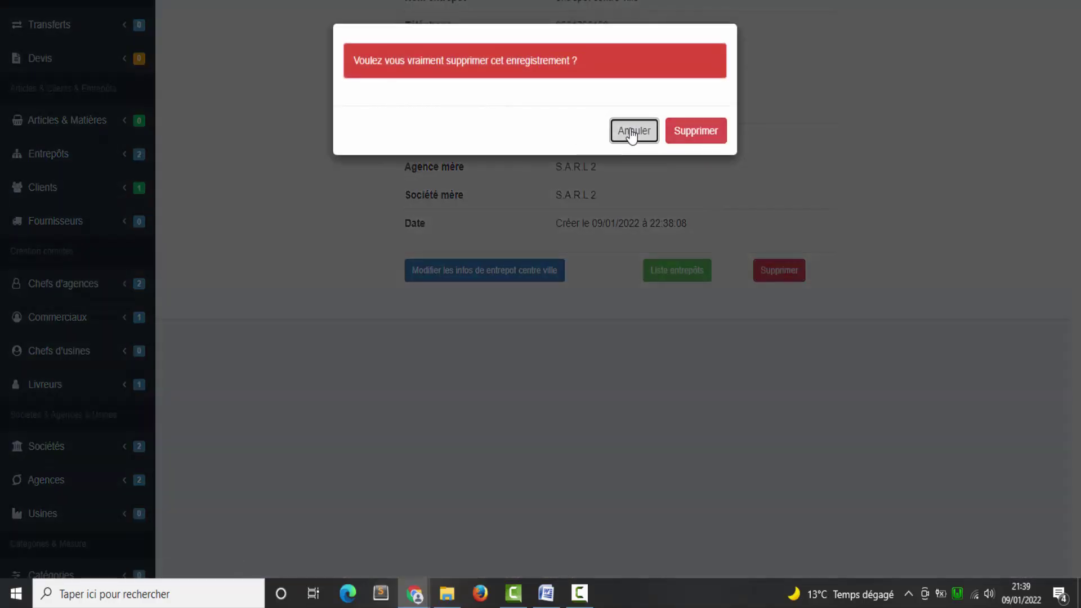
left_click(656, 275)
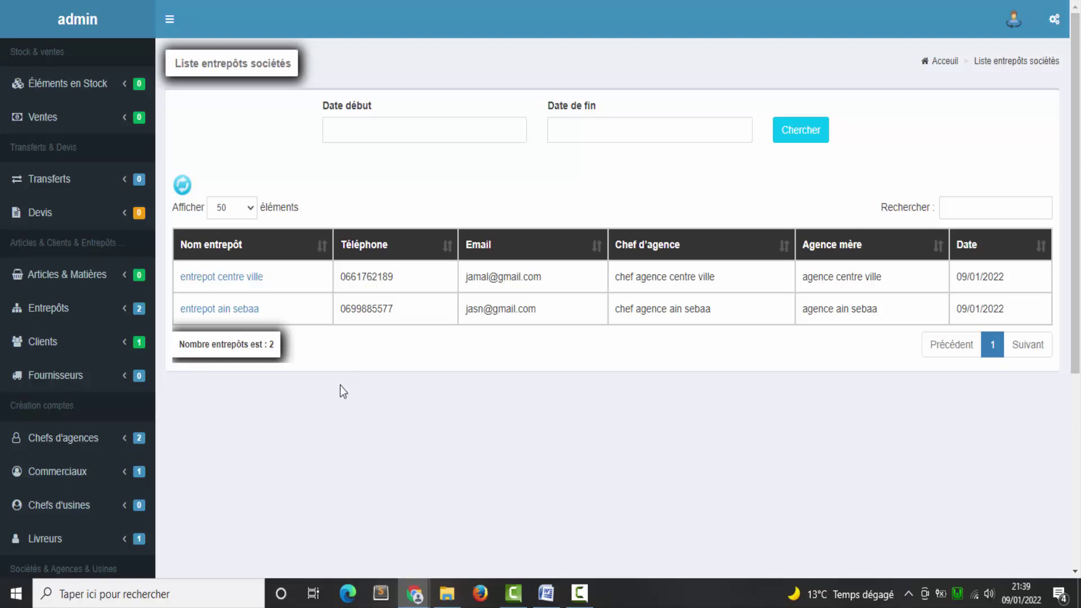
Open Articles & Matières > Ajouter nouveau to get the empty article form
left_click(80, 277)
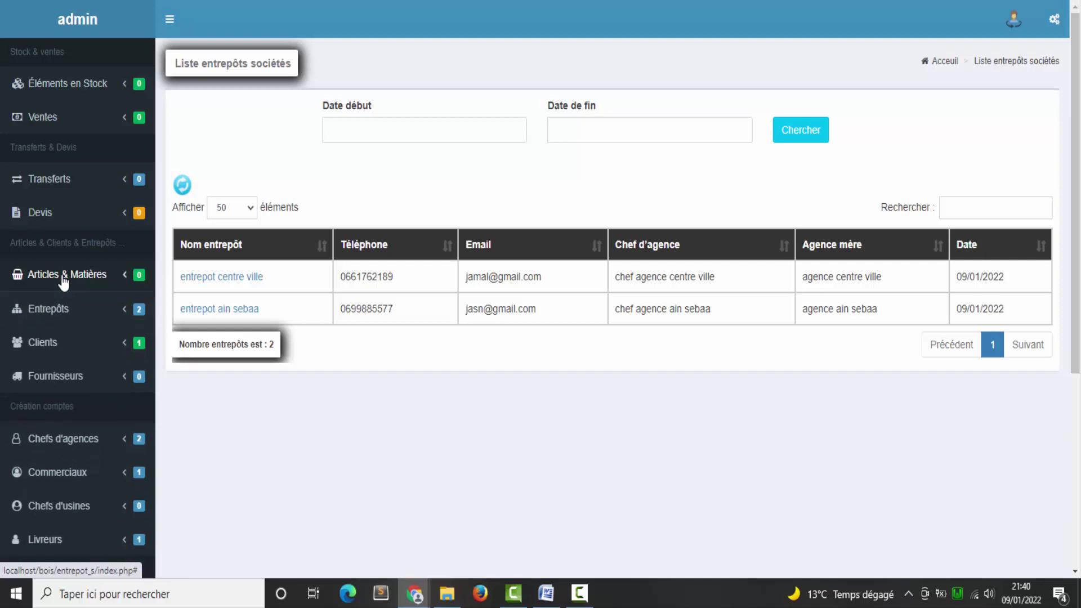
left_click(66, 309)
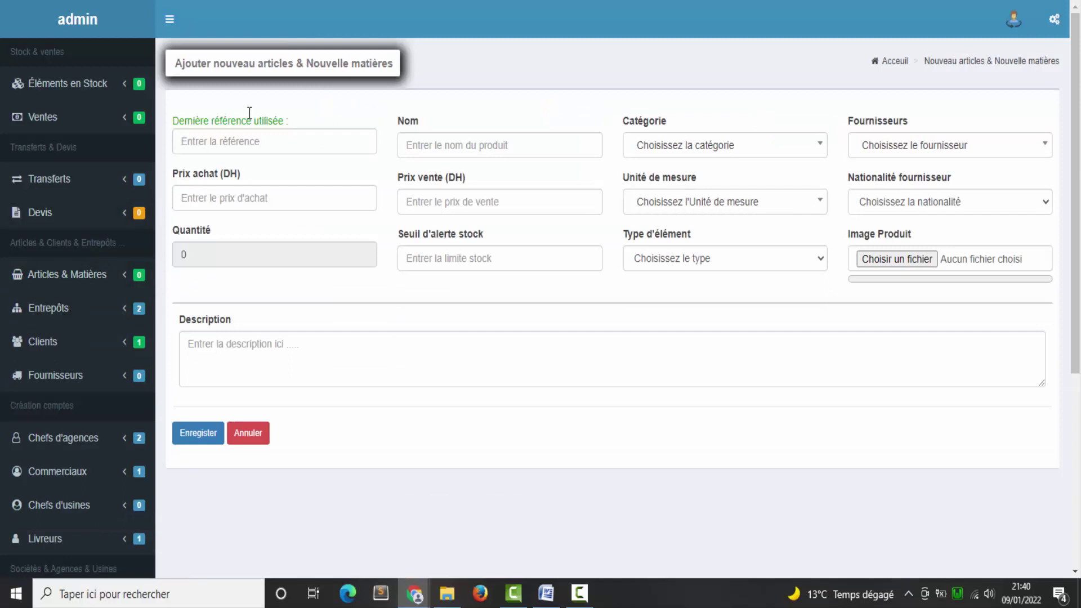
Enter reference 123 and name 'artcle 1' on the new article form
left_click(252, 141)
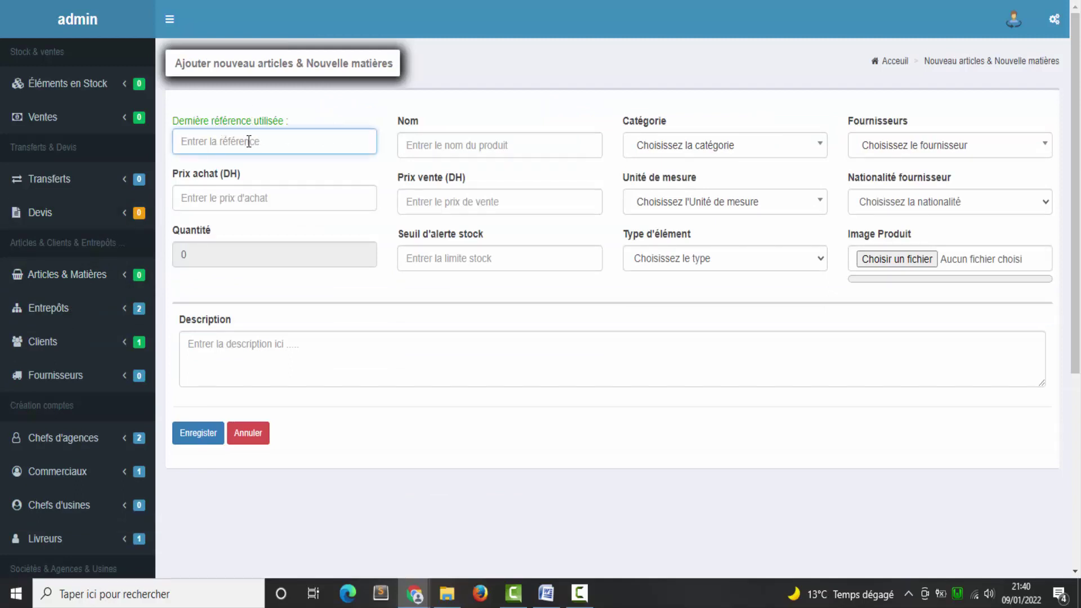
type("123")
left_click(415, 148)
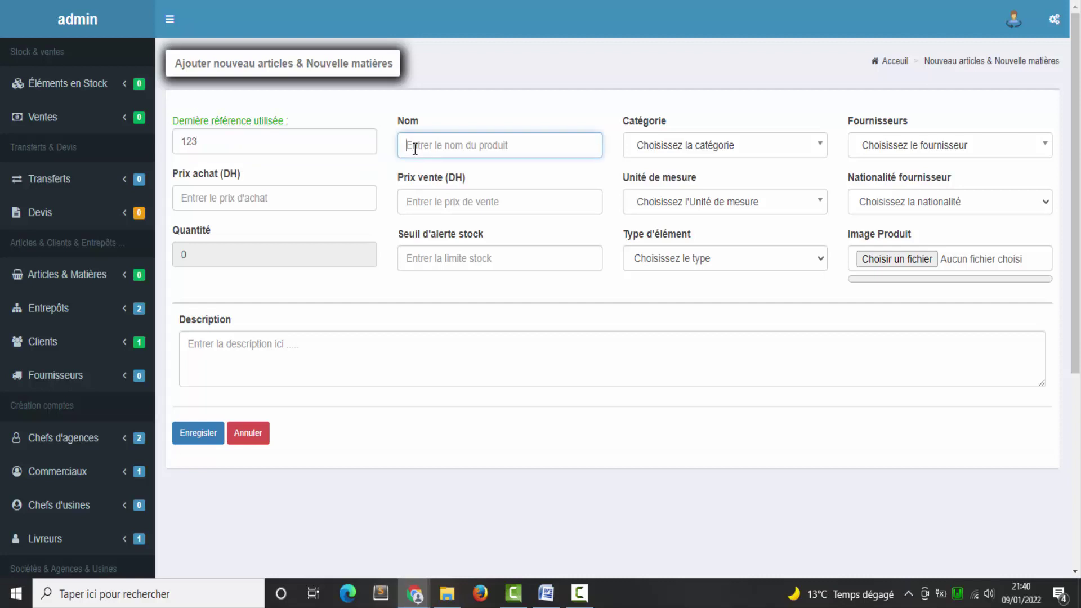
type("artcle 1")
Check the empty Catégorie list, then expand Catégories in the sidebar
left_click(684, 146)
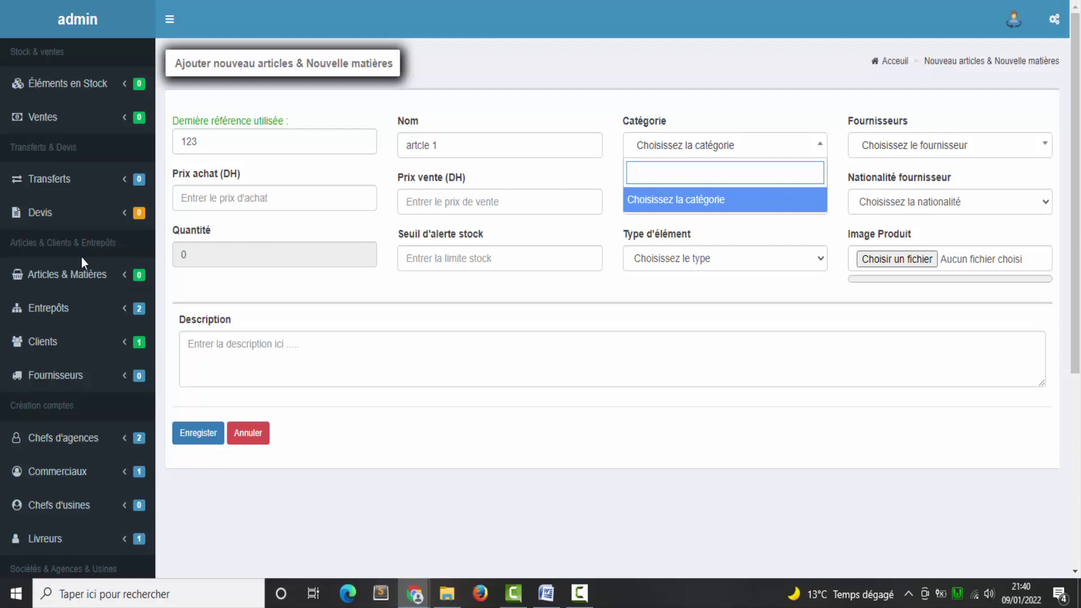
scroll(79, 264, "down", 5)
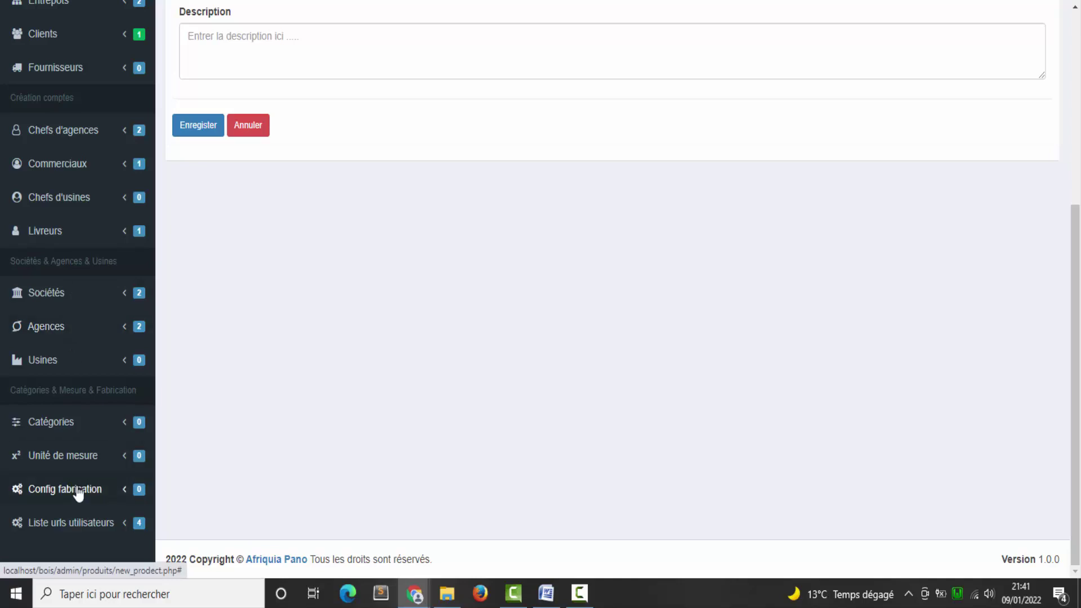
scroll(66, 445, "up", 5)
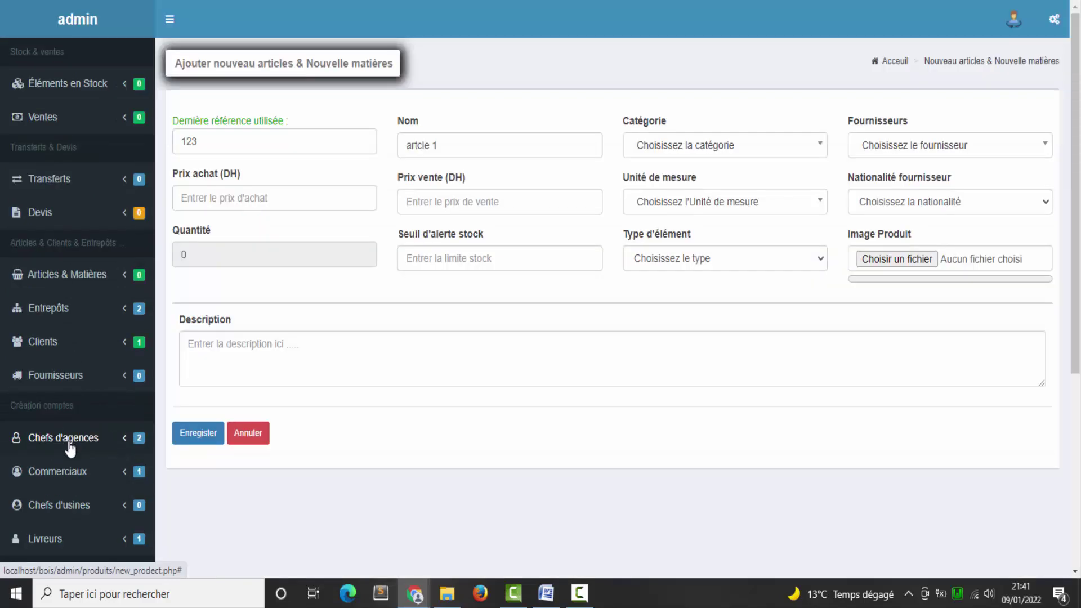
left_click(63, 438)
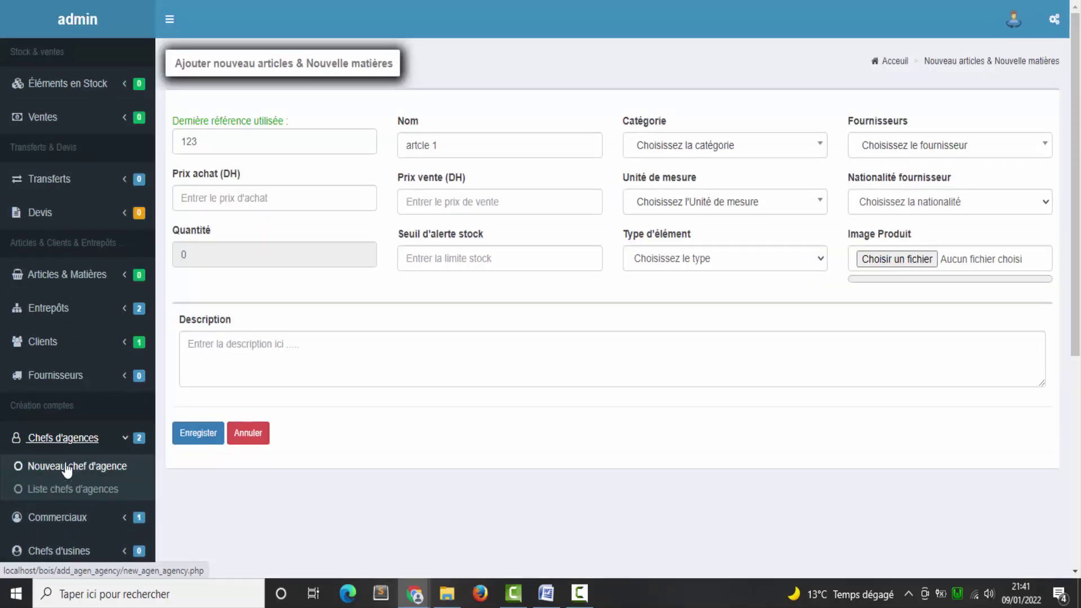
left_click(66, 442)
scroll(57, 423, "down", 5)
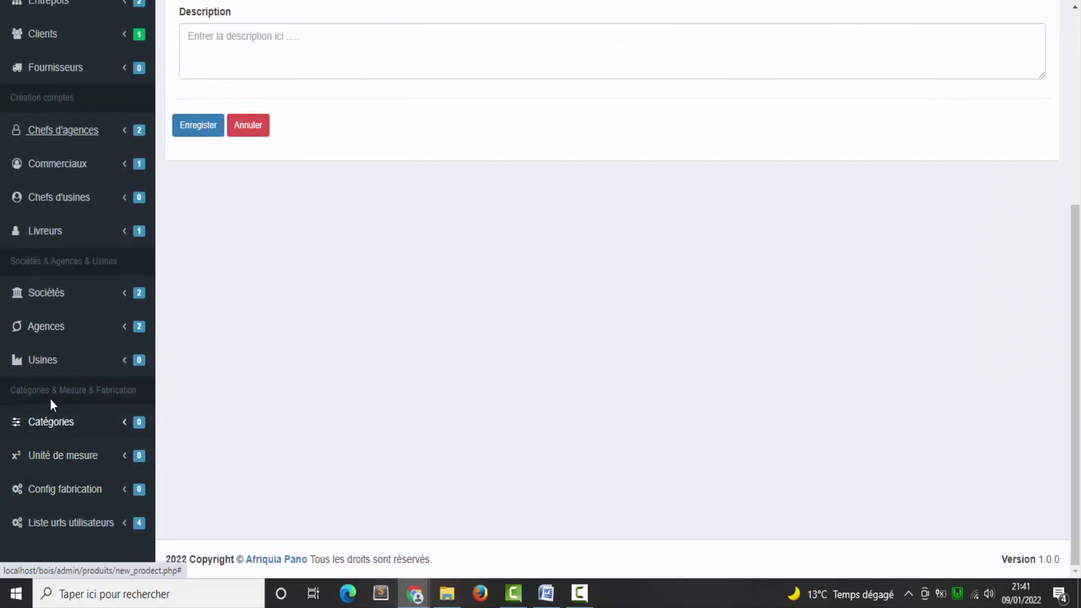
left_click(61, 433)
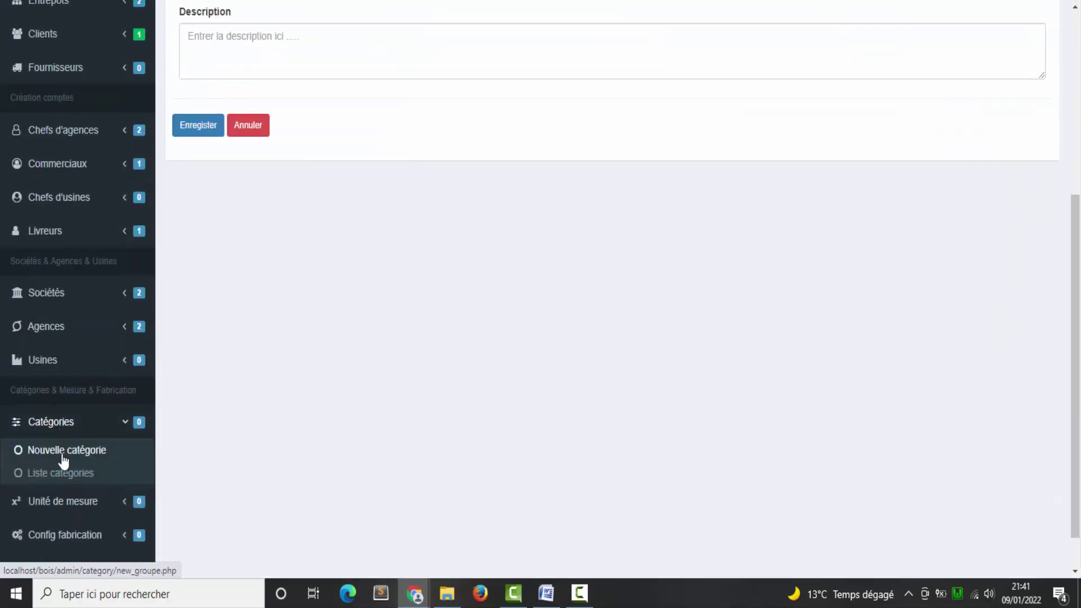
Create the category 'portes', entering and confirming the name, and save it
left_click(63, 459)
left_click(515, 141)
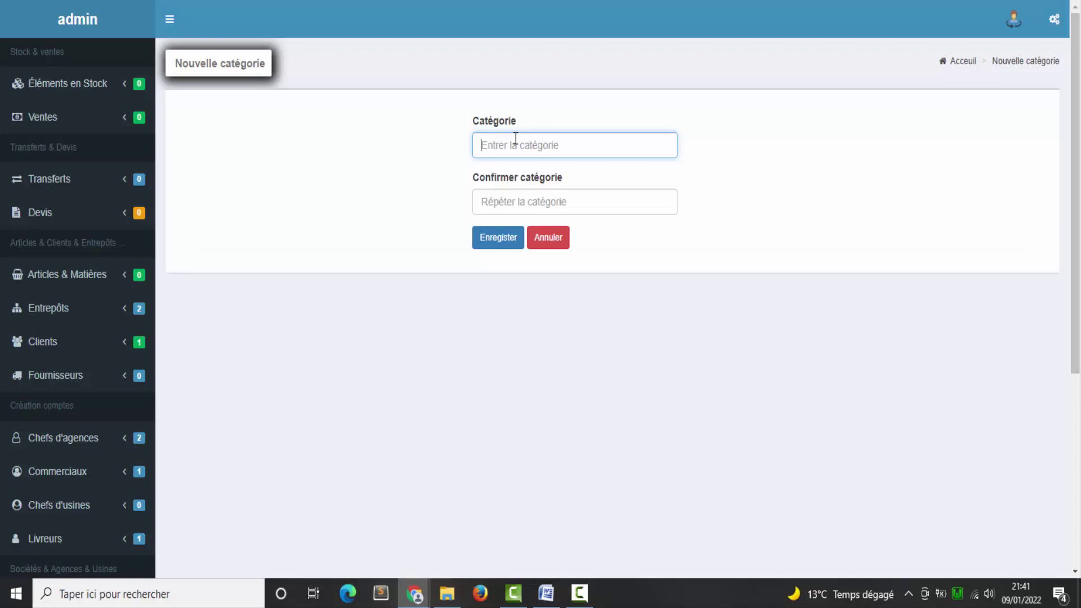
type("bois rouge")
key("ctrl+shift+Left")
key("ctrl+shift+Left")
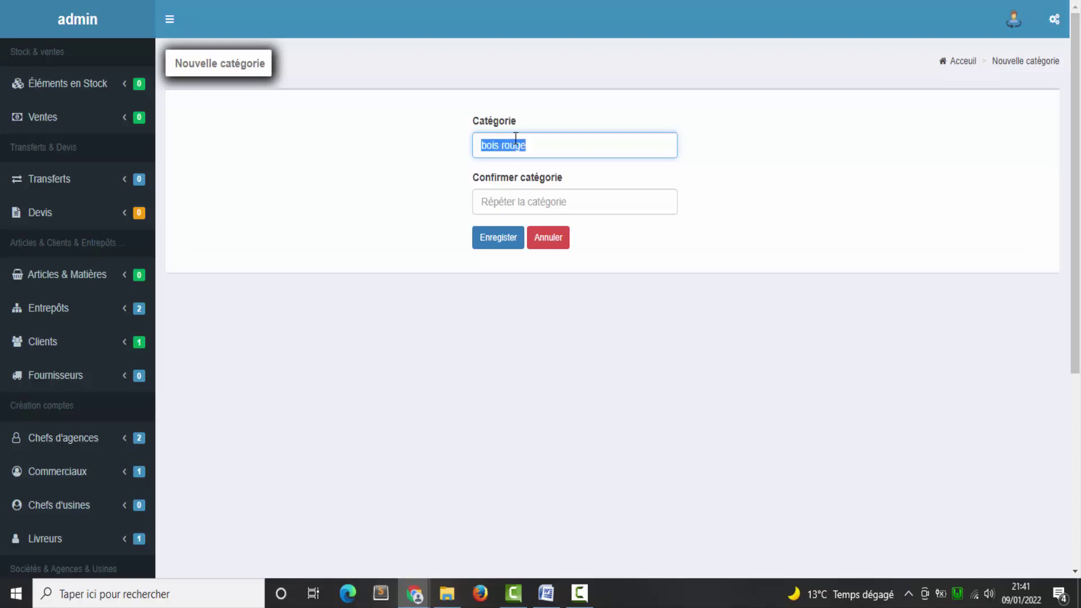
type("portes")
double_click(497, 147)
key("ctrl+c")
left_click(503, 197)
key("ctrl+v")
left_click(498, 241)
left_click(689, 131)
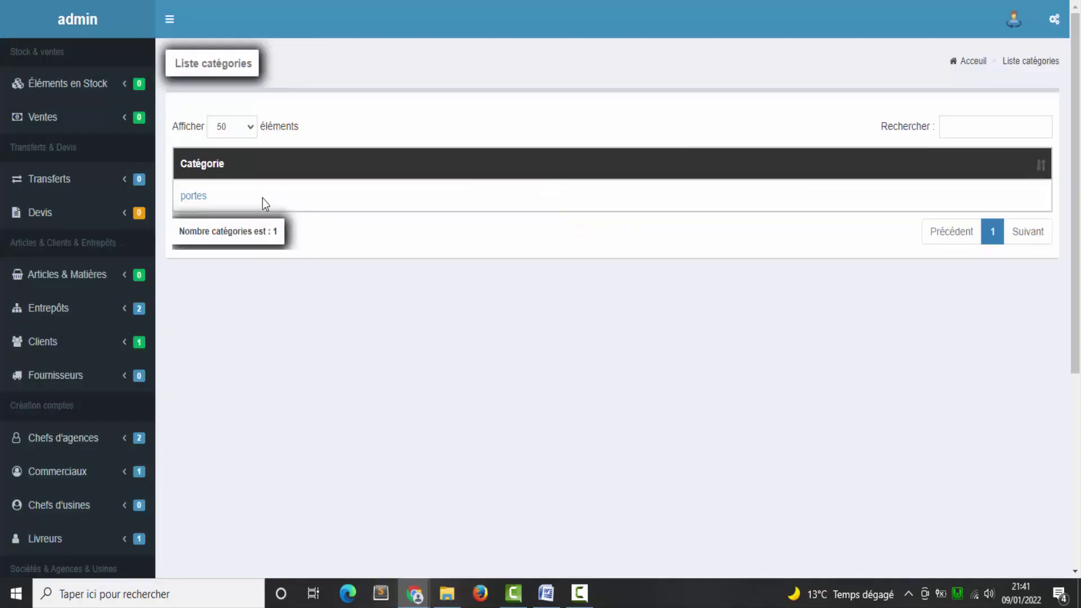
left_click_drag(178, 231, 283, 239)
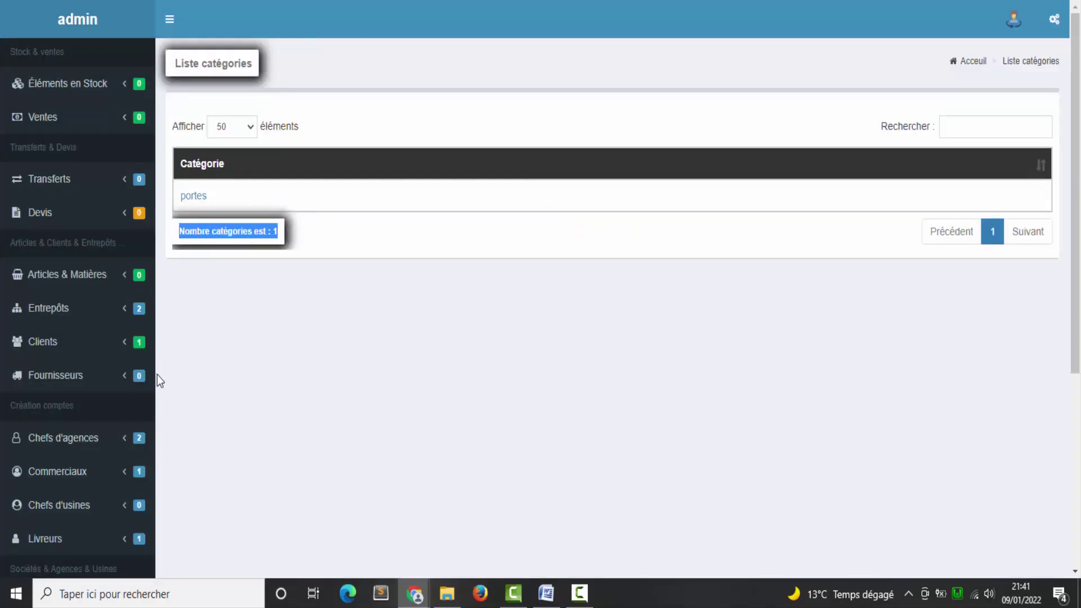
scroll(101, 434, "down", 5)
Create a second category 'blanche' with matching confirmation and save it
left_click(65, 432)
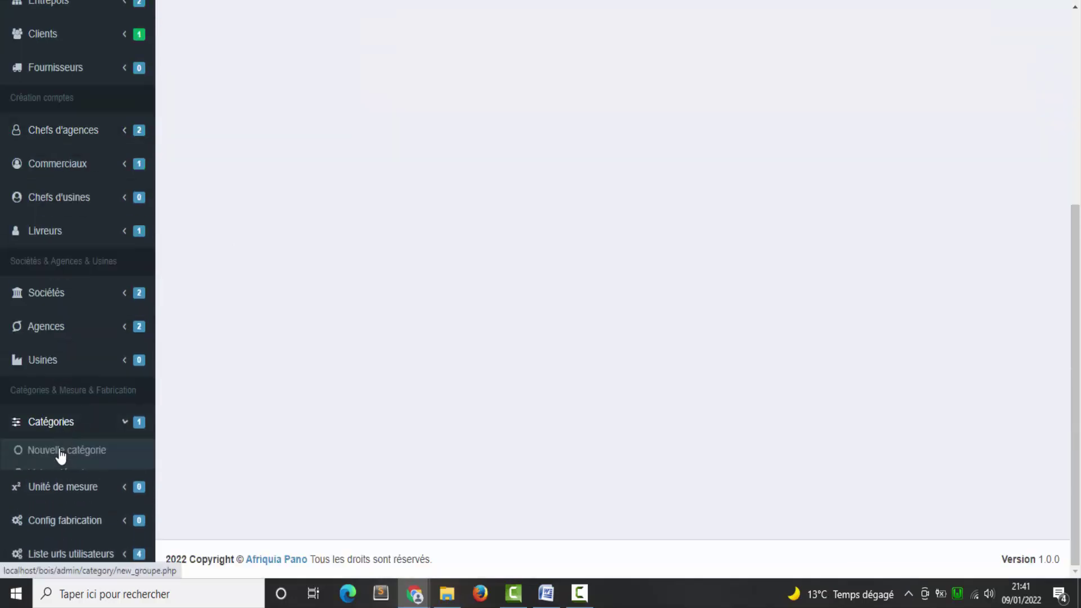
left_click(62, 451)
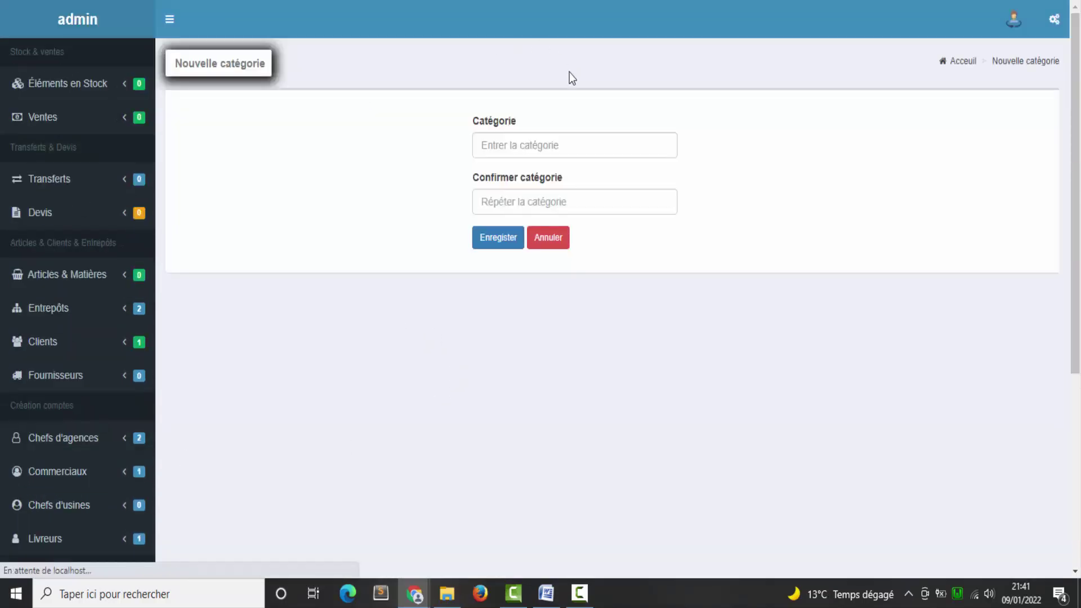
left_click(529, 145)
type("blanche")
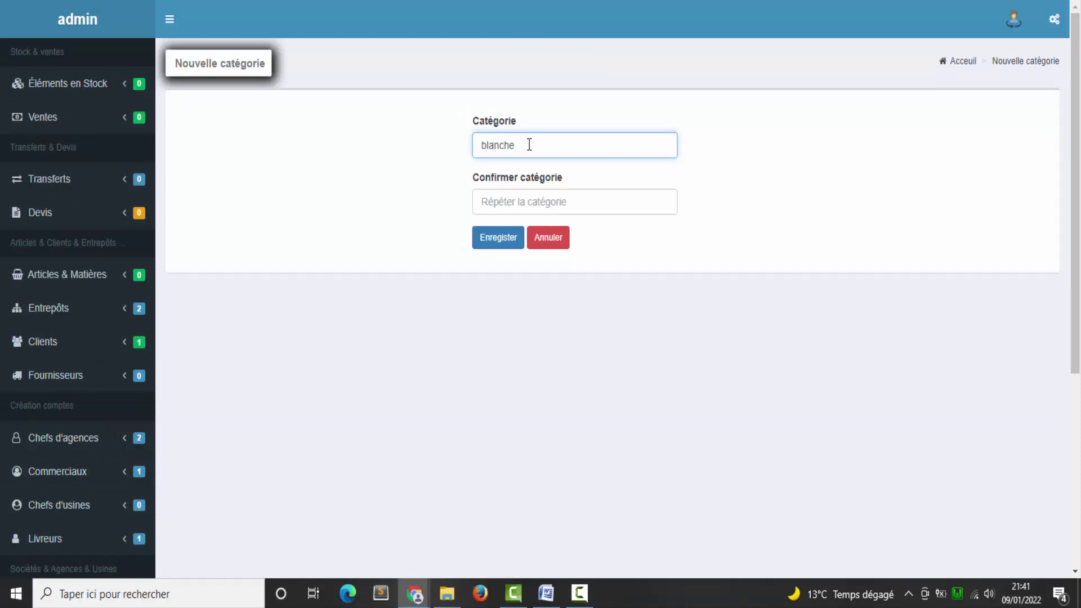
key("ctrl+a")
left_click(524, 204)
key("ctrl+v")
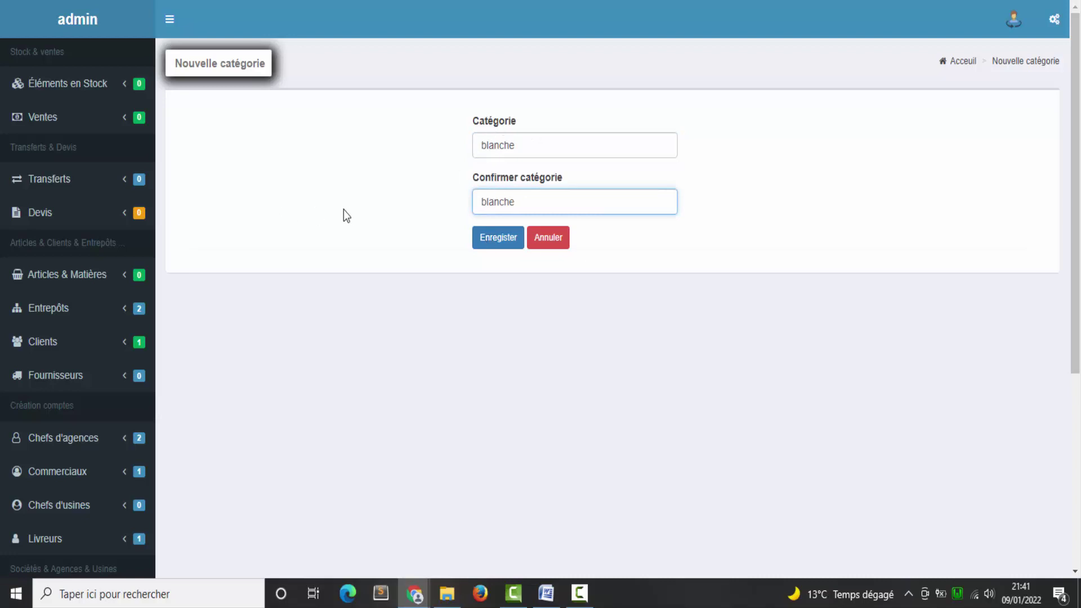
left_click(486, 241)
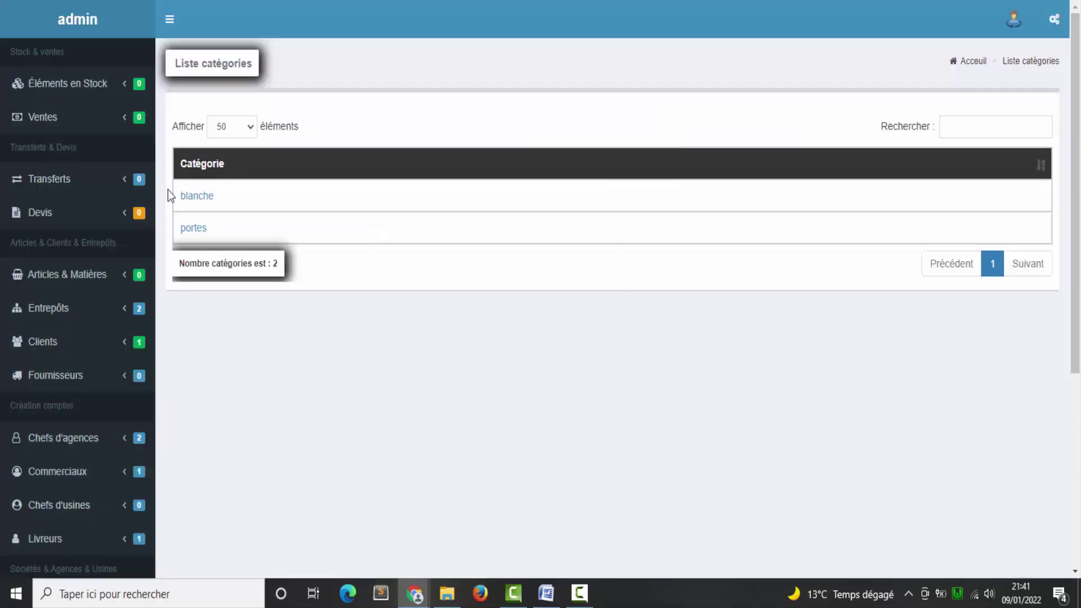
left_click_drag(179, 231, 324, 342)
scroll(321, 350, "down", 5)
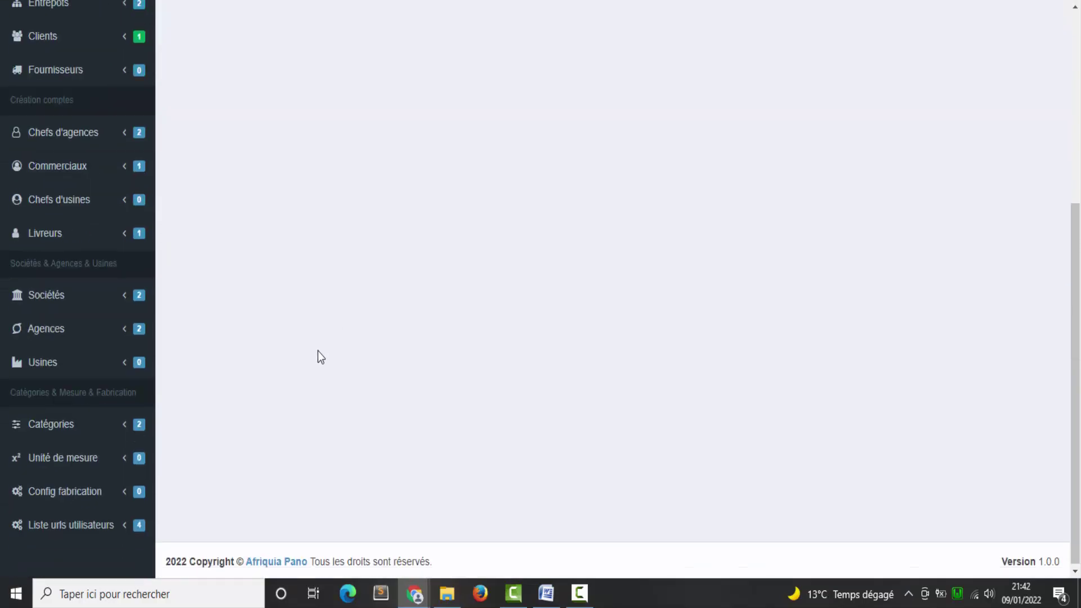
Add the unit of measure 'unité (s)', confirming the name, and save it
left_click(60, 464)
left_click(60, 488)
left_click(530, 147)
type("u")
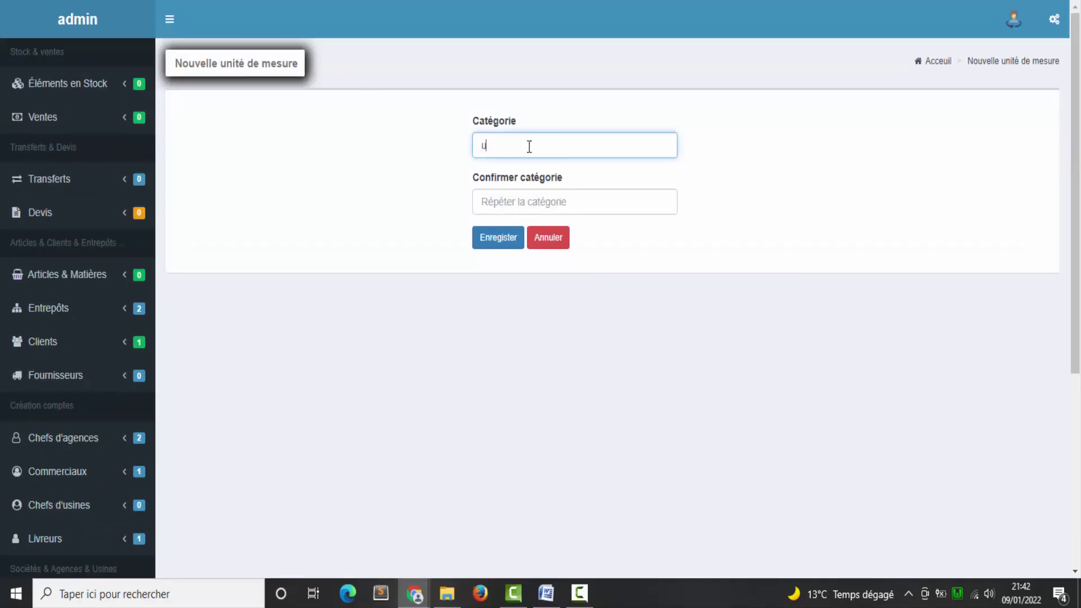
type("nité (s)")
key("ctrl+a")
key("ctrl+c")
left_click(517, 204)
key("ctrl+v")
left_click(504, 239)
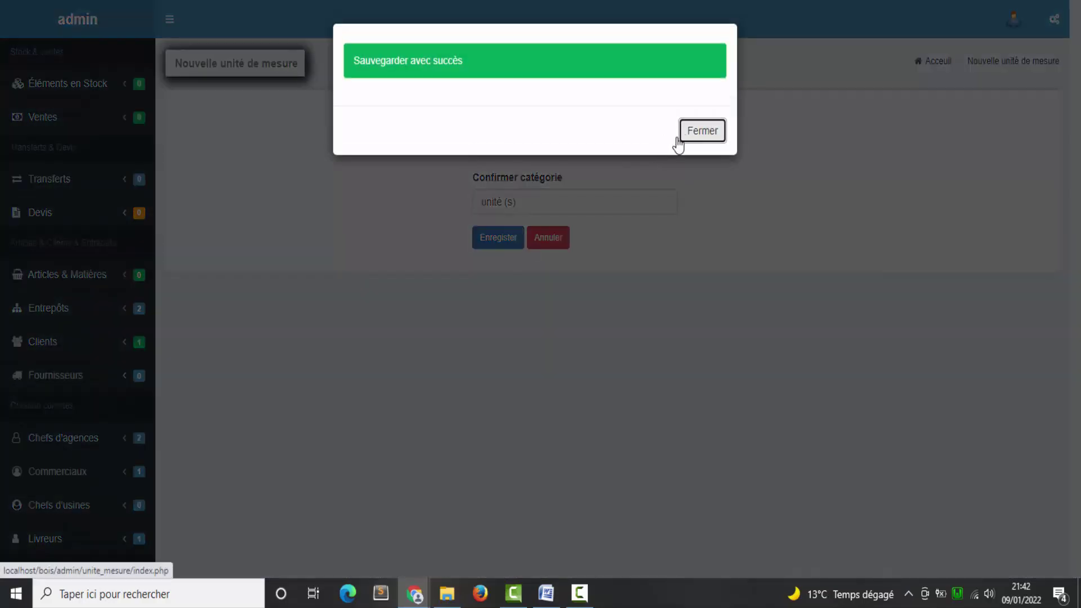
left_click(678, 145)
scroll(120, 411, "down", 6)
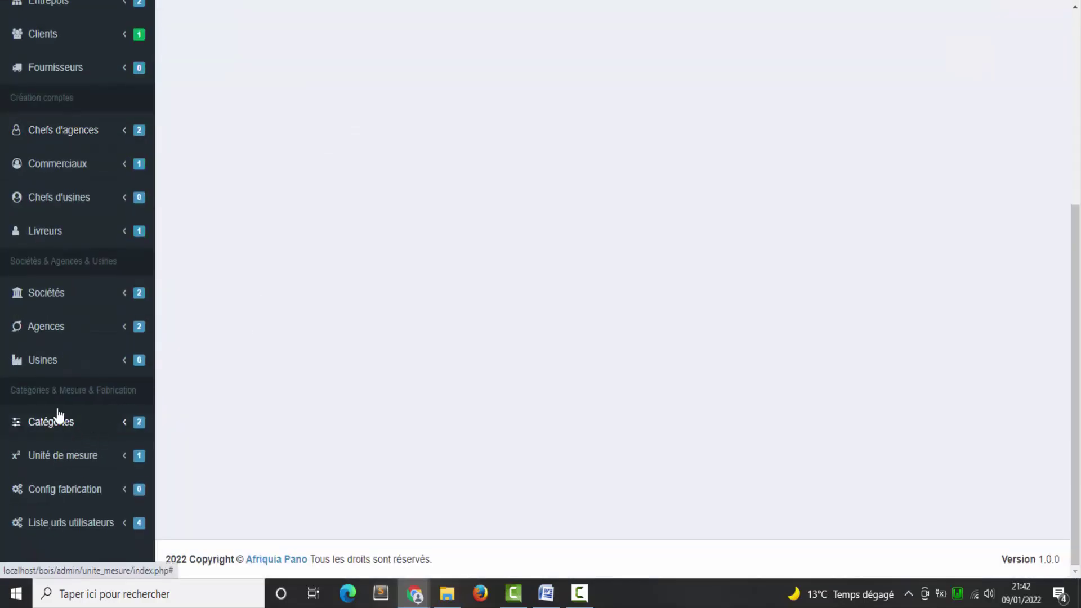
Add the unit 'cm', correcting the mistyped entries in both fields, and save it
left_click(73, 456)
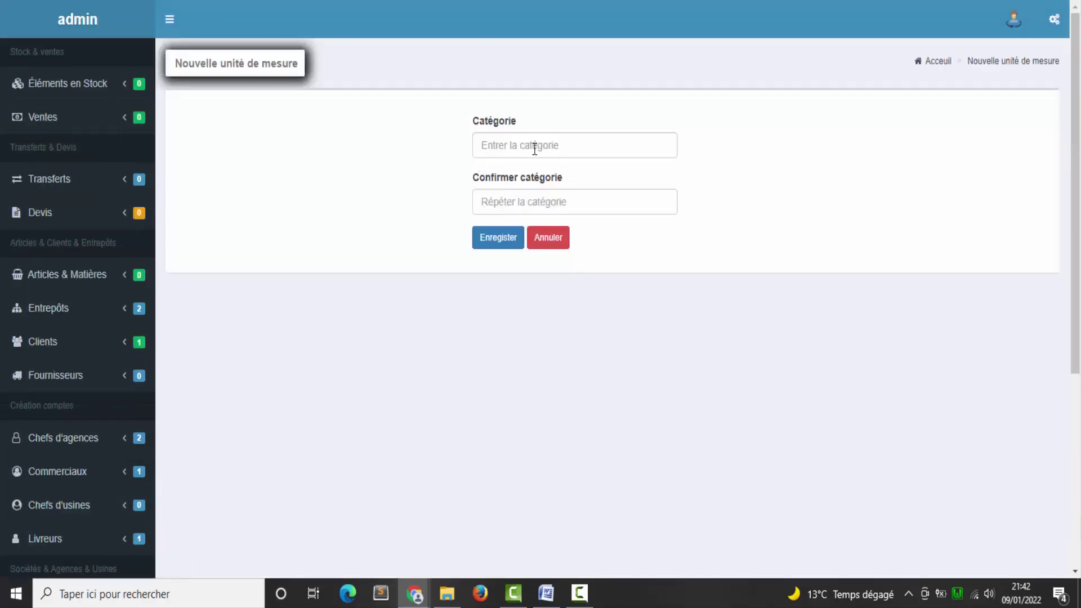
left_click(528, 149)
type("mm")
left_click(523, 195)
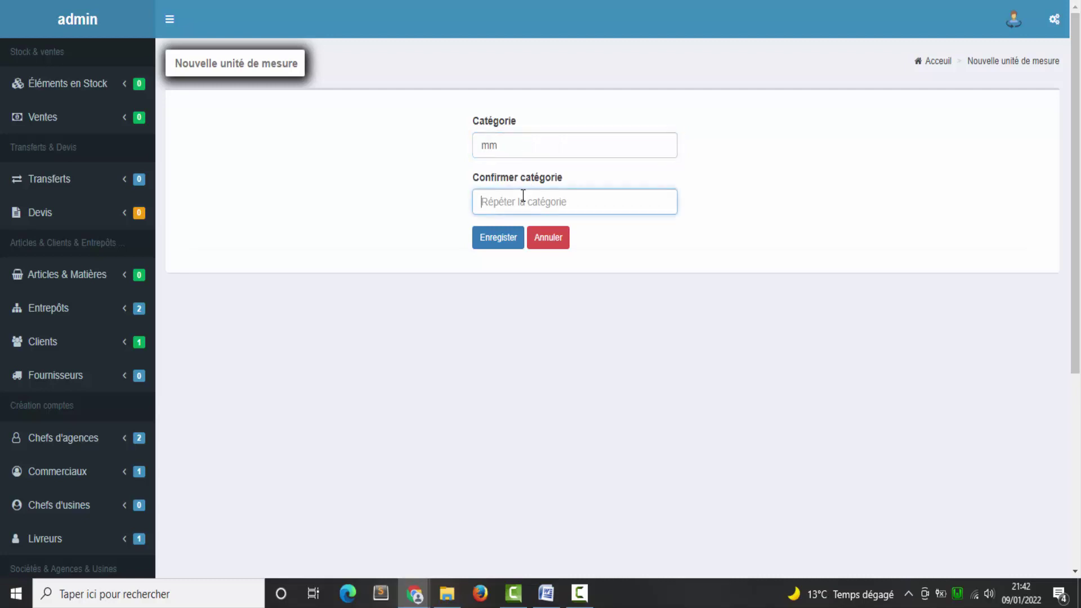
type("m")
left_click(503, 151)
key("BackSpace")
left_click(480, 147)
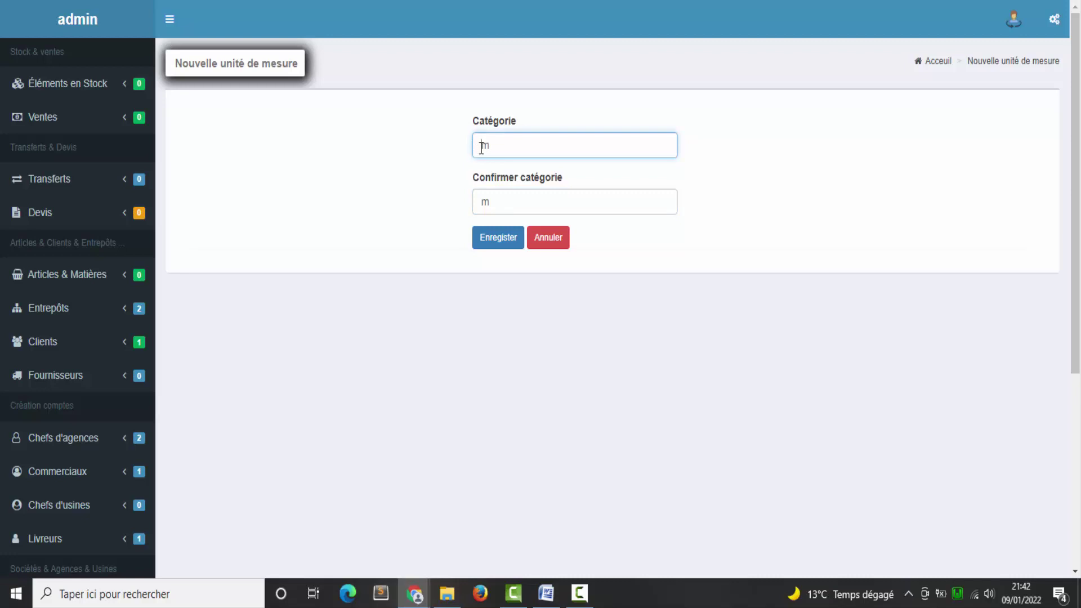
type("c")
left_click(482, 200)
type("c")
key("Tab")
key("Return")
left_click(713, 130)
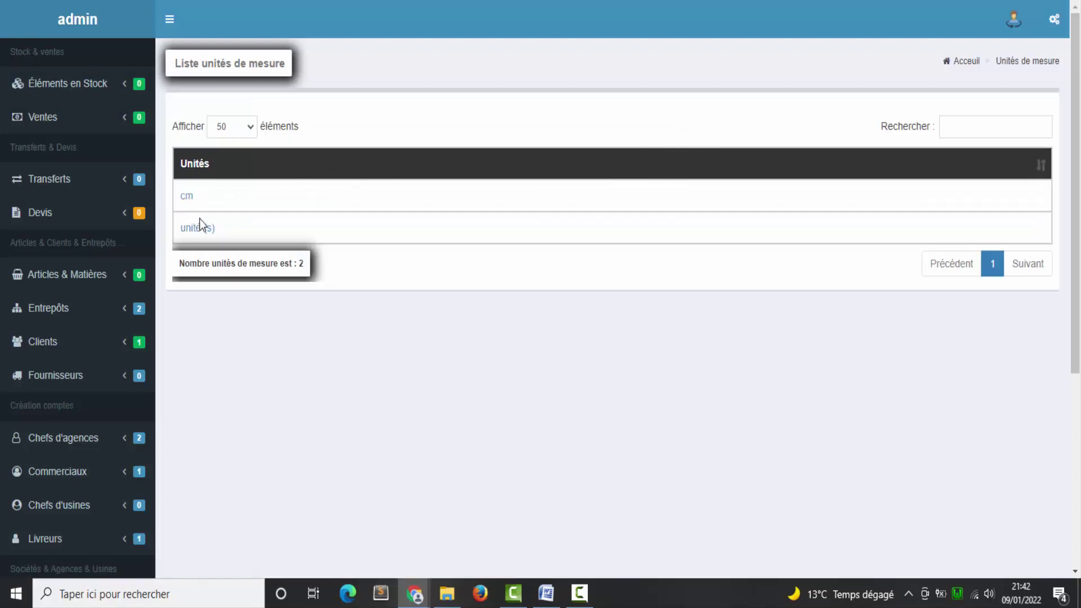
left_click(67, 276)
Fill a new article with reference 123, name 'porte blanche' and category portes
left_click(61, 304)
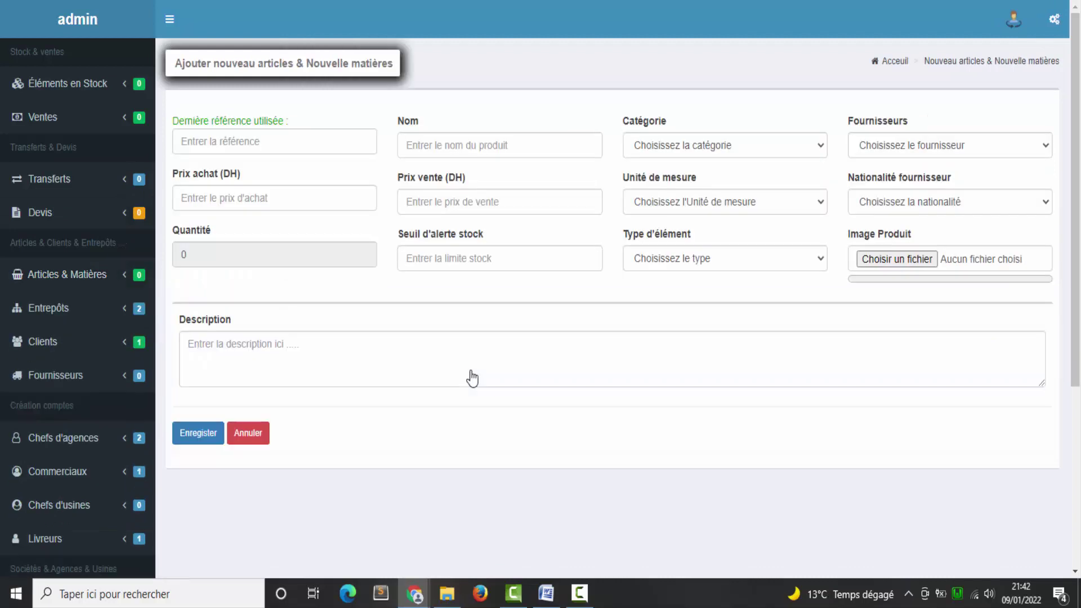
left_click(240, 145)
type("123")
left_click(429, 147)
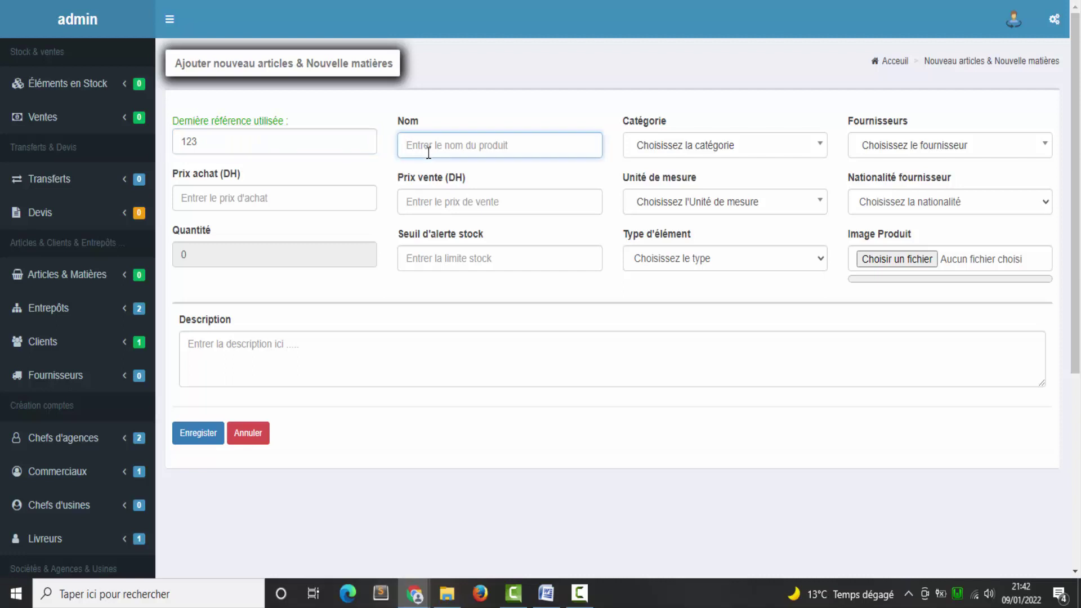
type("porte")
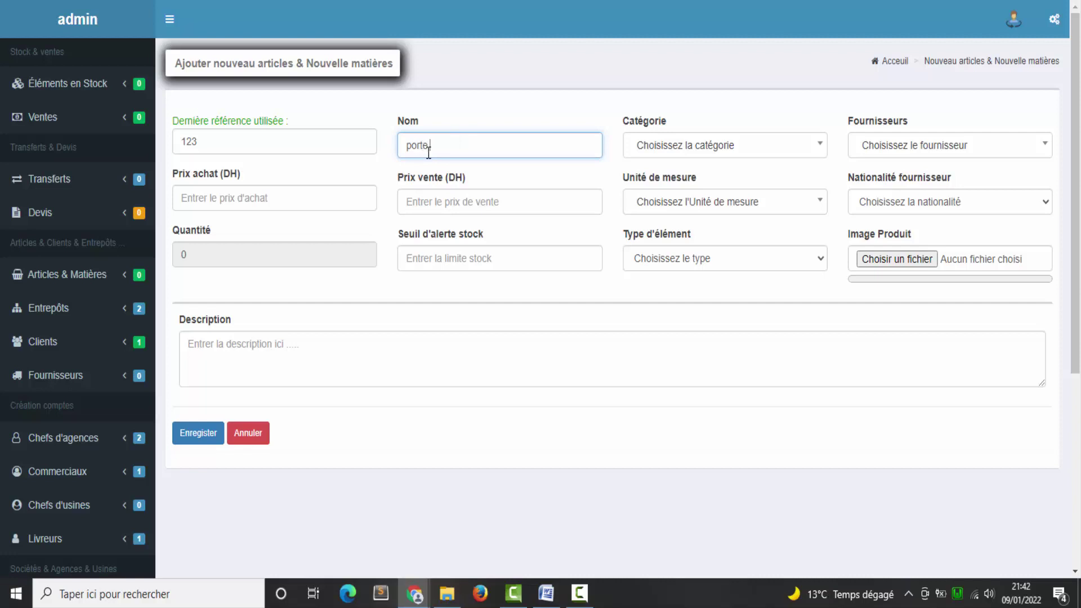
type(" blanche")
triple_click(428, 147)
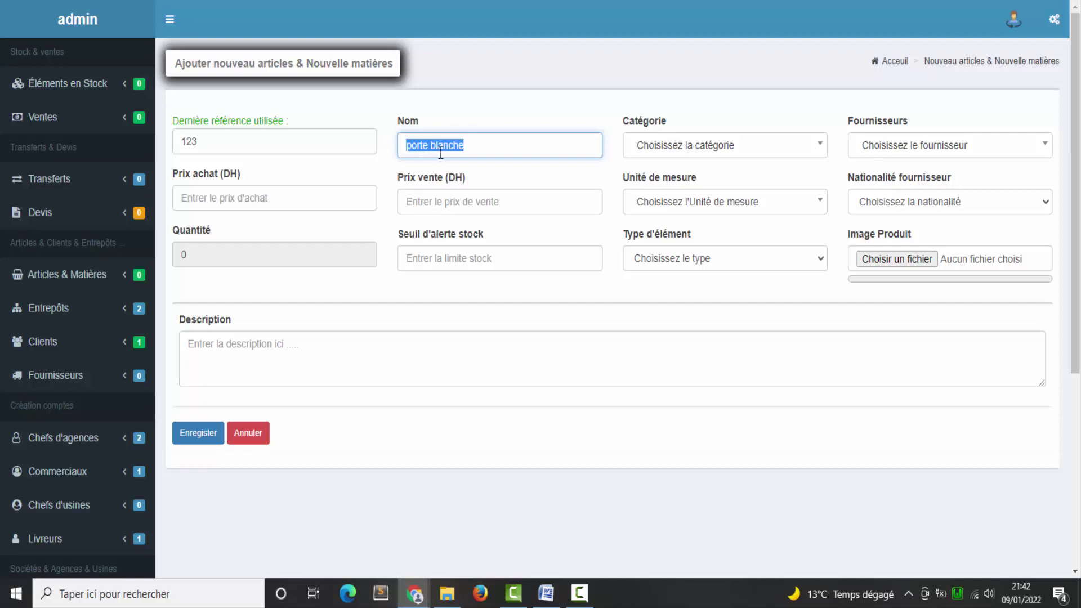
left_click(678, 153)
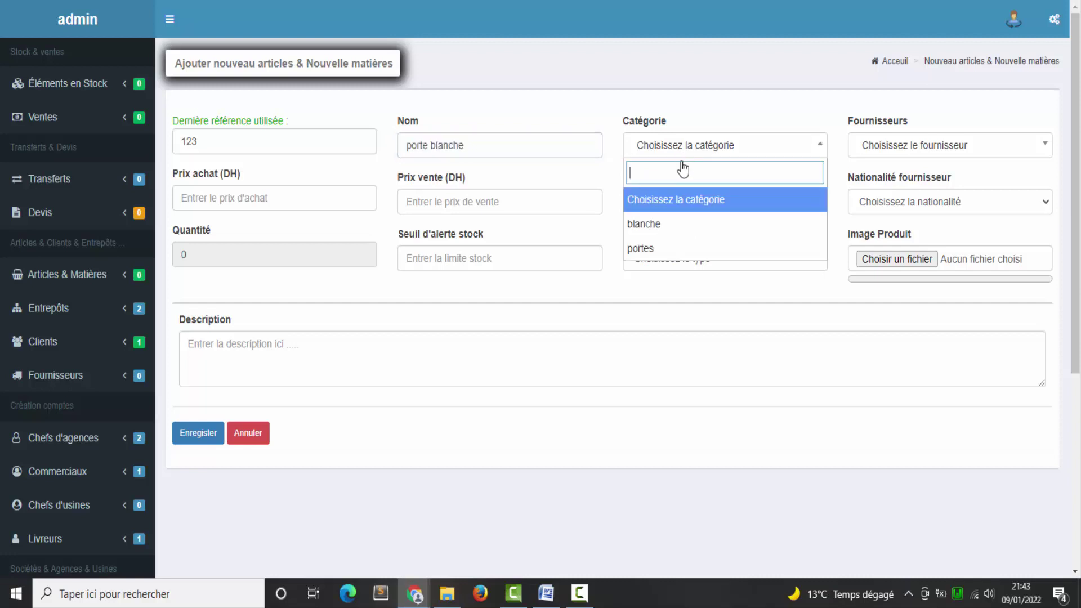
left_click(648, 258)
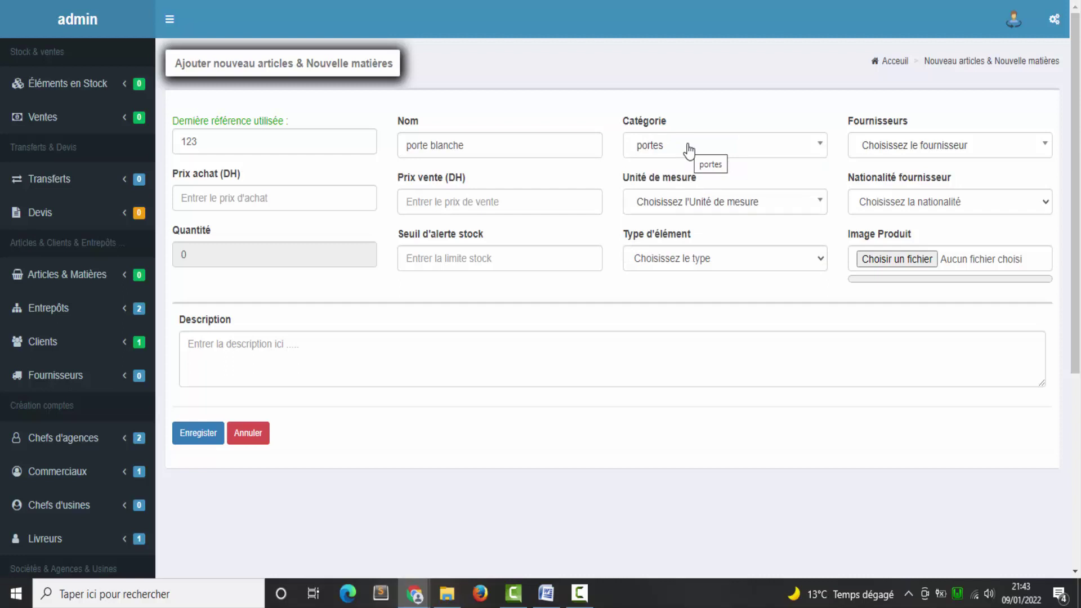
Inspect the supplier, nationality, unit and element type dropdowns without changing them
left_click(877, 151)
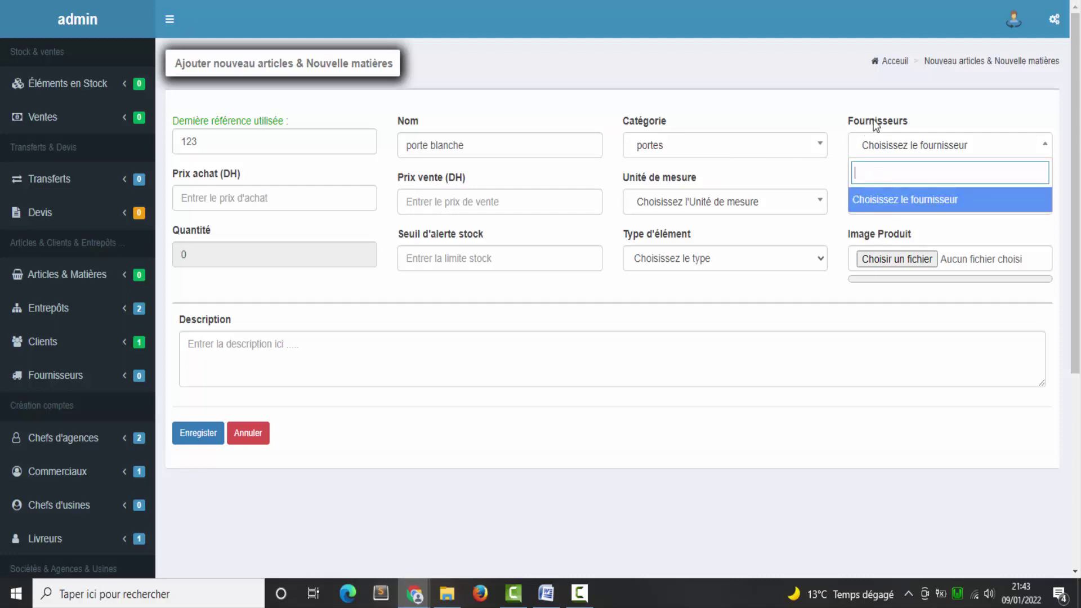
left_click(914, 106)
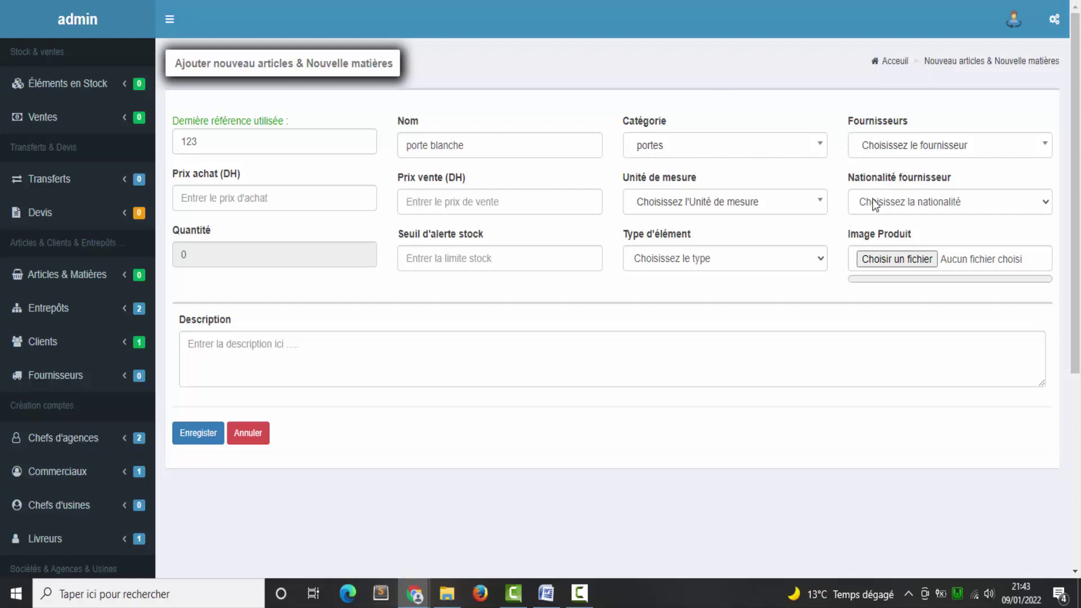
left_click(918, 209)
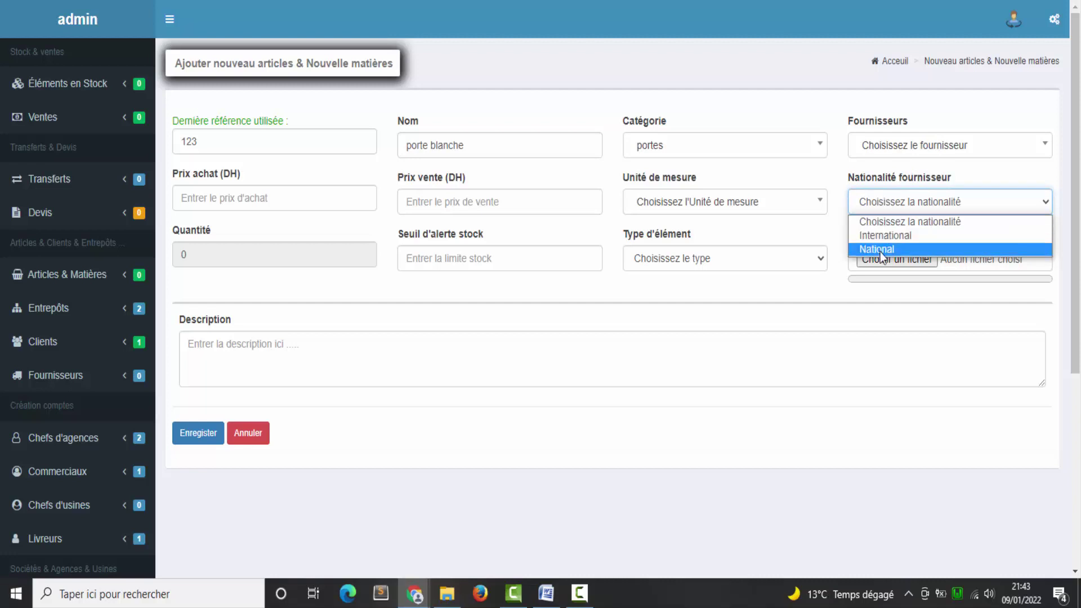
left_click(772, 200)
left_click(701, 204)
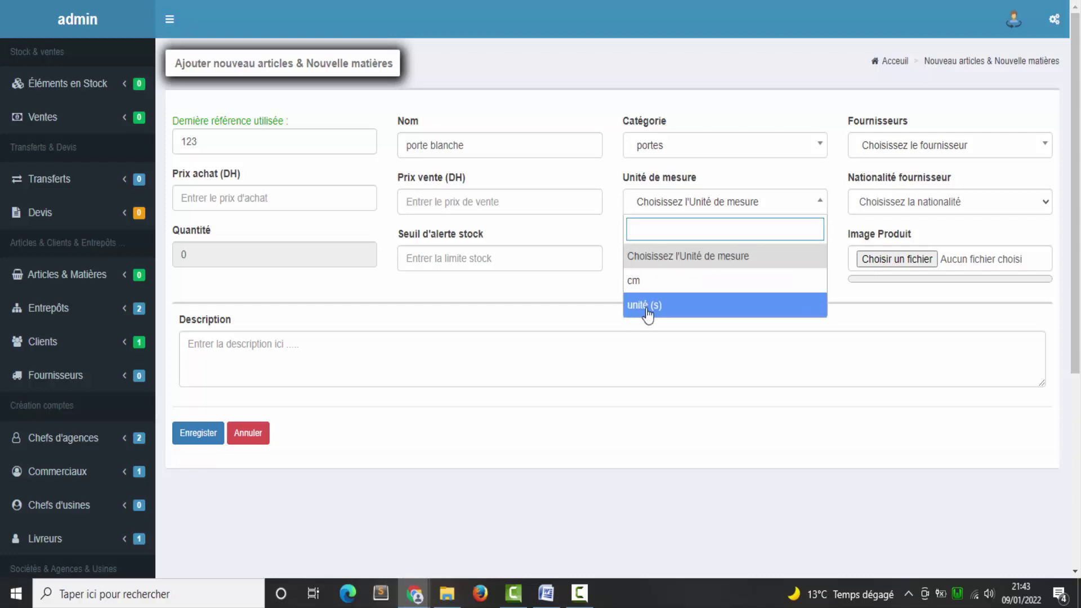
left_click(577, 293)
left_click(703, 262)
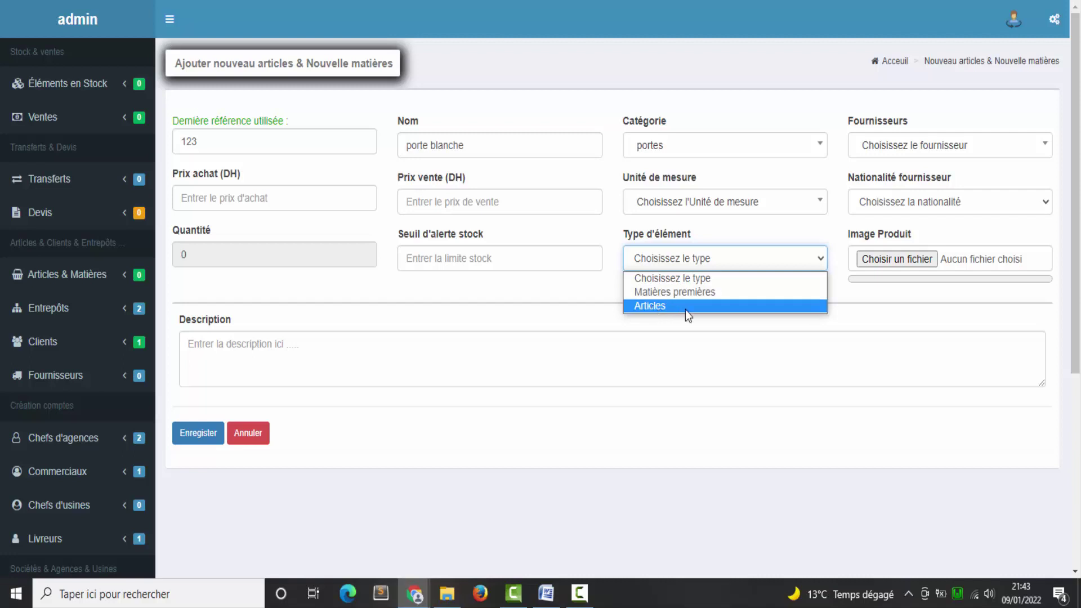
left_click(811, 115)
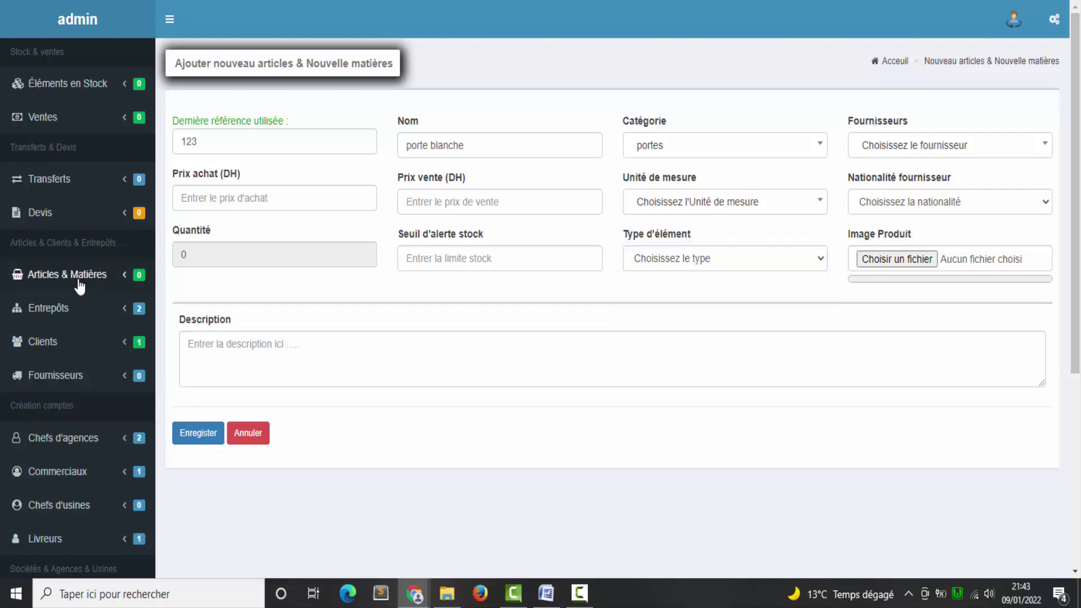
Start the supplier 'fournisseur italy' and fill in its phone and fax details
left_click(59, 377)
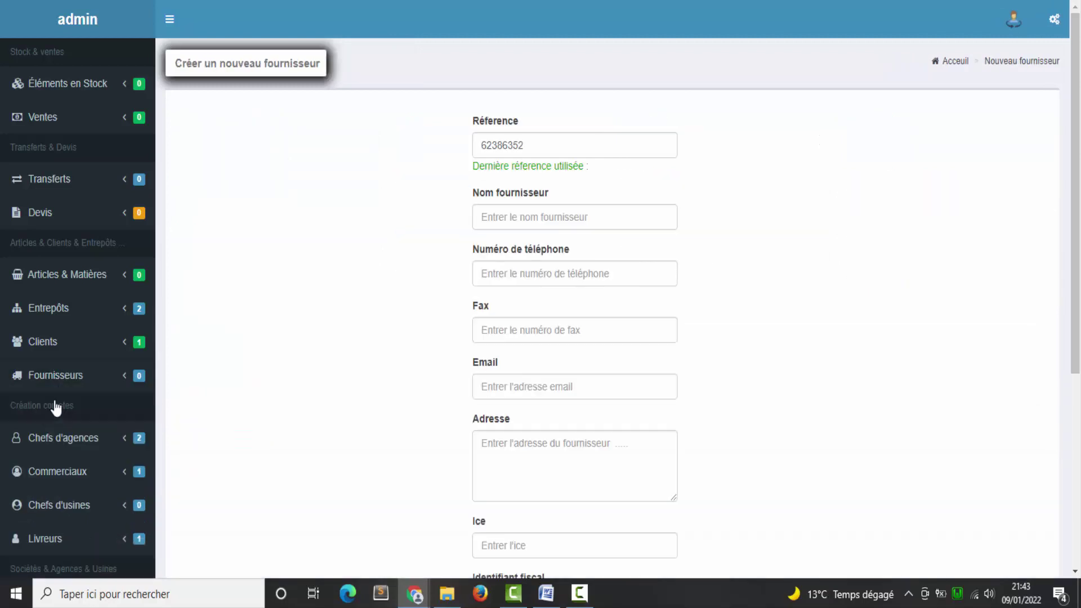
double_click(515, 145)
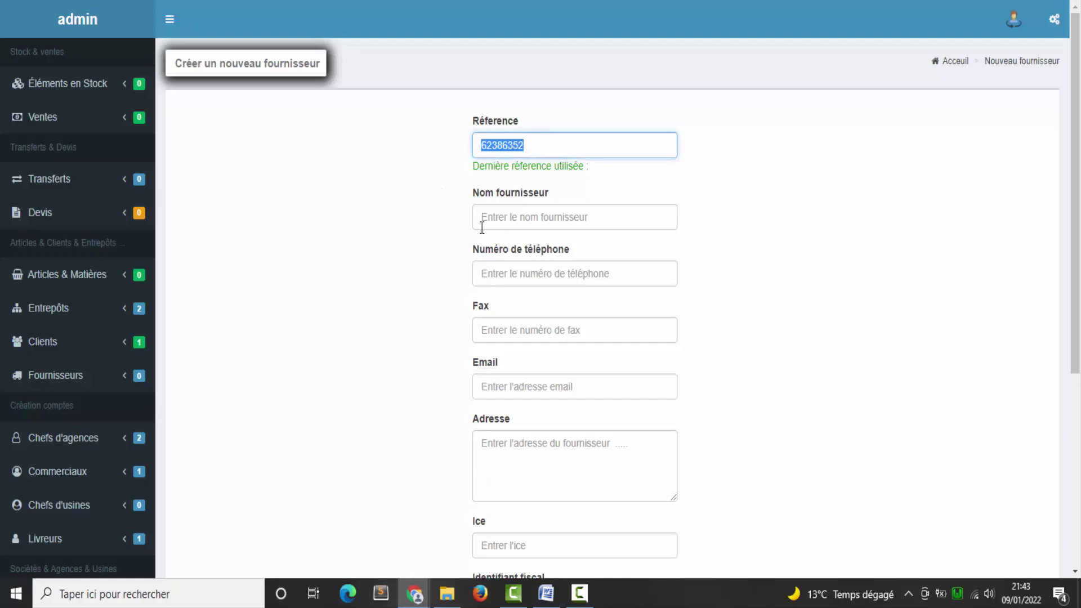
left_click(506, 213)
left_click(493, 206)
left_click(494, 206)
type("fo")
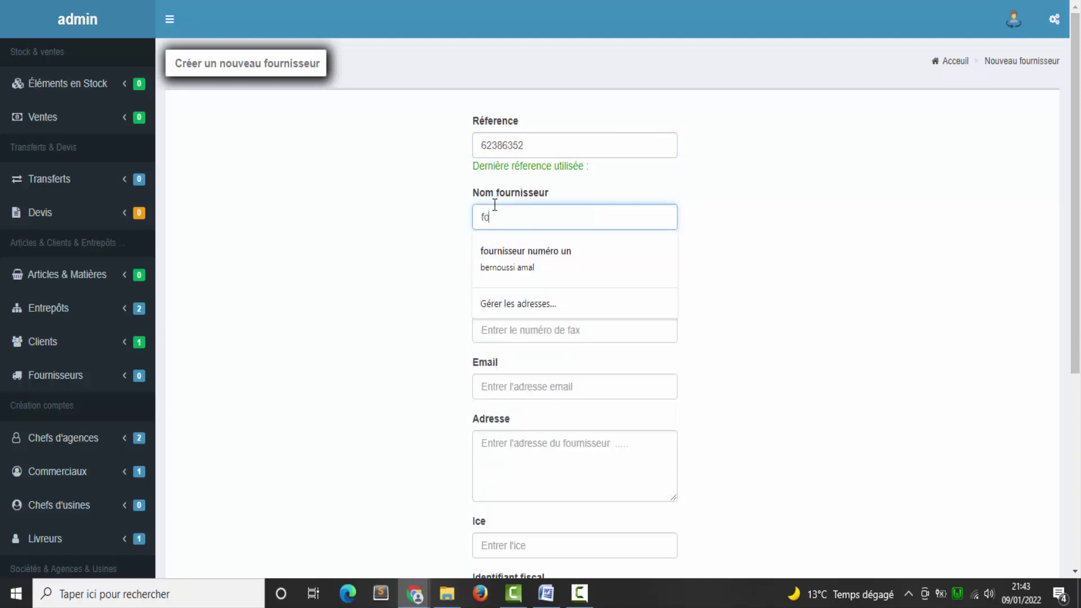
type("urnisseur italu")
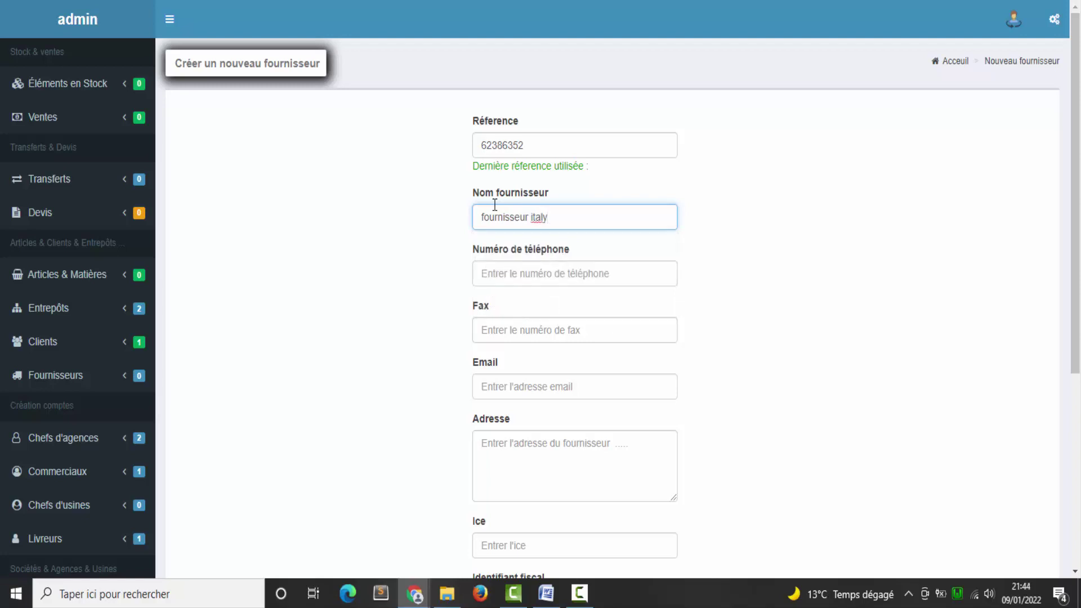
left_click(490, 271)
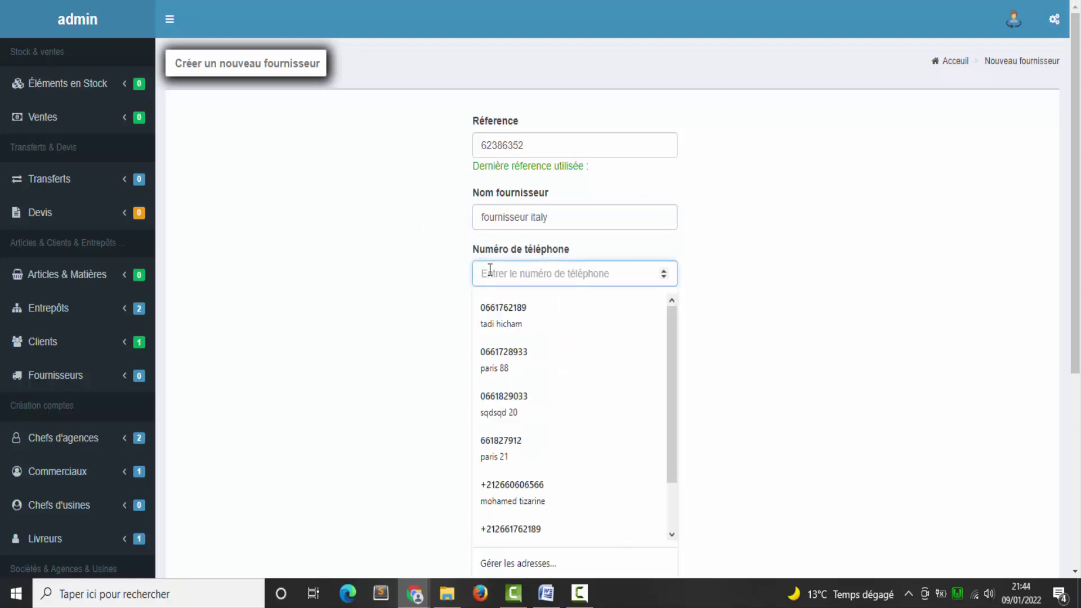
left_click(503, 316)
left_click(496, 331)
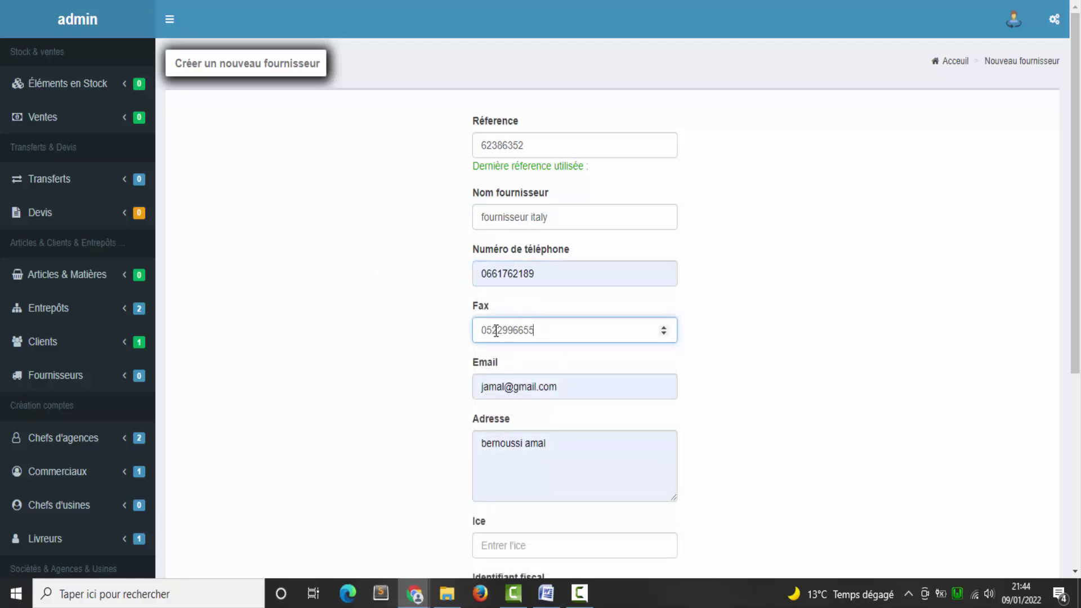
Enter the supplier's ICE and fiscal identifier, set territory International, and save
scroll(465, 343, "down", 1)
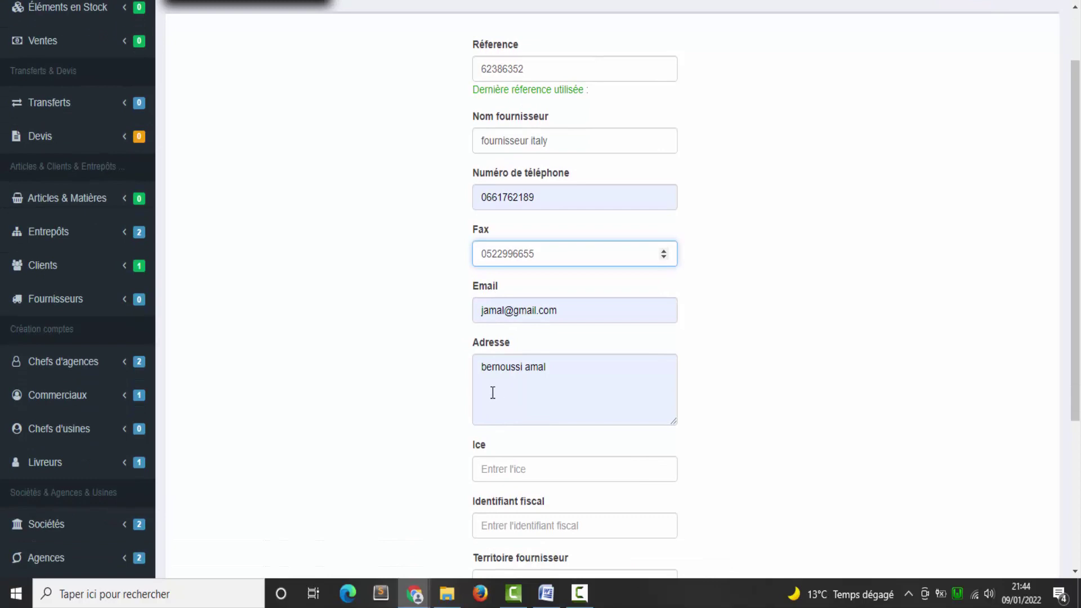
scroll(493, 391, "down", 3)
left_click(520, 239)
type("001155222")
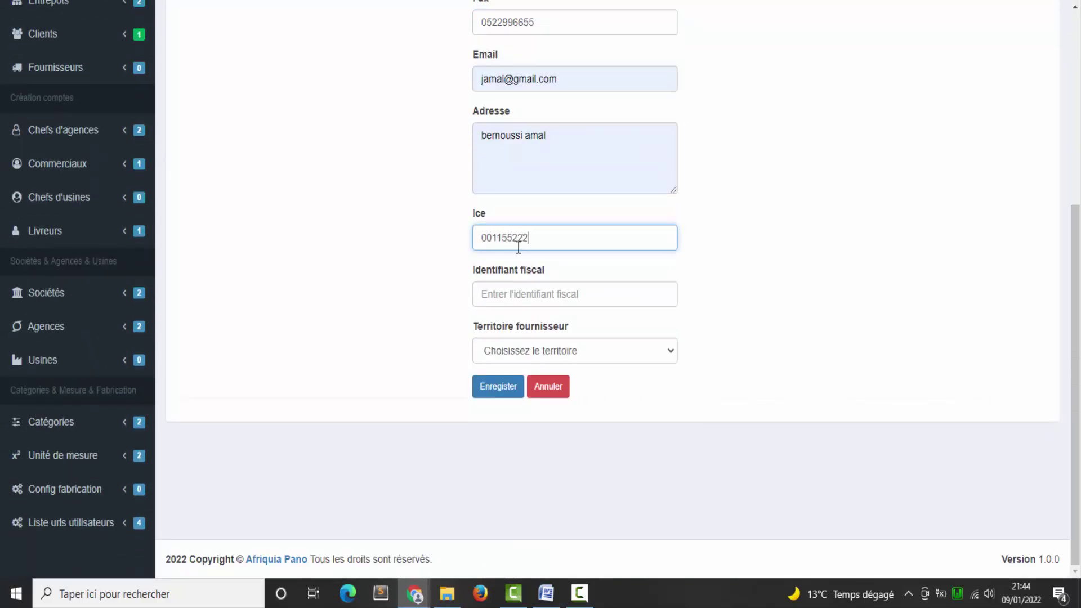
left_click(511, 292)
type("45452454")
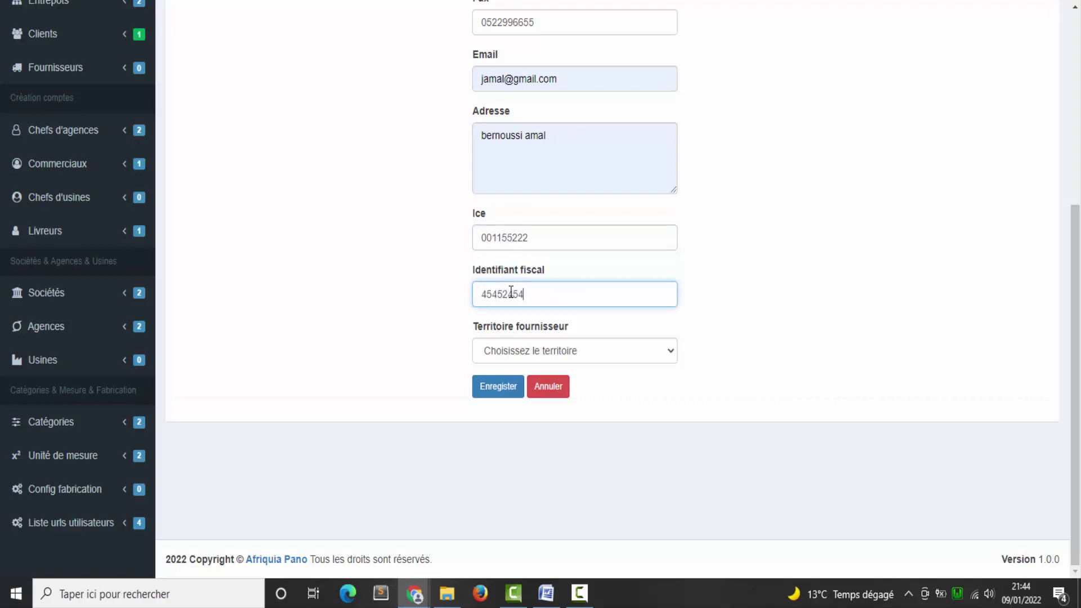
left_click(540, 343)
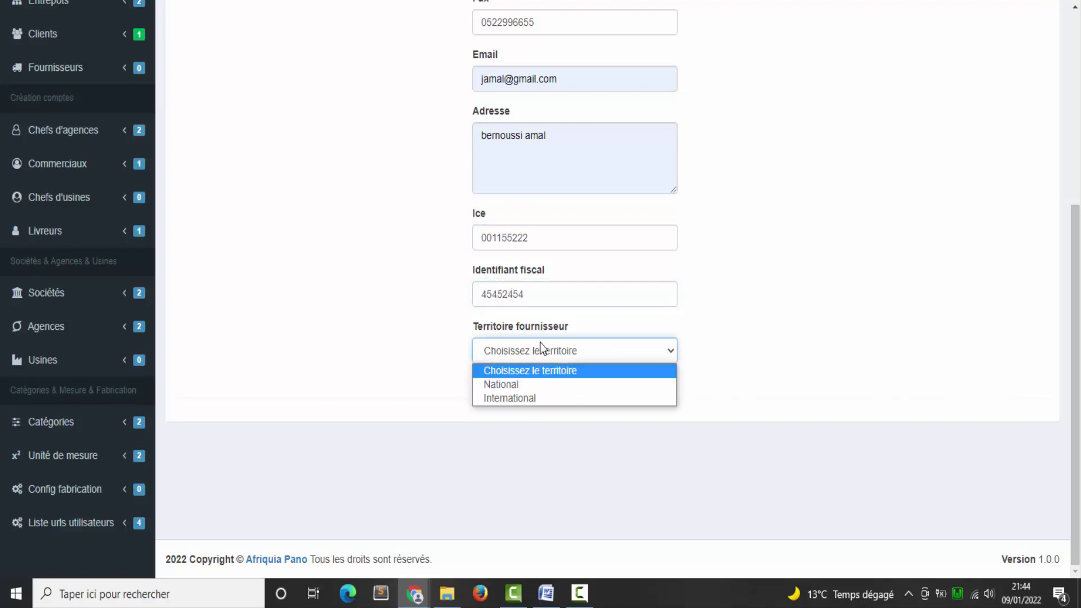
left_click(493, 399)
left_click(488, 389)
left_click(707, 139)
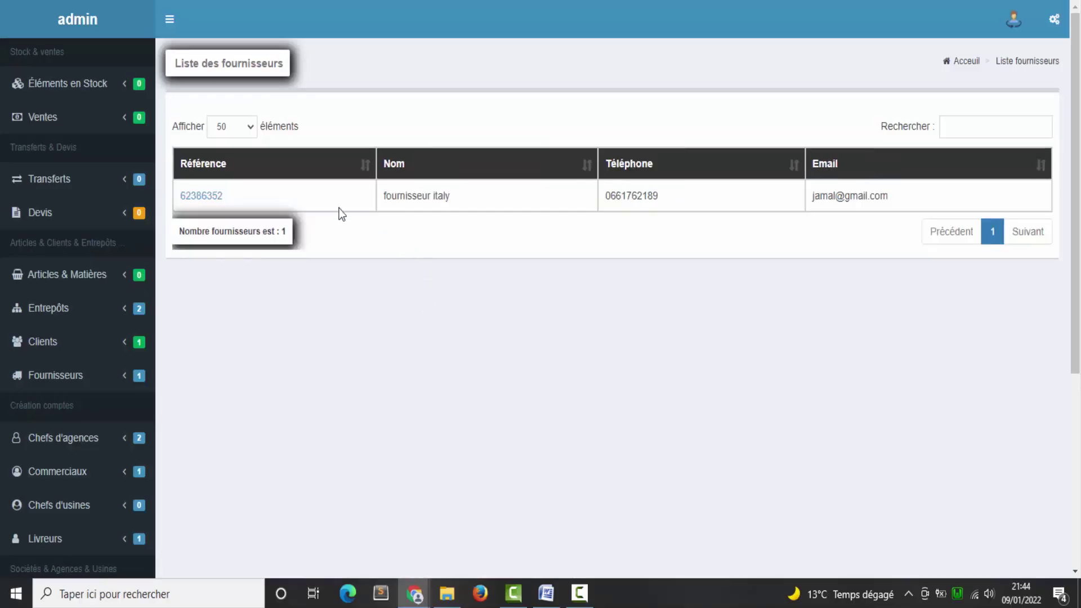
Review fournisseur italy's saved details, then start a blank new supplier form
left_click(213, 197)
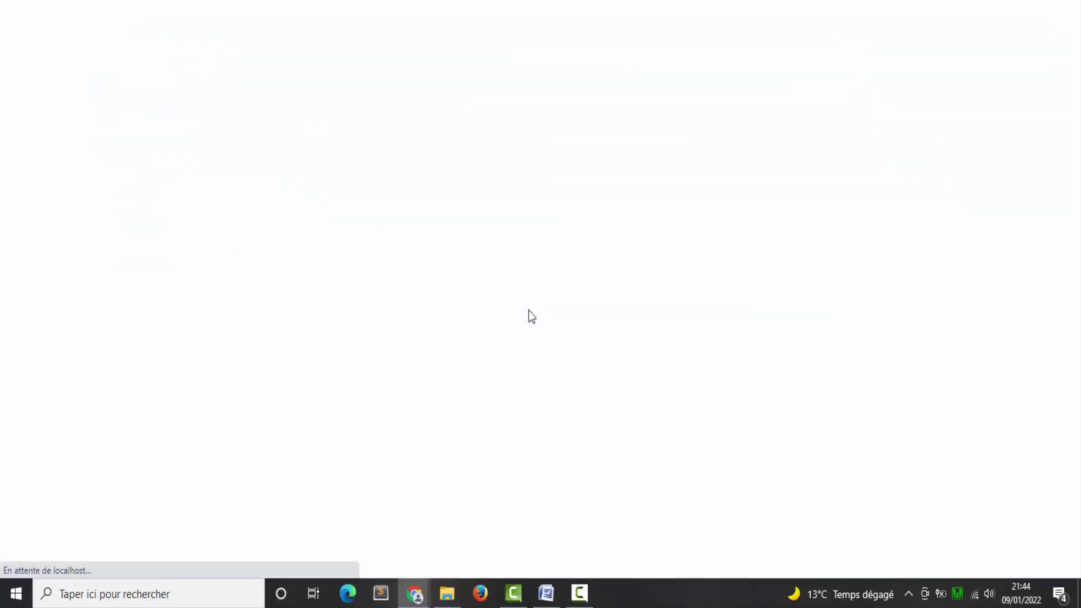
scroll(506, 99, "down", 3)
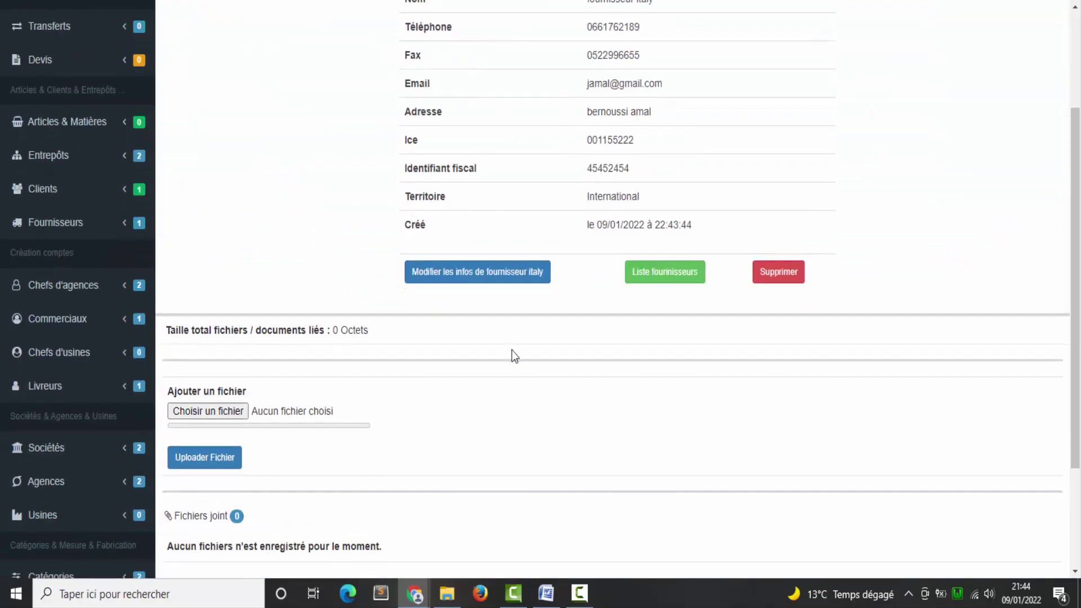
scroll(234, 309, "down", 3)
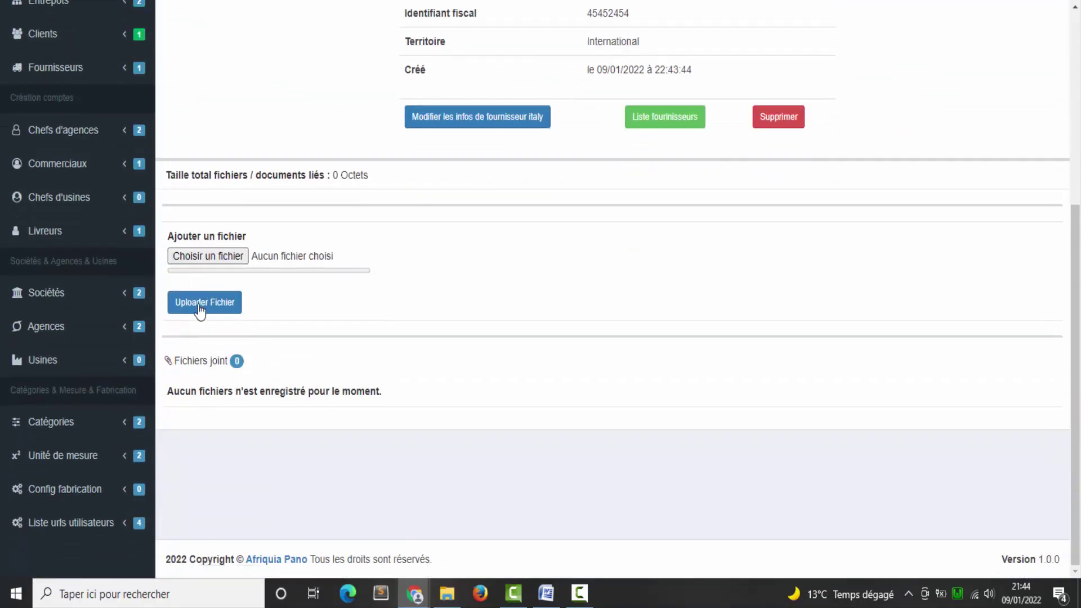
scroll(473, 282, "up", 5)
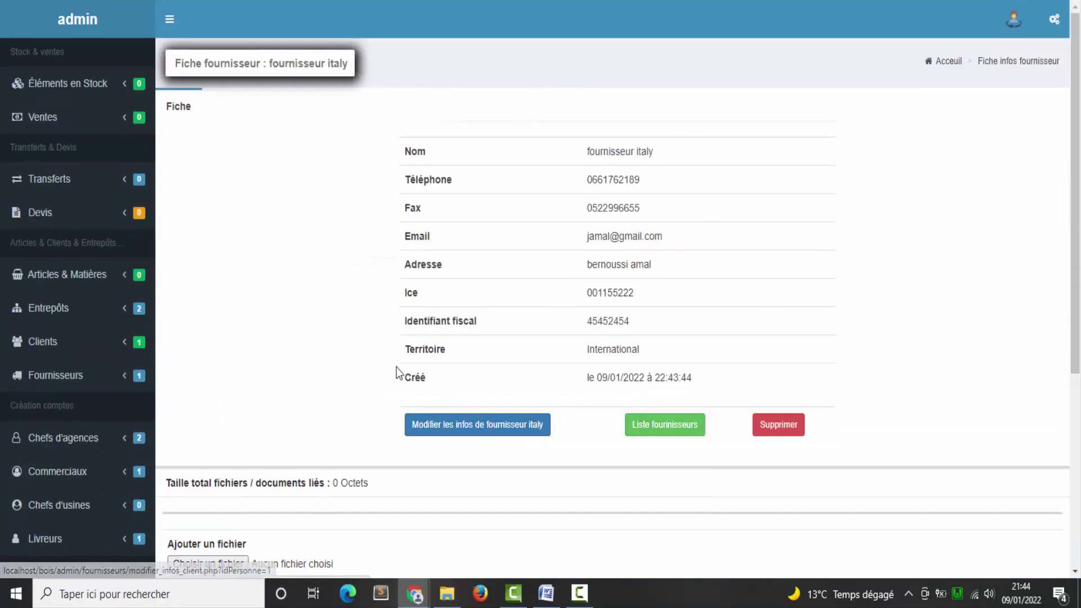
left_click(50, 378)
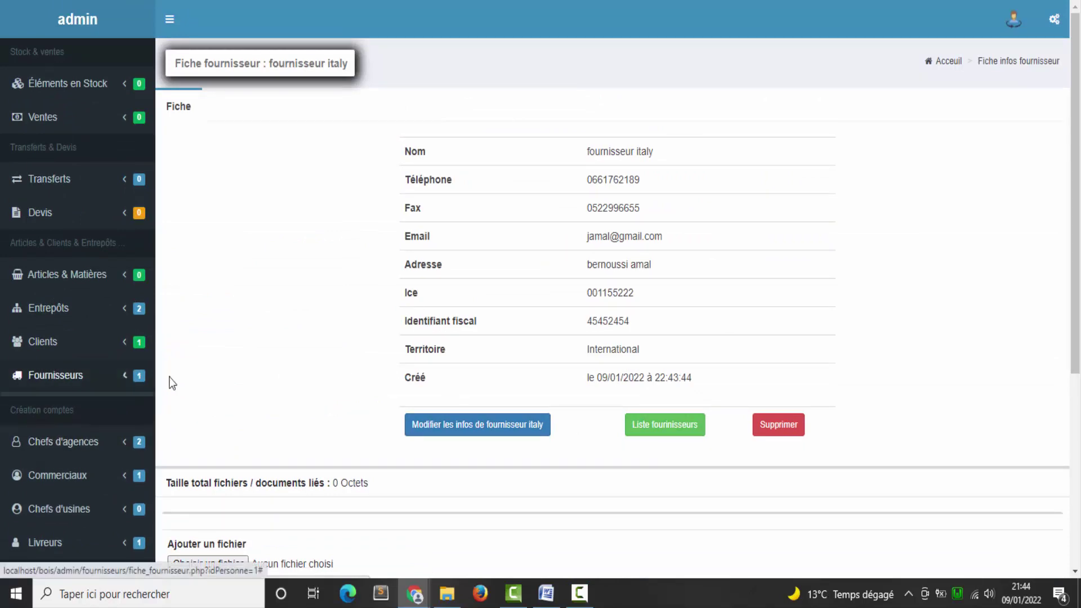
left_click(79, 405)
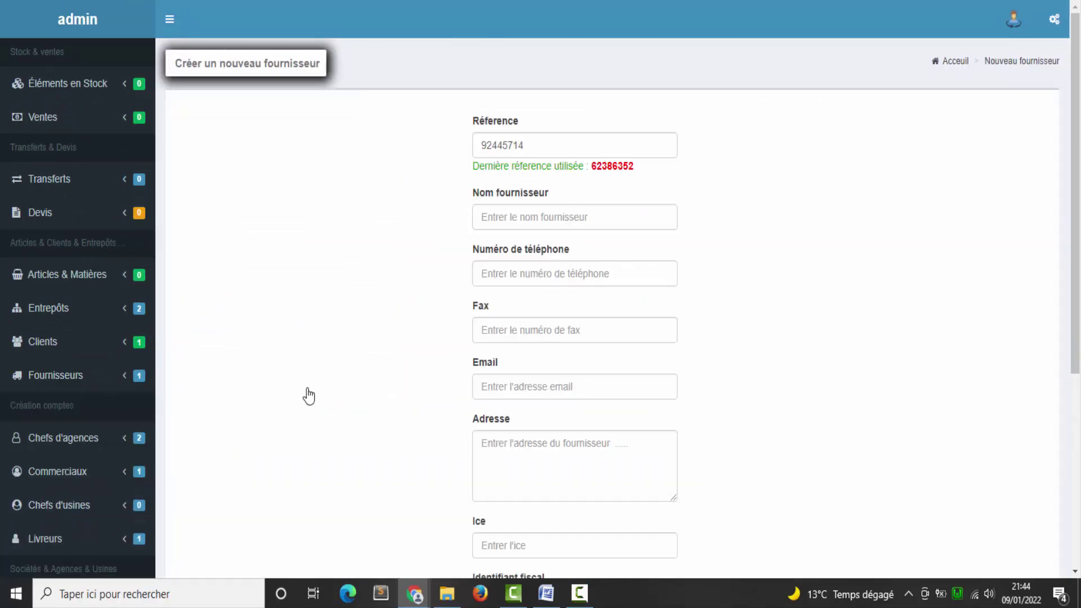
Name the supplier 'fournisseur tanger' and autofill its phone, e-mail and address
double_click(510, 145)
left_click(430, 217)
left_click(494, 214)
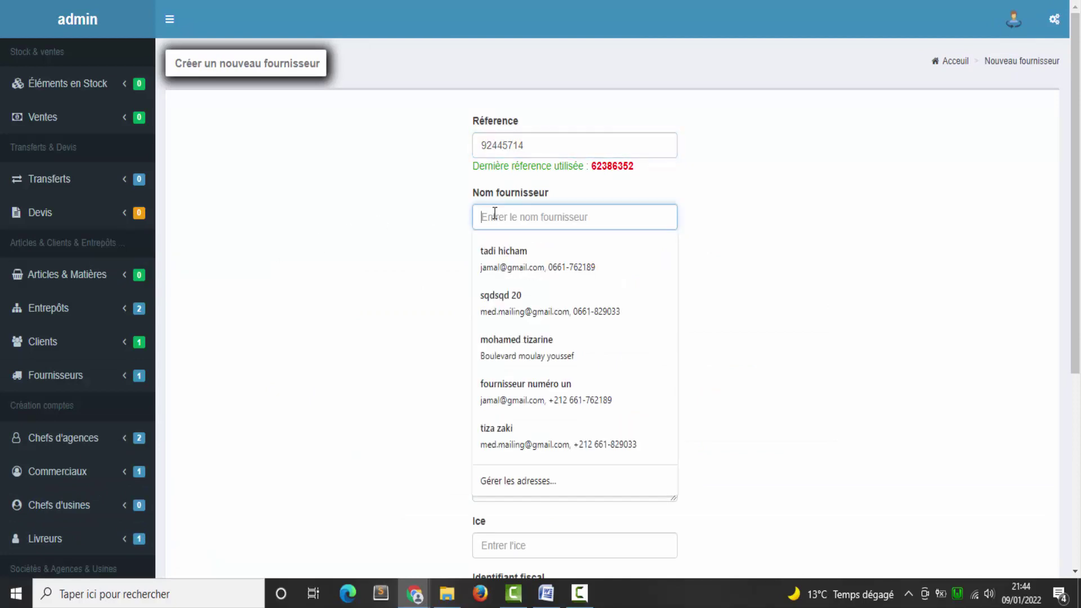
type("fourniss")
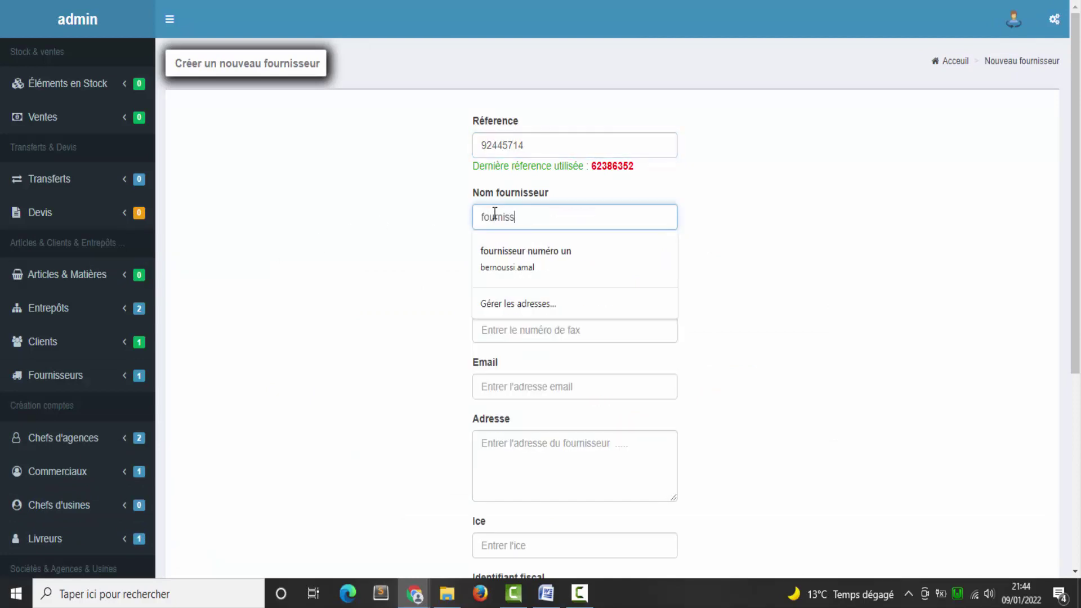
type("eur tanger")
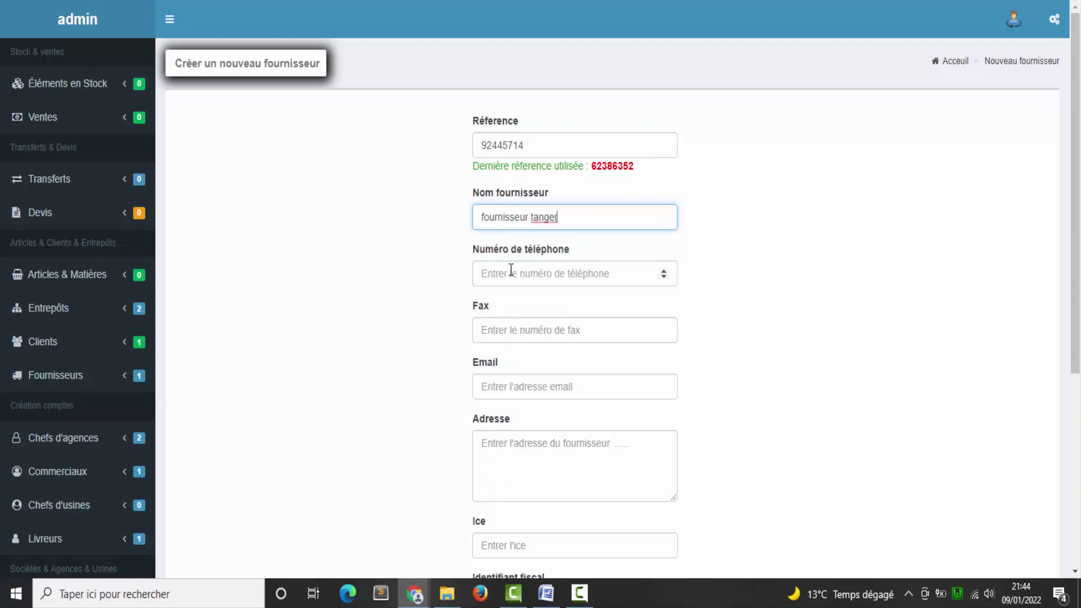
left_click(509, 273)
left_click(509, 313)
left_click(528, 328)
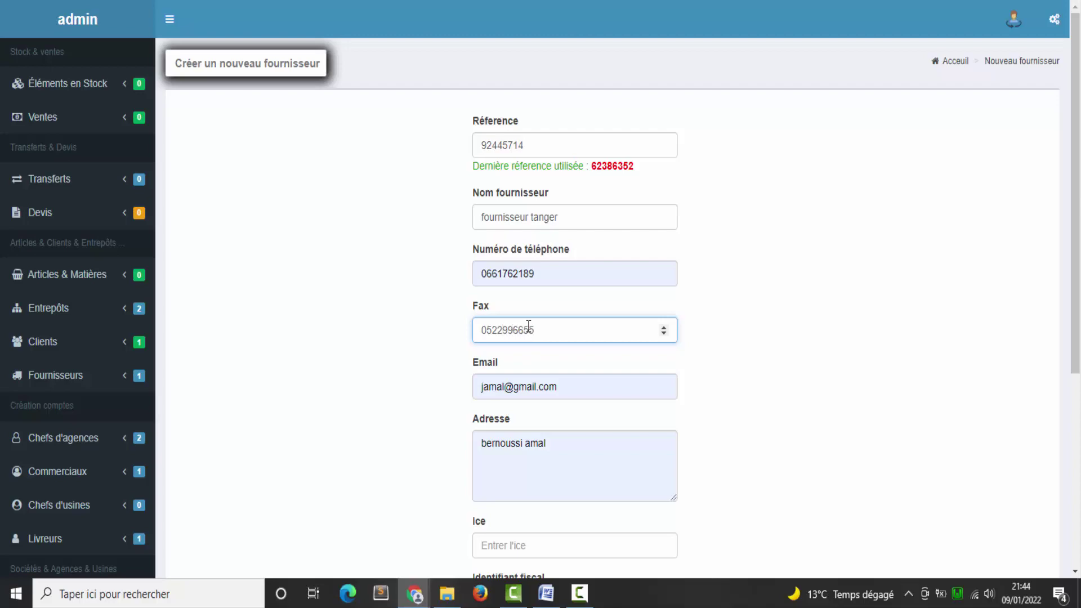
scroll(529, 327, "down", 5)
left_click(506, 238)
type("6")
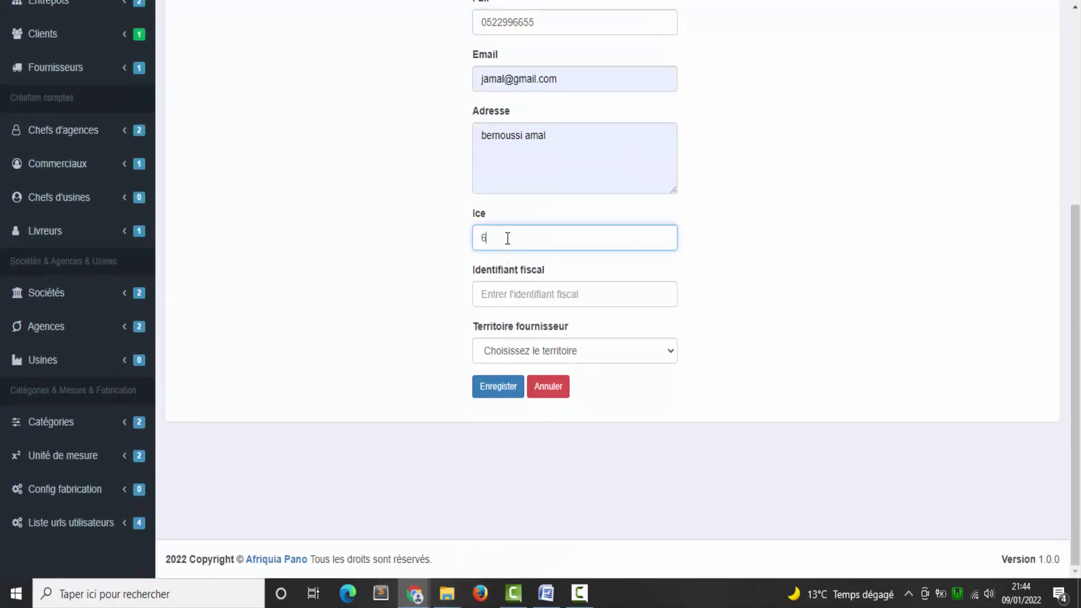
type("4564564564")
left_click(542, 298)
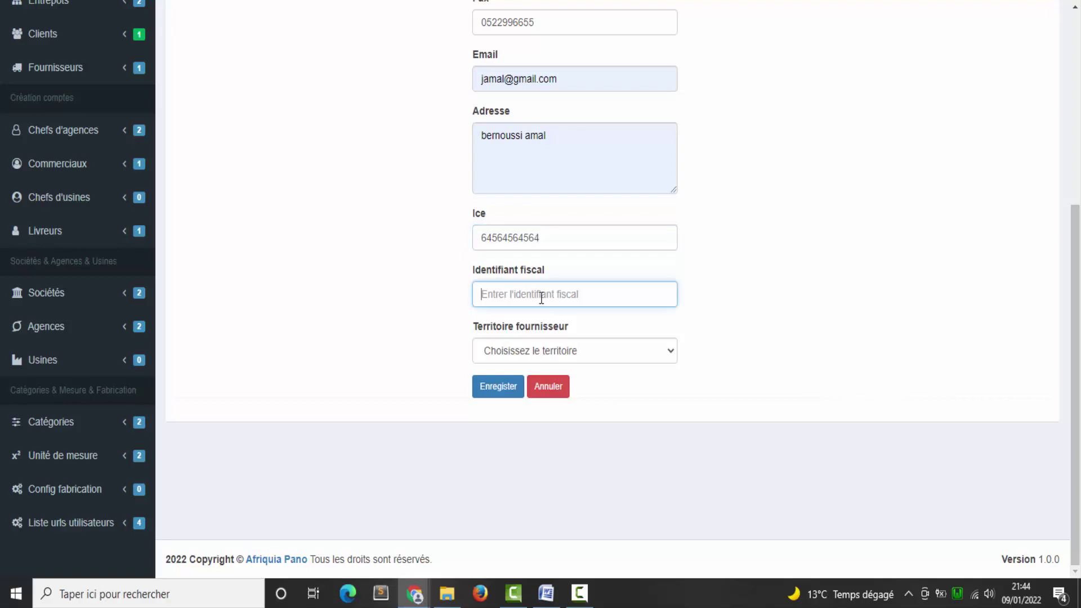
type("56456454")
left_click(537, 353)
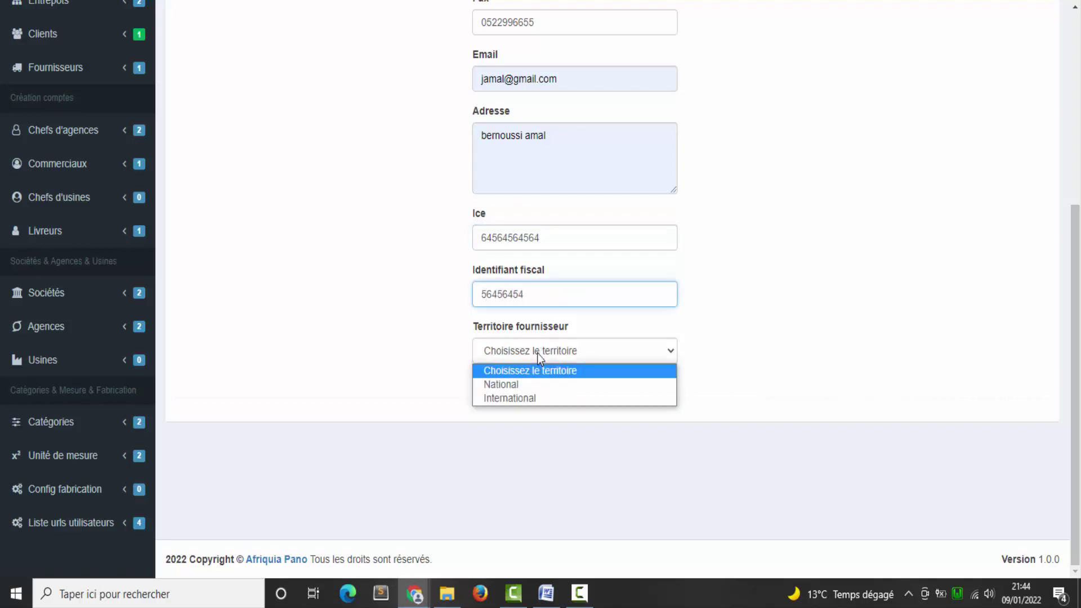
left_click(514, 381)
left_click(491, 391)
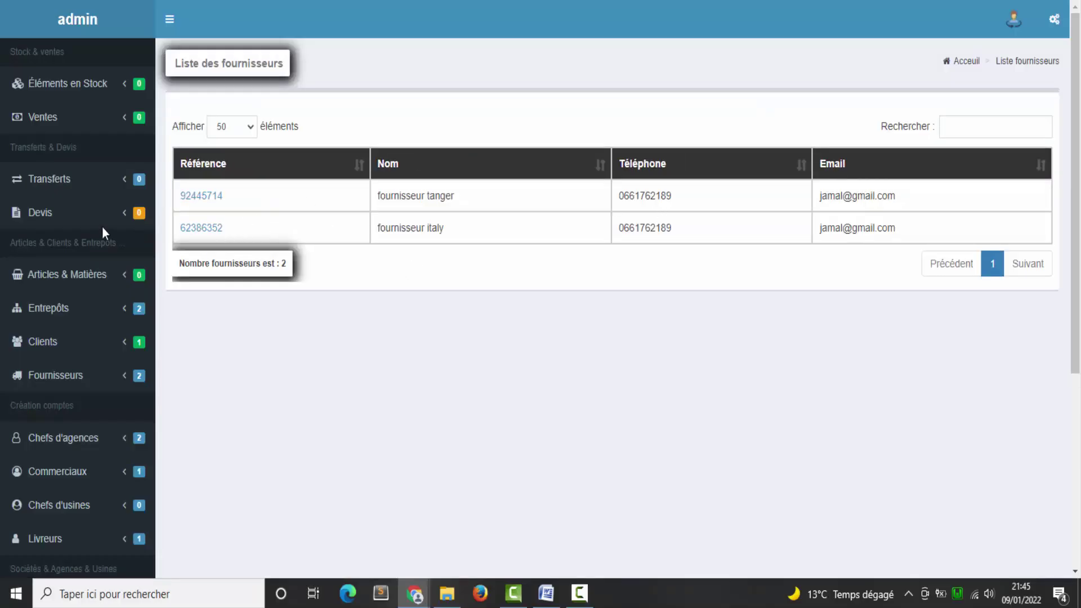
Start a new article with reference 123 and name 'porte blanche'
left_click(39, 286)
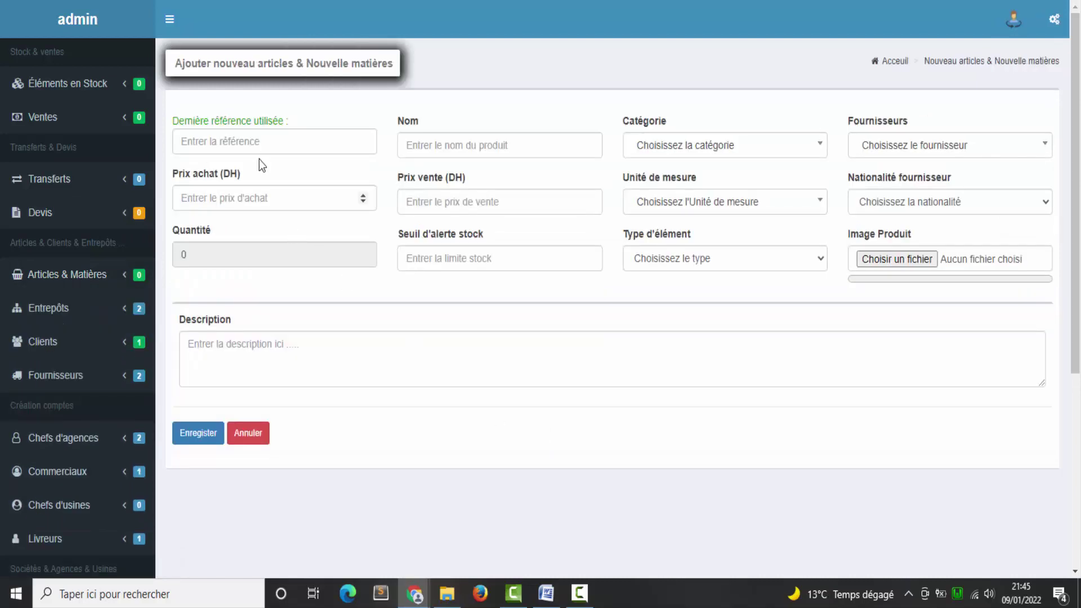
left_click(261, 139)
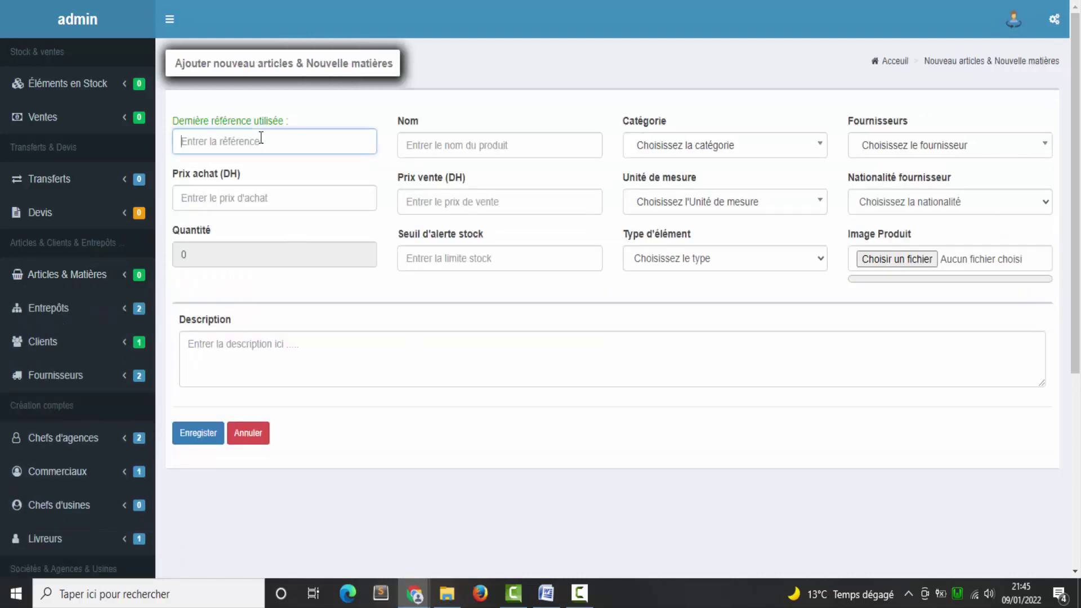
type("123")
left_click(426, 147)
type("p")
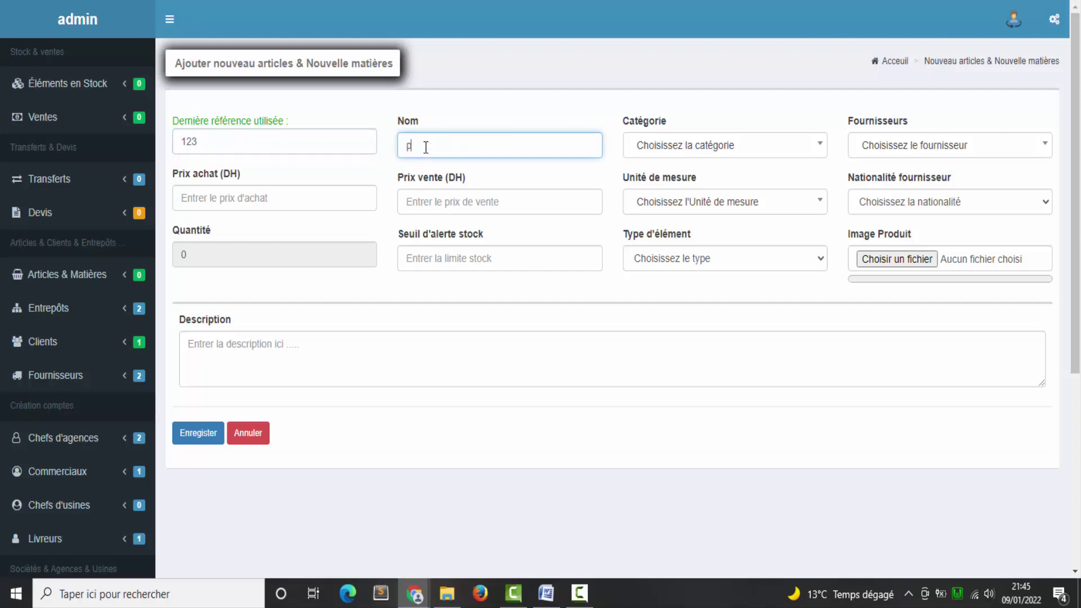
type("orte blanche")
Set category portes, supplier fournisseur italy and supplier nationality International
left_click(678, 151)
left_click(645, 257)
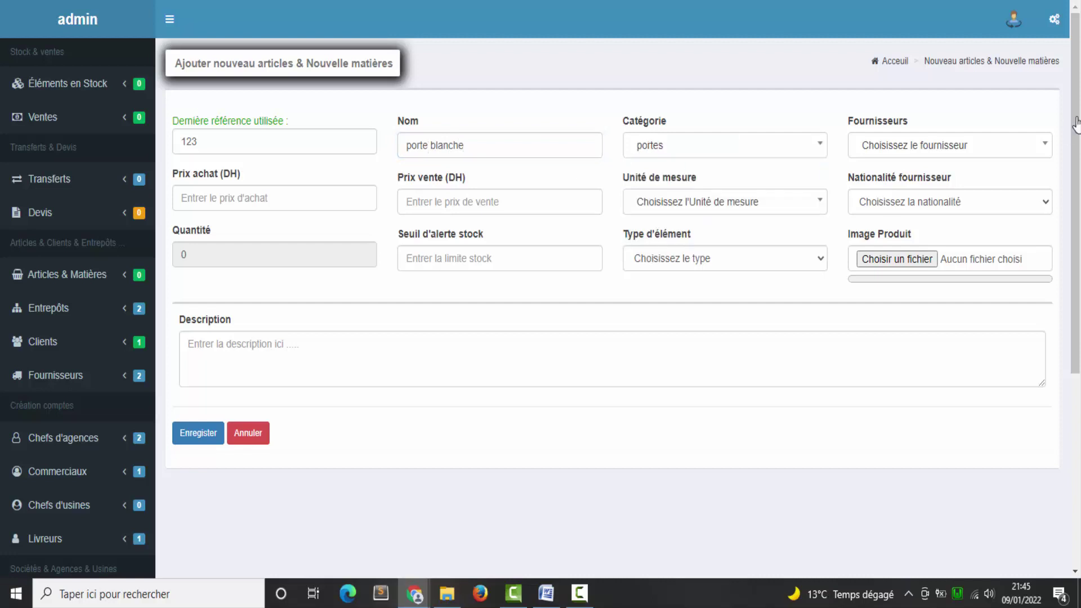
left_click(912, 149)
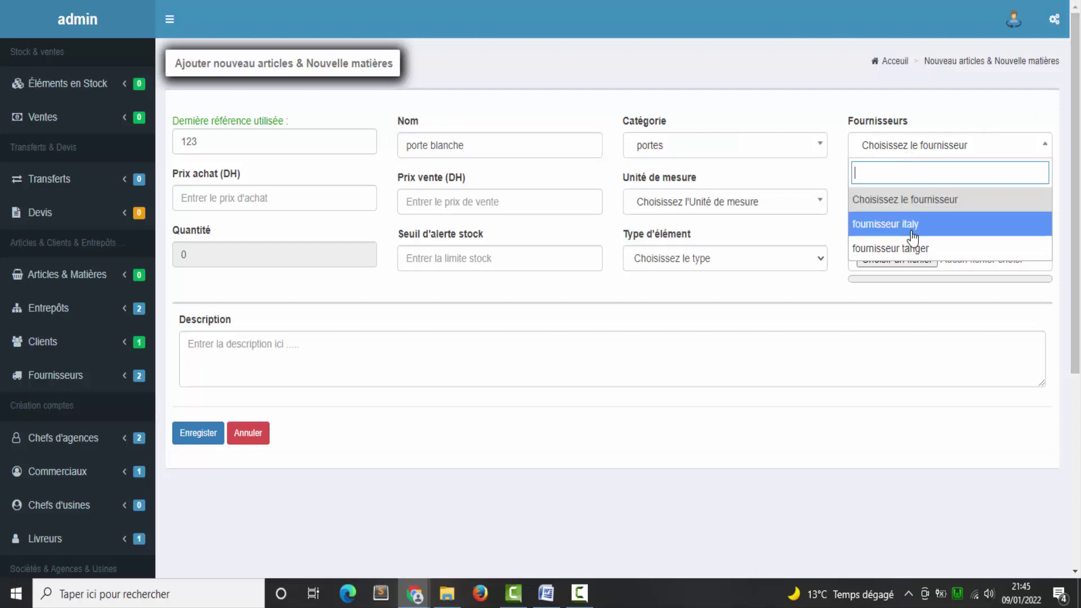
left_click(891, 226)
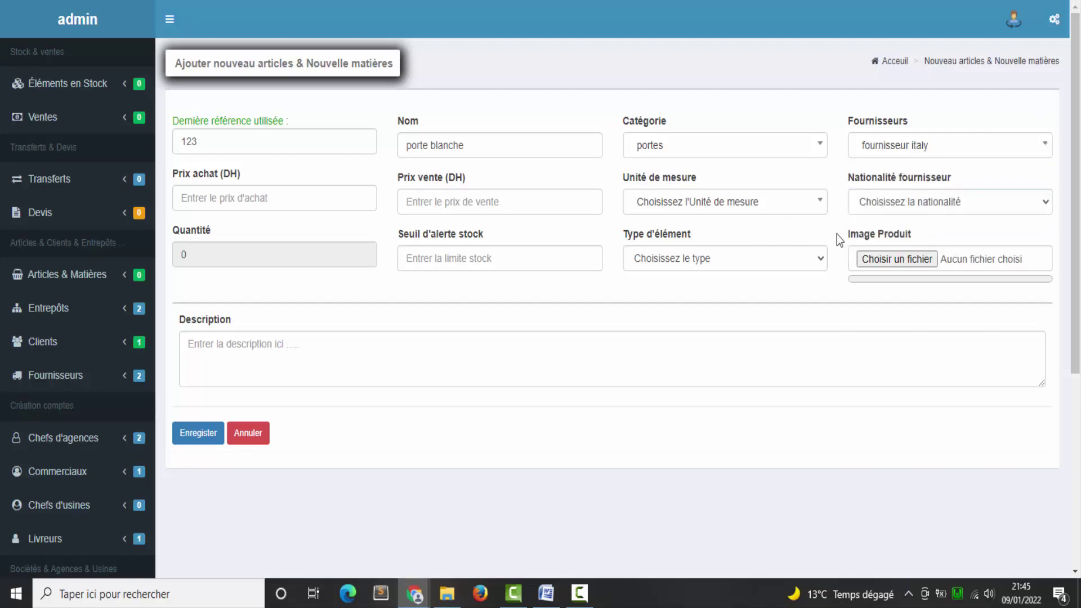
left_click(883, 205)
left_click(863, 236)
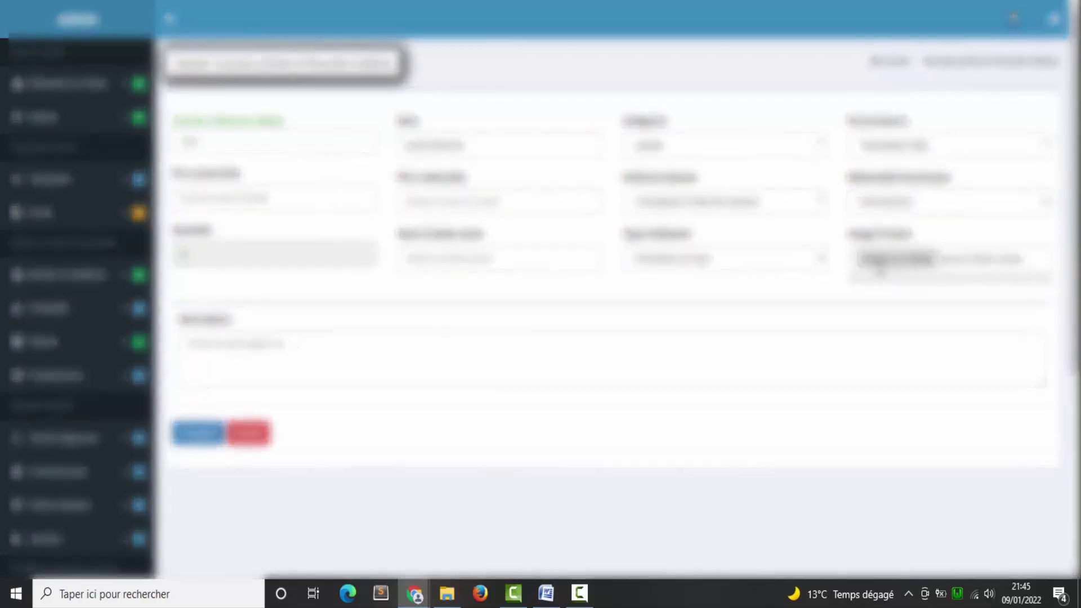
Choose porte.jpg as the article's product image
left_click(879, 265)
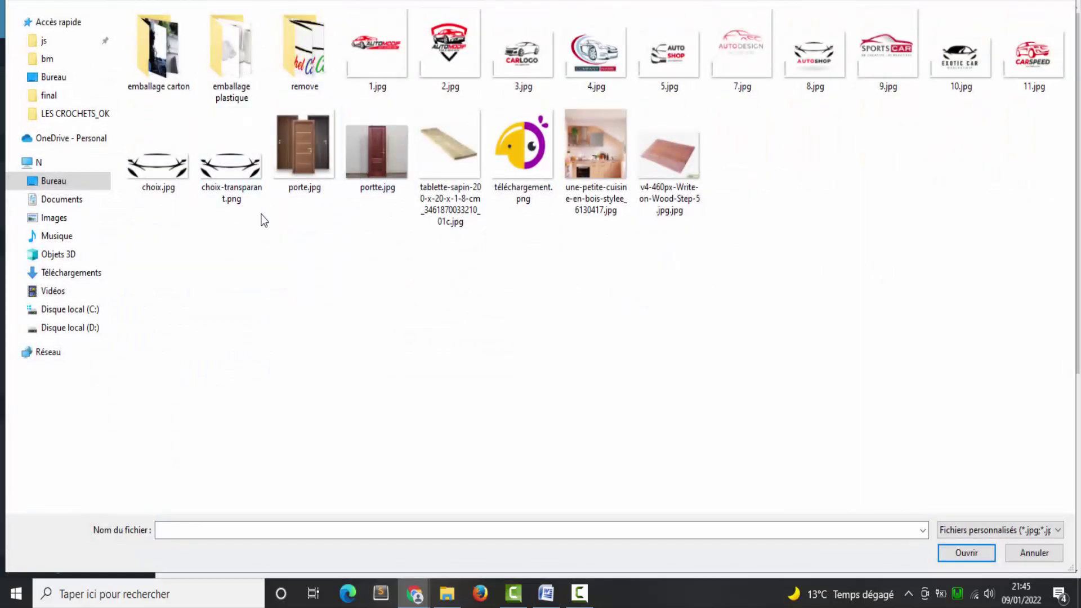
double_click(303, 151)
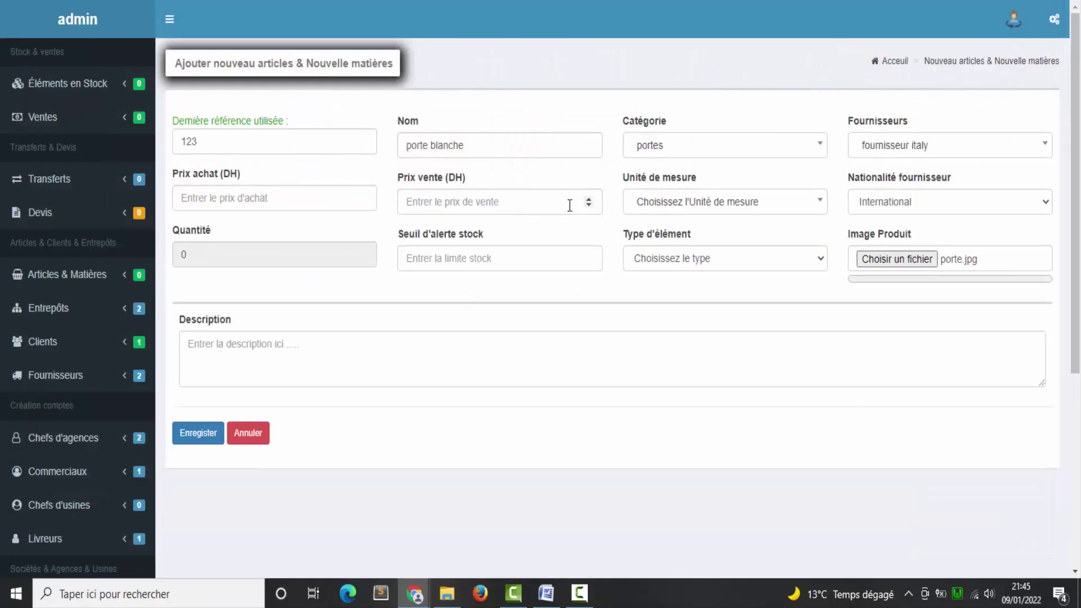
Set the unit of measure to unité (s) and element type to Articles
left_click(686, 202)
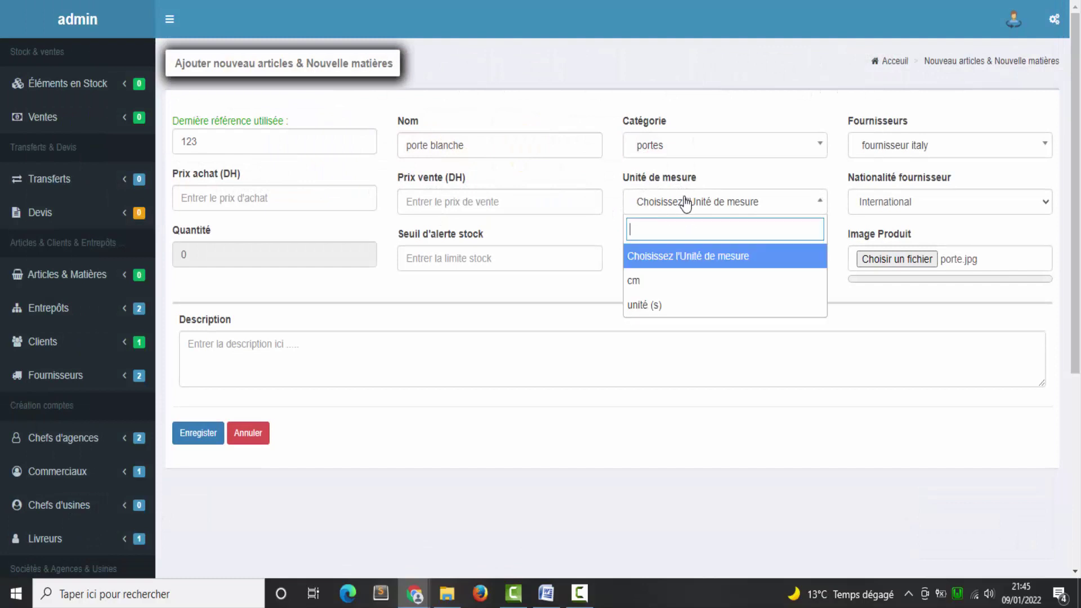
left_click(667, 307)
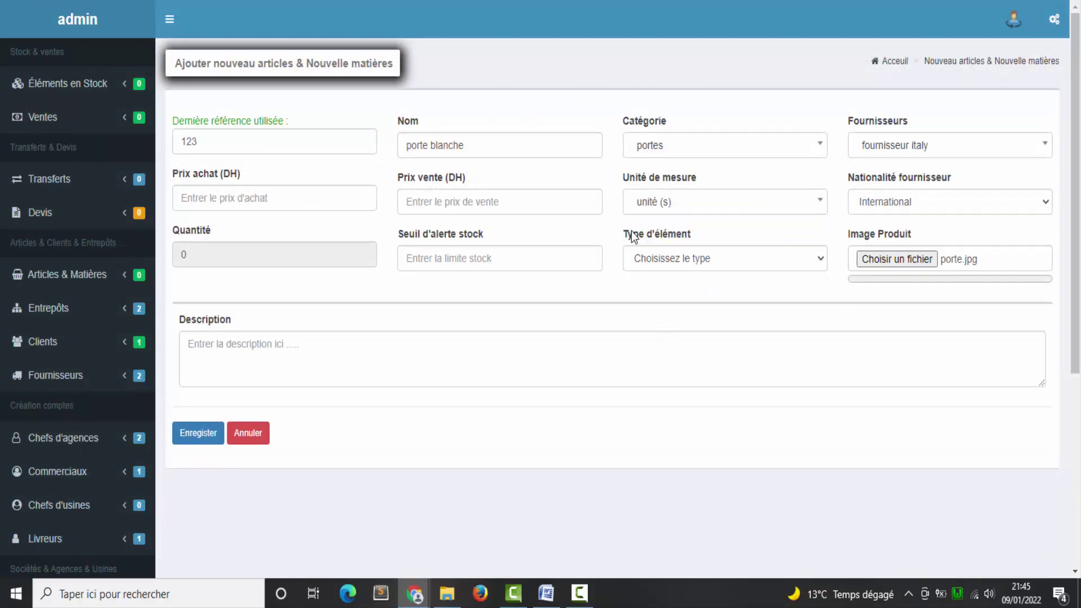
left_click(682, 261)
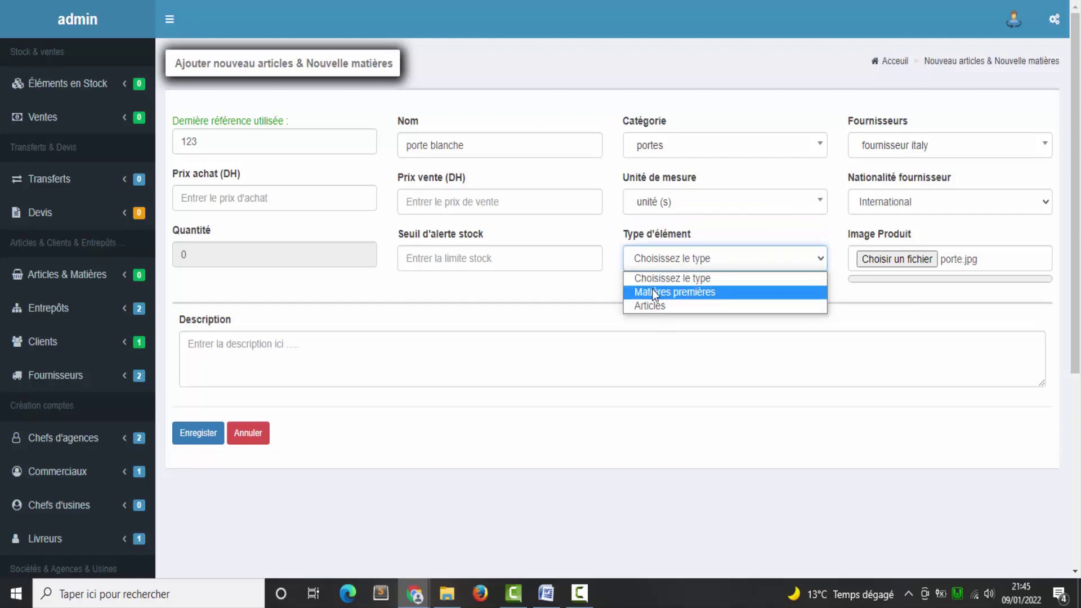
left_click(650, 306)
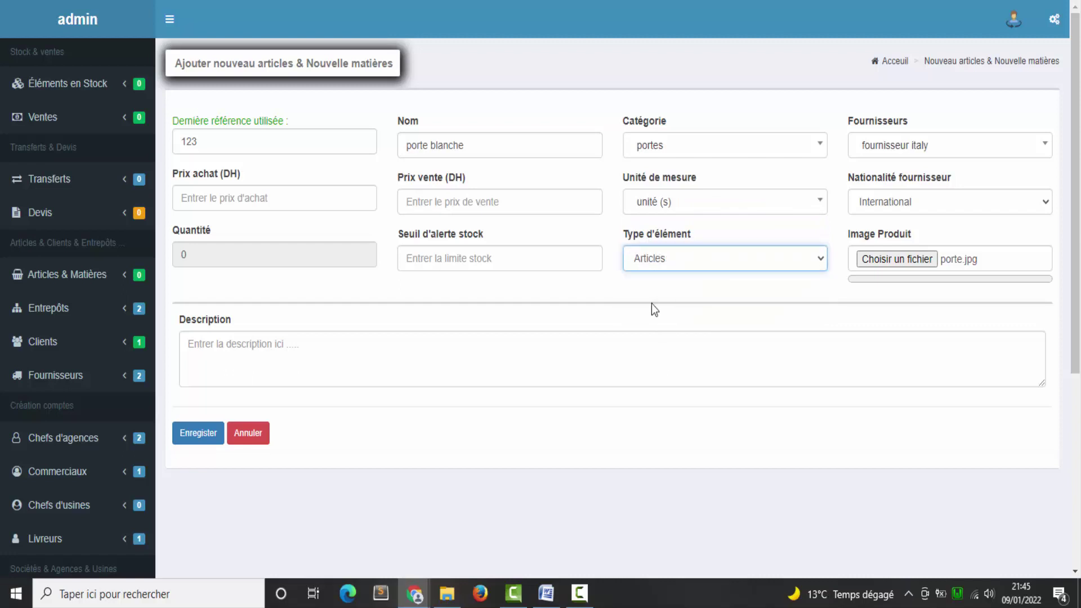
left_click(458, 209)
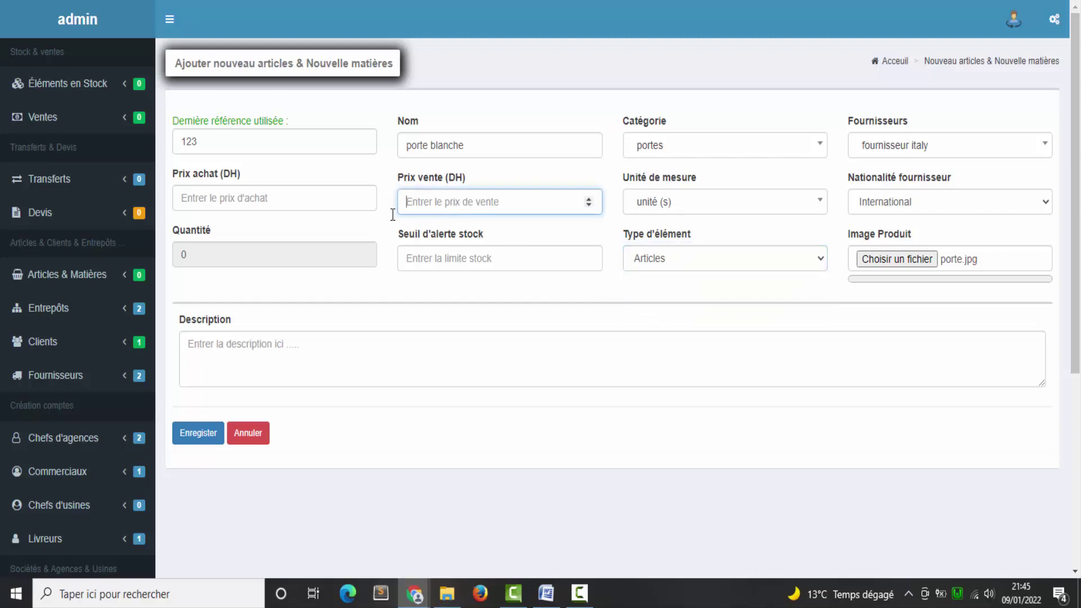
Enter purchase price 950, sale price 1300 and stock alert threshold 10
left_click(317, 208)
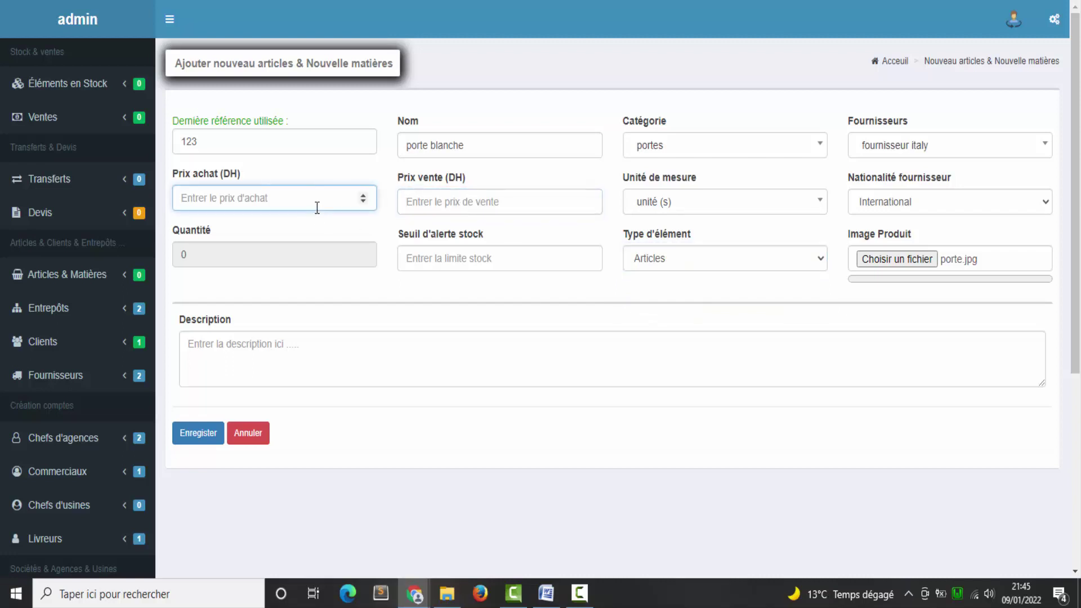
type("950")
left_click(434, 201)
type("1300")
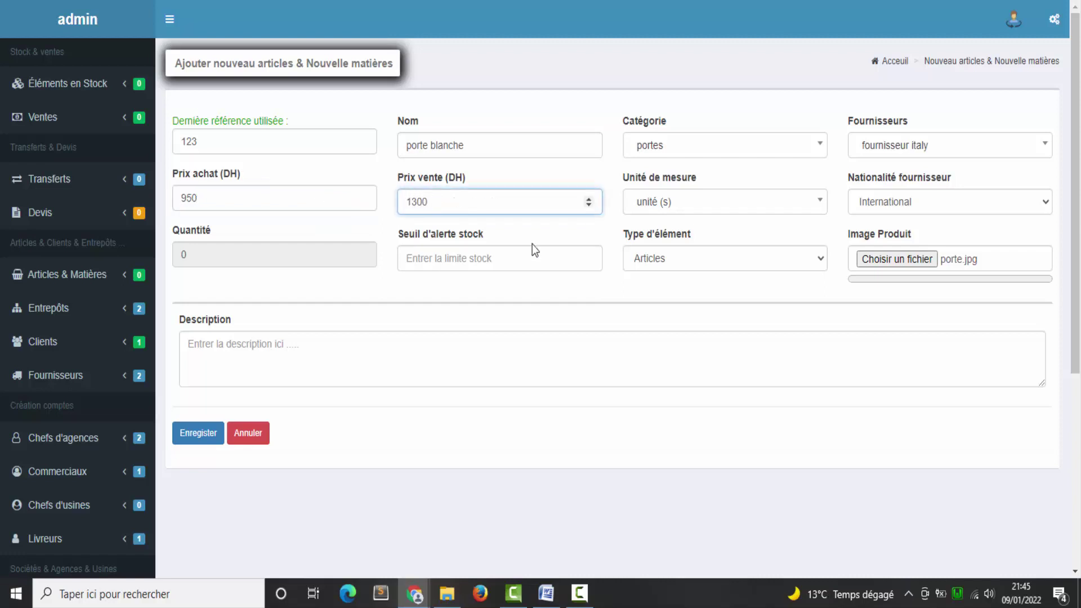
left_click(440, 254)
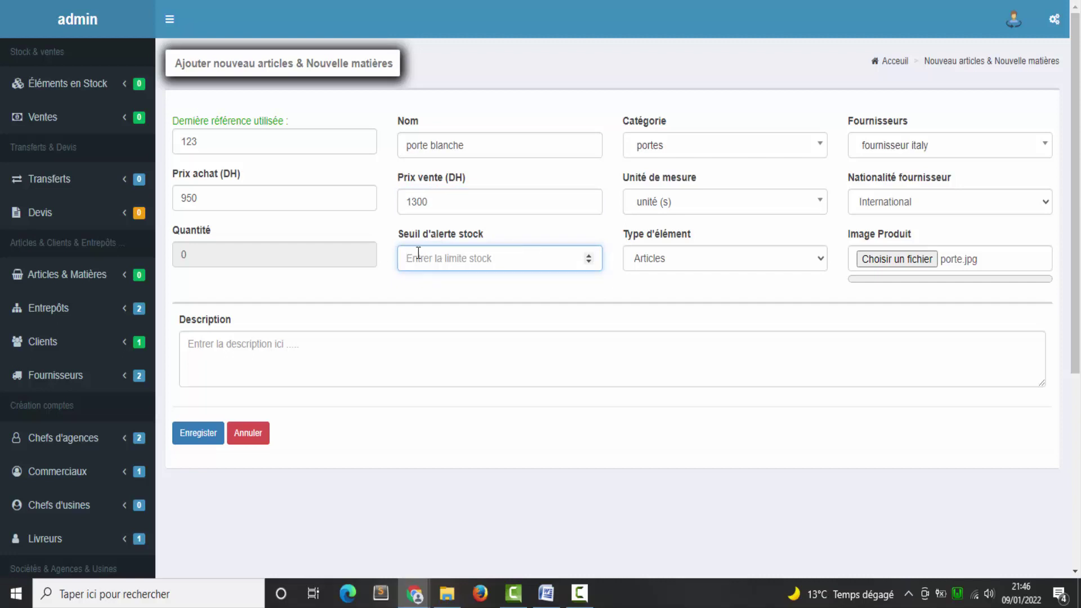
type("10")
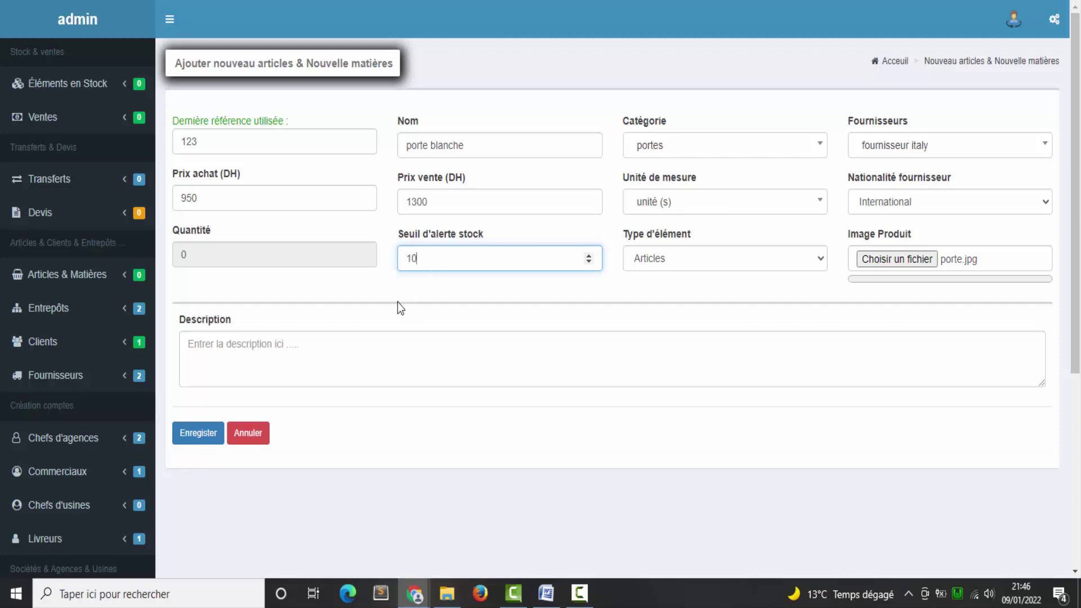
Paste 'Description' into the description box and save the porte blanche article
double_click(191, 320)
key("ctrl+c")
left_click(277, 361)
key("ctrl+v")
key("ctrl+v")
key("ctrl+v")
left_click(201, 431)
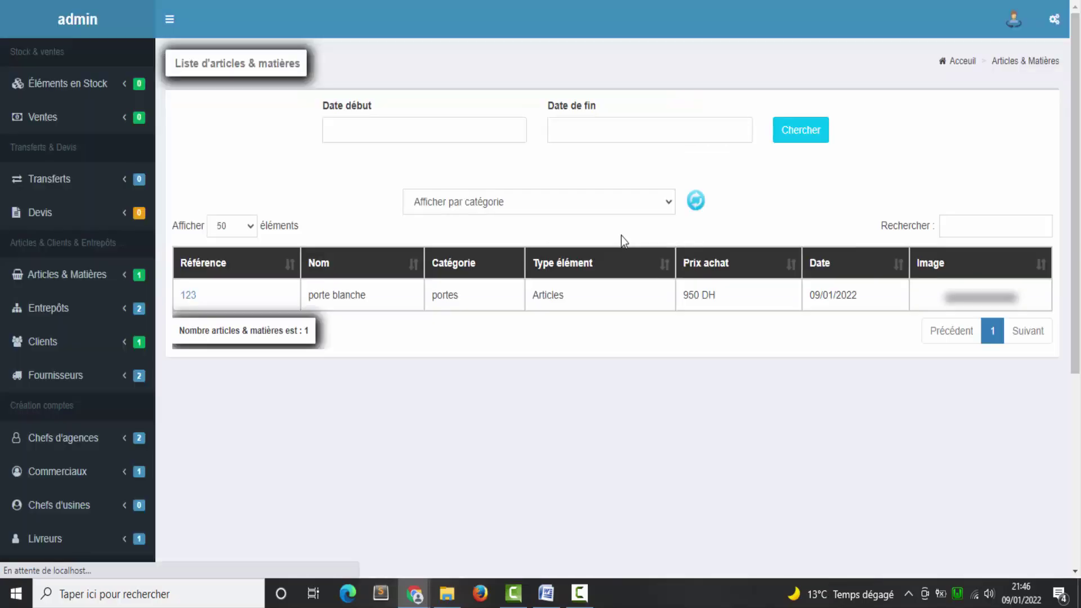
View the enlarged door image, then highlight the article's date 09/01/2022, price 950 DH, type and category
left_click(986, 322)
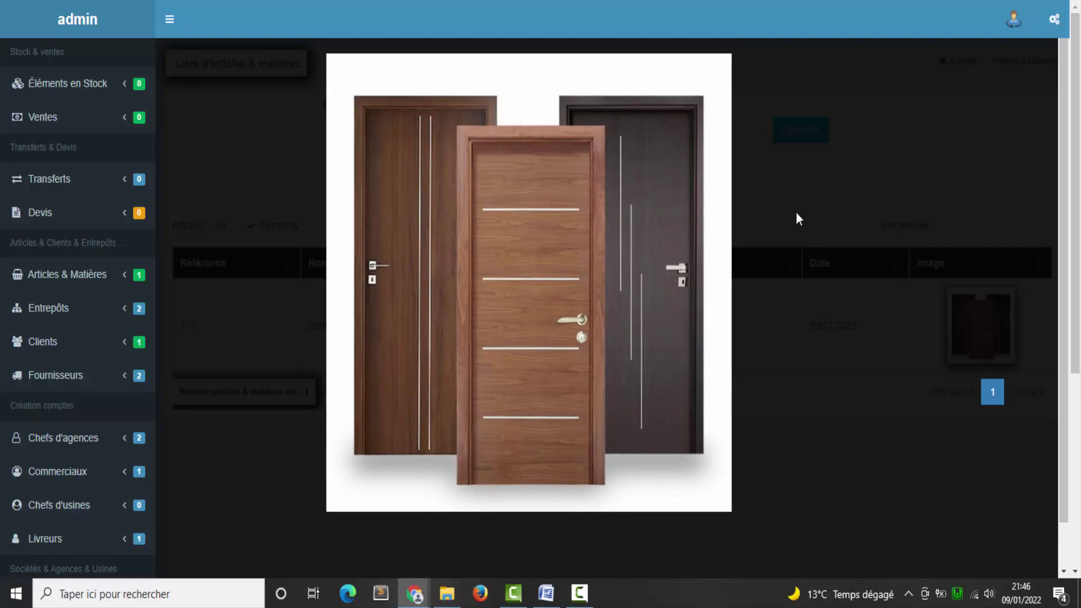
left_click(860, 350)
triple_click(834, 326)
triple_click(686, 332)
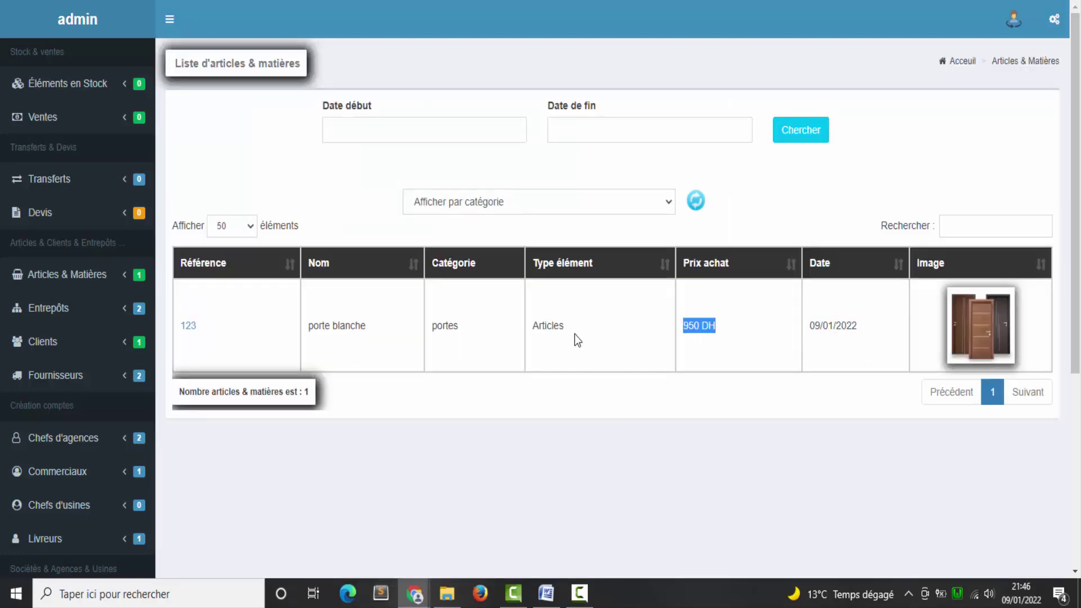
triple_click(550, 322)
triple_click(439, 327)
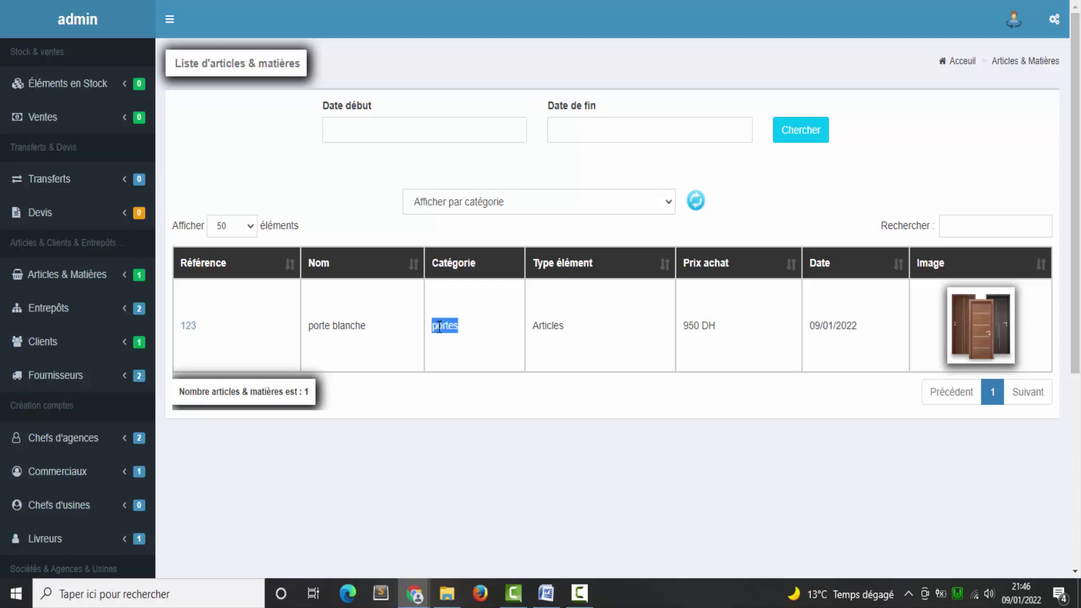
Highlight the name porte blanche and open the detail sheet for reference 123
left_click(457, 330)
double_click(356, 329)
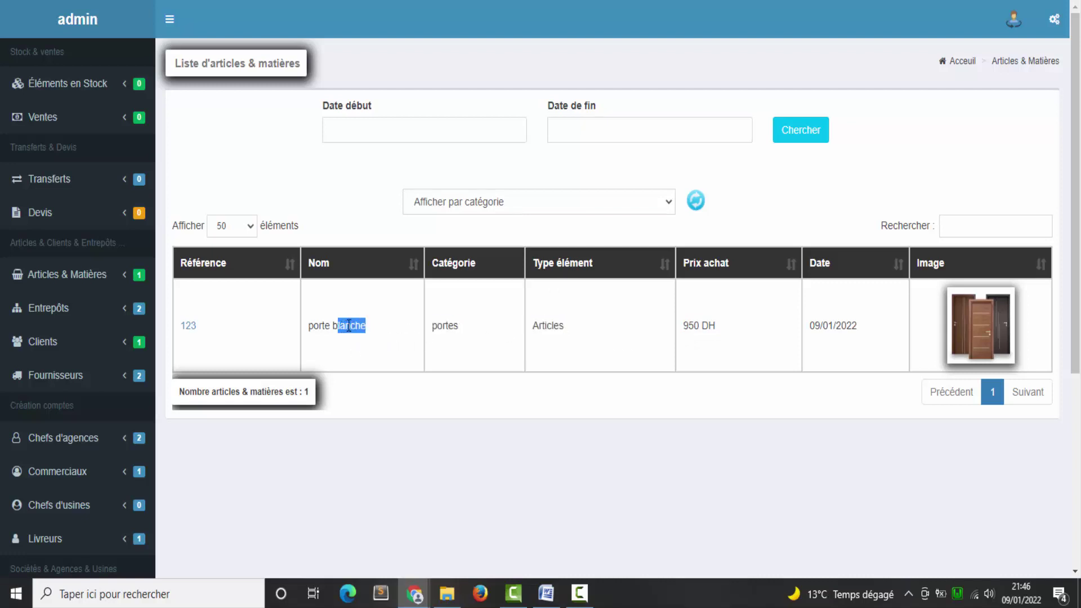
double_click(448, 326)
left_click_drag(305, 327, 374, 338)
left_click(195, 331)
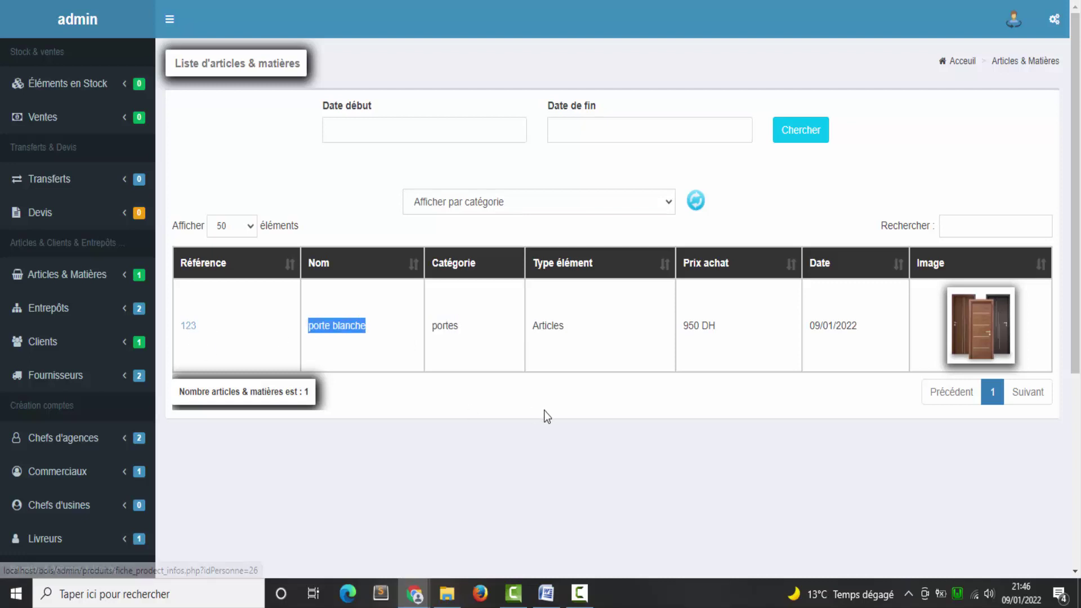
scroll(409, 338, "down", 3)
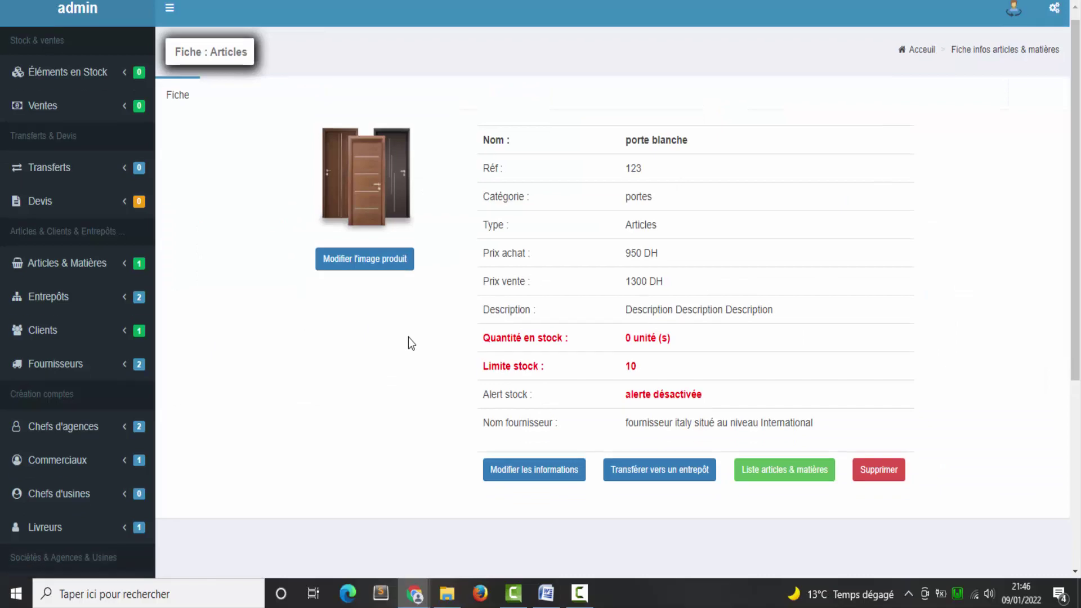
scroll(408, 337, "up", 2)
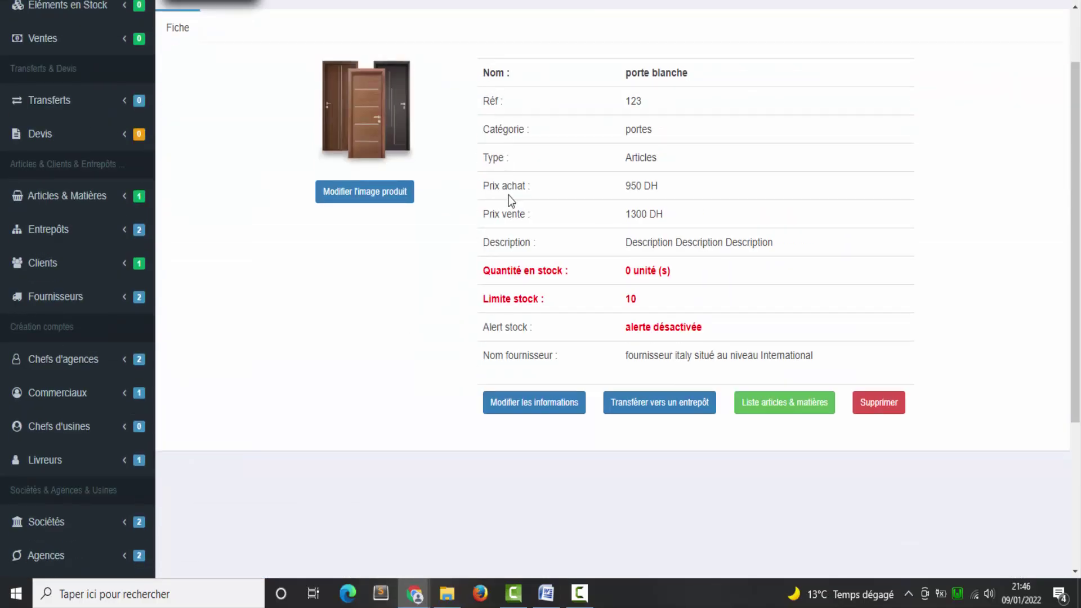
left_click_drag(540, 271, 683, 271)
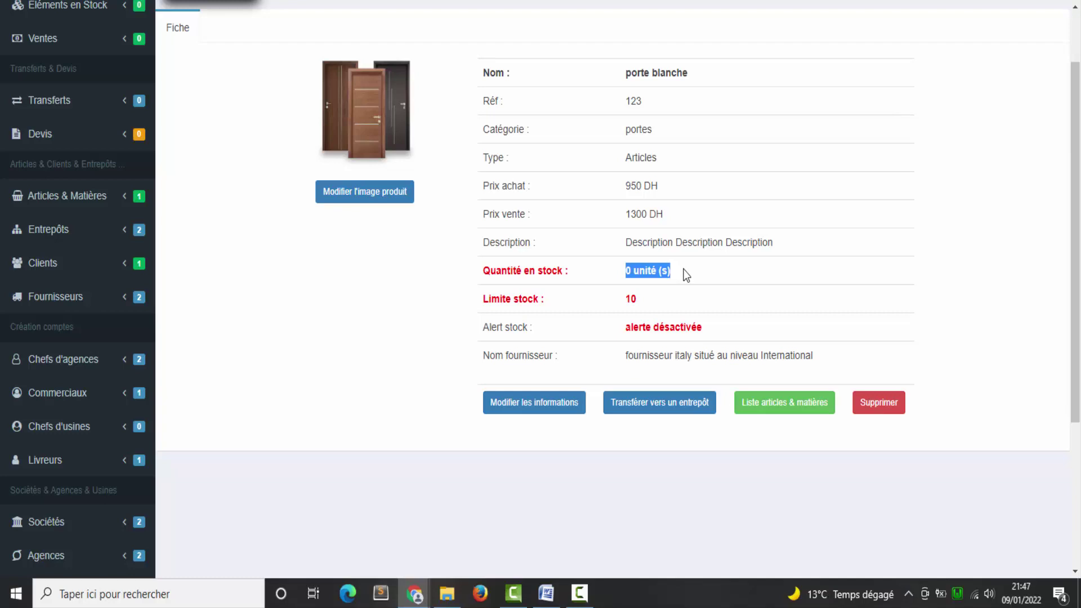
left_click_drag(483, 299, 571, 313)
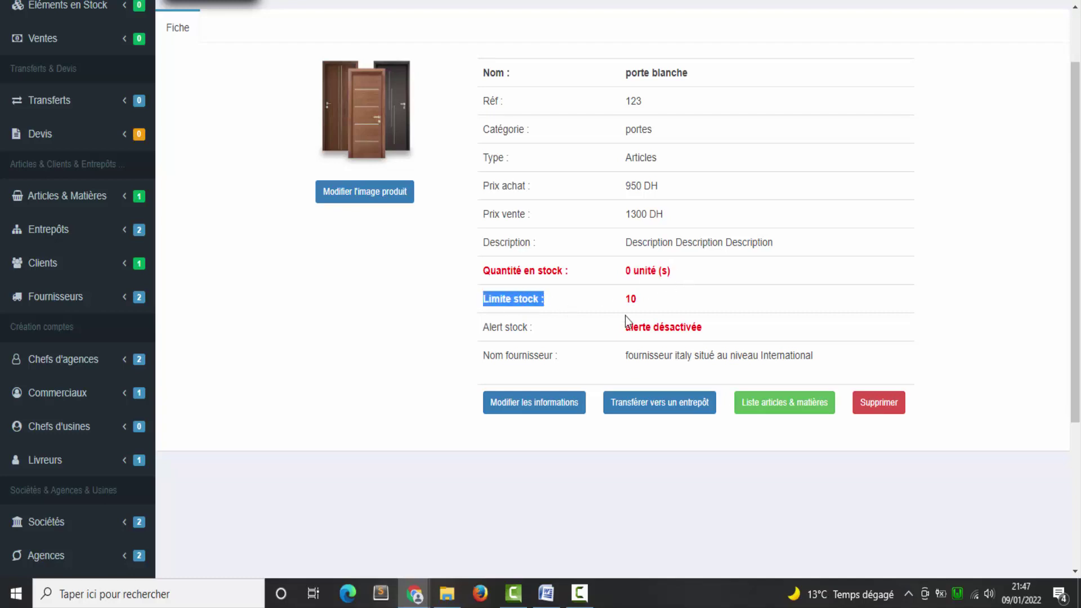
left_click_drag(642, 300, 623, 299)
double_click(484, 330)
left_click_drag(703, 331, 626, 332)
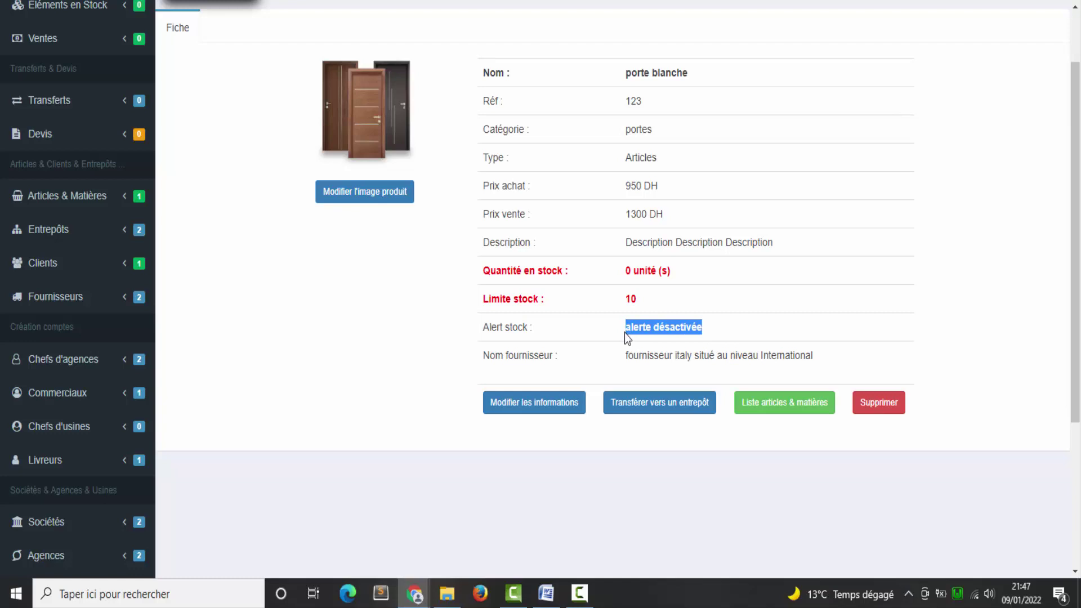
left_click_drag(637, 299, 624, 304)
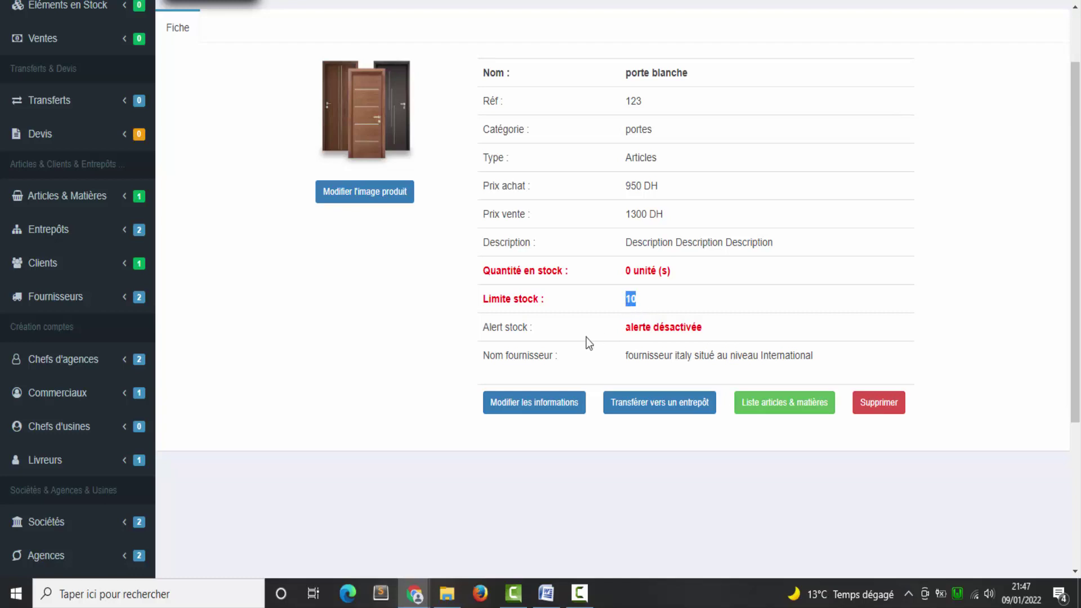
left_click_drag(633, 355, 787, 370)
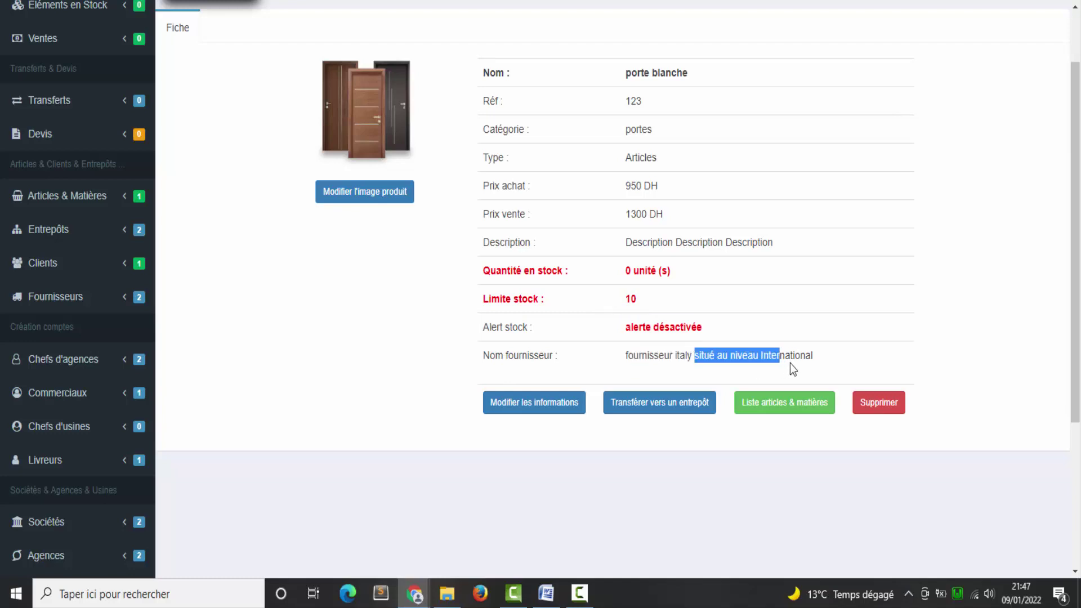
left_click(330, 137)
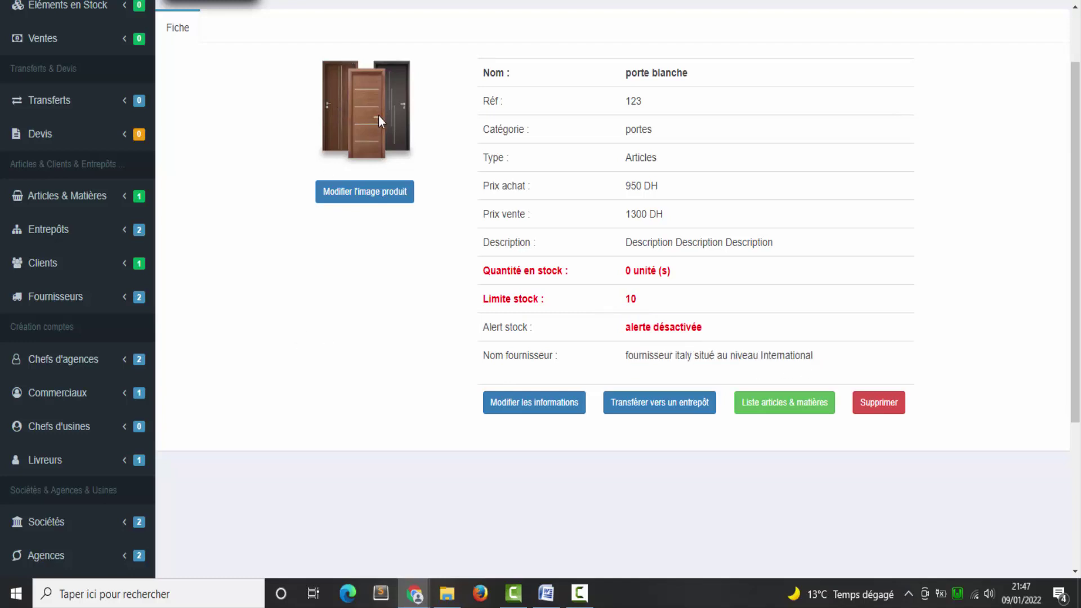
left_click(363, 194)
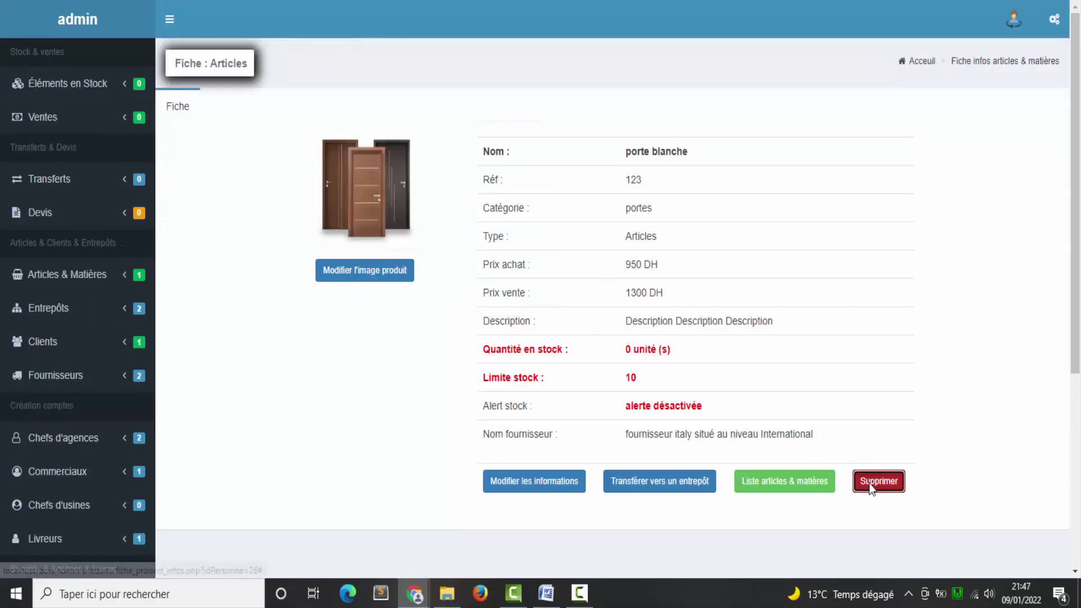
left_click(874, 483)
left_click(636, 141)
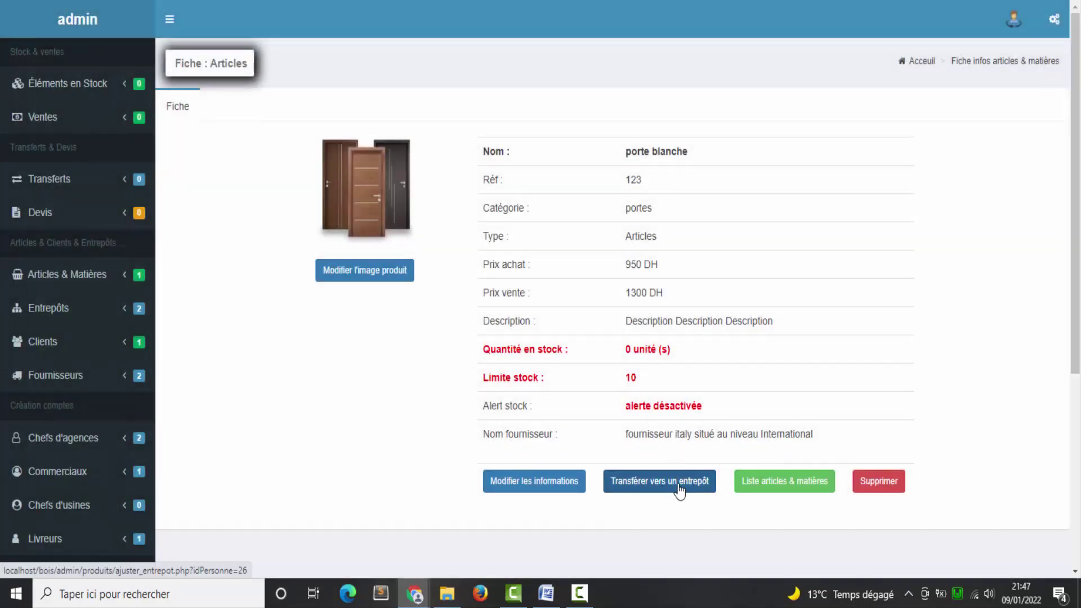
left_click(528, 483)
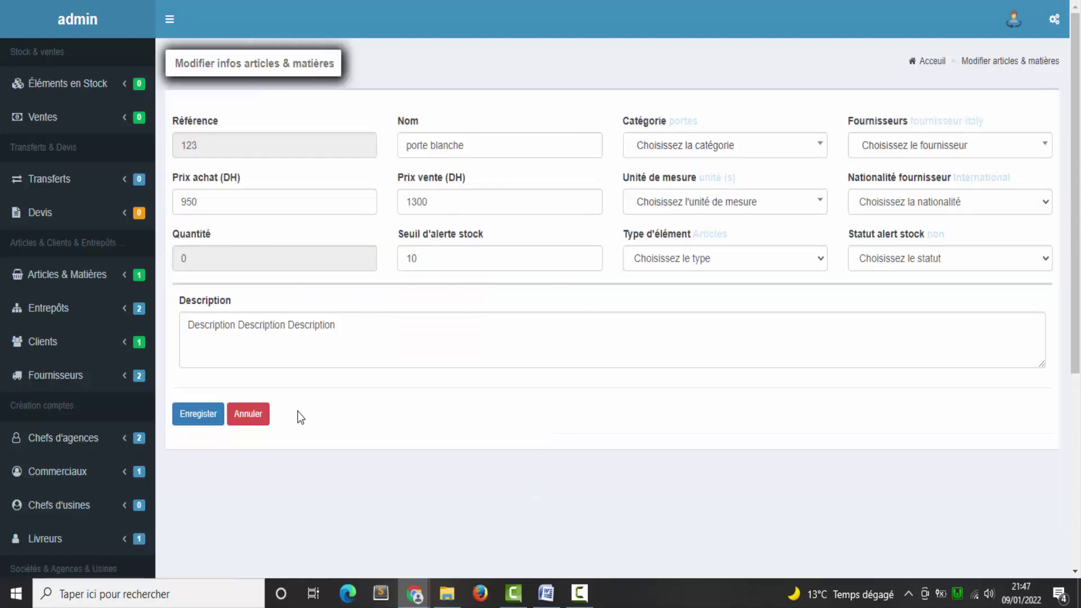
Cancel the edit form and open Articles & Matières > Ajouter nouveau for a blank article
left_click(248, 414)
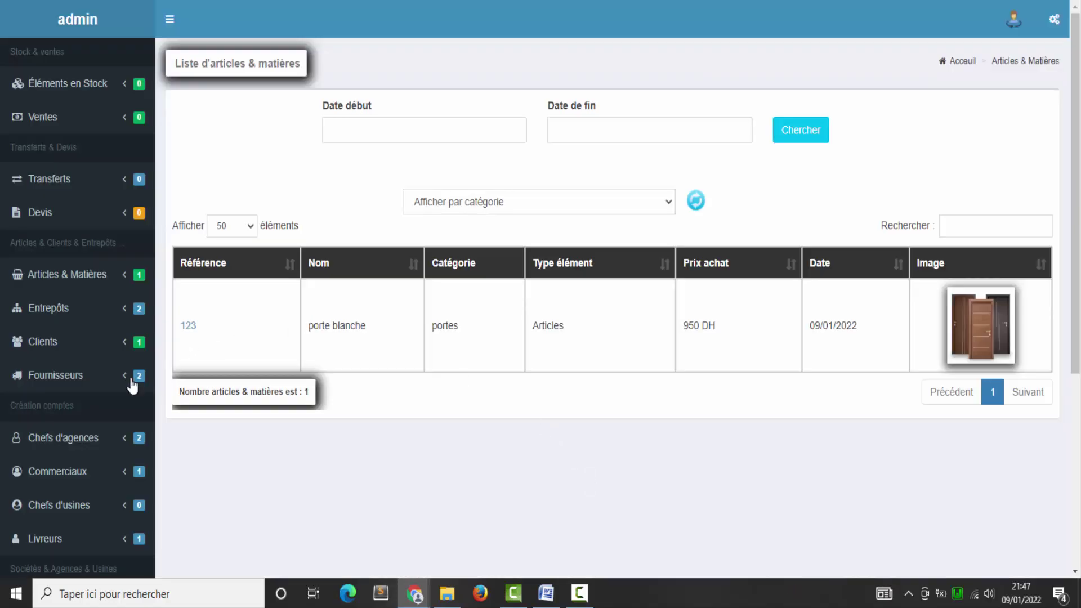
left_click(65, 276)
left_click(64, 306)
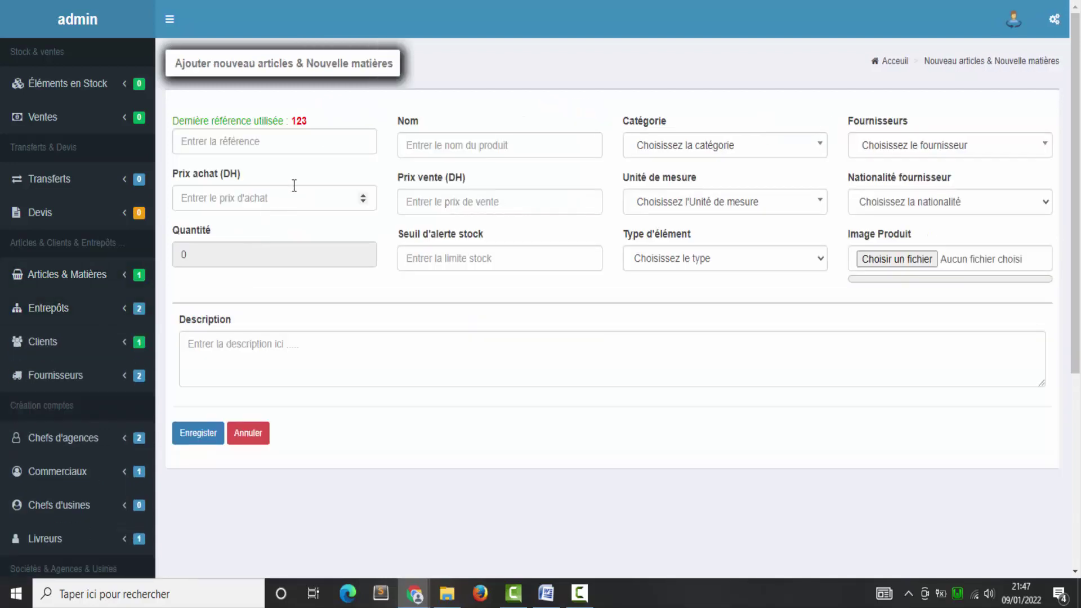
Enter reference 1234 and the article name 'plache noir'
left_click(251, 140)
double_click(299, 121)
left_click(295, 141)
type("1234")
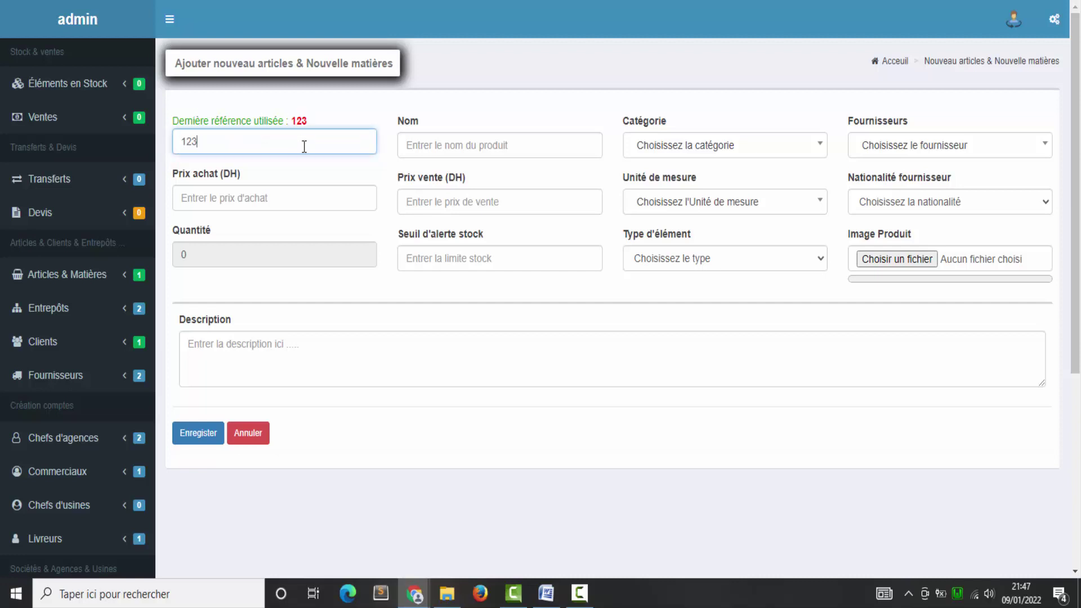
left_click(426, 142)
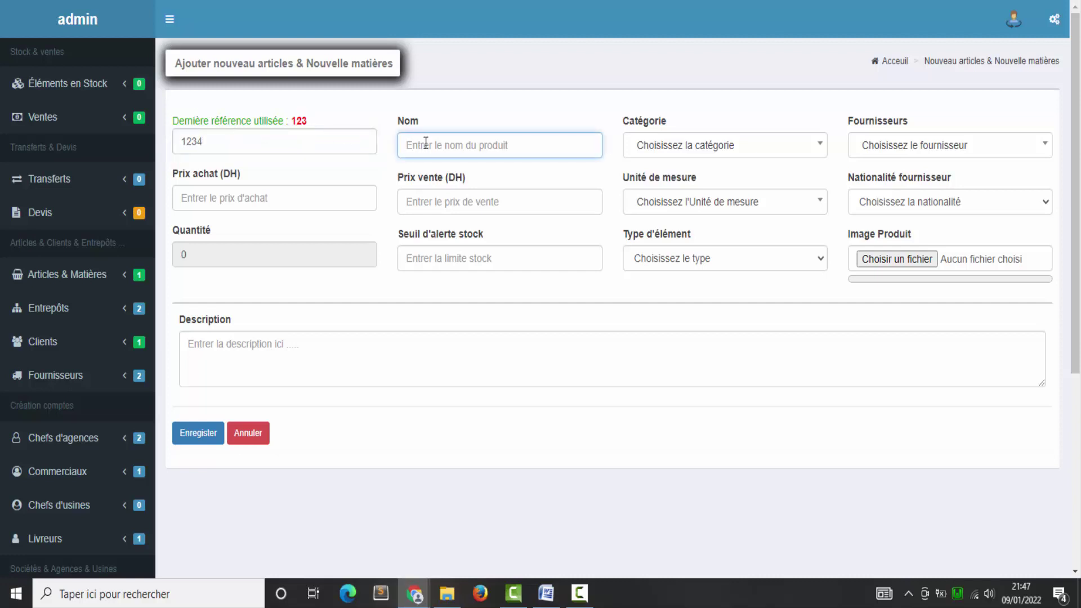
type("p")
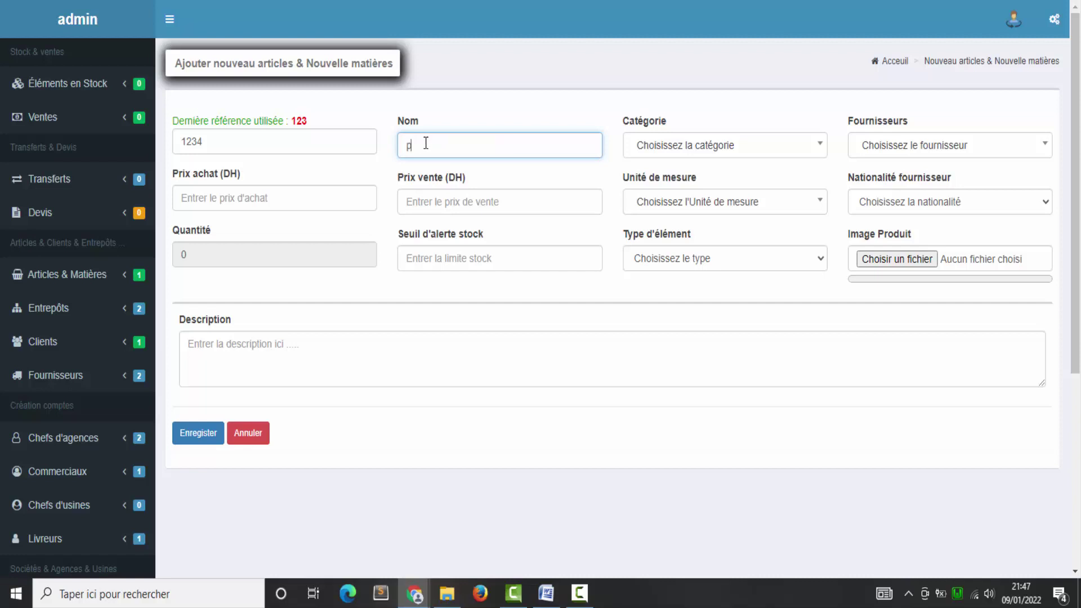
type("lache rou")
key("BackSpace")
key("BackSpace")
type("oir")
Choose category blanche, supplier fournisseur tanger (National), unit cm and type Matières premières
left_click(676, 146)
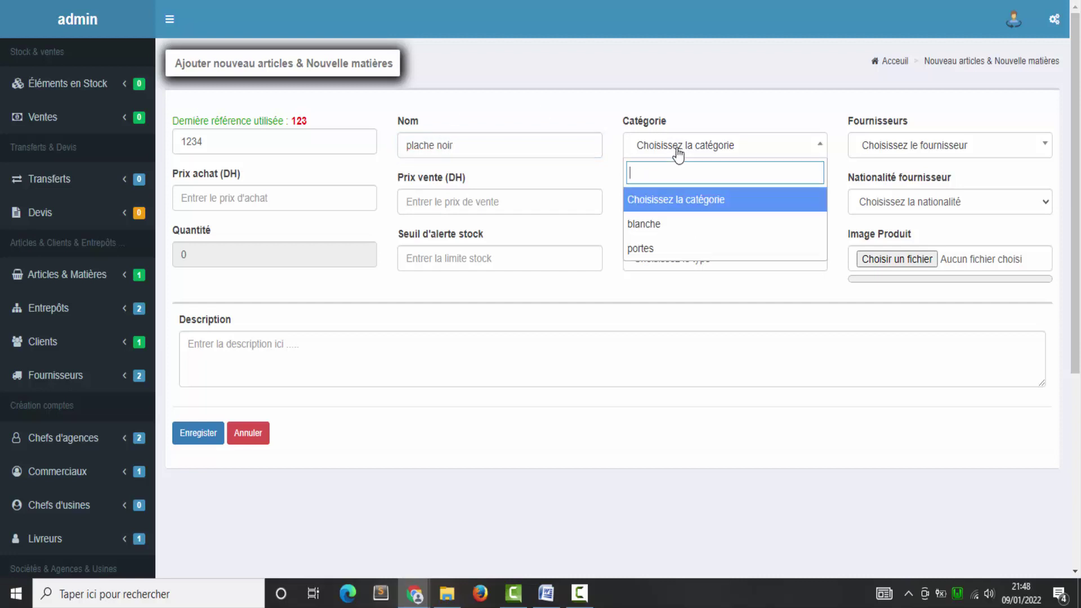
left_click(648, 224)
left_click(915, 151)
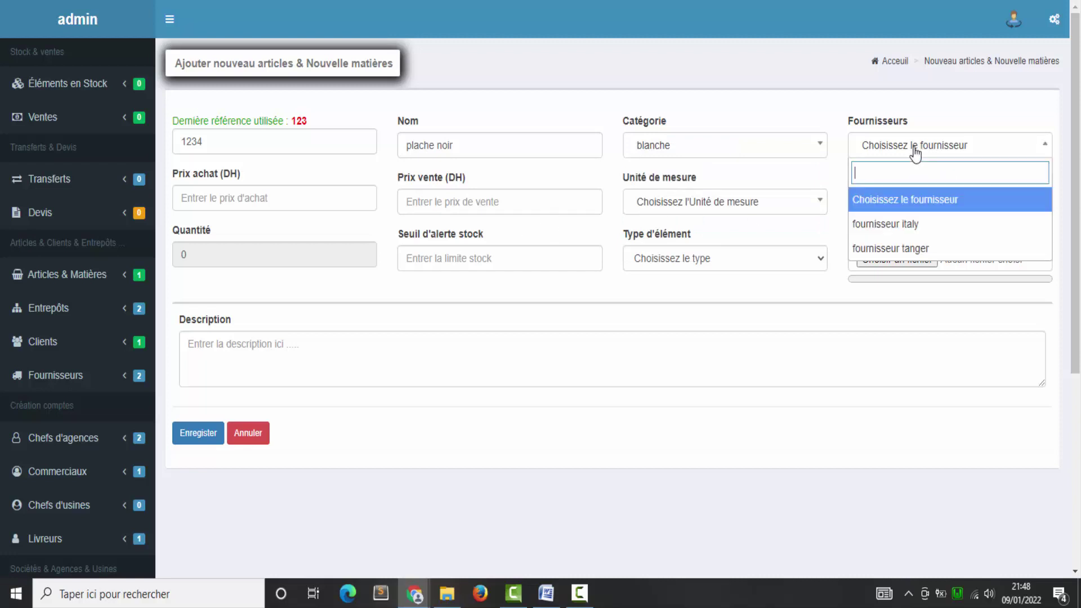
left_click(870, 252)
left_click(911, 193)
left_click(882, 250)
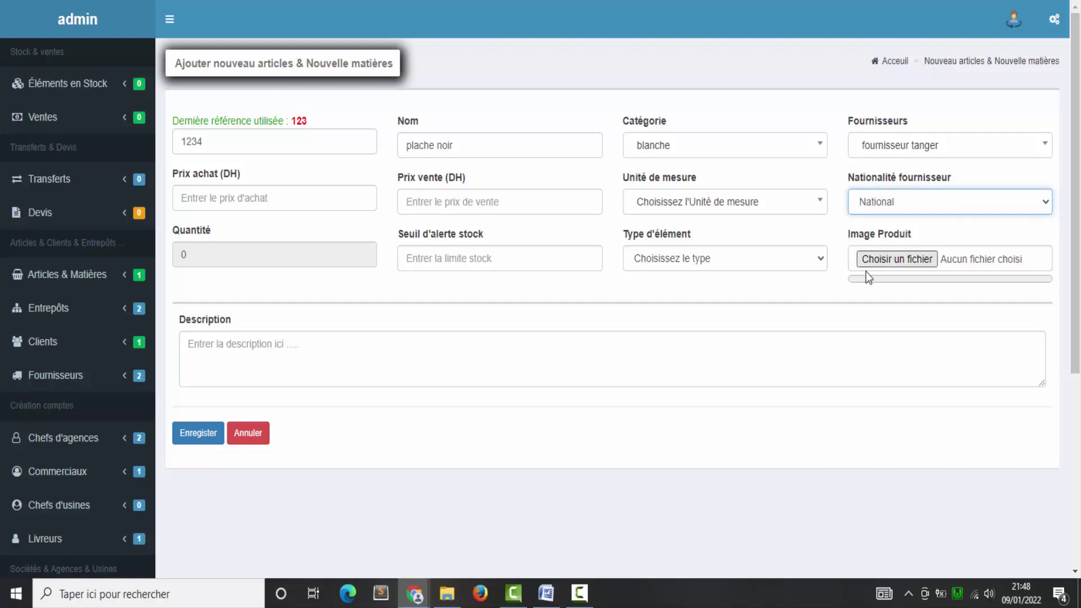
left_click(730, 209)
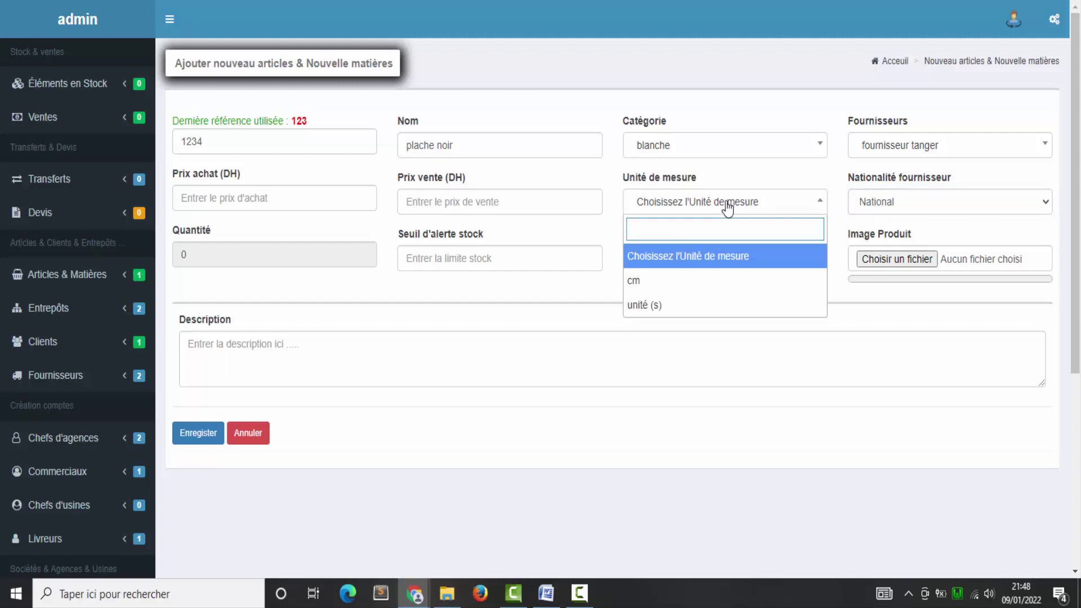
left_click(634, 286)
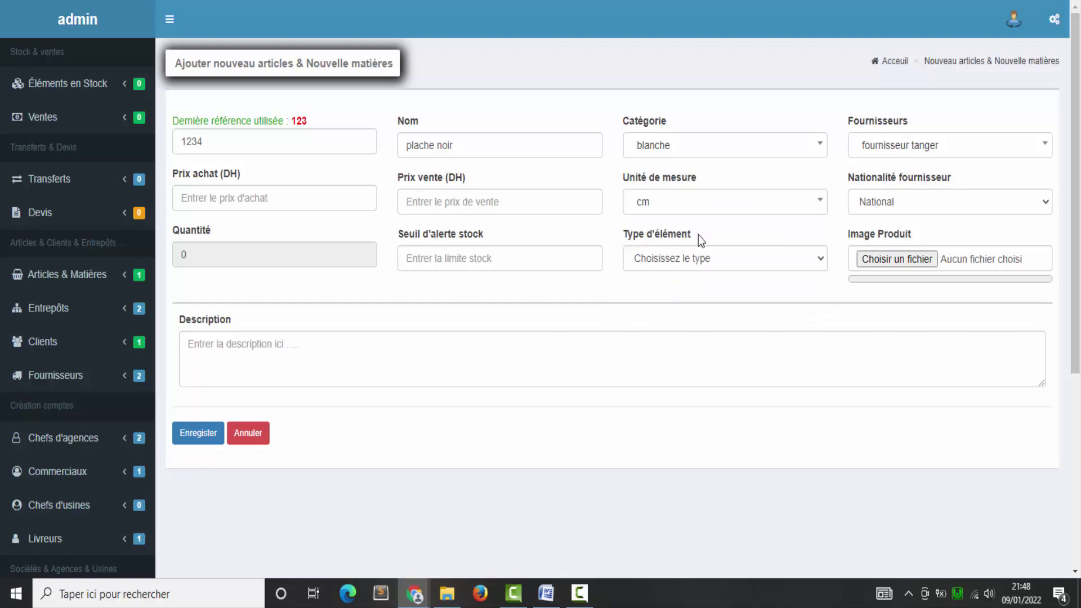
left_click(681, 257)
left_click(667, 295)
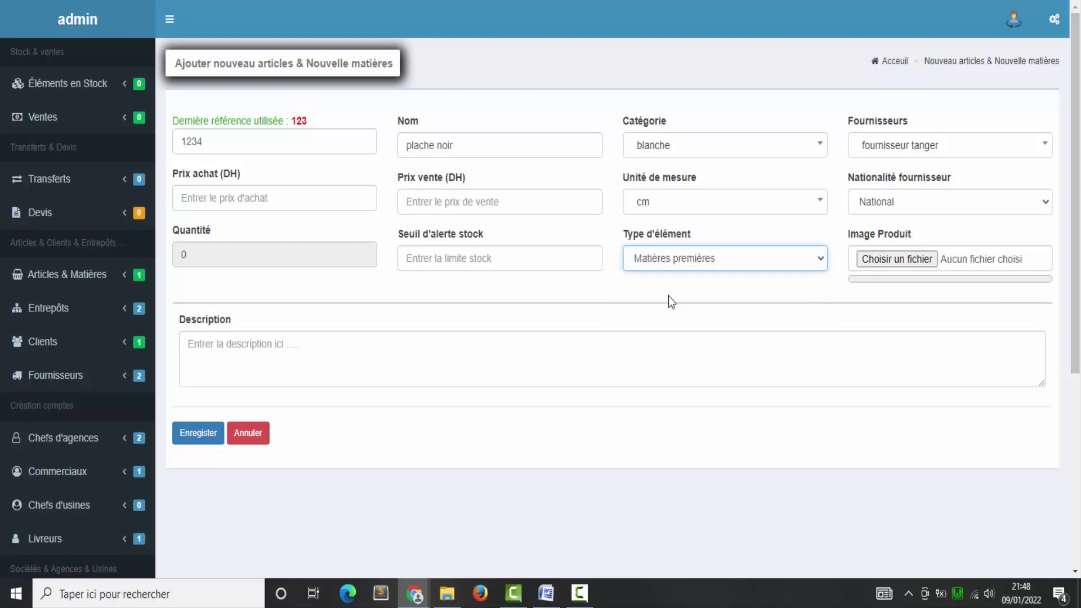
left_click(216, 198)
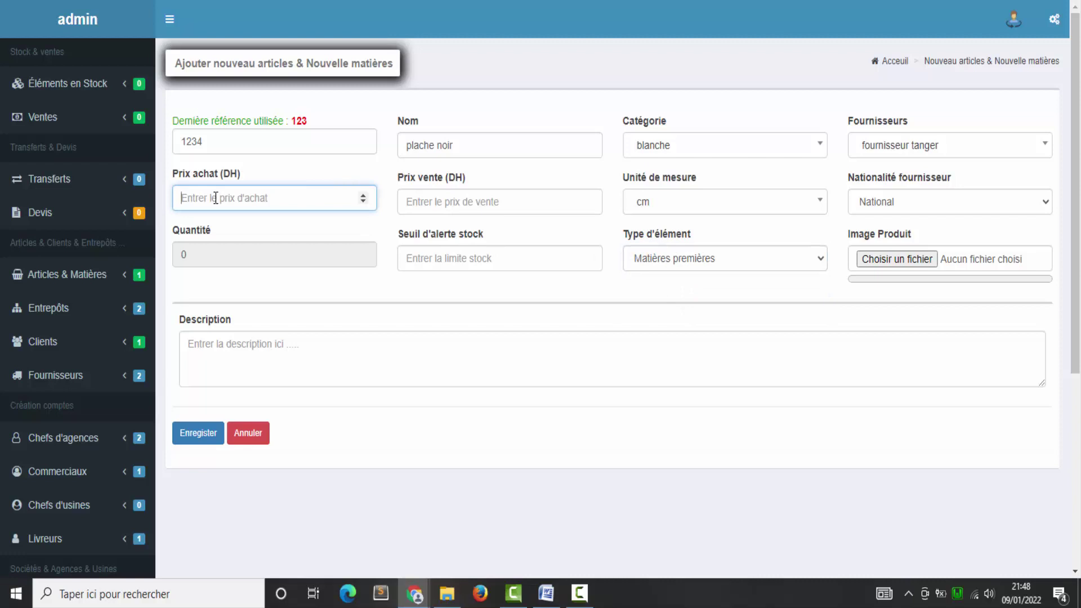
Enter purchase price 250, sale price 350, stock alert 10, paste a description, and save
type("250")
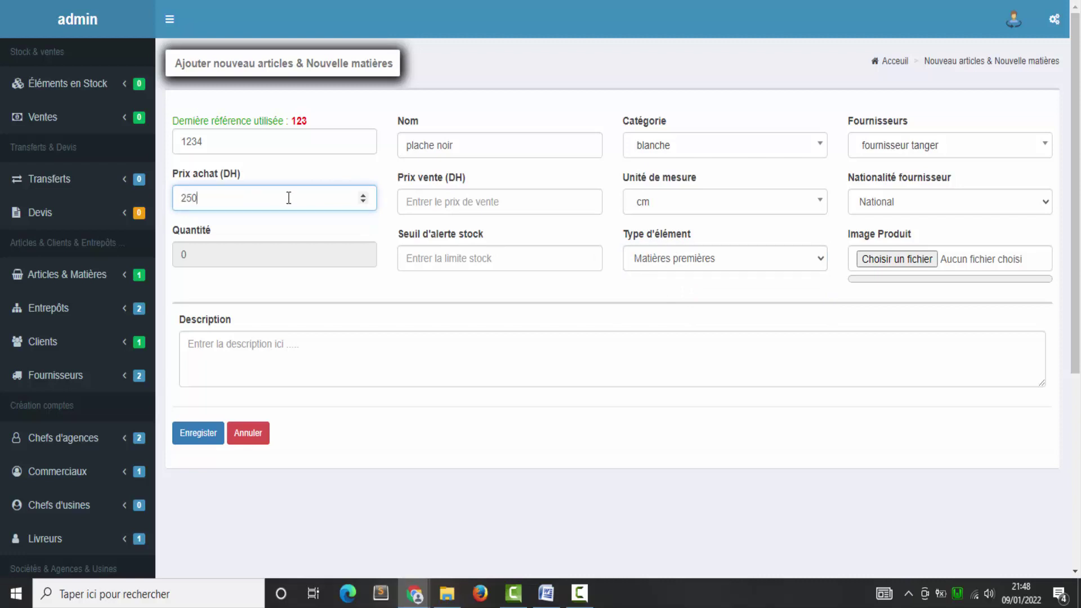
left_click(438, 200)
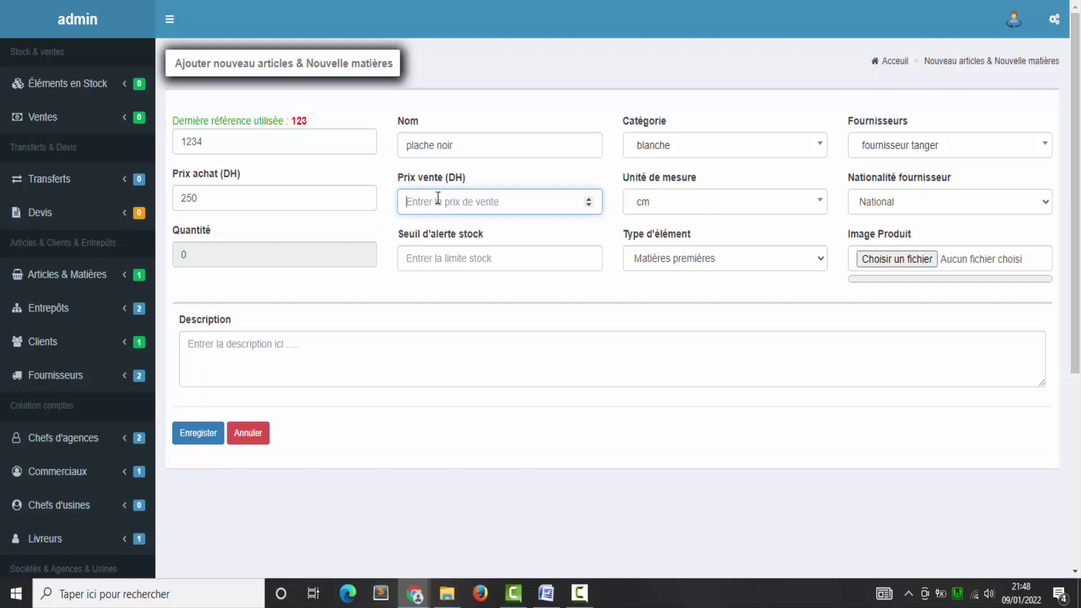
type("350")
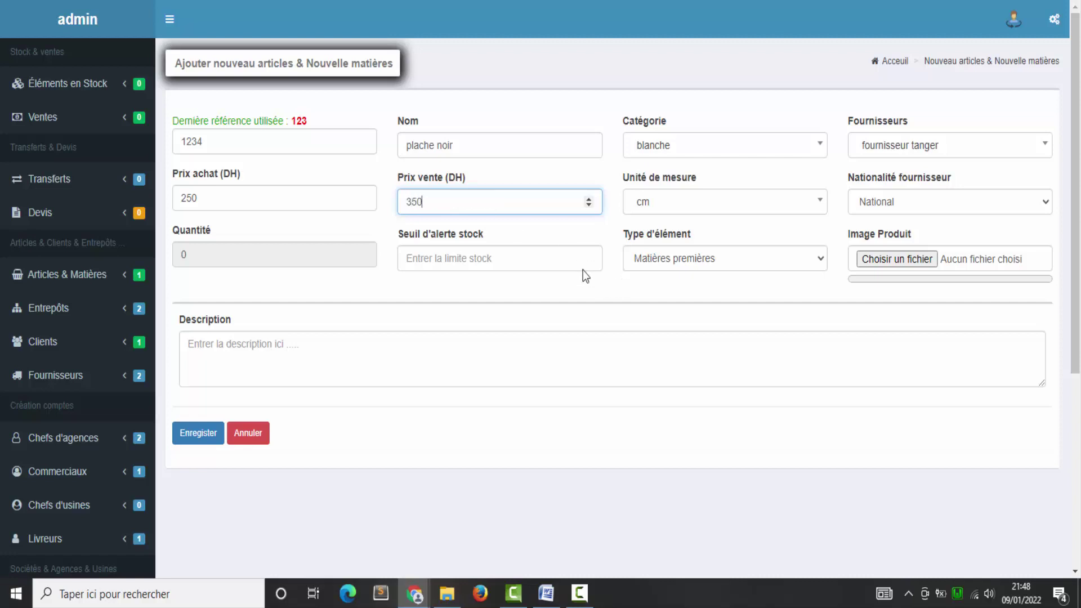
left_click(448, 259)
type("10")
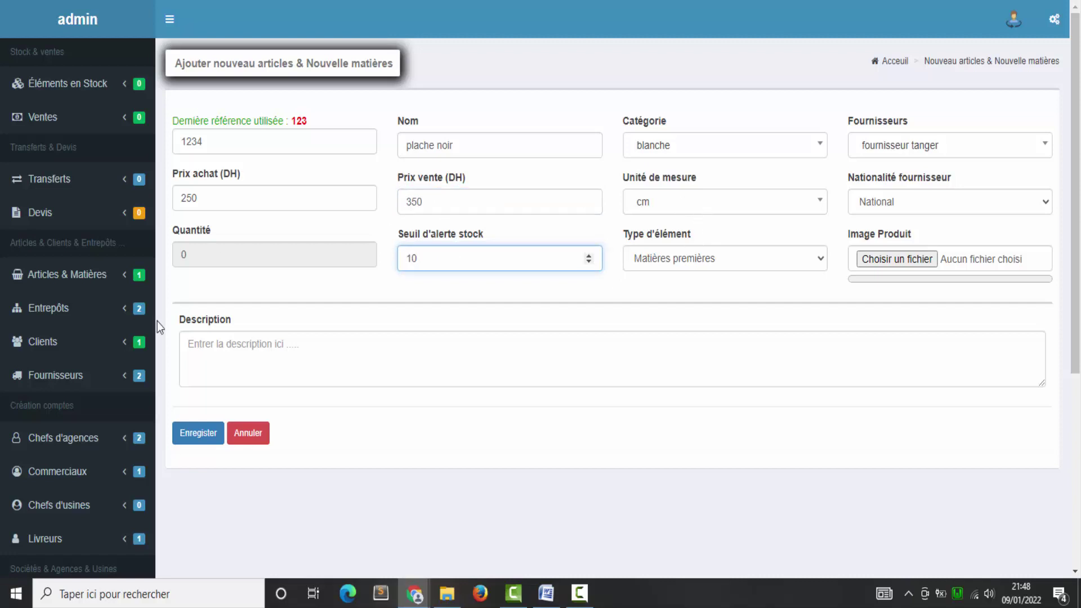
double_click(204, 317)
key("ctrl+c")
left_click(228, 365)
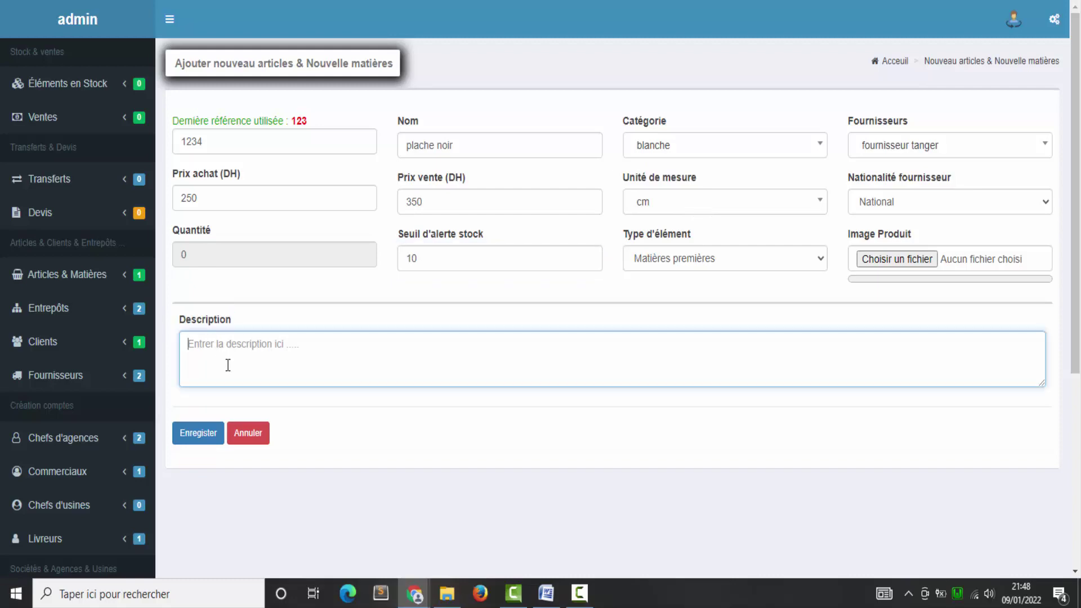
key("ctrl+v")
left_click(199, 433)
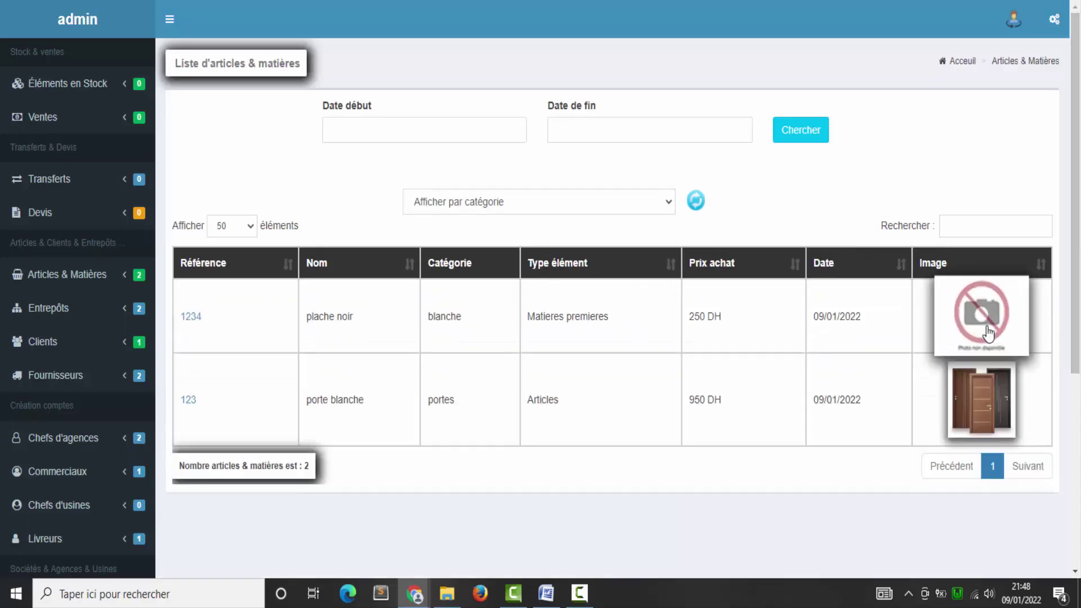
Highlight plache noir's type, category and name in the list, then open reference 1234's sheet
mouse_move(970, 321)
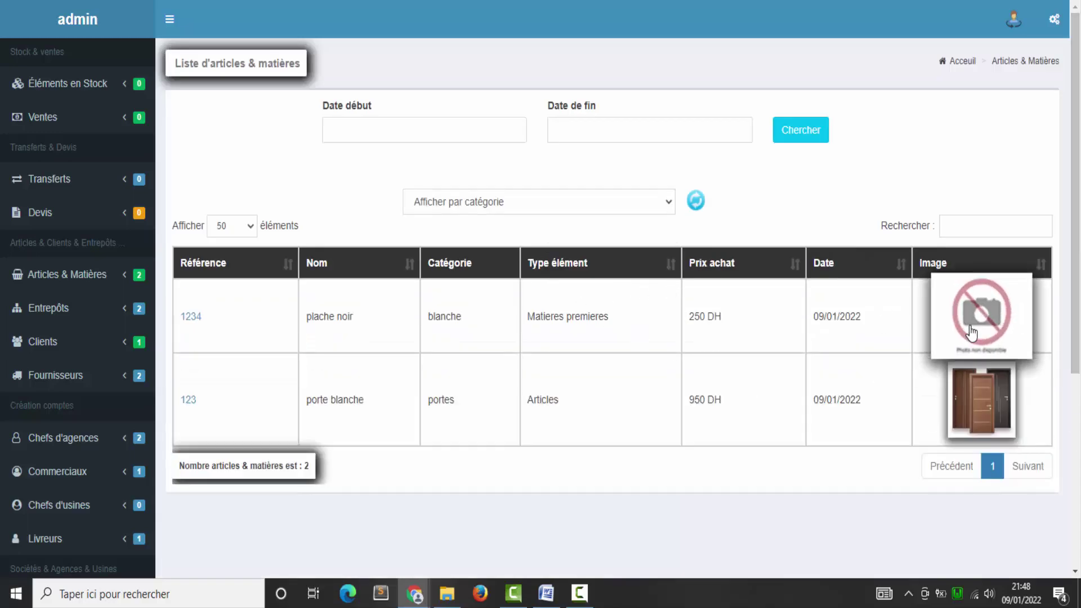
left_click_drag(611, 322, 528, 317)
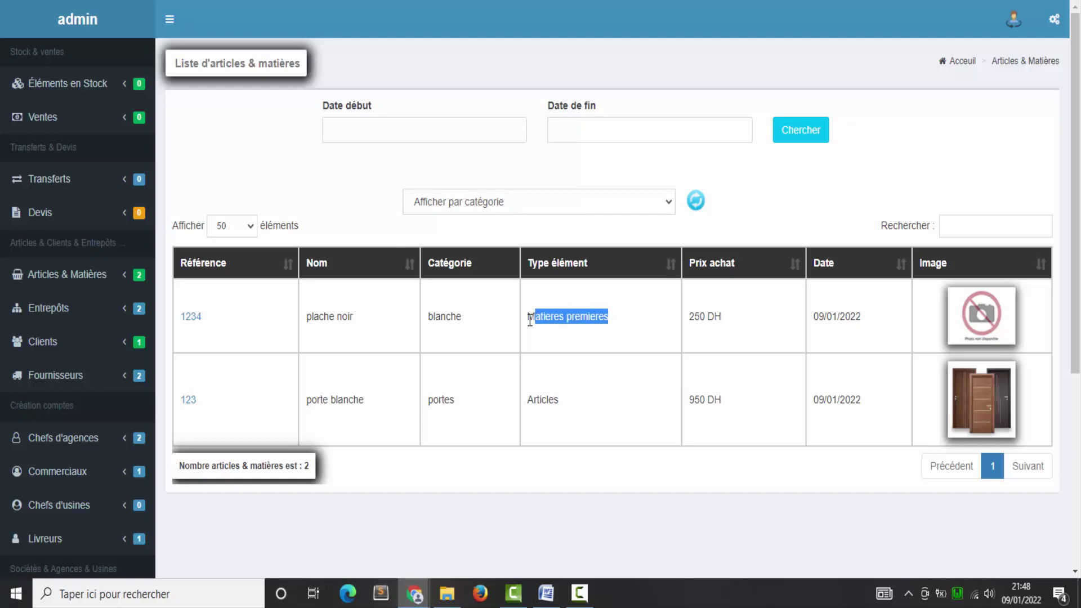
double_click(445, 317)
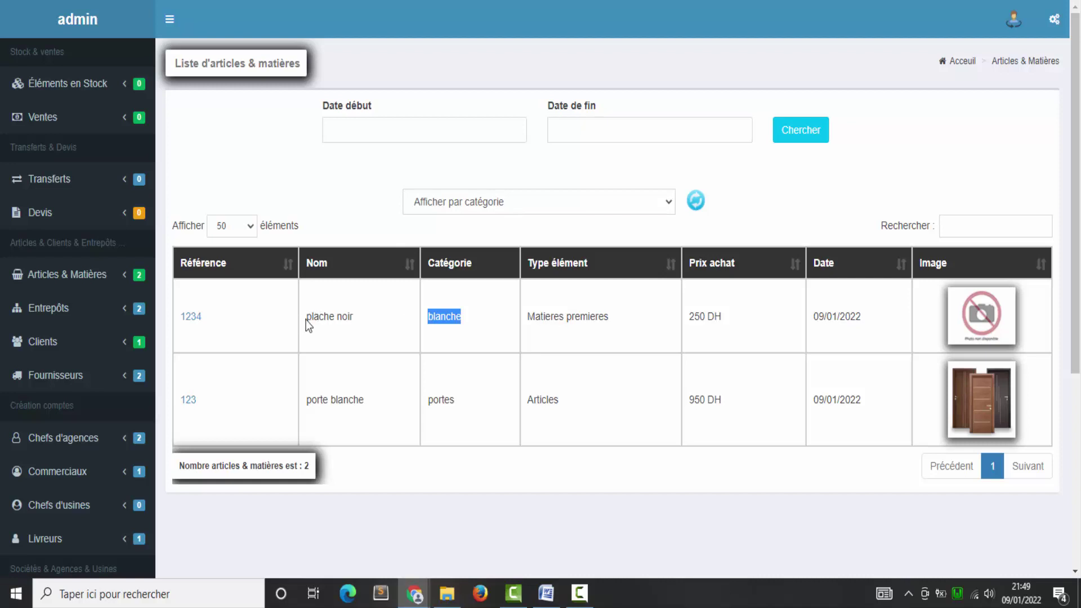
left_click_drag(307, 316, 352, 321)
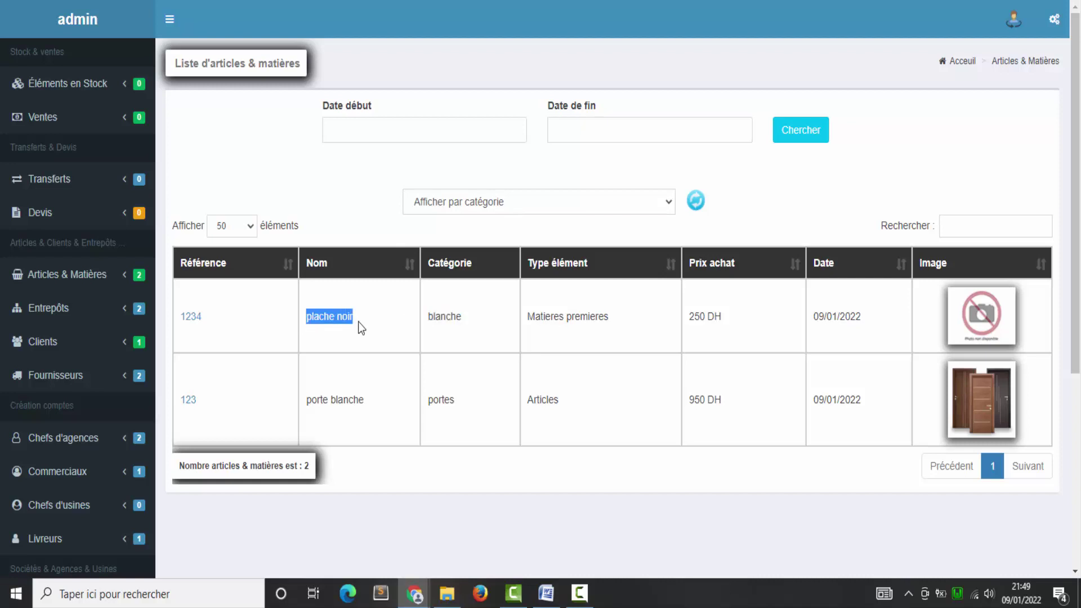
left_click(354, 322)
left_click(195, 322)
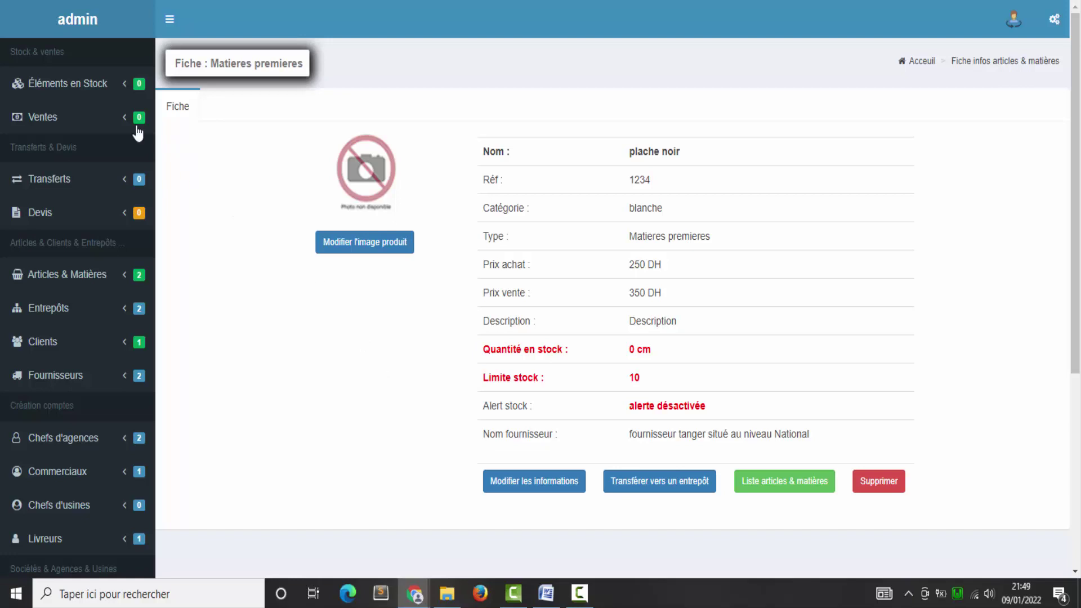
Expand stock tracking in the sidebar, then return via the 'Liste articles & matières' button
left_click(90, 83)
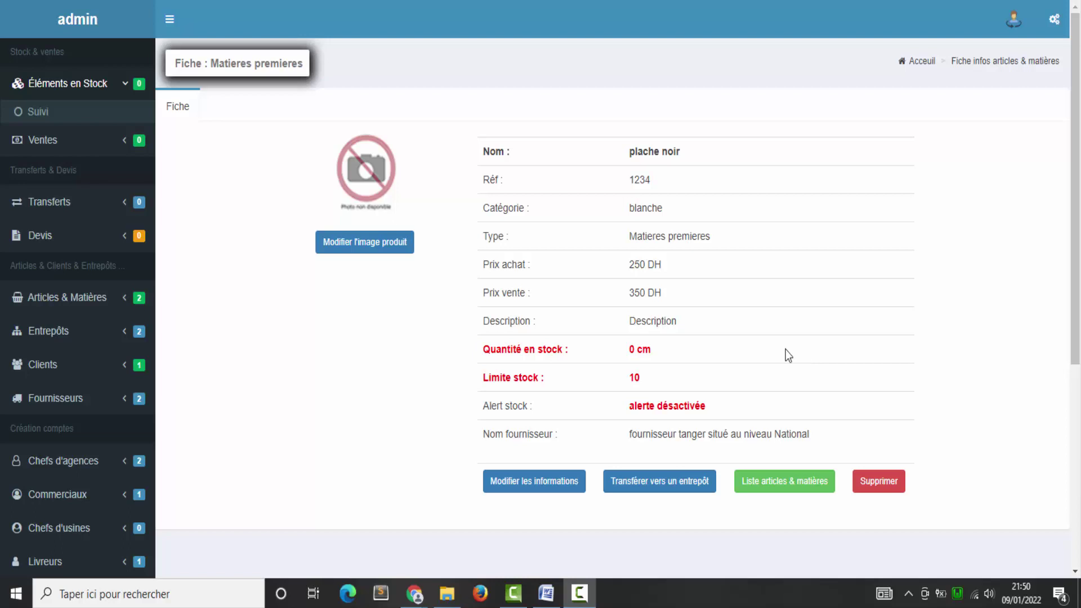
left_click(788, 483)
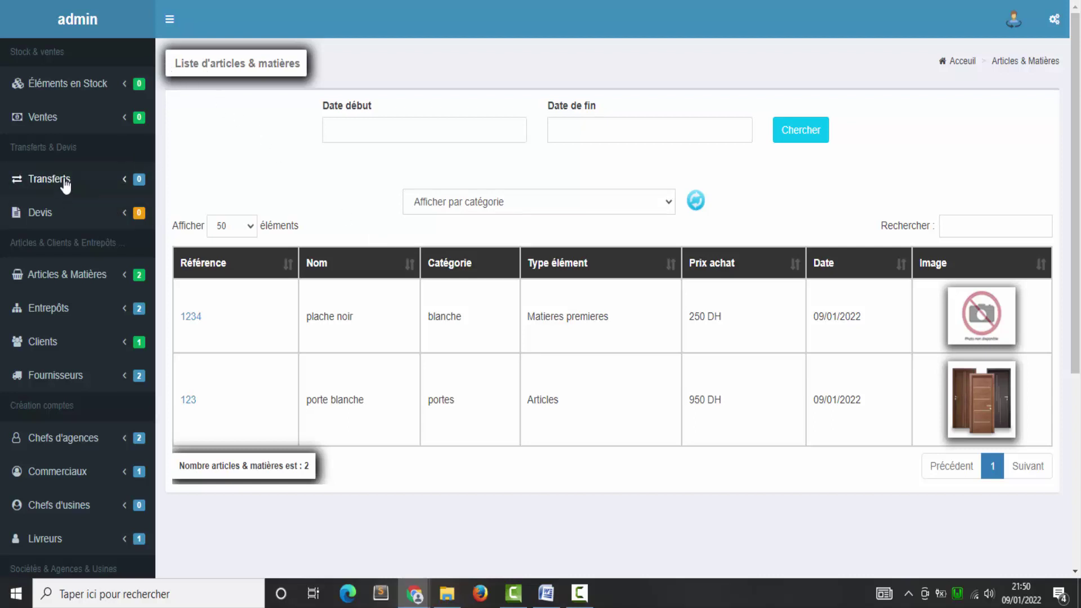
Reload the articles and materials list from the sidebar and look over the page
left_click(62, 284)
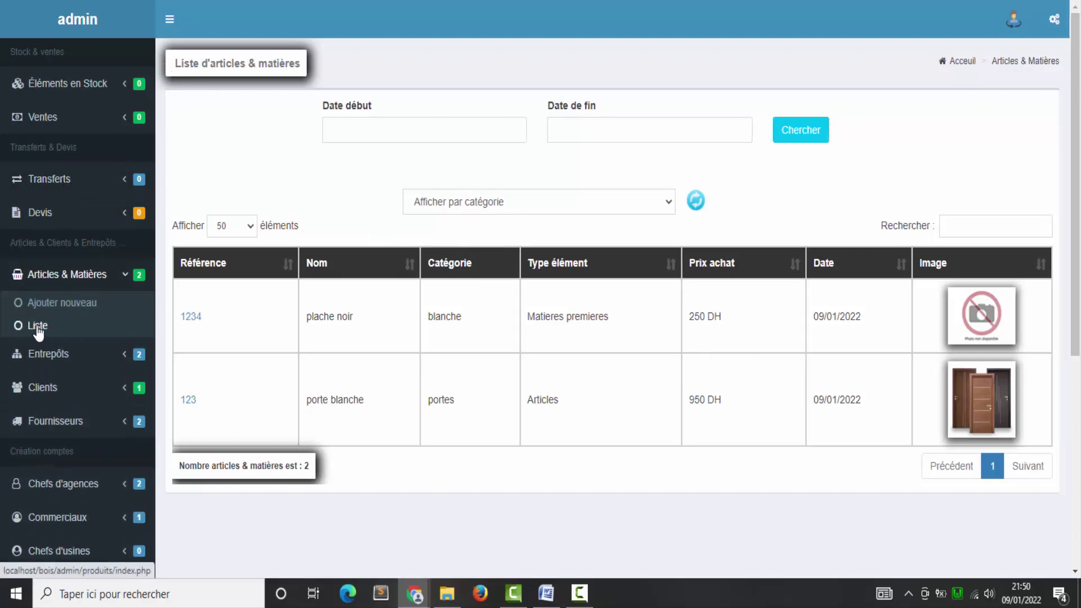
left_click(44, 306)
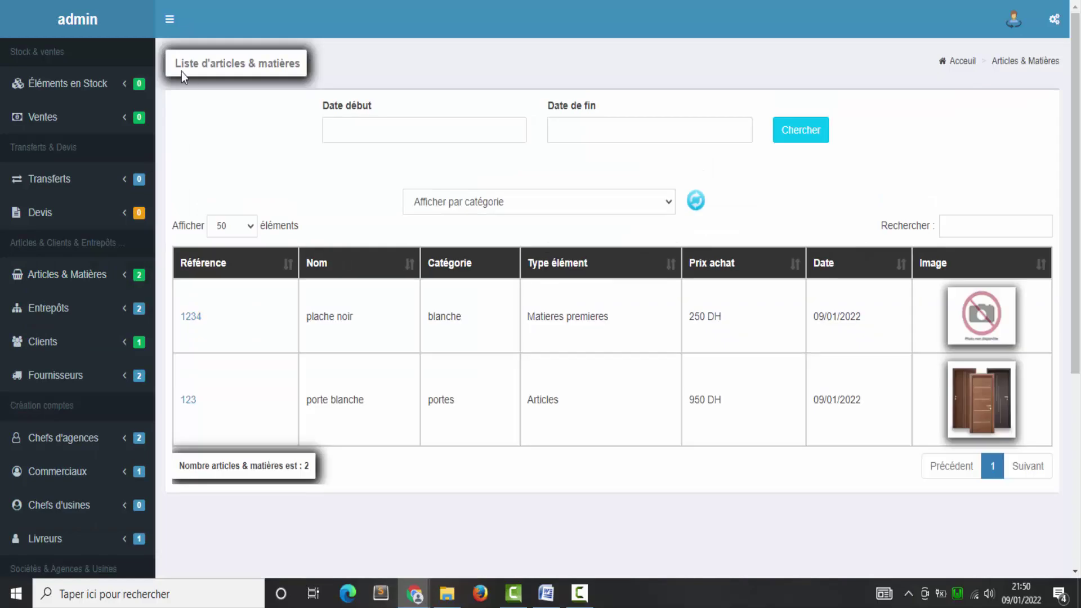
left_click_drag(175, 64, 297, 98)
left_click(309, 219)
scroll(492, 313, "down", 5)
scroll(517, 322, "up", 4)
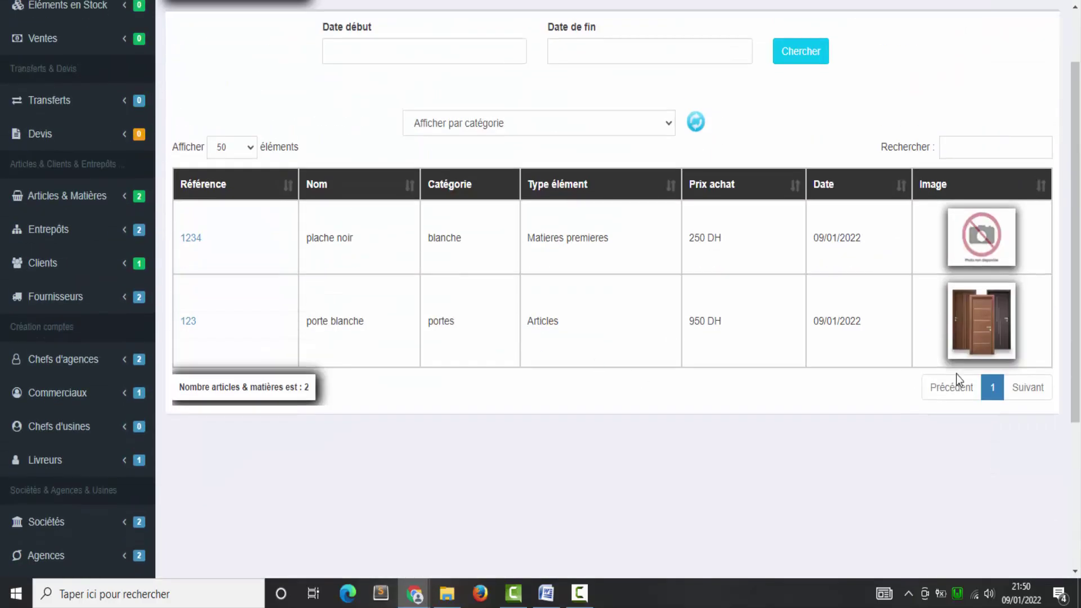
View the door photo, select porte blanche, and open its 'Transférer vers un entrepôt' form
left_click(979, 325)
left_click(598, 287)
triple_click(344, 323)
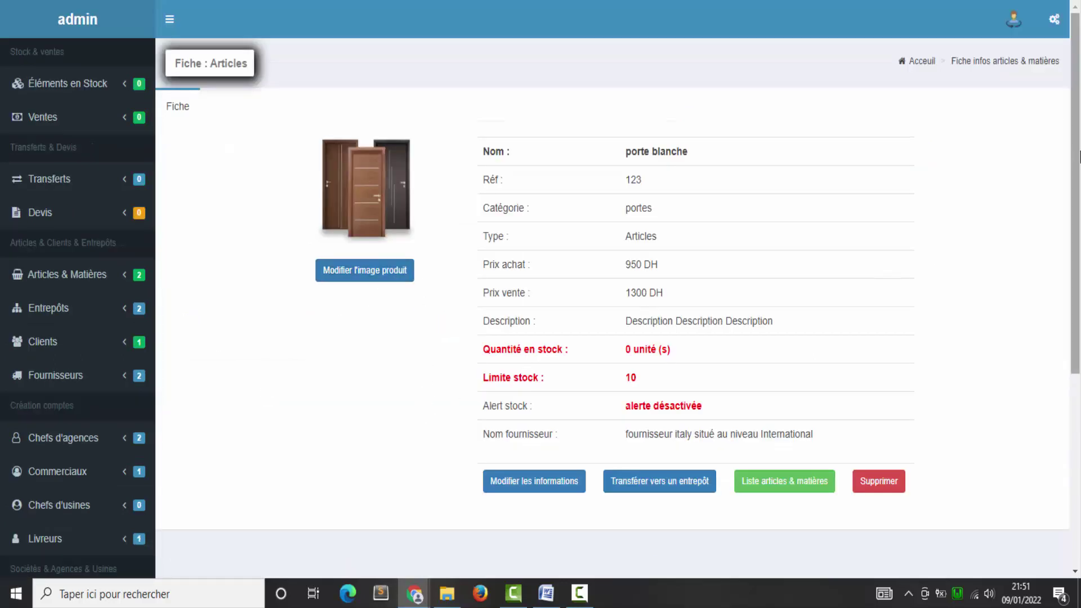
scroll(970, 222, "down", 2)
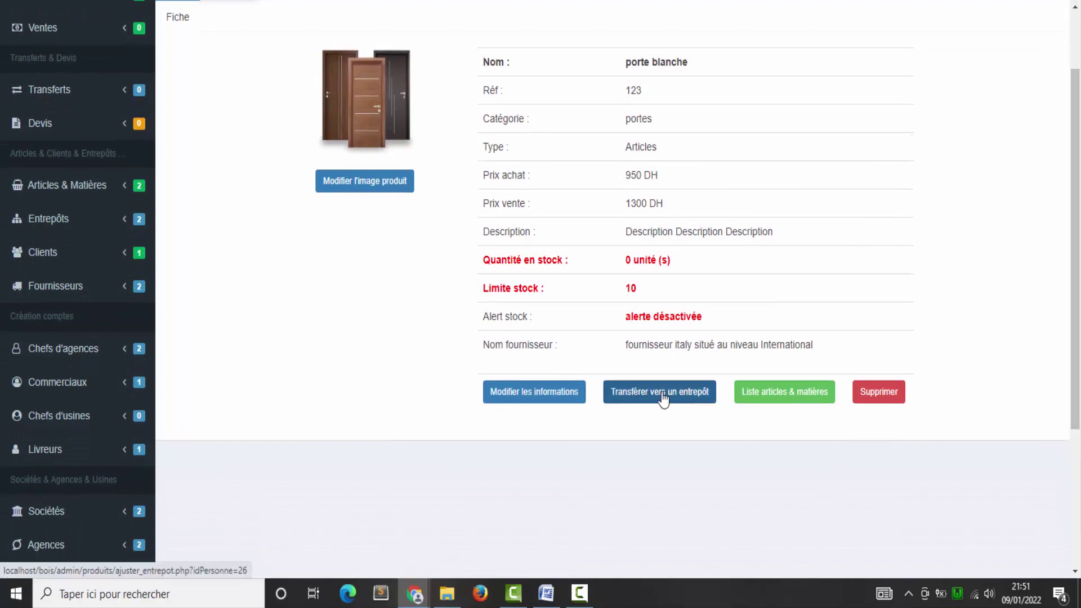
left_click(664, 392)
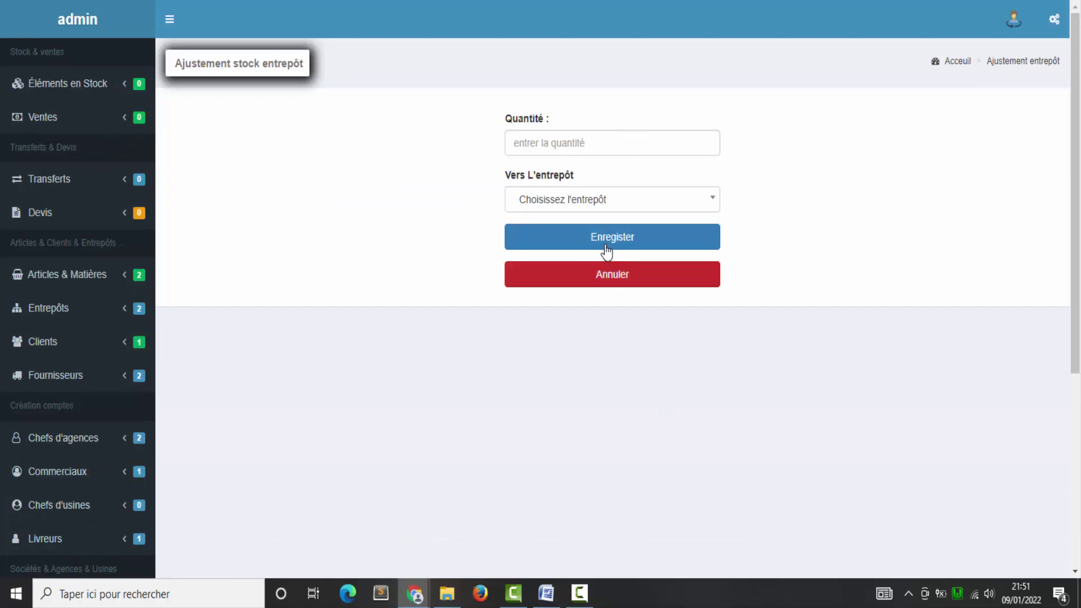
Transfer 150 porte blanche to entrepot ain sebaa, save, and close the success message
left_click(581, 202)
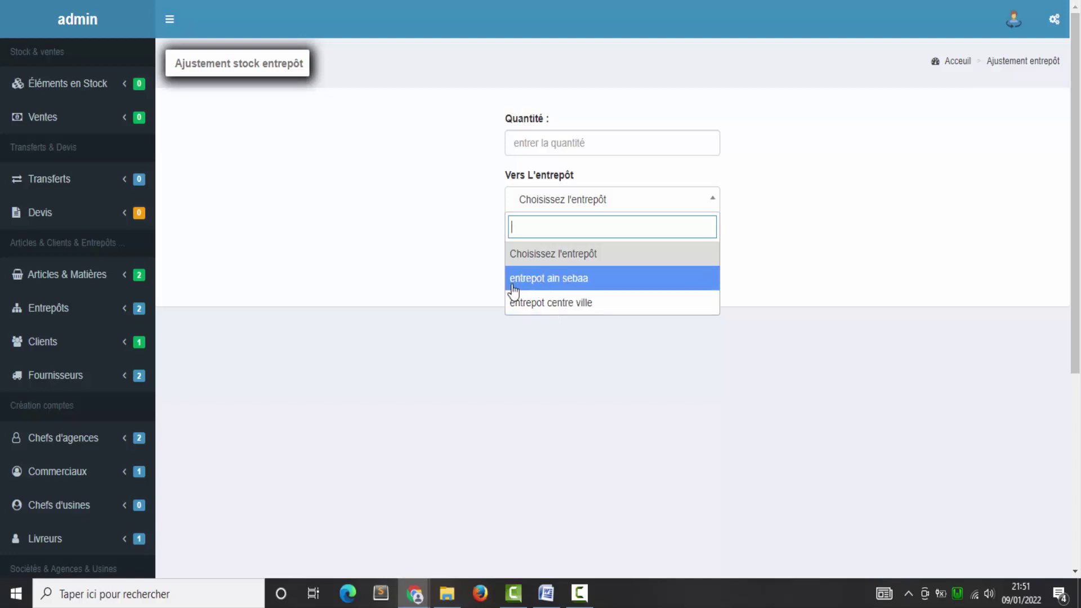
left_click(550, 288)
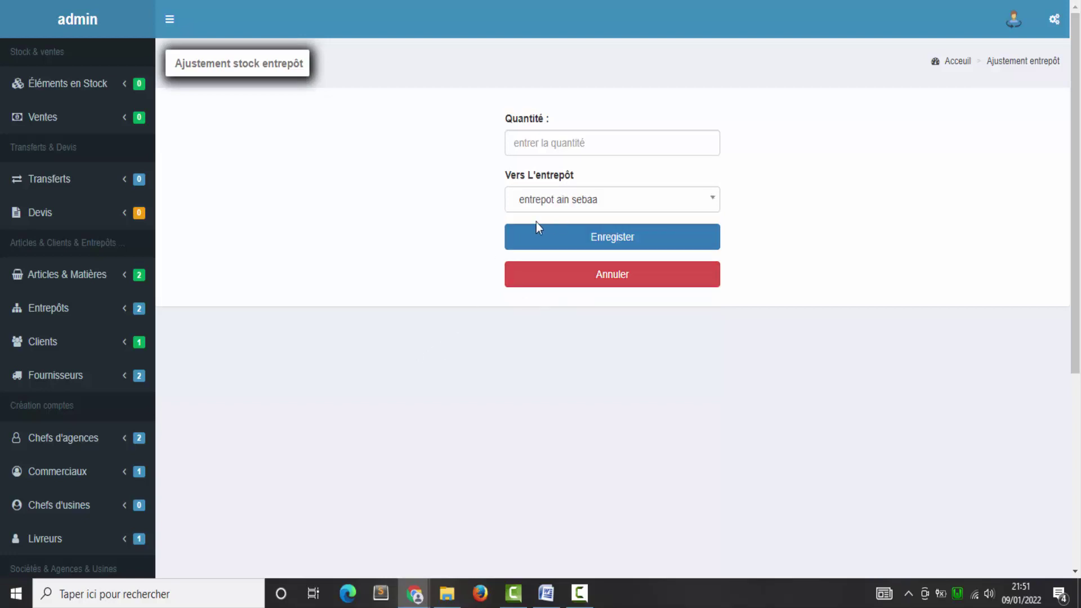
left_click(574, 209)
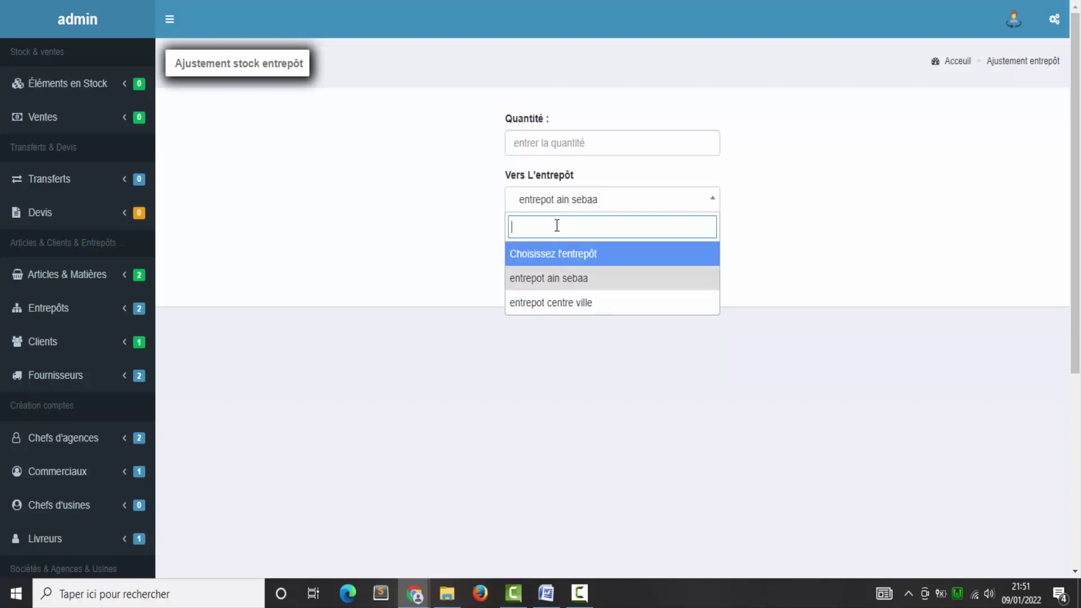
type("entre")
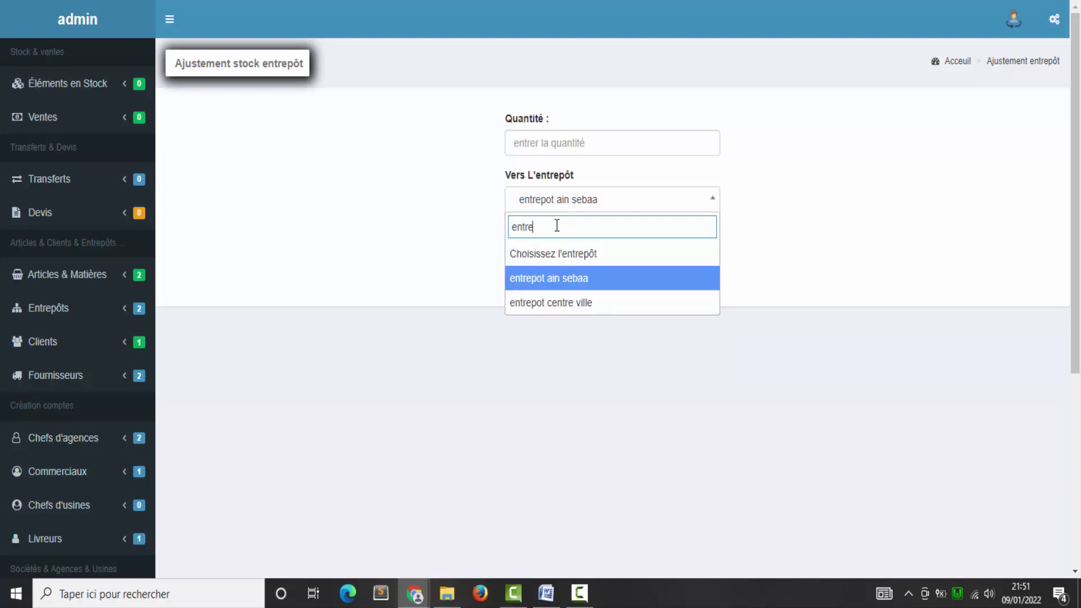
type("pot a")
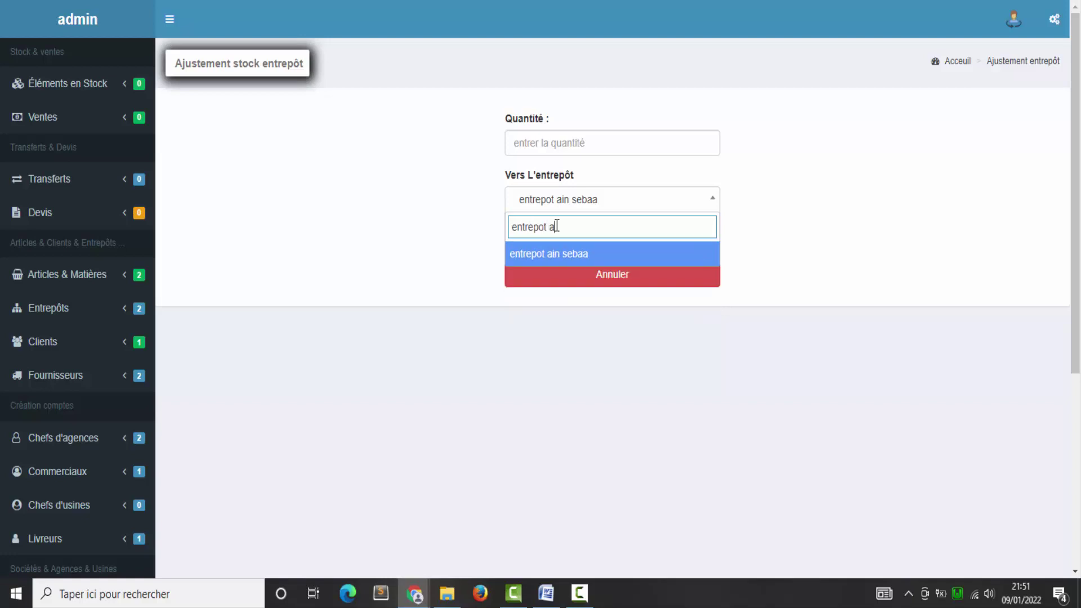
left_click(561, 257)
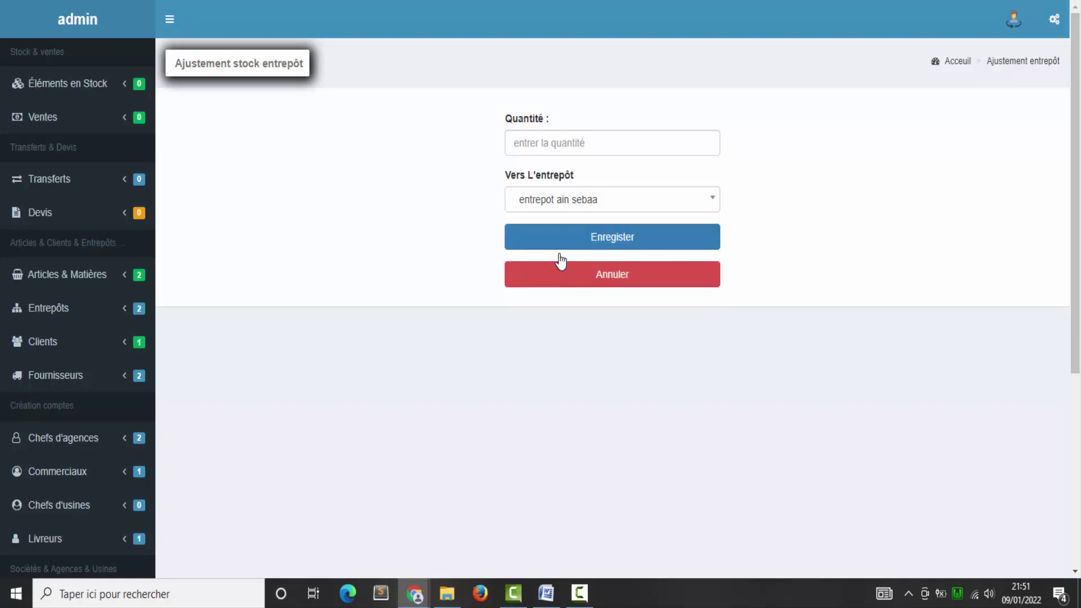
left_click(550, 134)
type("150")
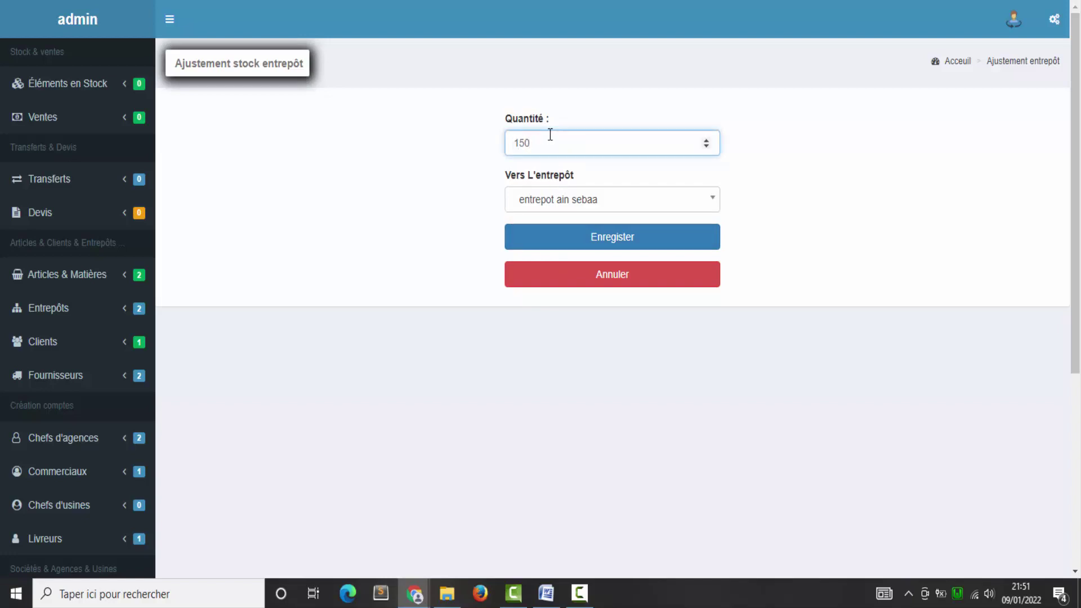
left_click(608, 243)
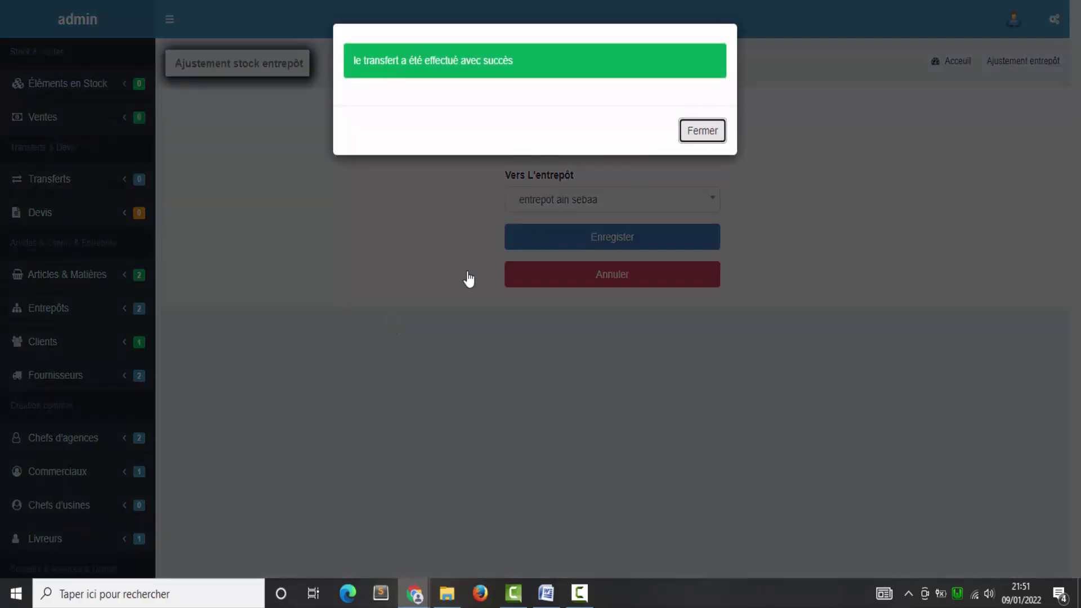
left_click(467, 279)
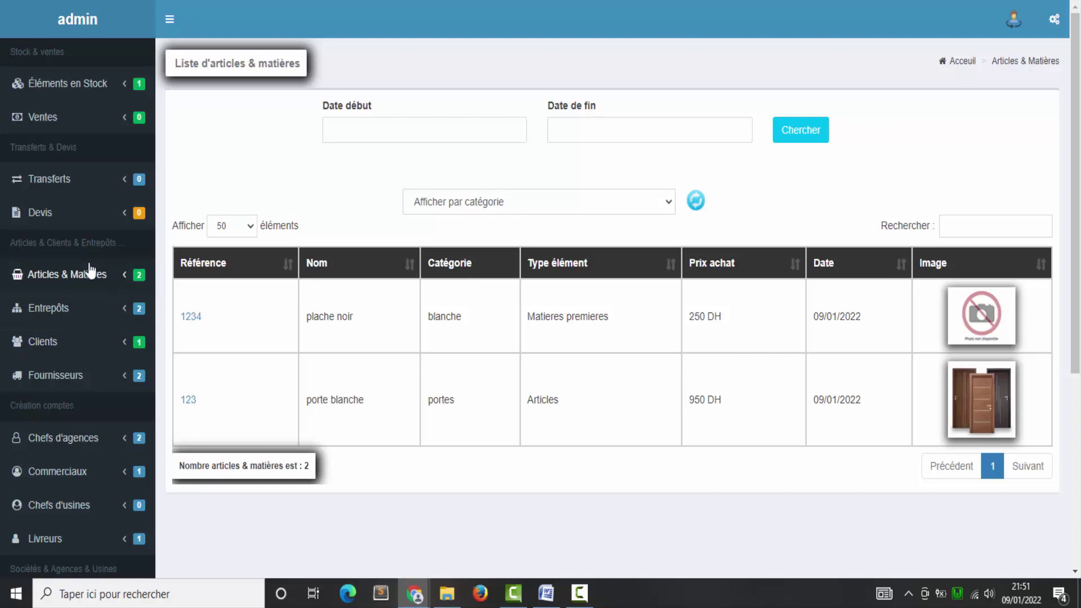
Open the user URL list, then the Éléments en Stock > Suivi stock tracking page
scroll(87, 264, "down", 5)
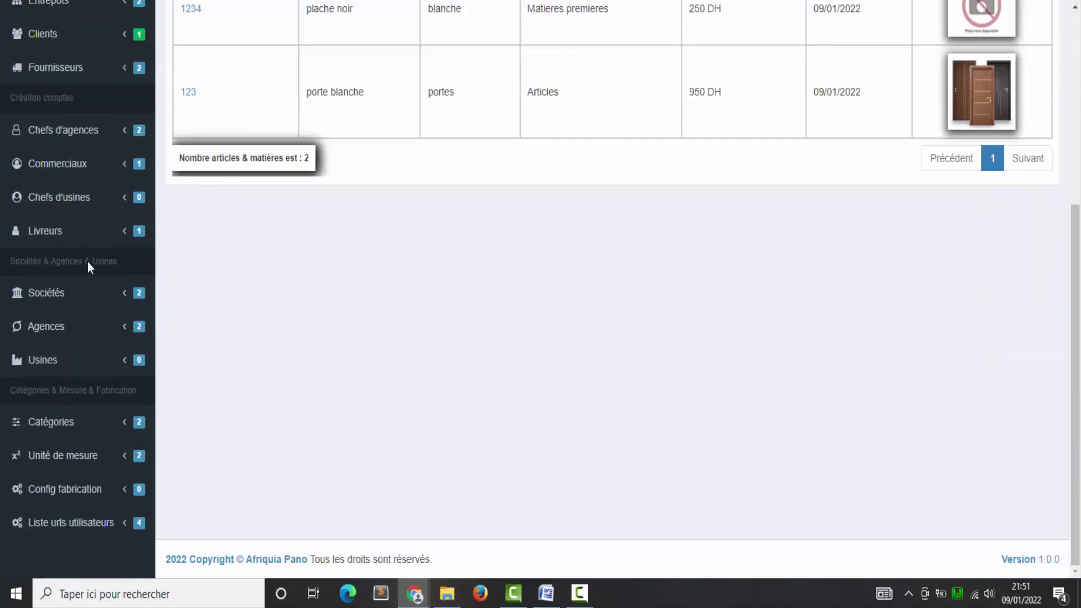
left_click(77, 522)
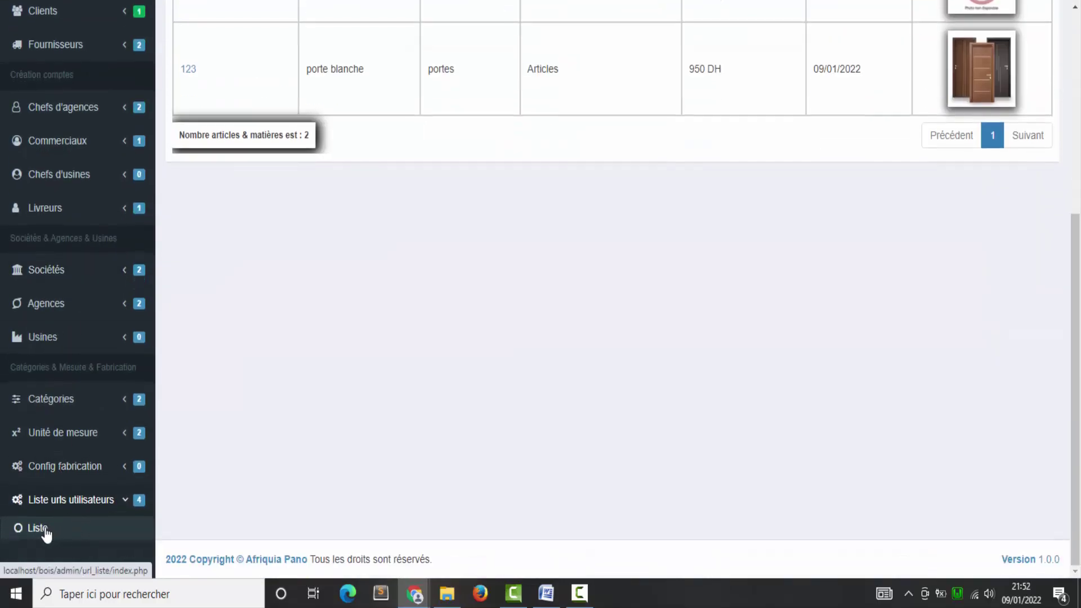
left_click(22, 528)
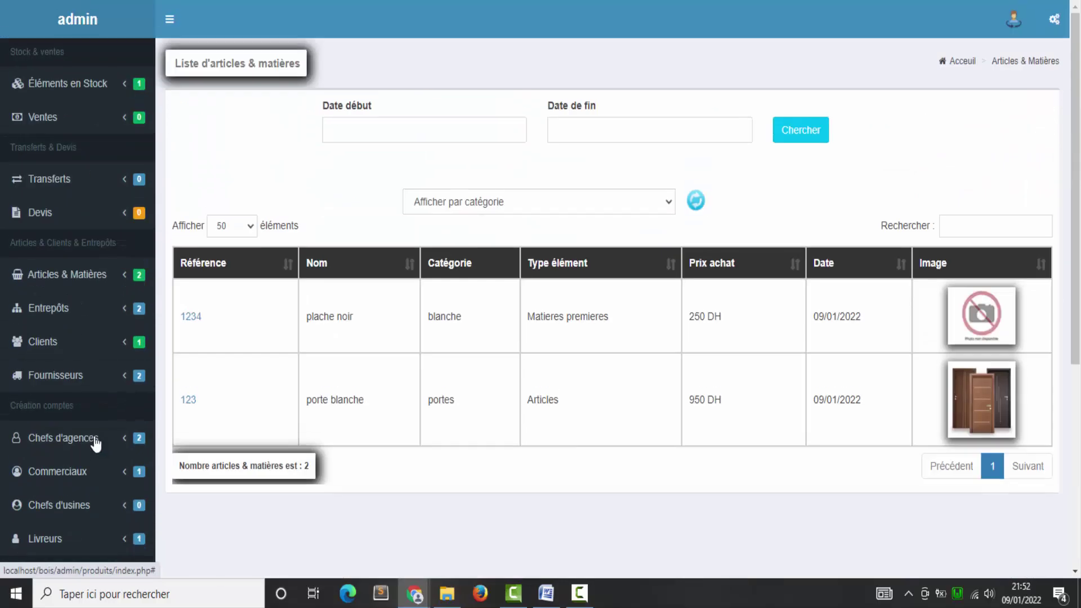
left_click(68, 89)
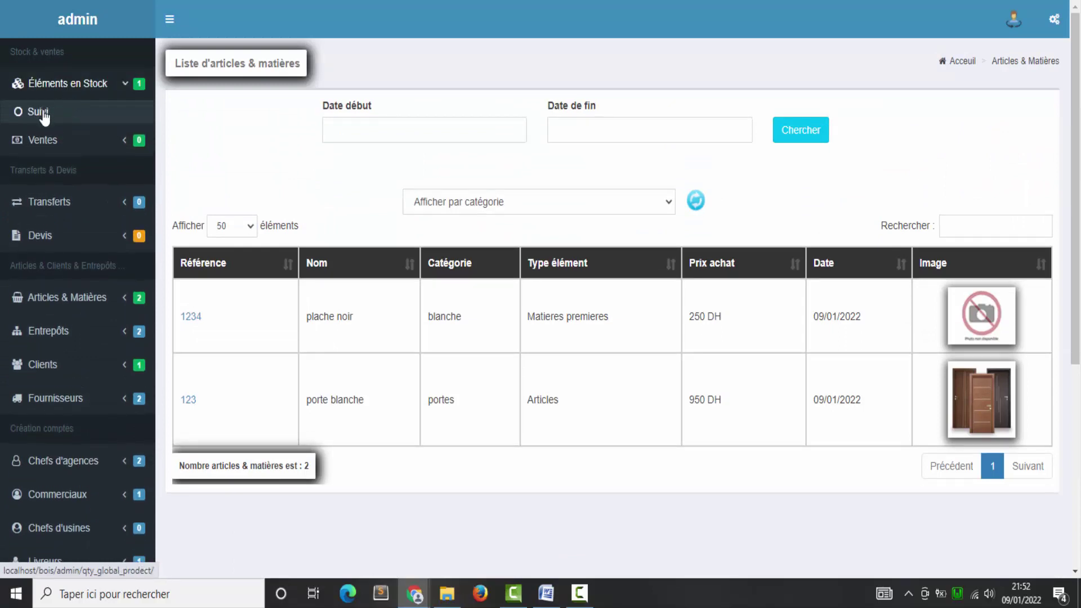
left_click(42, 112)
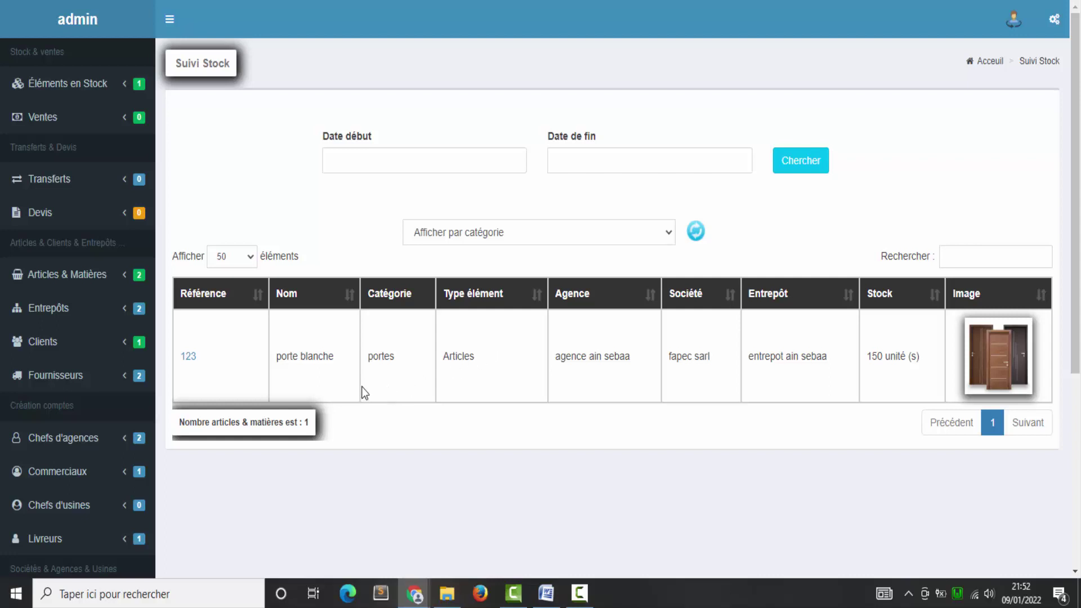
Highlight porte blanche's name, quantity, warehouse, company, type and category in the stock list
triple_click(301, 357)
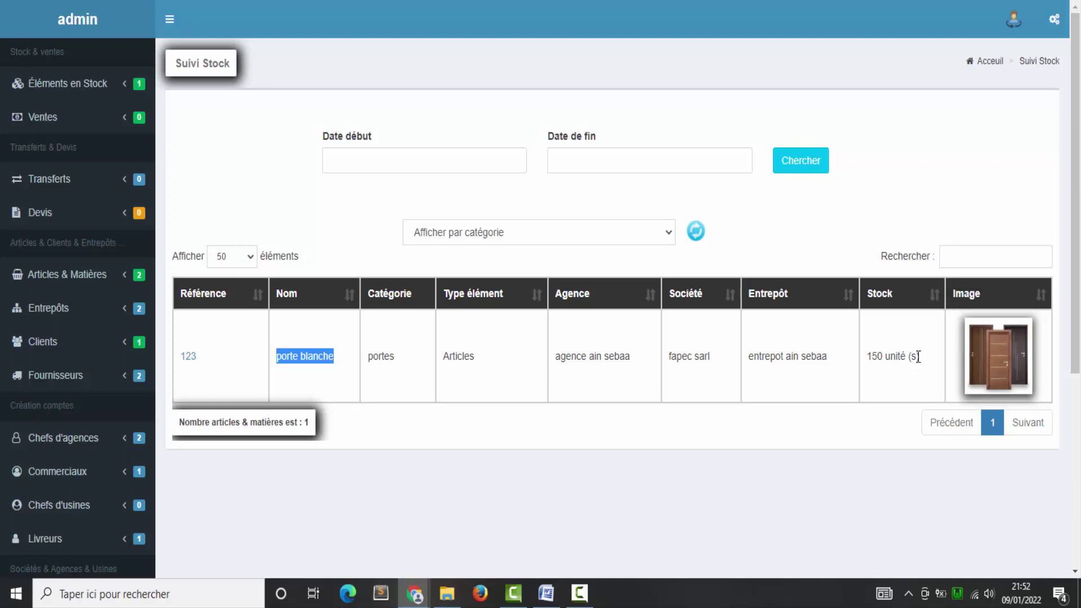
left_click_drag(919, 356, 875, 356)
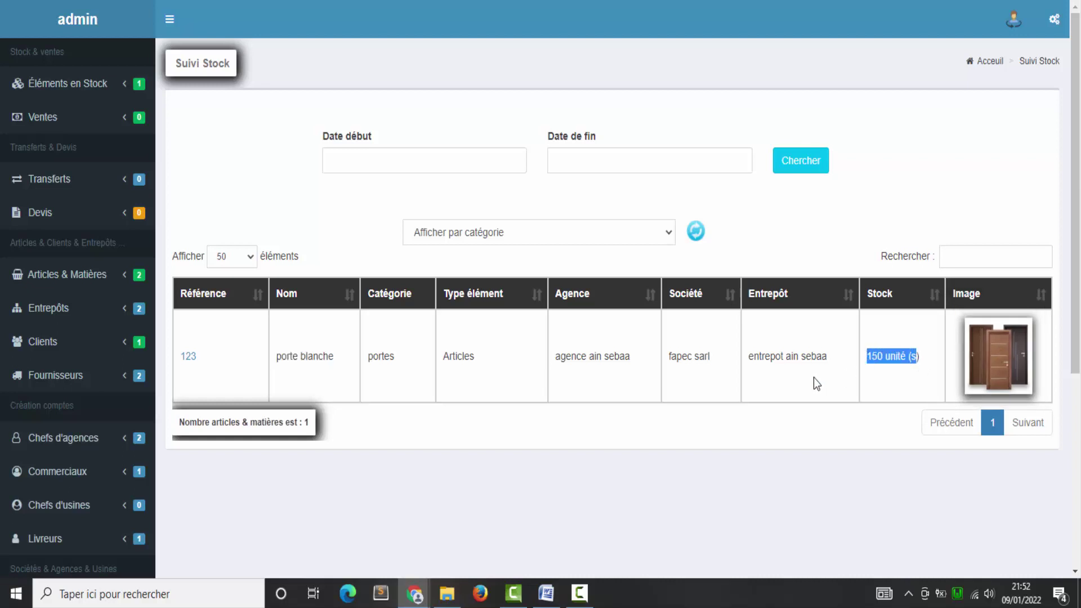
left_click(774, 358)
left_click_drag(749, 357, 828, 357)
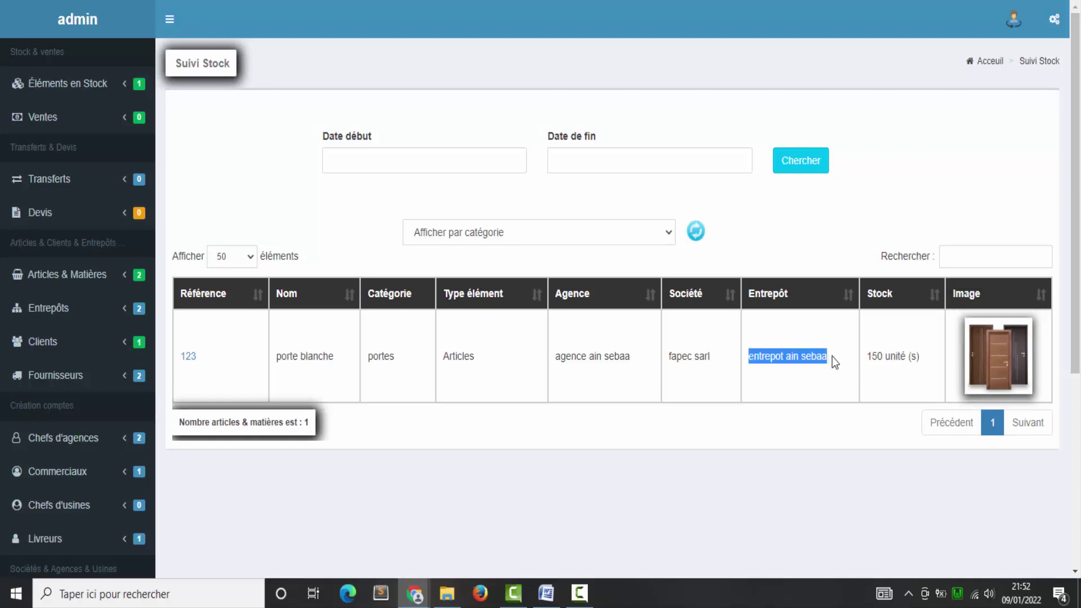
left_click_drag(709, 357, 560, 359)
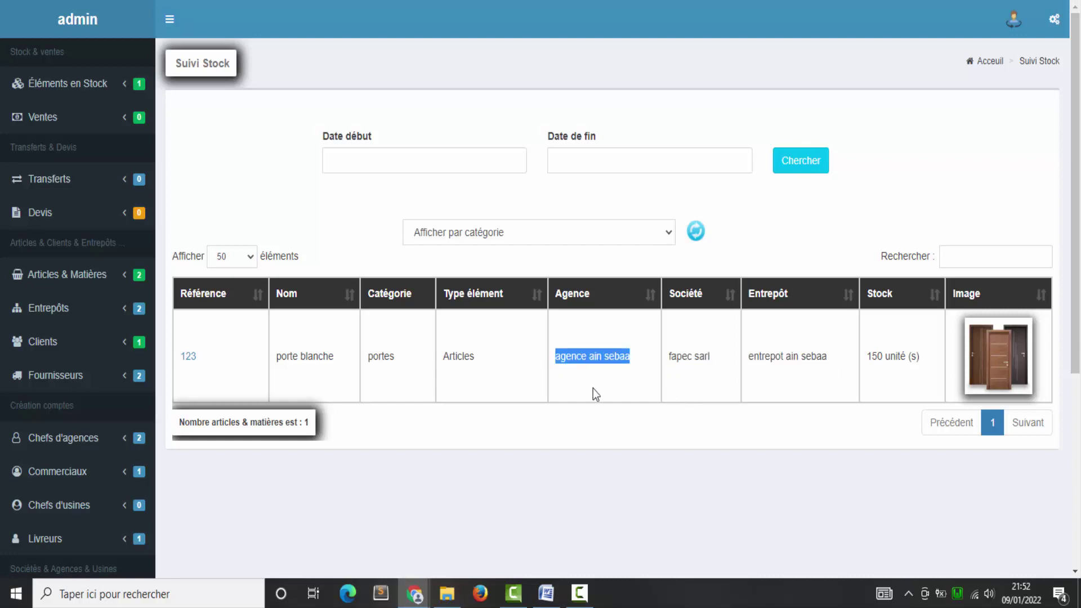
double_click(463, 364)
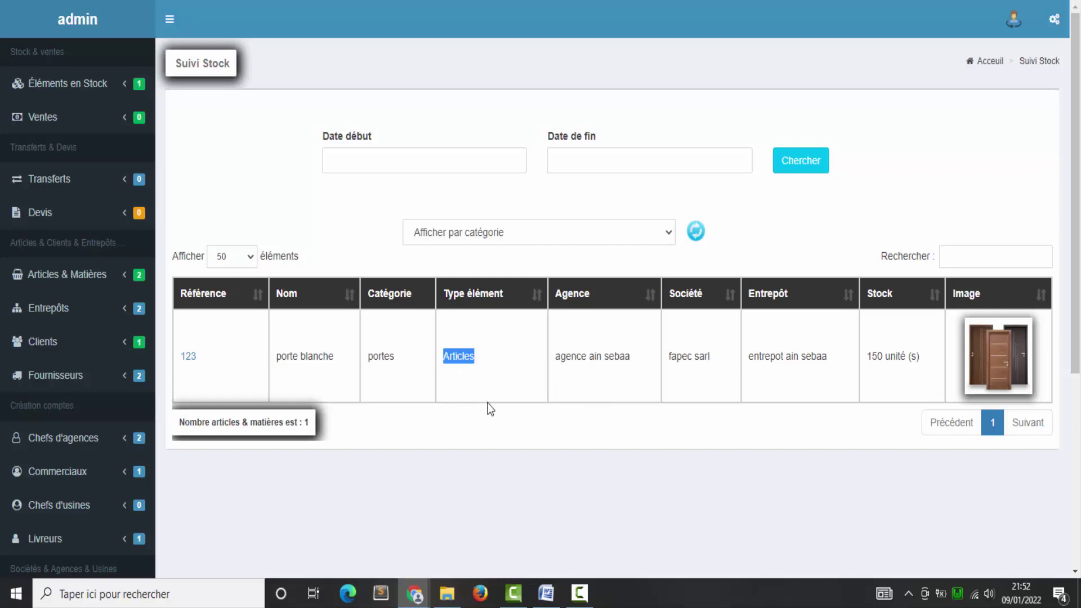
left_click_drag(397, 358, 289, 376)
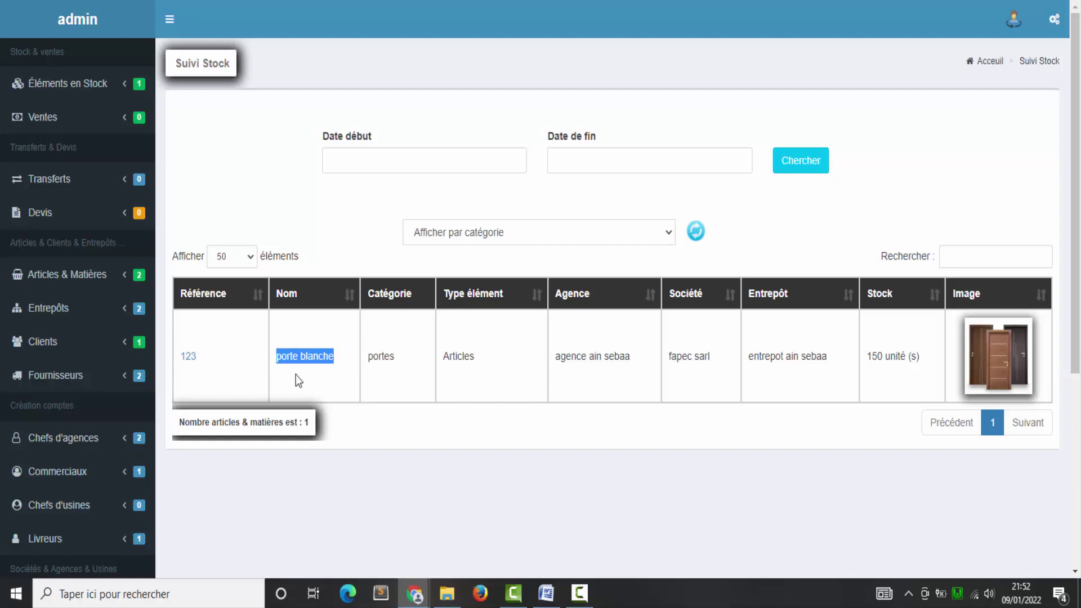
Filter the stock list by category blanche, then by portes
left_click(545, 231)
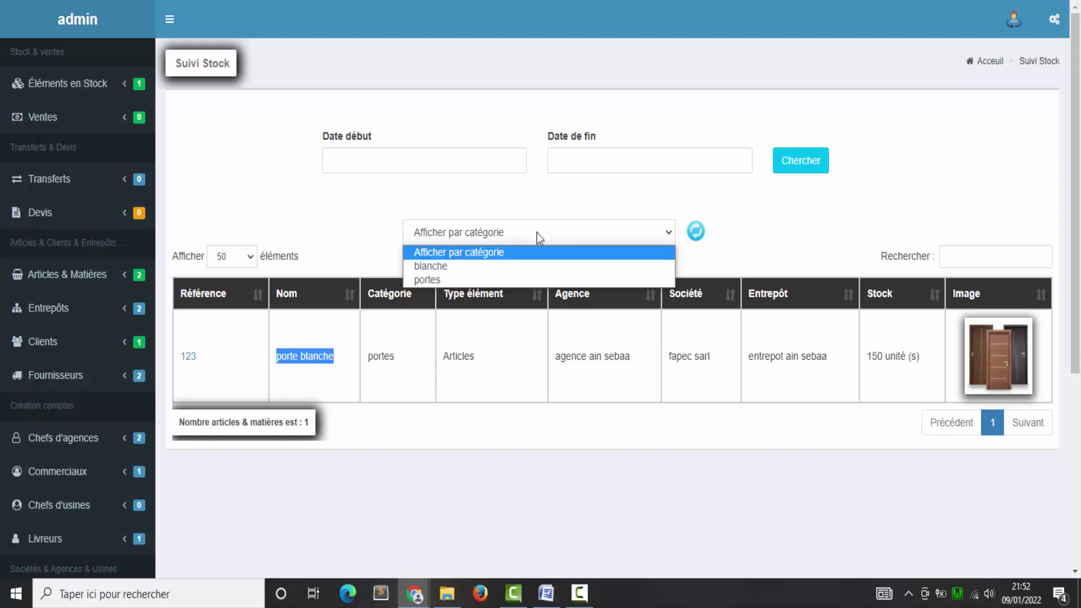
left_click(441, 268)
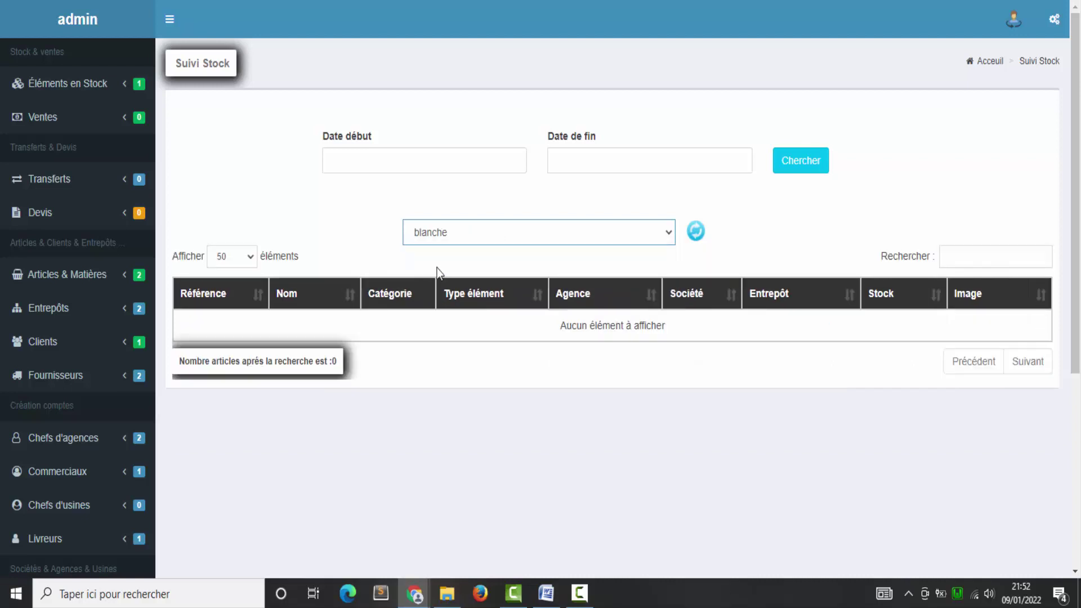
left_click(443, 234)
left_click(441, 282)
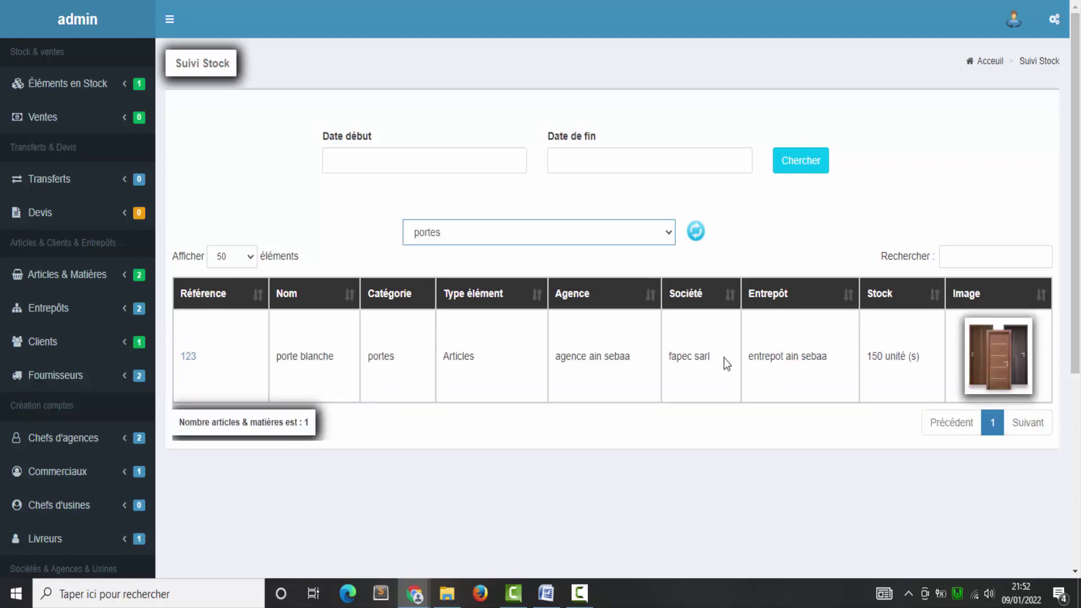
left_click(395, 157)
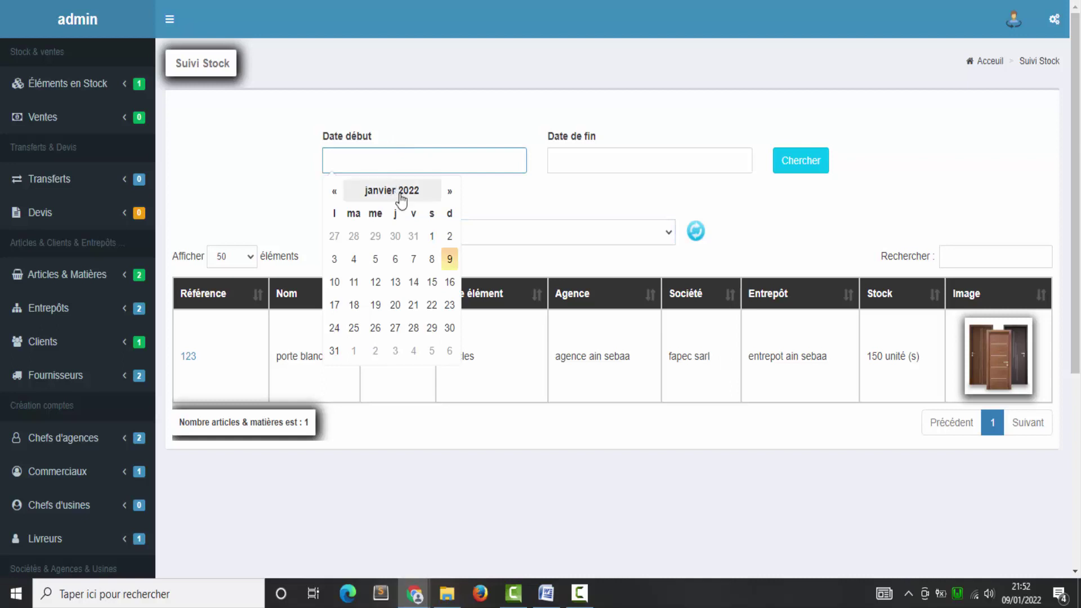
Set the date range 04/01/2022 to 09/01/2022, keeping category portes
left_click(353, 259)
left_click(613, 169)
left_click(676, 258)
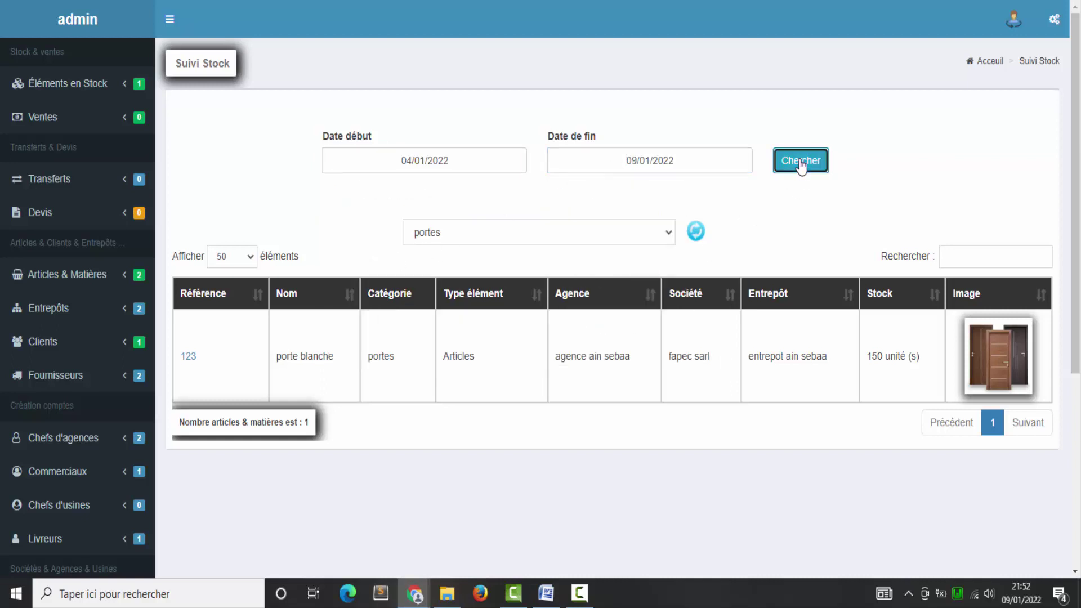
left_click(435, 233)
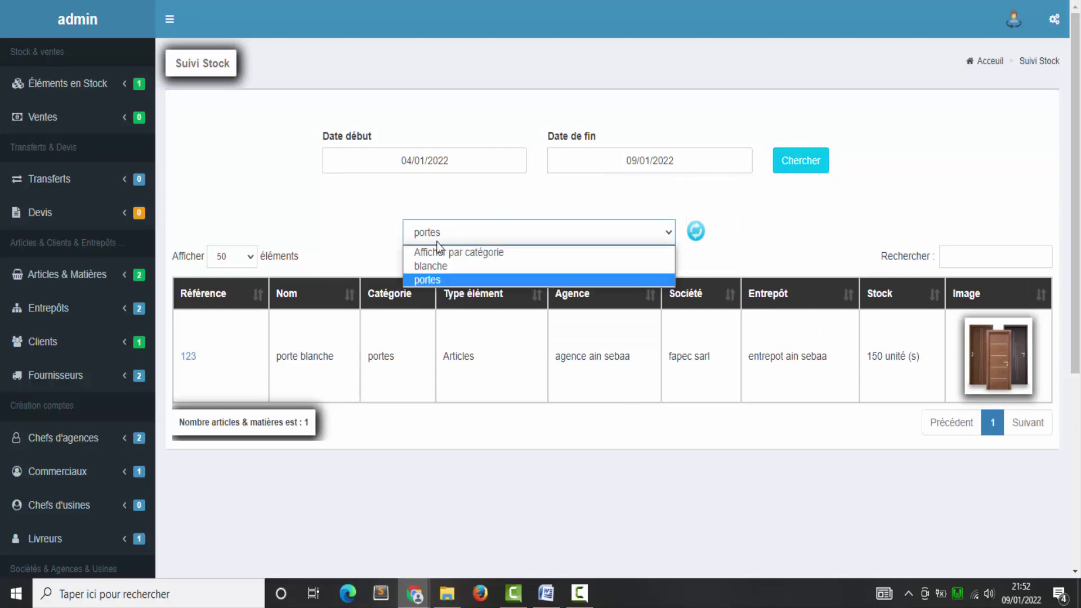
left_click(440, 278)
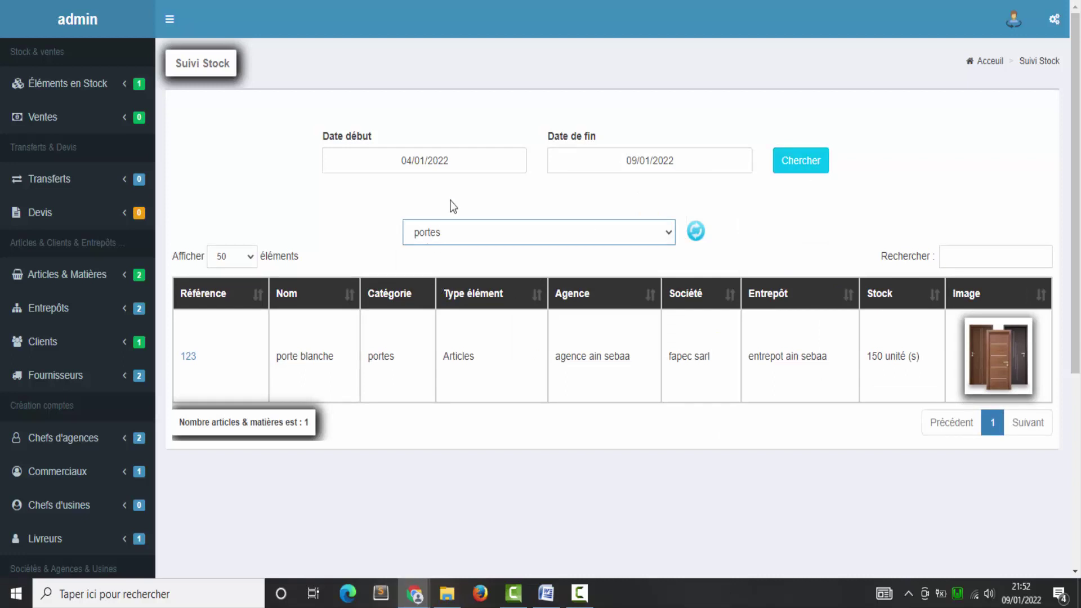
Type fapec in the search box, erase it, then reset all stock tracking filters
left_click(973, 263)
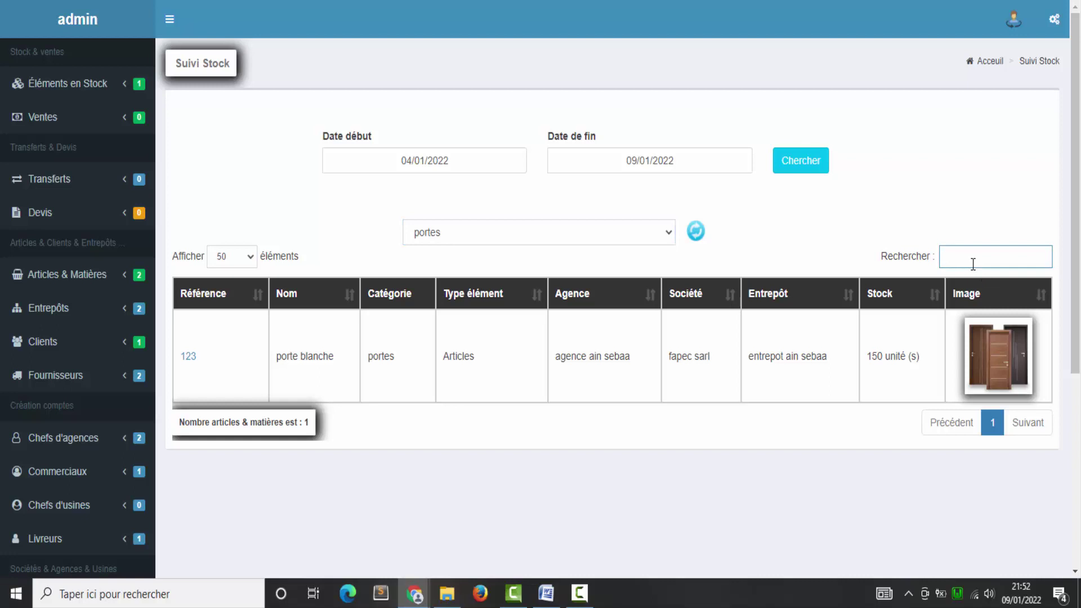
type("fapec")
key("BackSpace")
key("BackSpace")
key("BackSpace")
key("BackSpace")
key("BackSpace")
left_click(451, 235)
left_click(941, 257)
left_click(704, 240)
left_click(695, 232)
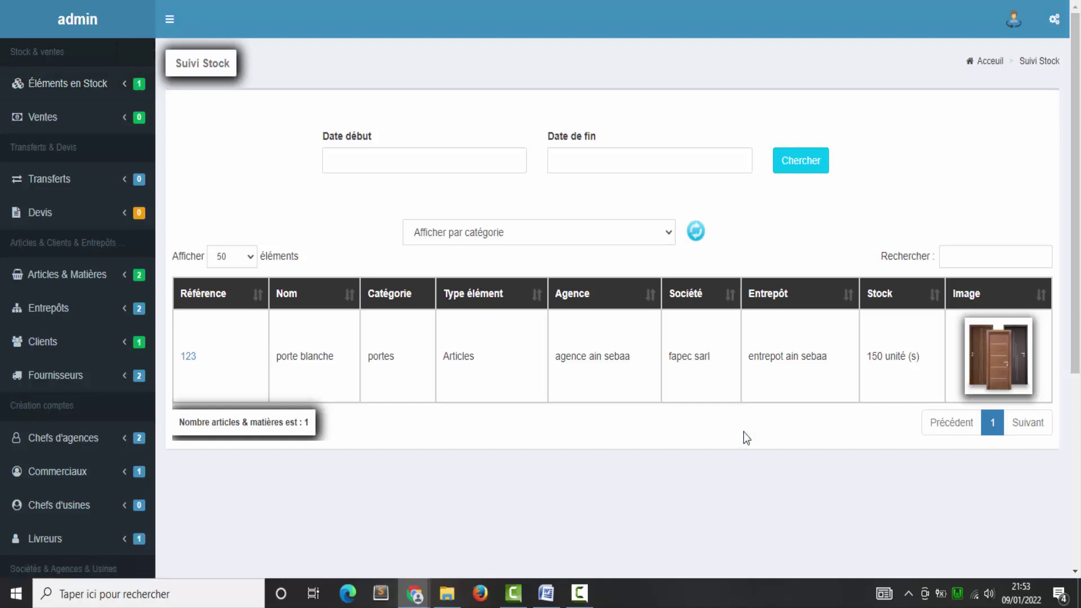
Copy the Ain Sebaa agency manager's name from the Chefs d'agences list
triple_click(792, 357)
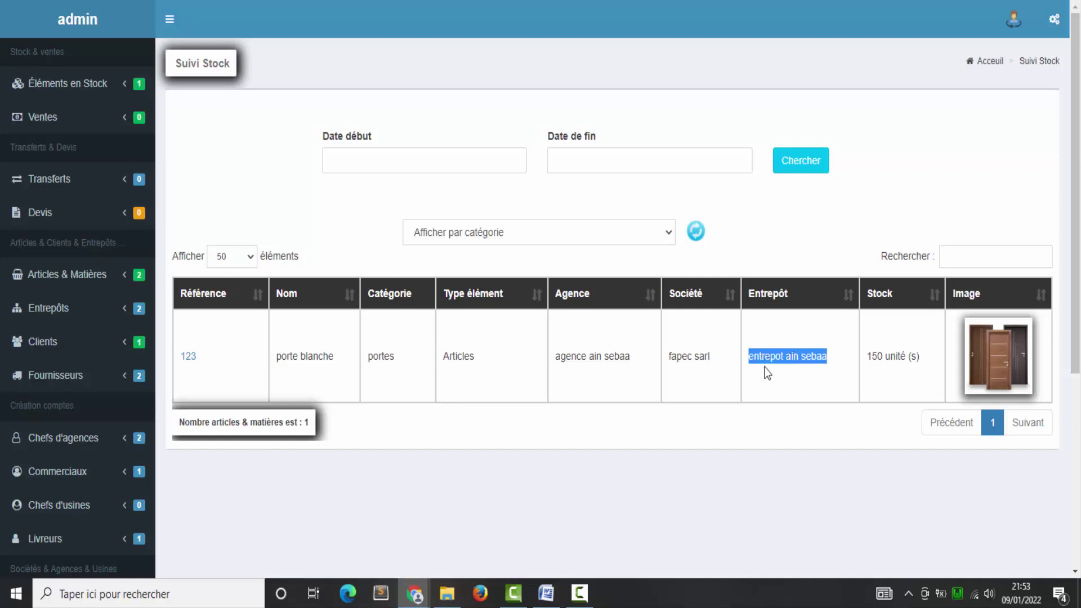
left_click(50, 442)
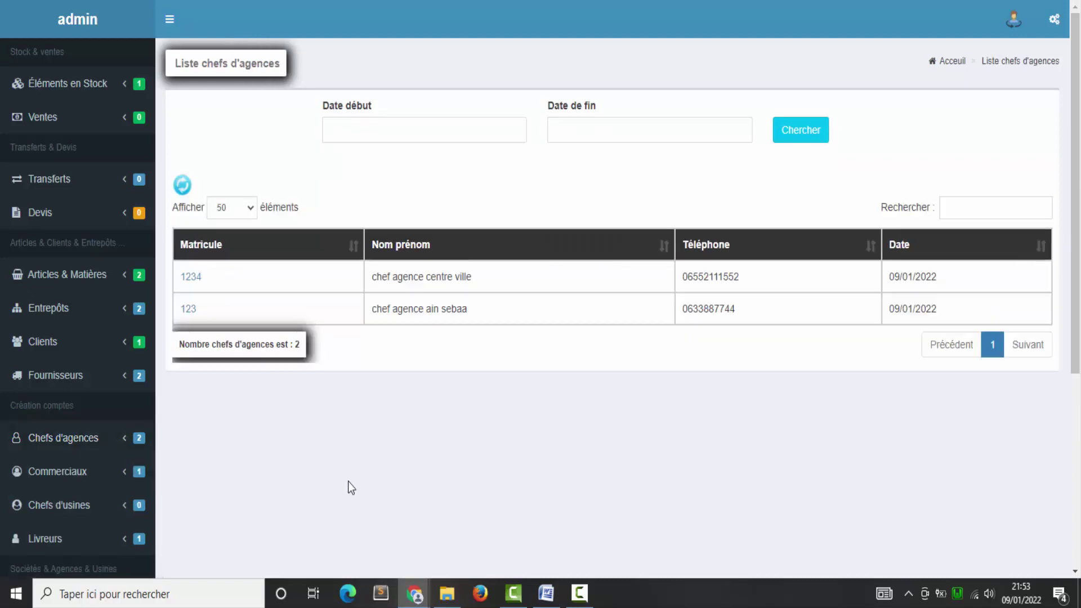
left_click_drag(469, 308, 374, 311)
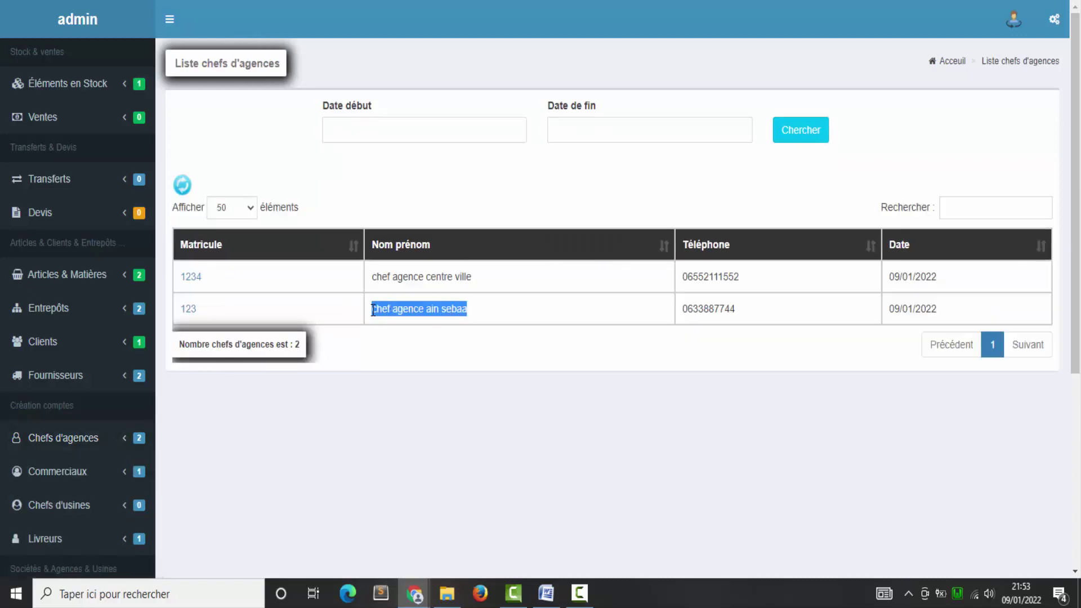
right_click(386, 309)
left_click(420, 322)
Open the Liste urls utilisateurs page and select the agency managers' login URL
scroll(90, 451, "down", 5)
left_click(75, 456)
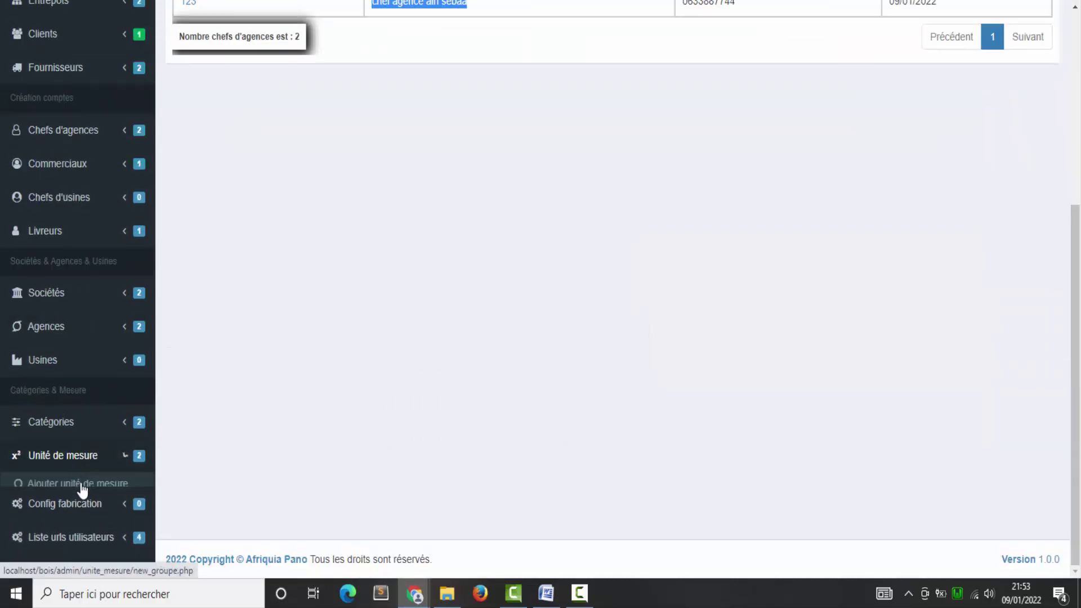
left_click(71, 458)
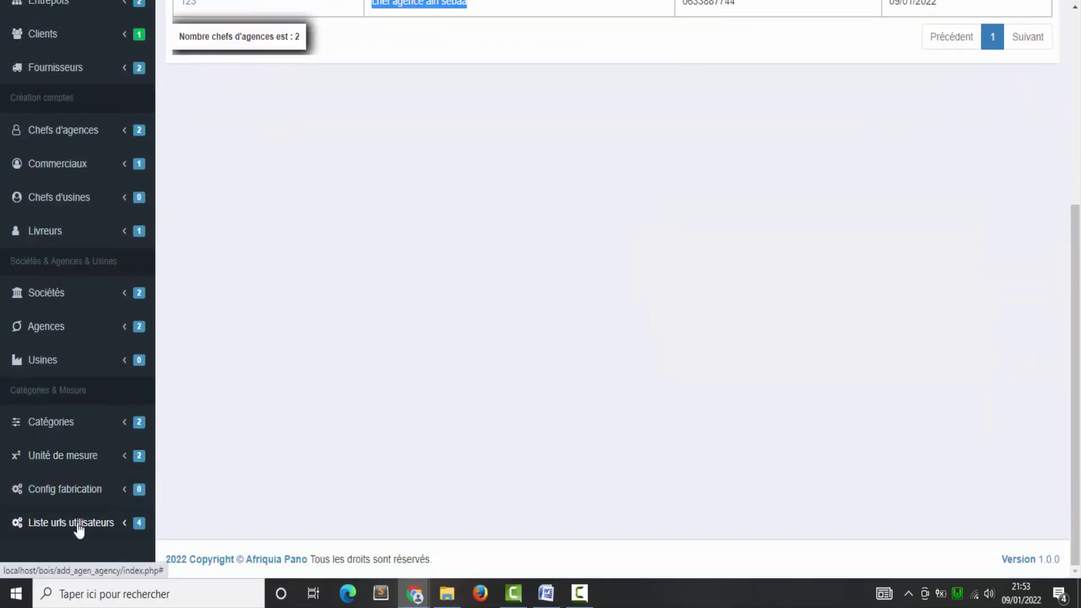
left_click(79, 530)
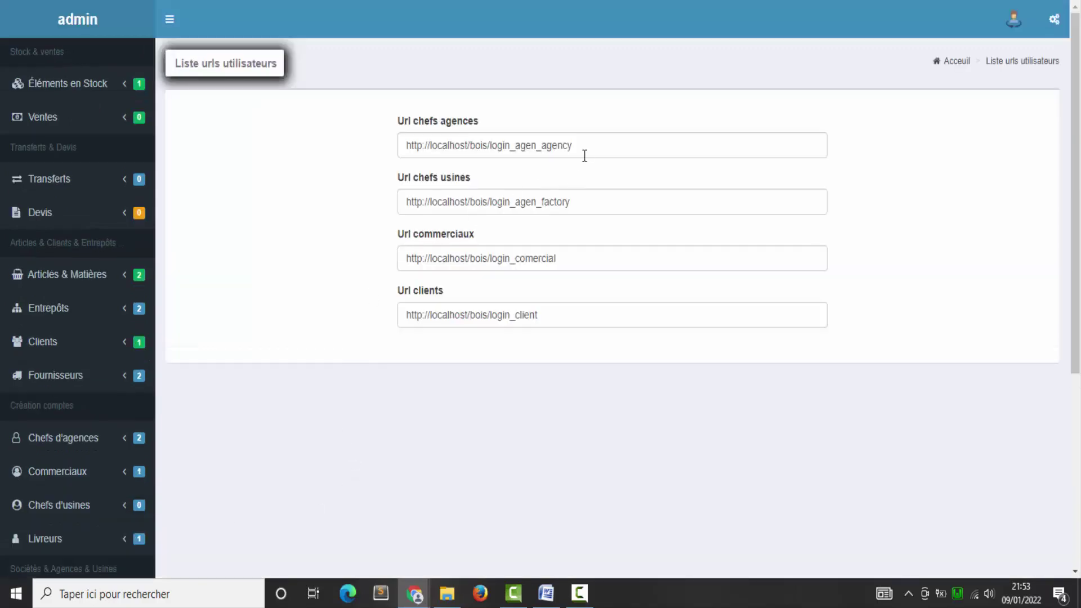
left_click_drag(583, 151, 404, 146)
Log out of the client account in the client browser window
mouse_move(415, 594)
left_click(478, 534)
left_click(1054, 21)
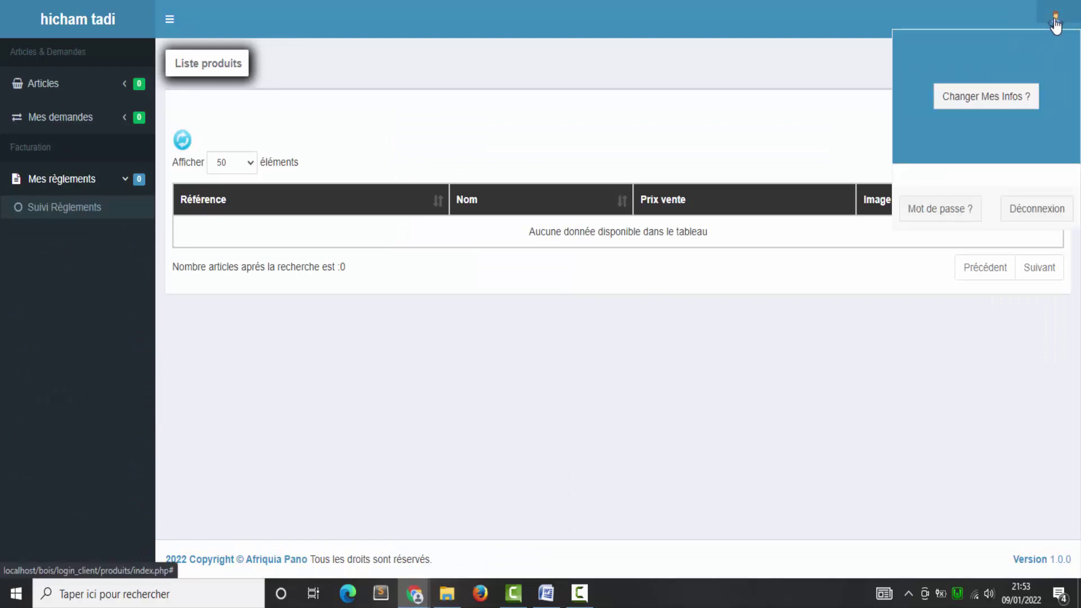
left_click(1033, 210)
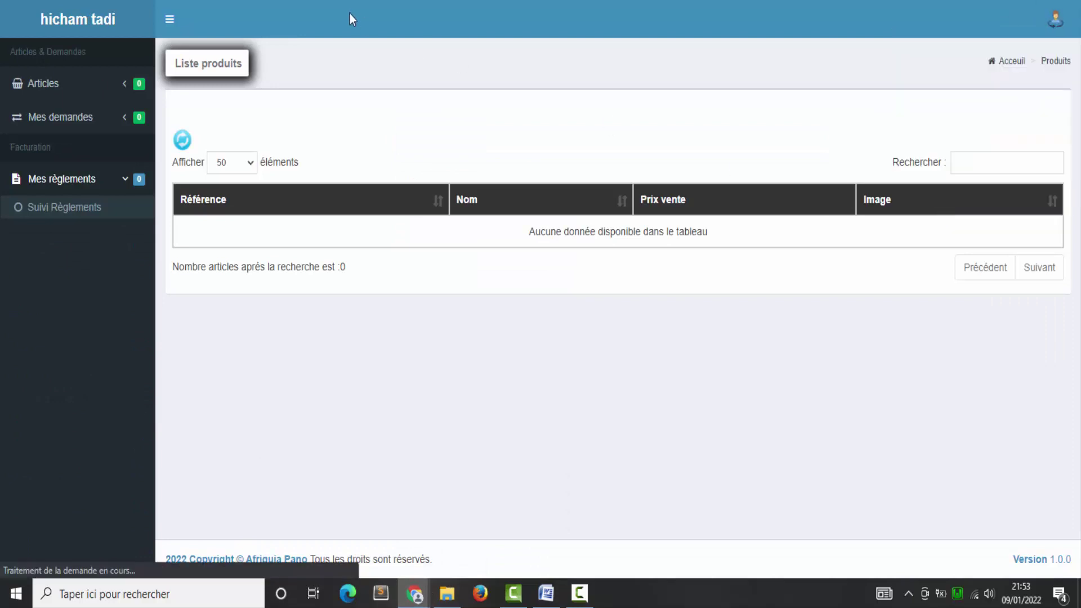
Copy the Ain Sebaa manager's name and paste it into the Login field
key("ctrl+l")
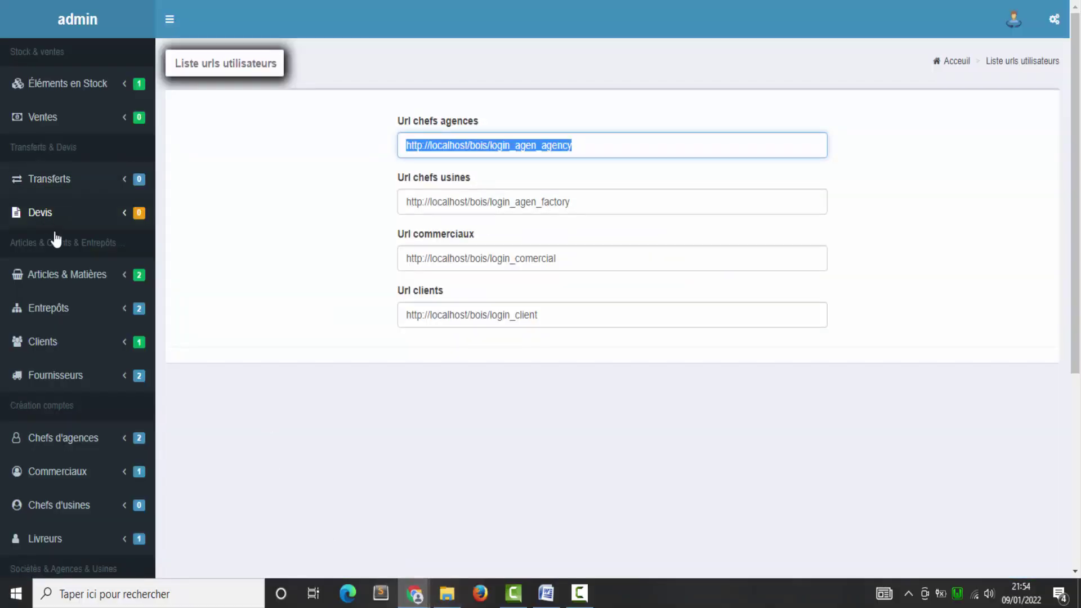
left_click(85, 444)
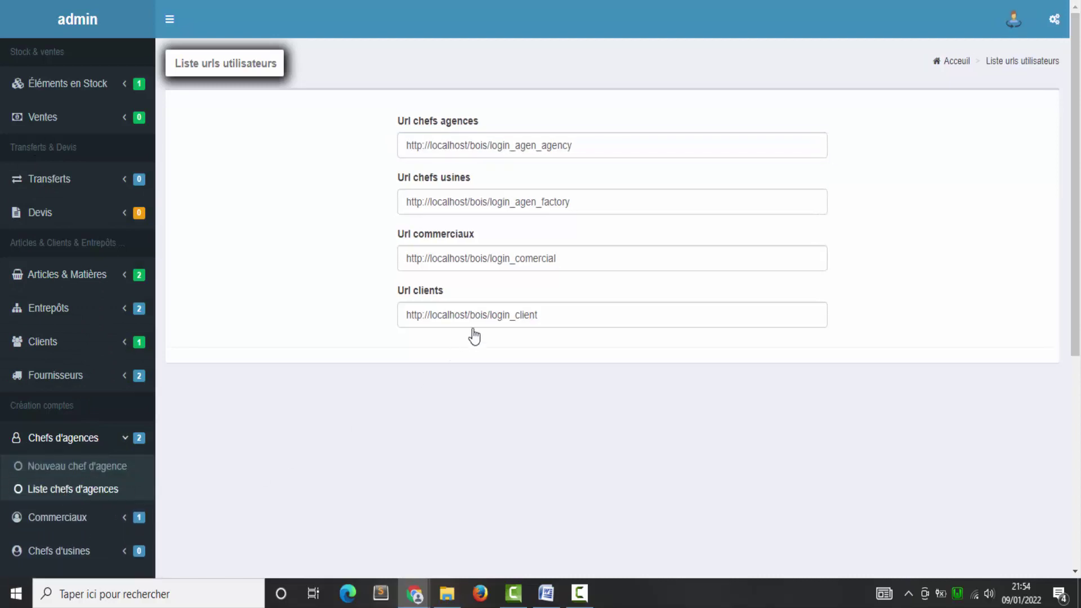
left_click_drag(467, 309, 371, 309)
key("ctrl+c")
key("alt+Tab")
left_click(465, 175)
key("ctrl+v")
left_click(374, 188)
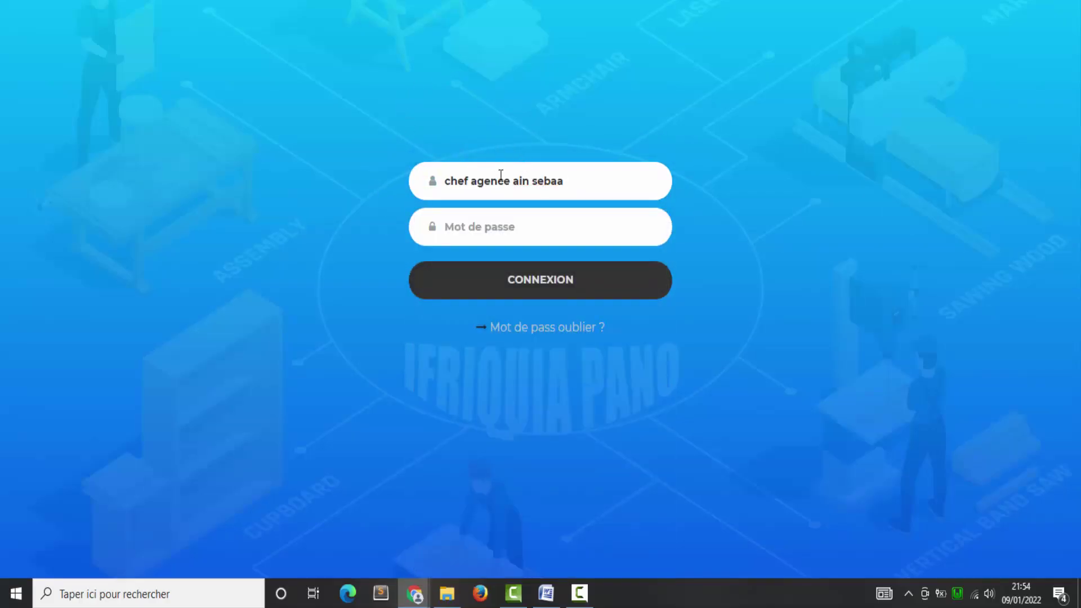
Enter the password to sign in as the Ain Sebaa manager, then return to the admin window
left_click(463, 224)
left_click(485, 283)
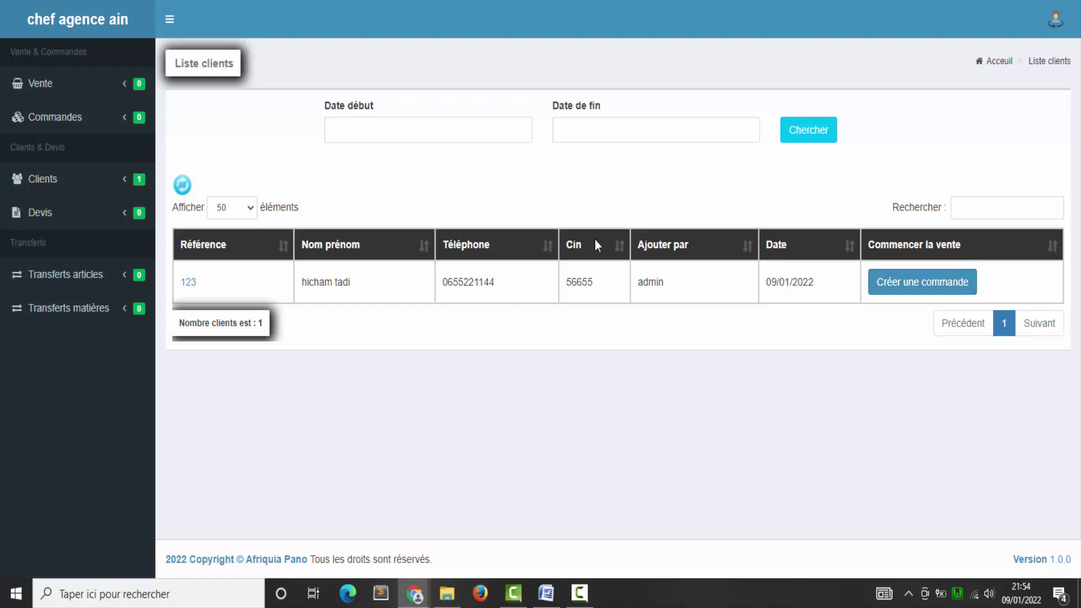
mouse_move(427, 601)
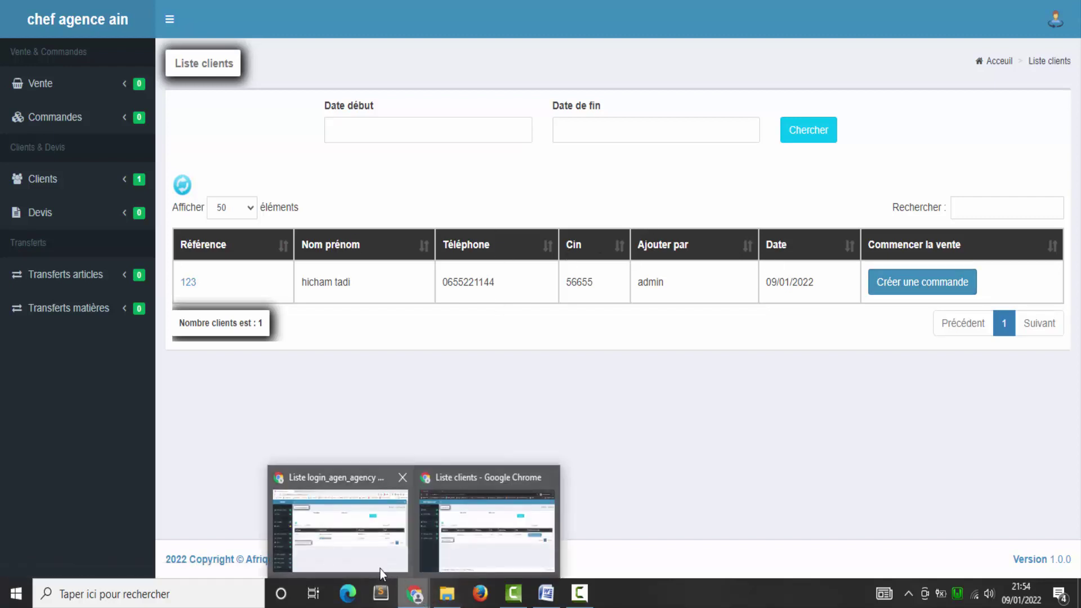
left_click(374, 563)
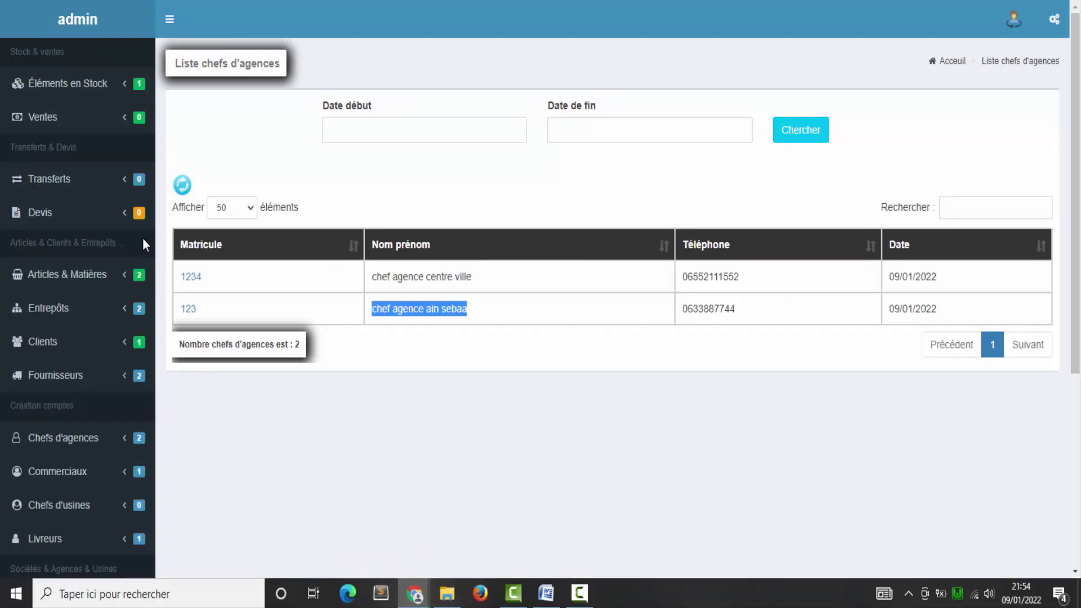
Show the Articles & Matières list from the admin sidebar
left_click(63, 278)
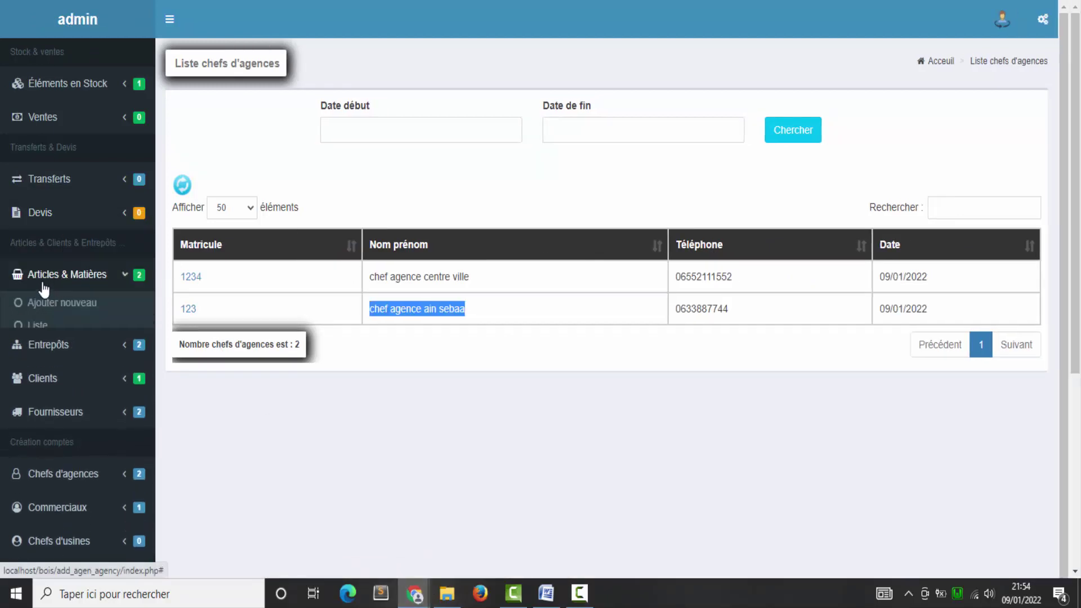
left_click(45, 327)
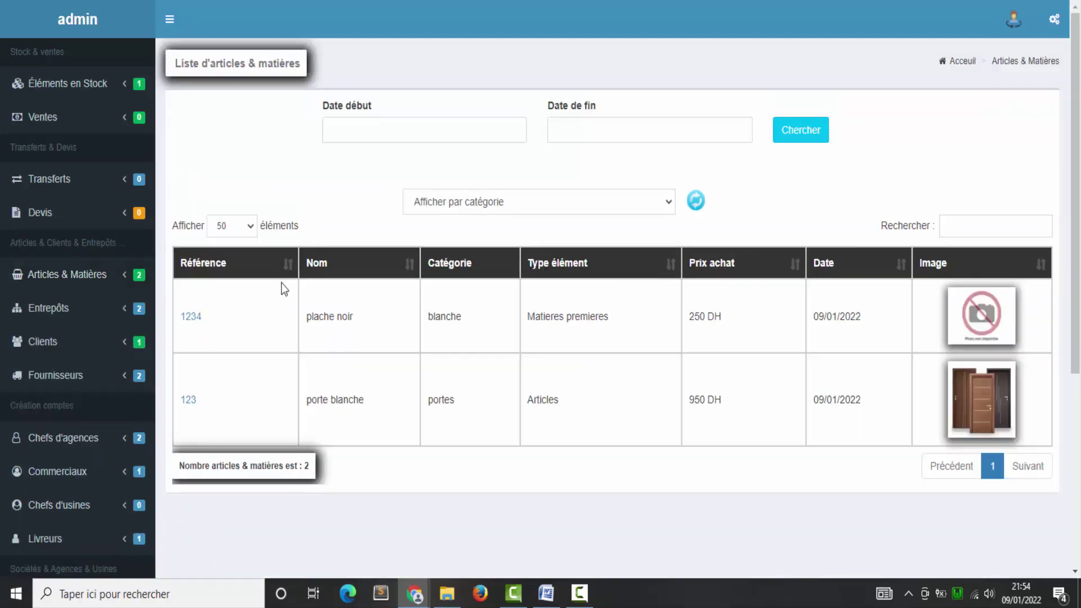
Transfer 200 units of plache noir into entrepot centre ville and dismiss the confirmation
triple_click(338, 399)
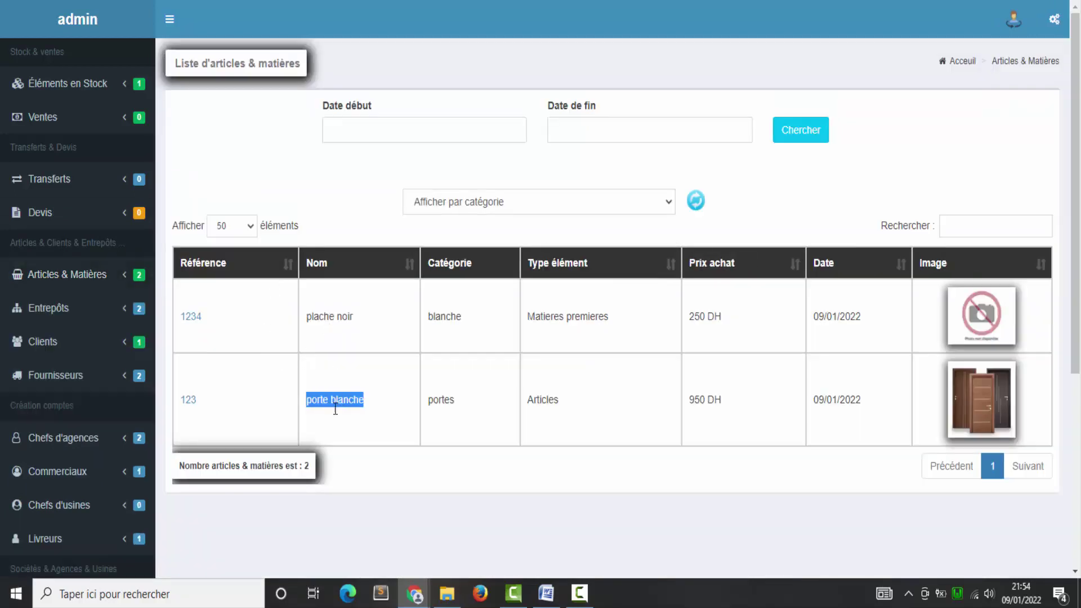
triple_click(324, 314)
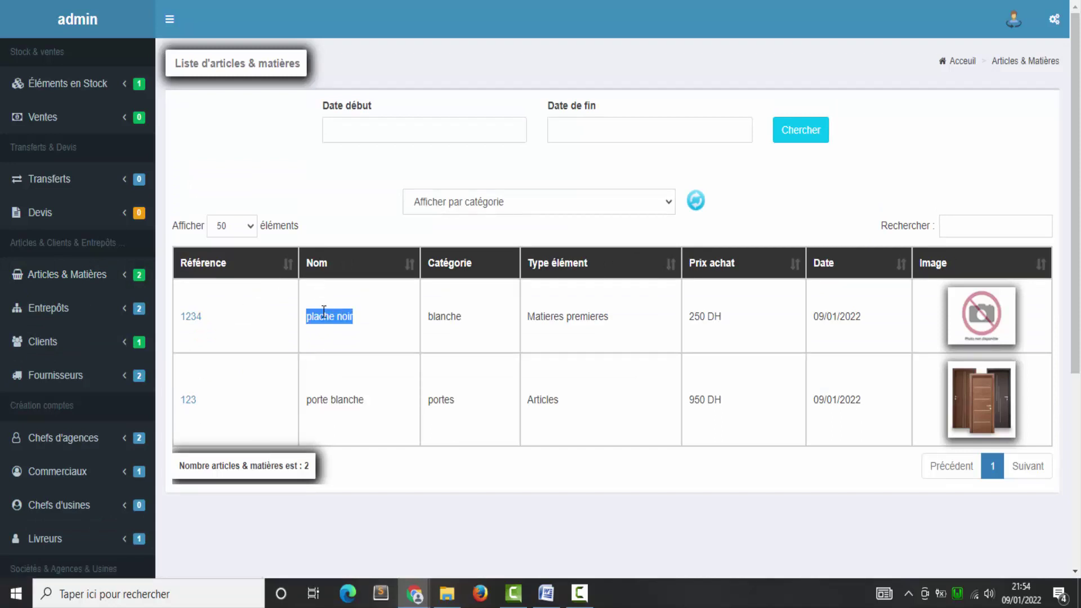
left_click(192, 316)
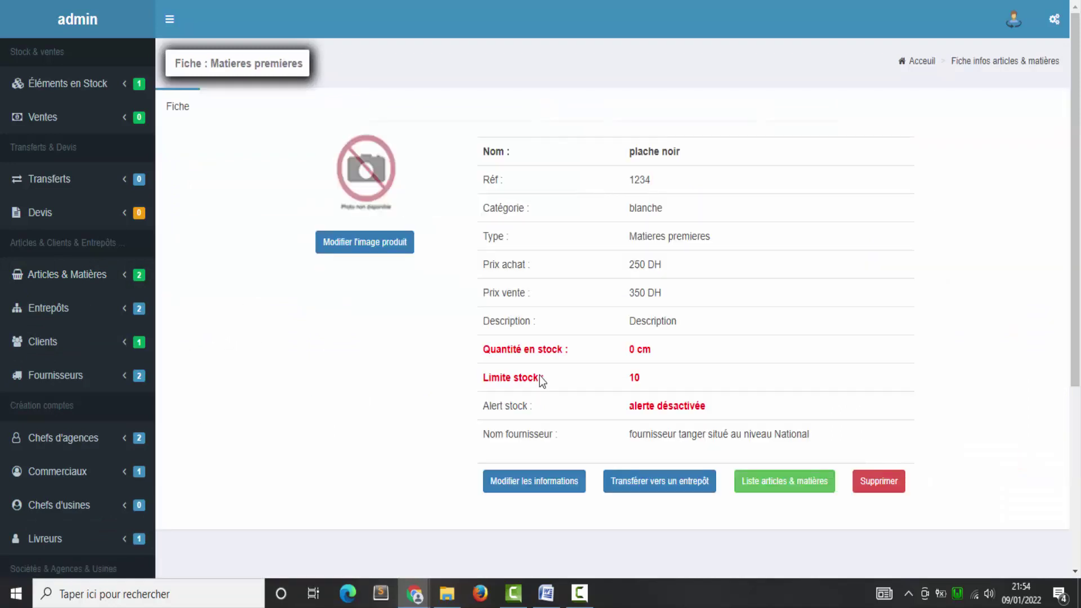
left_click(653, 490)
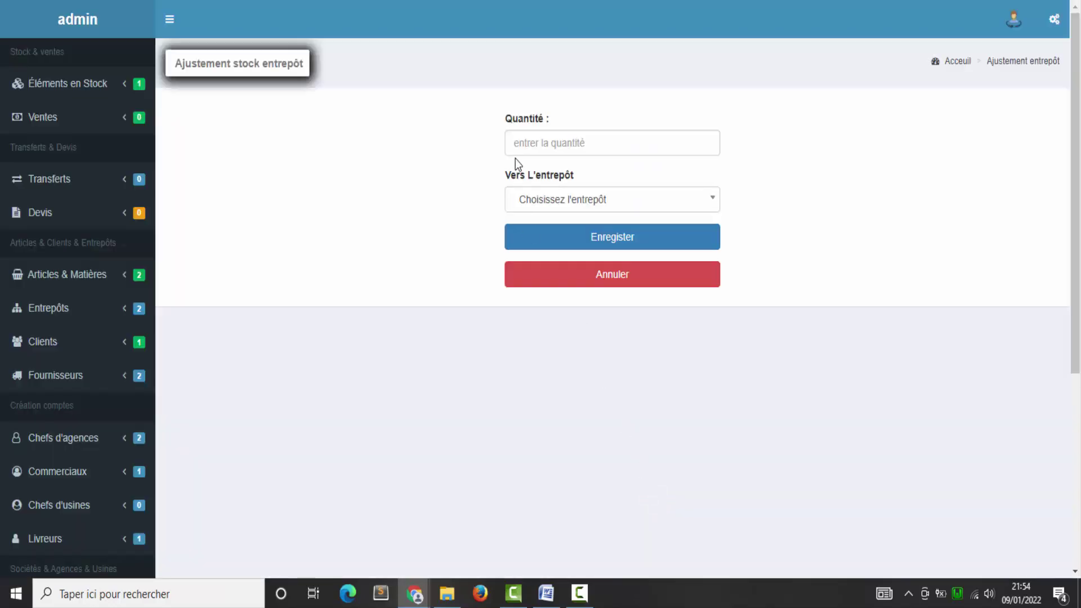
left_click(539, 138)
type("200")
left_click(592, 204)
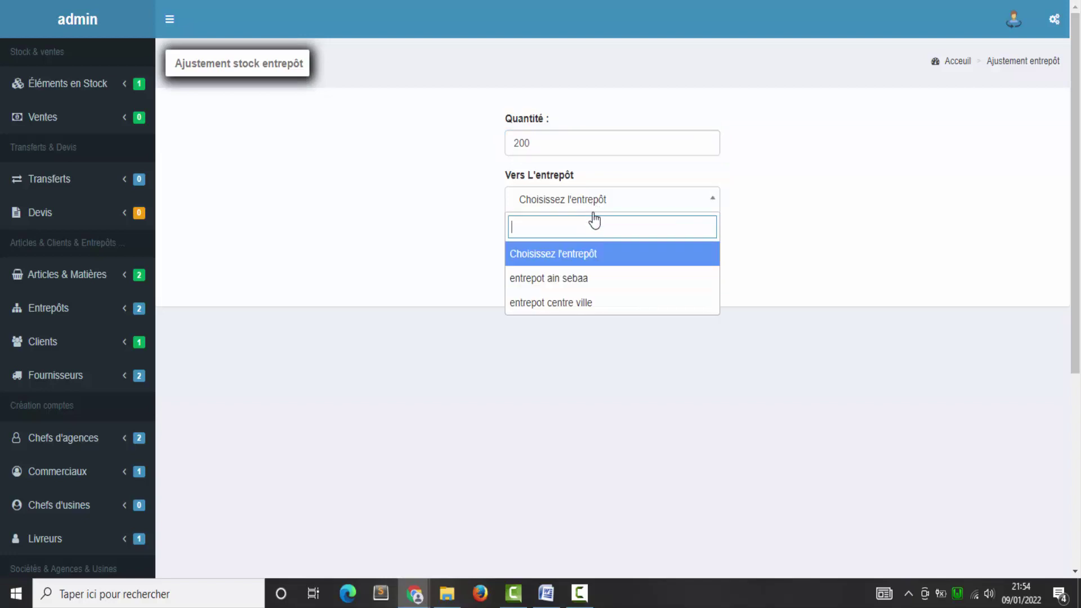
left_click(550, 304)
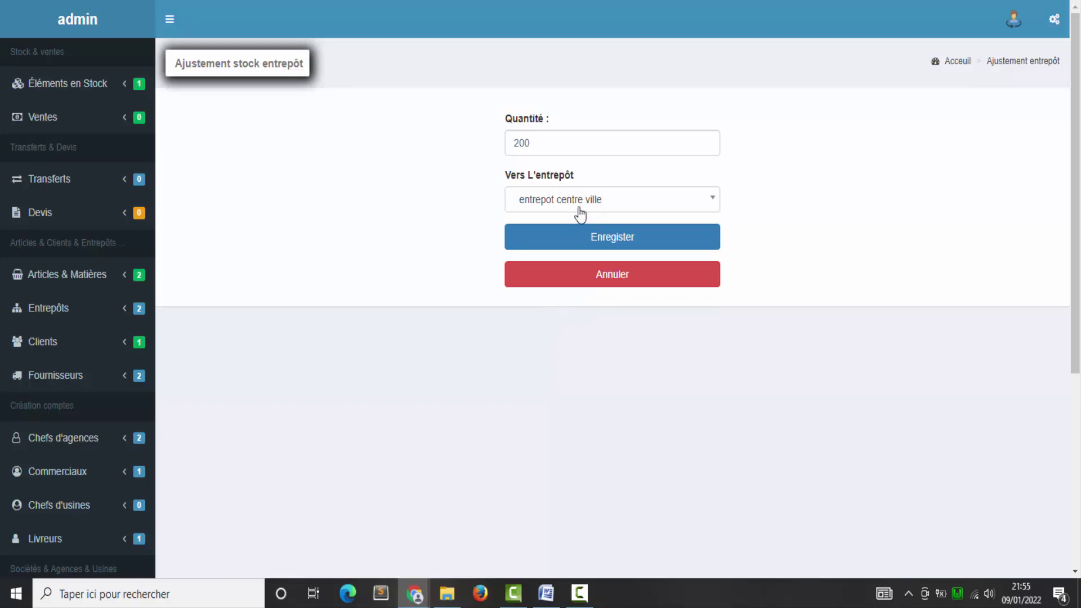
left_click(586, 238)
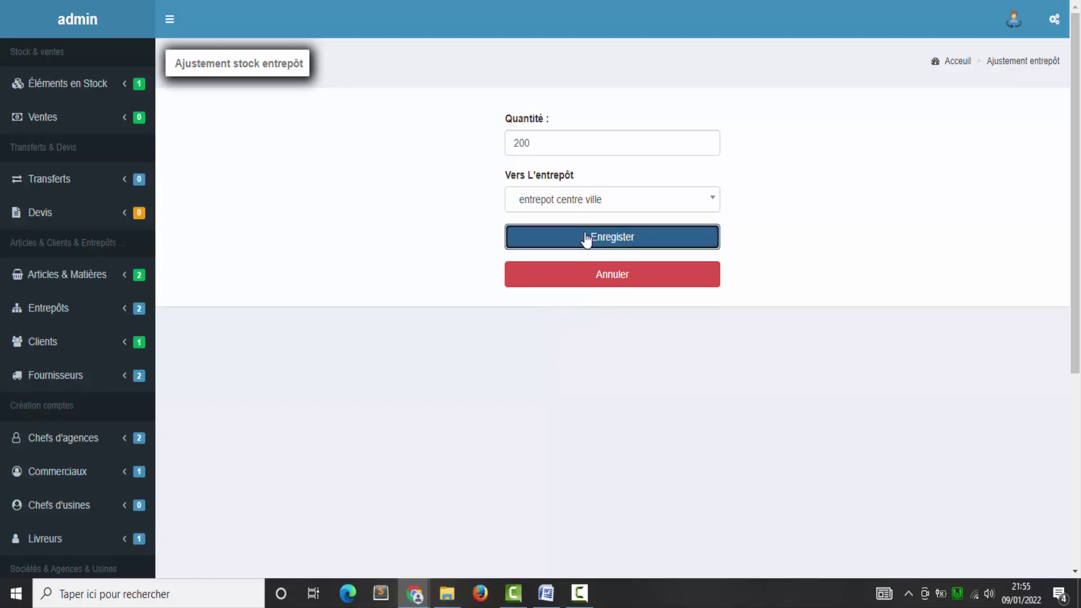
left_click(684, 138)
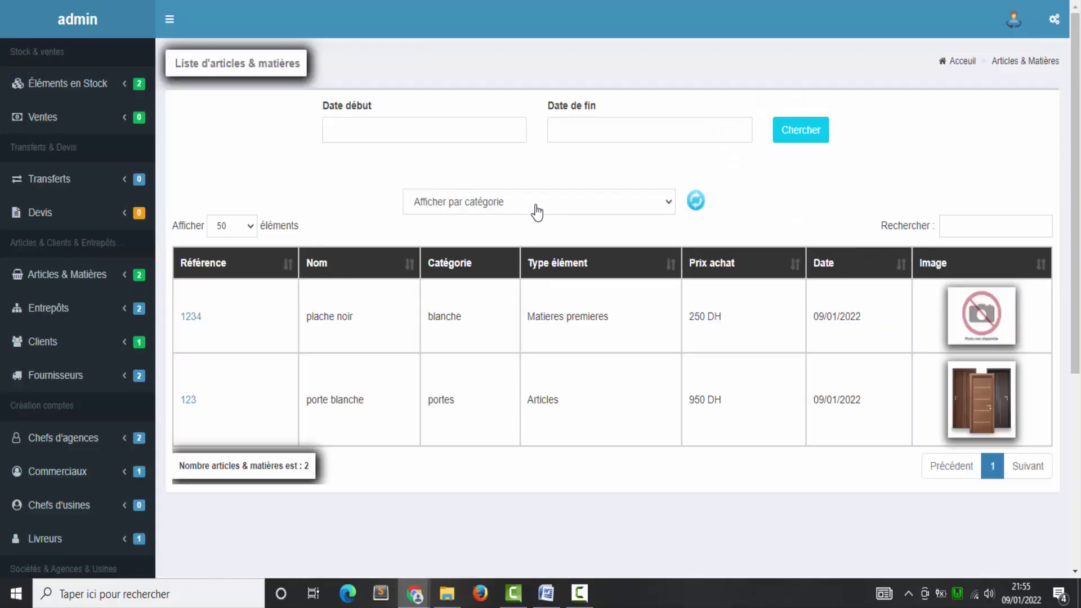
In the agency manager's window, open the Transferts articles > Liste articles page
mouse_move(415, 593)
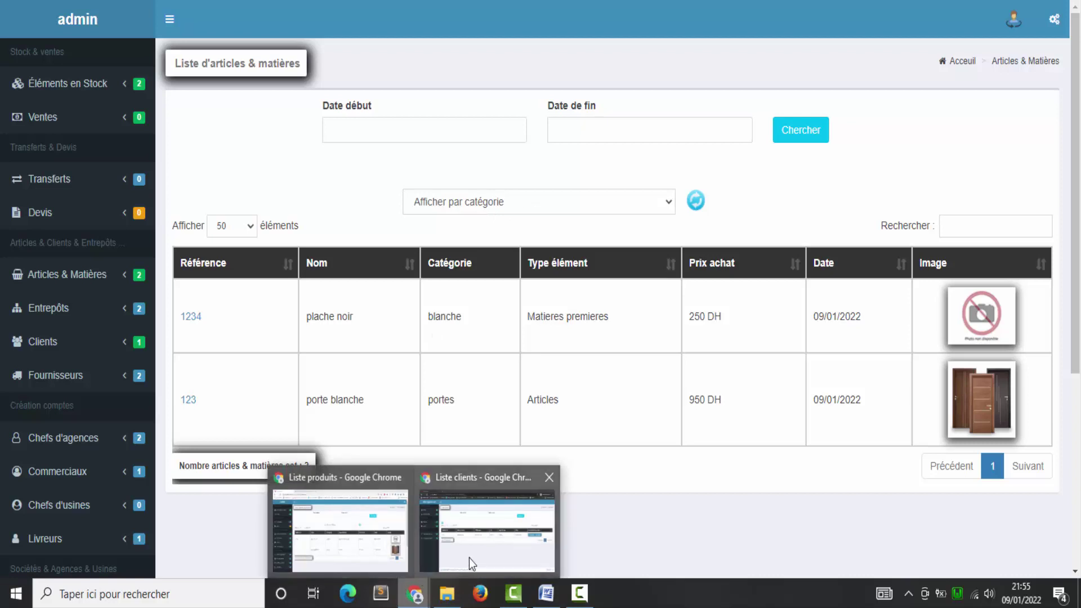
left_click(470, 559)
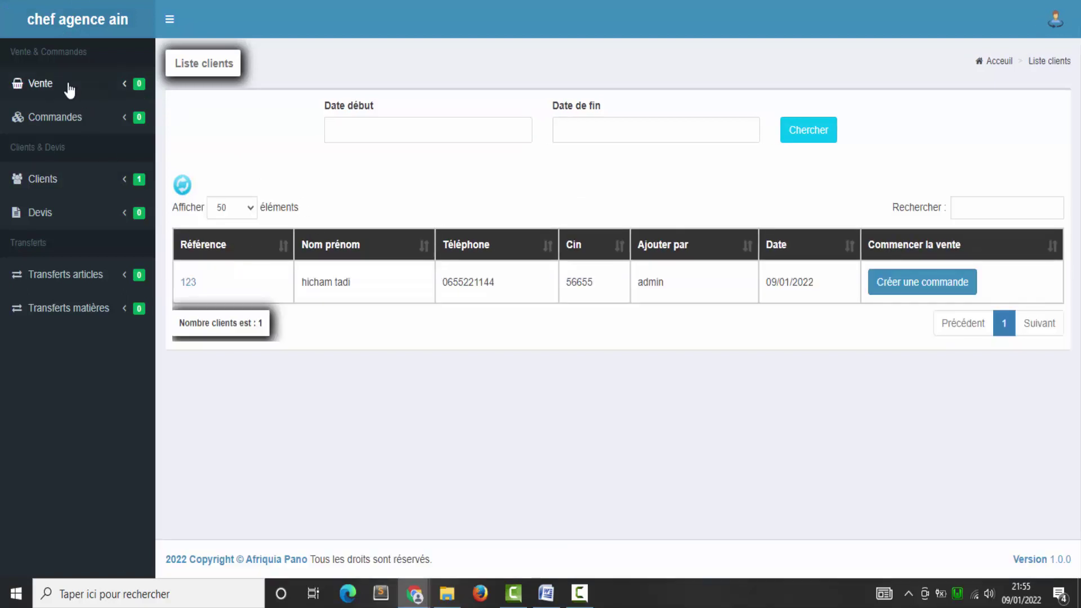
left_click(91, 279)
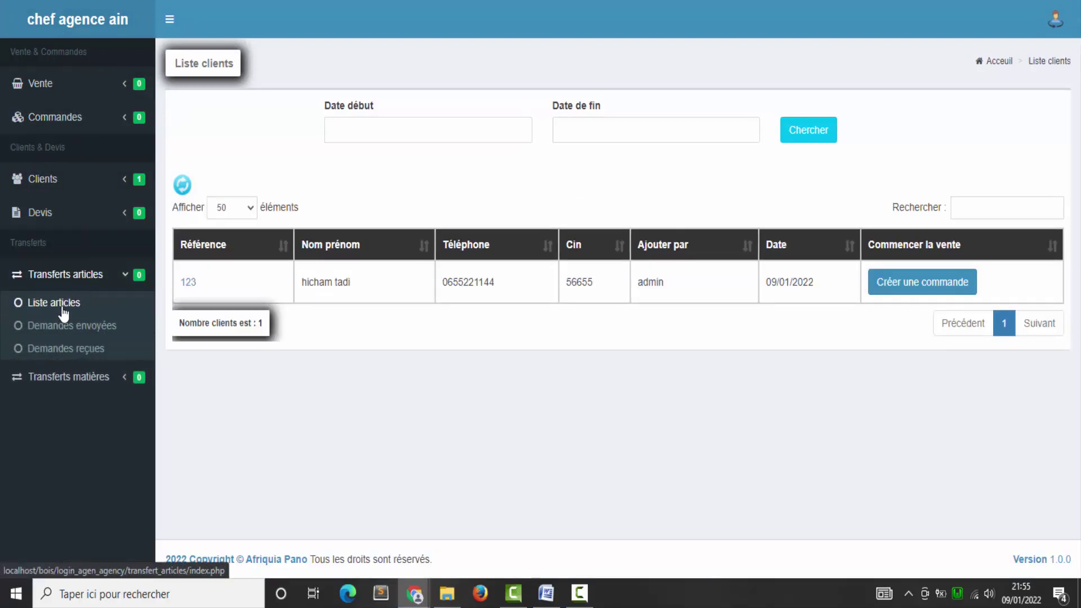
left_click(63, 308)
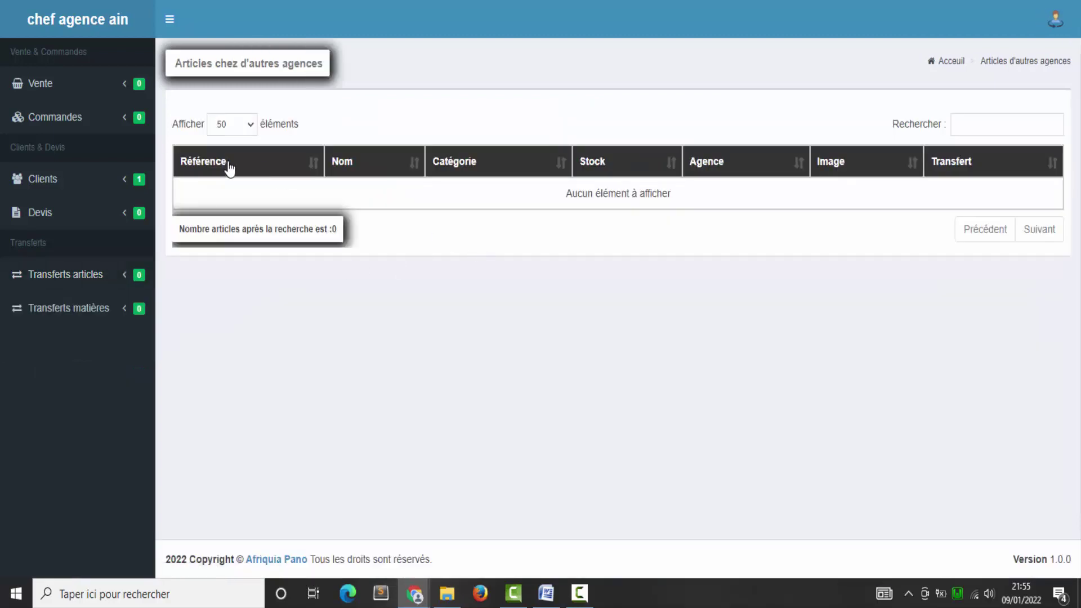
left_click_drag(178, 60, 314, 67)
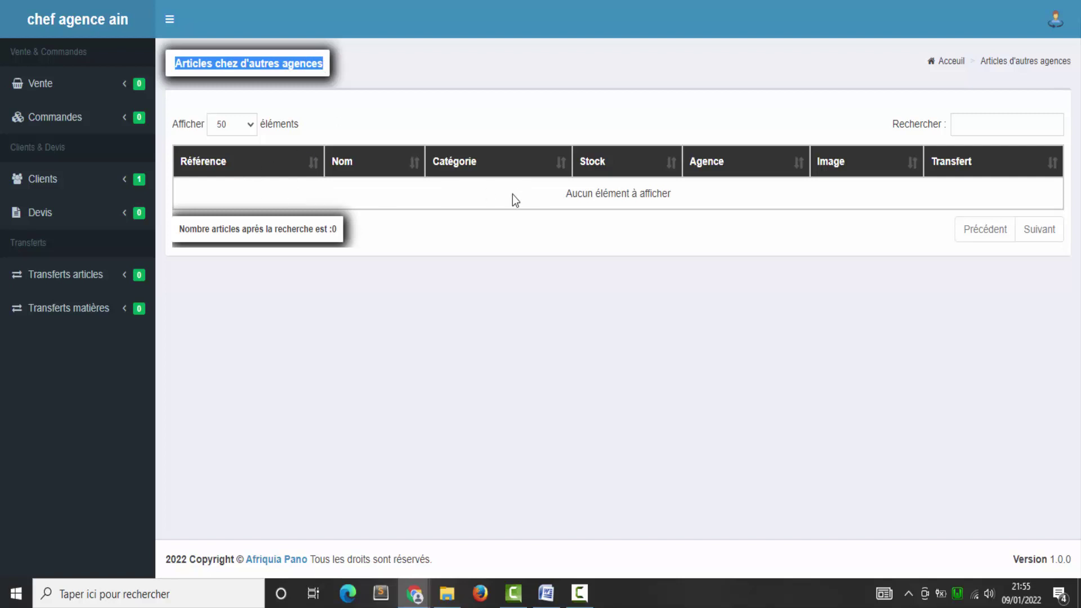
Open Vente > Liste clients and expand the sidebar menu sections
left_click(70, 86)
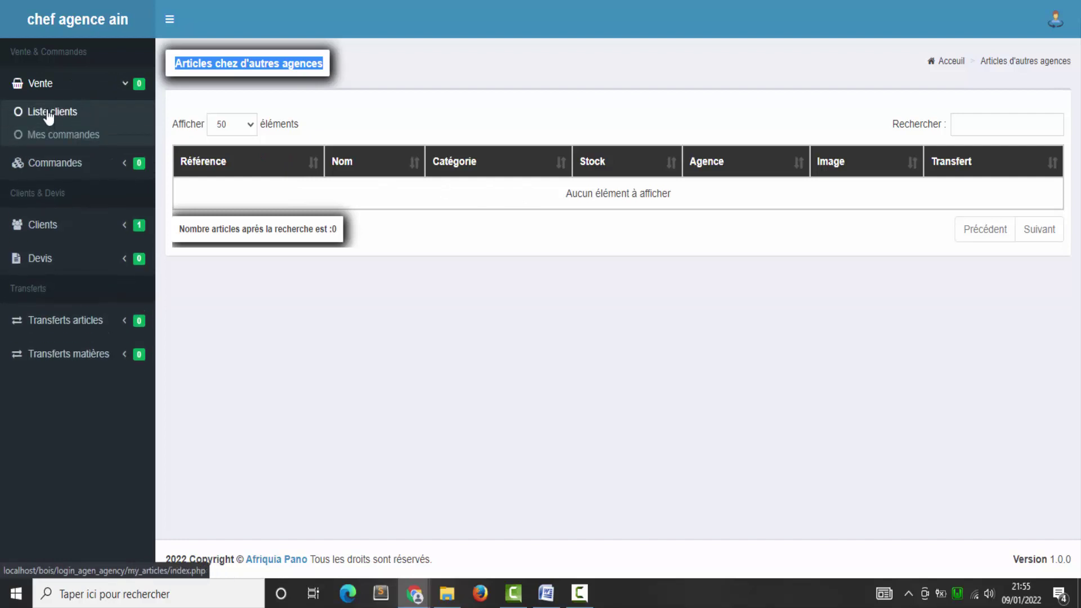
left_click(49, 112)
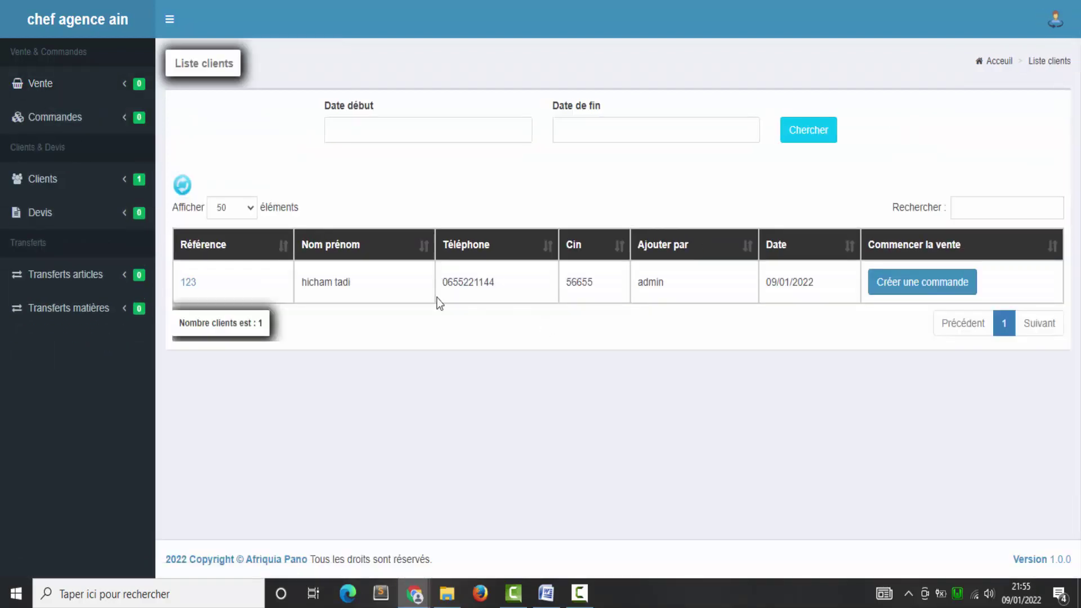
left_click_drag(219, 63, 175, 63)
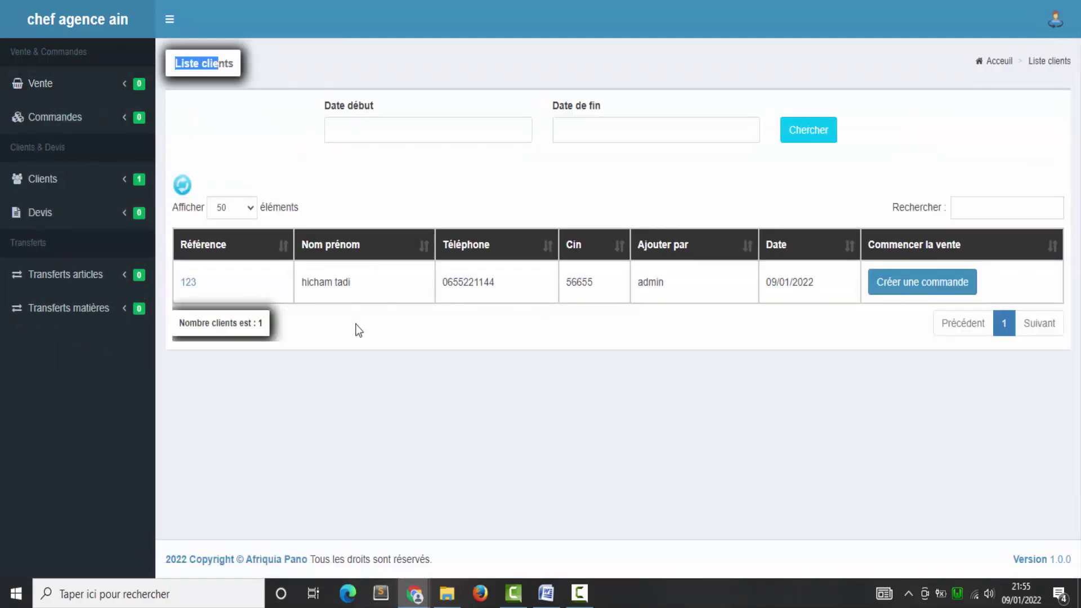
left_click(77, 312)
left_click(74, 281)
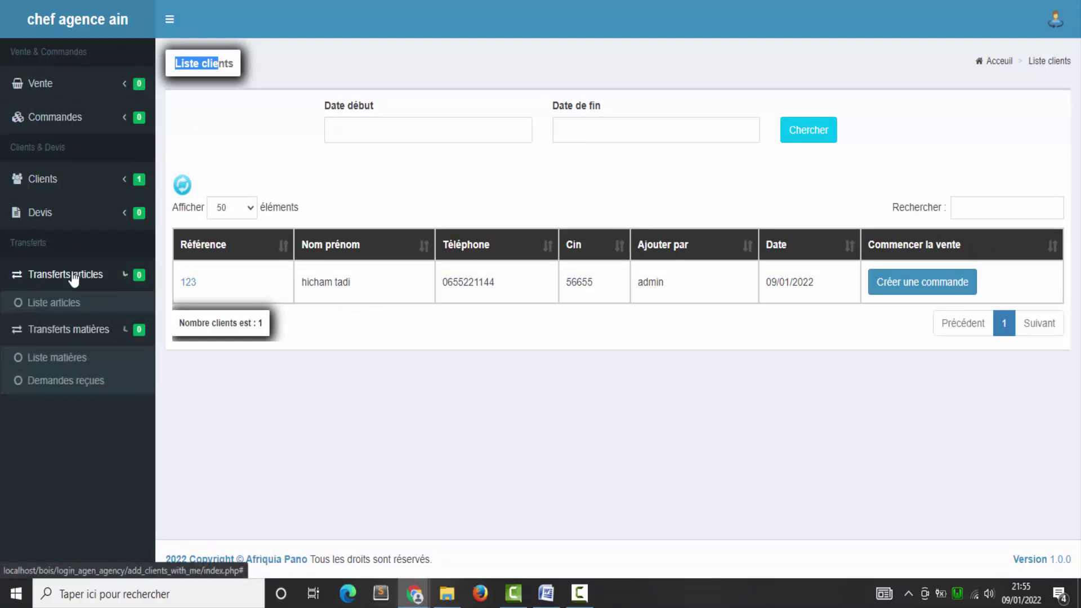
left_click(33, 117)
left_click(59, 89)
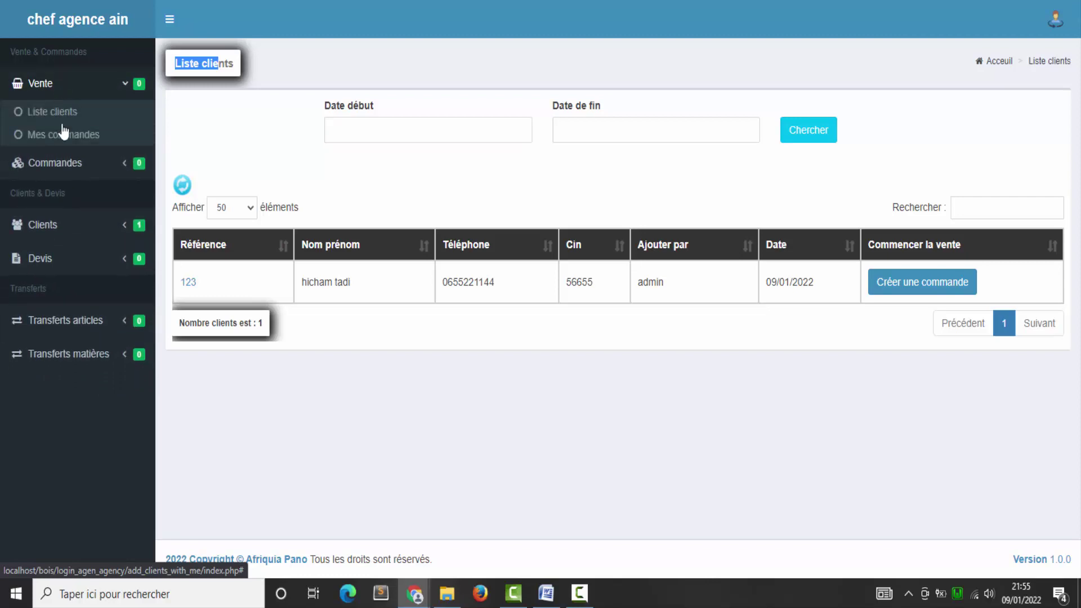
left_click(627, 367)
Review the client's sellable articles via Créer une commande, then open the agency's Liste matières
left_click(905, 284)
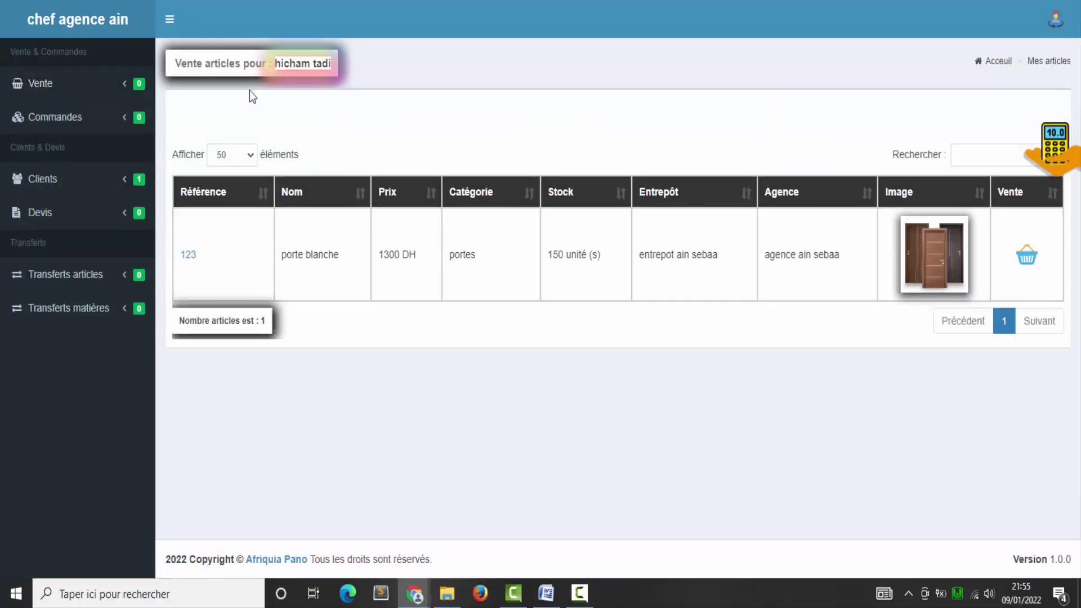
double_click(215, 62)
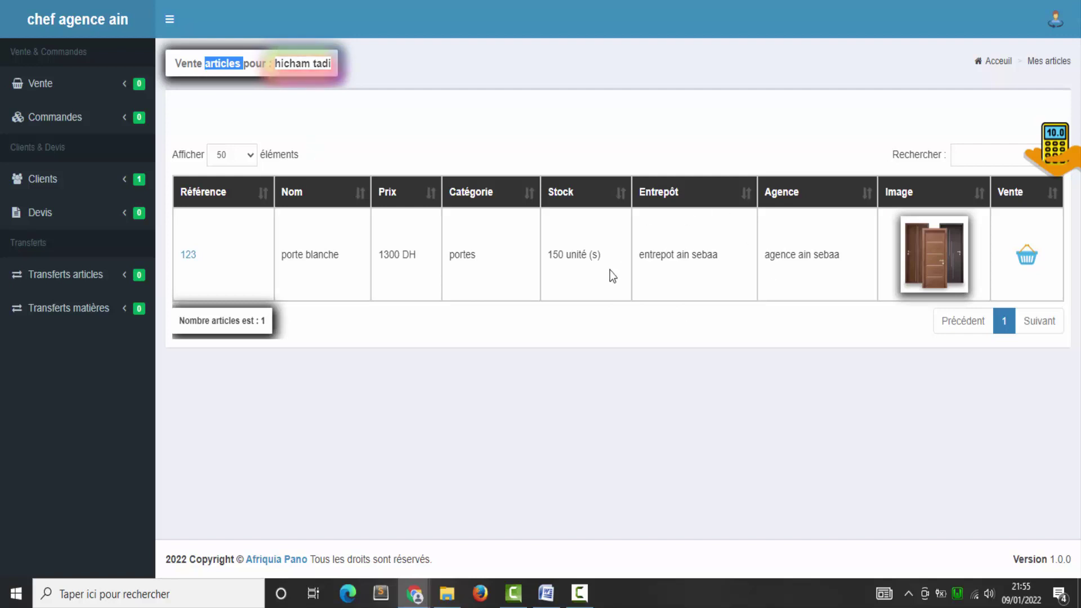
left_click(100, 311)
left_click(46, 338)
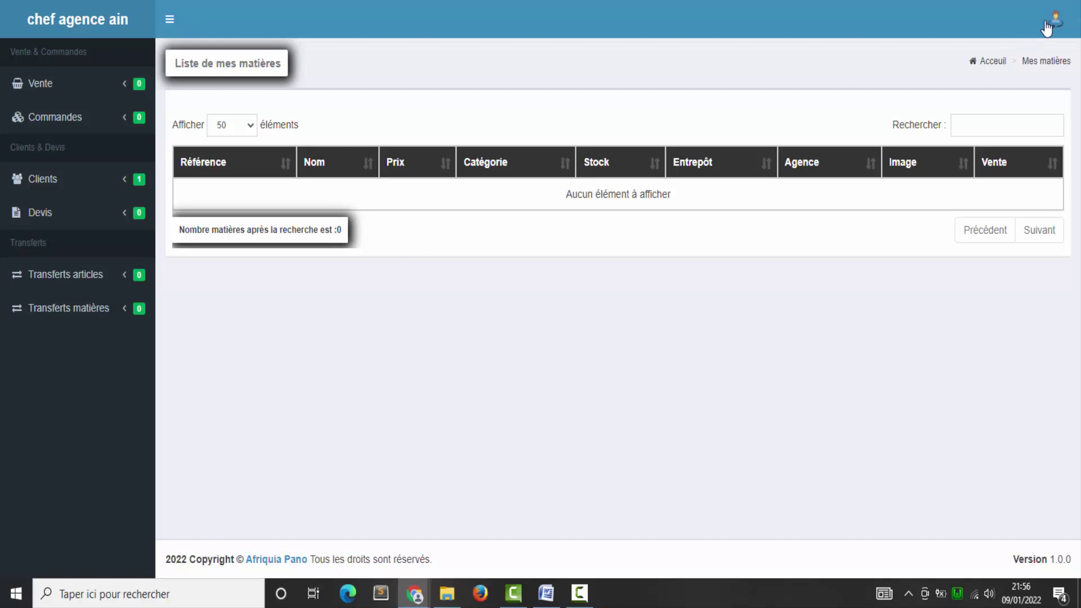
left_click(82, 311)
left_click(66, 340)
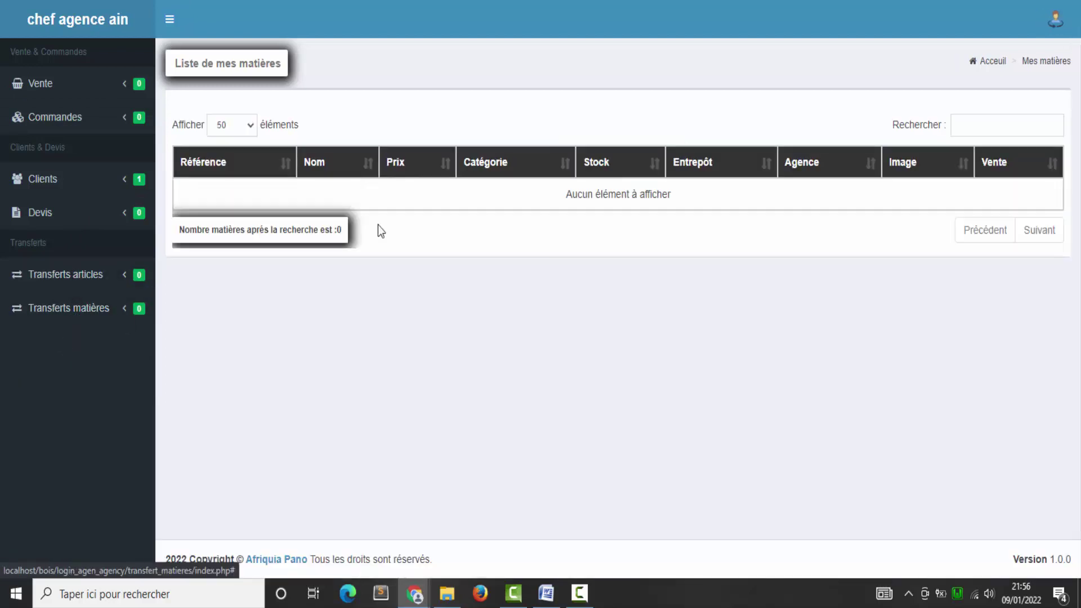
Check the empty materials list and log out of the agency account
left_click_drag(175, 63, 273, 69)
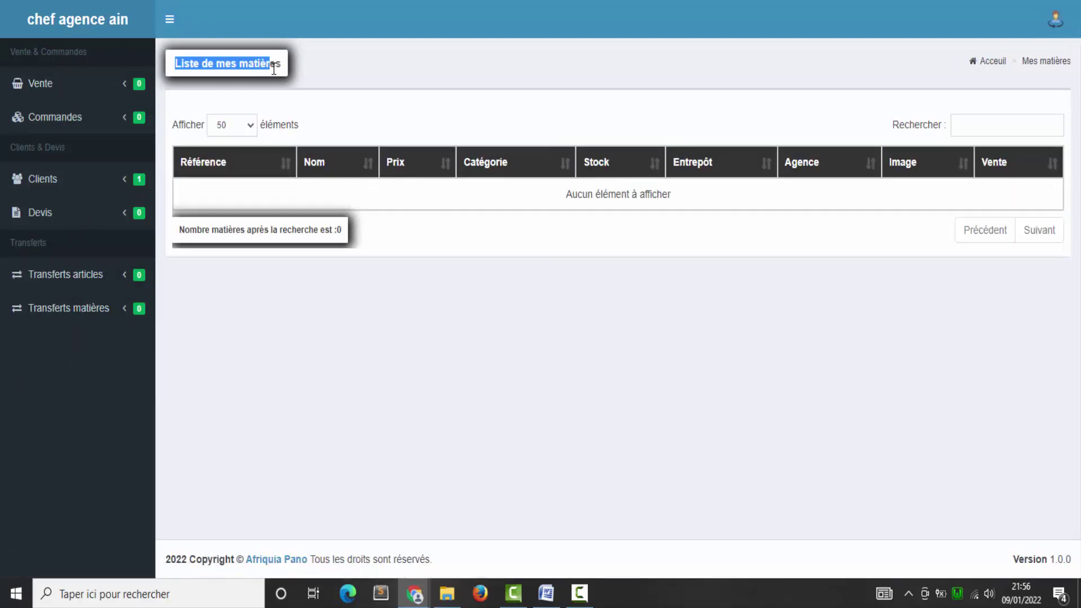
left_click_drag(180, 230, 340, 229)
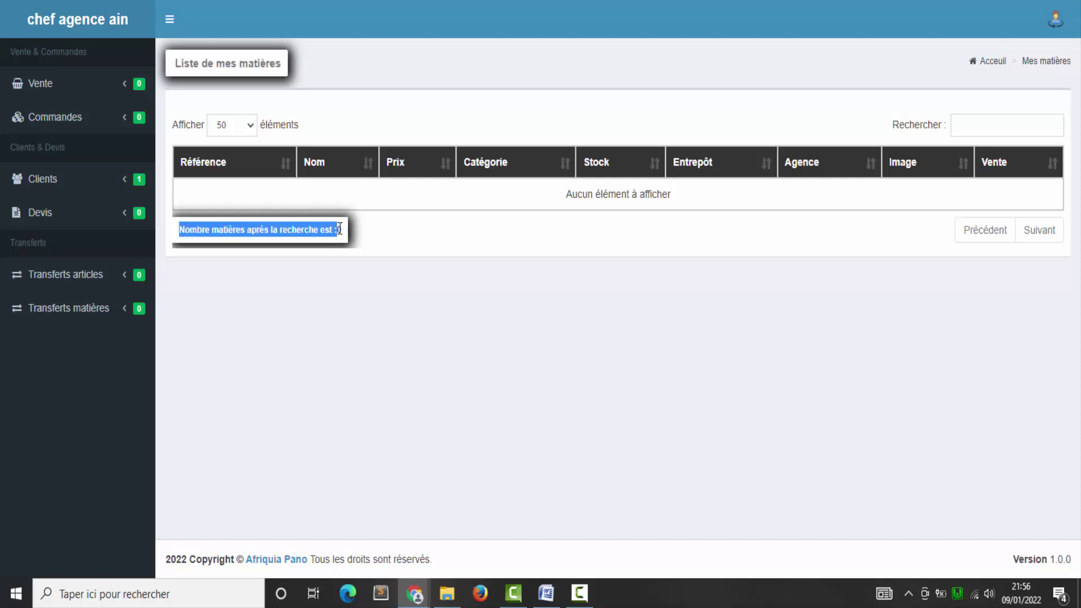
left_click(376, 241)
left_click(1054, 31)
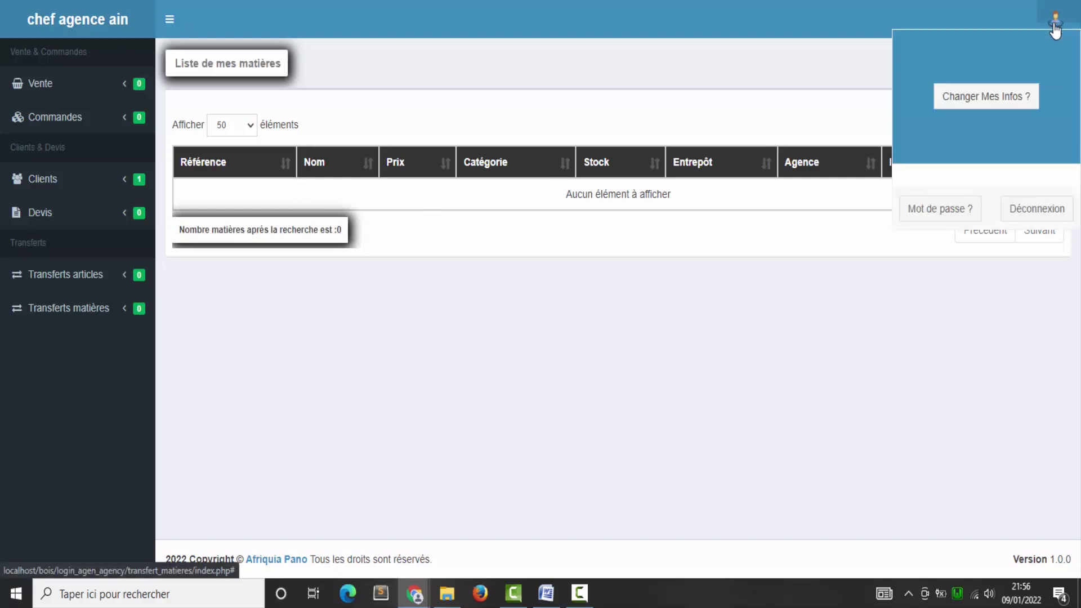
left_click(1034, 212)
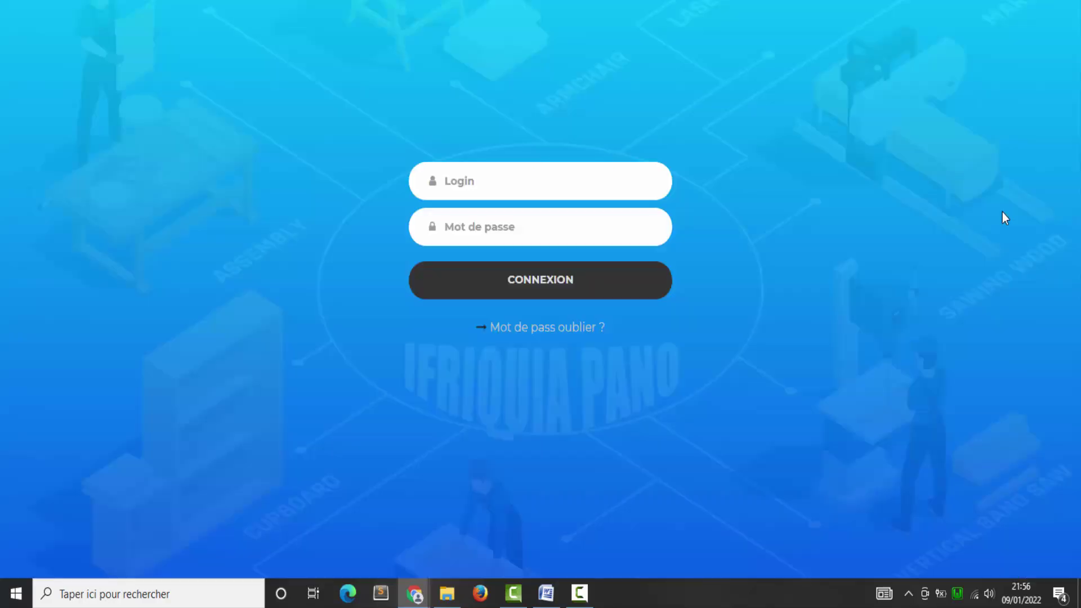
Copy the centre ville agency manager's name from the admin Chefs d'agences list
mouse_move(414, 594)
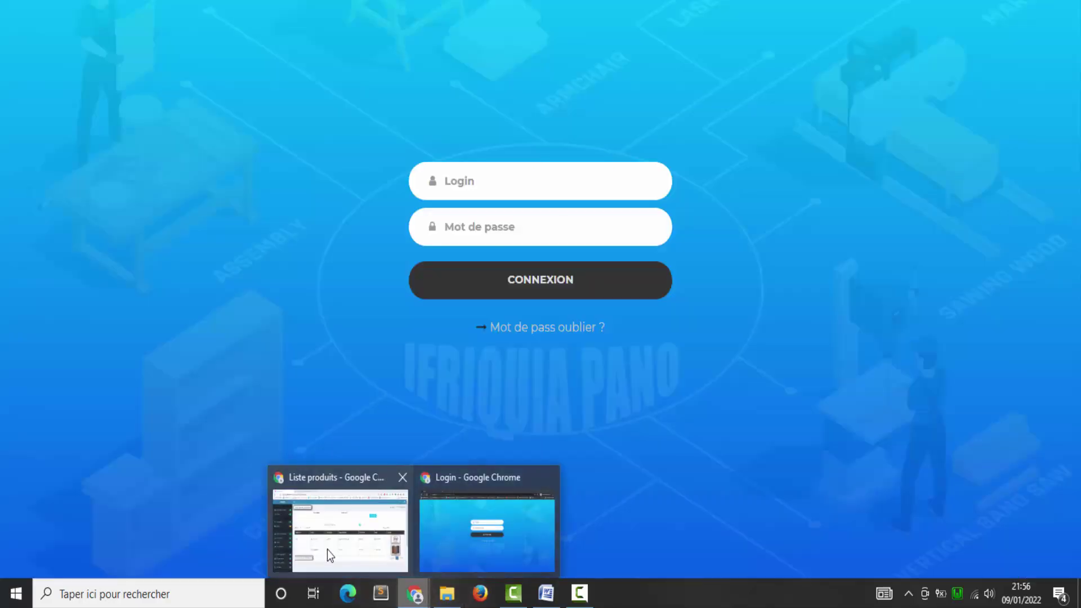
left_click(327, 550)
scroll(82, 360, "down", 5)
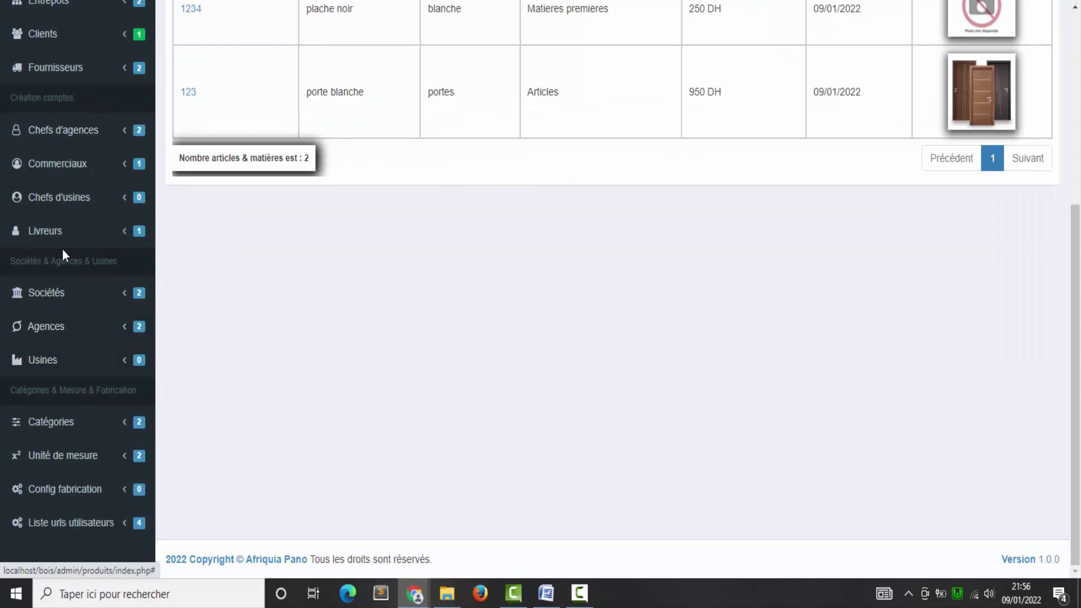
left_click(87, 135)
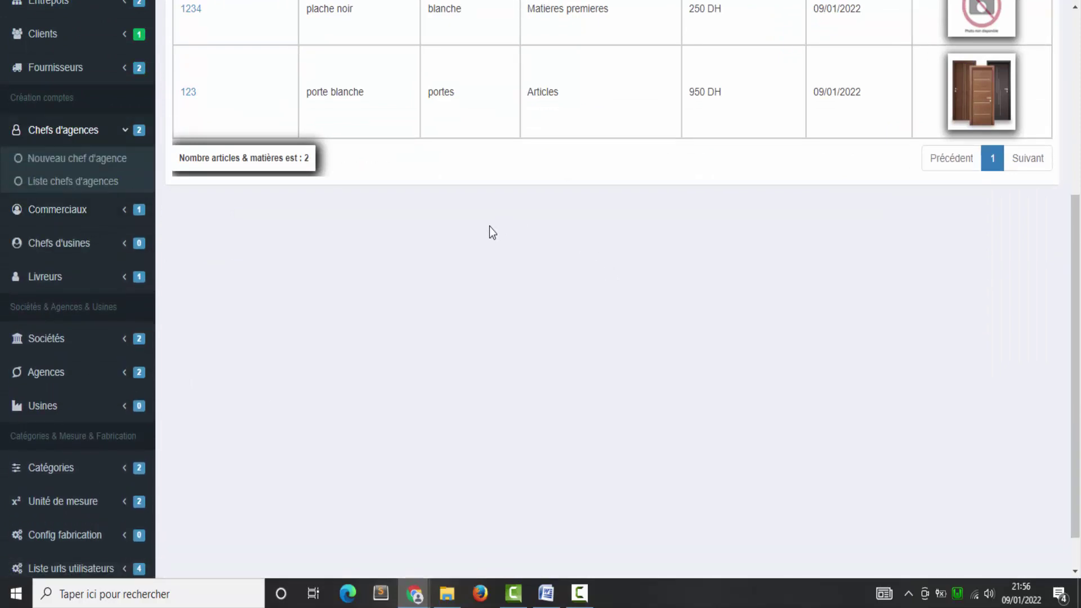
left_click_drag(485, 282, 377, 274)
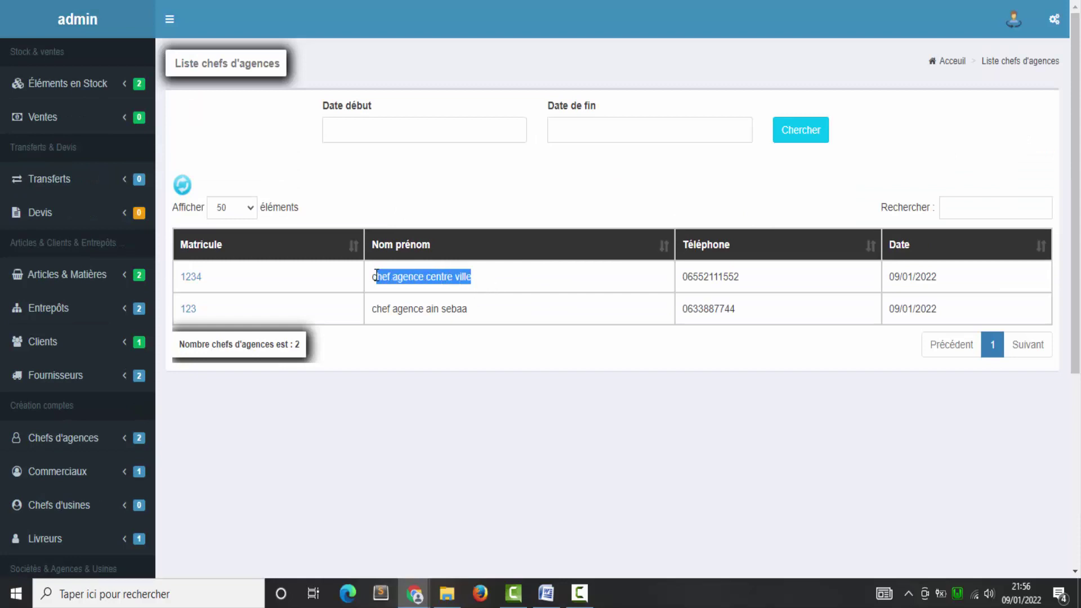
right_click(381, 275)
left_click(415, 284)
Paste that name as login, enter the password, and sign in
left_click(429, 598)
left_click(469, 559)
left_click(507, 183)
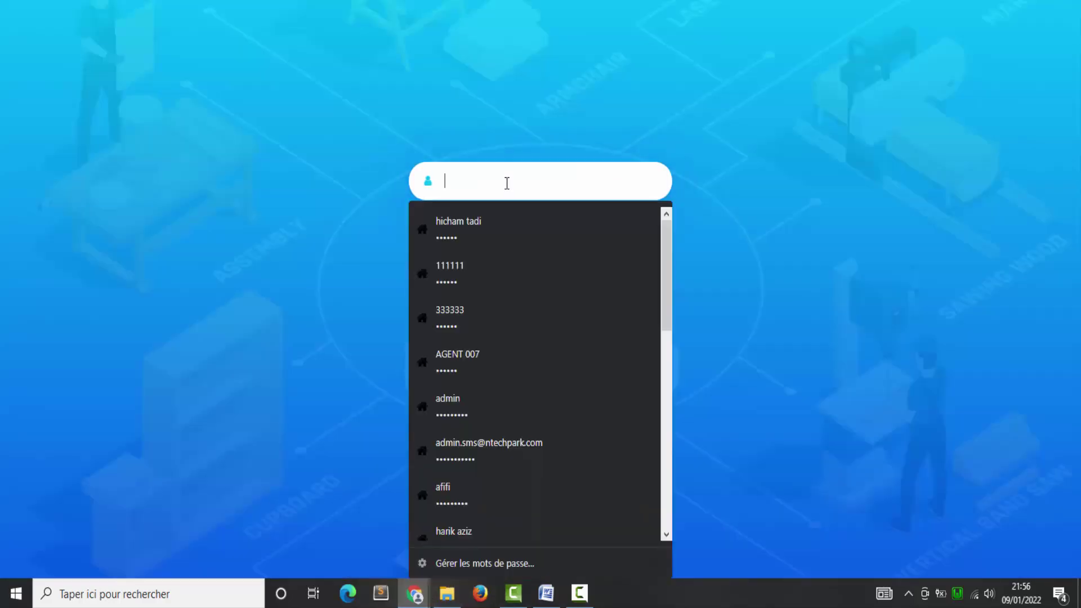
key("ctrl+v")
left_click(549, 235)
type("12")
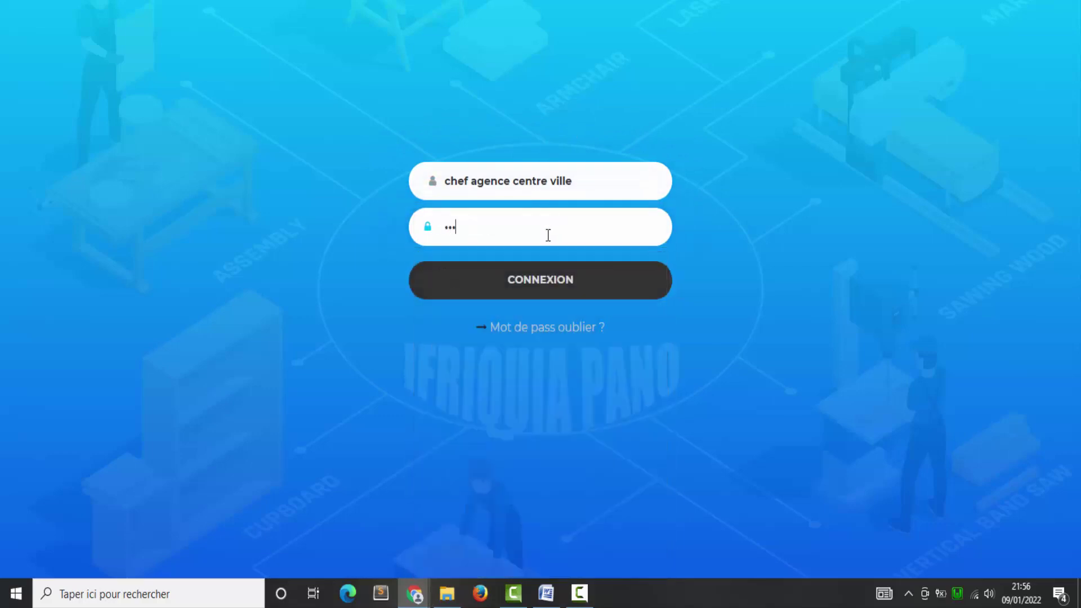
left_click(531, 296)
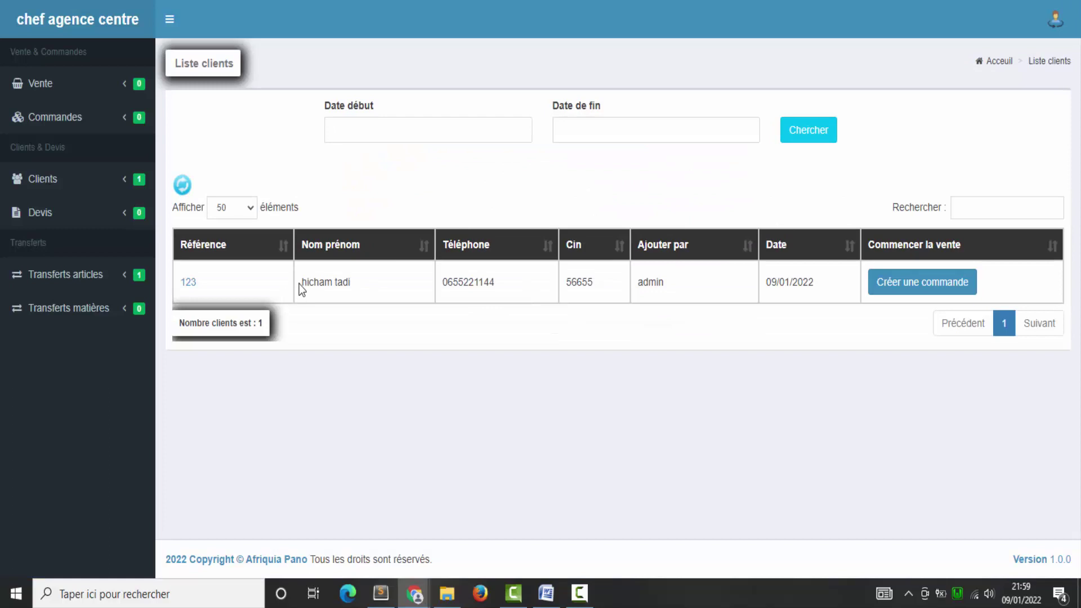
Start an order for client 123, then check the agency's materials list showing plache at 200 cm
left_click_drag(299, 285, 356, 291)
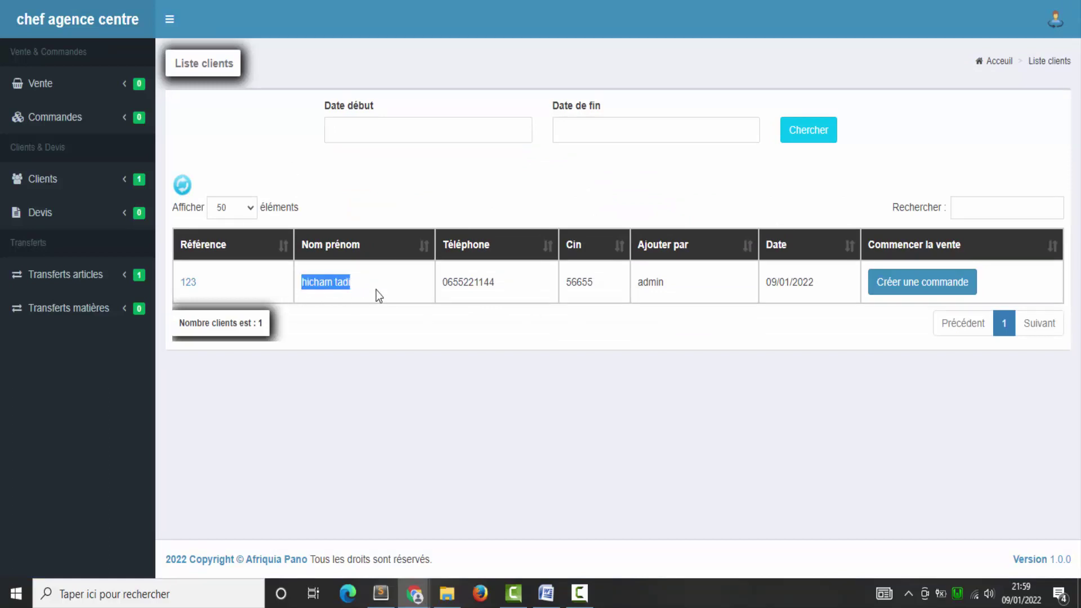
left_click(901, 285)
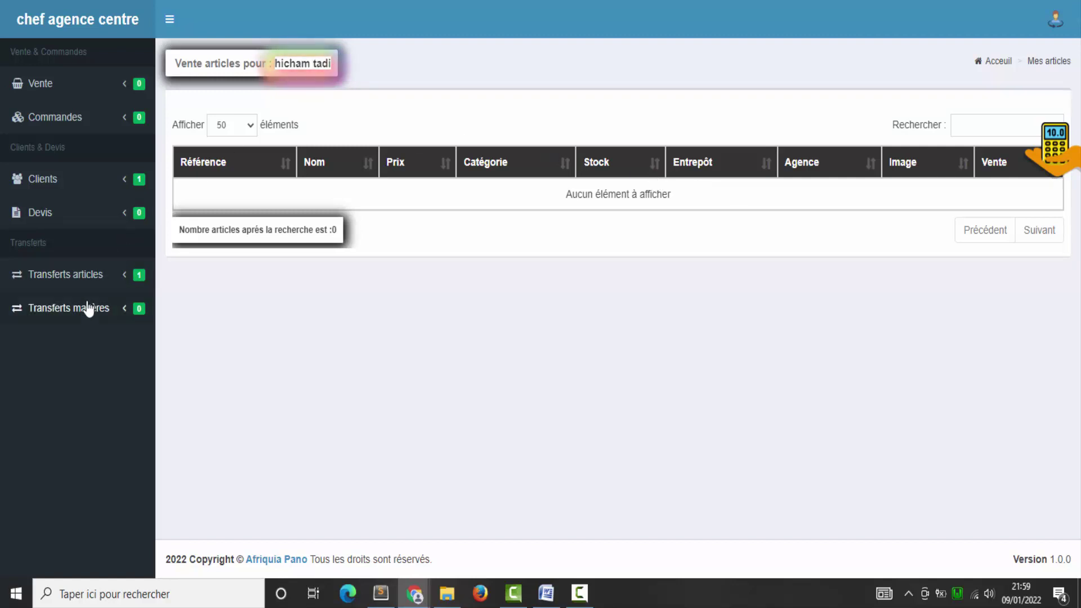
left_click(61, 311)
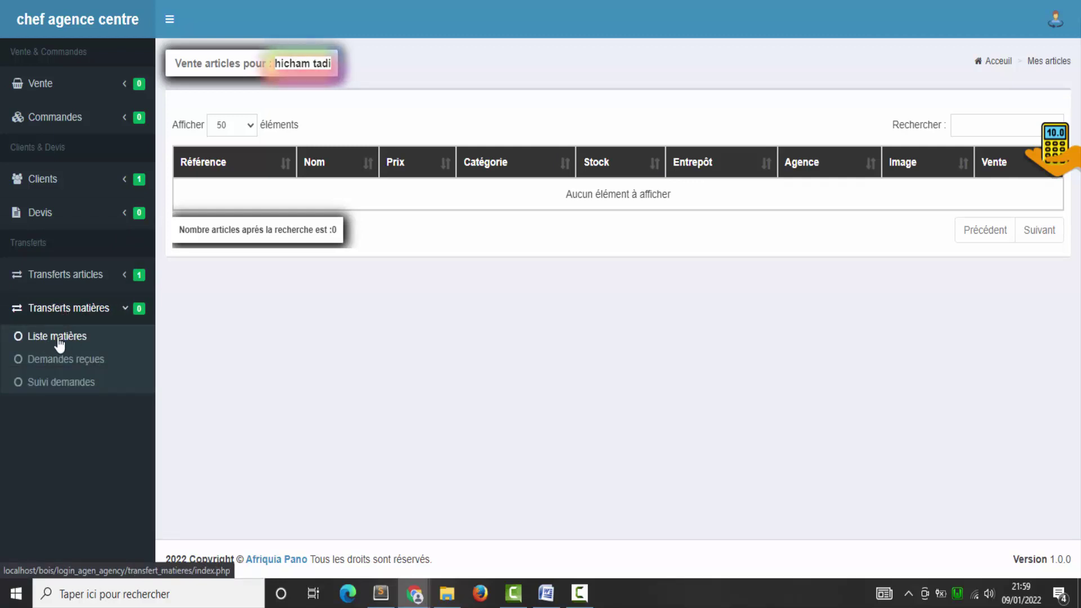
left_click(57, 338)
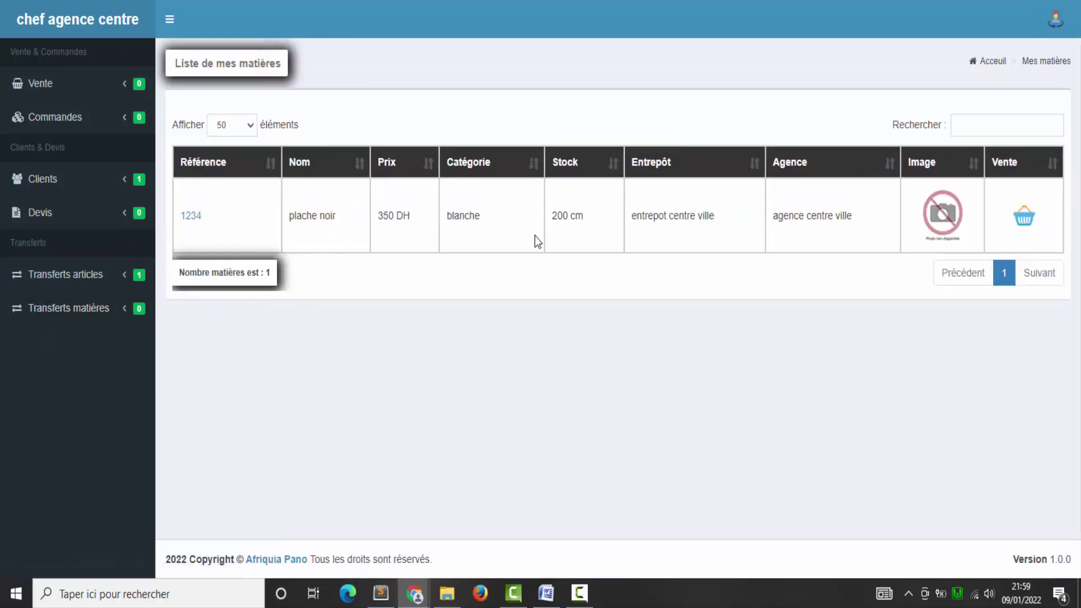
double_click(303, 214)
left_click_drag(590, 217, 554, 215)
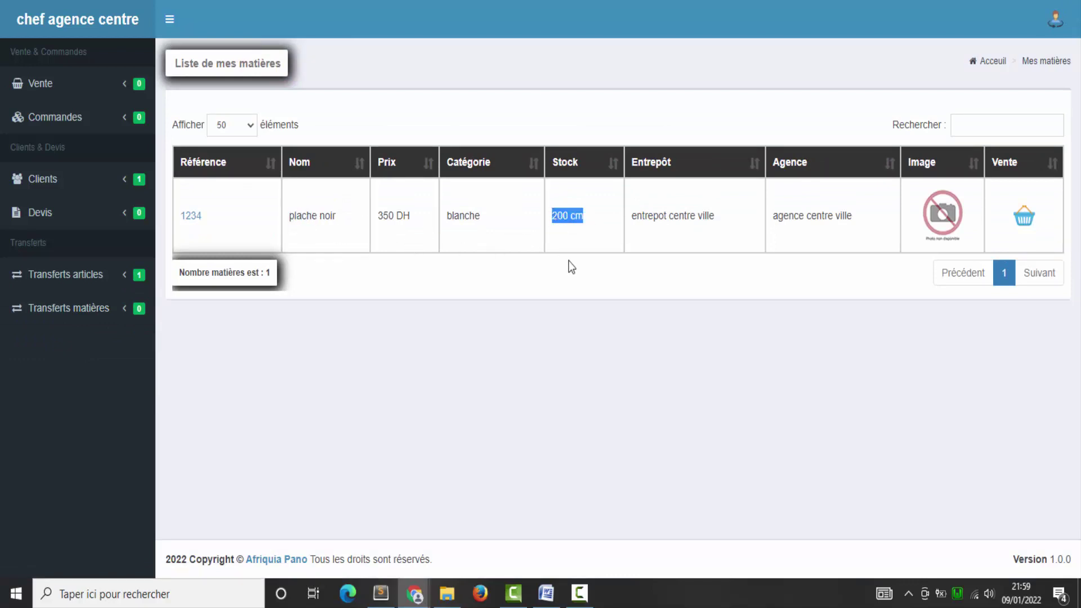
left_click_drag(637, 214, 665, 214)
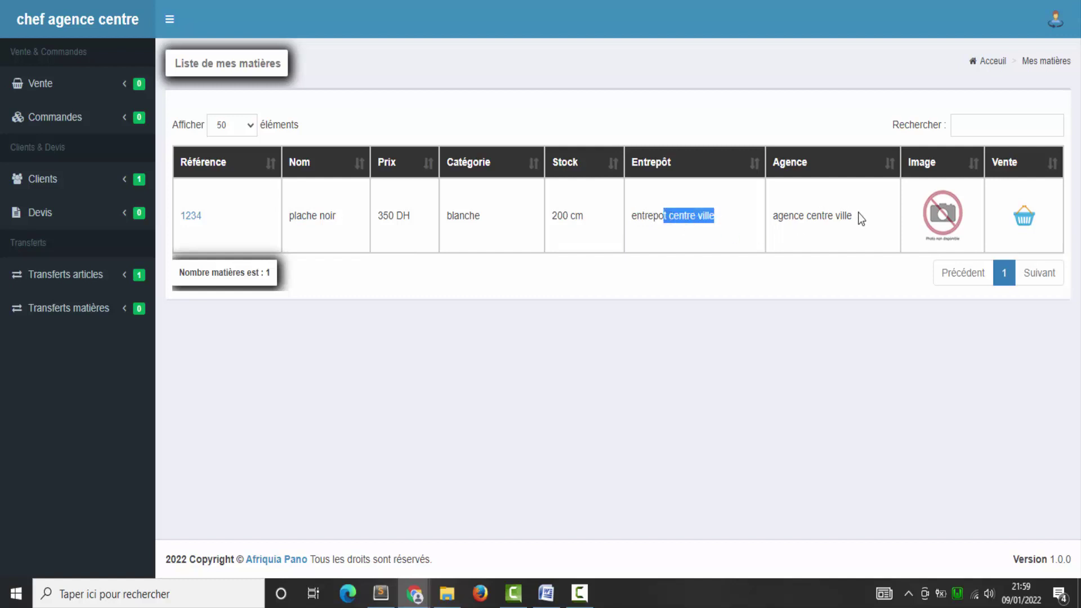
left_click_drag(861, 219, 783, 217)
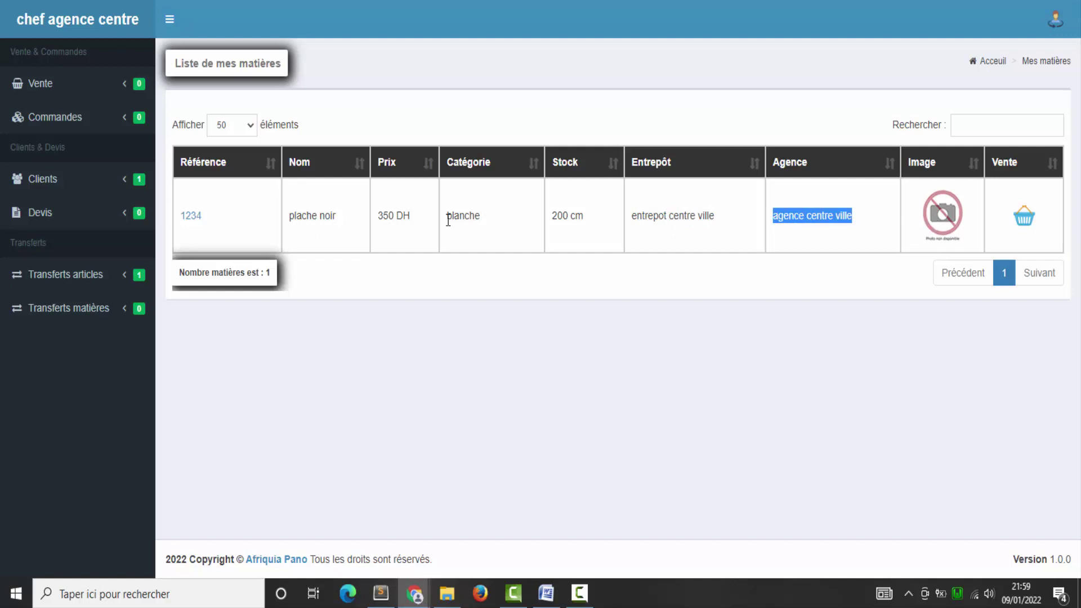
Reopen Créer une commande via Vente > Liste clients, then switch to the admin window
left_click(55, 84)
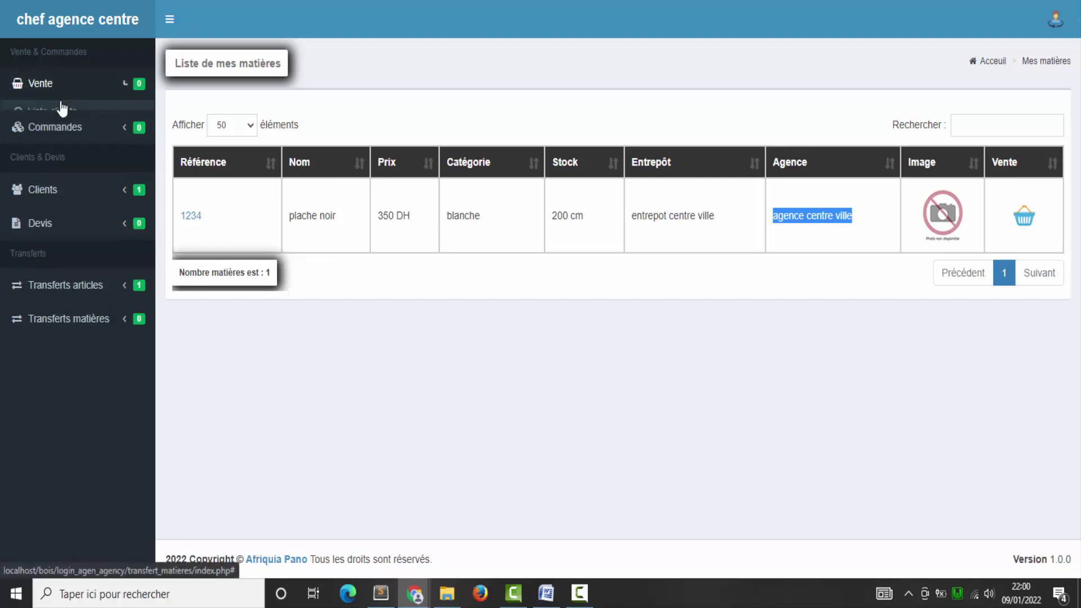
left_click(50, 112)
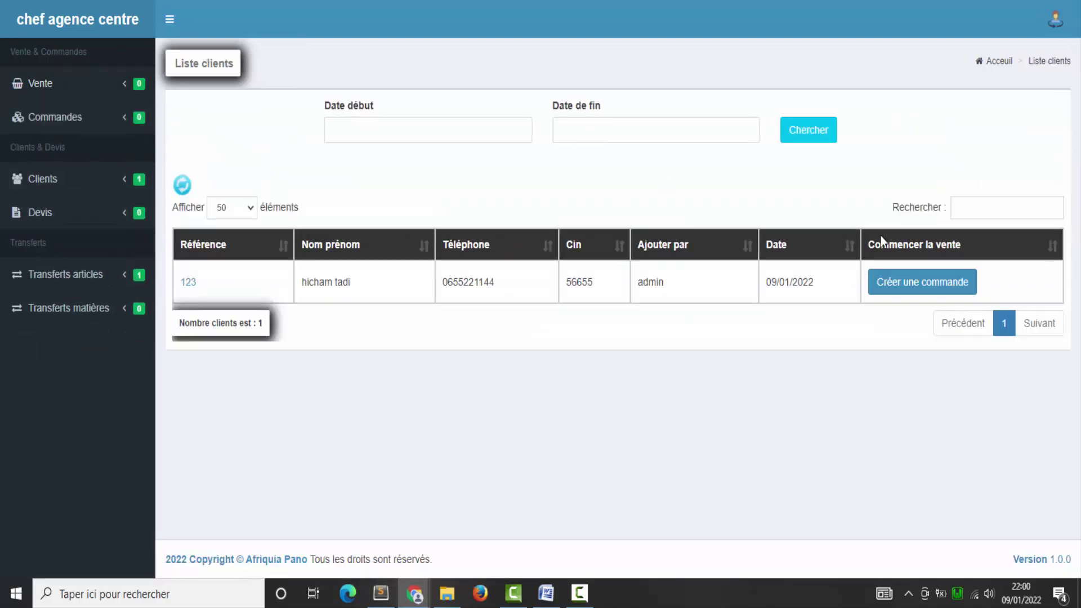
left_click(924, 289)
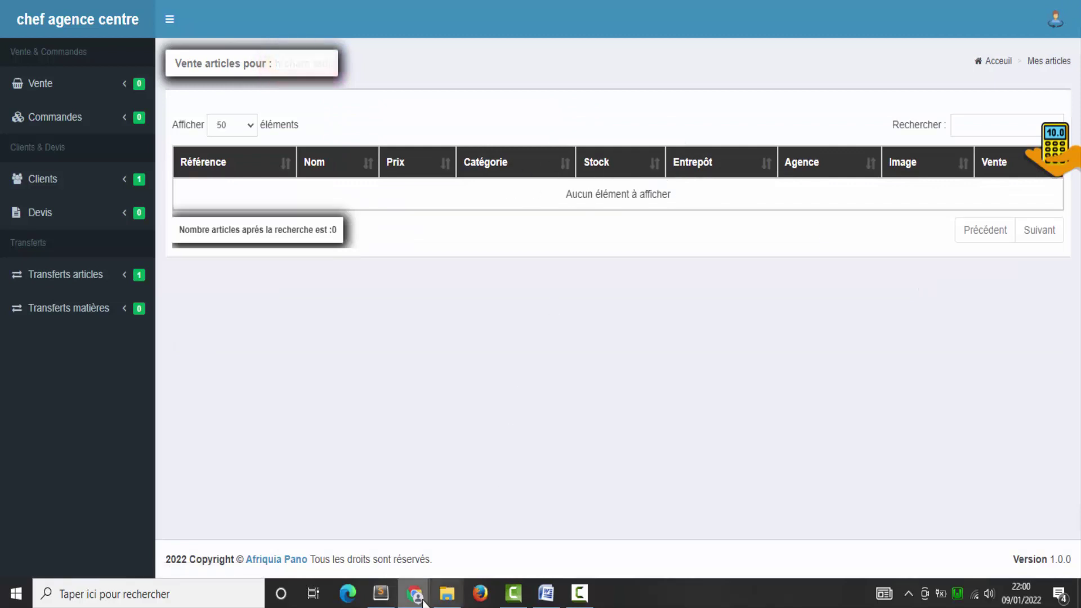
mouse_move(414, 593)
left_click(286, 511)
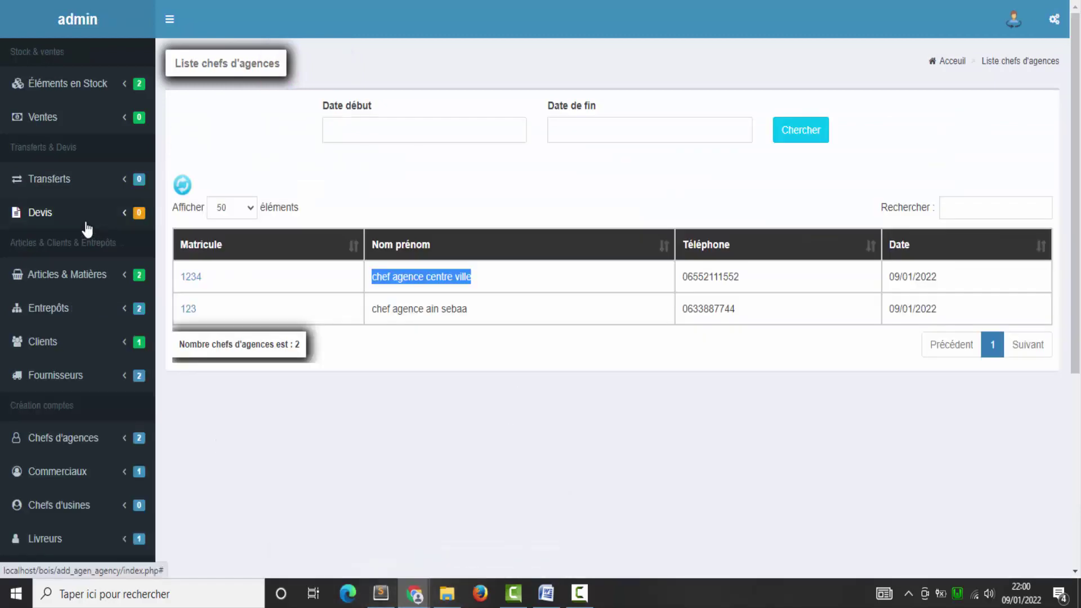
Open the admin Articles & Matières list with plache noir and the porte blanche article
left_click(65, 179)
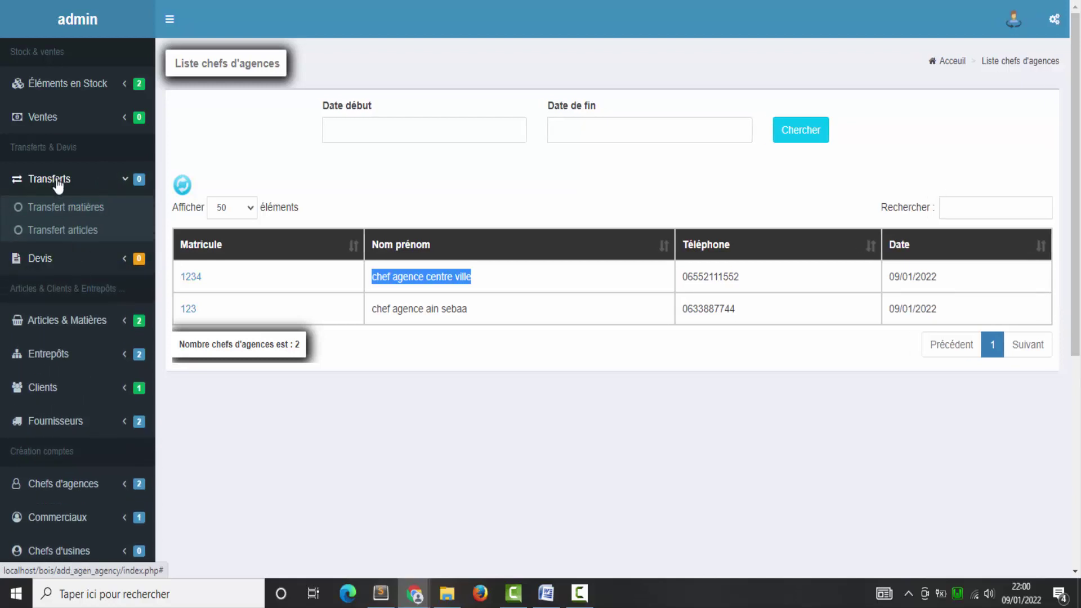
left_click(85, 179)
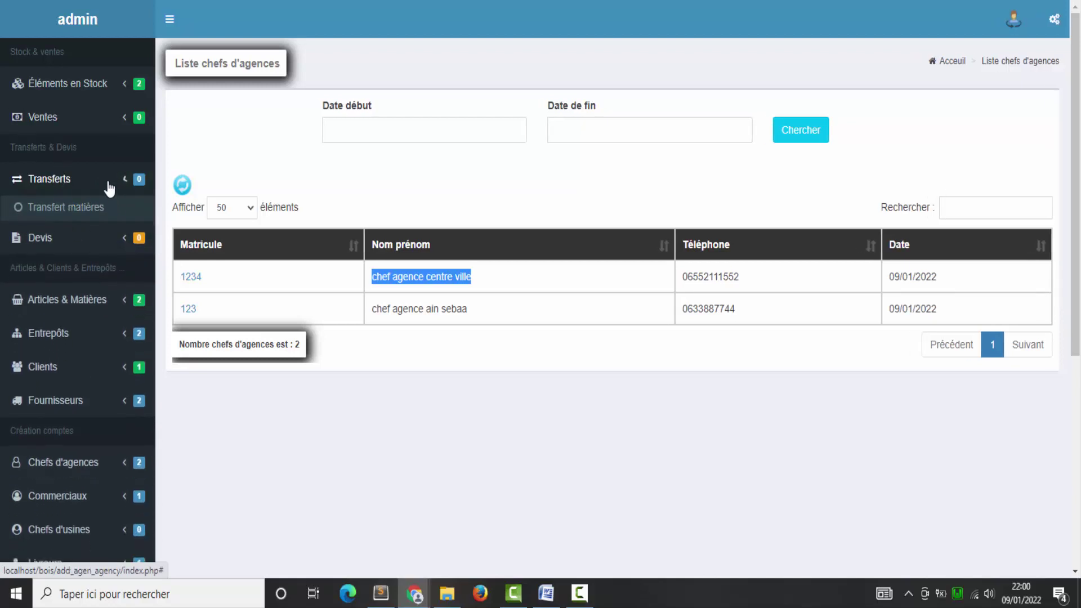
left_click(76, 280)
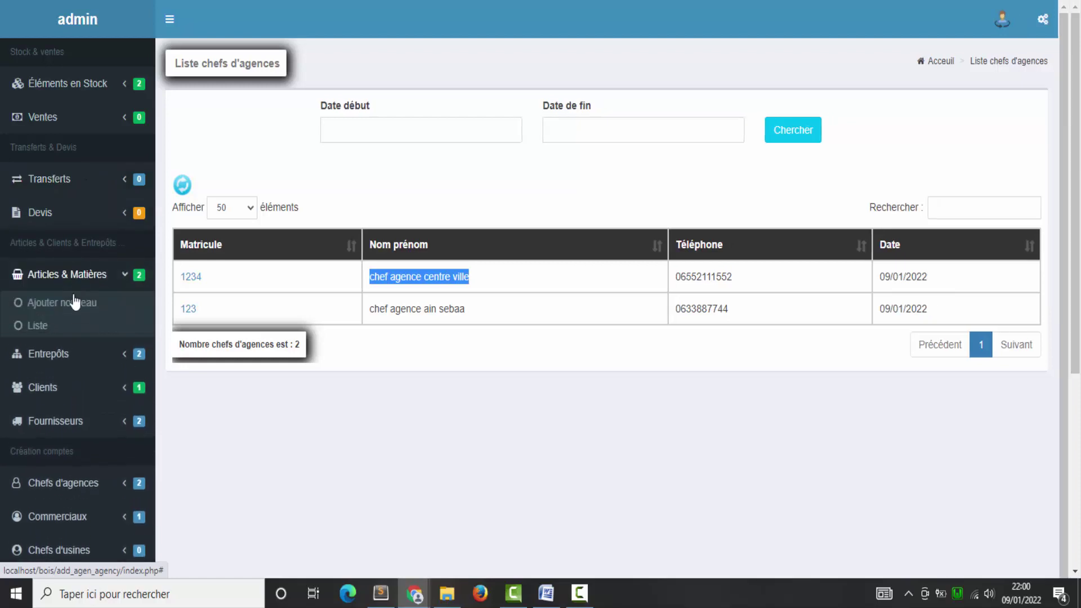
left_click(49, 332)
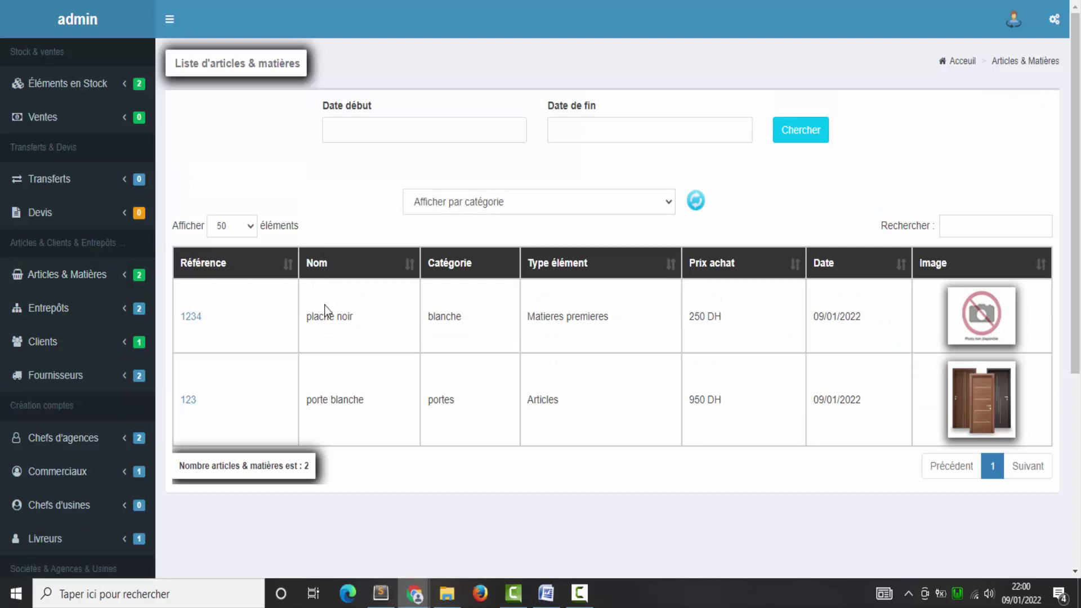
double_click(550, 400)
left_click(453, 401)
Transfer 30 units of article 123 porte blanche into the entrepot centre ville warehouse
left_click(188, 401)
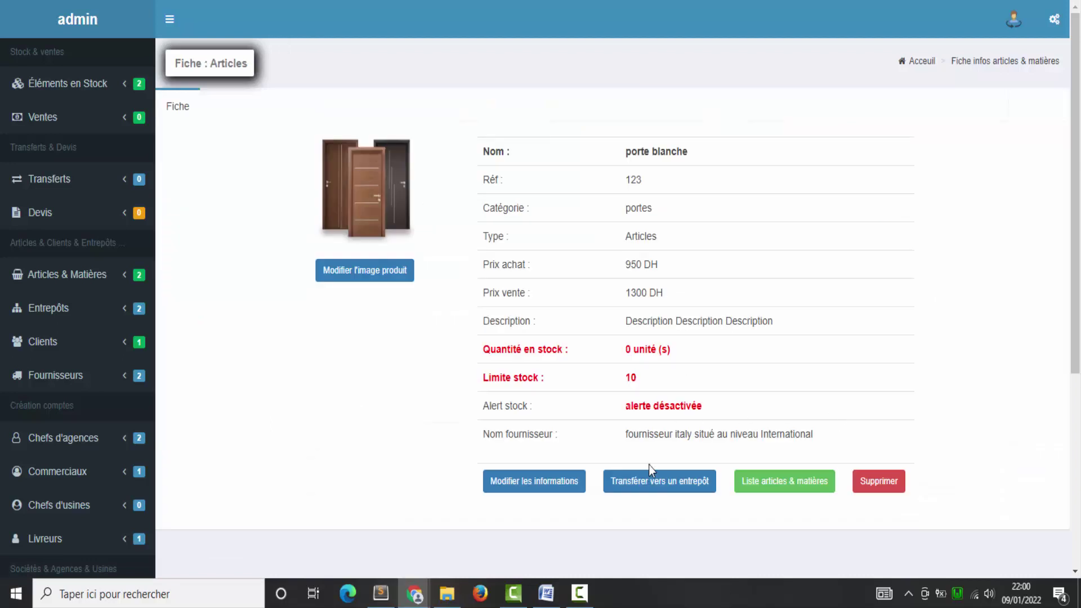
left_click(651, 485)
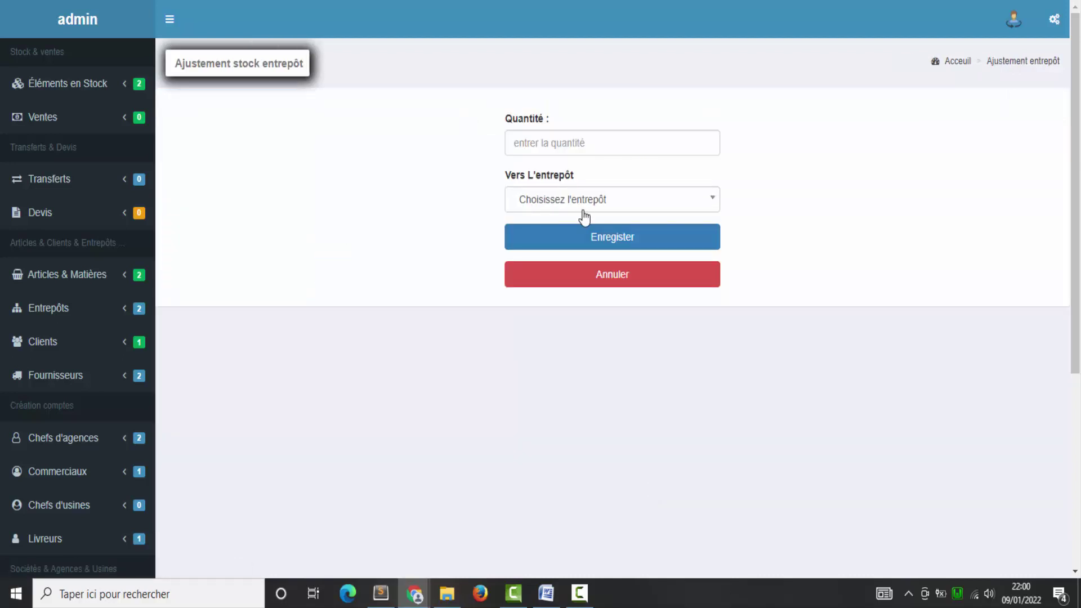
left_click(582, 208)
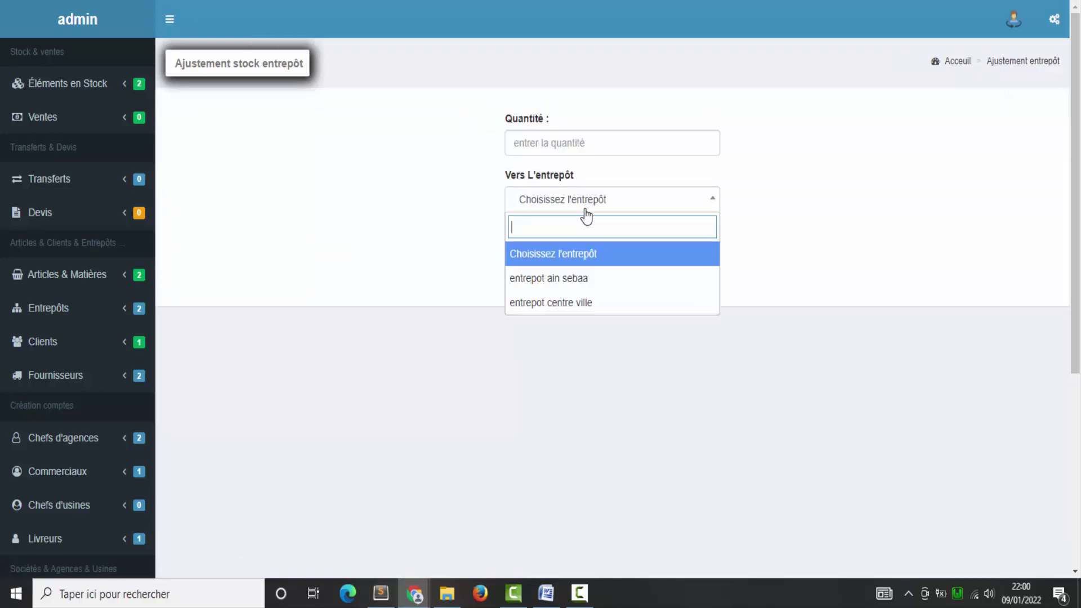
left_click(568, 304)
left_click(558, 142)
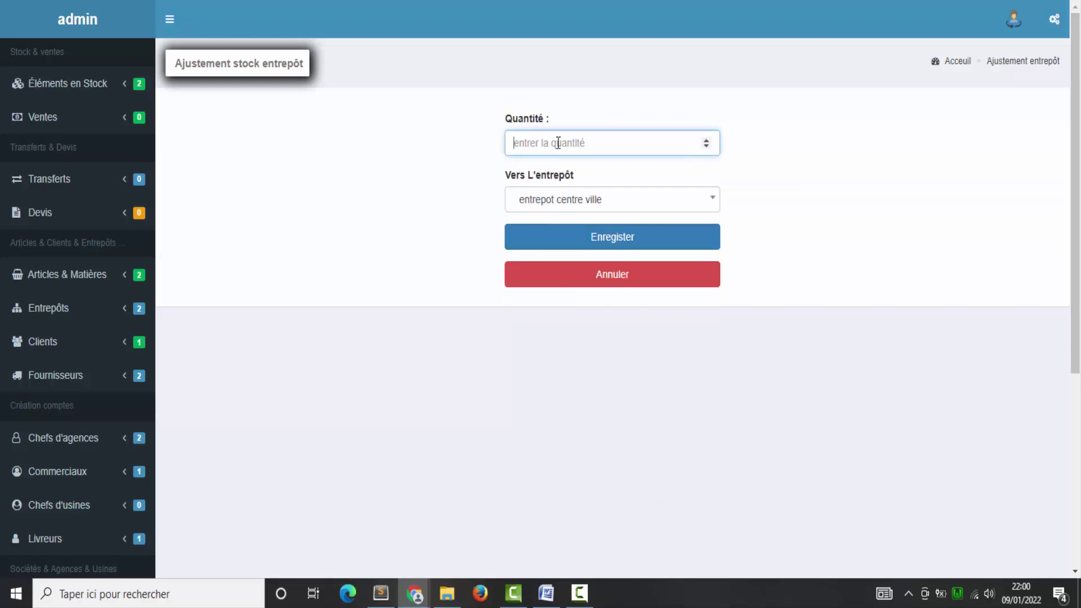
type("30")
left_click(589, 241)
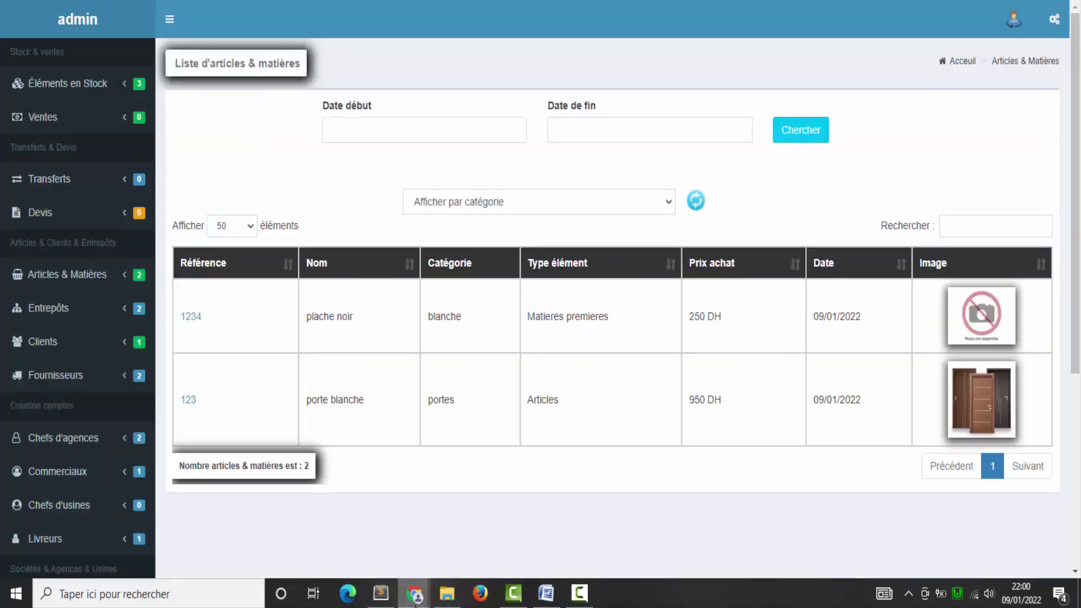
mouse_move(414, 593)
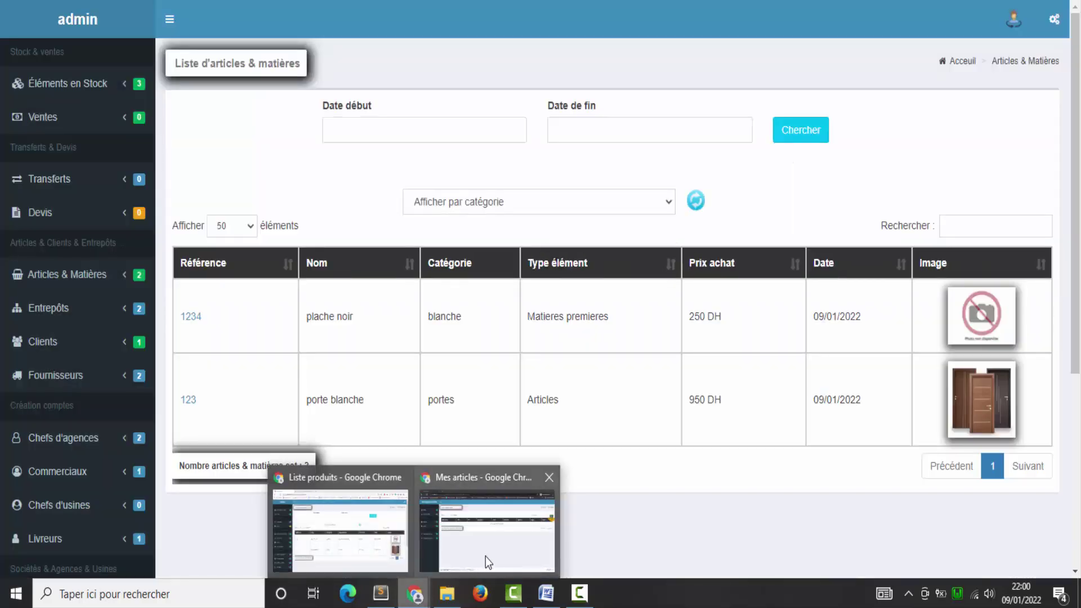
left_click(488, 559)
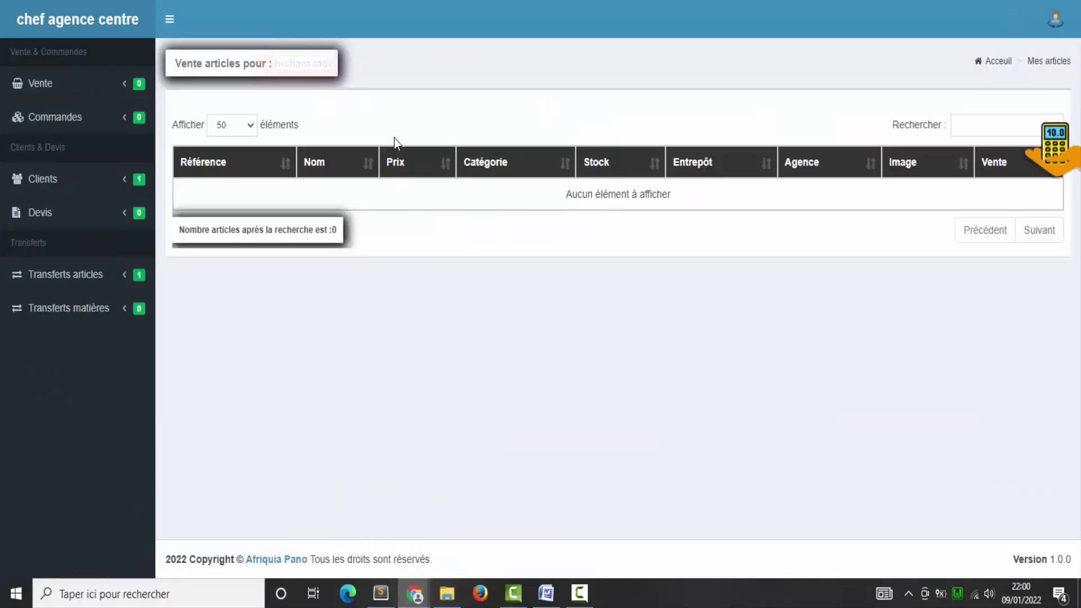
Confirm the agency now shows 30 units in entrepot centre ville, then return to the admin article list
key("F5")
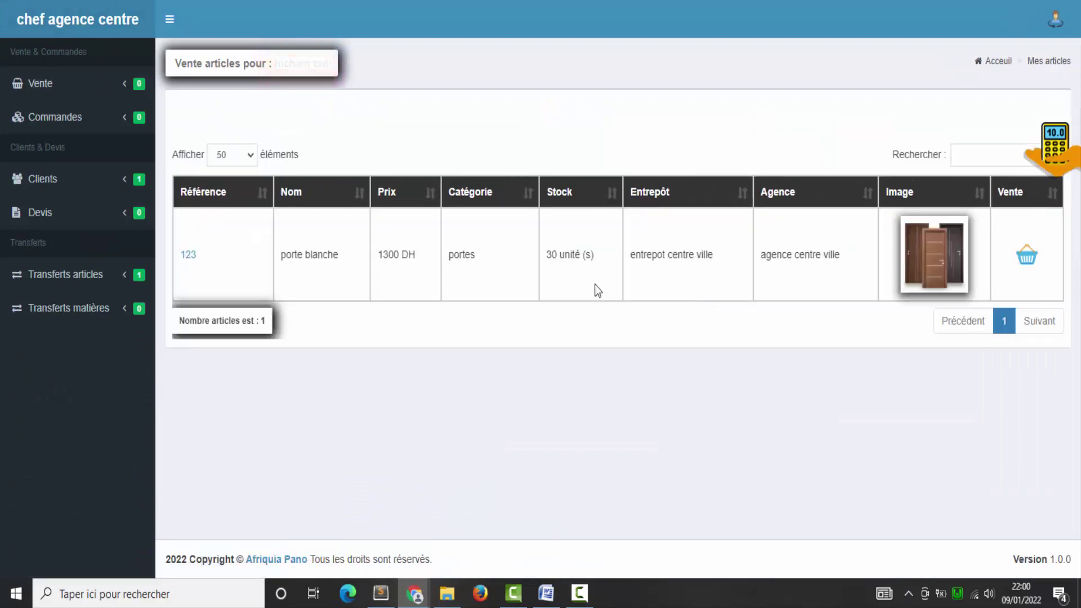
left_click_drag(546, 255, 598, 260)
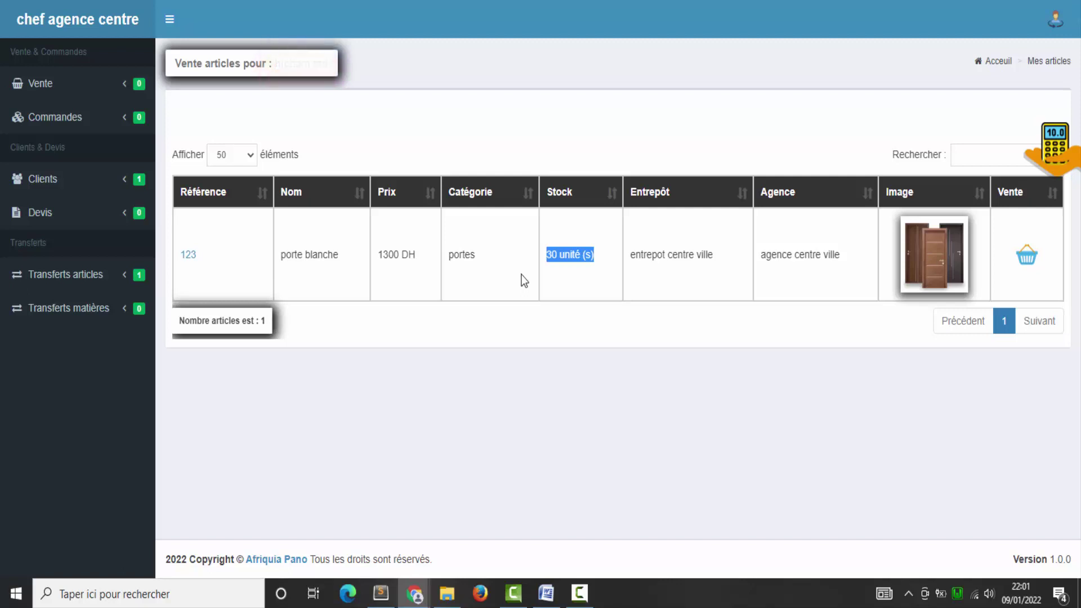
key("F10")
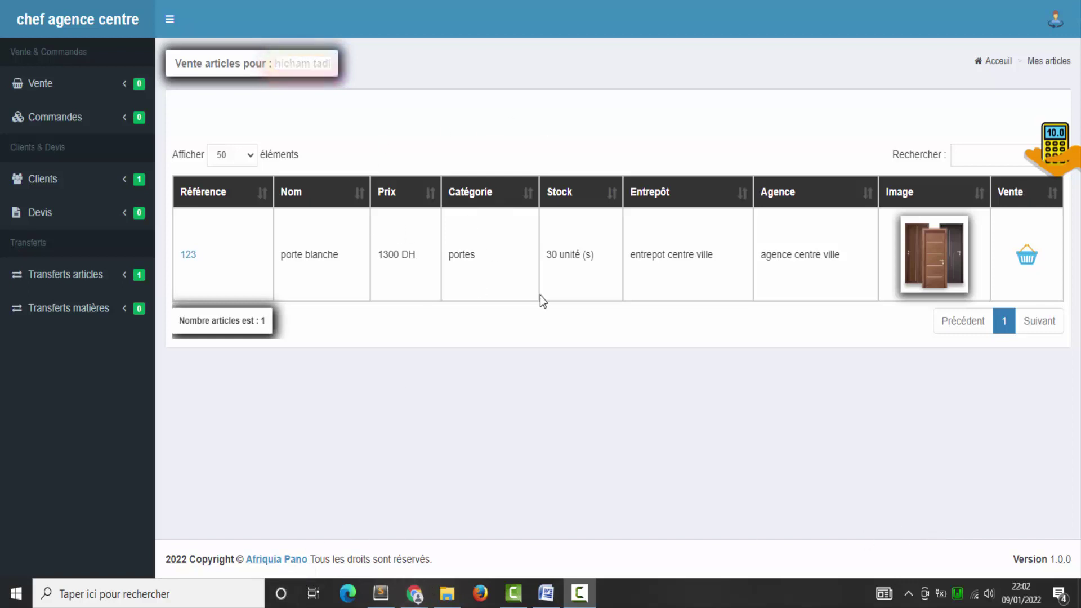
triple_click(664, 256)
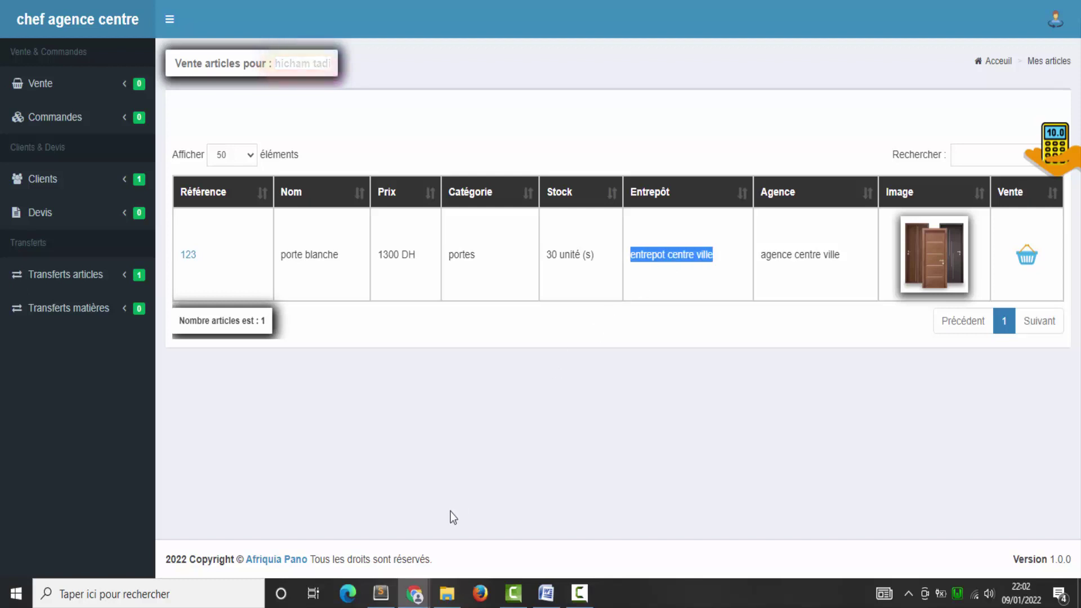
mouse_move(414, 593)
left_click(338, 557)
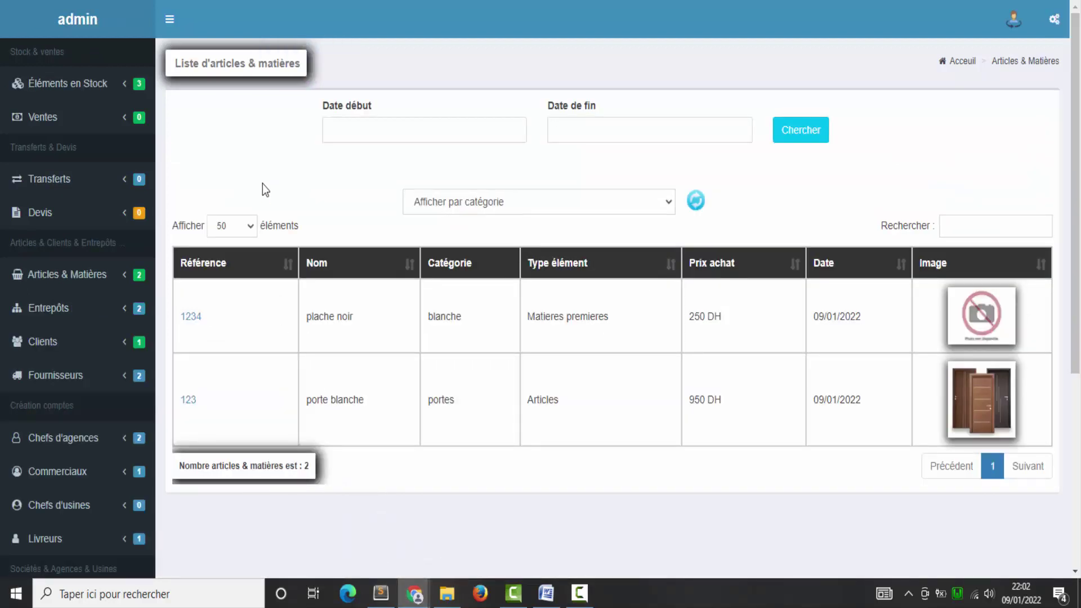
From Fournisseurs > Créer commande, start a new order for fapec sarl
left_click(56, 375)
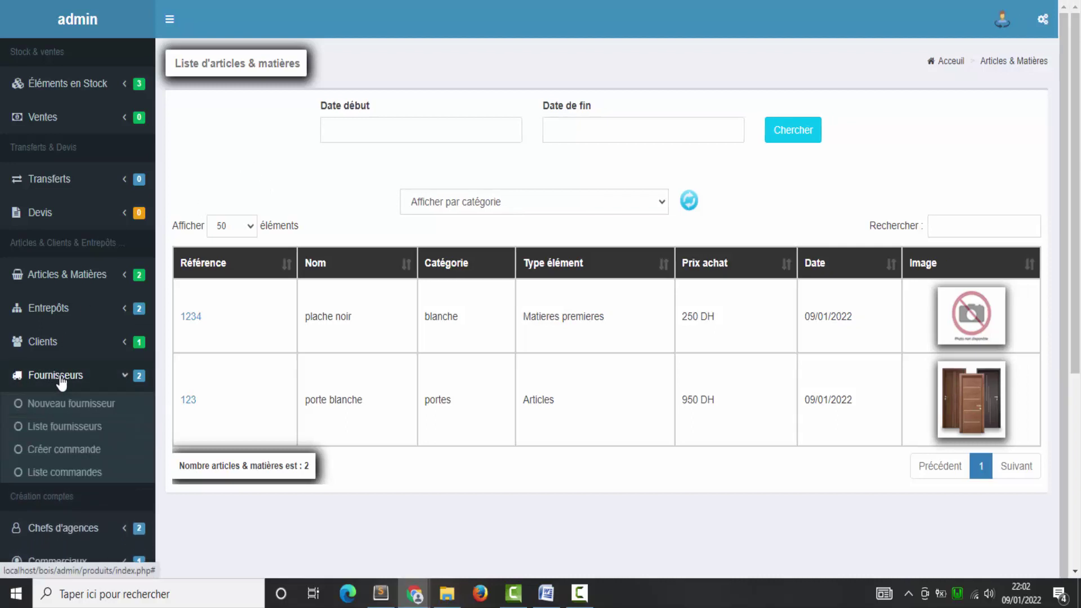
left_click(61, 454)
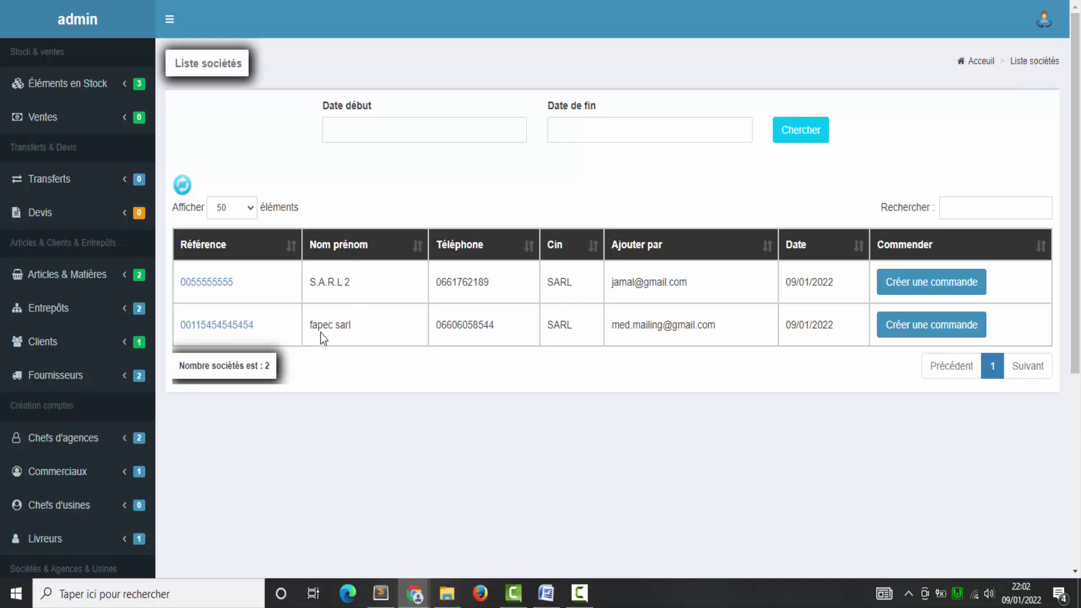
left_click_drag(309, 326, 364, 329)
left_click(363, 328)
left_click(921, 326)
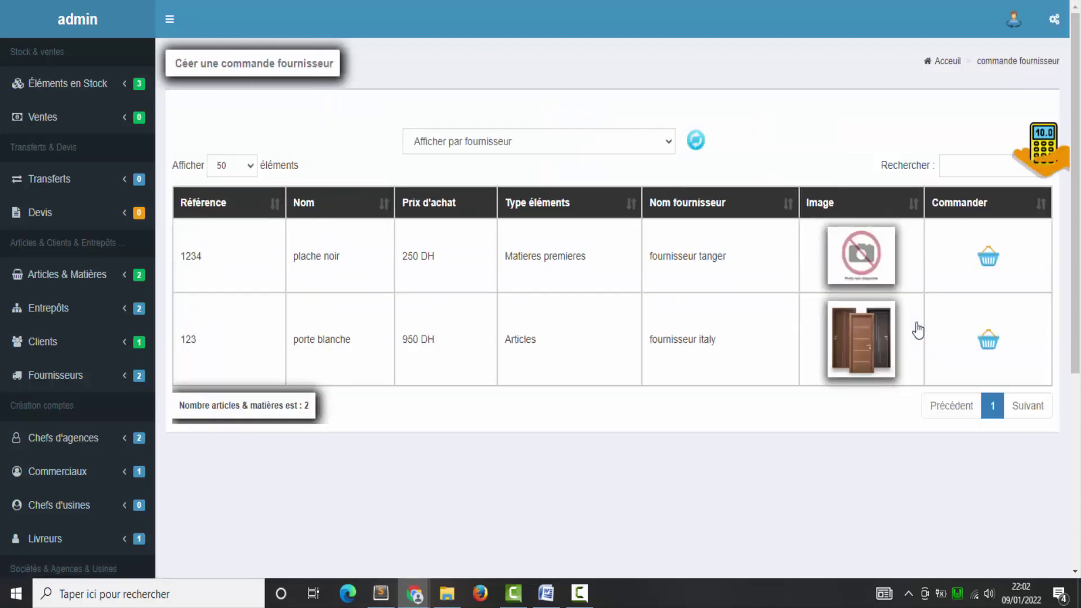
triple_click(573, 256)
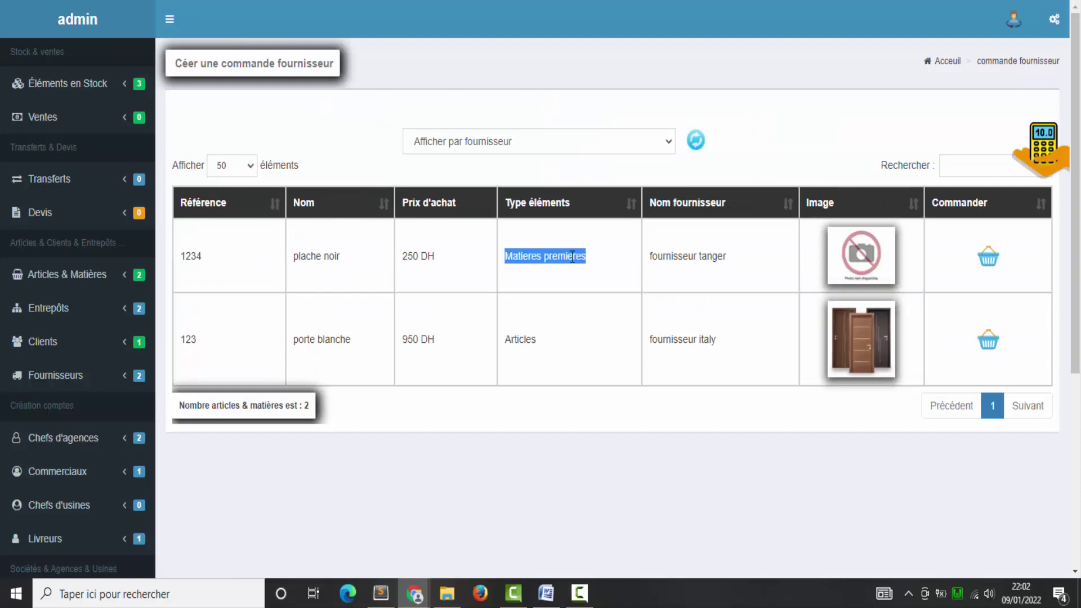
double_click(525, 340)
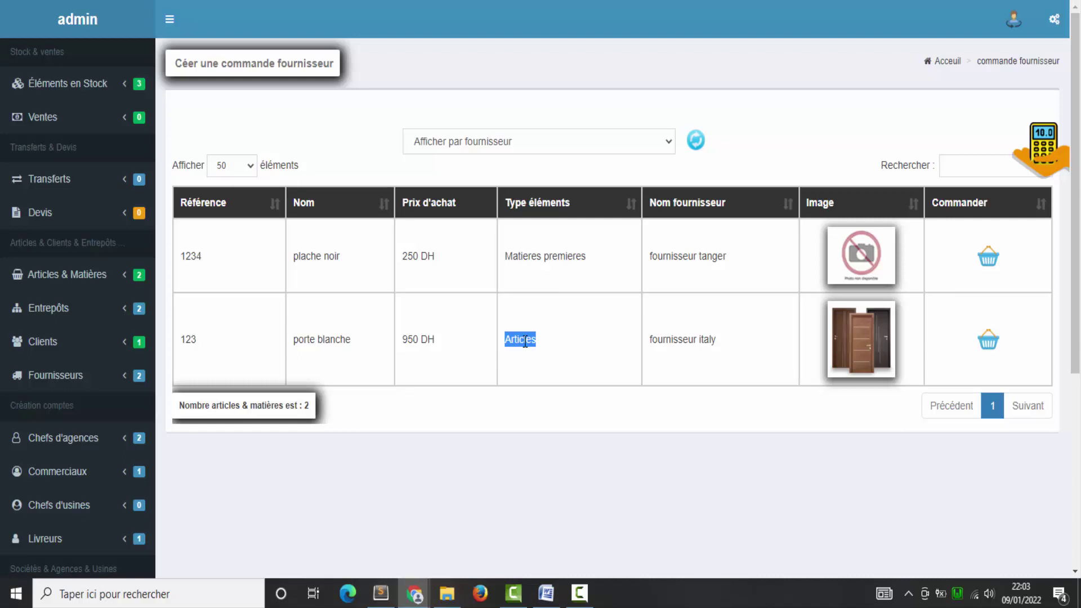
left_click(499, 138)
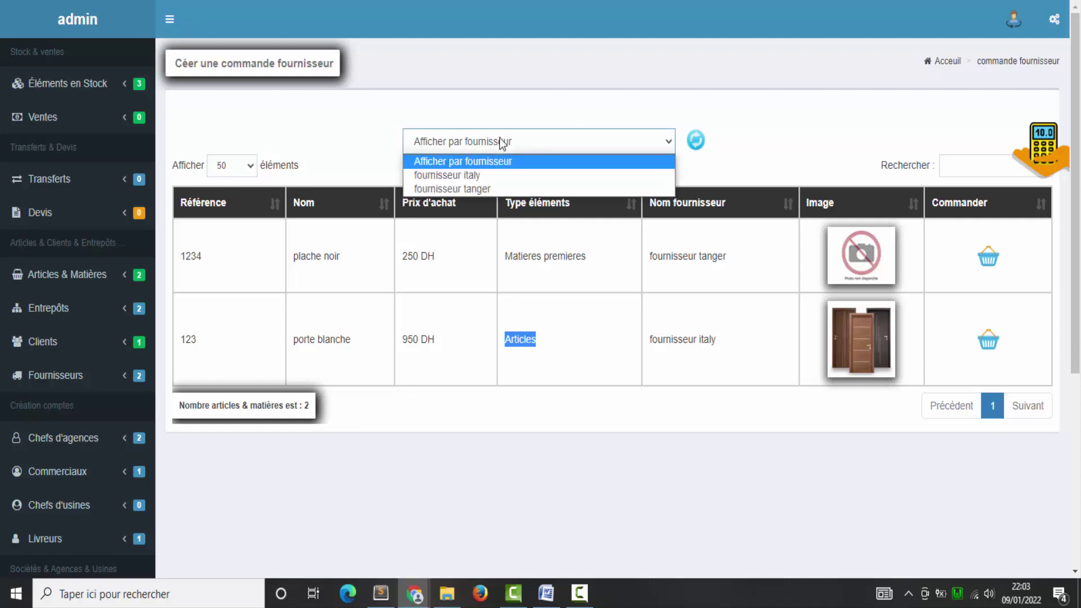
left_click(485, 178)
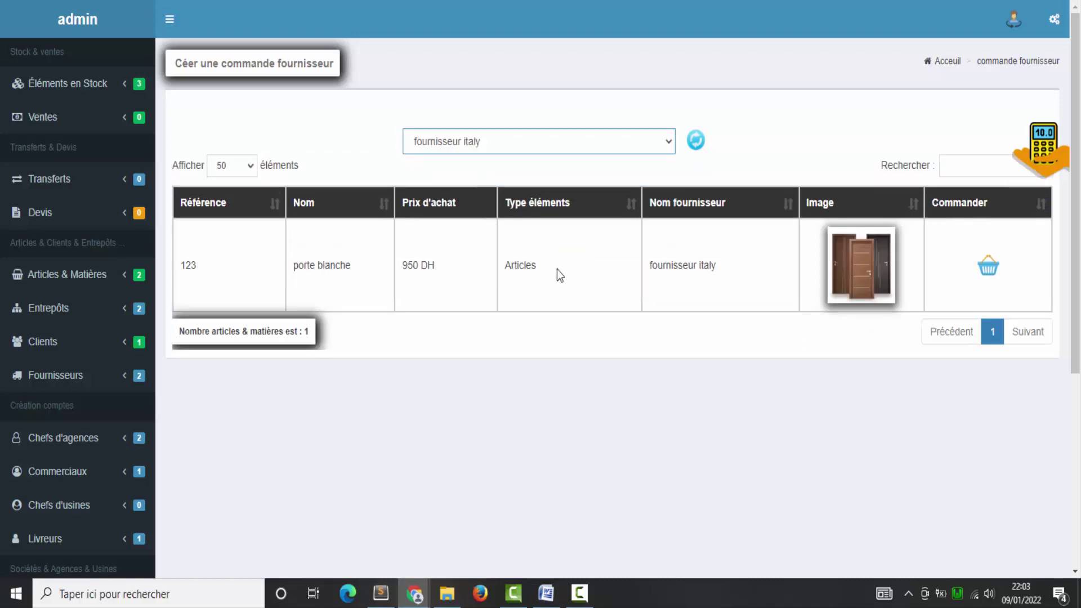
double_click(534, 265)
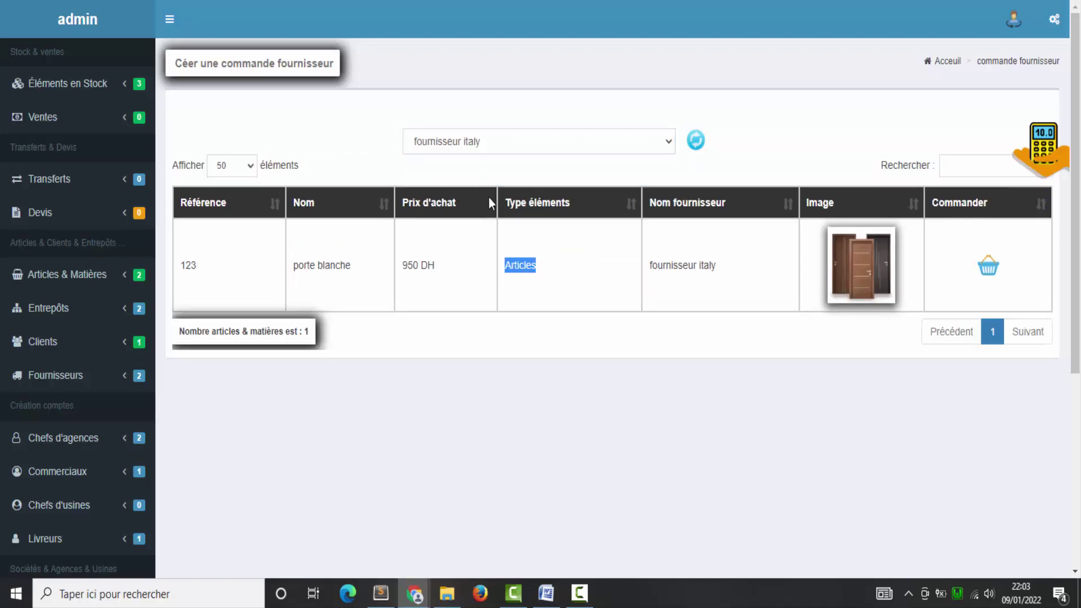
left_click(490, 143)
left_click(496, 189)
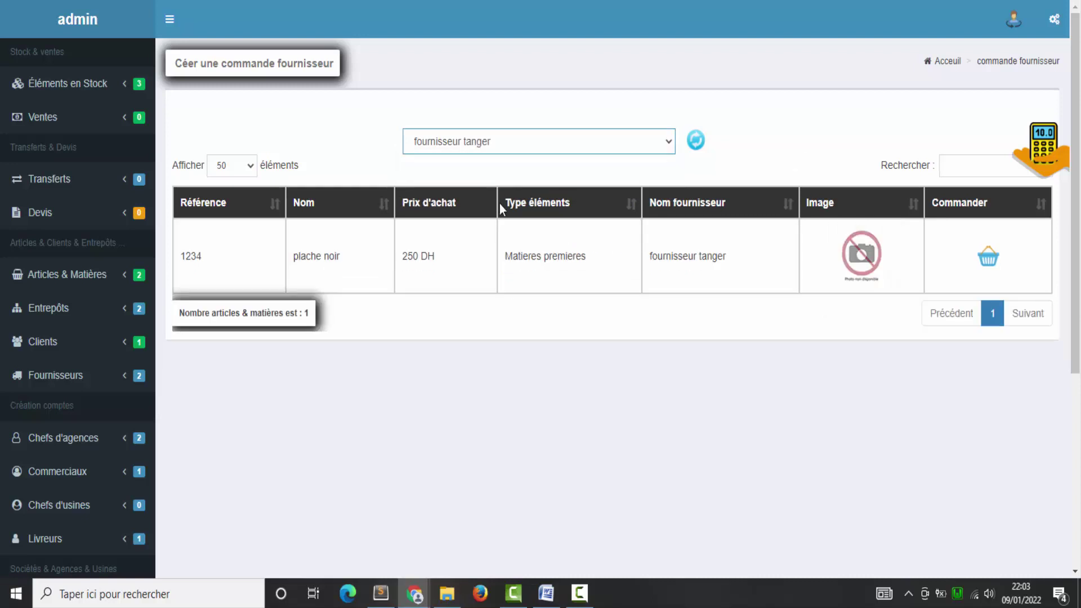
left_click_drag(588, 260, 499, 255)
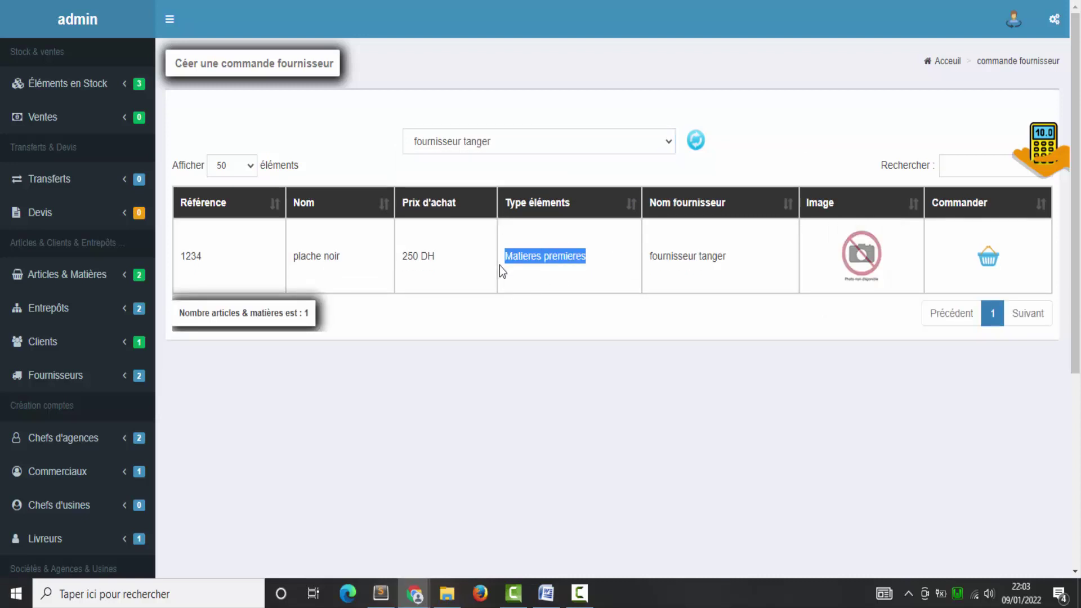
left_click(541, 150)
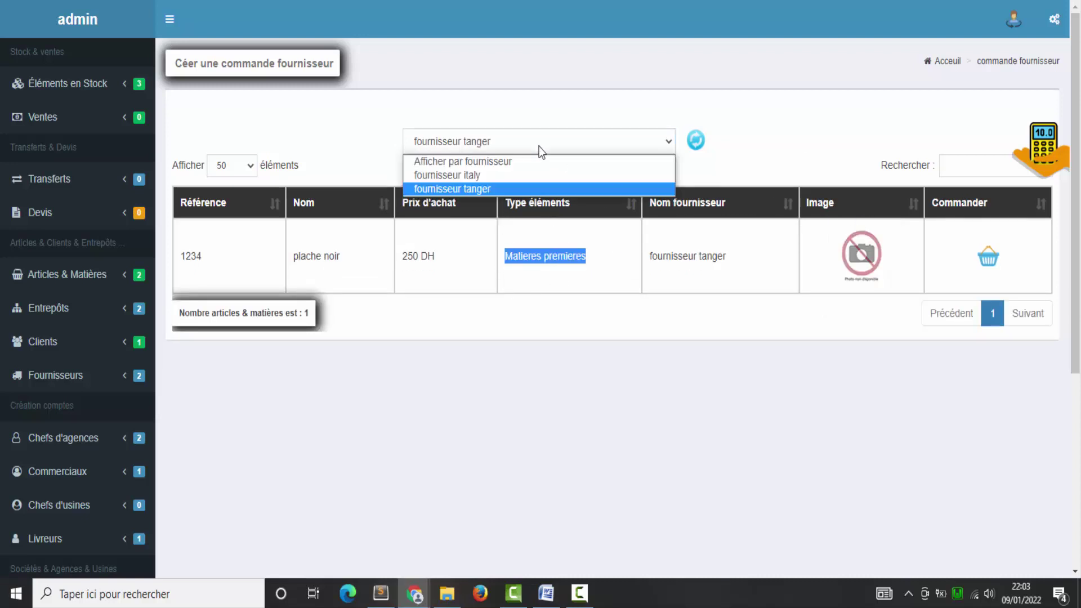
left_click(522, 159)
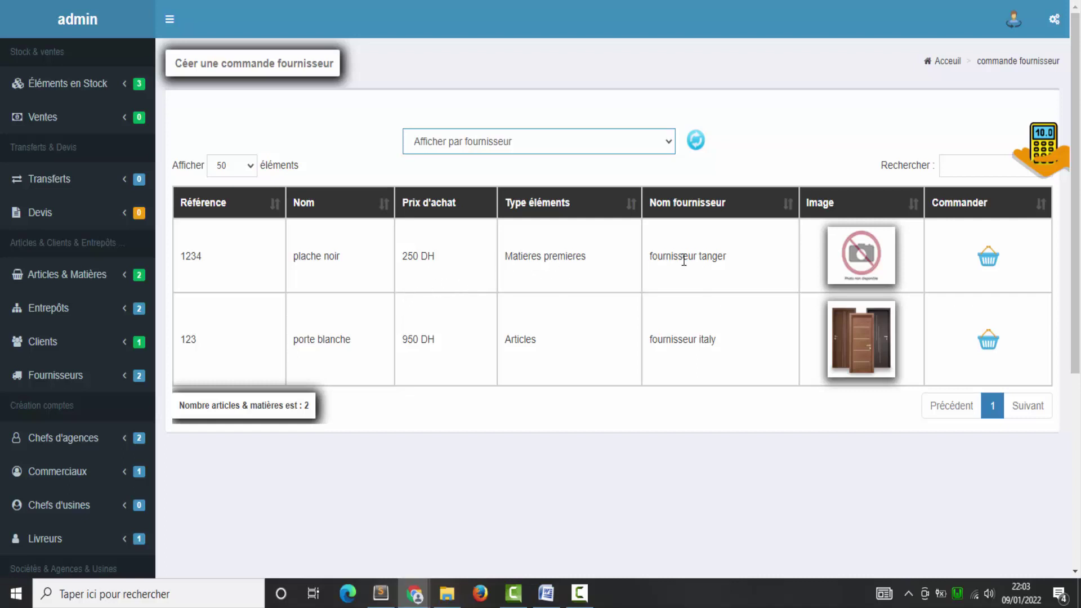
Order 150 plache noir from fournisseur tanger at 250 DH, a 37500 DH line
left_click(984, 258)
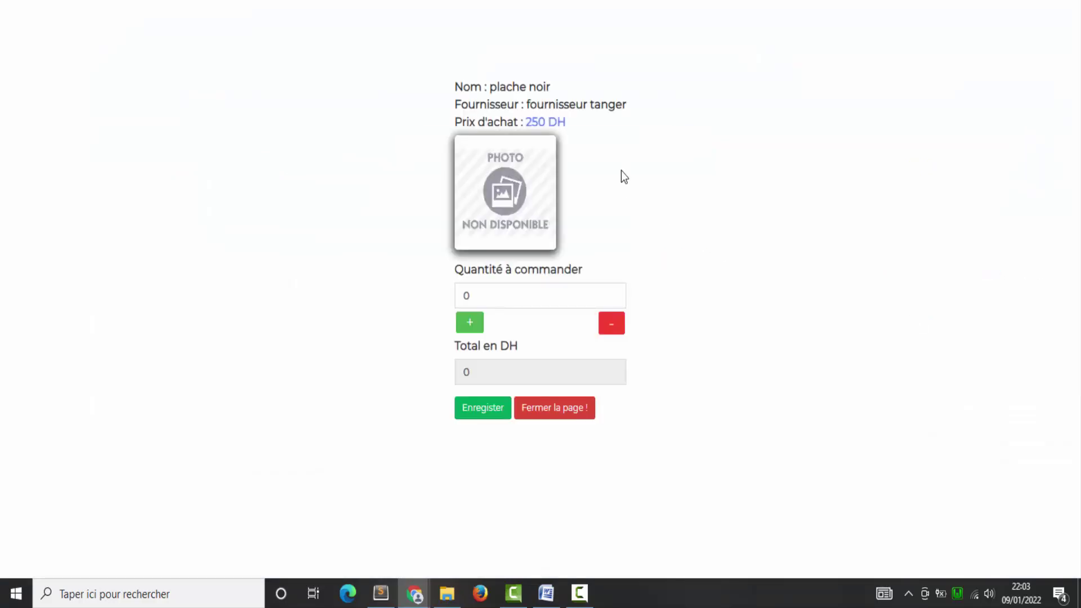
left_click_drag(551, 87, 493, 86)
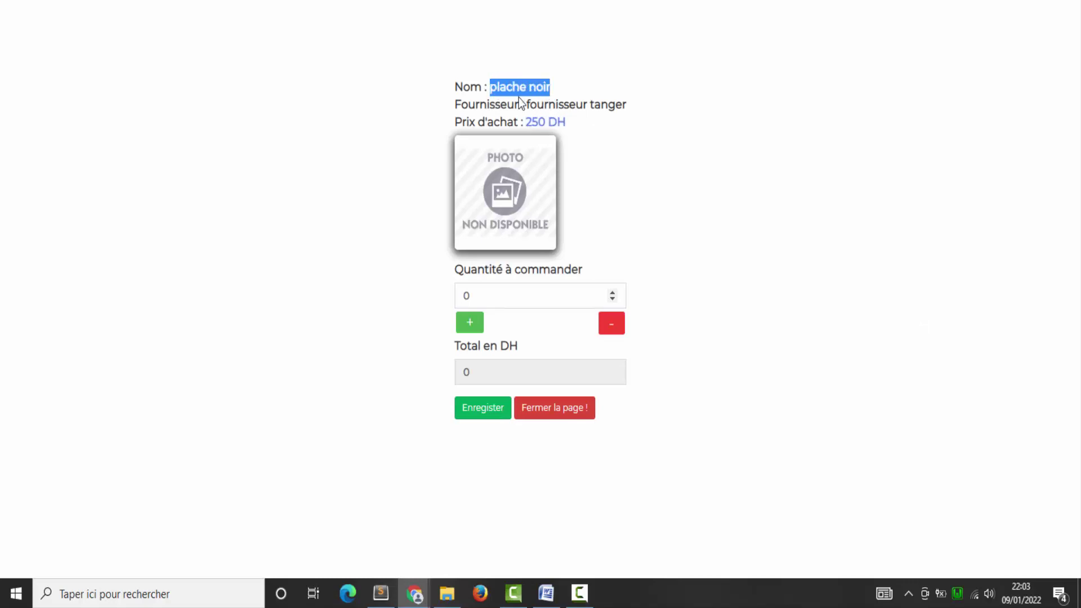
left_click_drag(627, 106, 544, 103)
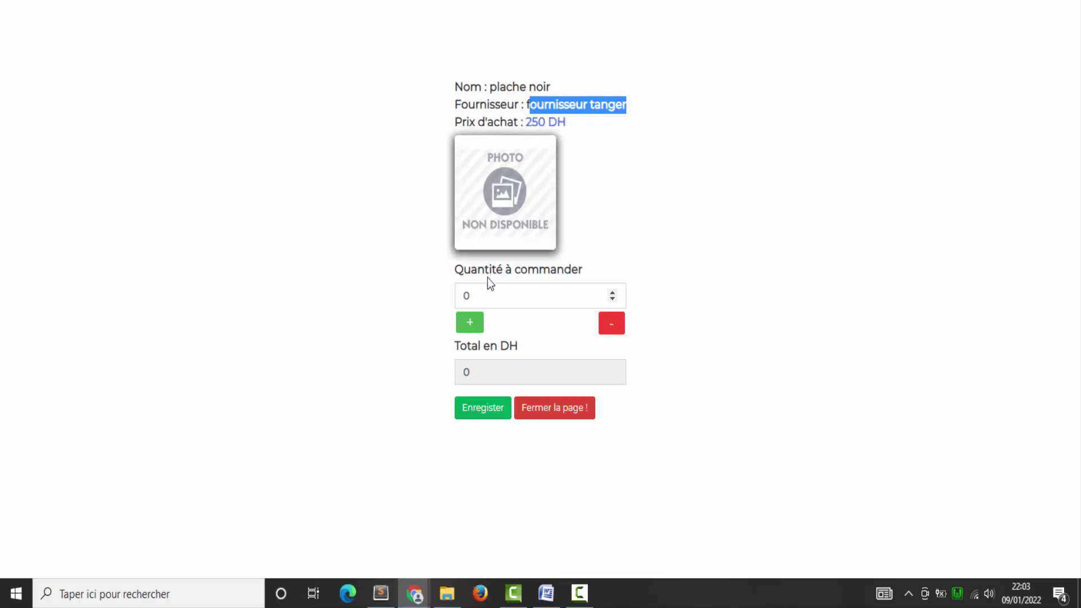
left_click(463, 294)
type("150")
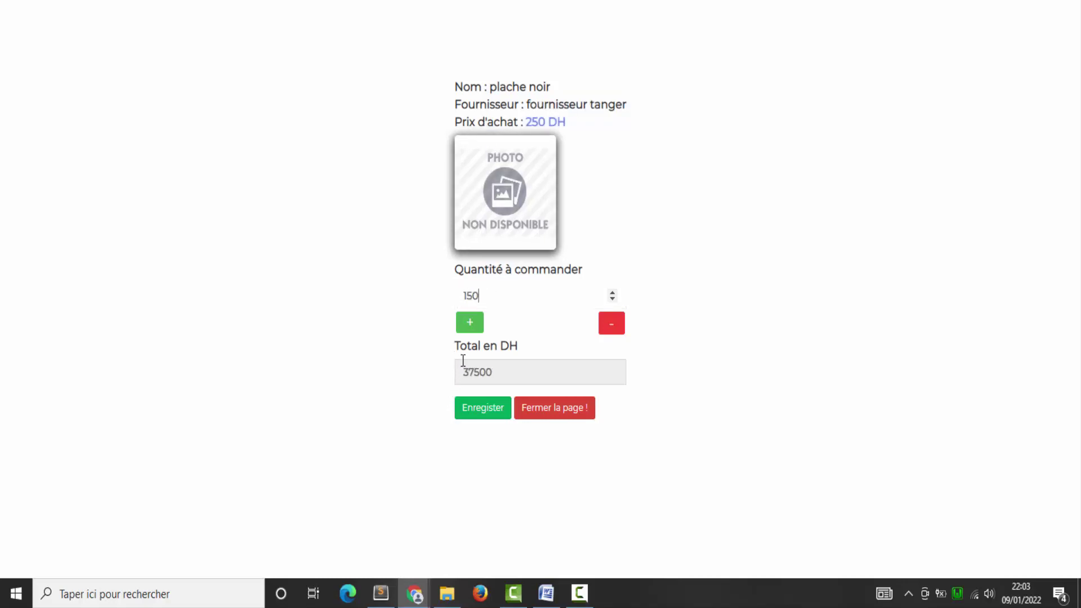
mouse_move(466, 380)
left_mouse_down()
mouse_move(484, 376)
mouse_move(471, 379)
left_mouse_up()
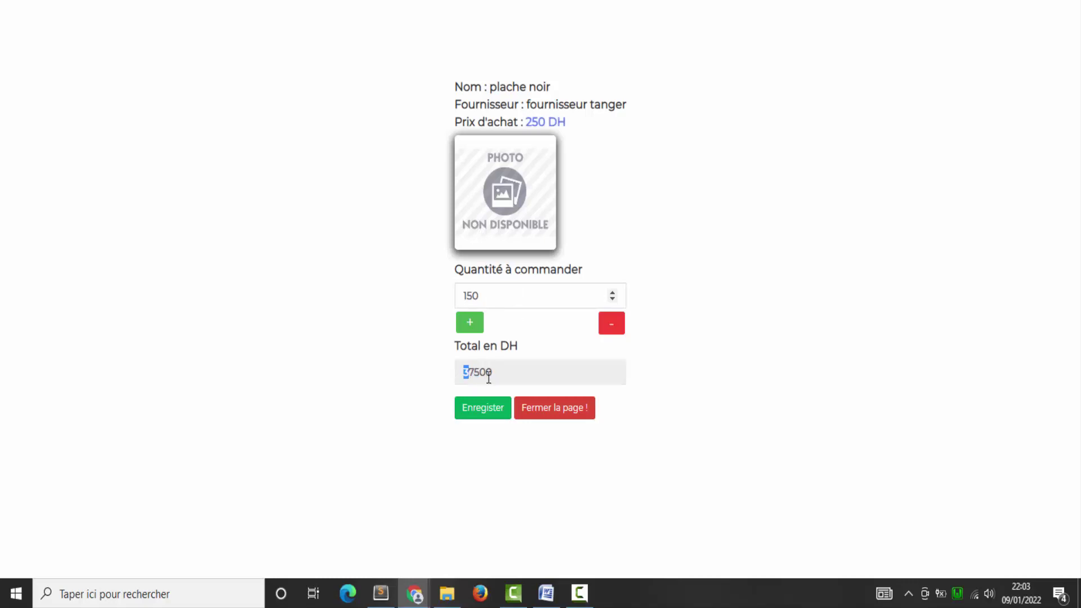
left_click(483, 413)
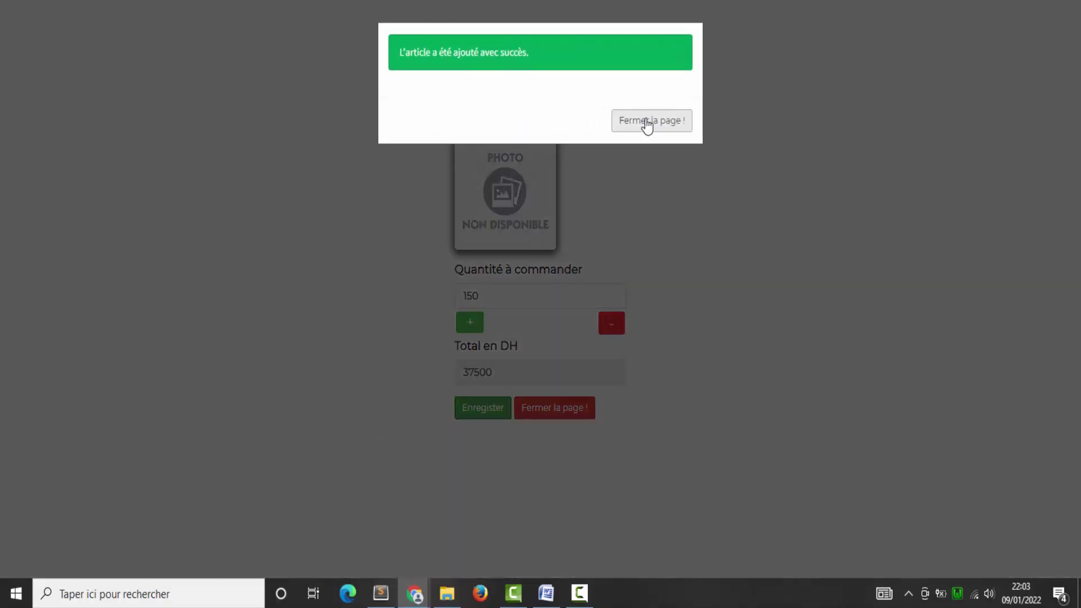
left_click(645, 121)
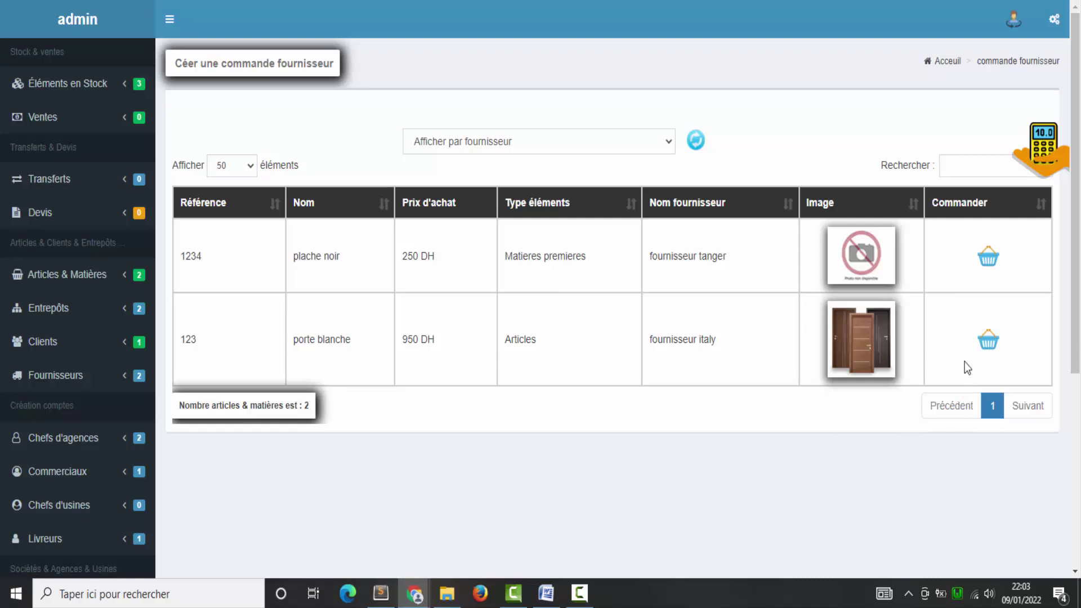
left_click(991, 346)
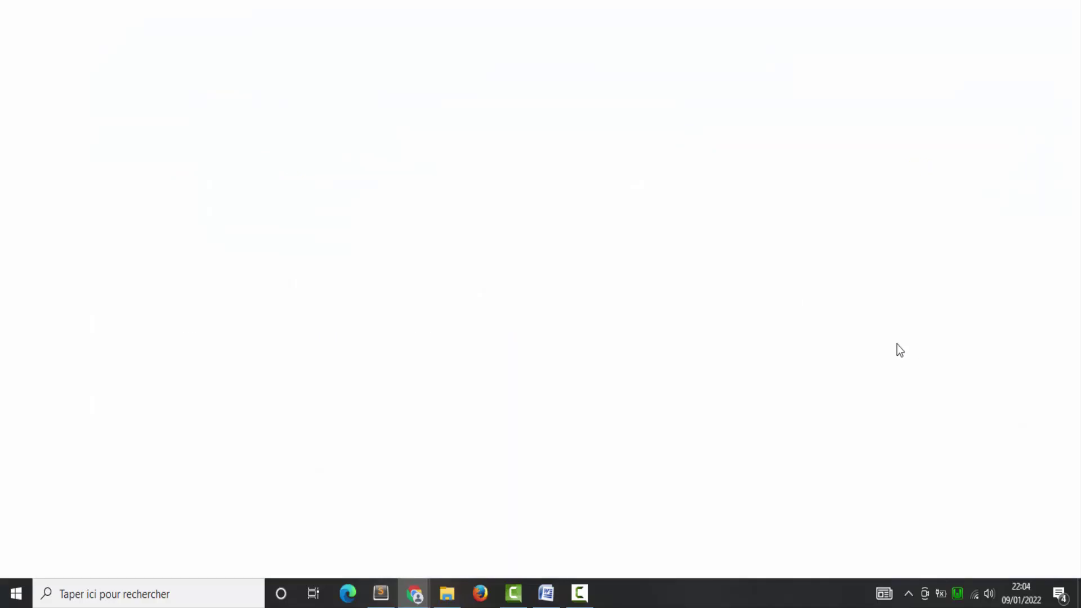
Try ordering 50 porte blanche and dismiss the fournisseur italy supplier-mismatch warning
left_click_drag(485, 296, 438, 294)
type("50")
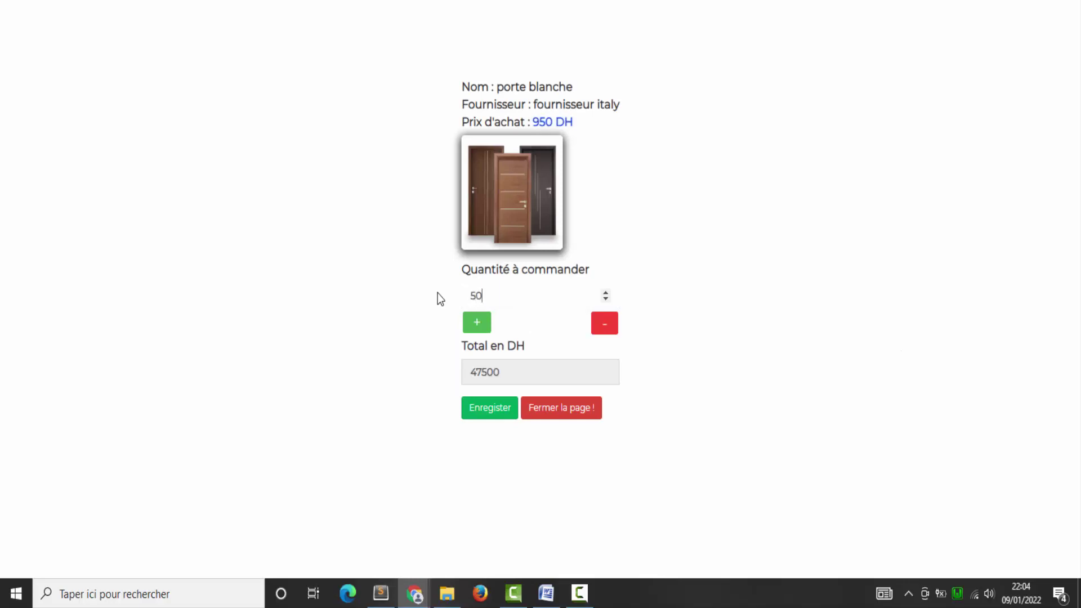
left_click(488, 416)
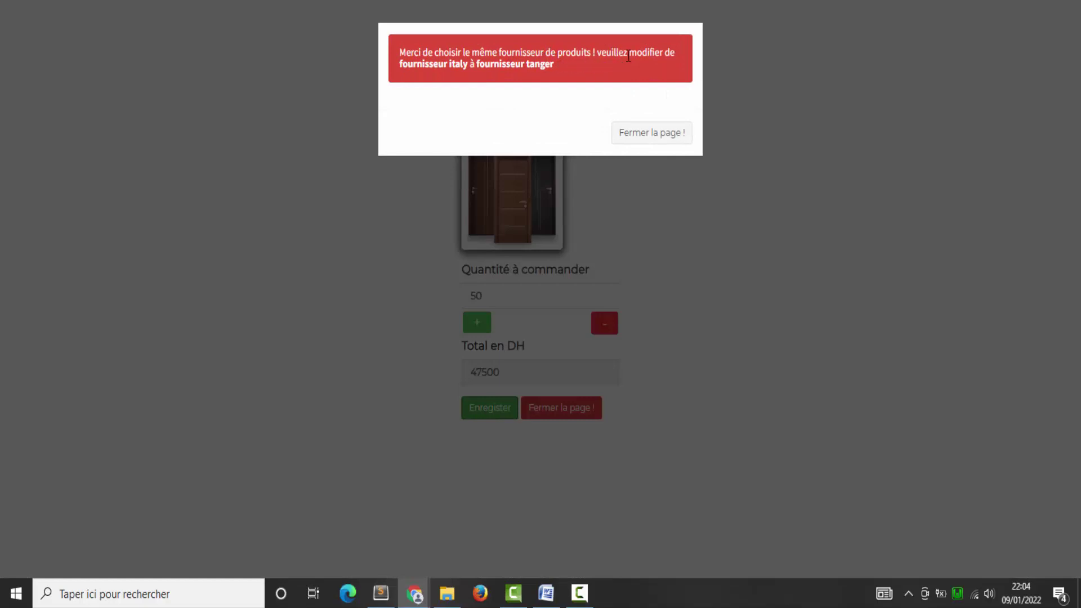
left_click_drag(399, 66, 468, 66)
left_click(502, 65)
left_click(648, 141)
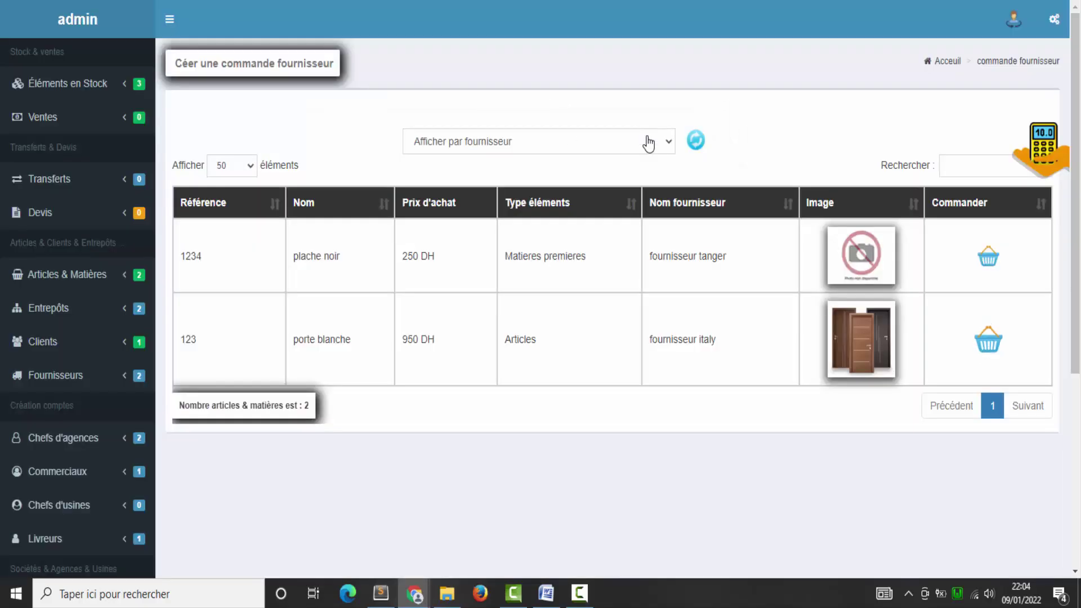
left_click(990, 260)
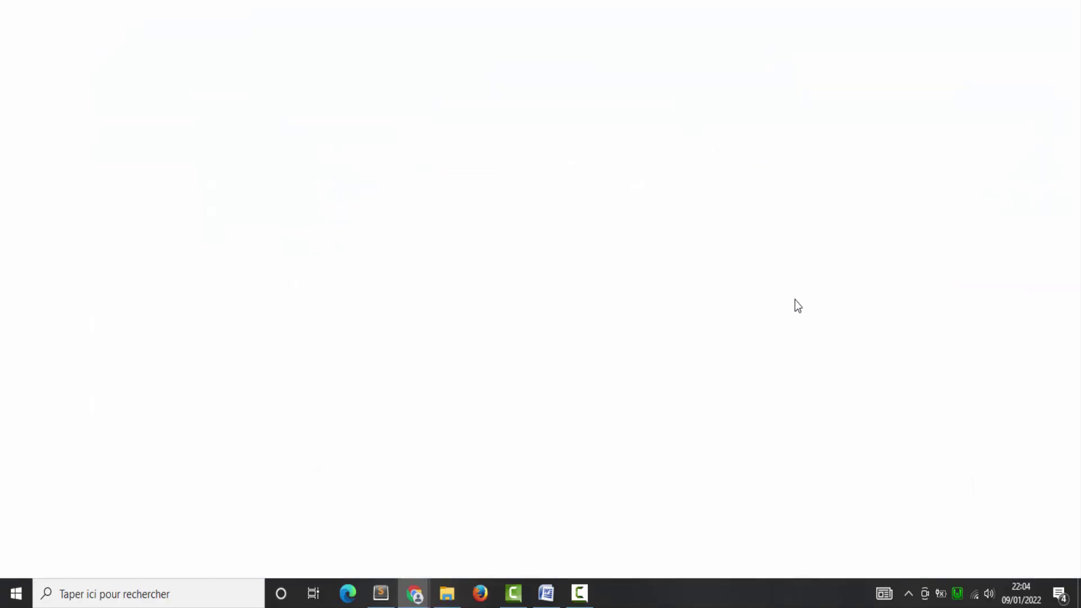
left_click(495, 294)
key("BackSpace")
type("150")
left_click_drag(504, 295, 441, 293)
type("50")
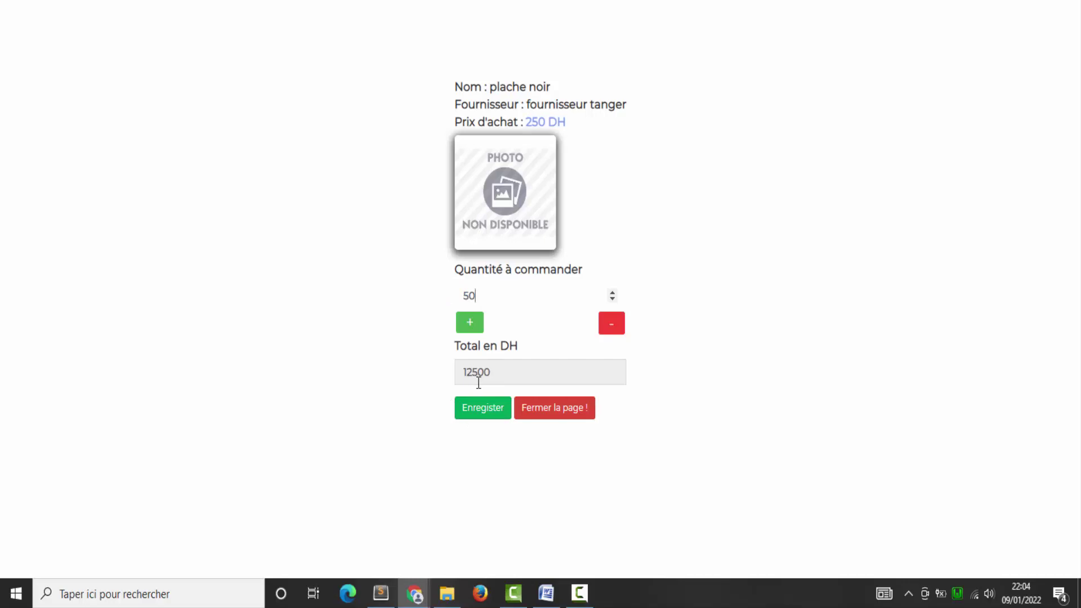
left_click(466, 412)
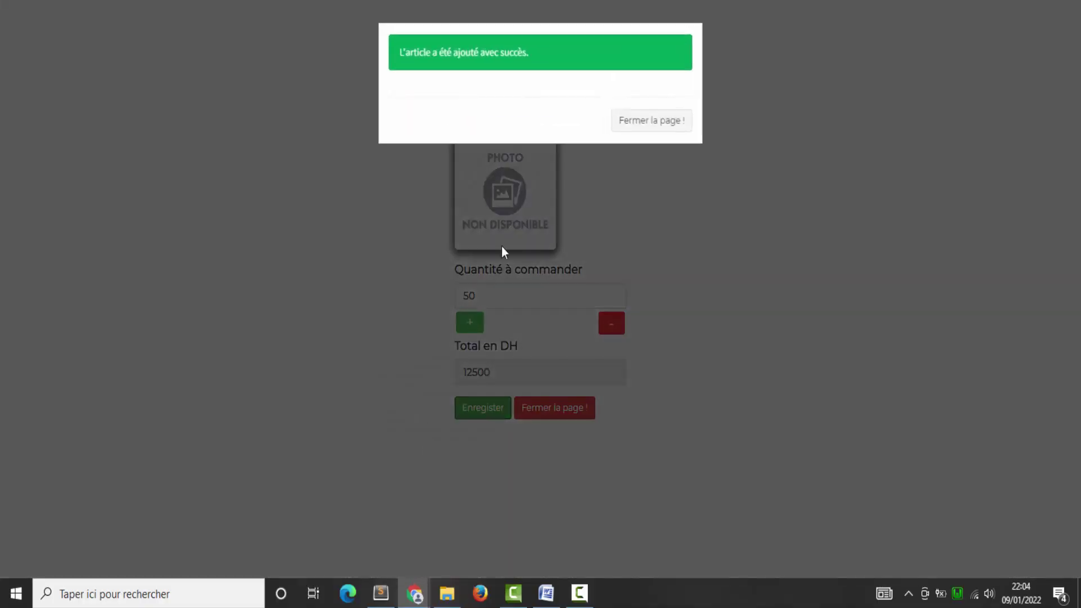
left_click(656, 133)
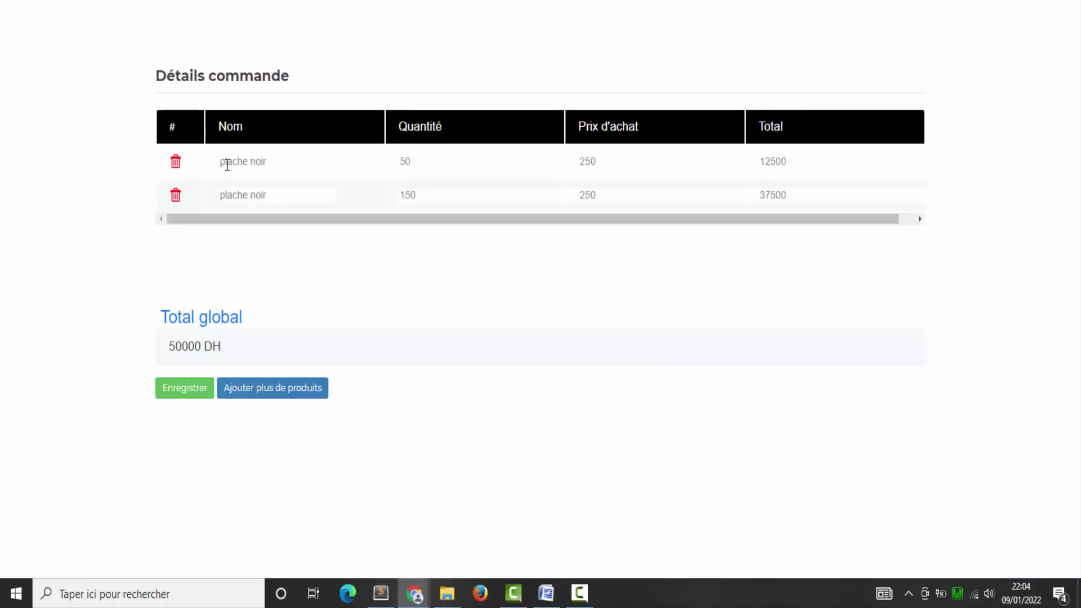
triple_click(227, 165)
left_click_drag(412, 162, 404, 161)
double_click(601, 159)
double_click(768, 161)
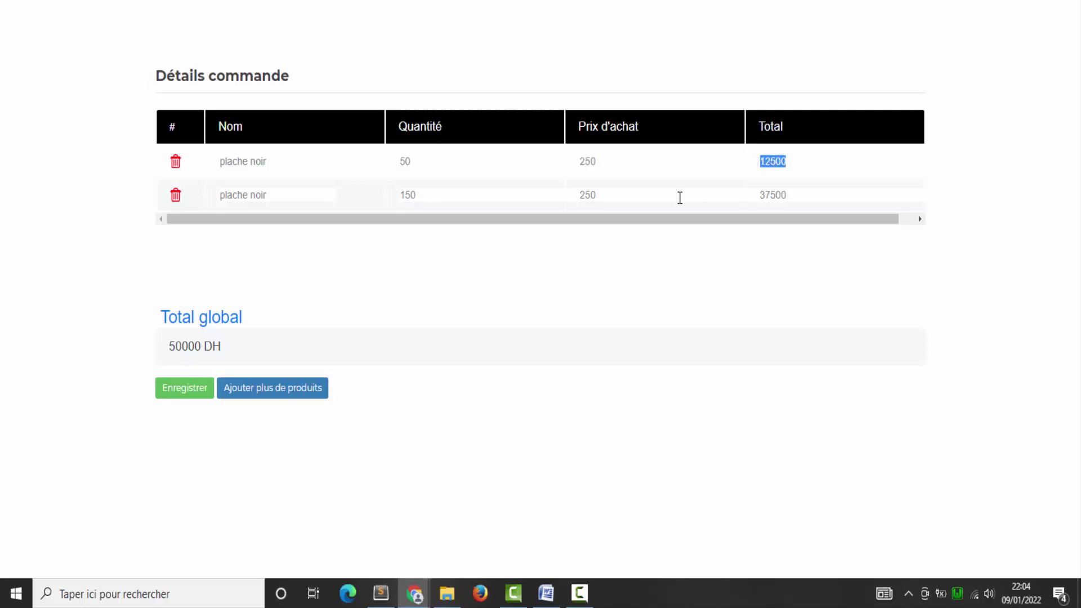
left_click_drag(273, 197, 219, 205)
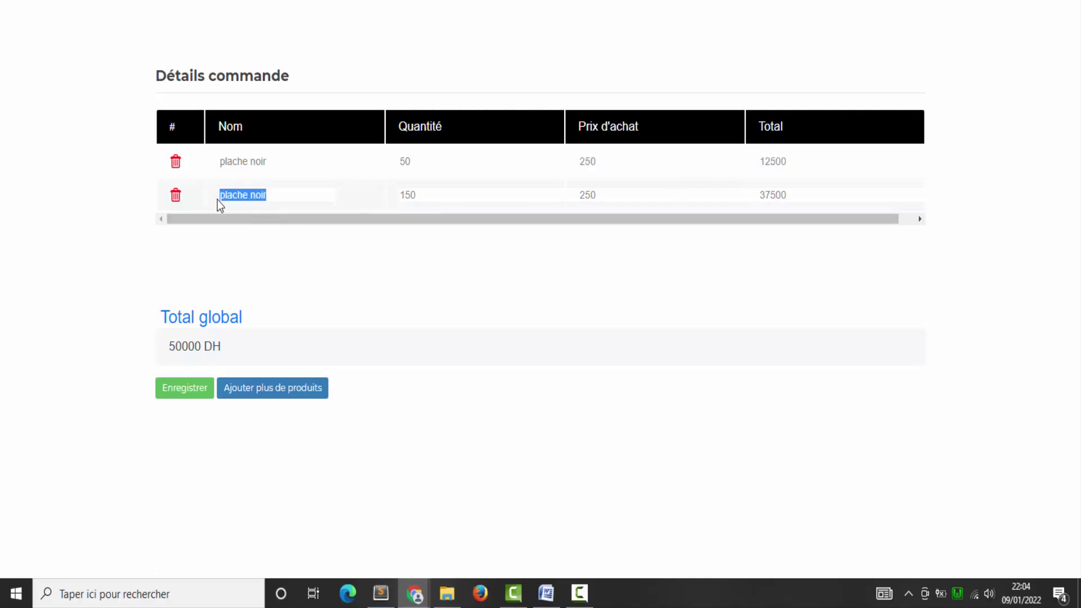
left_click_drag(432, 196, 389, 201)
left_click_drag(598, 198, 554, 197)
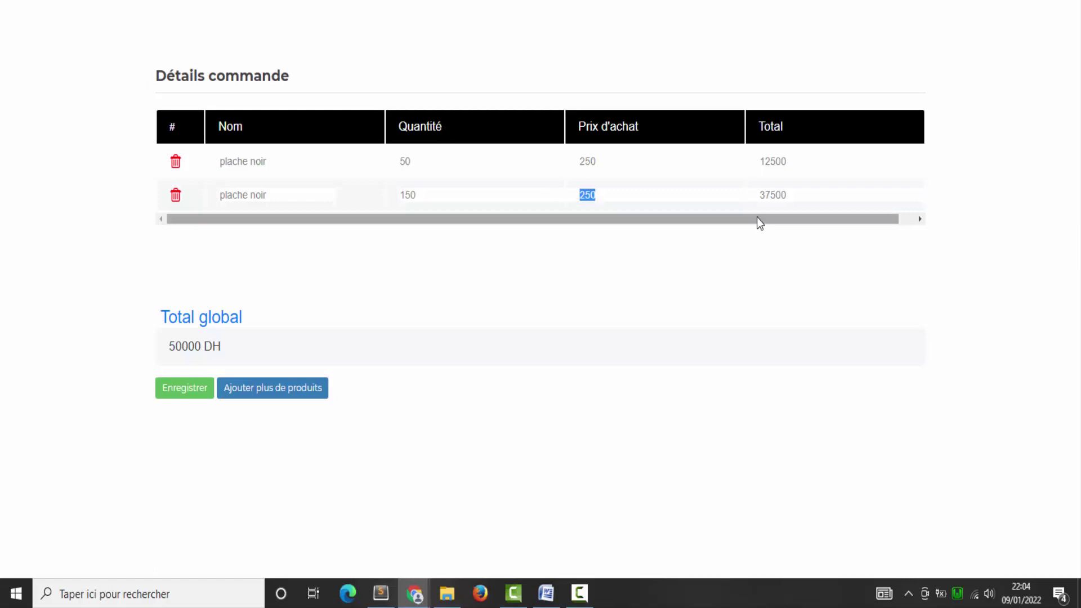
left_click_drag(761, 195, 787, 196)
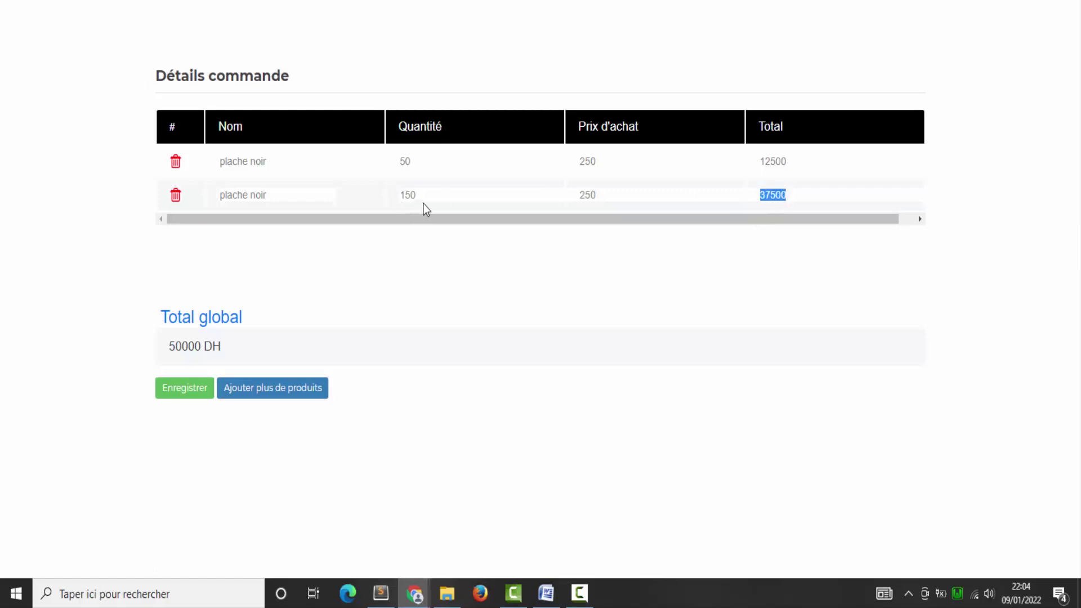
left_click_drag(418, 195, 401, 194)
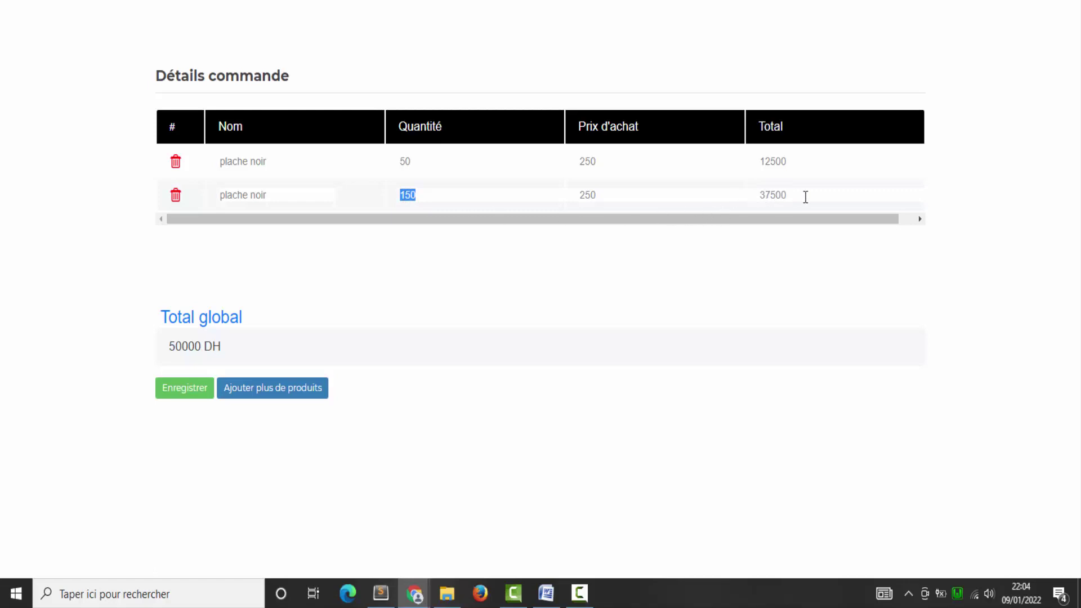
left_click_drag(166, 344, 244, 350)
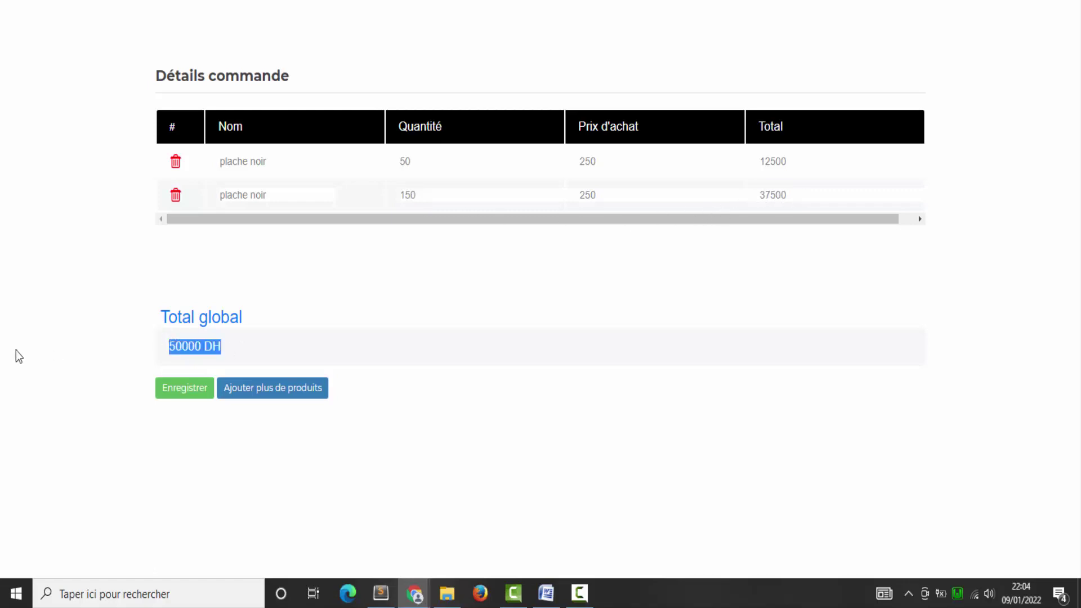
left_click(269, 397)
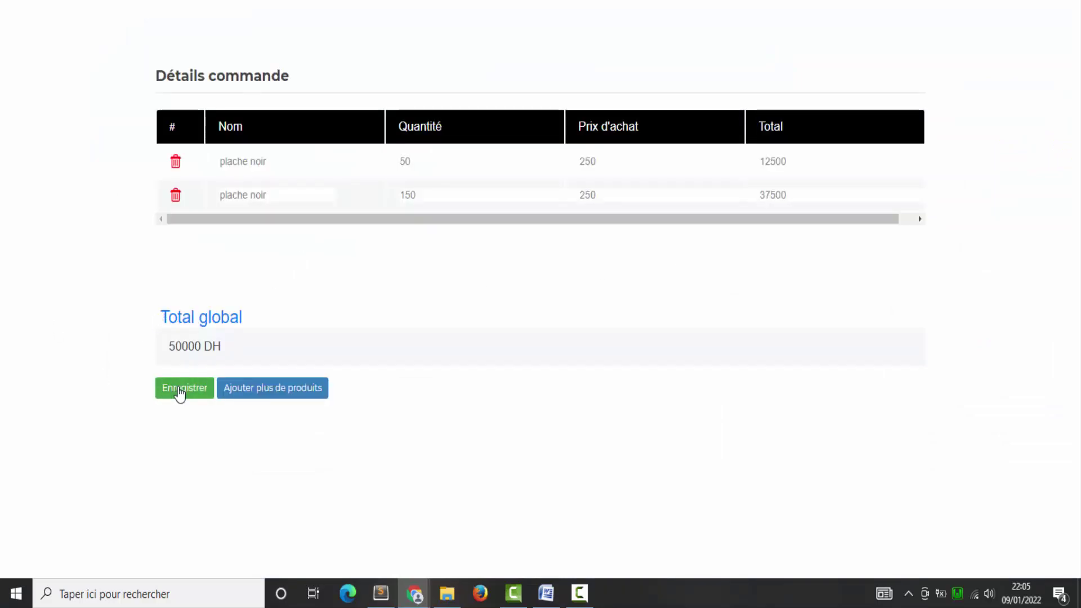
Save the 200-unit plache noir order for fournisseur tanger (50000 DH) and close the confirmation
left_click(179, 393)
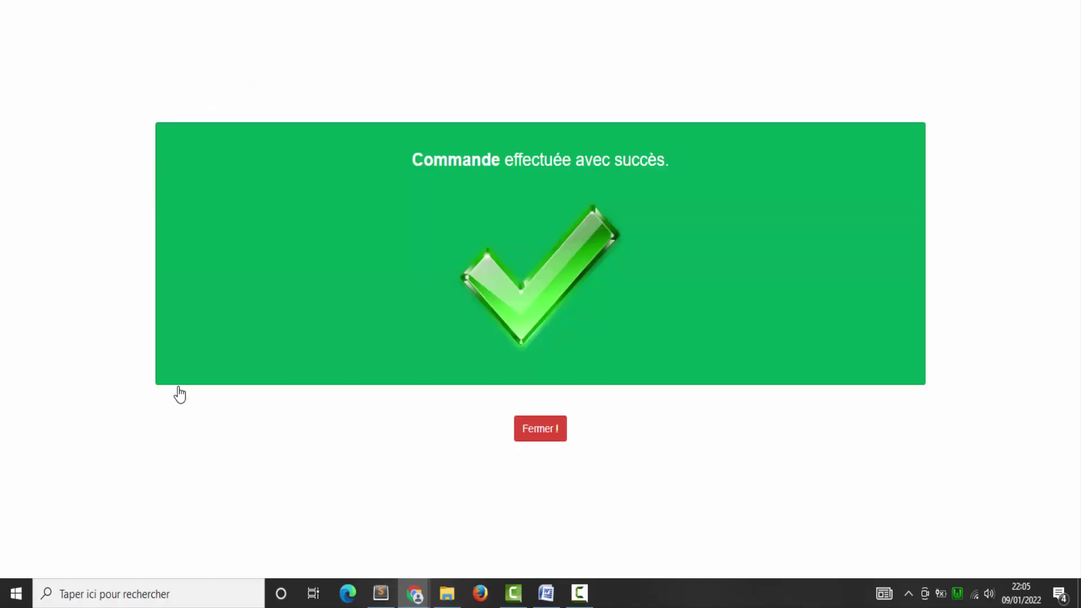
left_click(531, 438)
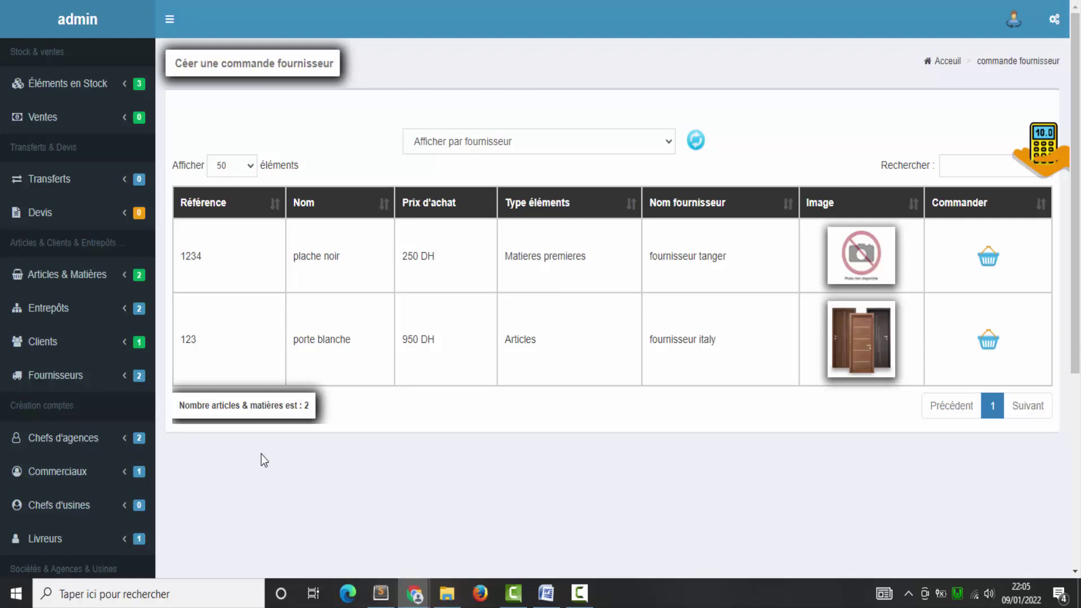
Filter the supplier products list to fournisseur italy
left_click(488, 152)
left_click(491, 189)
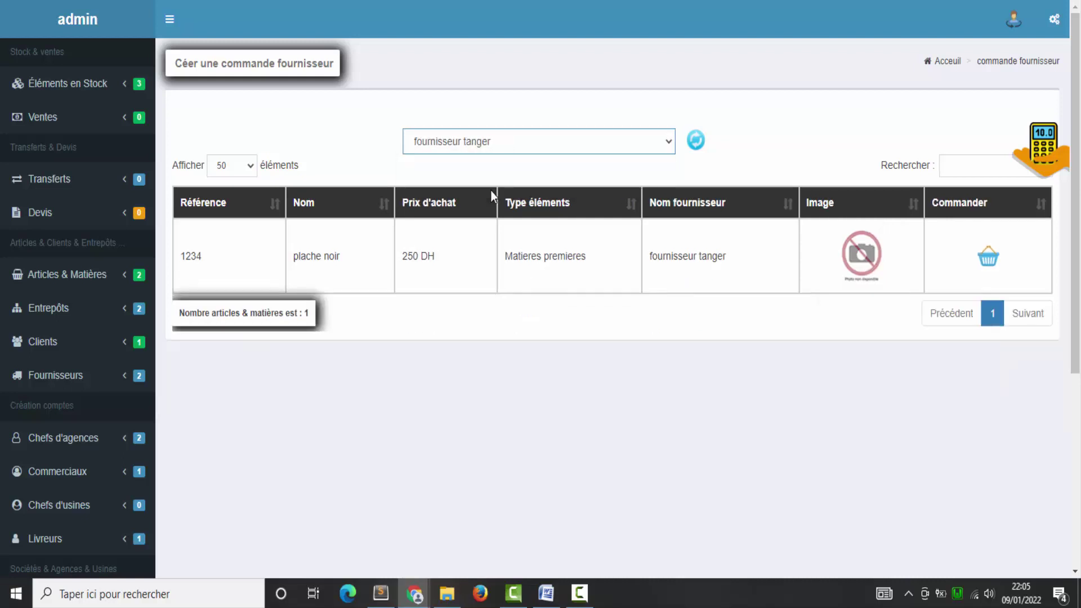
left_click(506, 148)
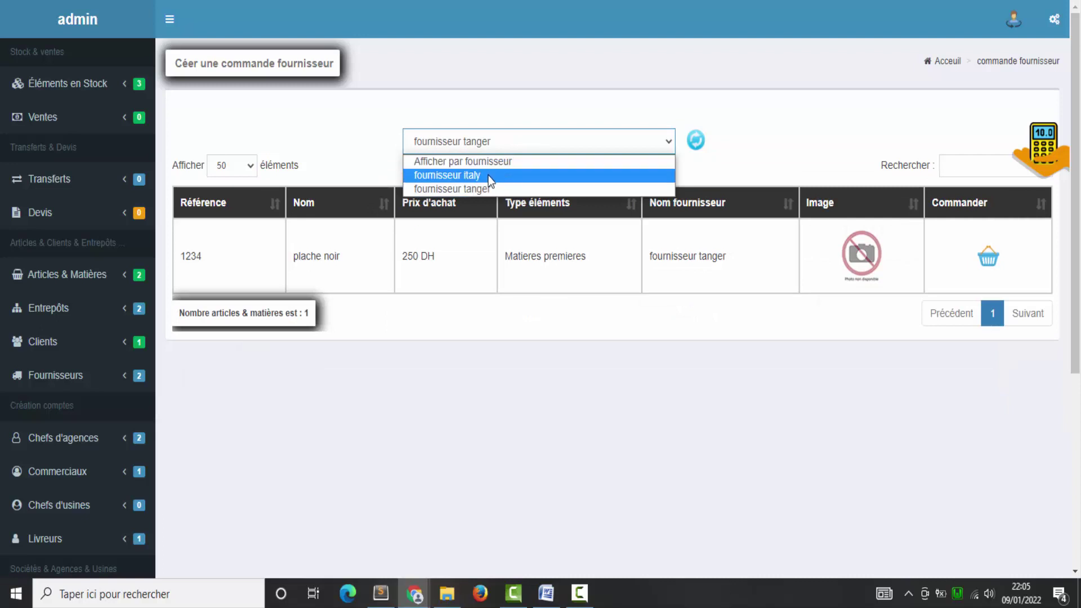
left_click(488, 175)
double_click(527, 261)
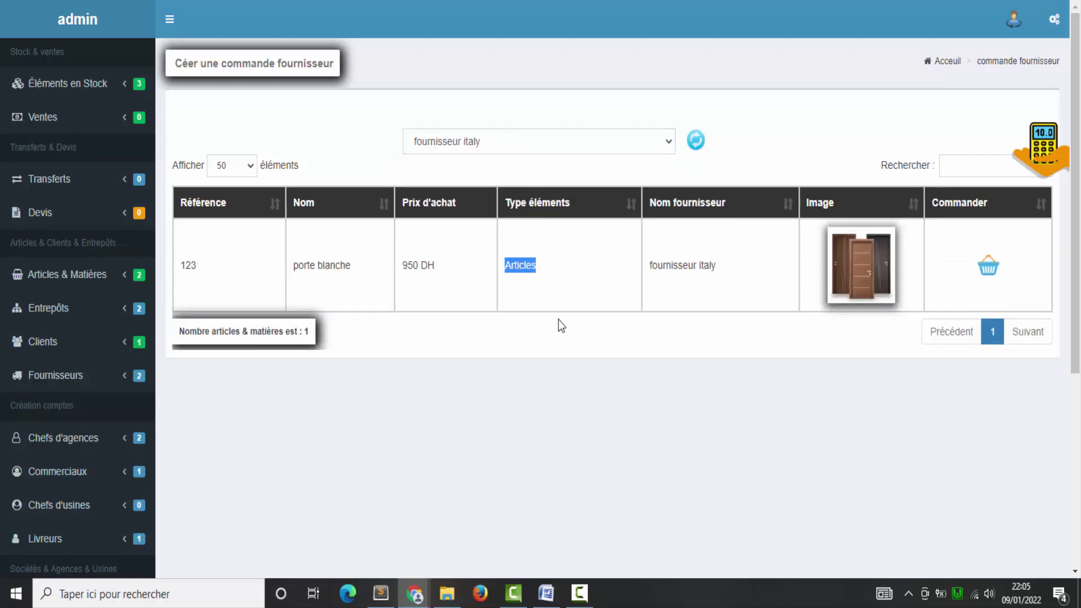
Add 60 porte blanche doors to the order
left_click(988, 265)
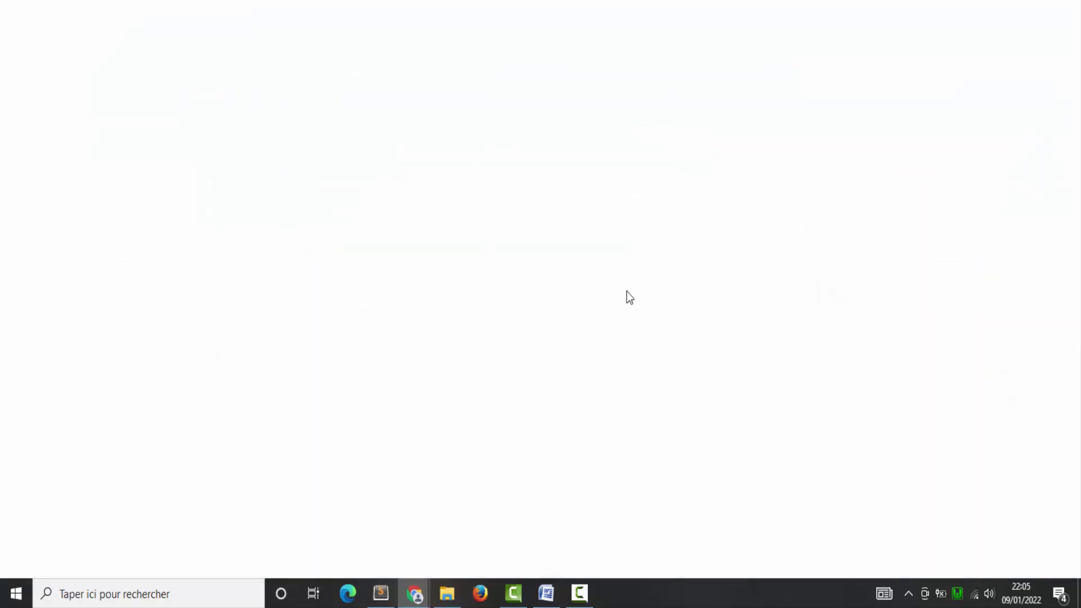
left_click_drag(499, 295, 435, 299)
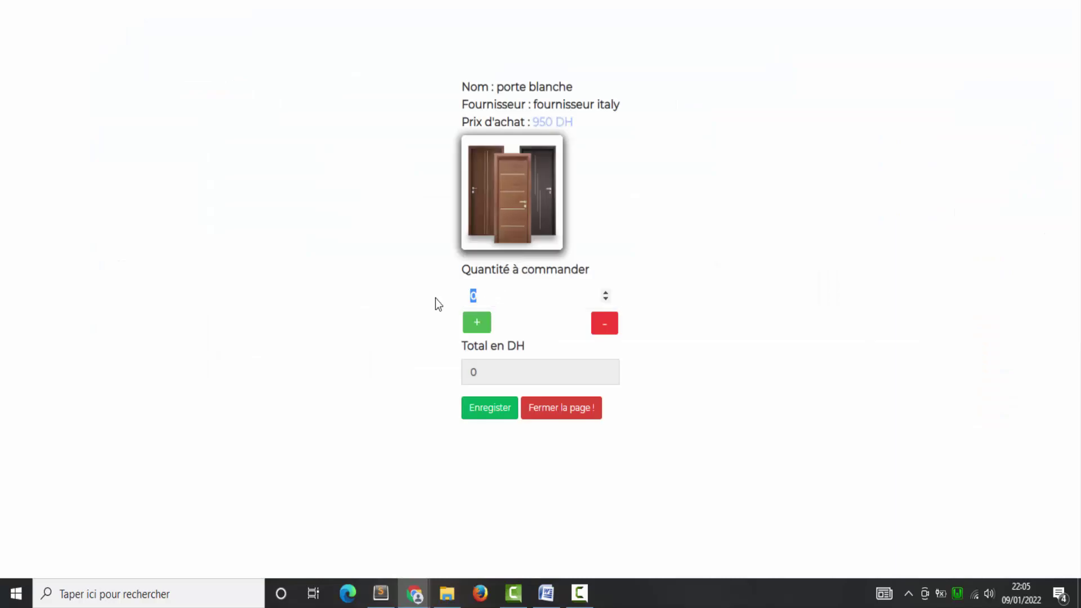
type("60")
left_click(479, 411)
left_click(647, 117)
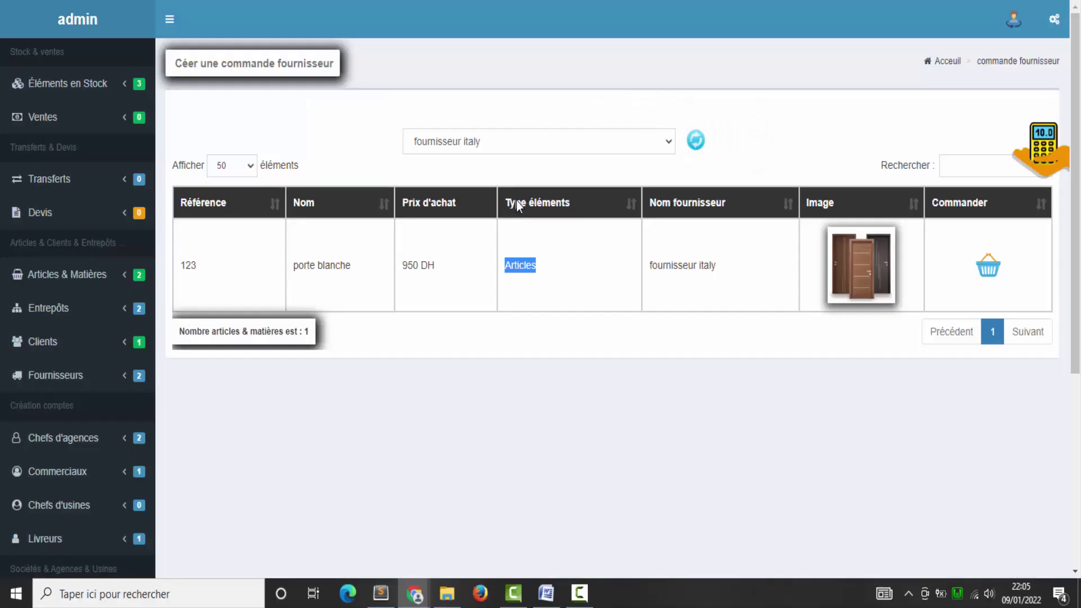
Add another 10 porte blanche doors to the order
left_click(986, 265)
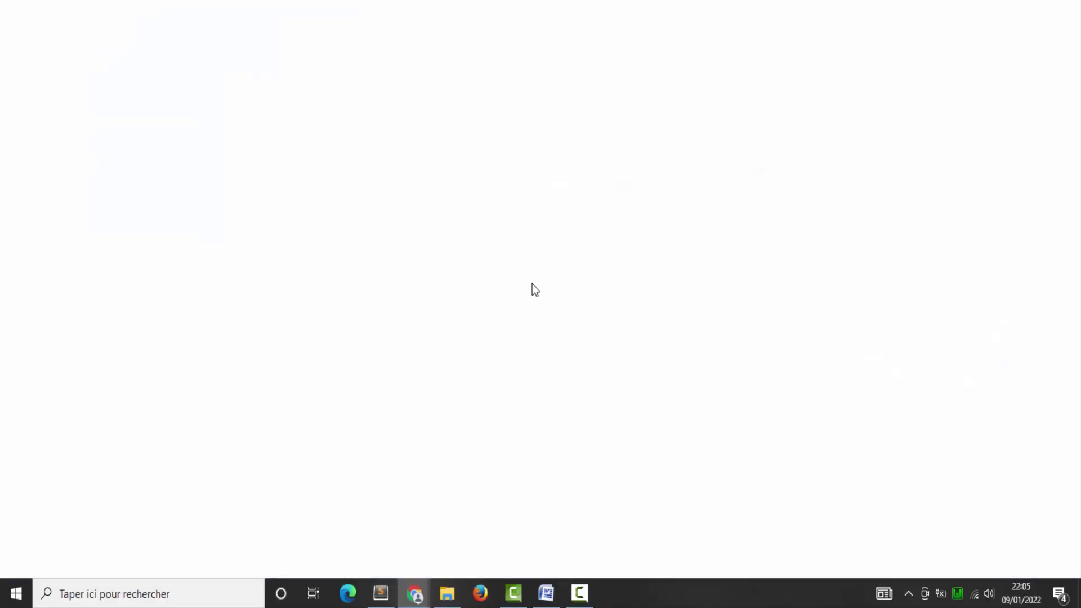
left_click(502, 295)
type("10")
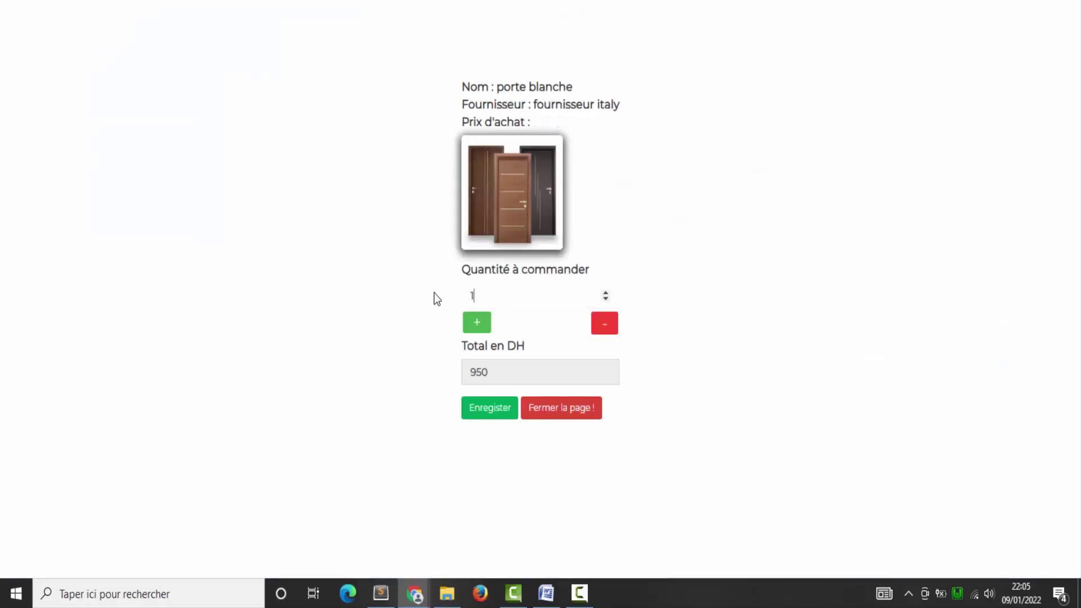
left_click(486, 409)
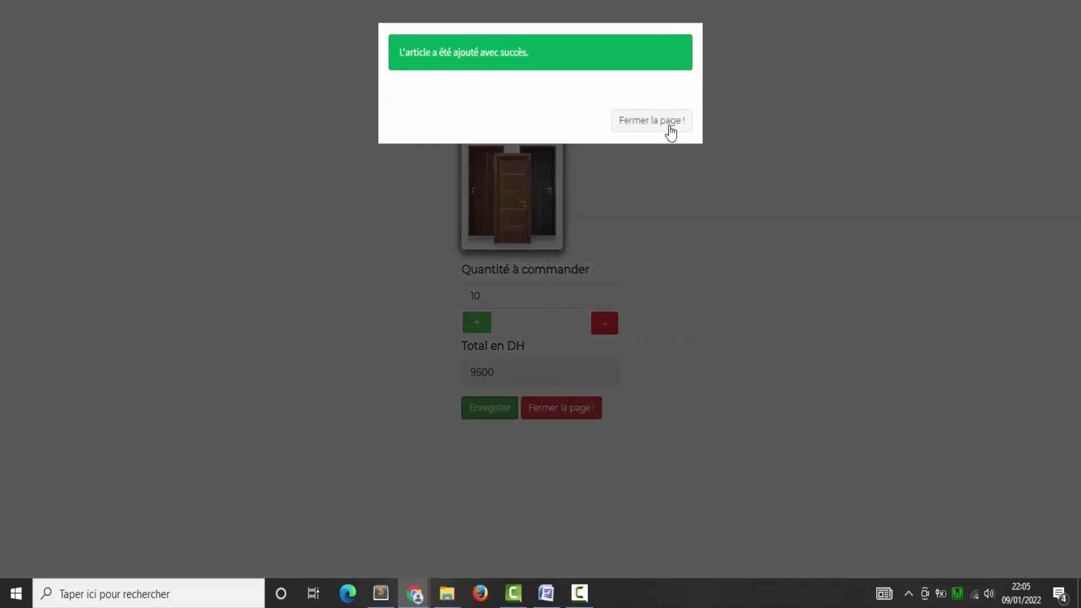
left_click(665, 119)
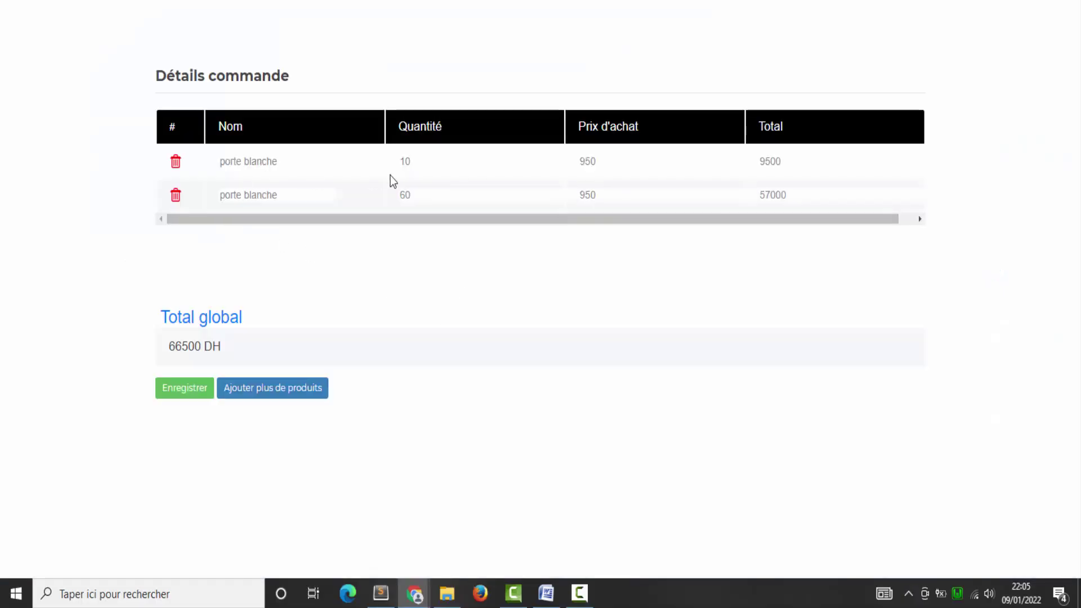
Check the 950 DH prices and 9500 + 57000 = 66500 DH total, then save the italy order
left_click_drag(612, 161, 576, 167)
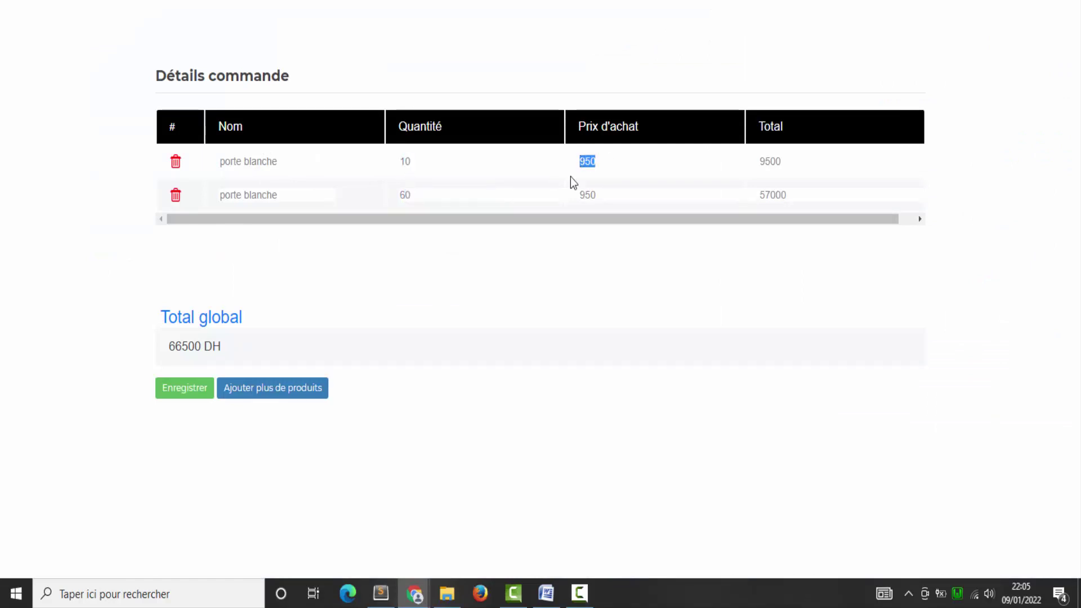
double_click(591, 196)
left_click_drag(784, 161, 769, 159)
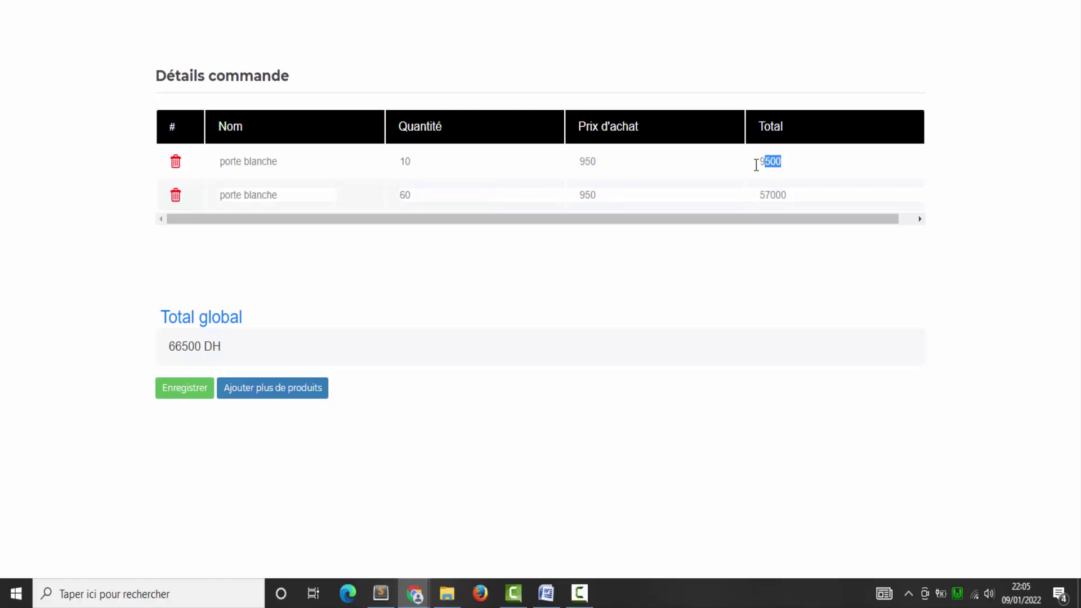
left_click_drag(792, 194, 771, 195)
triple_click(234, 349)
left_click(182, 394)
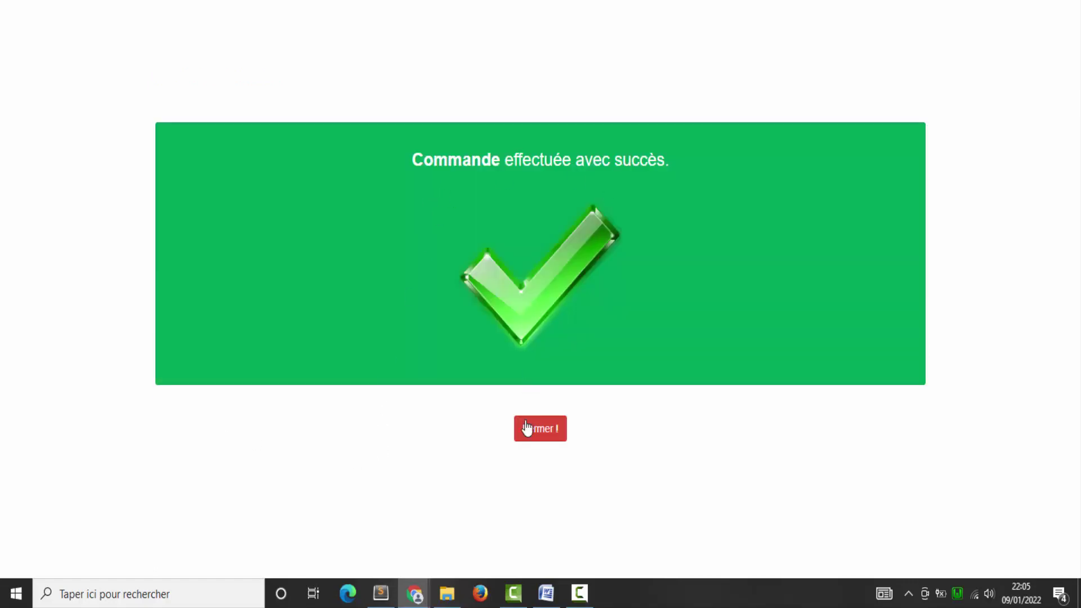
left_click(536, 439)
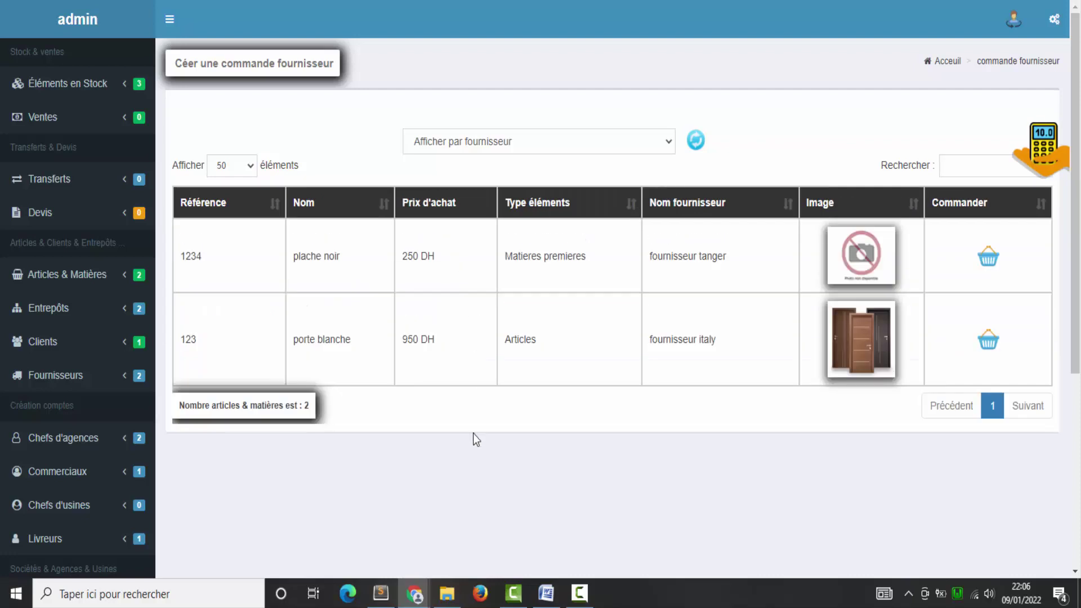
Open the supplier orders list and filter it to fournisseur italy
left_click(57, 377)
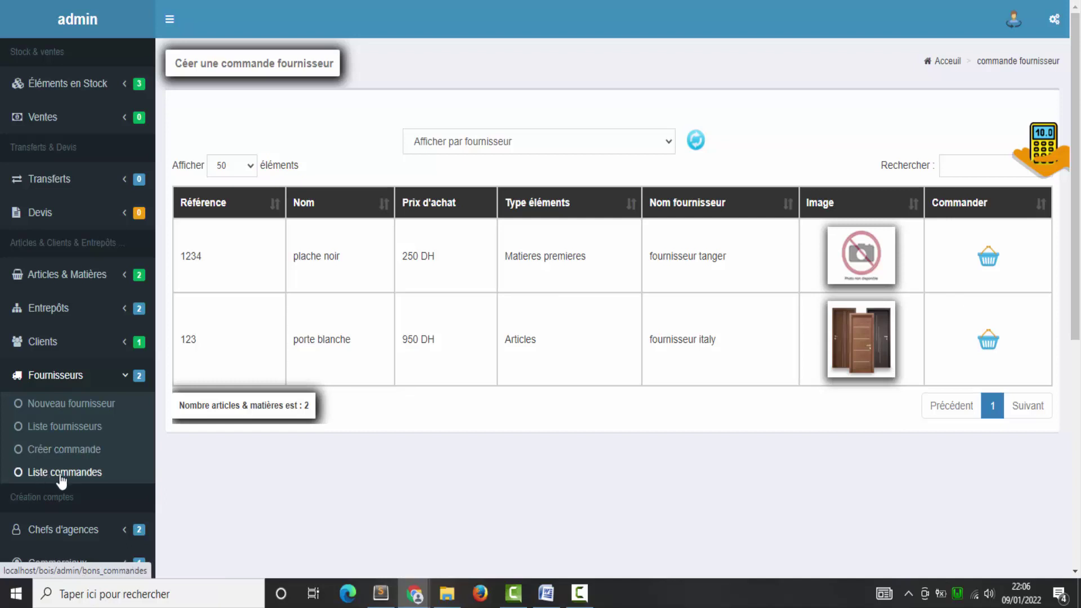
left_click(68, 475)
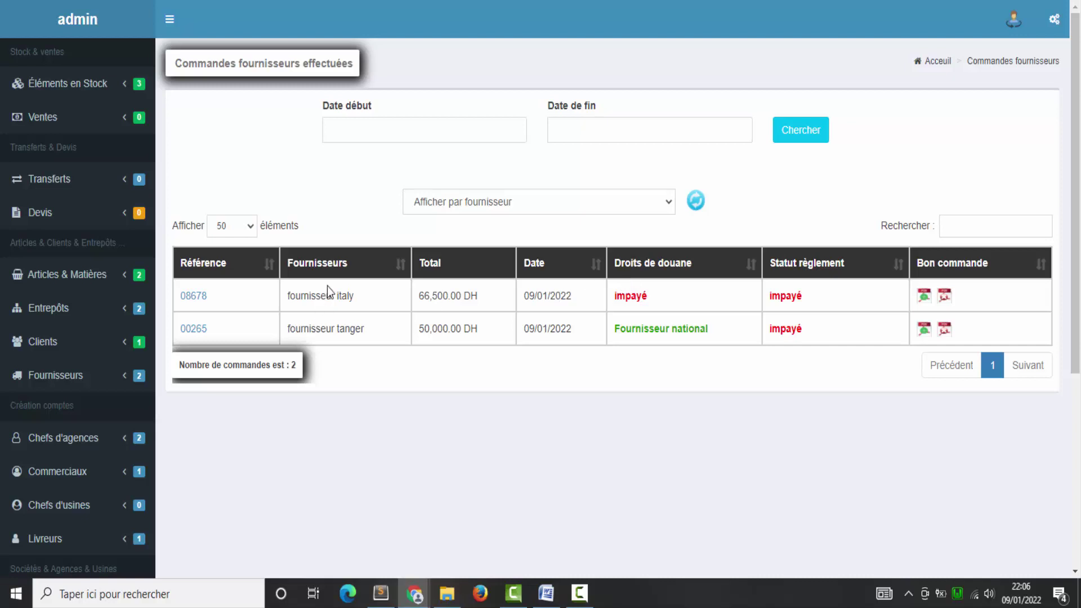
left_click(471, 204)
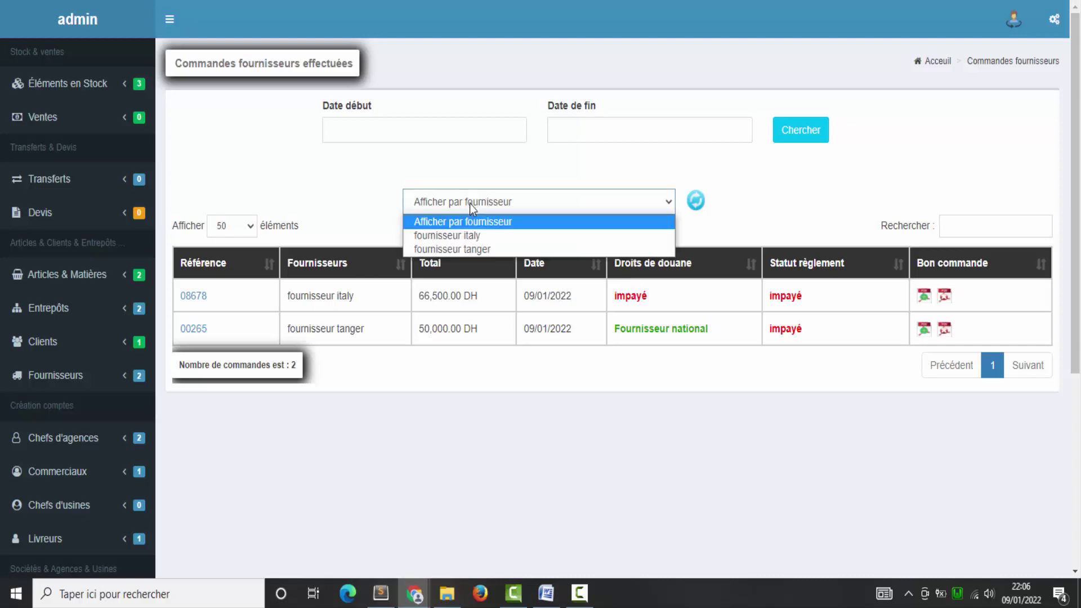
left_click(456, 235)
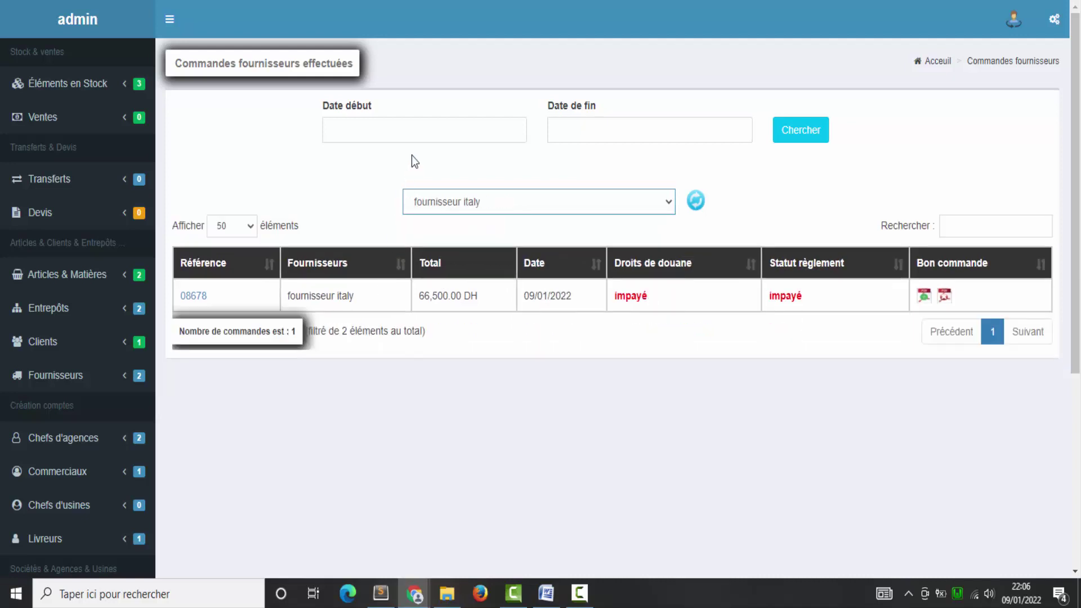
Search orders dated between 06/01/2022 and 09/01/2022
left_click(421, 131)
left_click(395, 228)
left_click(789, 131)
left_click(687, 128)
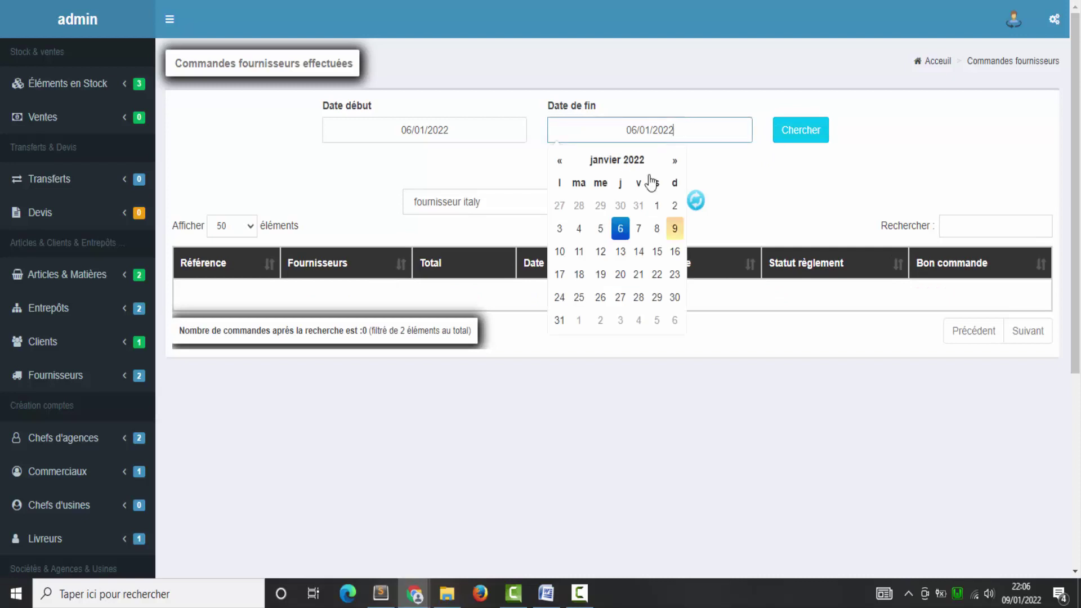
left_click(675, 228)
left_click(815, 136)
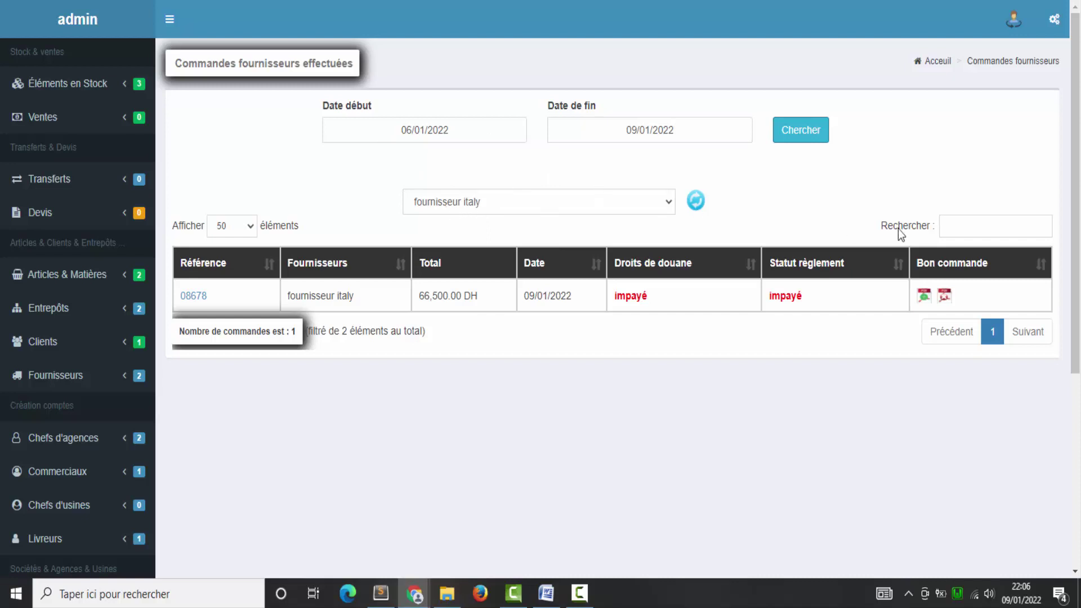
Show orders from all suppliers and highlight italy's 66,500.00 DH order of 09/01/2022
left_click(950, 230)
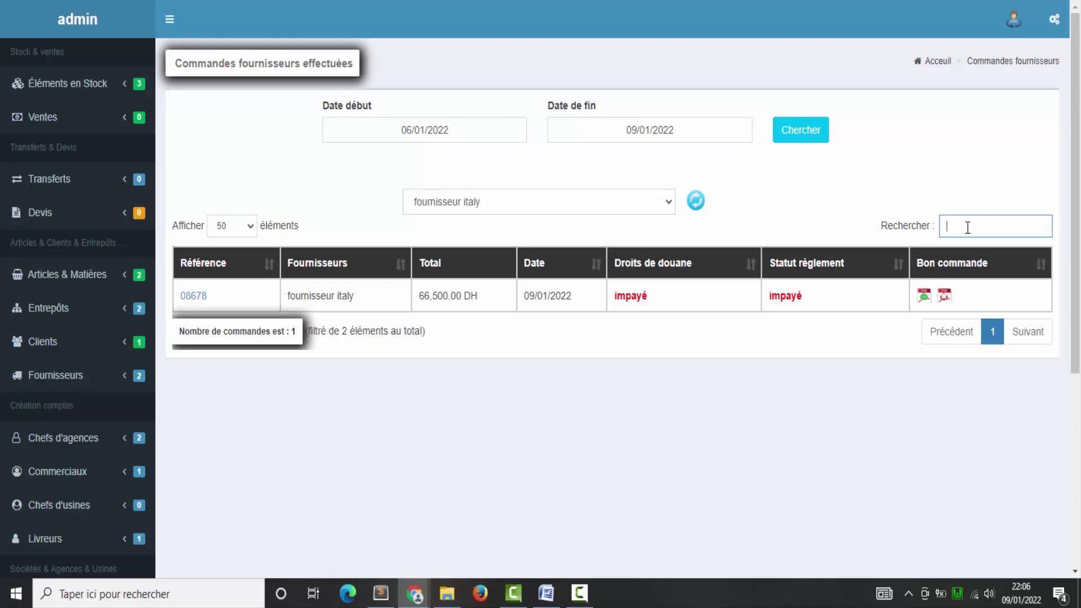
left_click(560, 207)
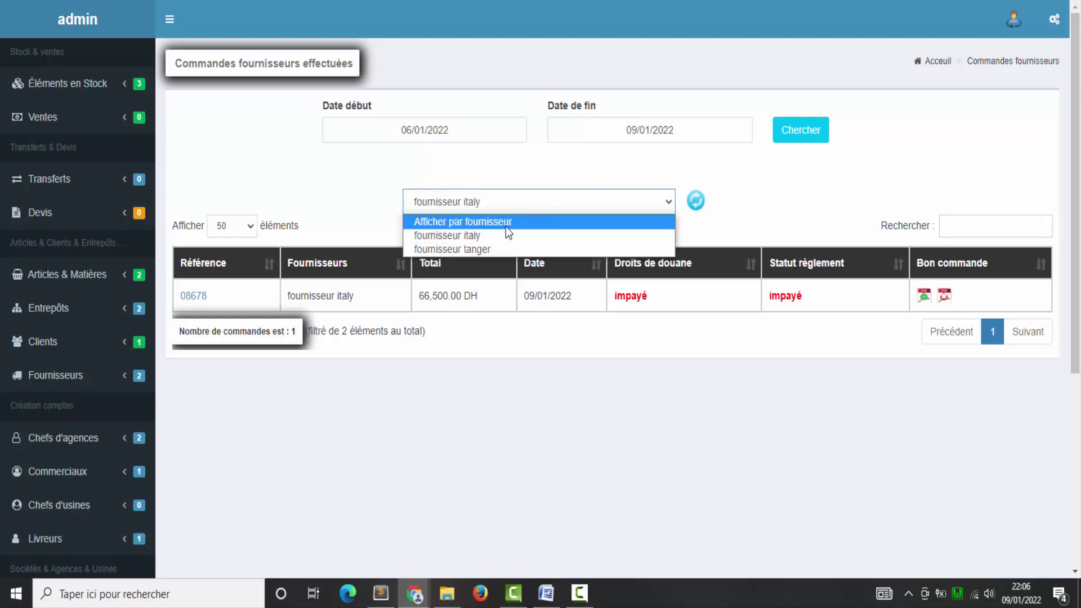
left_click(505, 222)
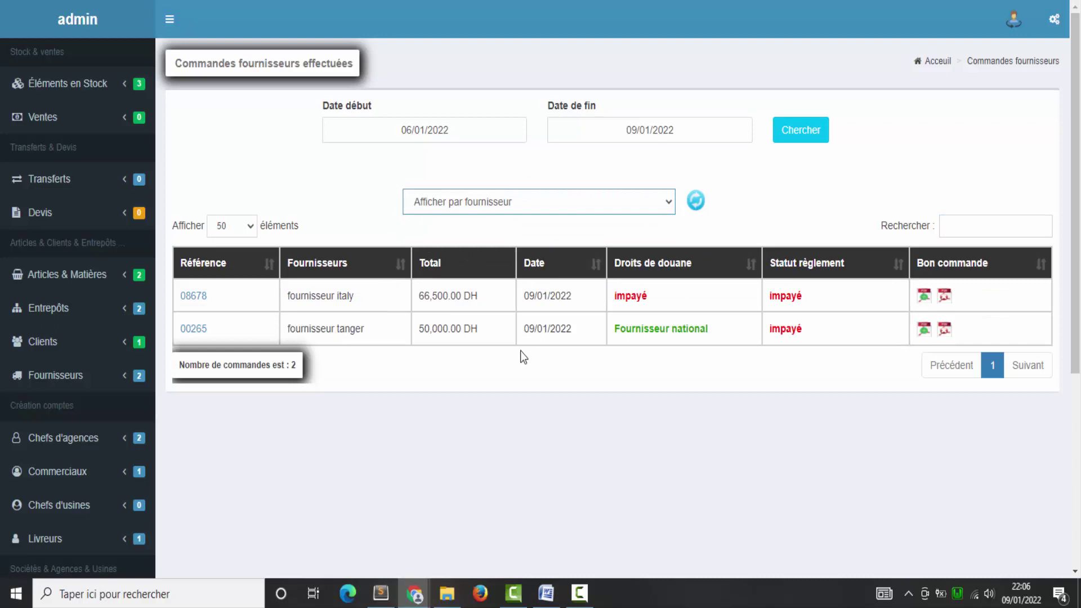
left_click_drag(357, 299, 288, 306)
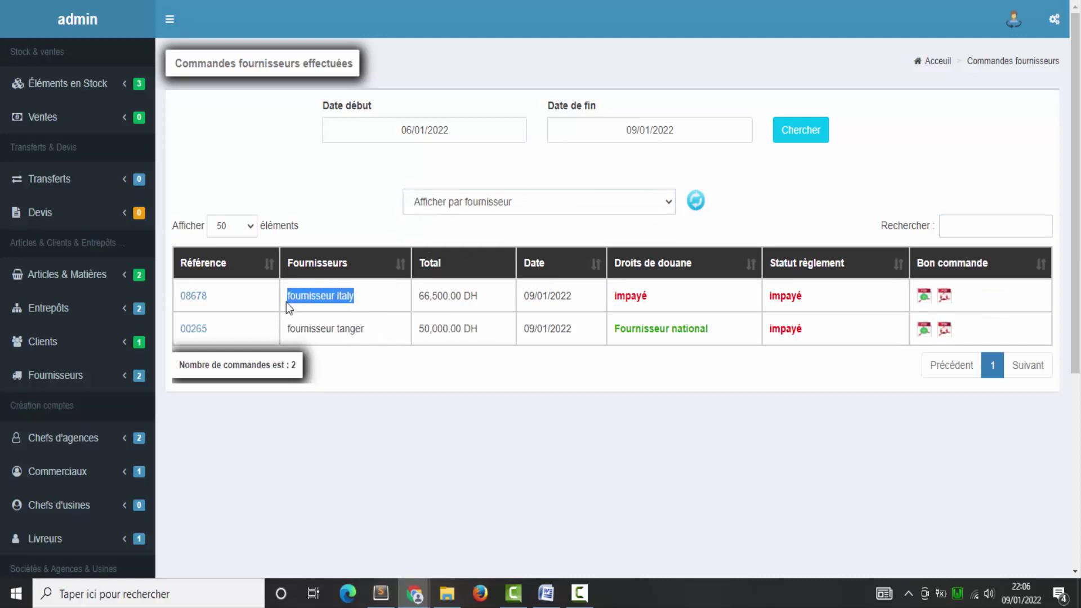
left_click_drag(480, 297, 417, 302)
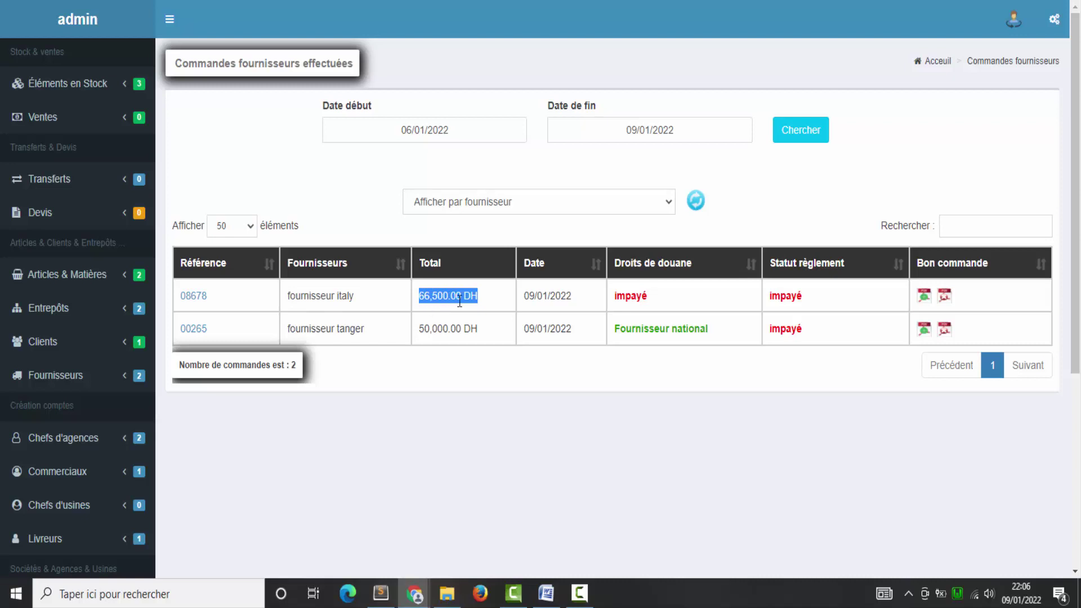
left_click_drag(522, 298, 601, 301)
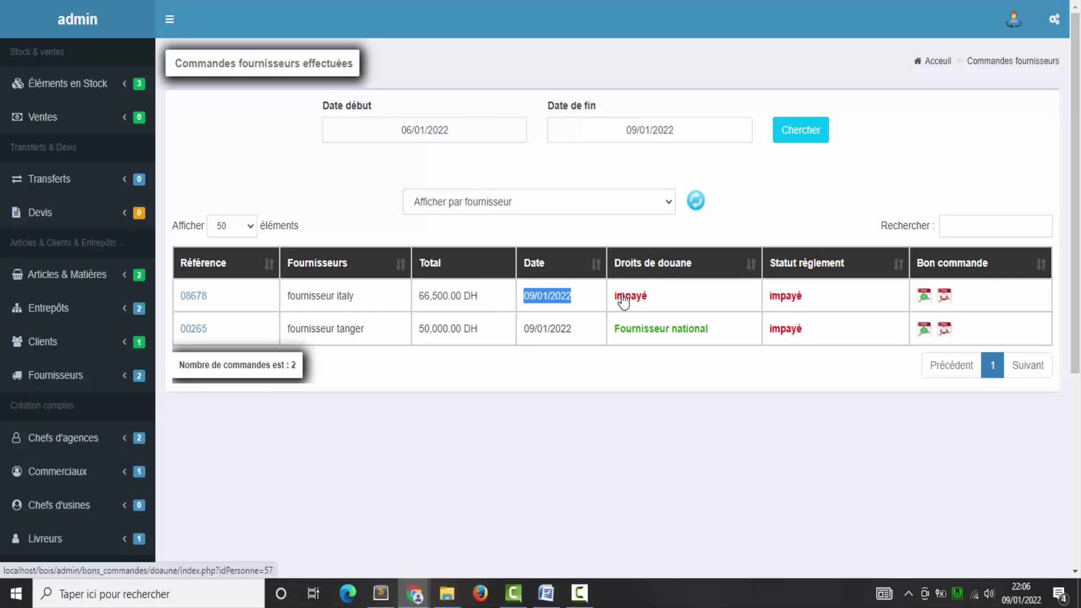
left_click(624, 297)
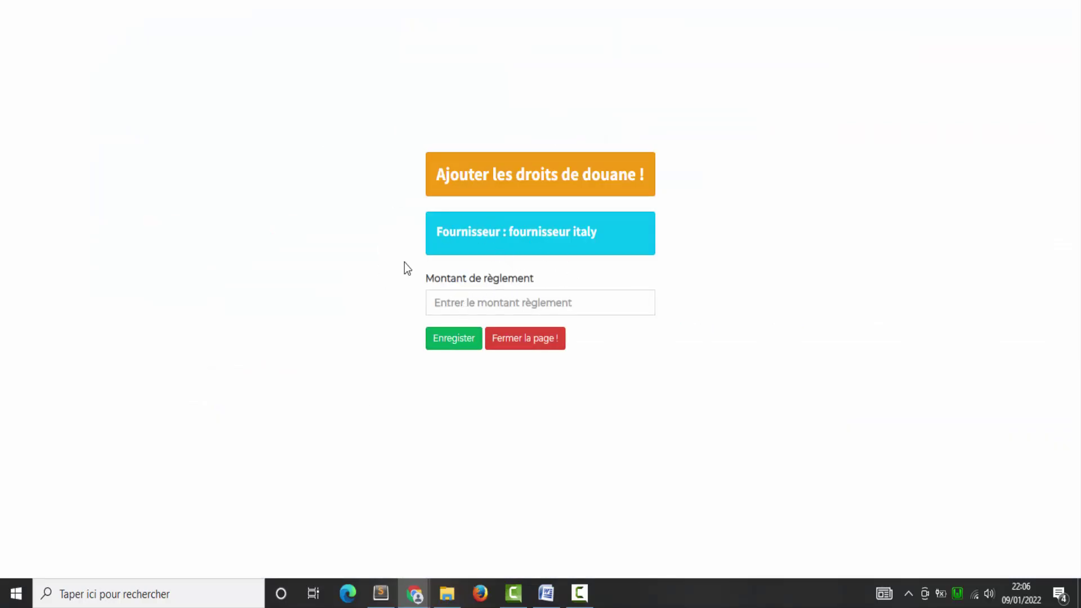
left_click(447, 338)
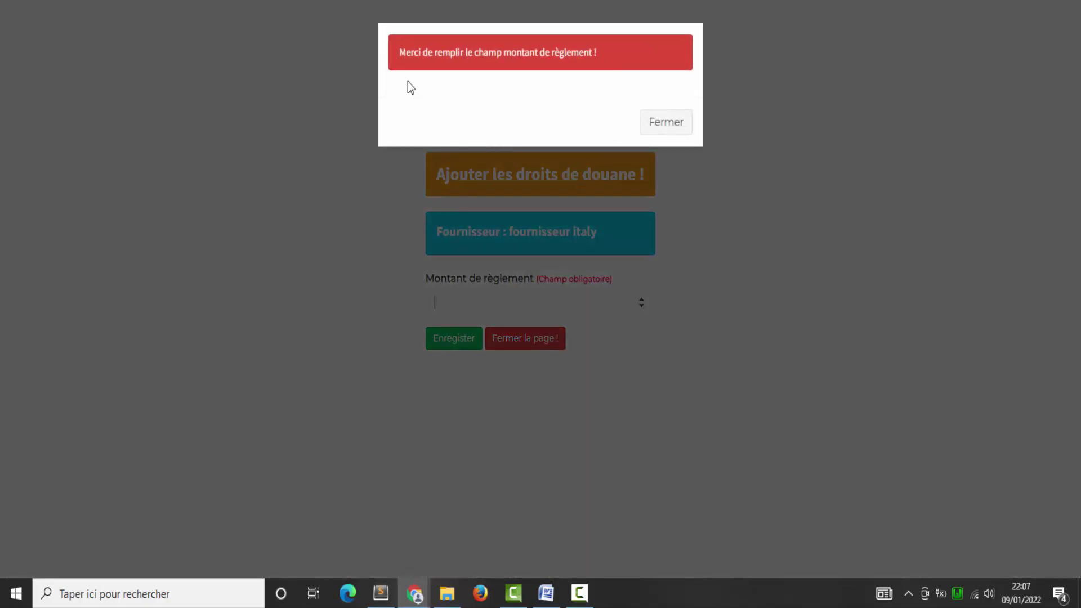
left_click(665, 124)
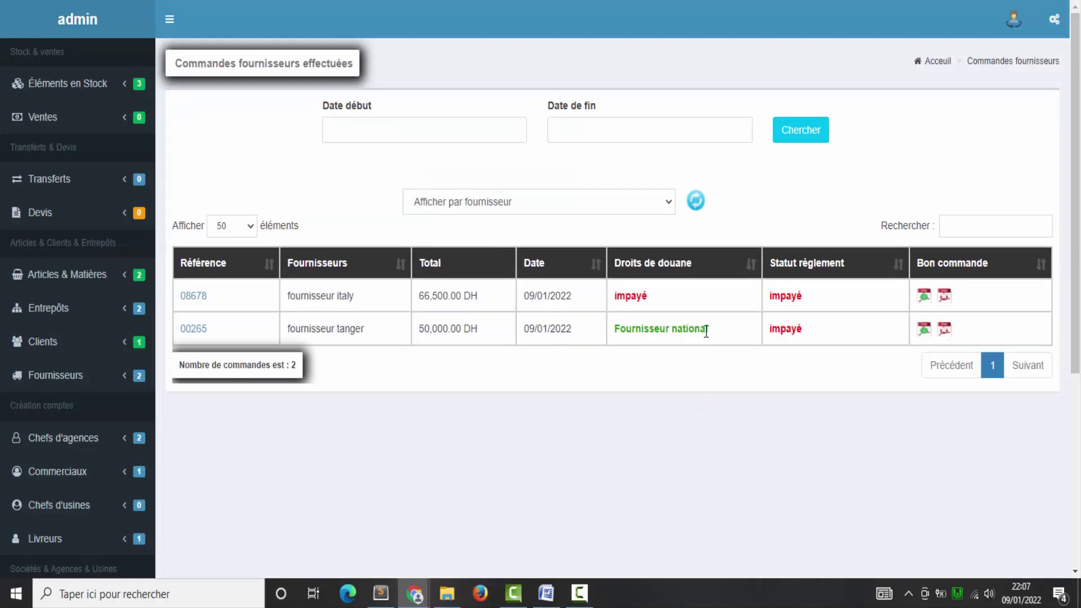
left_click(550, 201)
left_click(502, 250)
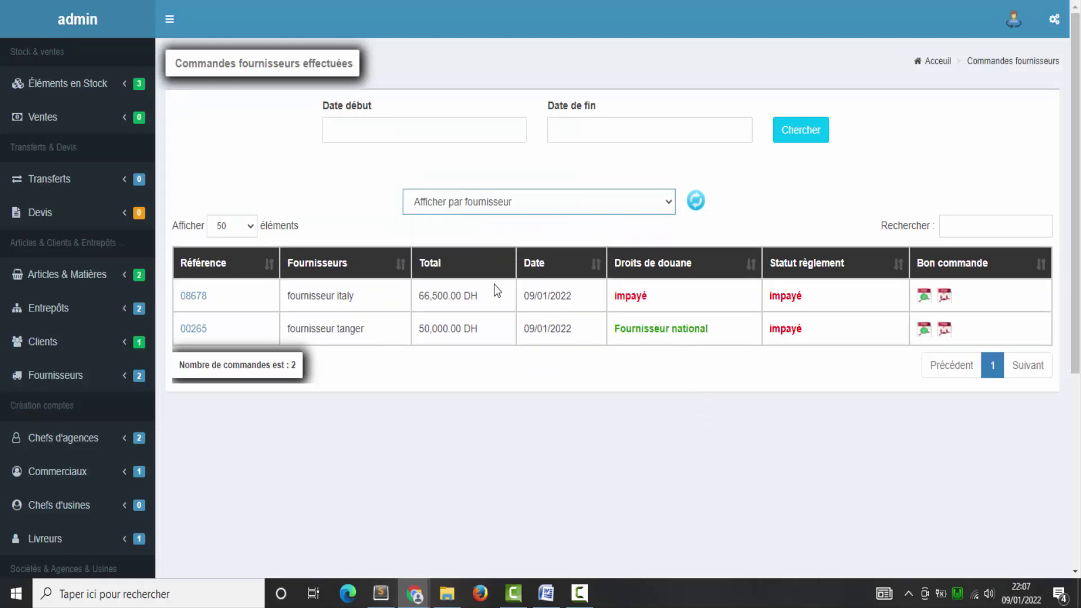
left_click_drag(613, 300, 712, 300)
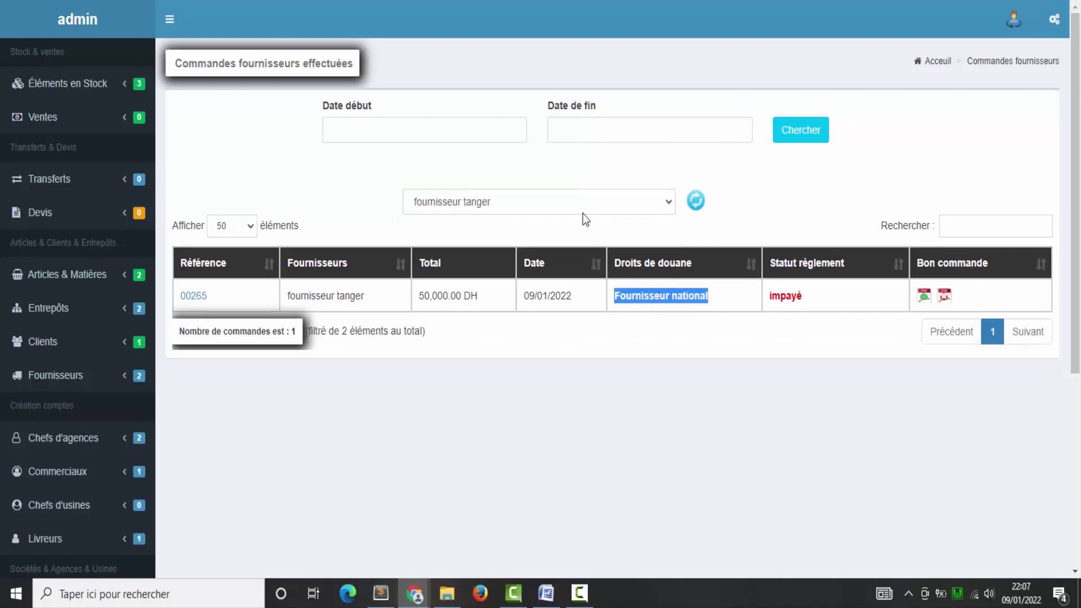
left_click(566, 209)
left_click(509, 235)
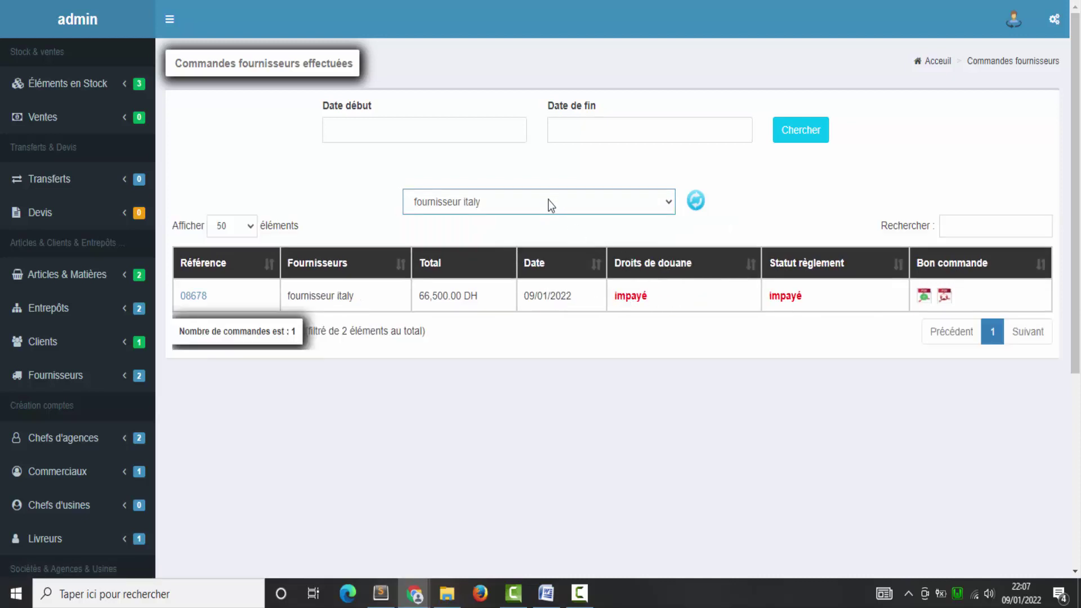
left_click(526, 198)
left_click(505, 220)
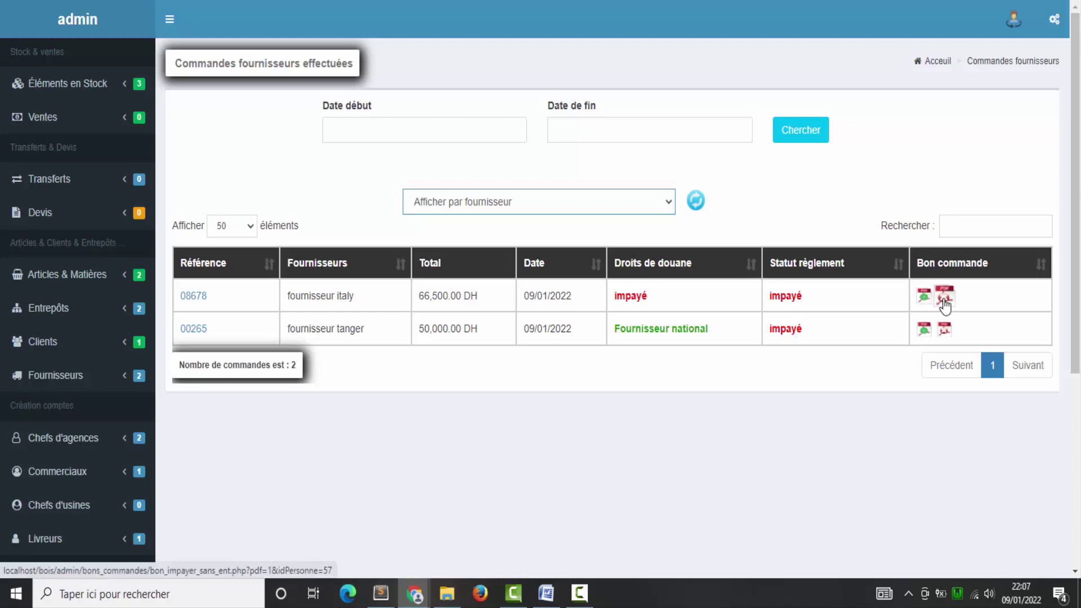
Generate and open the Bon de commande PDF for order 08678, copying its order number
left_click(924, 299)
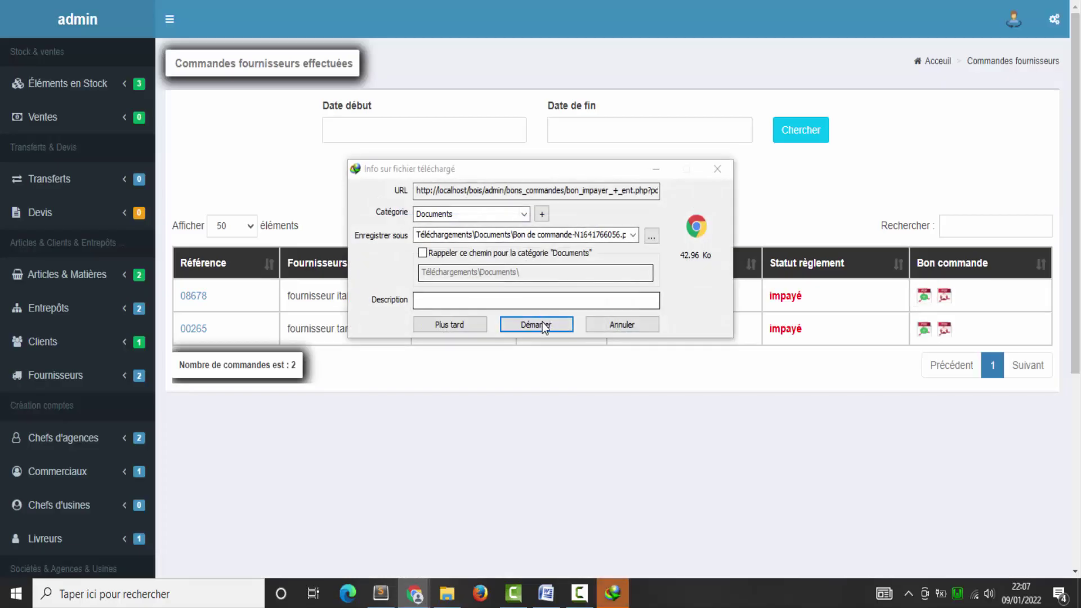
left_click(540, 323)
left_click(431, 307)
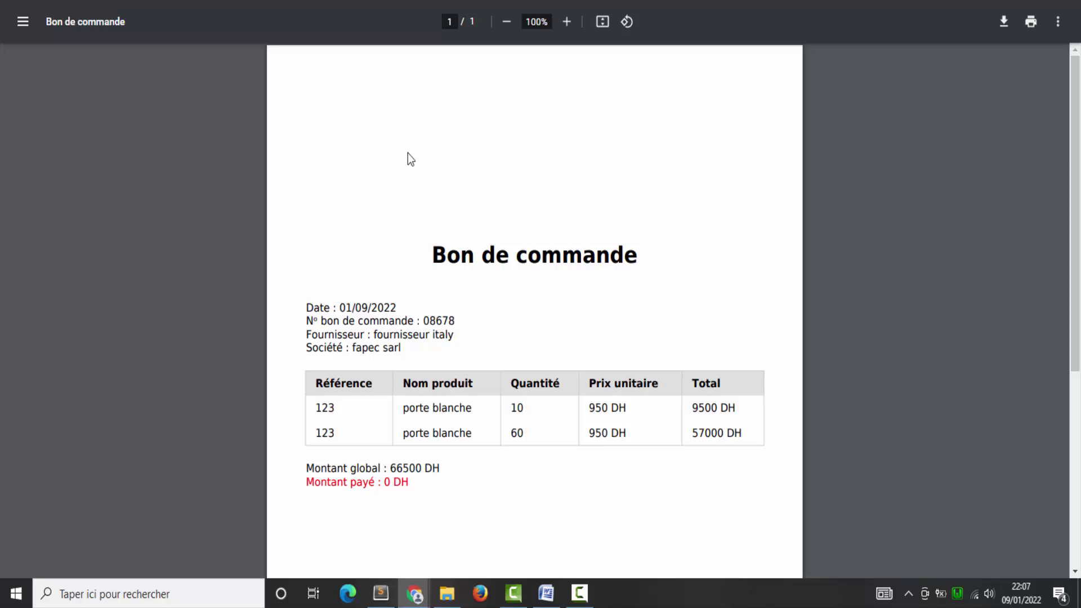
left_click_drag(433, 255, 642, 256)
mouse_move(309, 306)
left_mouse_down()
mouse_move(419, 308)
mouse_move(310, 325)
left_mouse_up()
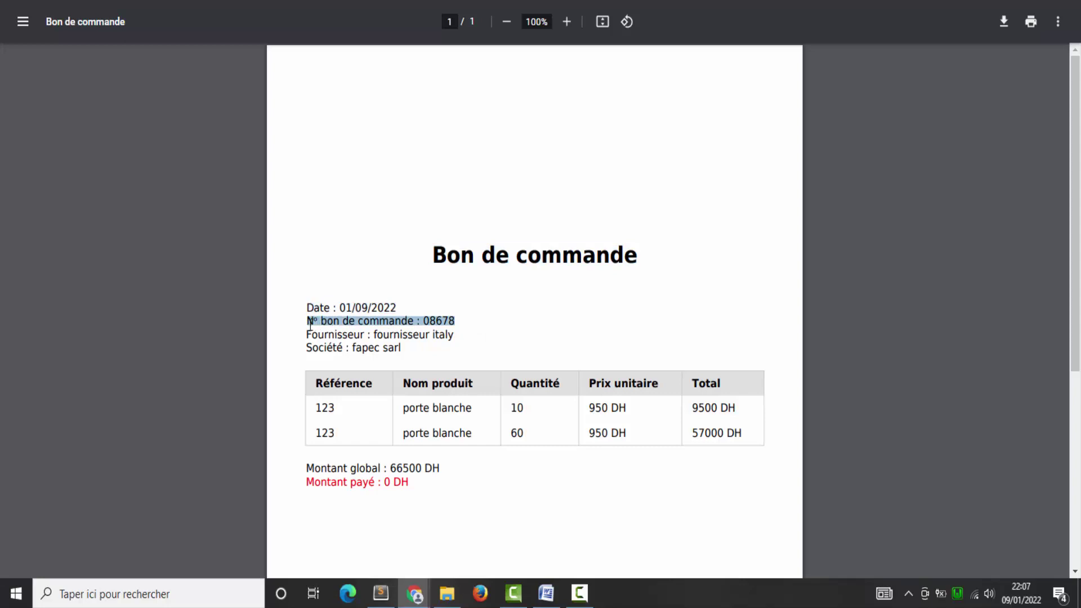
double_click(431, 321)
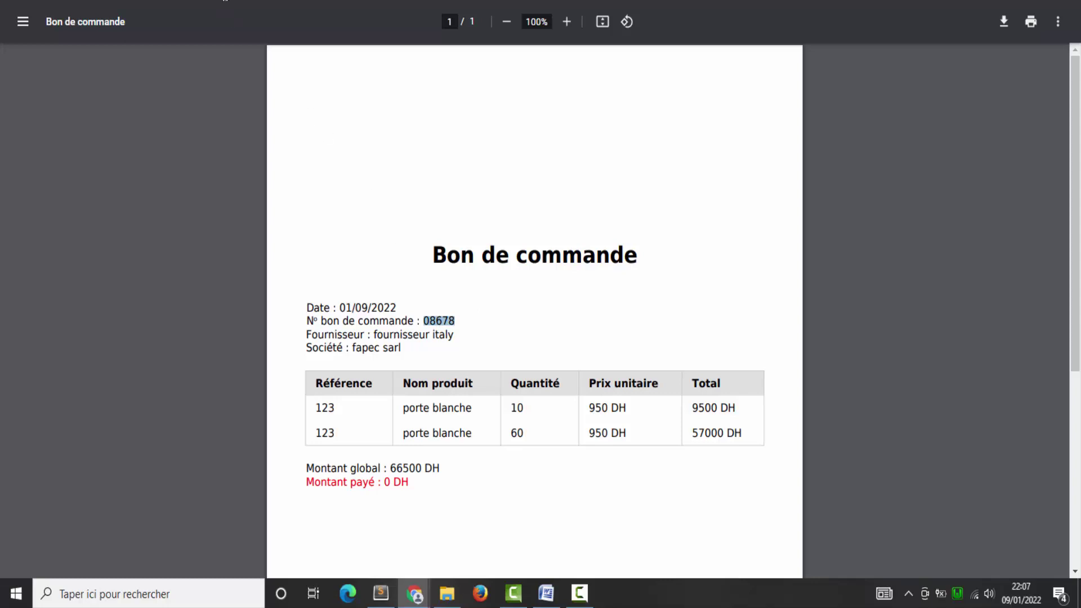
Filter the supplier orders list by reference 08678
left_click(225, 0)
left_click(978, 232)
type("08678")
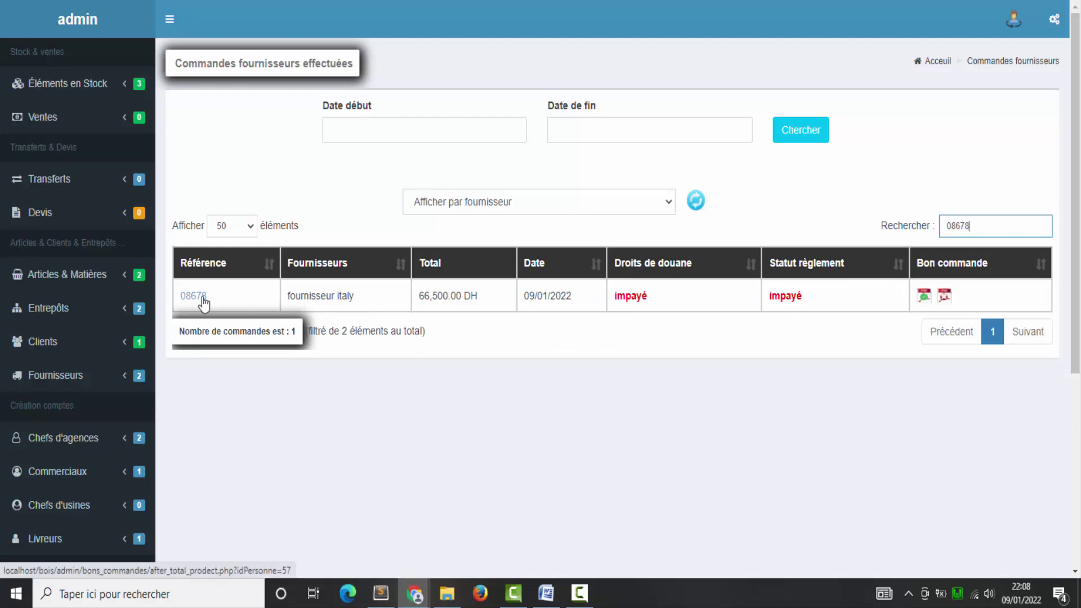
Clear the 08678 reference search so both orders show, and highlight the PDF's supplier name
double_click(949, 223)
key("BackSpace")
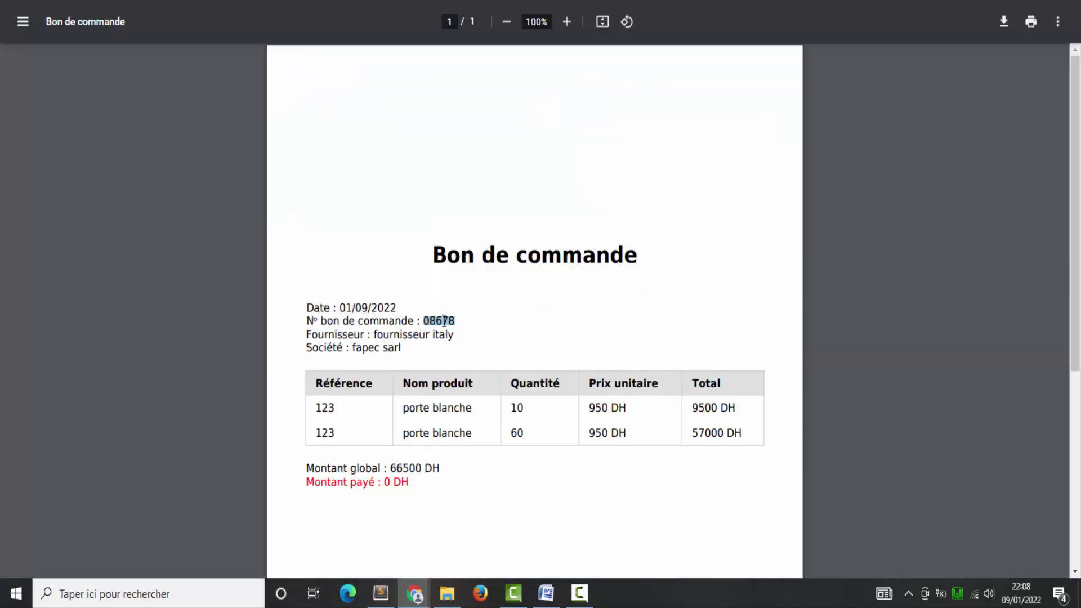
left_click_drag(459, 338, 353, 353)
left_click(388, 353)
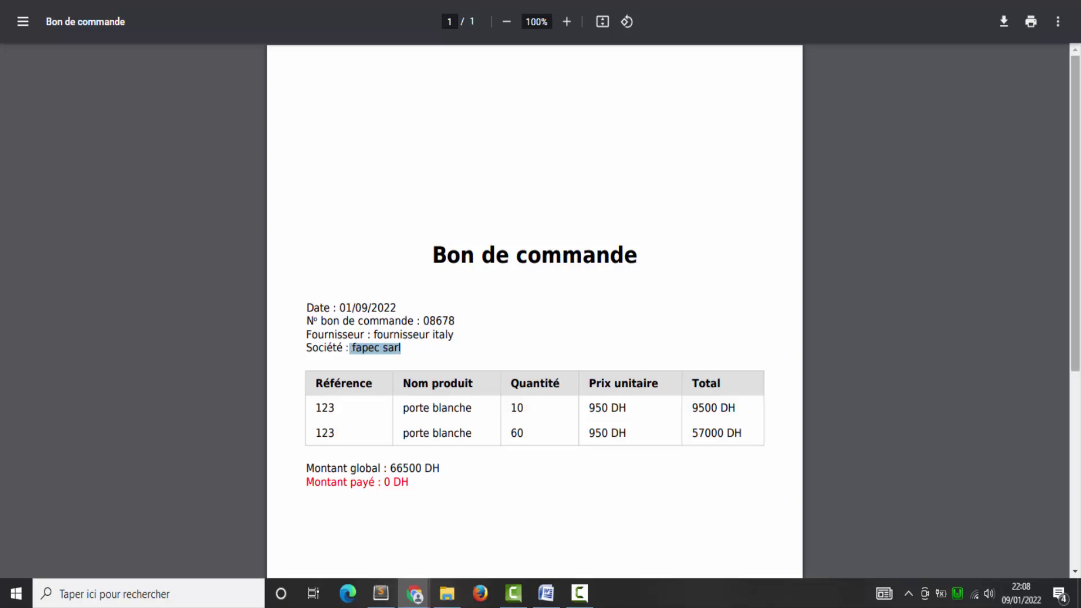
scroll(290, 294, "down", 2)
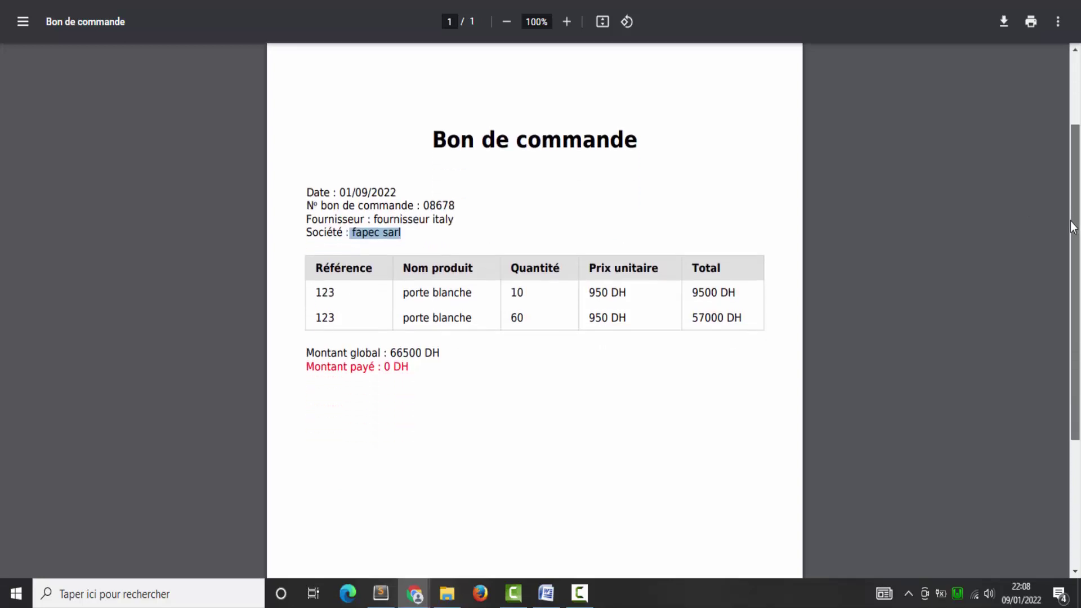
left_click(320, 283)
Highlight the PDF's porte blanche product, quantities 10 and 60, prices, and 66500 DH global amount
left_click_drag(410, 281, 454, 282)
double_click(514, 293)
double_click(520, 307)
left_click_drag(590, 280, 727, 308)
left_click(459, 355)
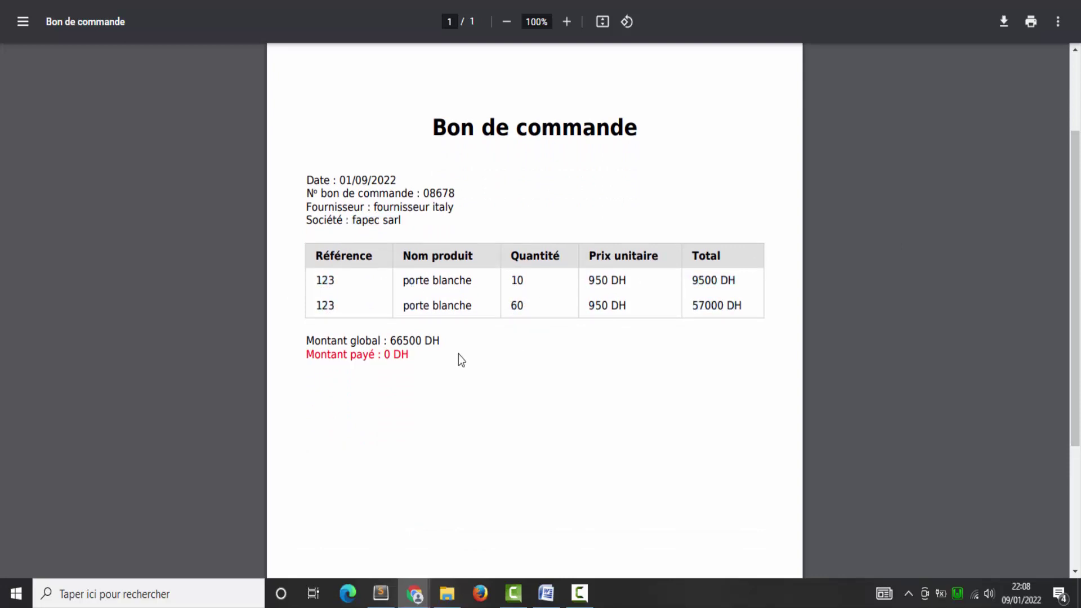
left_click_drag(441, 341, 409, 365)
left_click(417, 367)
Close the PDF and highlight the impayé payment status of order 08678 in the orders list
key("ctrl+w")
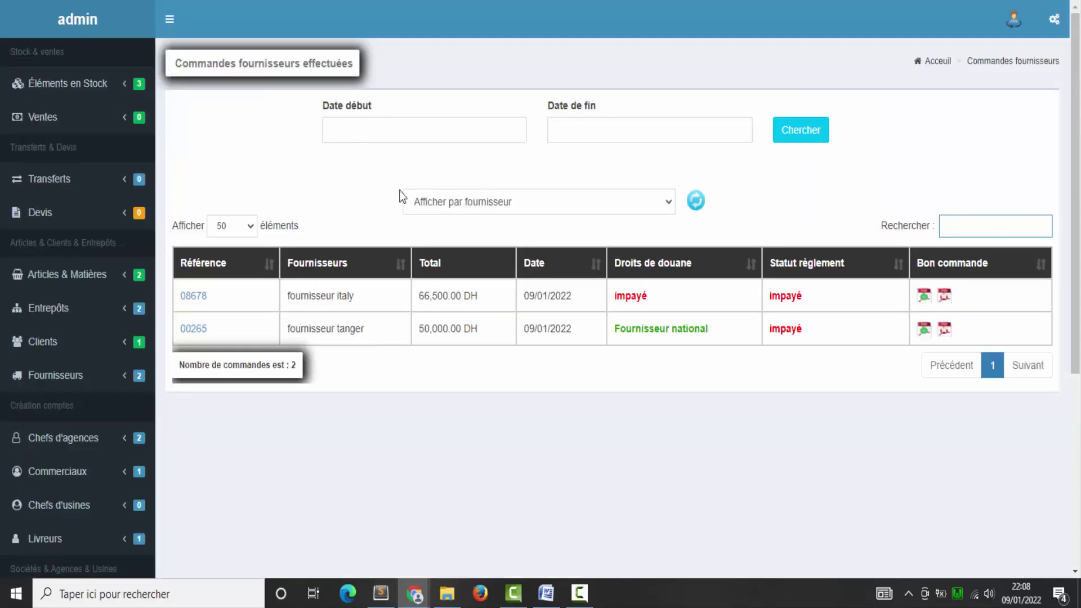
left_click_drag(803, 296, 771, 303)
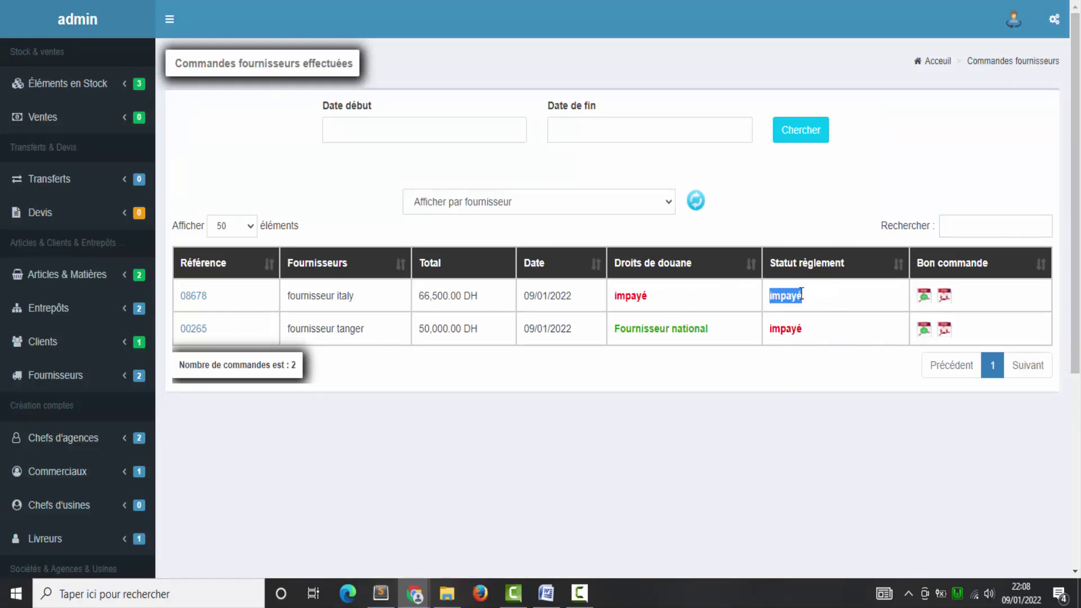
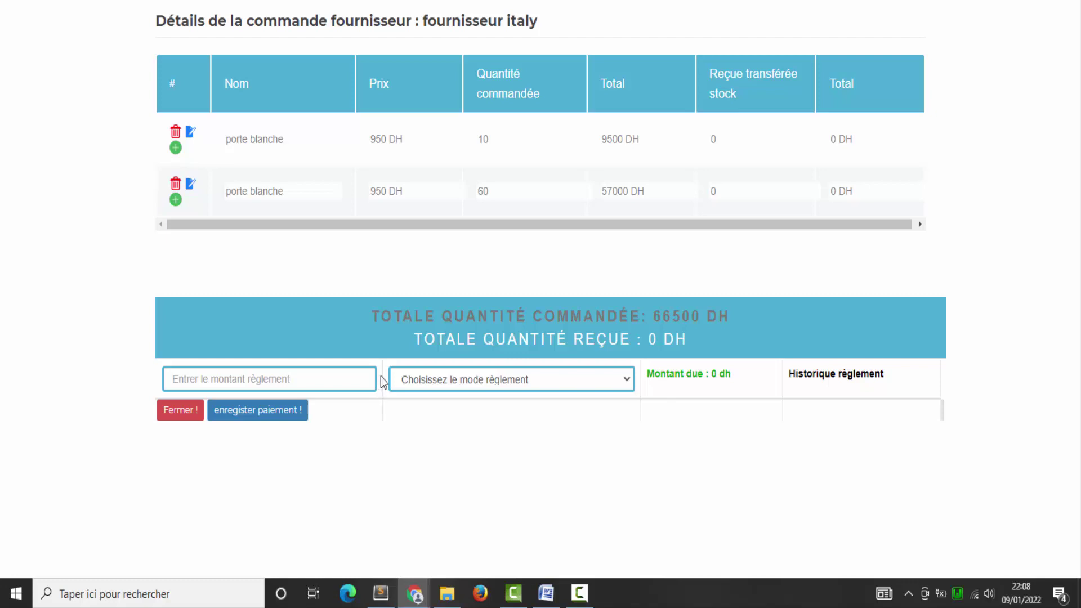
Review the fournisseur italy order lines: porte blanche at 950 DH, quantities 10 and 60, 57000 DH
left_click_drag(539, 22, 424, 17)
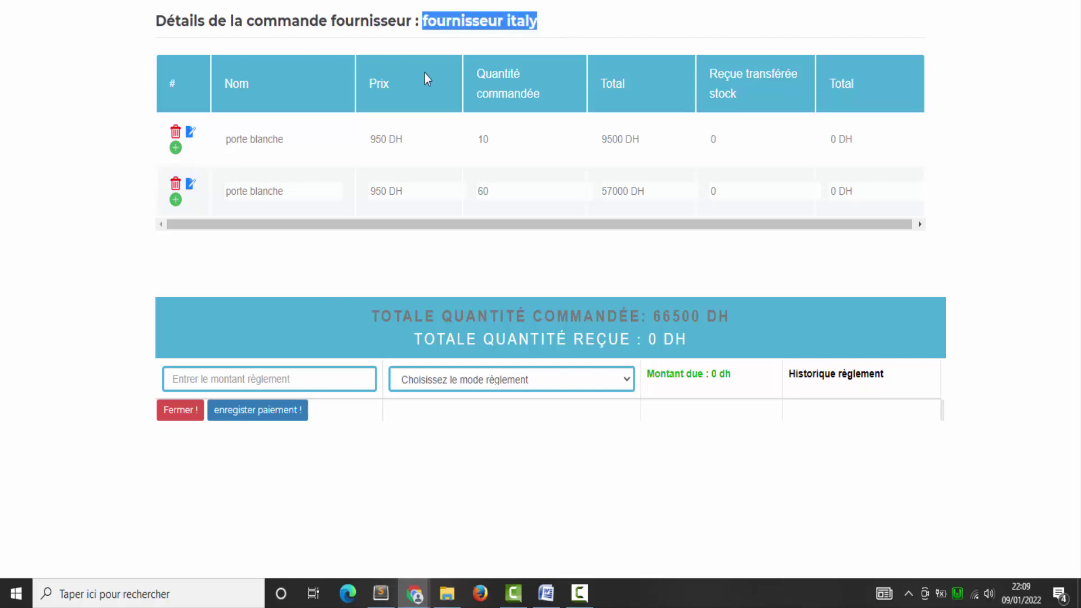
left_click_drag(226, 139, 290, 140)
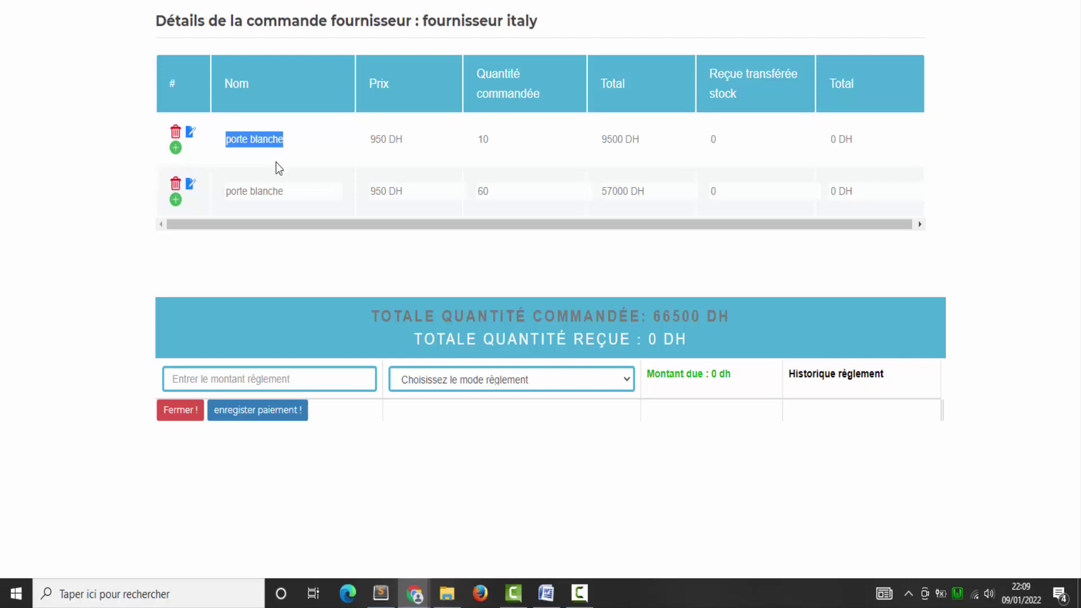
left_click_drag(227, 192, 268, 191)
left_click_drag(372, 139, 398, 140)
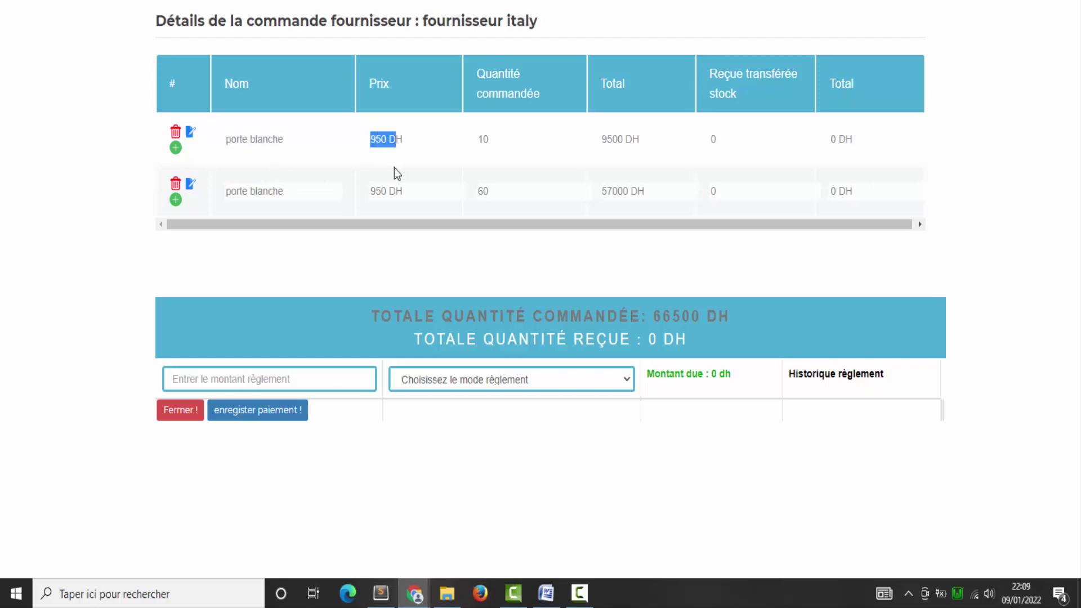
left_click_drag(371, 191, 413, 191)
left_click_drag(495, 139, 476, 139)
left_click(492, 192)
left_click_drag(491, 192, 476, 192)
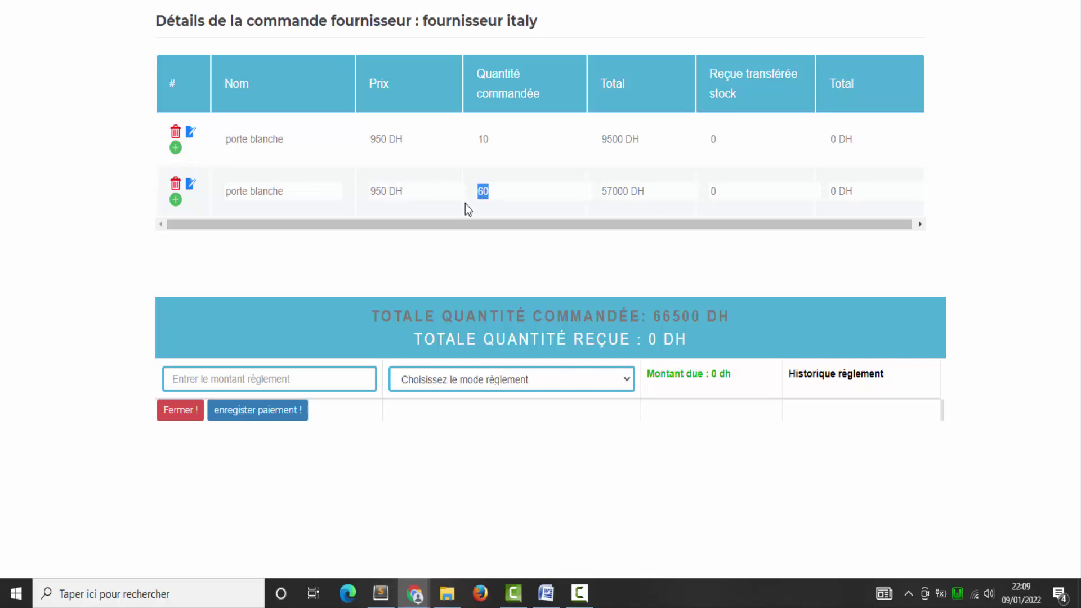
left_click(596, 140)
left_click_drag(642, 192, 601, 191)
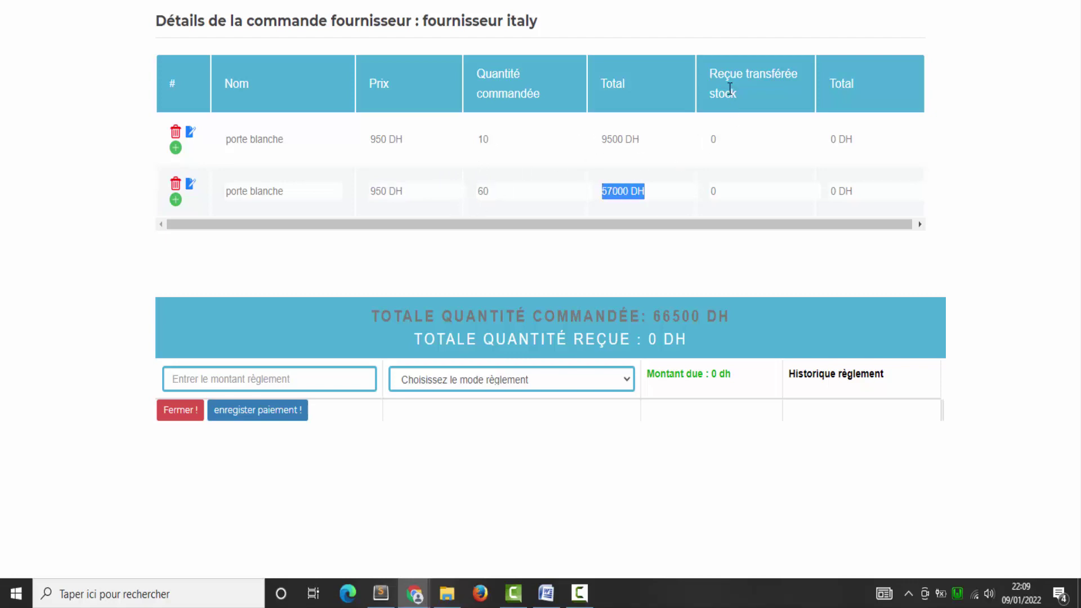
Check the received-in-stock column totals and the first line's ordered quantity of 10
left_click_drag(717, 70, 750, 97)
left_click(713, 140)
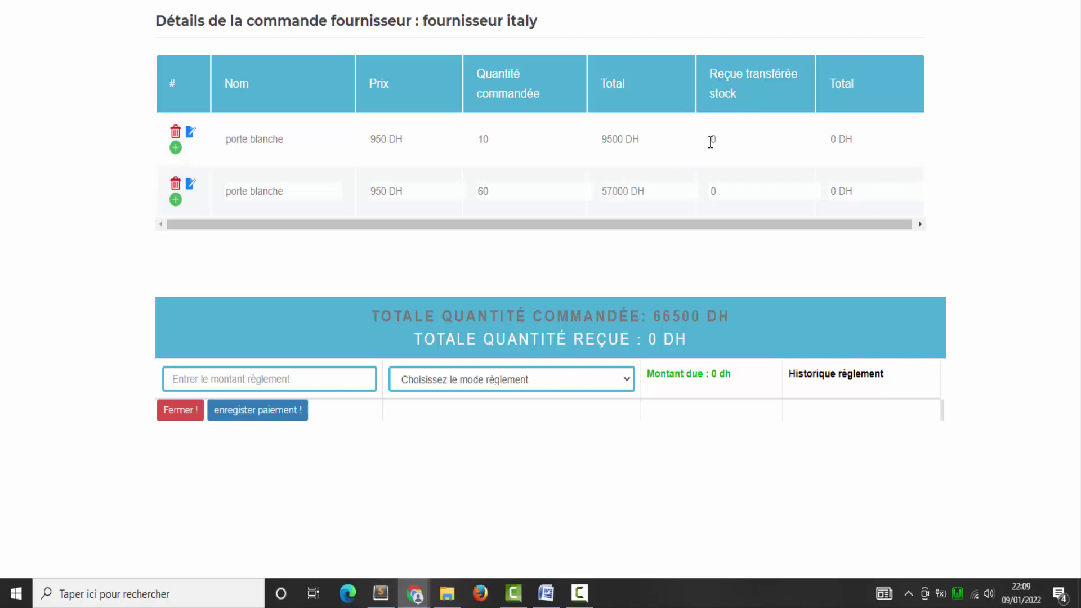
left_click_drag(826, 143, 854, 140)
left_click_drag(859, 193, 837, 191)
left_click_drag(479, 139, 488, 139)
left_click_drag(492, 194, 480, 196)
left_click_drag(286, 139, 226, 139)
left_click_drag(490, 139, 475, 142)
left_click(506, 141)
Try receiving 5 units on the first line (total 4750), then close the form unsaved
left_click(175, 148)
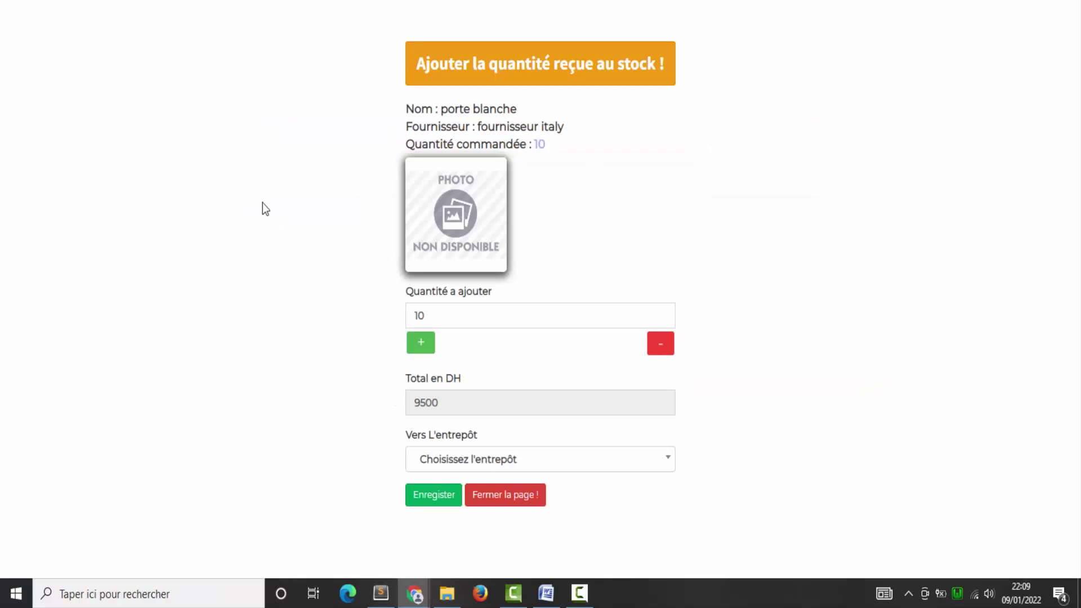
double_click(411, 321)
type("5")
mouse_move(406, 384)
left_mouse_down()
mouse_move(446, 383)
mouse_move(413, 402)
left_mouse_up()
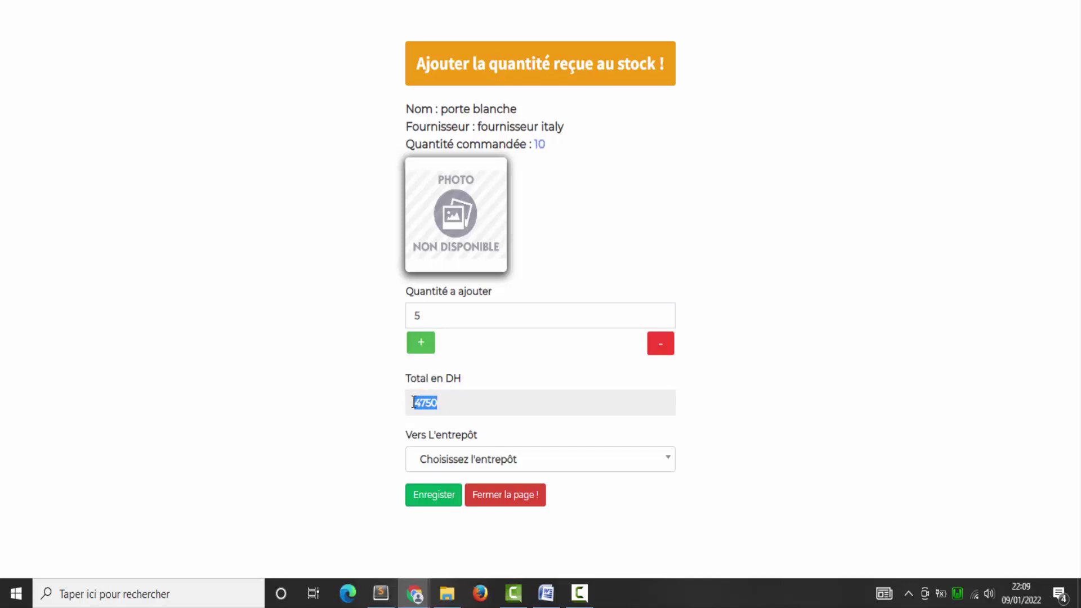
left_click(483, 458)
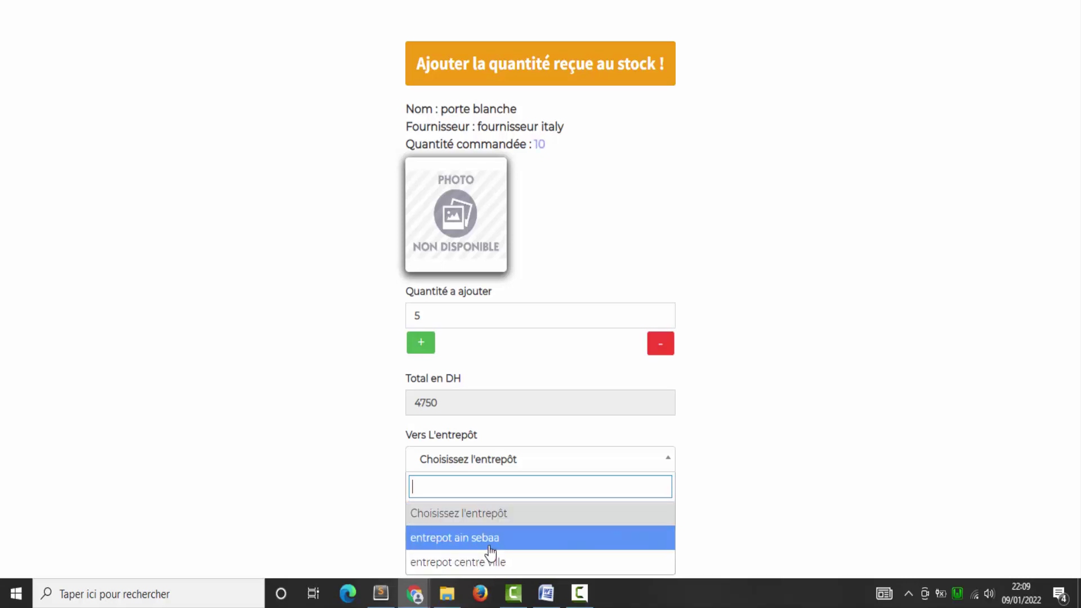
left_click(244, 332)
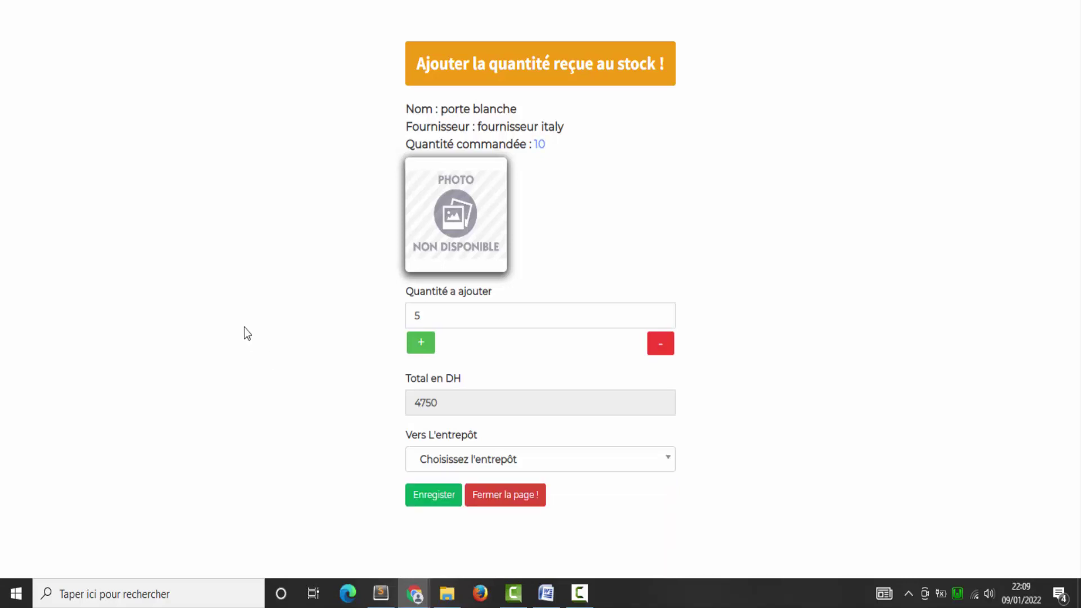
left_click(505, 499)
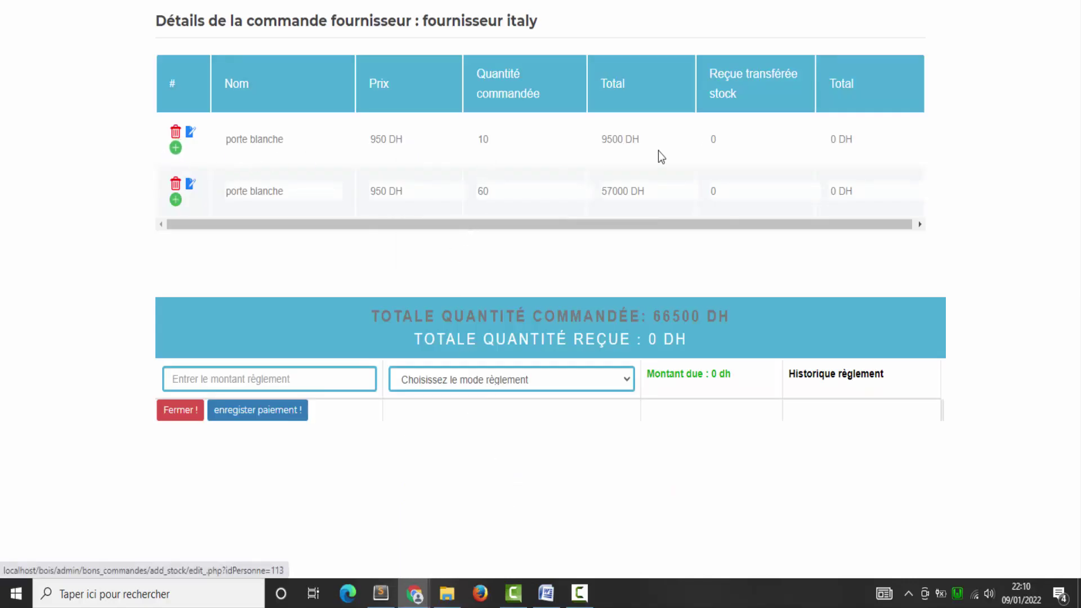
Edit the first porte blanche line's quantity from 10 to 50 (line total 47500) and save
left_click_drag(709, 74, 765, 97)
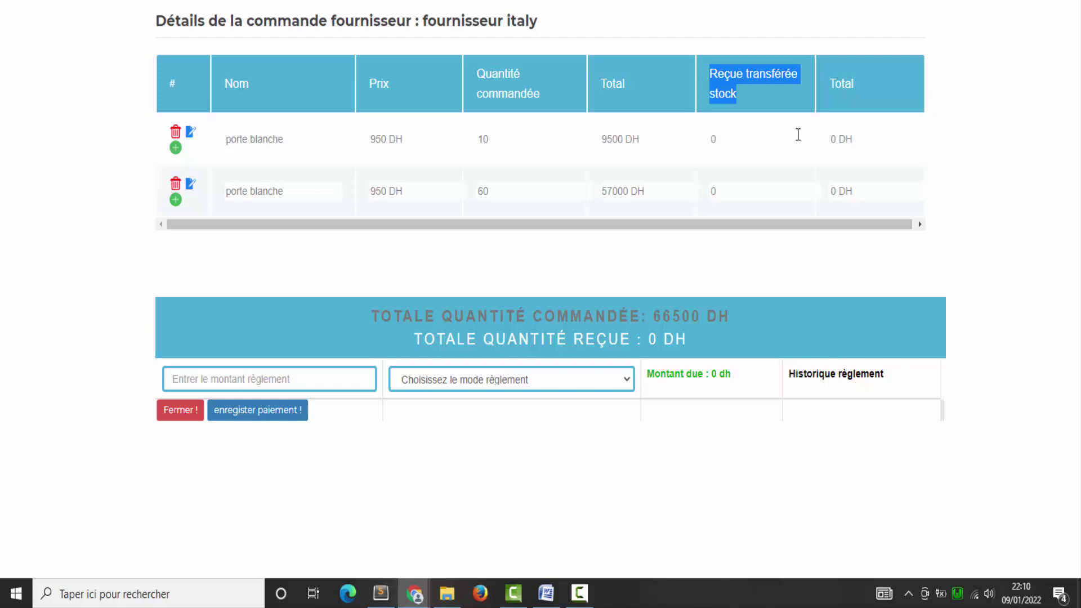
double_click(483, 139)
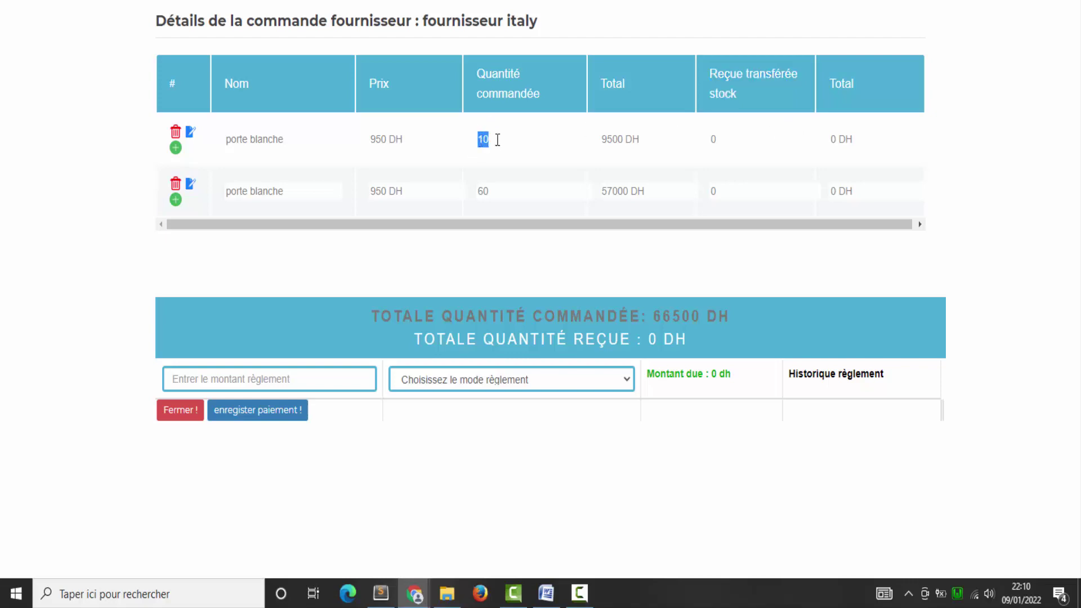
left_click(192, 137)
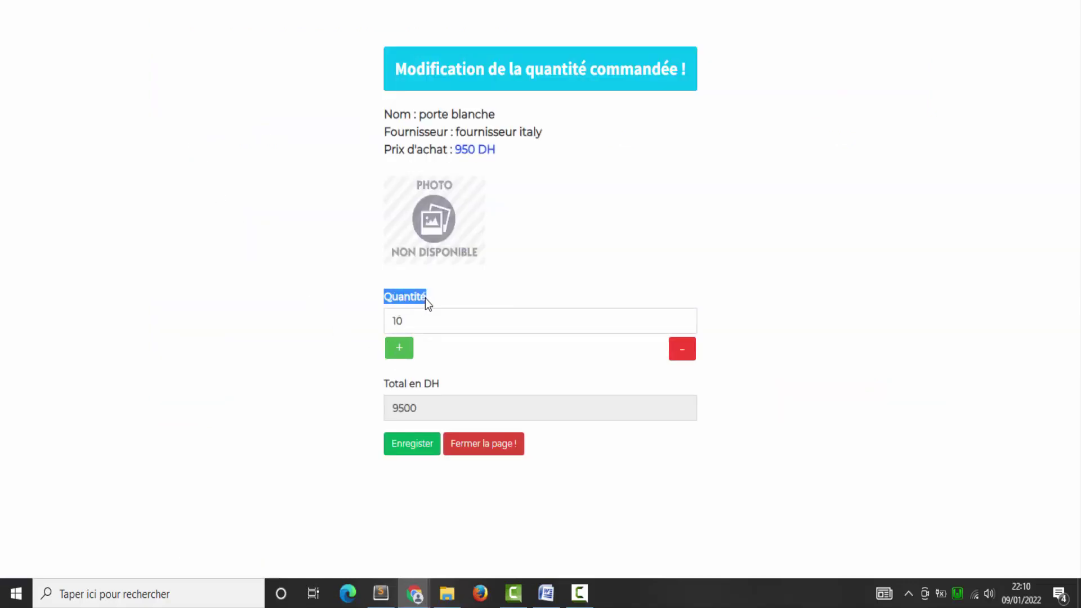
left_click_drag(405, 318, 393, 322)
type("50")
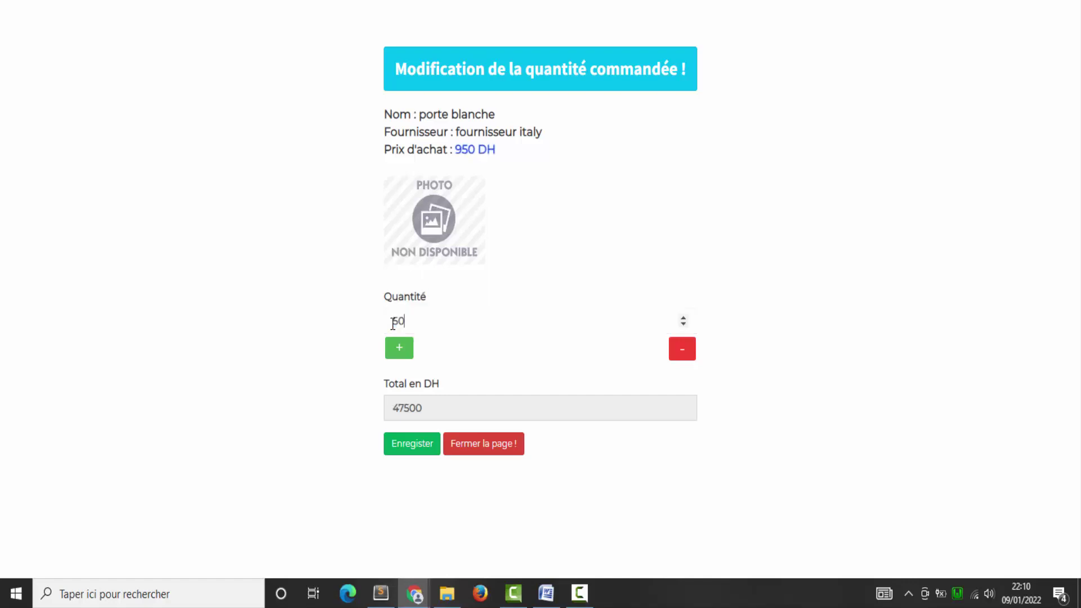
left_click_drag(429, 407, 395, 410)
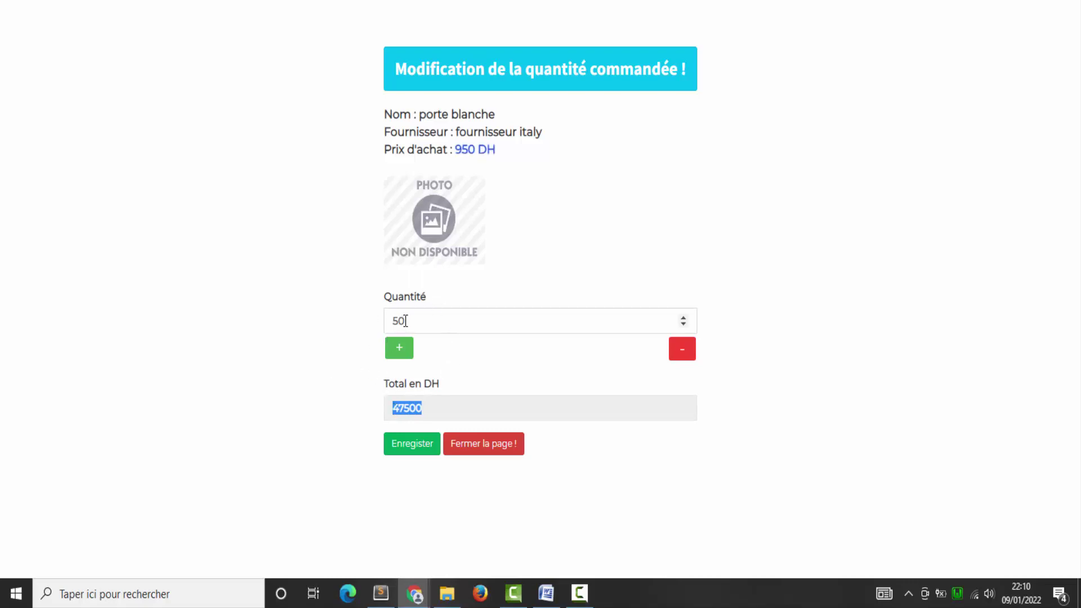
left_click(414, 444)
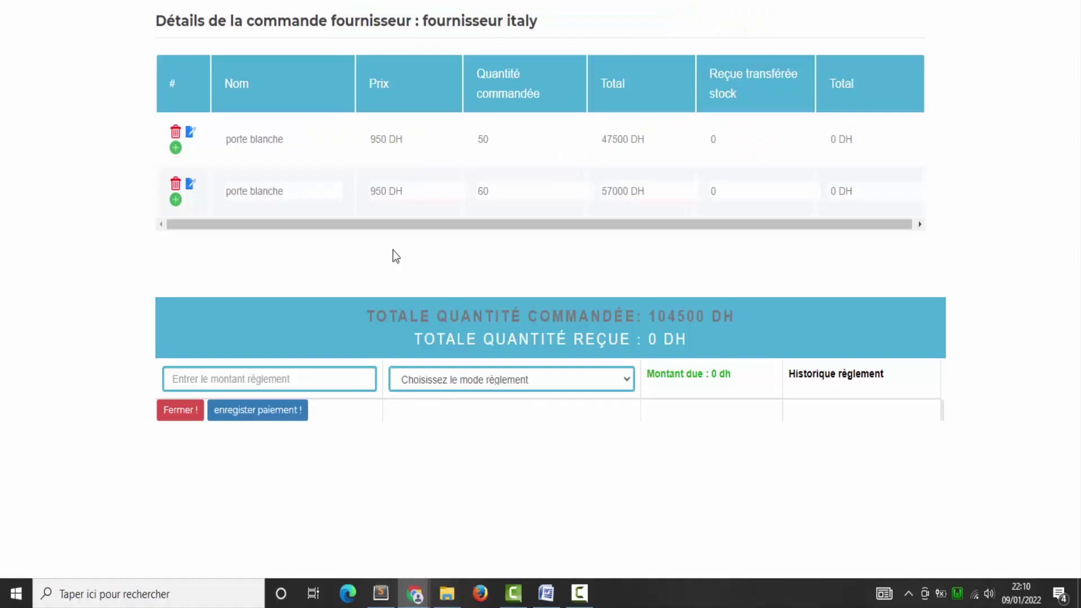
left_click_drag(489, 140, 479, 140)
left_click(604, 142)
left_click_drag(644, 140, 602, 140)
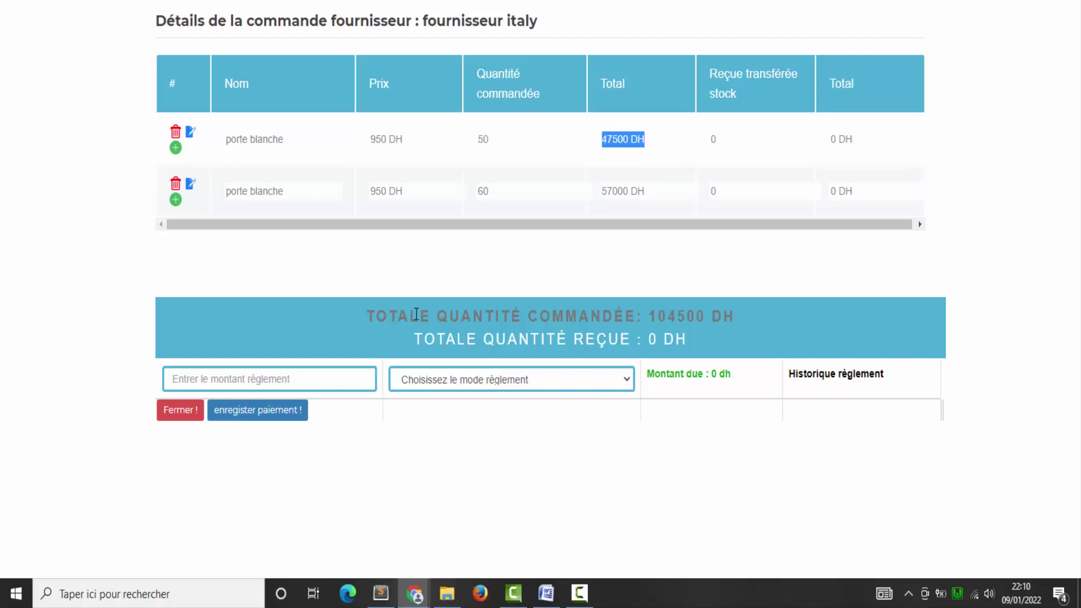
left_click_drag(369, 316, 620, 321)
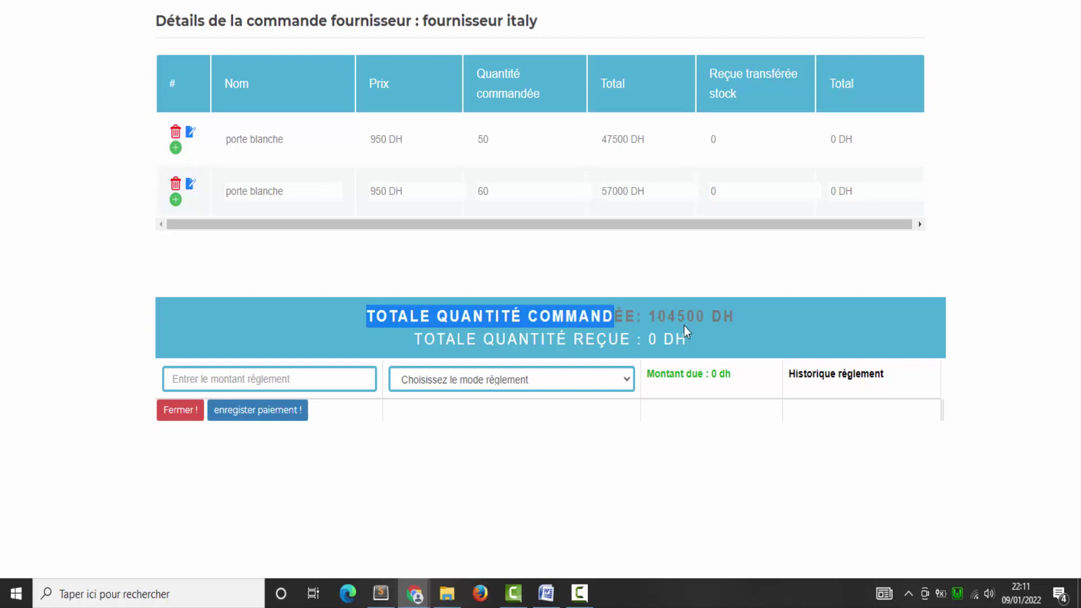
left_click(696, 315)
left_click_drag(756, 319, 347, 323)
left_click_drag(432, 344, 694, 345)
left_click(651, 344)
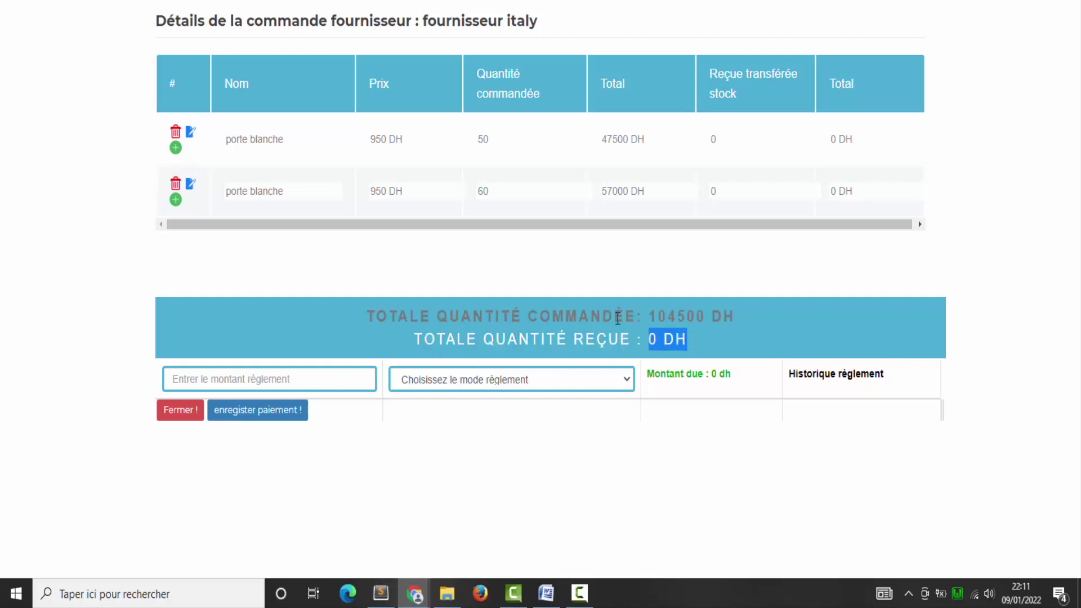
left_click(496, 142)
left_click_drag(497, 142, 479, 143)
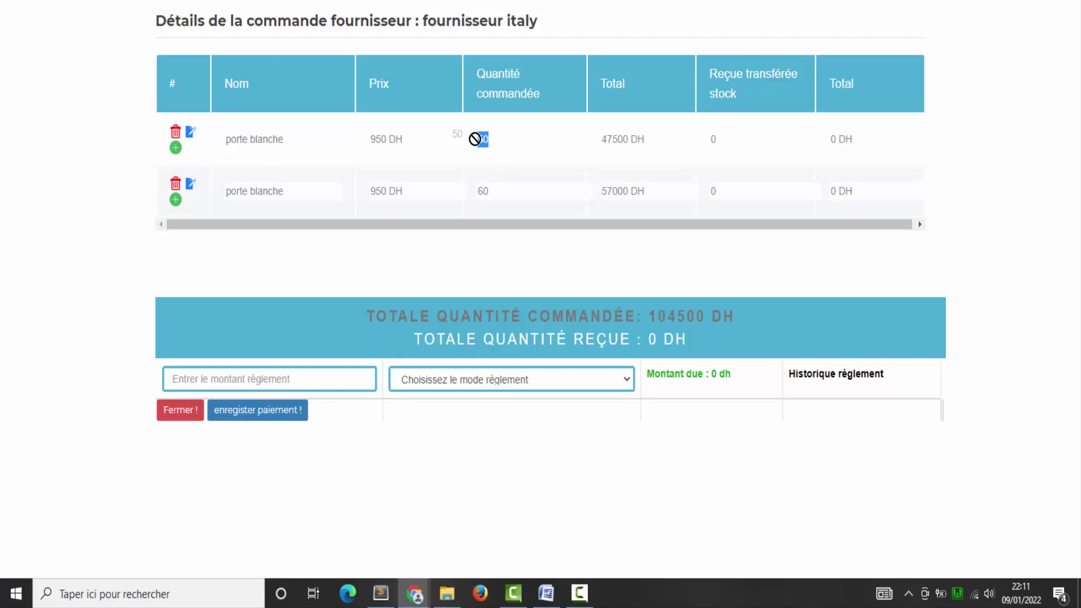
Delete the 50-unit porte blanche line, confirm the 57000 DH total, and close the order details
left_click(176, 132)
left_click(682, 190)
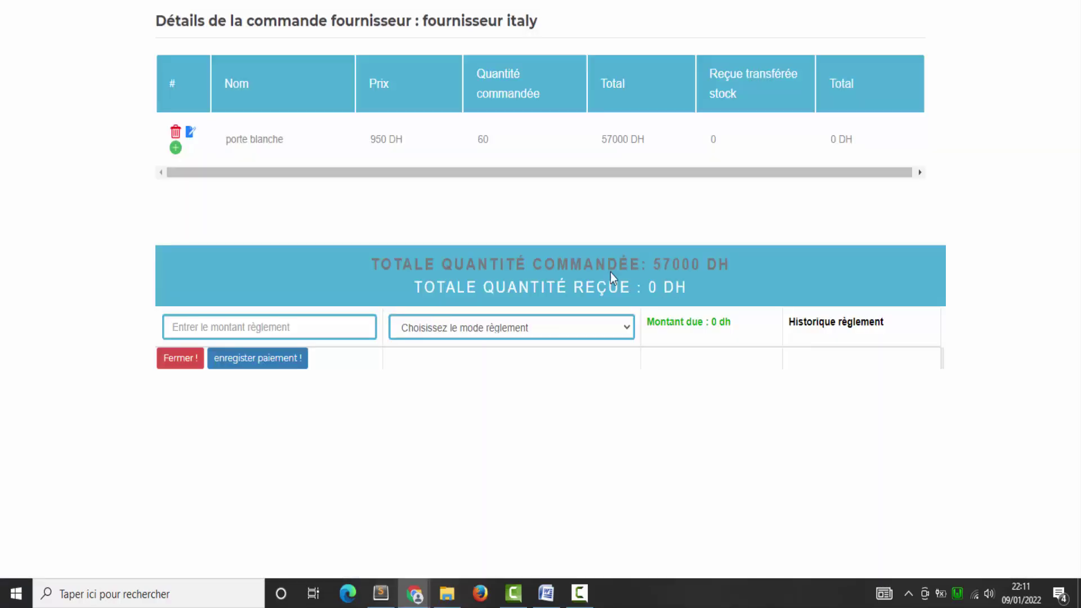
left_click_drag(378, 265, 537, 264)
mouse_move(655, 264)
left_mouse_down()
mouse_move(681, 264)
mouse_move(655, 263)
left_mouse_up()
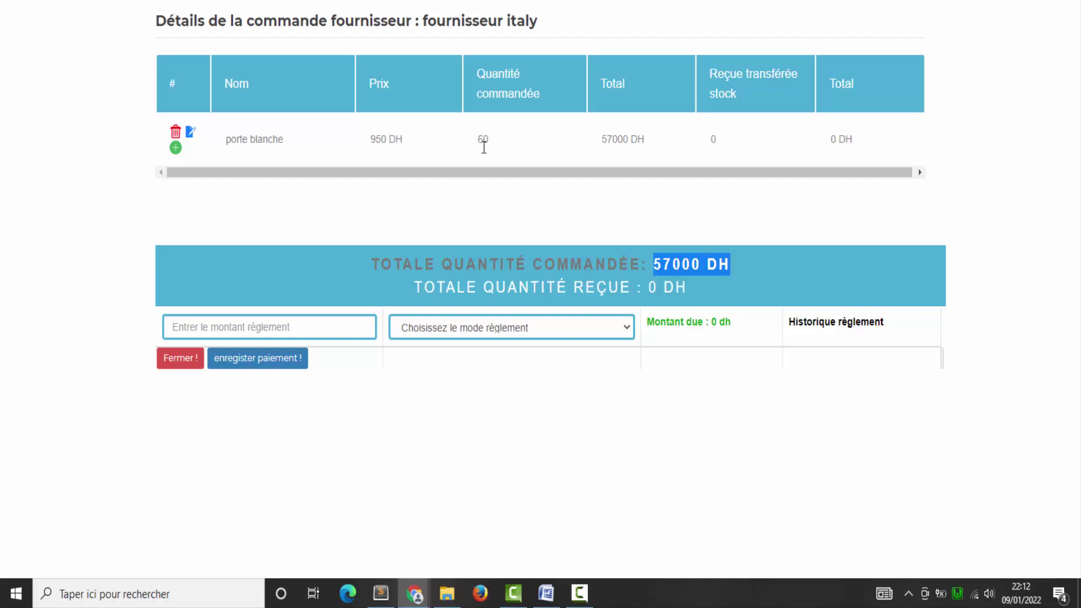
left_click_drag(413, 140, 376, 140)
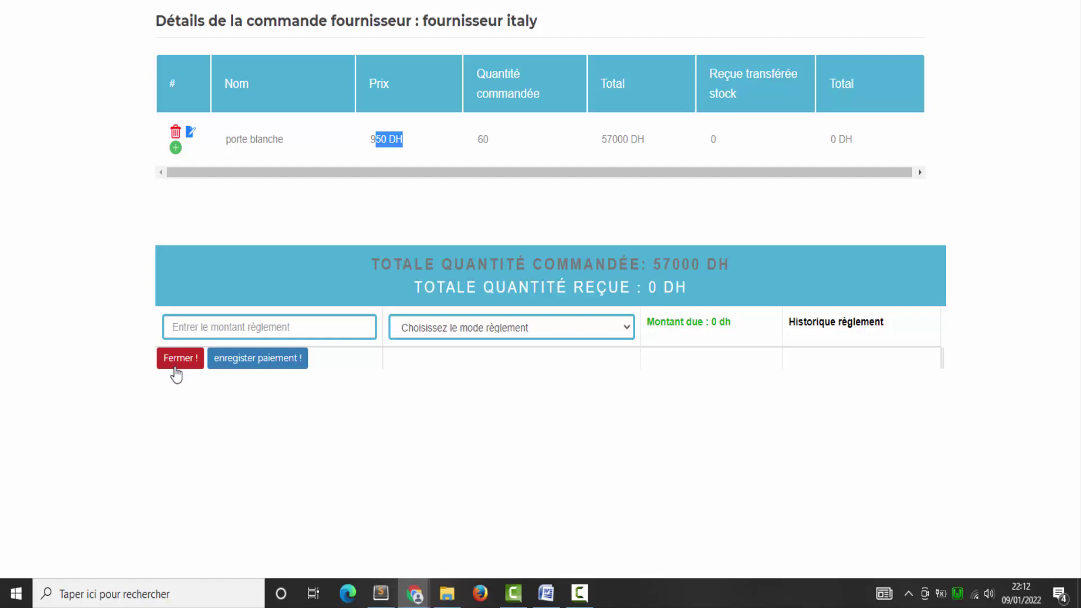
left_click(176, 368)
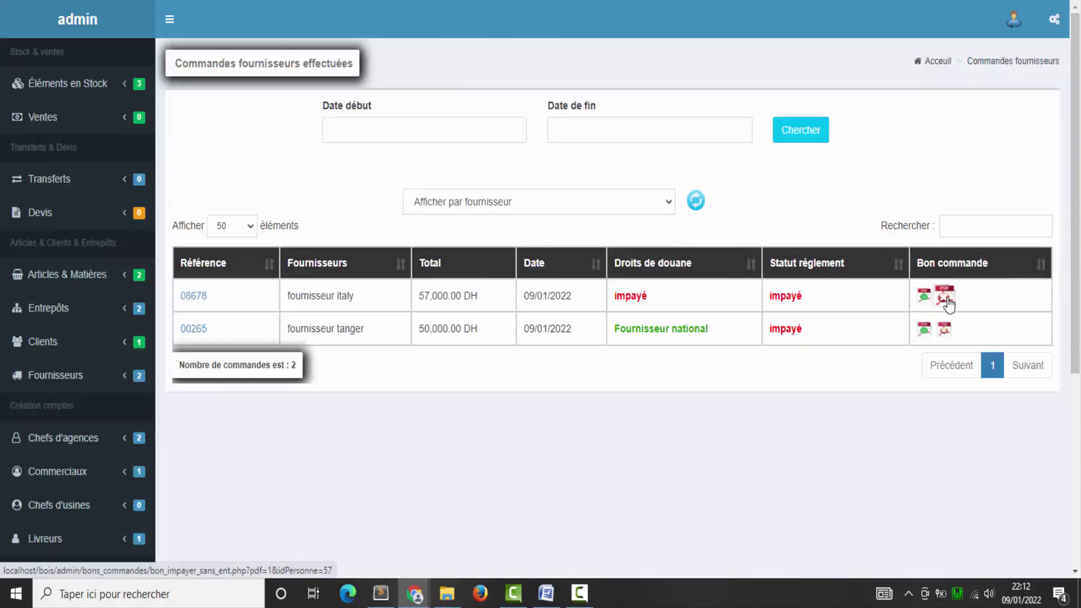
Download and open the 08678 purchase order PDF, checking its 57000 DH global amount
left_click(946, 297)
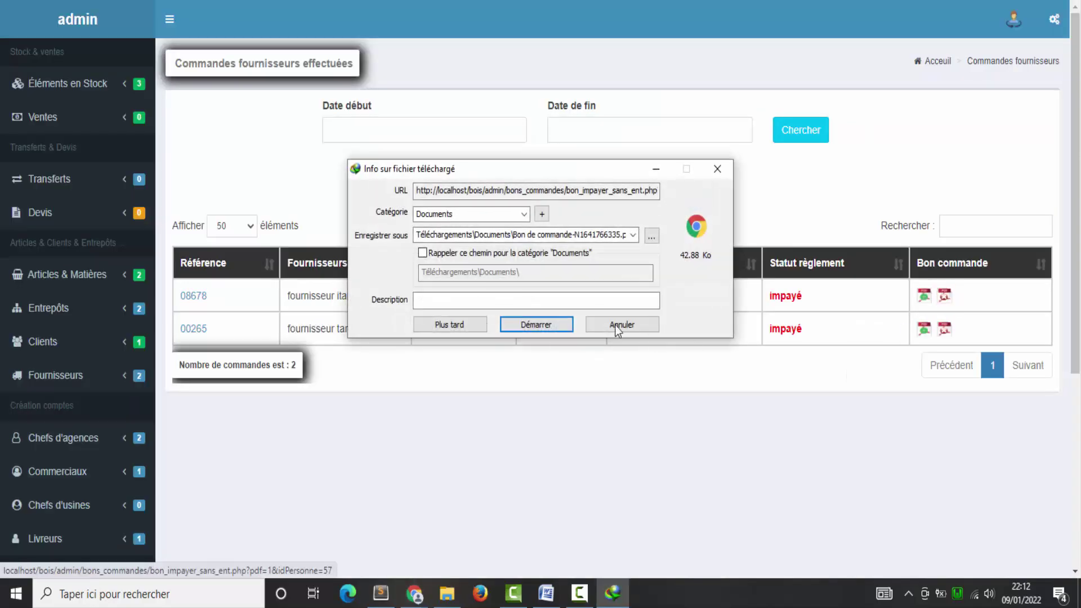
left_click(542, 322)
left_click(442, 304)
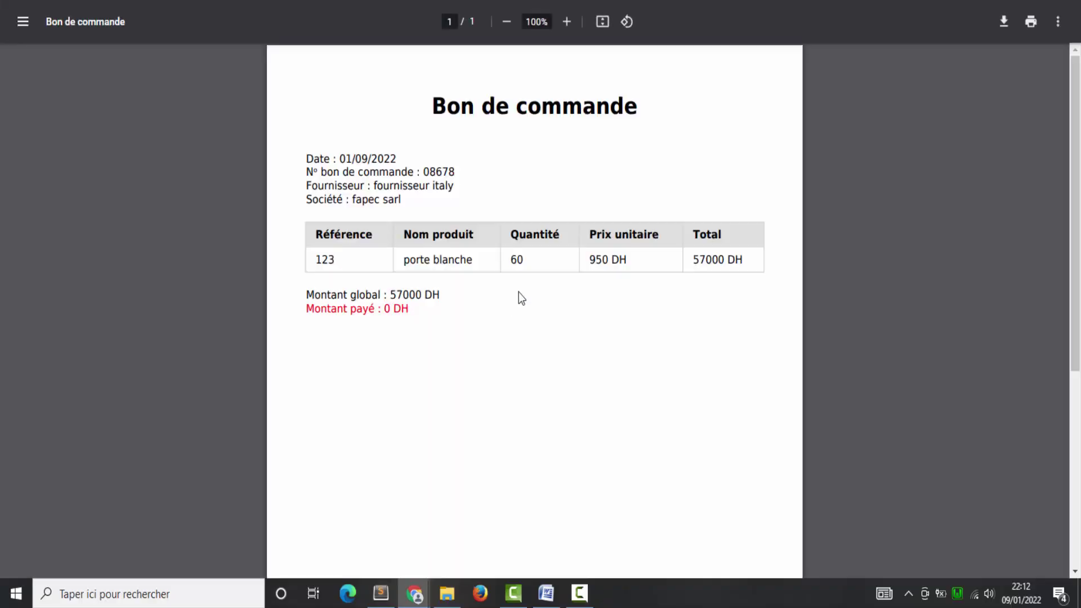
left_click_drag(532, 263, 628, 259)
left_click(654, 255)
left_click_drag(390, 297, 426, 311)
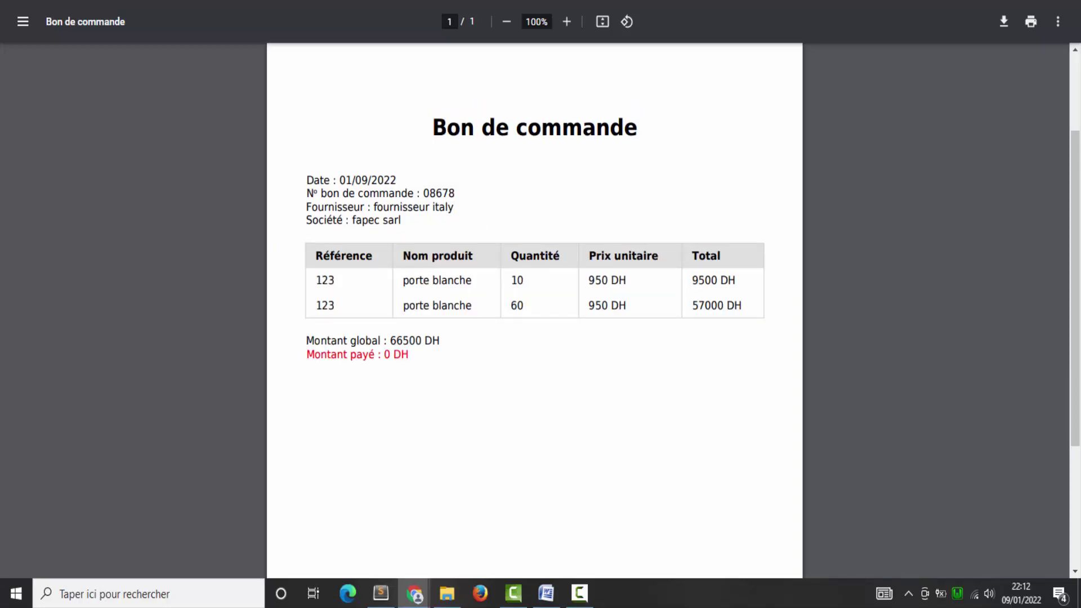
key("ctrl+w")
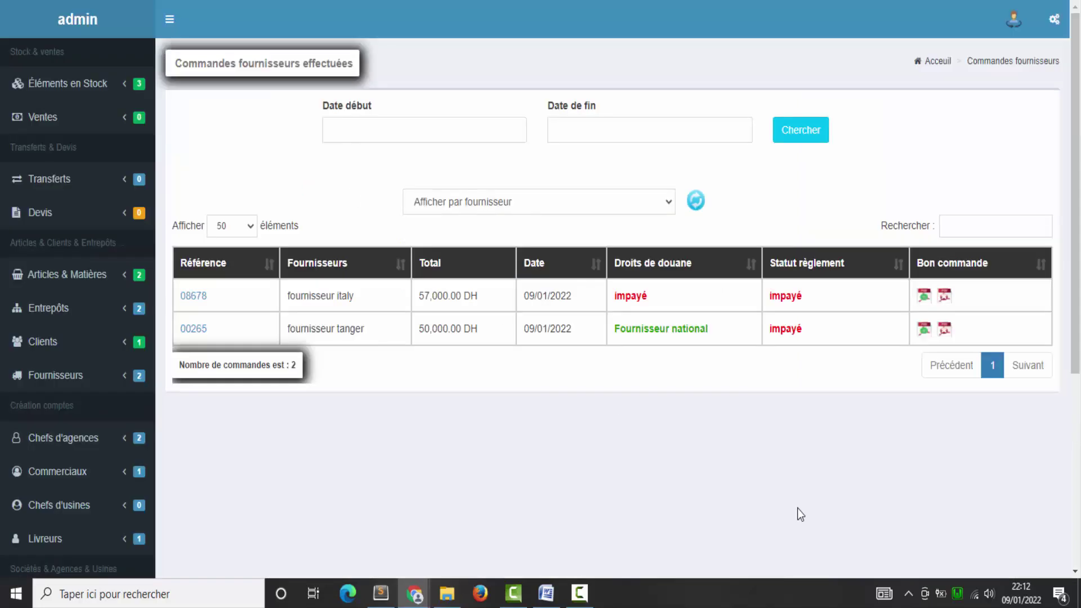
Open order 08678 and the receive-into-stock form for the remaining 60-unit porte blanche line
left_click(195, 298)
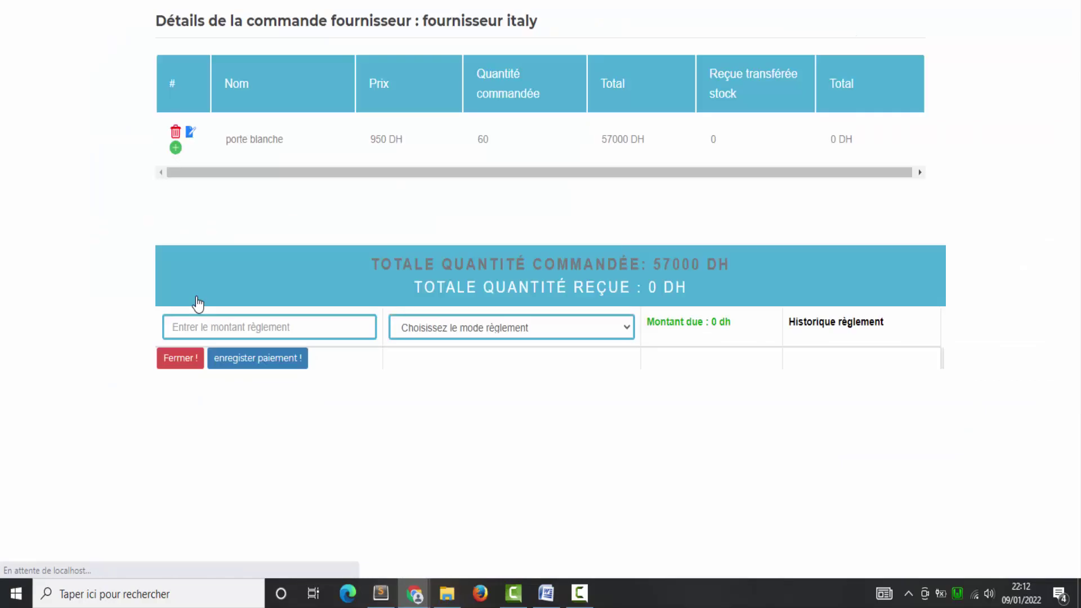
double_click(489, 140)
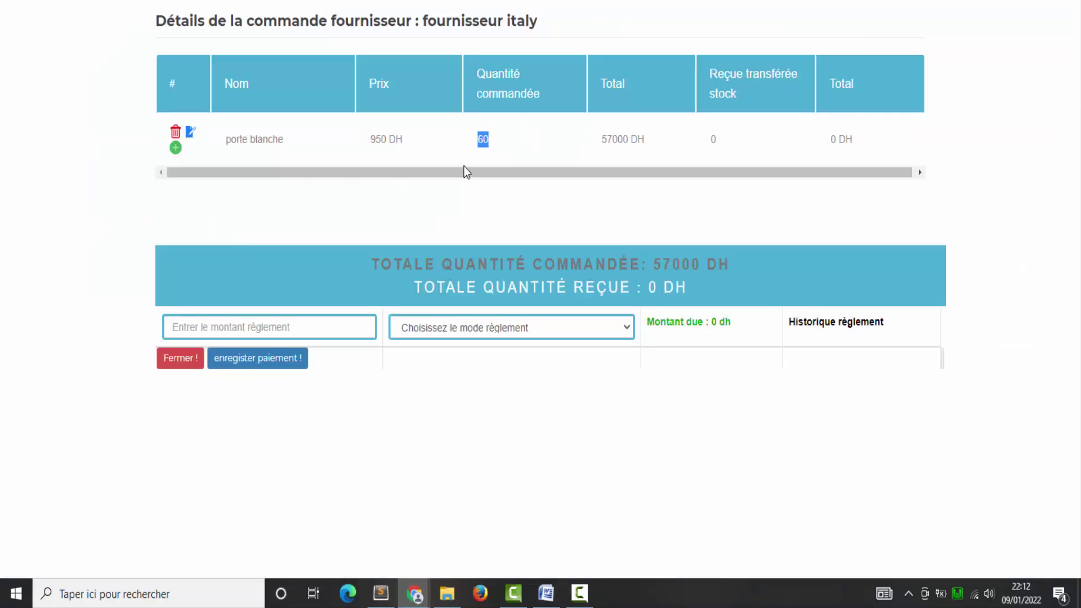
left_click(383, 211)
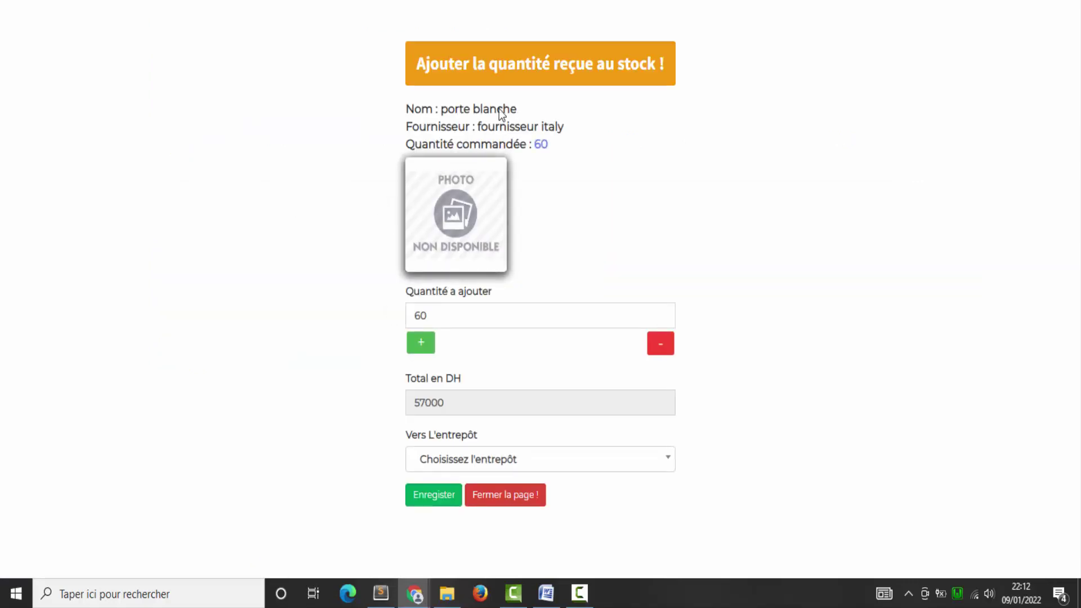
left_click_drag(514, 109, 450, 109)
left_click_drag(426, 63, 660, 64)
left_click(465, 110)
left_click_drag(569, 151, 488, 128)
left_click(569, 154)
Receive 30 units (28500 DH) into entrepot ain sebaa and dismiss the success message
left_click_drag(546, 148, 404, 318)
type("30")
double_click(444, 402)
left_click(497, 460)
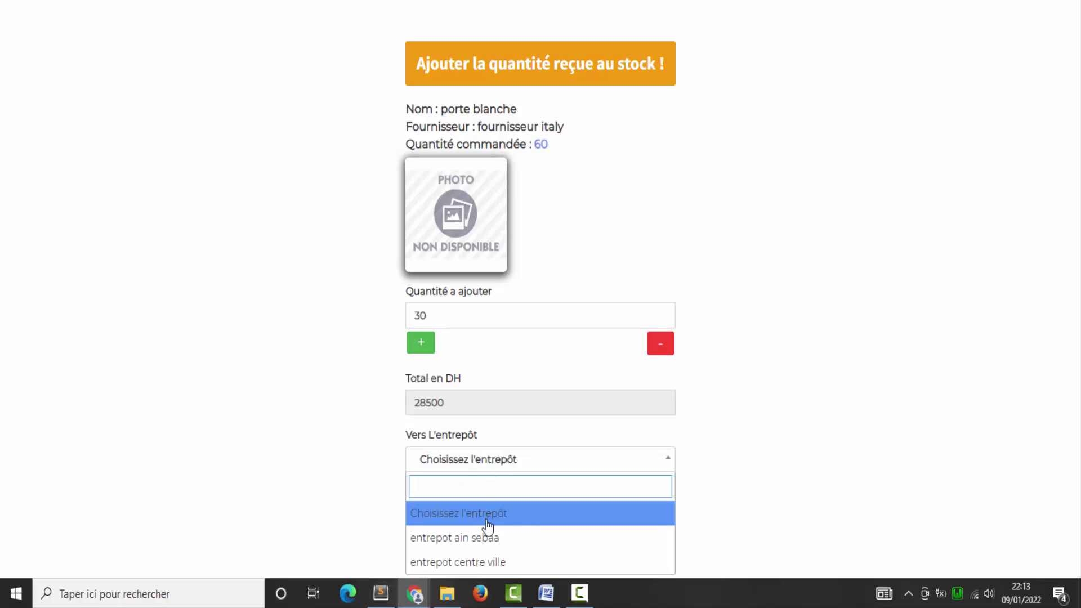
left_click(486, 539)
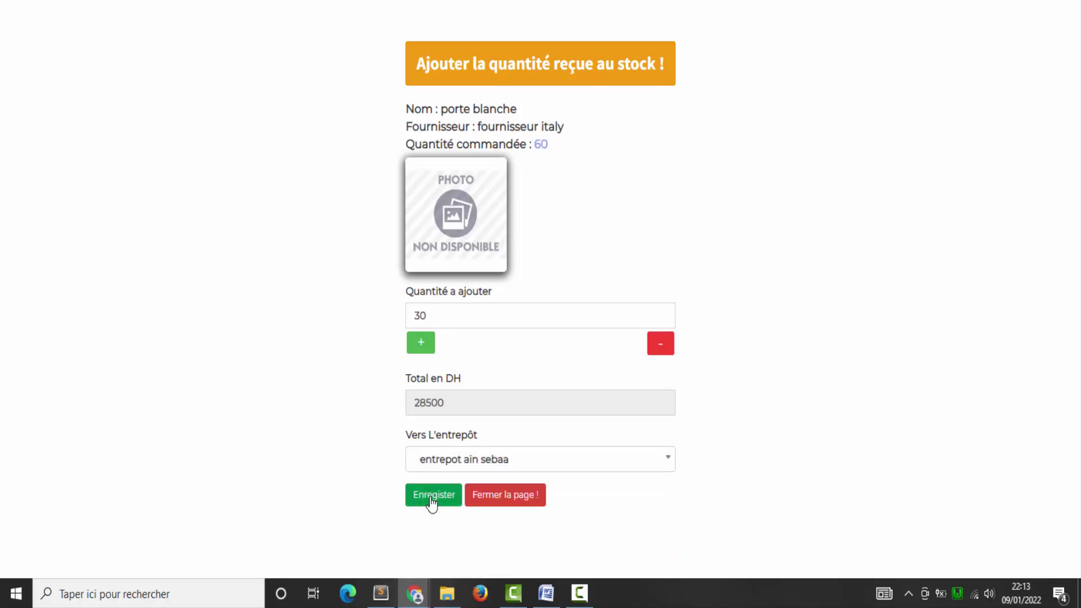
left_click(432, 498)
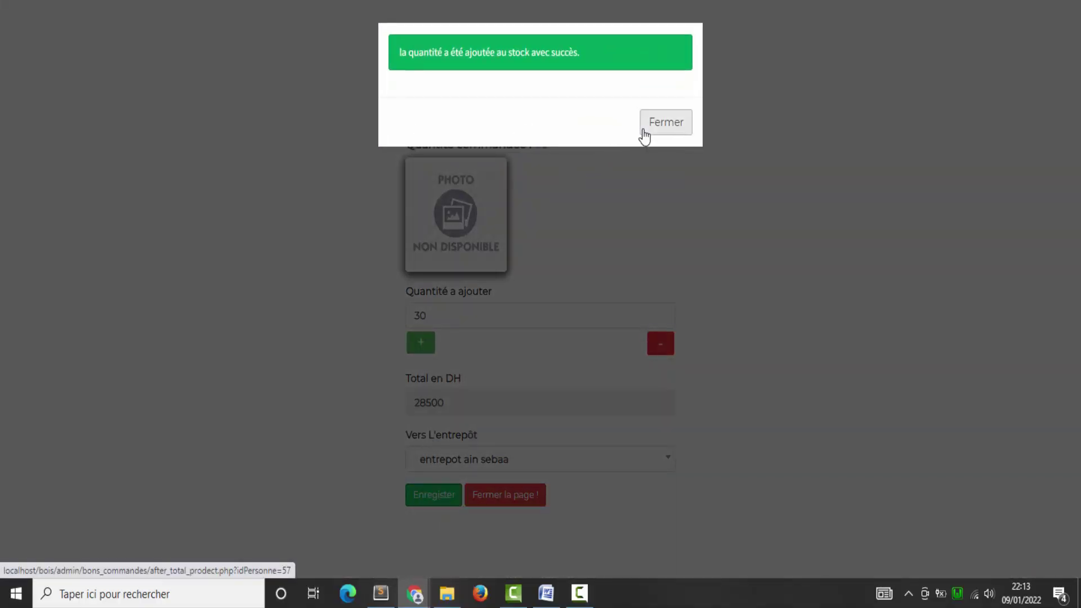
left_click(644, 135)
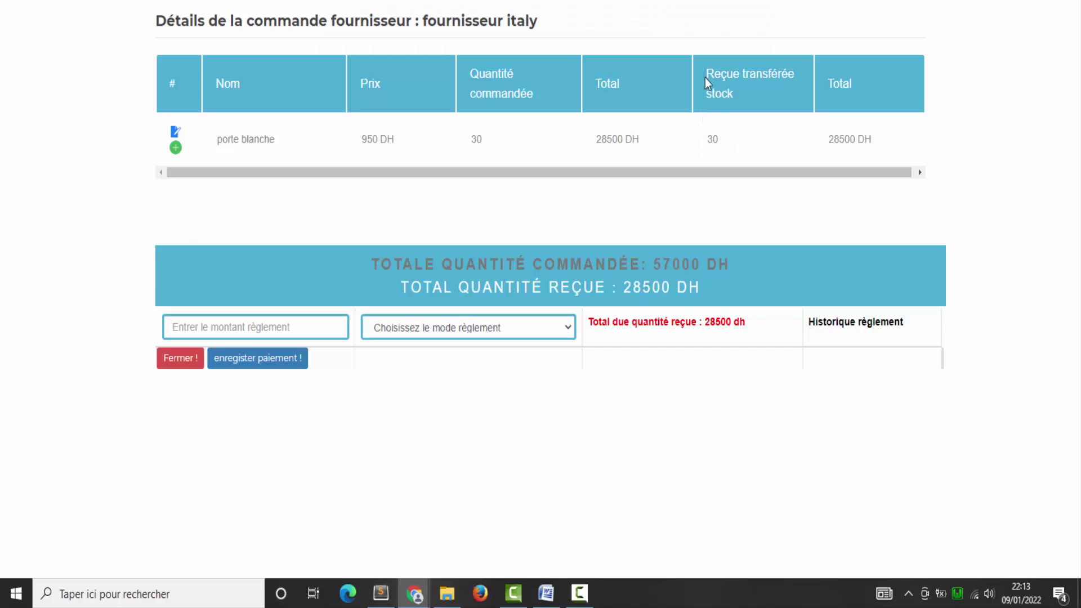
Check the 28500 DH received total and amount due against the ordered total, then close the details
left_click_drag(737, 77, 712, 141)
left_click_drag(829, 139, 872, 139)
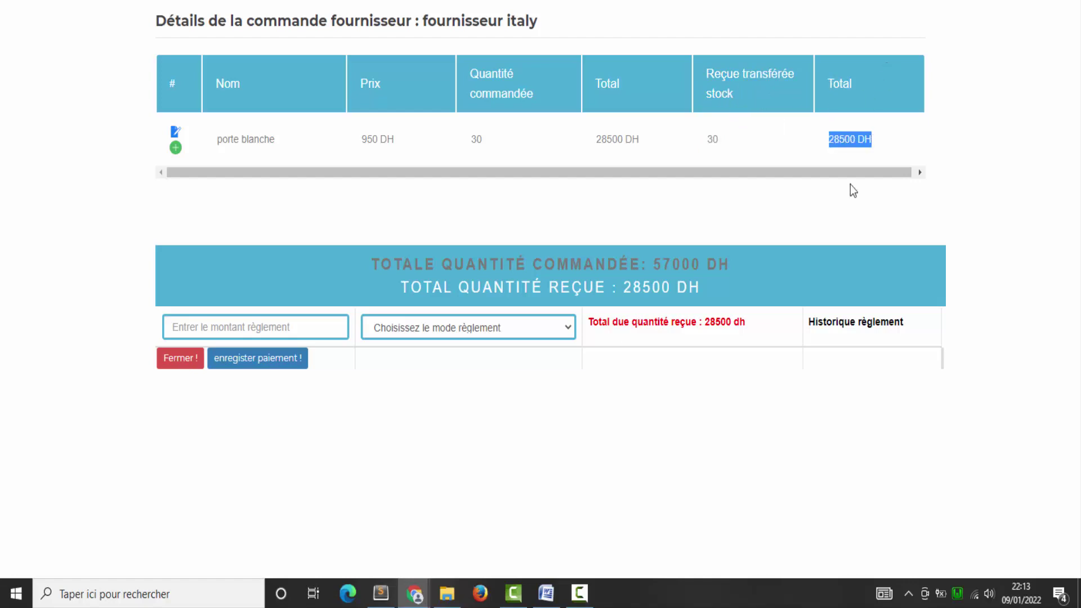
left_click_drag(368, 264, 729, 265)
left_click_drag(402, 287, 701, 288)
left_click_drag(588, 321, 753, 335)
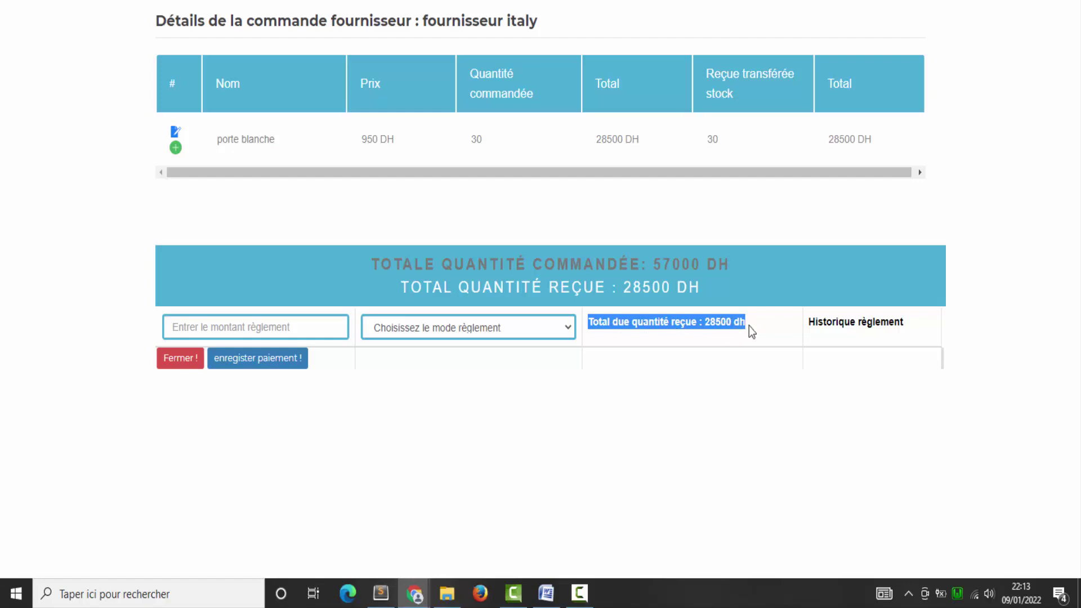
left_click(182, 360)
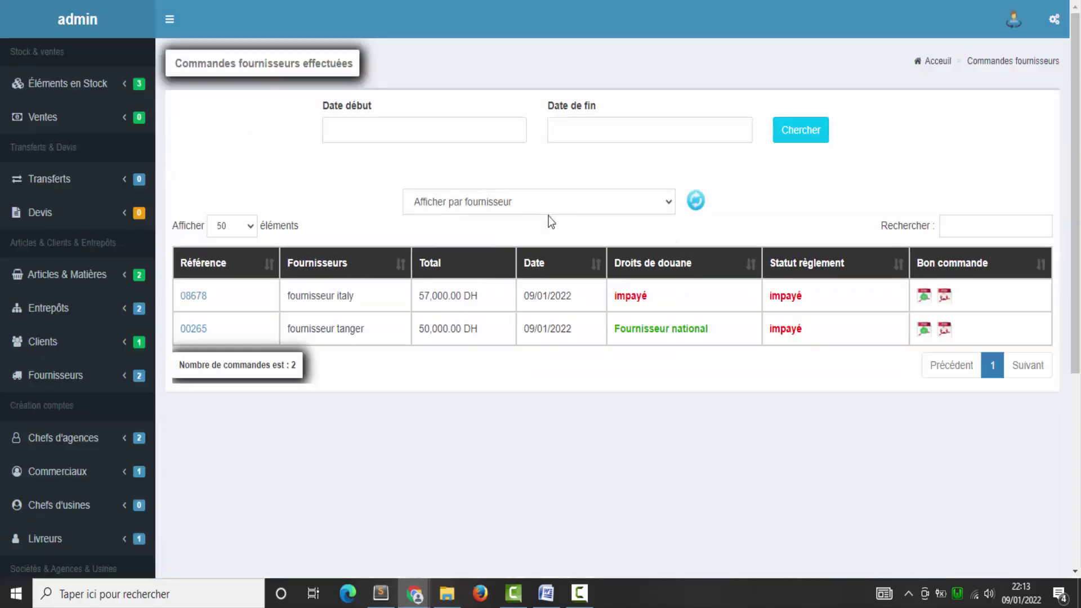
Re-download the 08678 purchase order PDF, overwriting the old file, and check 30 units at 28500 DH
left_click(944, 296)
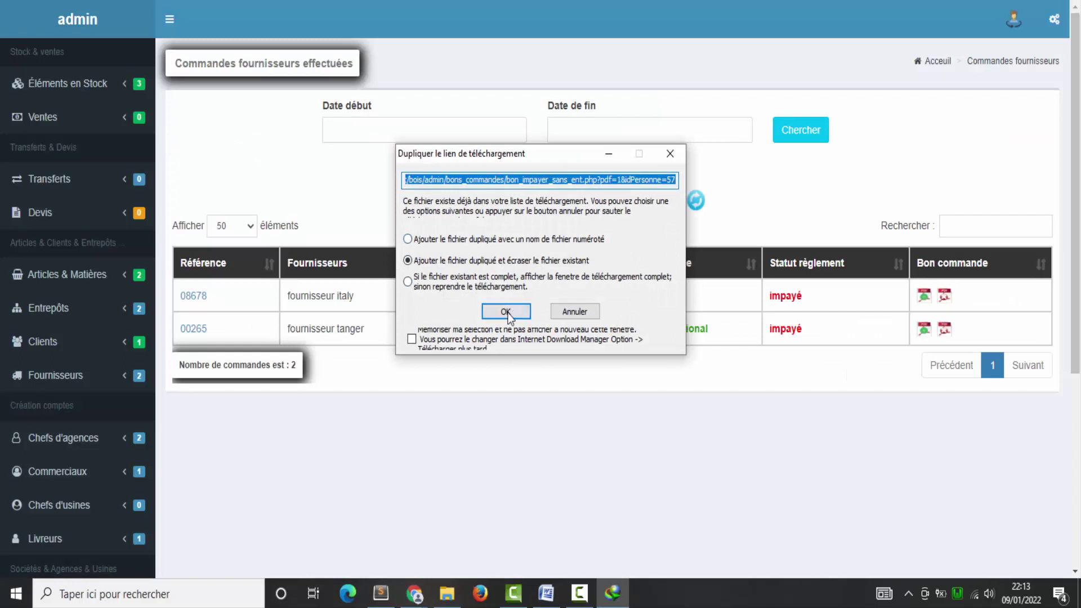
left_click(508, 310)
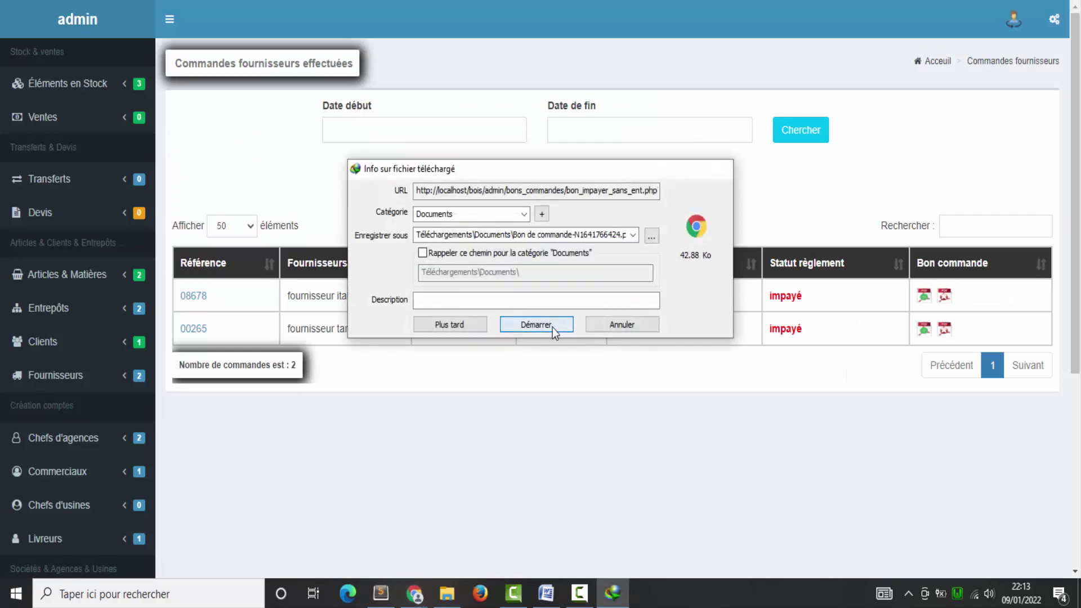
left_click(553, 326)
left_click(432, 304)
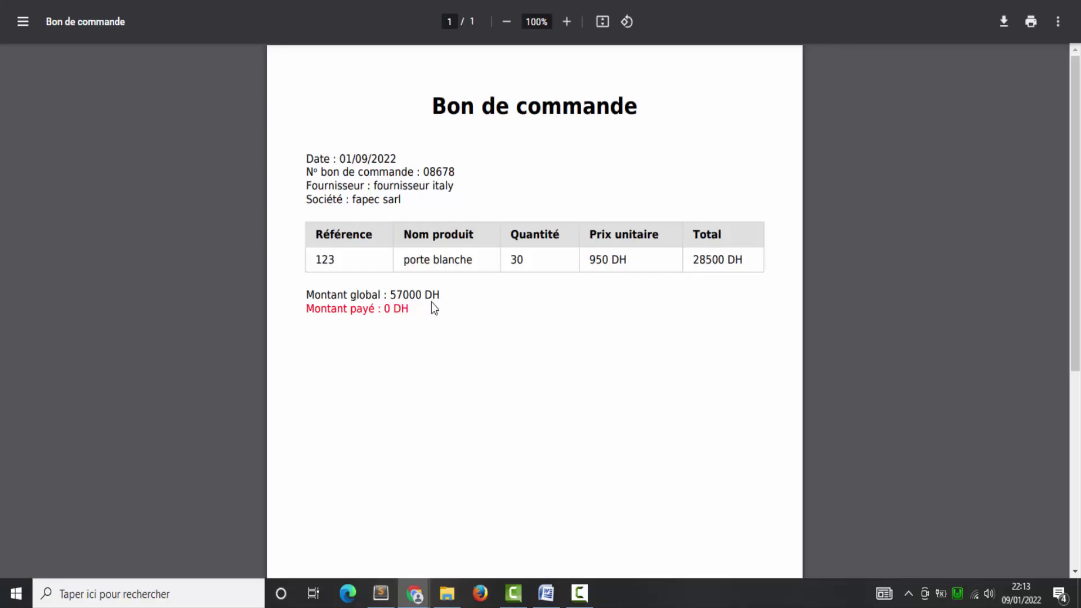
left_click_drag(557, 245, 508, 263)
triple_click(684, 264)
left_click_drag(440, 295, 352, 294)
key("ctrl+w")
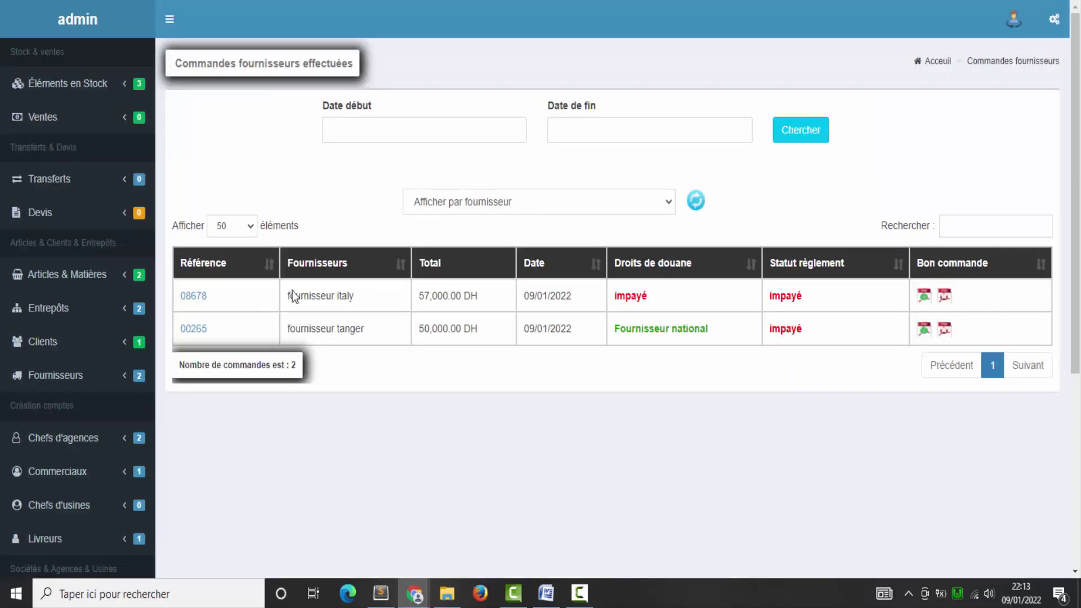
Record an 8500 DH Espèces payment on order 08678
left_click(193, 297)
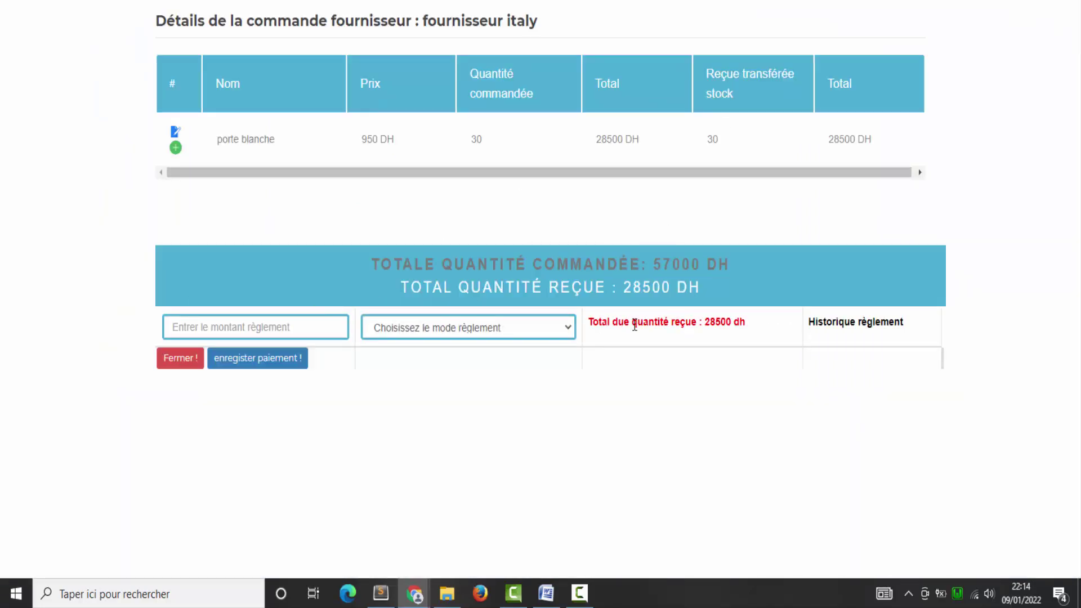
left_click_drag(624, 289, 662, 292)
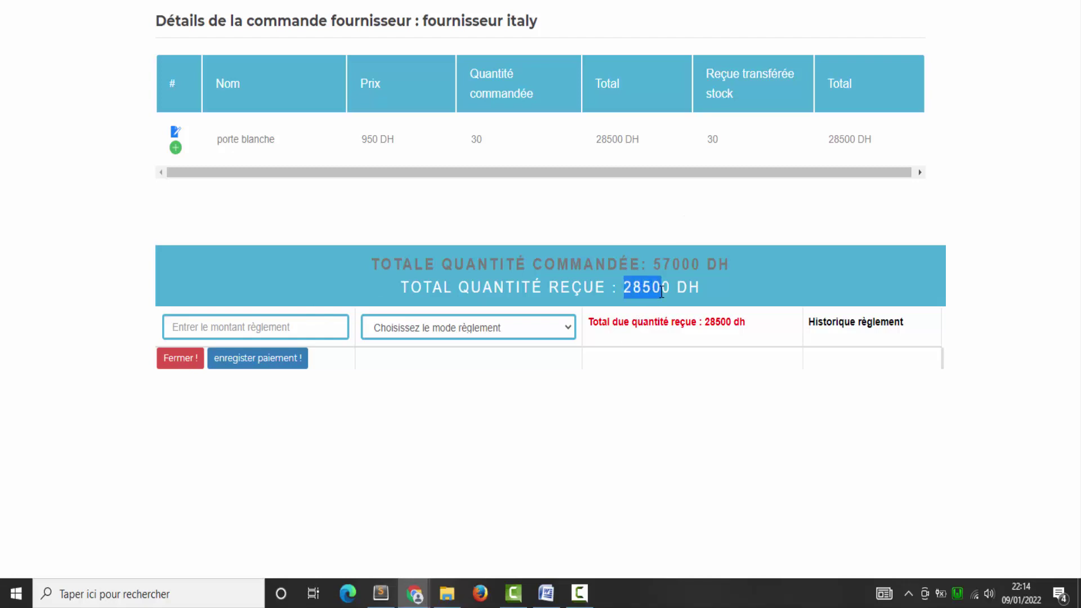
left_click(210, 331)
type("8500")
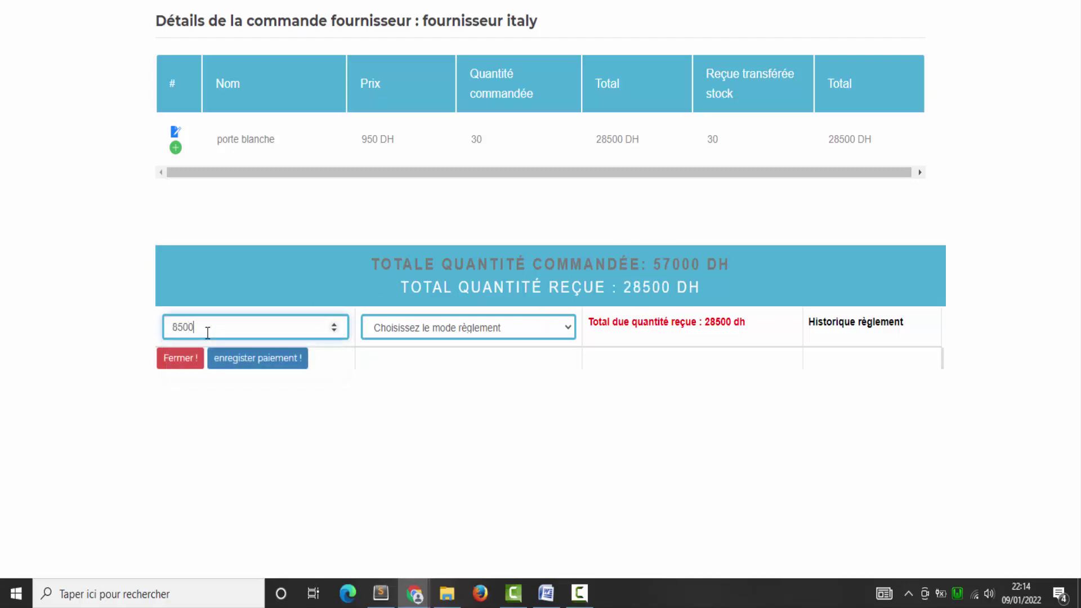
left_click(426, 337)
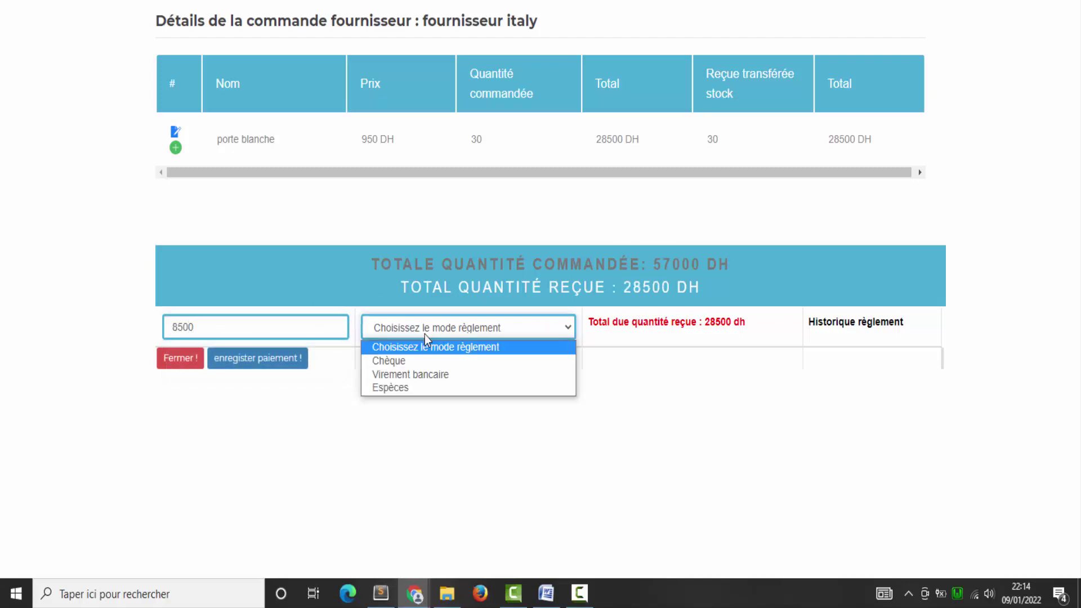
left_click(412, 389)
left_click(267, 371)
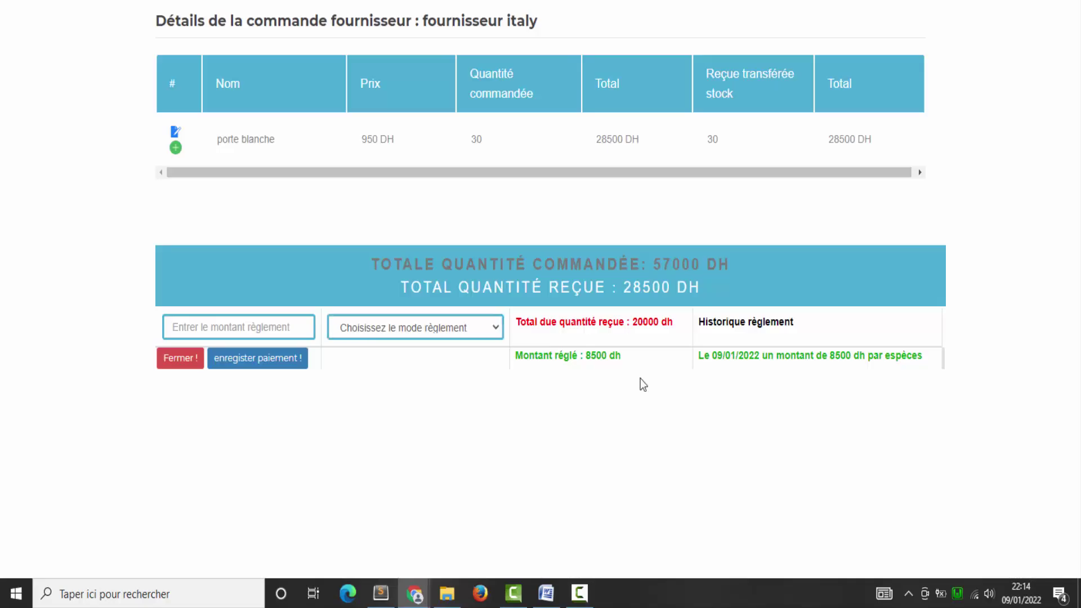
Verify the 8500 payment dated 09/01/2022 and 20000 DH remaining due, then close the order details
left_click_drag(705, 327, 795, 323)
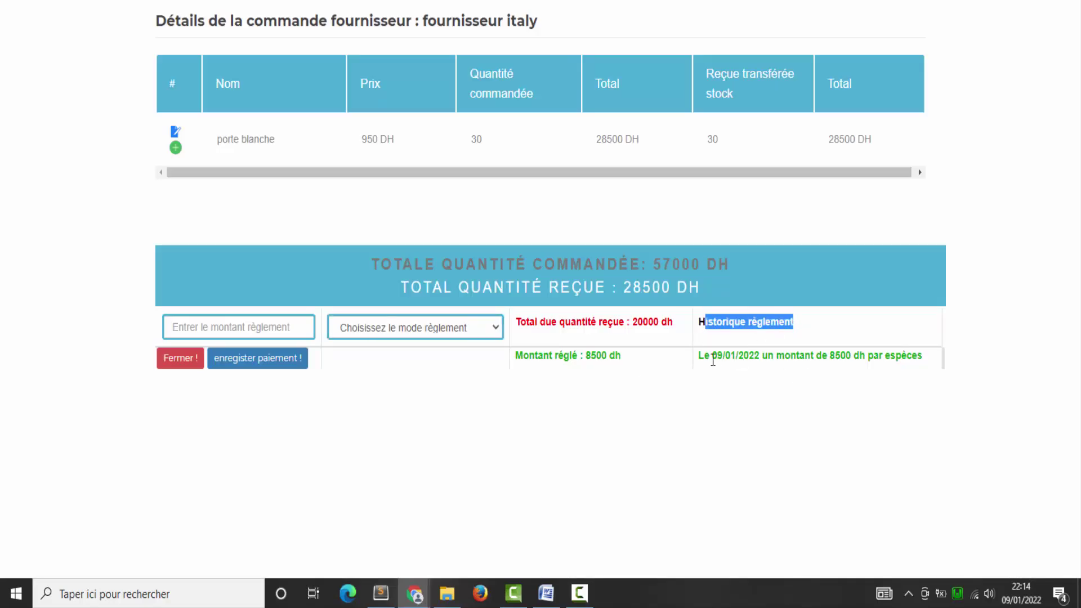
left_click_drag(701, 358, 760, 356)
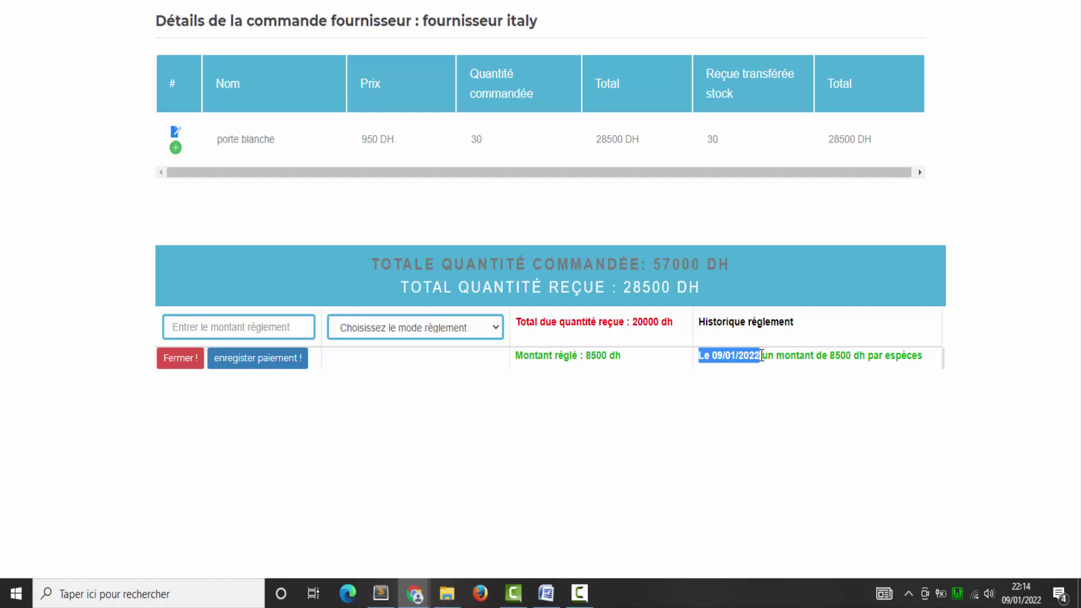
left_click_drag(762, 356, 923, 355)
left_click(845, 359)
double_click(844, 360)
left_click_drag(518, 354, 635, 364)
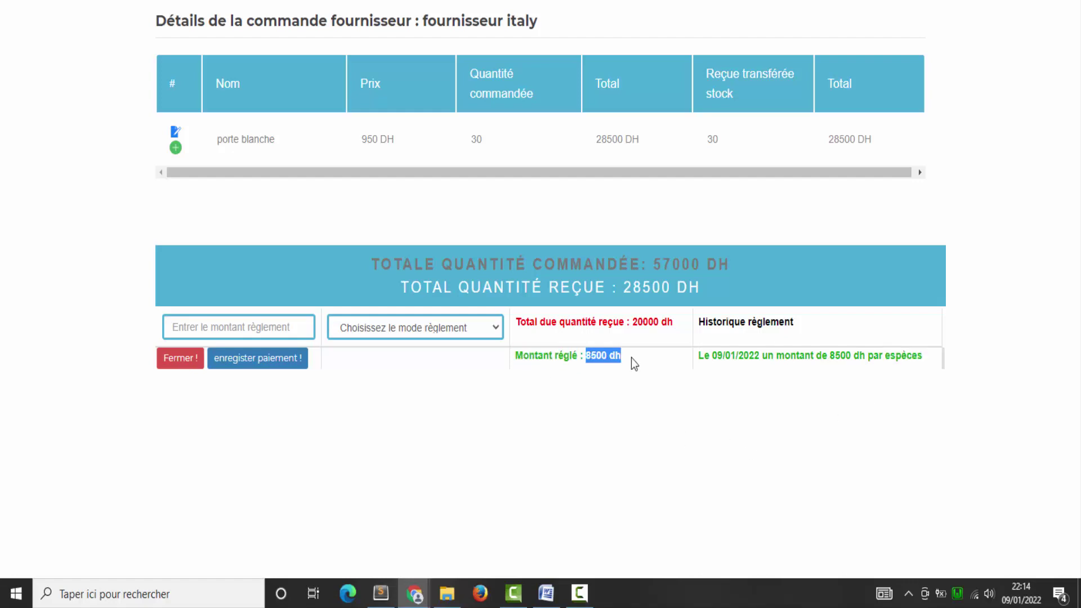
left_click_drag(631, 321, 675, 324)
left_click_drag(633, 287, 670, 288)
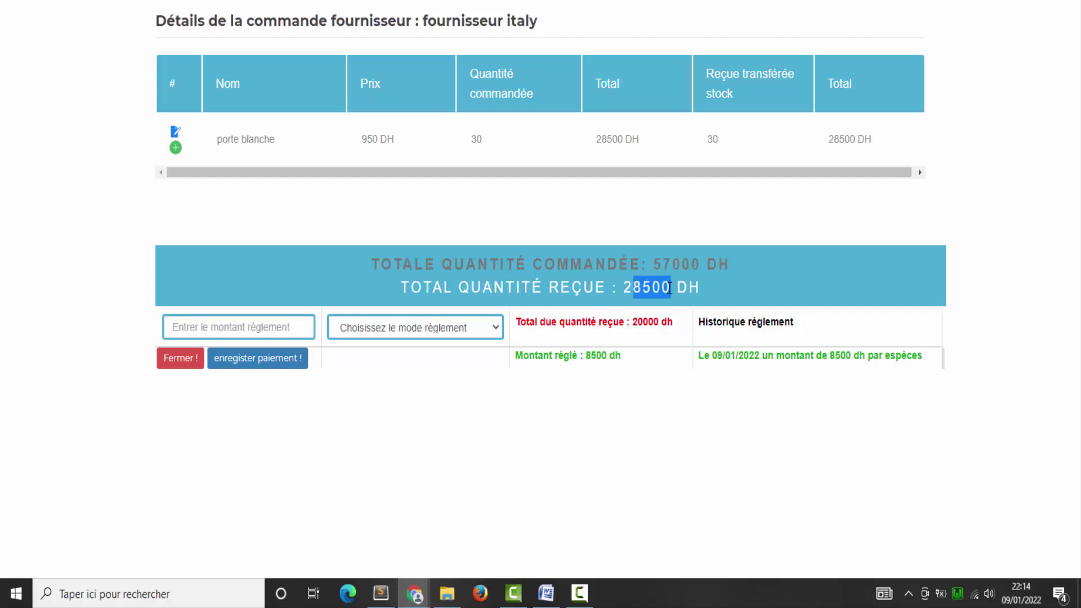
double_click(623, 291)
left_click_drag(703, 265, 653, 265)
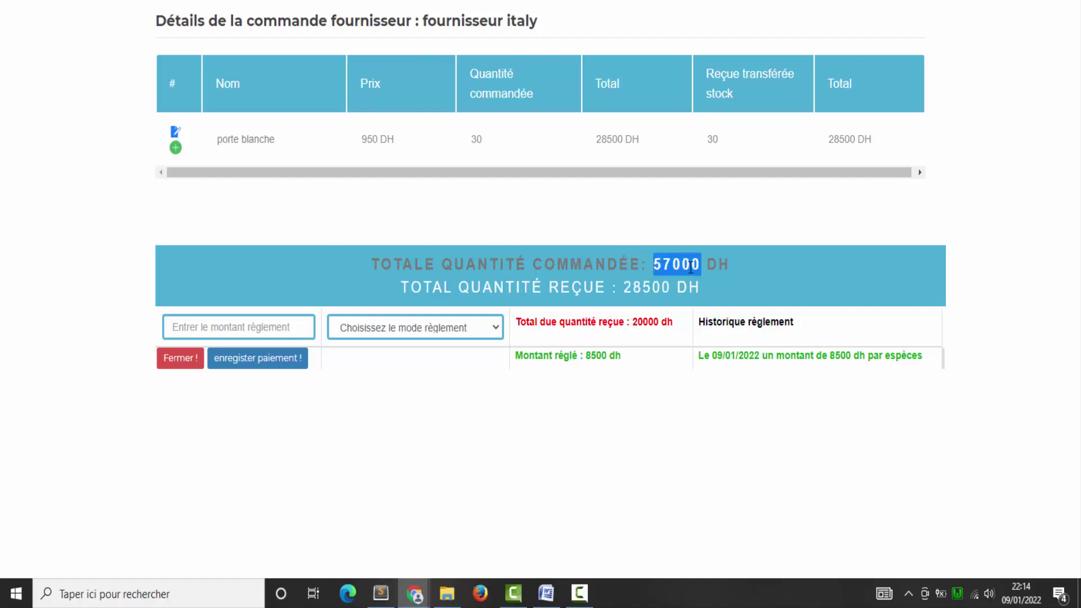
left_click_drag(622, 288, 669, 289)
left_click(167, 365)
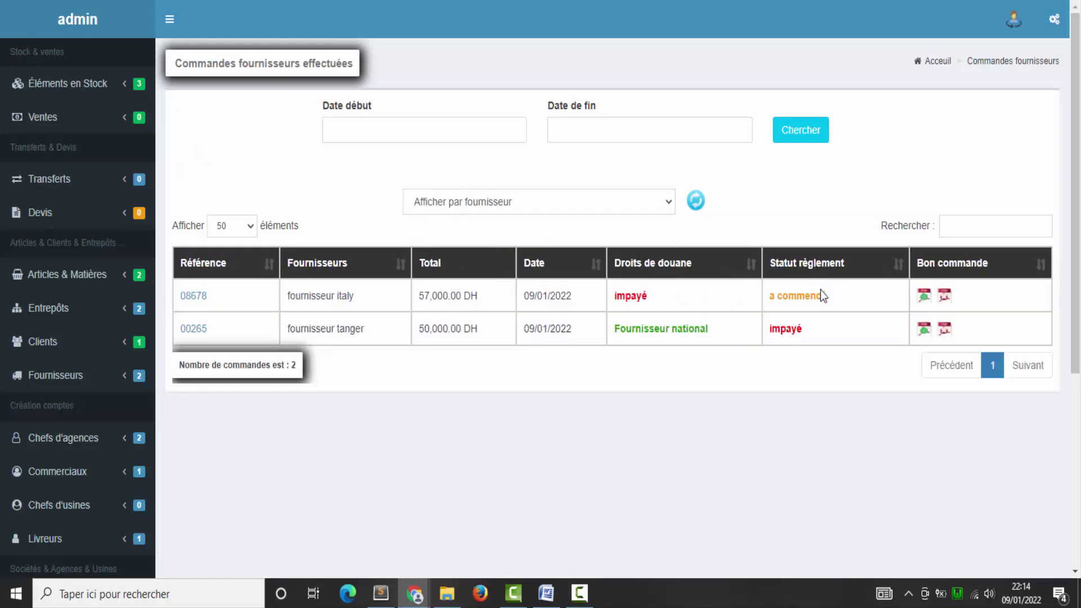
Download the updated 08678 PDF and review quantity 30, 28500 DH total and the payment amounts
left_click_drag(830, 300, 772, 297)
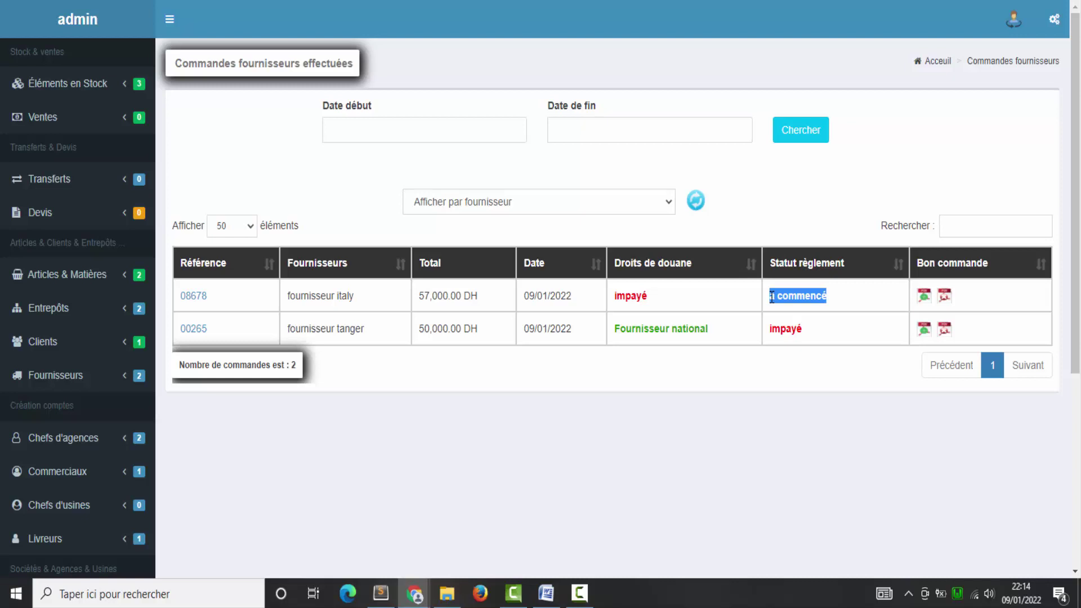
left_click(951, 301)
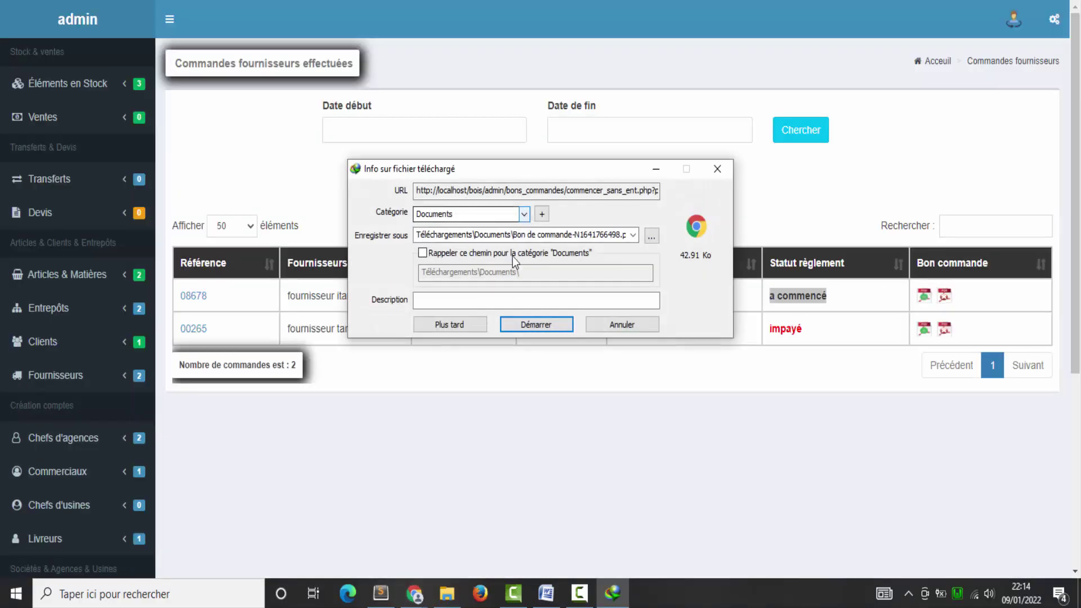
left_click(505, 323)
left_click(428, 304)
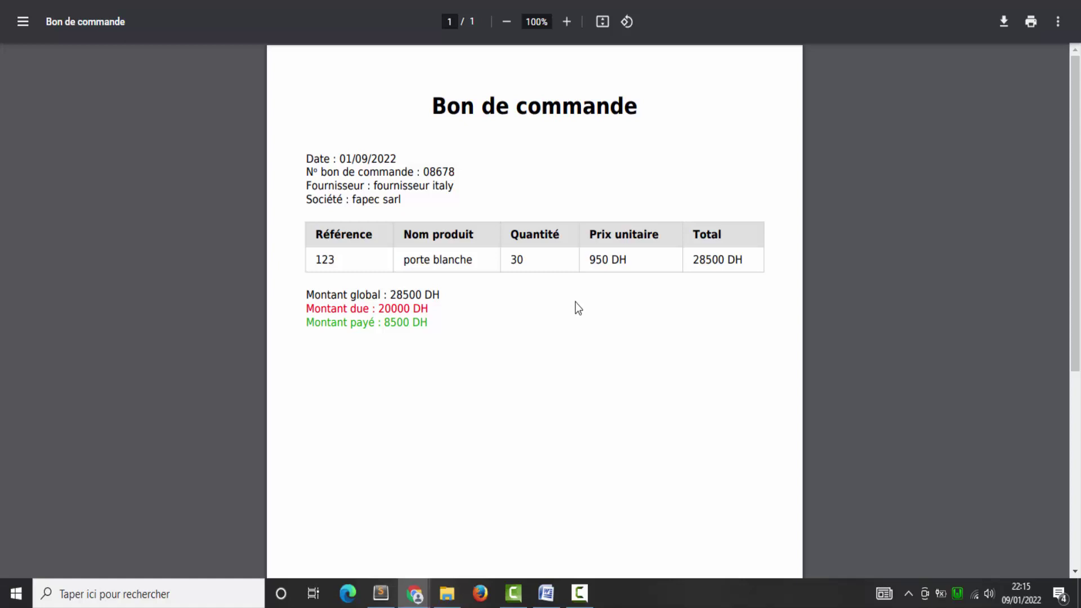
double_click(516, 260)
double_click(697, 261)
mouse_move(306, 295)
left_mouse_down()
mouse_move(429, 294)
mouse_move(434, 306)
mouse_move(315, 308)
left_mouse_up()
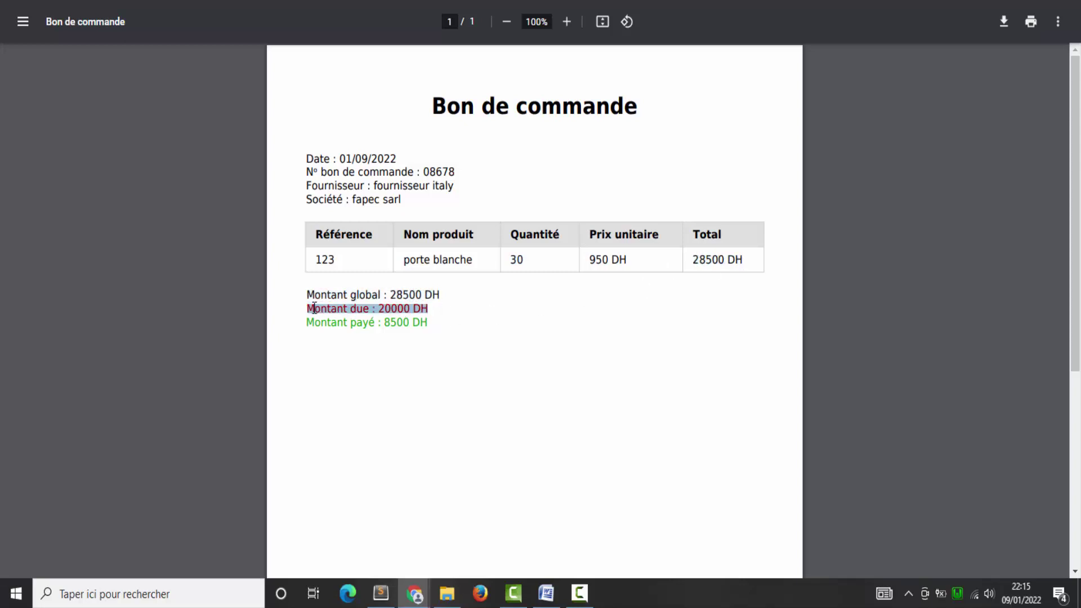
left_click(379, 309)
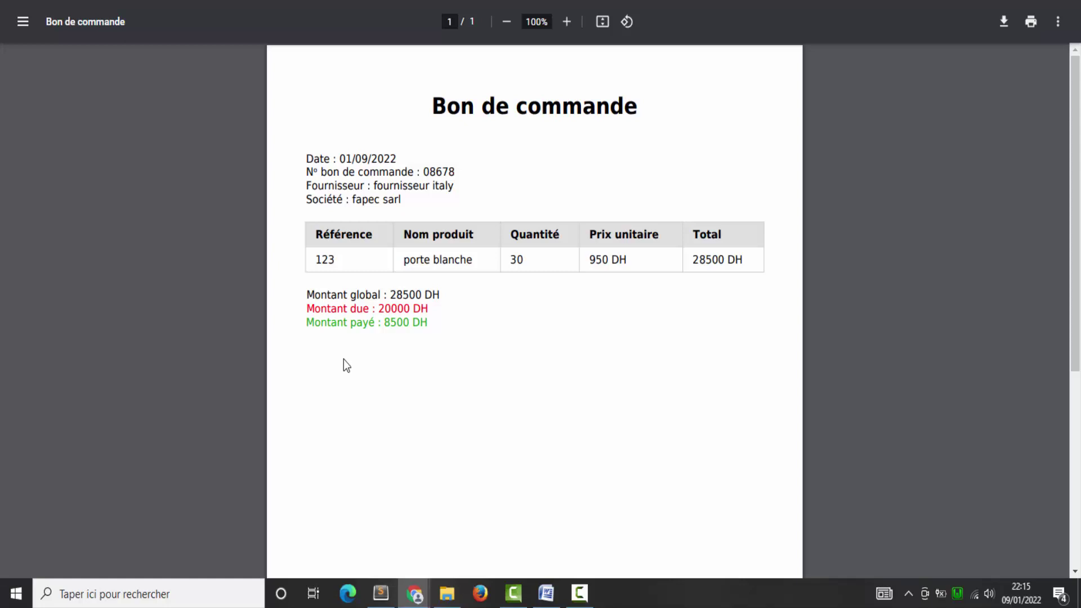
key("ctrl+w")
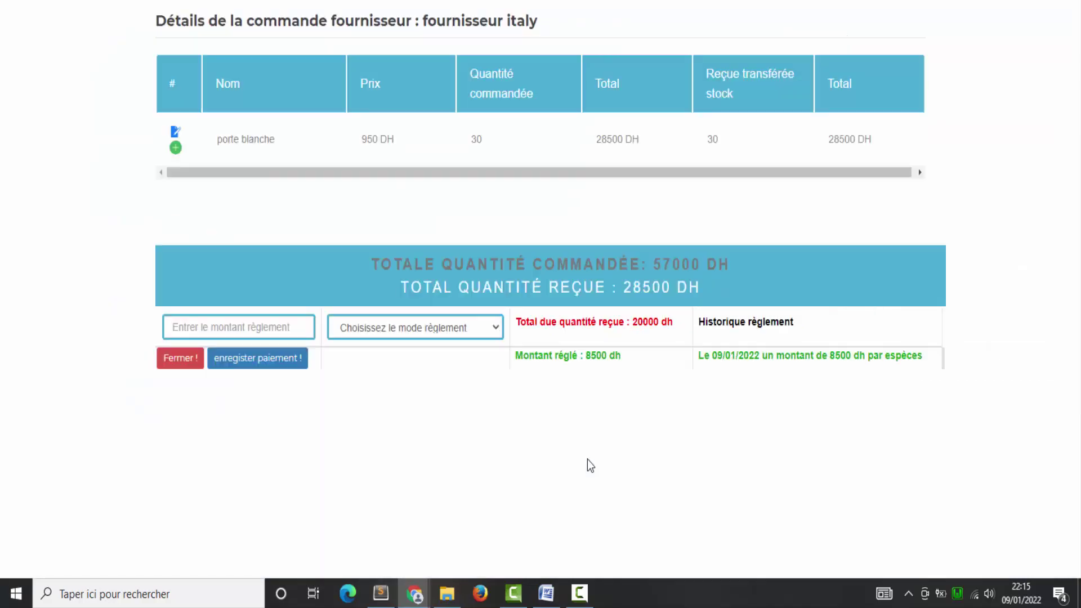
Pay the remaining 20000 DH by Virement bancaire, leaving 0 dh due
double_click(642, 323)
right_click(641, 324)
left_click(673, 336)
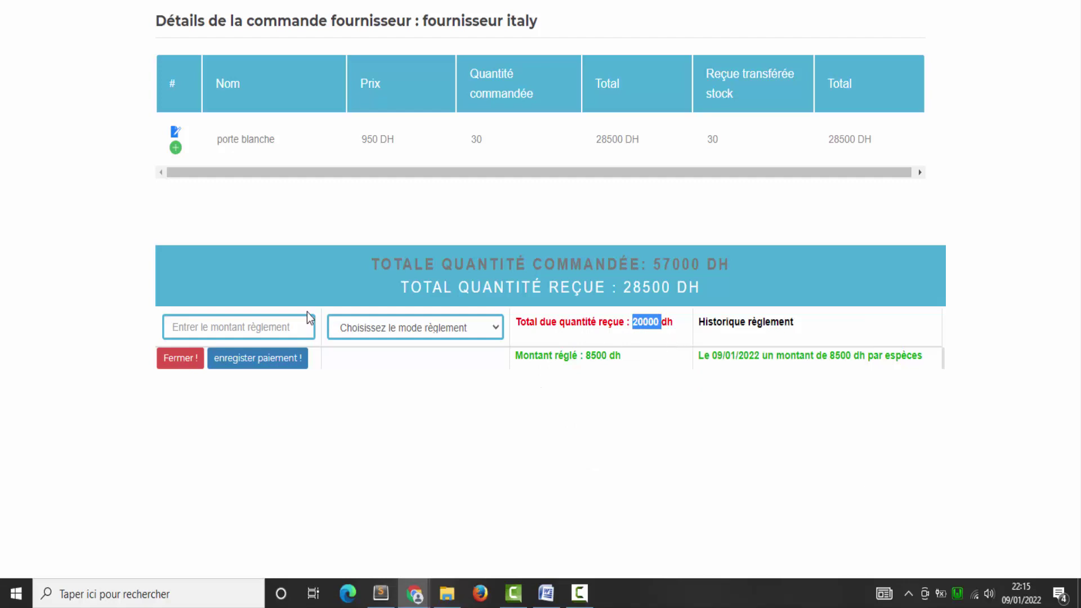
left_click(238, 324)
right_click(238, 323)
left_click(299, 412)
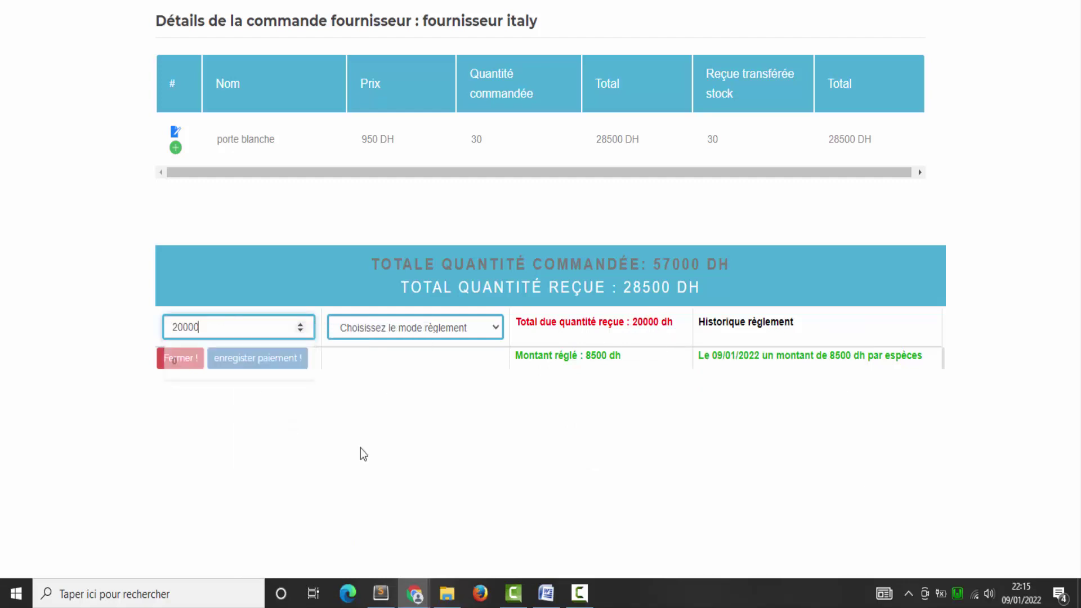
left_click(413, 327)
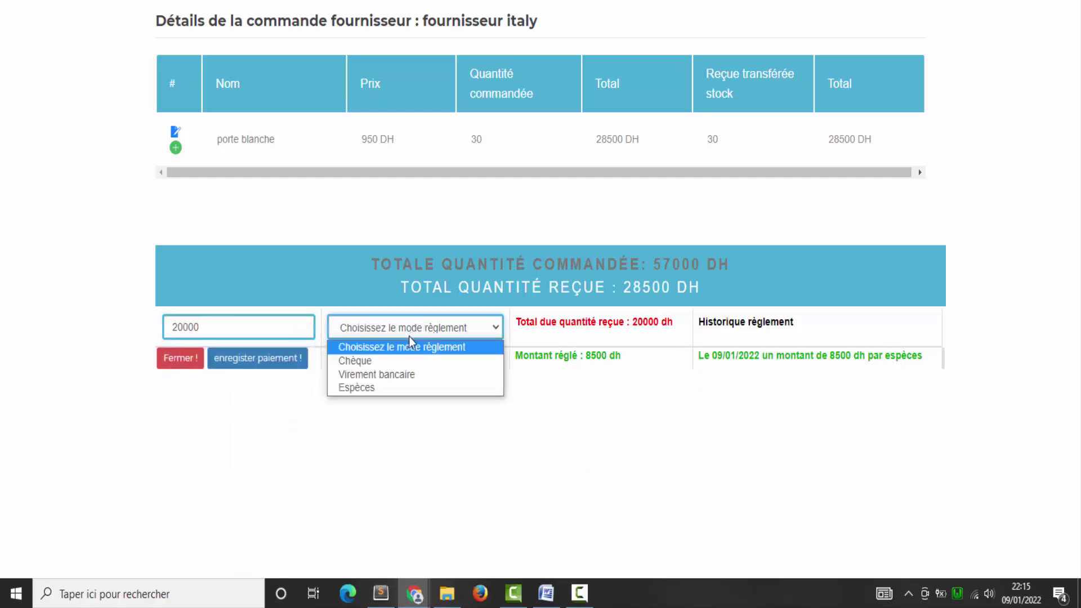
left_click(394, 375)
left_click(245, 362)
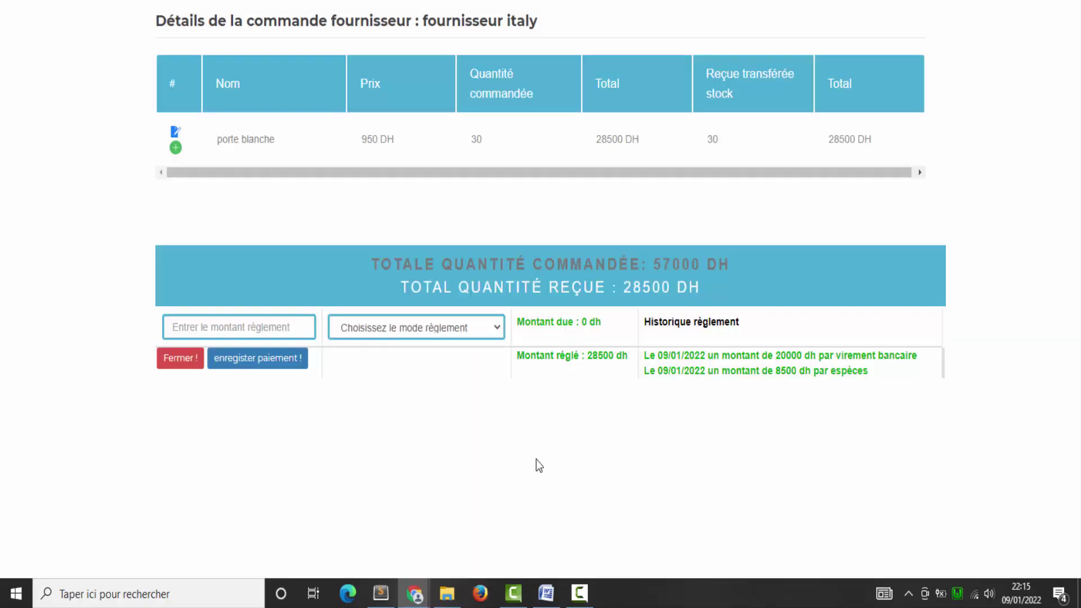
left_click_drag(778, 355, 641, 358)
left_click_drag(603, 326, 520, 329)
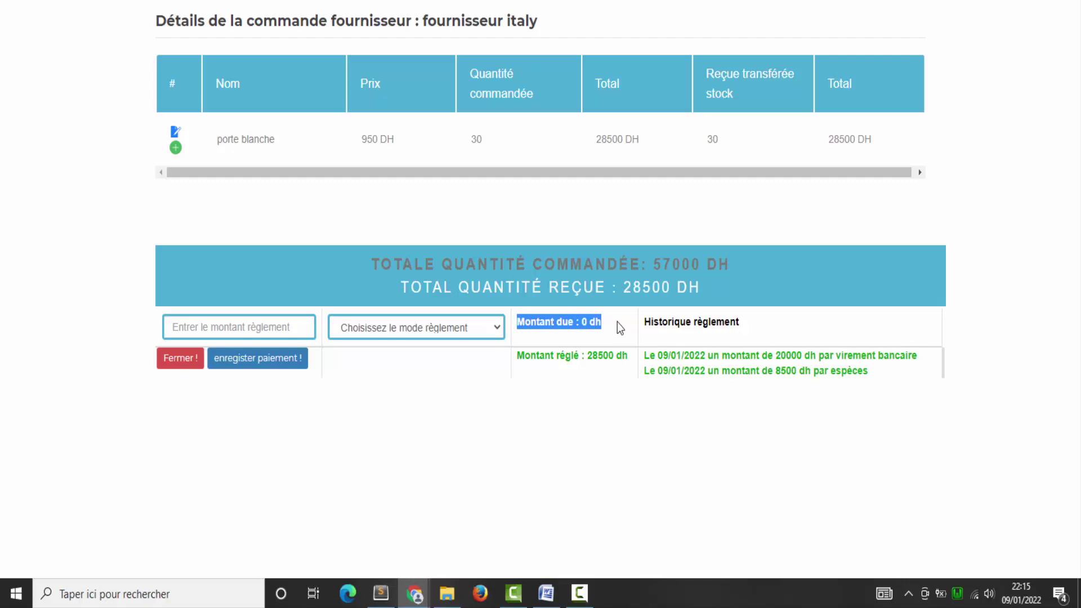
Attempt an extra bank-transfer payment, dismiss the no-payment-due message, and confirm the order shows réglé
left_click(437, 328)
left_click(404, 375)
left_click(299, 354)
type("8000")
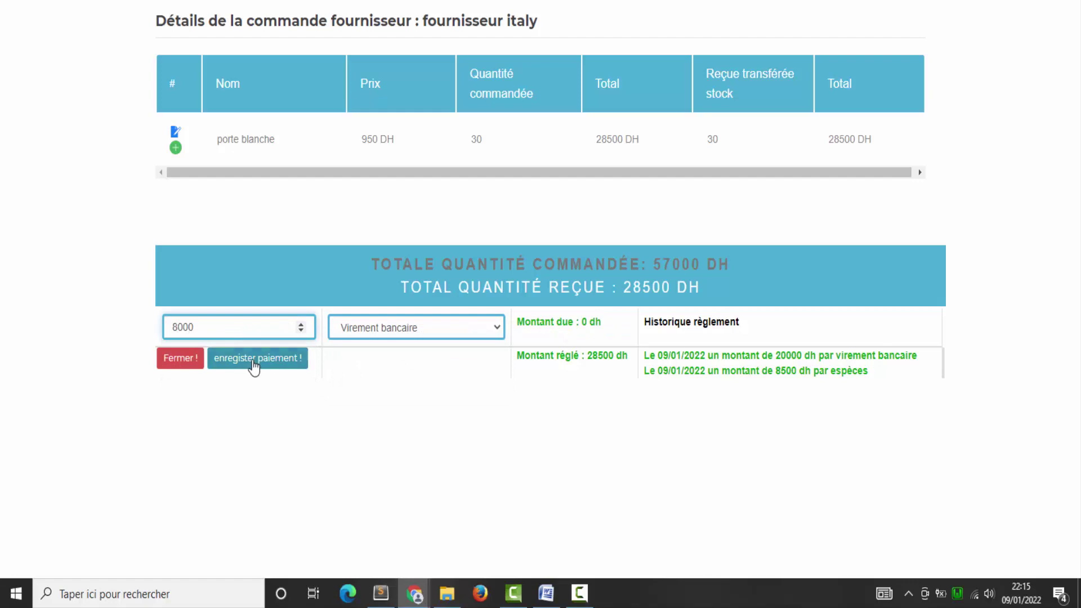
left_click(255, 360)
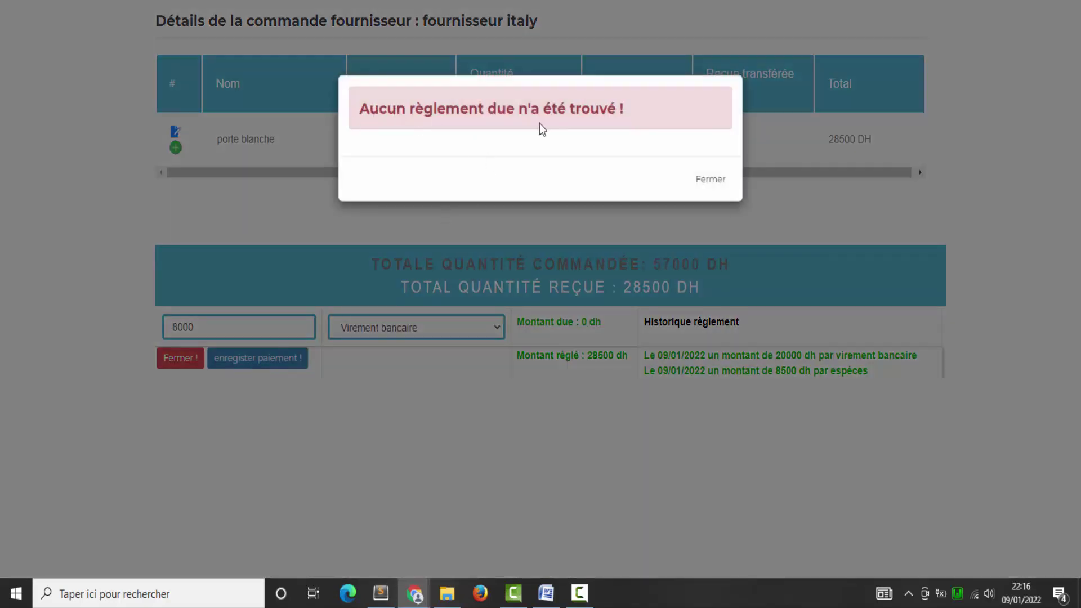
left_click(710, 179)
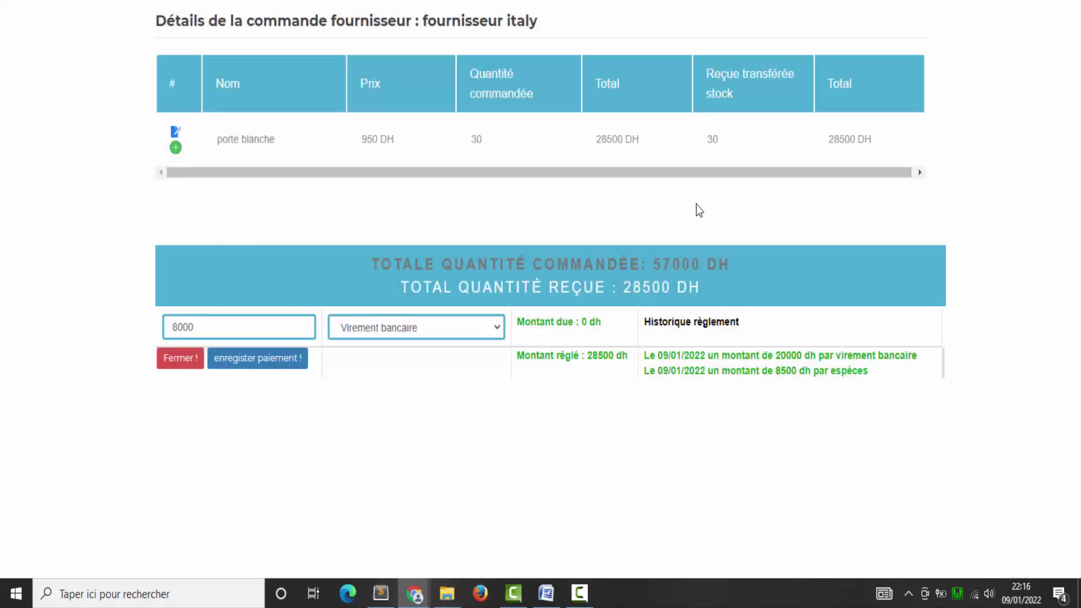
left_click(170, 365)
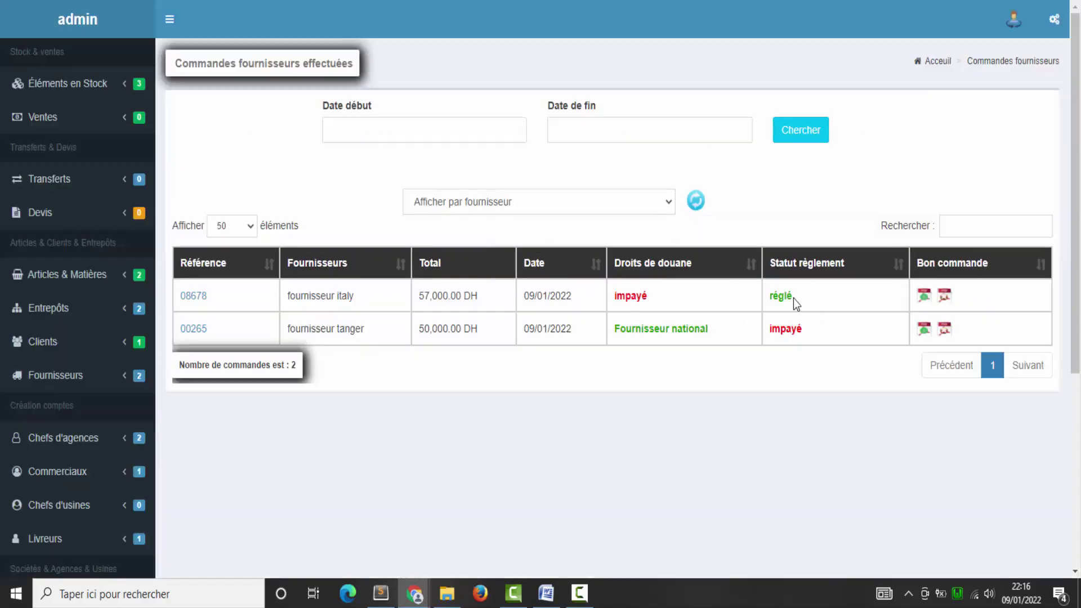
left_click_drag(794, 302, 772, 298)
Download the italy order's purchase-order PDF and check its 28500 DH global amount
left_click(923, 298)
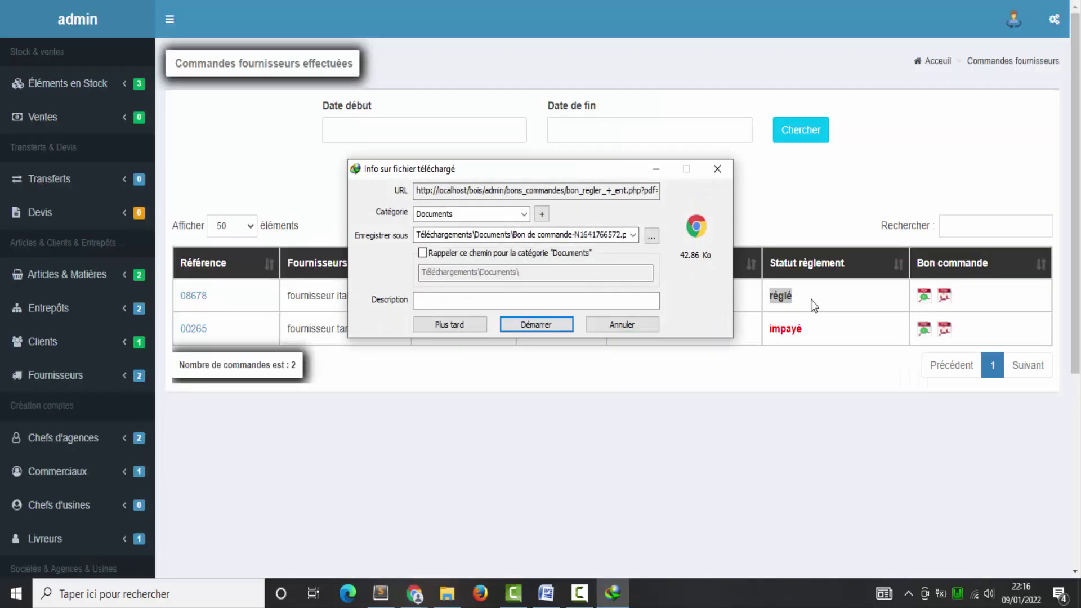
left_click(556, 326)
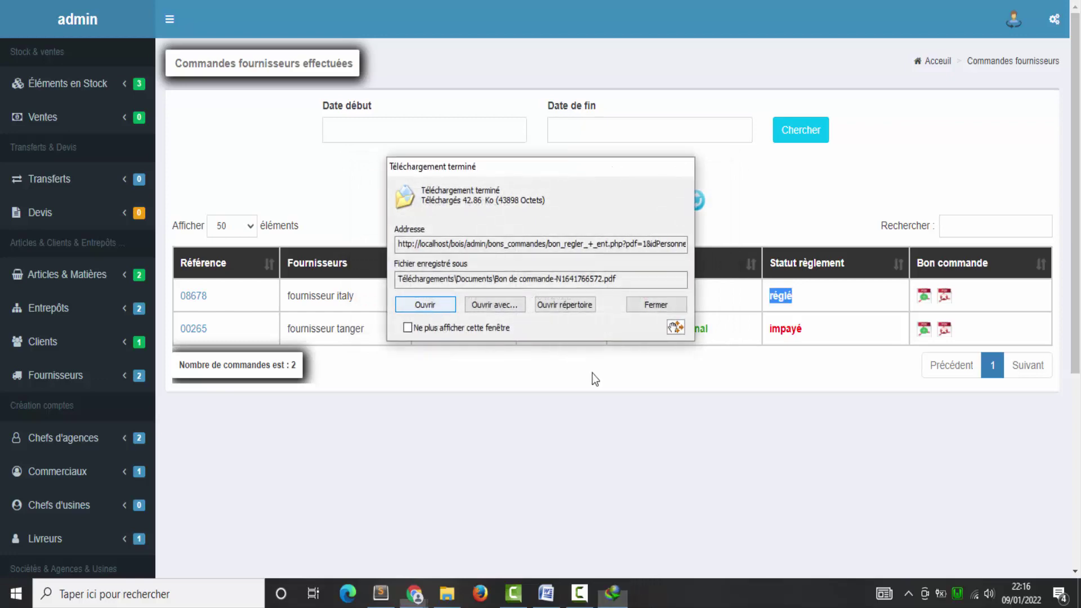
key("Return")
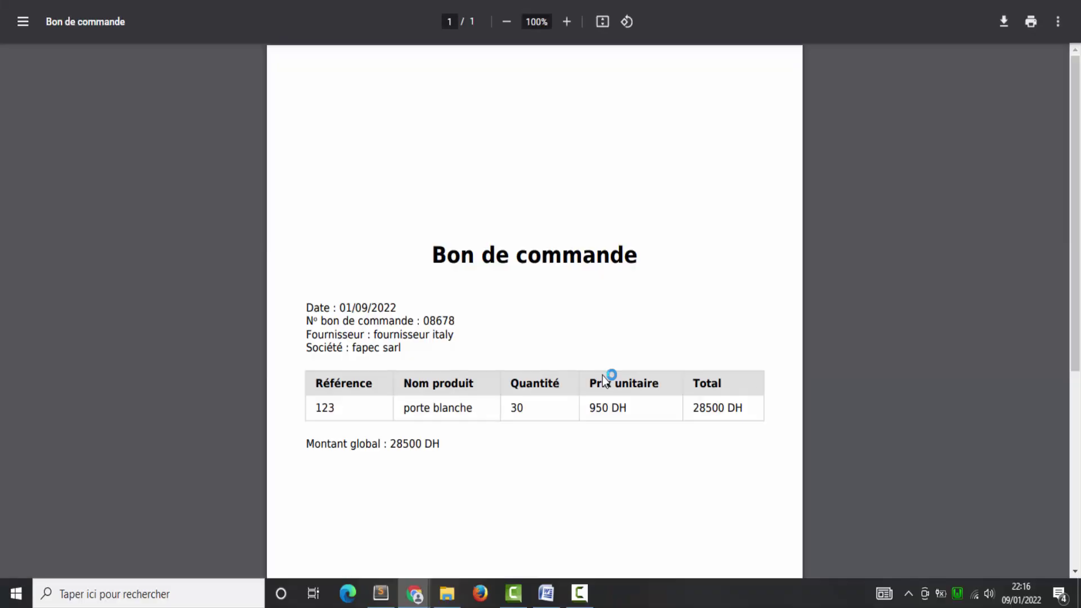
left_click_drag(396, 443, 440, 445)
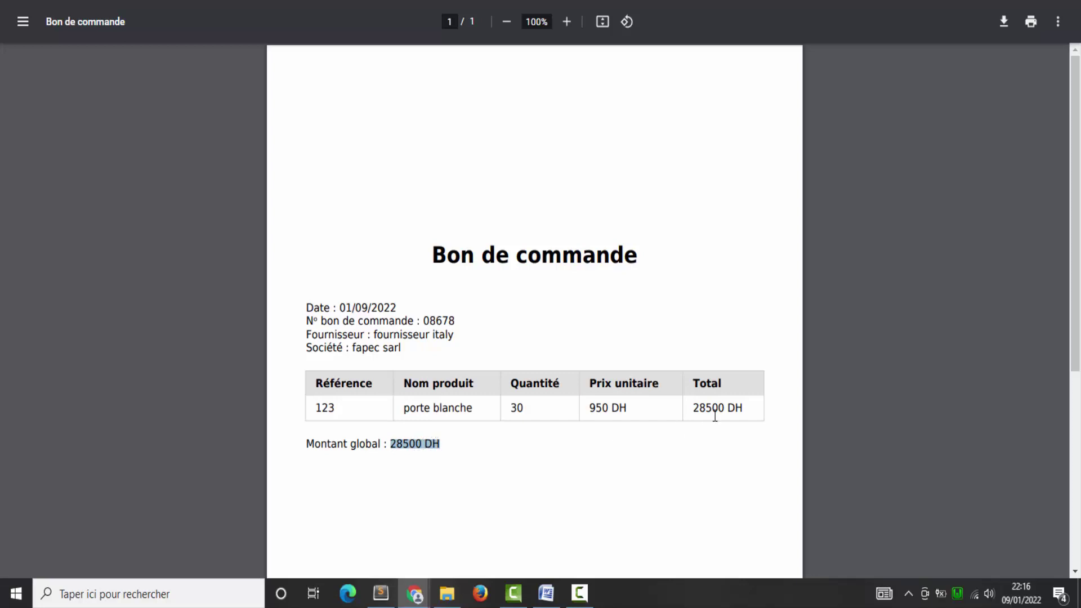
key("ctrl+w")
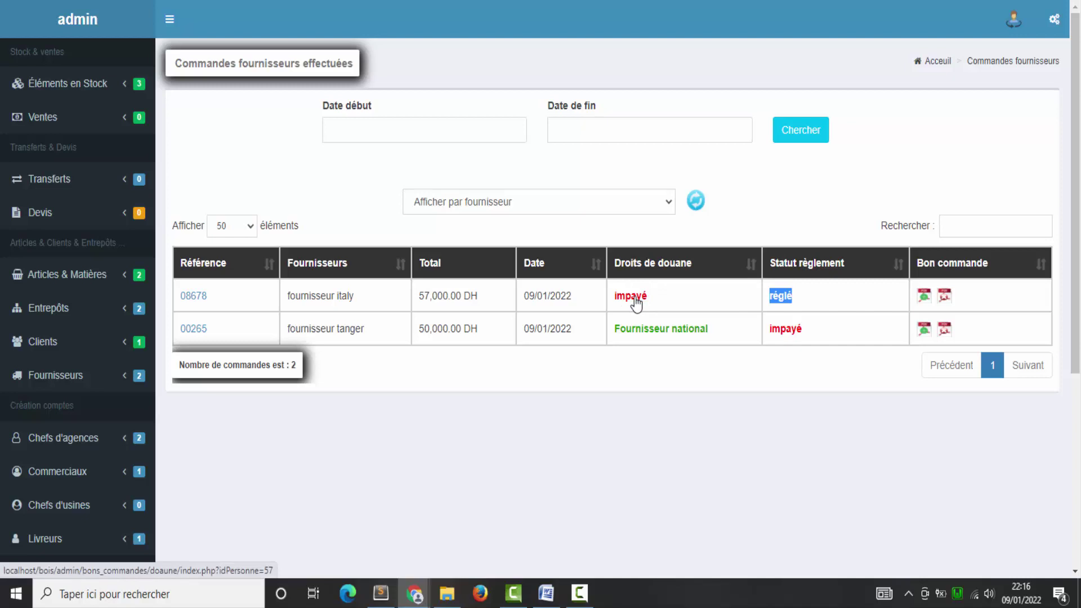
Record 1700 DH of customs duties (Droits de douane) on the fournisseur italy order
left_click(636, 304)
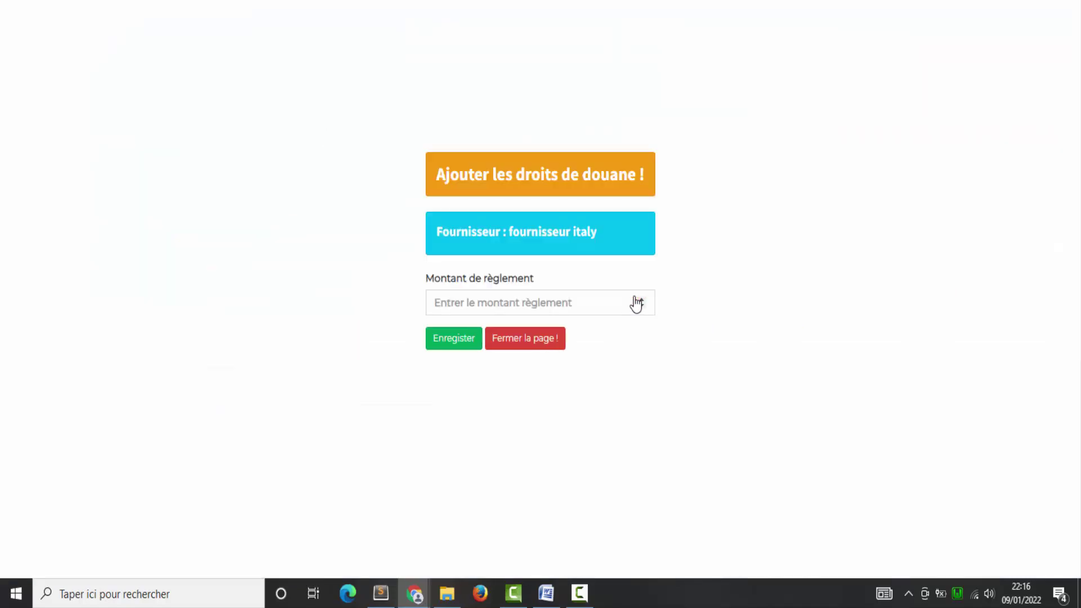
left_click(494, 302)
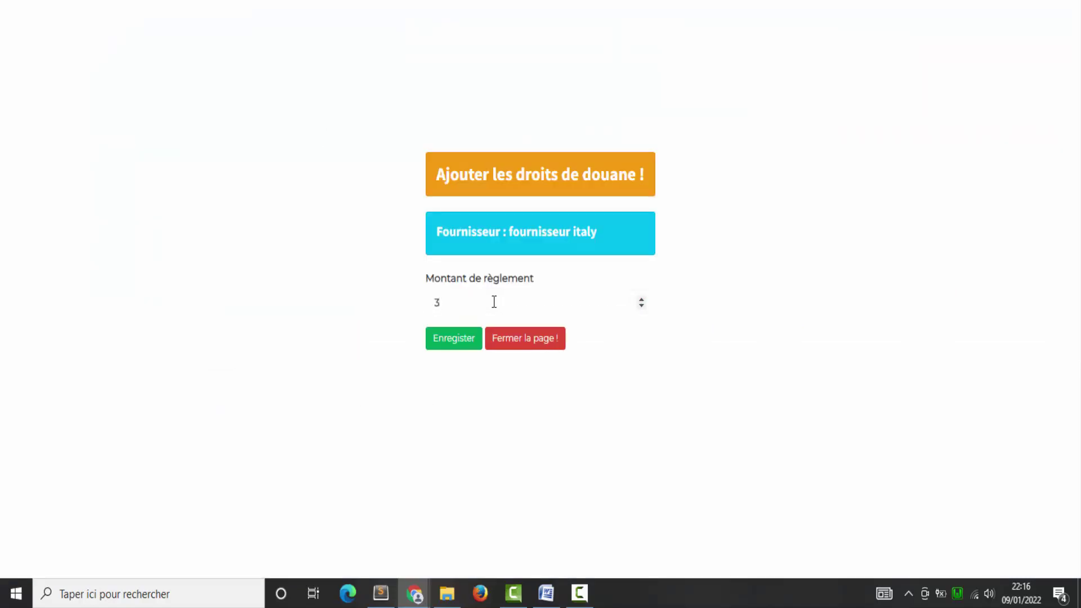
type("1700")
left_click(459, 345)
left_click(648, 126)
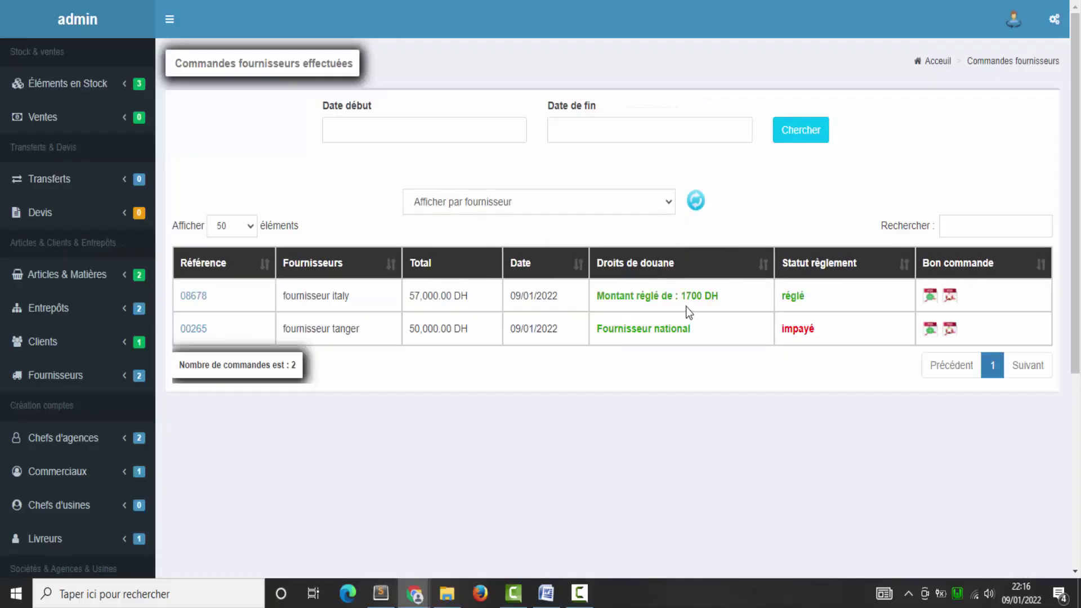
Download order 08678's updated purchase-order PDF, overwriting the earlier file, and open it
left_click_drag(597, 296, 719, 307)
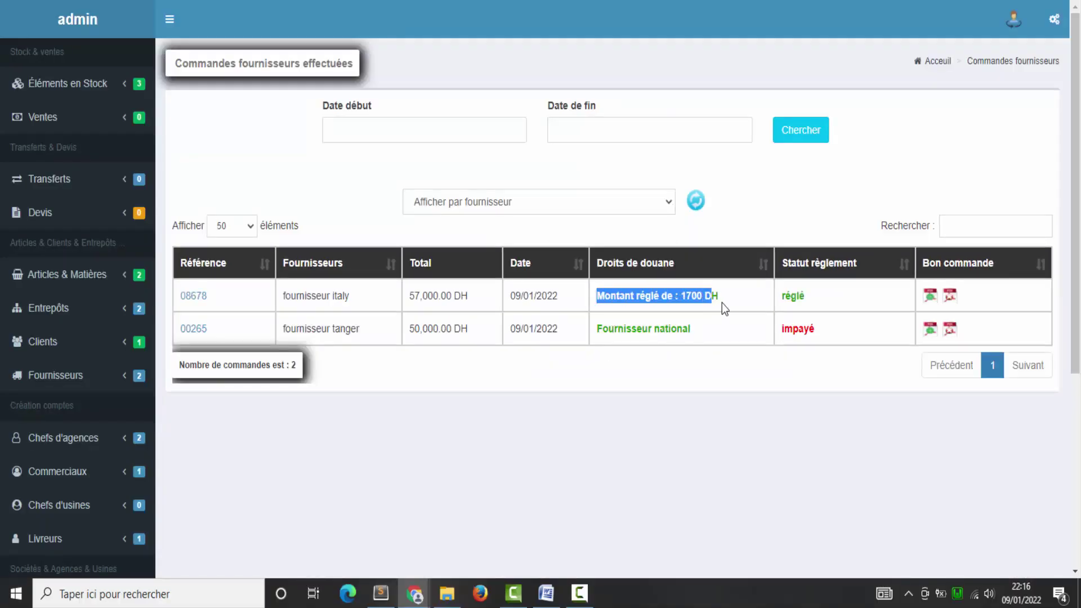
left_click_drag(811, 308, 780, 303)
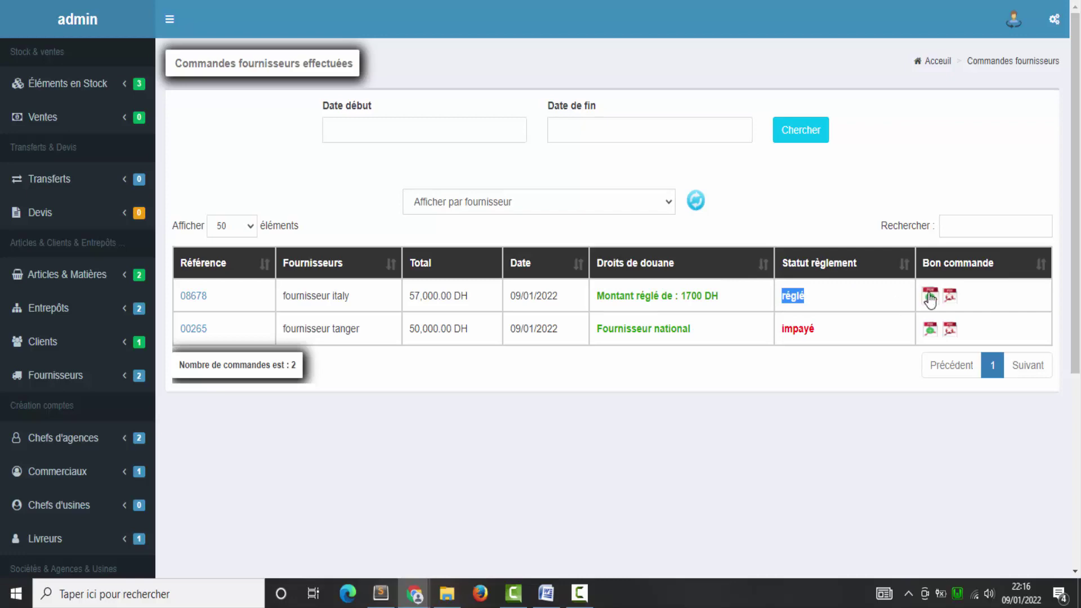
left_click(930, 296)
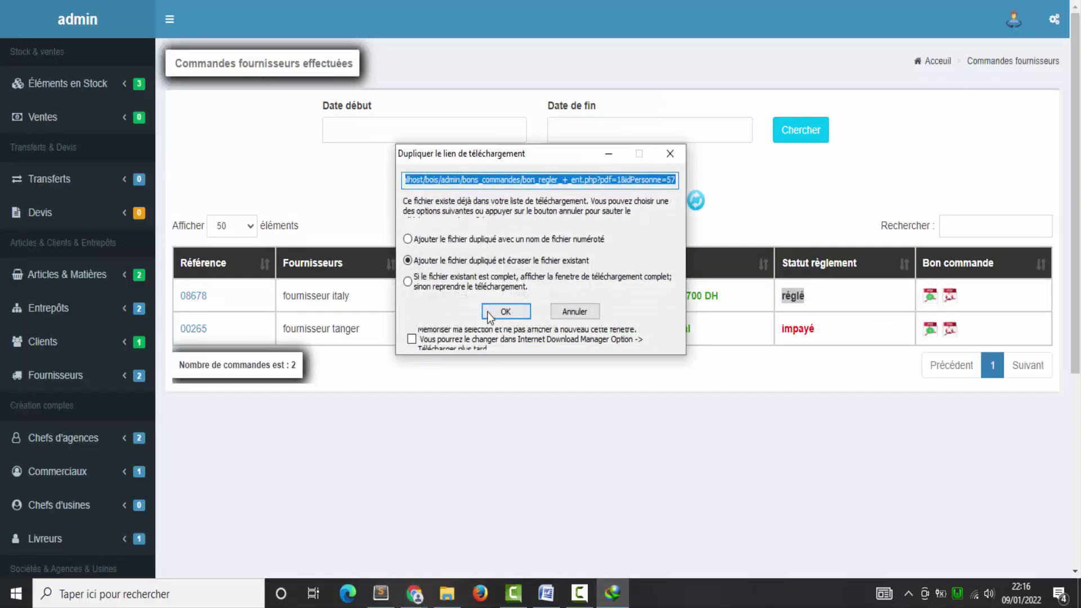
left_click(506, 314)
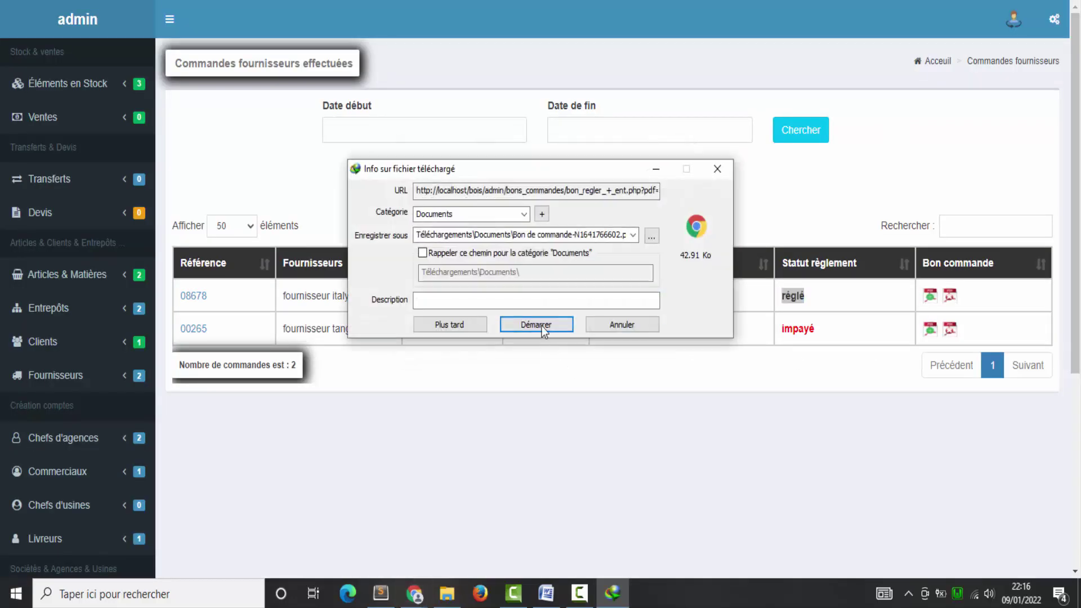
left_click(541, 324)
left_click(439, 307)
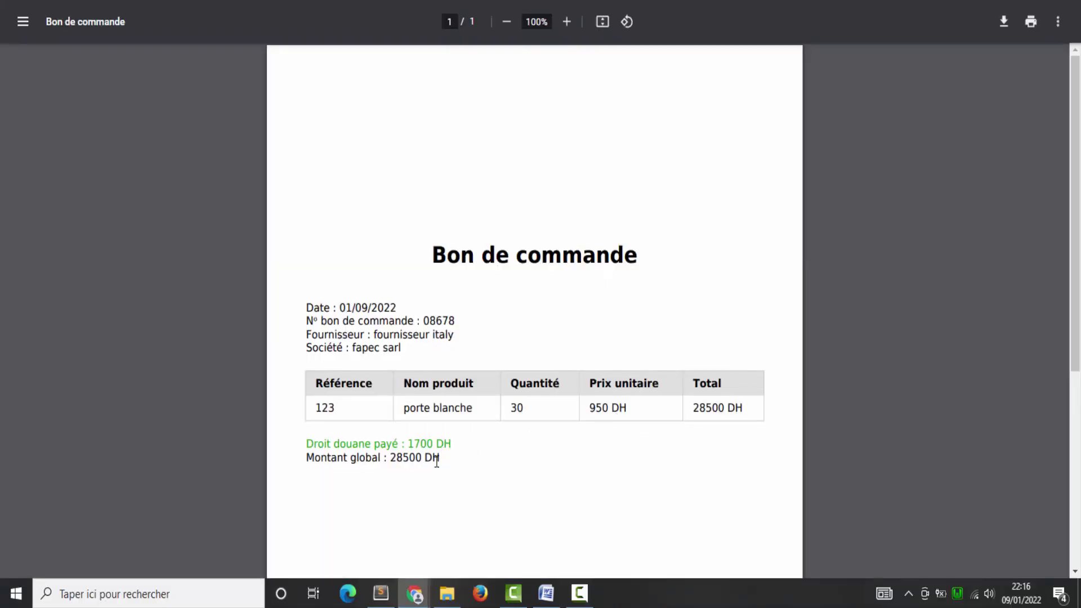
Check that the PDF's customs line reads Droit douane payé : 1700 DH
mouse_move(307, 460)
left_mouse_down()
mouse_move(456, 461)
mouse_move(450, 443)
mouse_move(309, 443)
left_mouse_up()
left_click(395, 464)
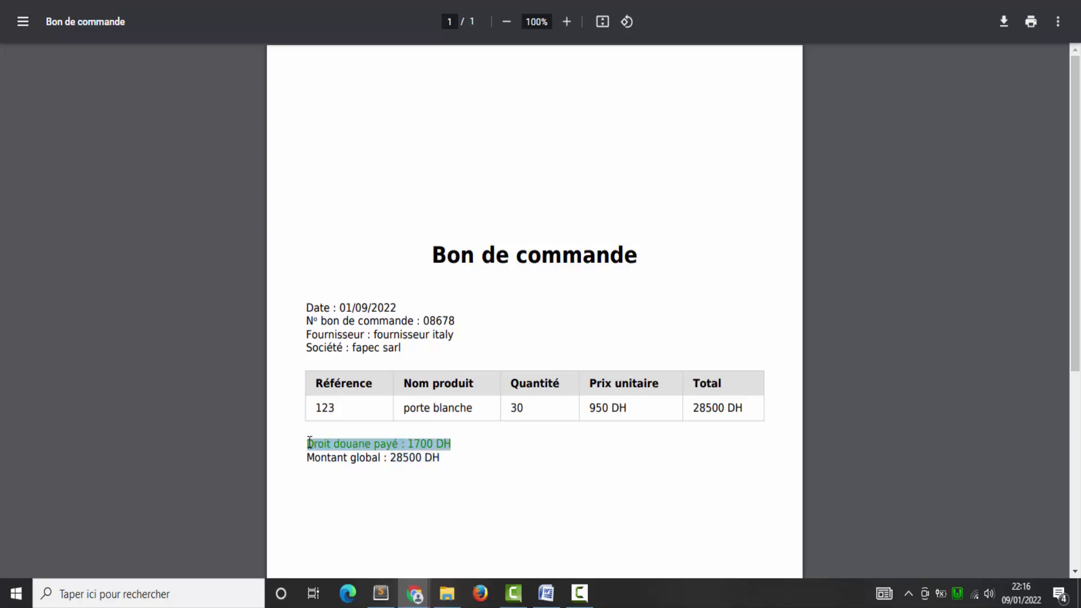
left_click_drag(411, 442, 452, 443)
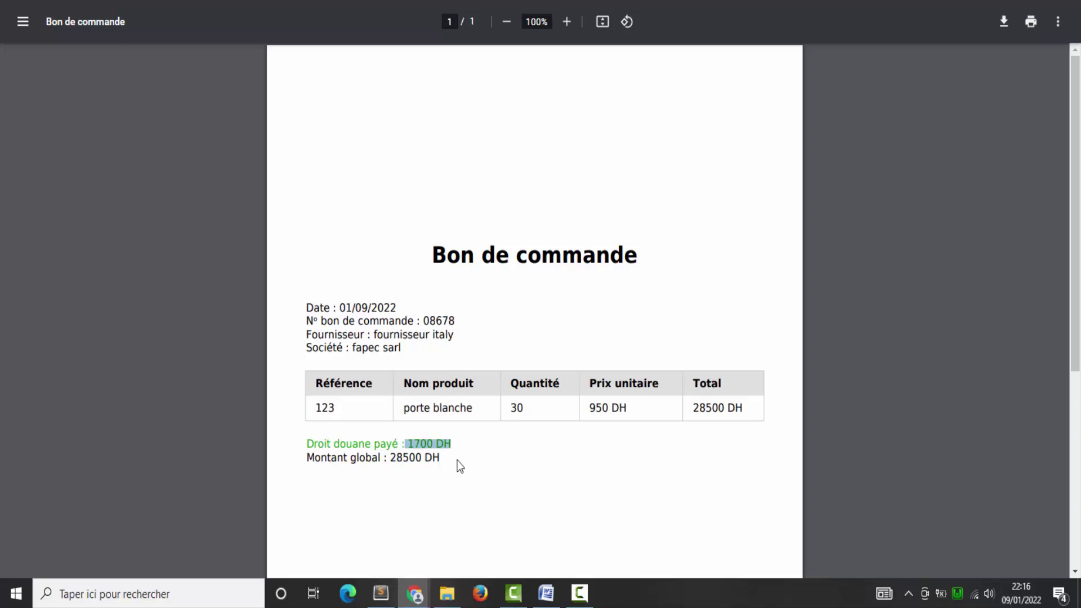
left_click_drag(455, 465, 274, 445)
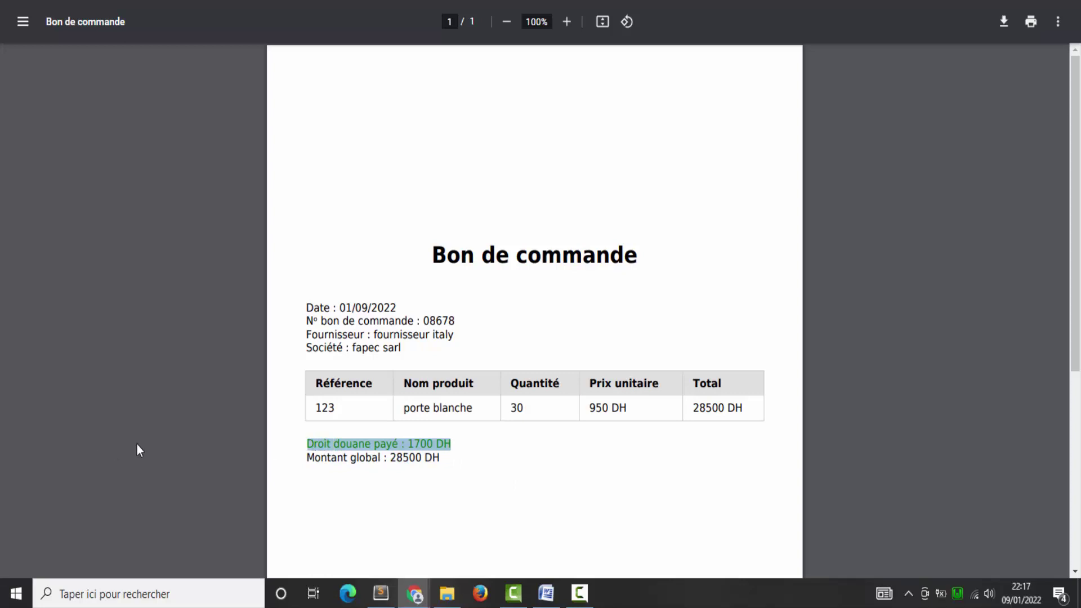
scroll(333, 424, "down", 4)
scroll(332, 424, "up", 4)
Return to the supplier orders page, then bring up the Word specification document
left_click(114, 1)
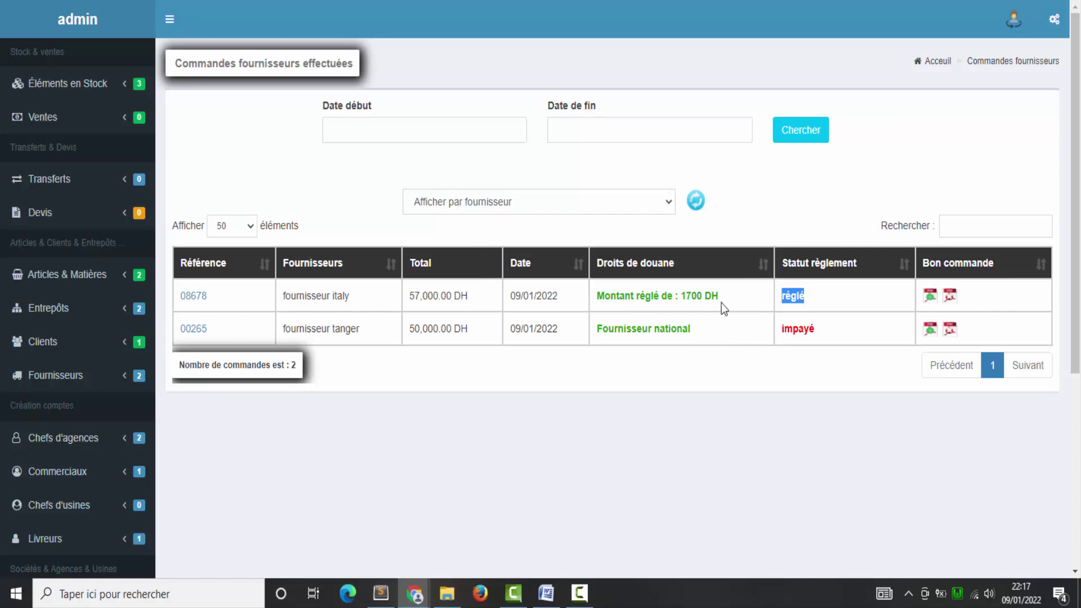
left_click(546, 593)
mouse_move(1076, 112)
left_mouse_down()
mouse_move(1078, 164)
mouse_move(1078, 113)
left_mouse_up()
Delete the warehouses, products, stock-alert and suppliers sections from the specification
left_click(405, 241)
left_click_drag(294, 153, 513, 377)
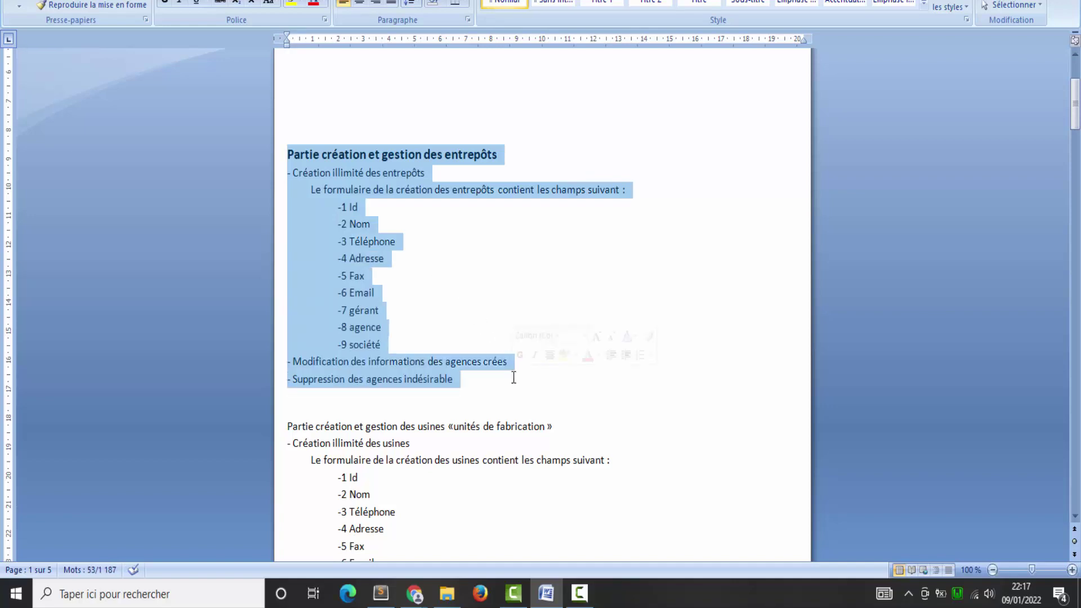
key("Delete")
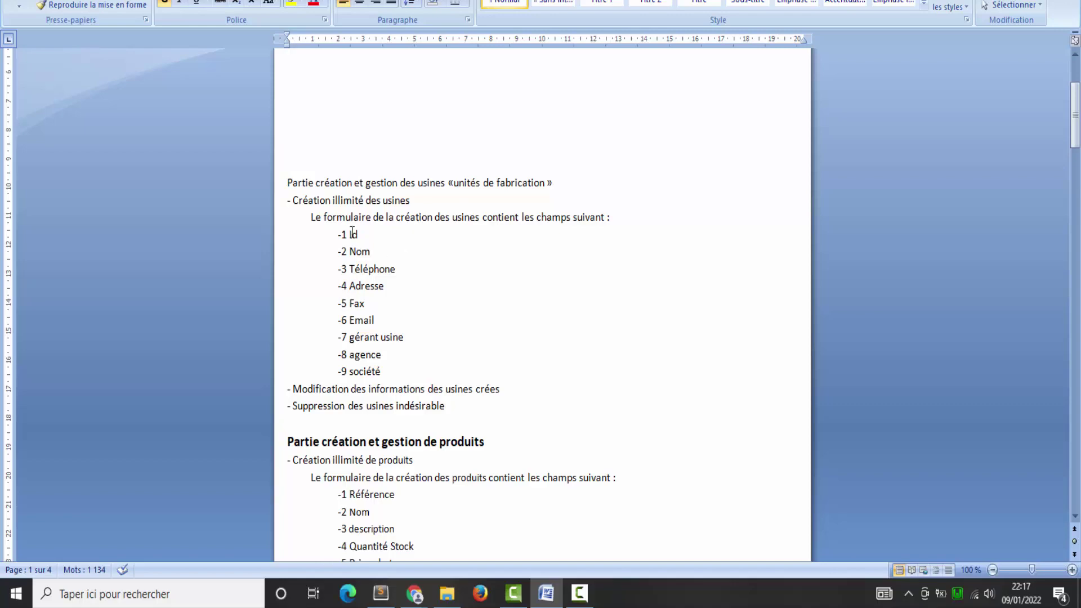
left_click_drag(287, 180, 543, 400)
left_click_drag(1078, 133, 1078, 176)
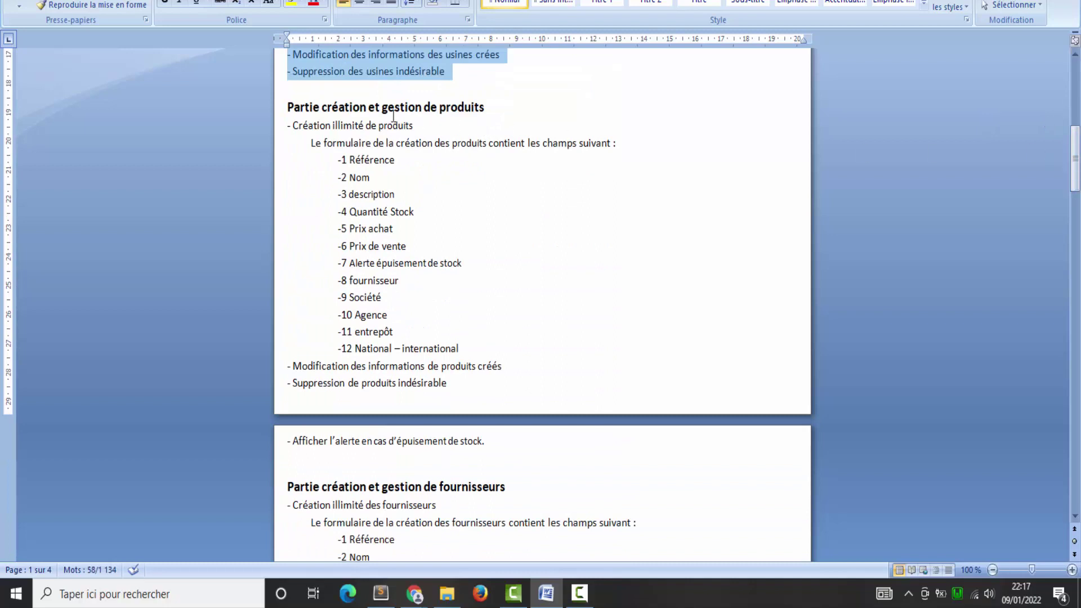
left_click_drag(288, 106, 537, 380)
key("Delete")
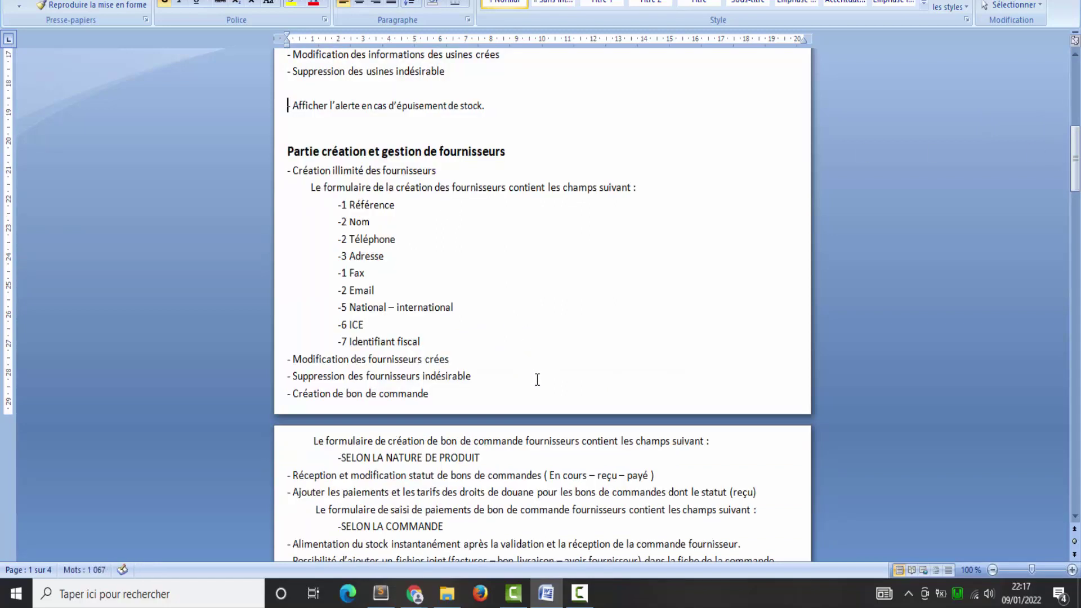
left_click_drag(496, 106, 286, 105)
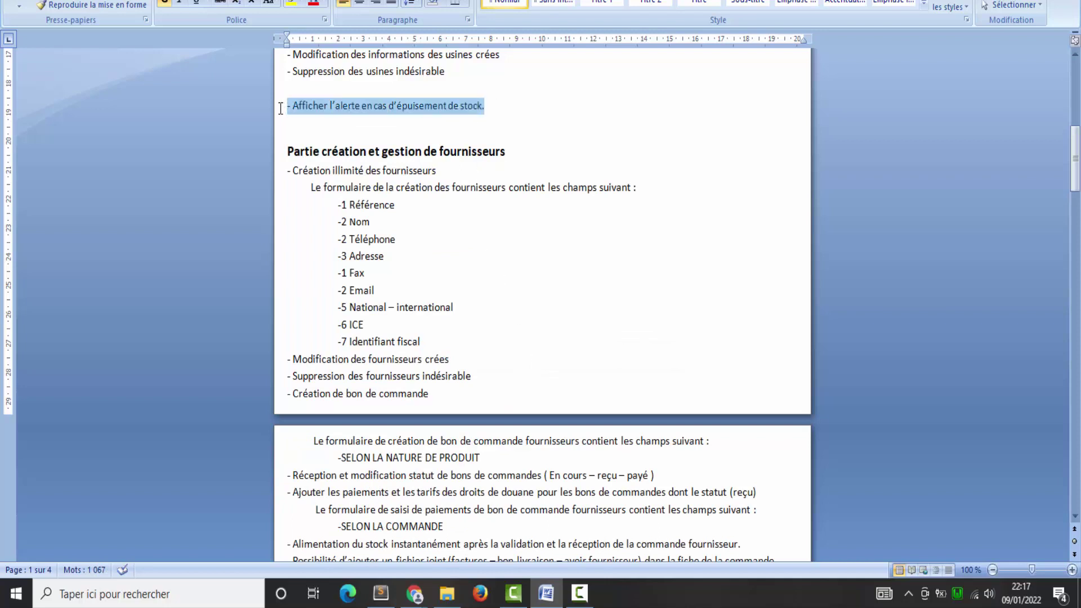
key("Delete")
left_click_drag(284, 151, 482, 390)
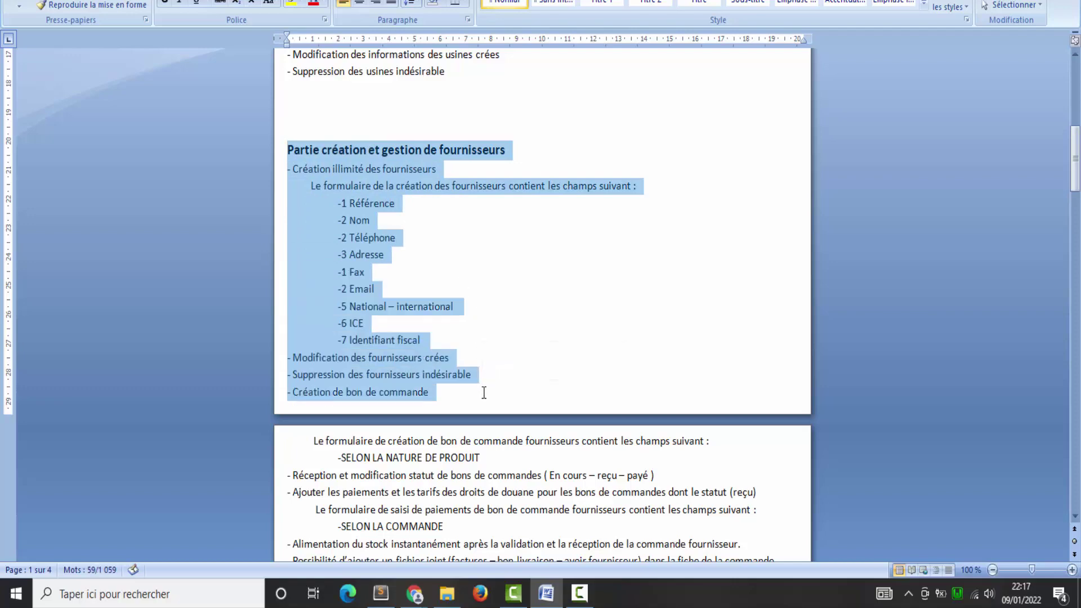
key("Delete")
Delete the purchase-order form description paragraphs and the three supplier purchase-order lines
left_click_drag(314, 150, 765, 250)
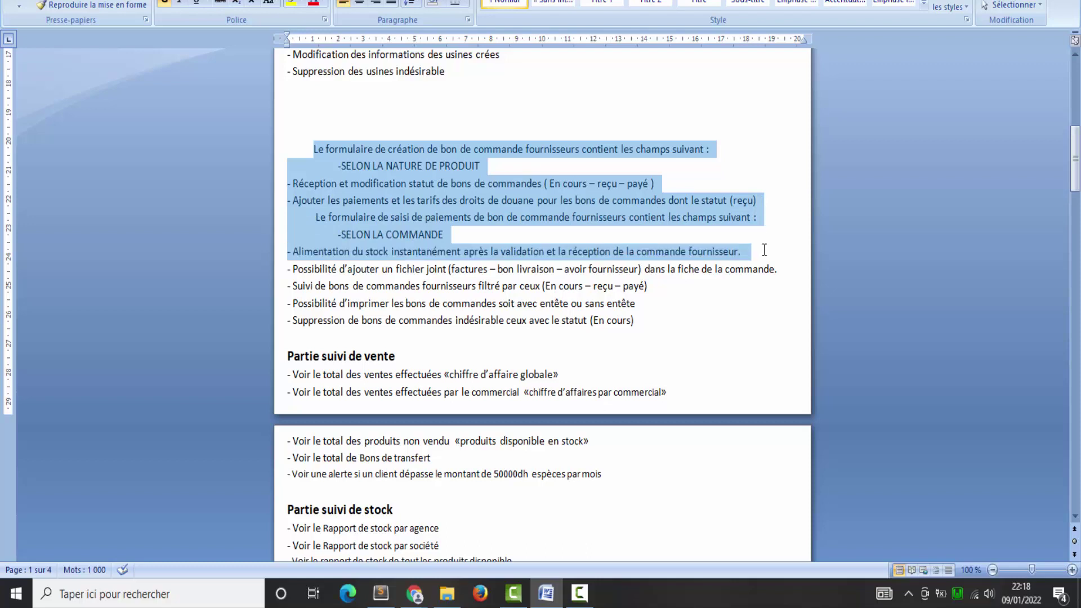
mouse_move(764, 260)
left_mouse_down()
mouse_move(765, 269)
mouse_move(756, 257)
left_mouse_up()
key("Delete")
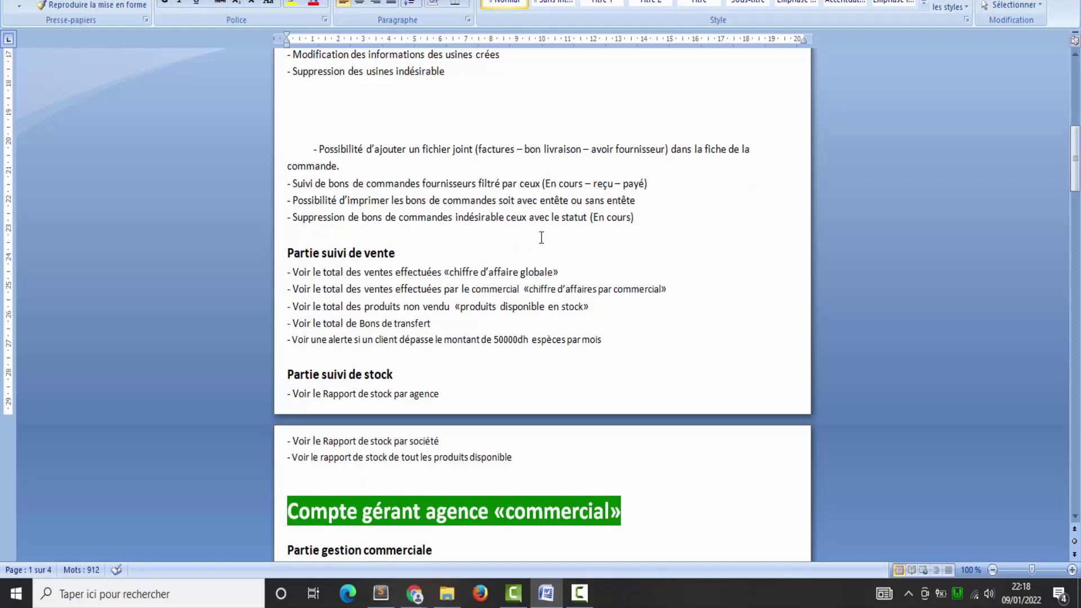
left_click_drag(287, 183, 663, 197)
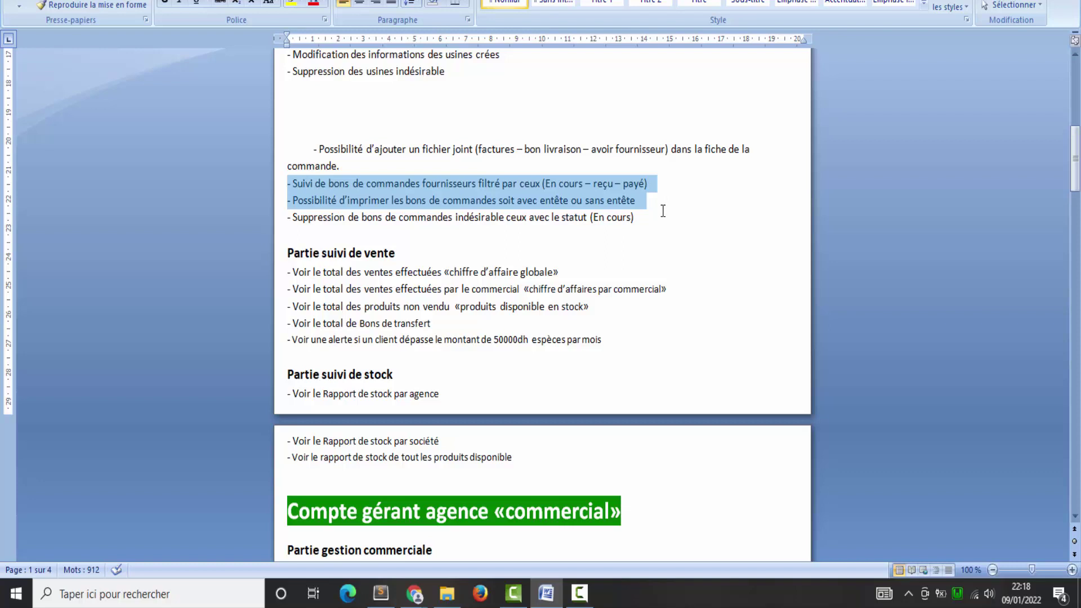
left_click_drag(663, 211, 664, 212)
key("Delete")
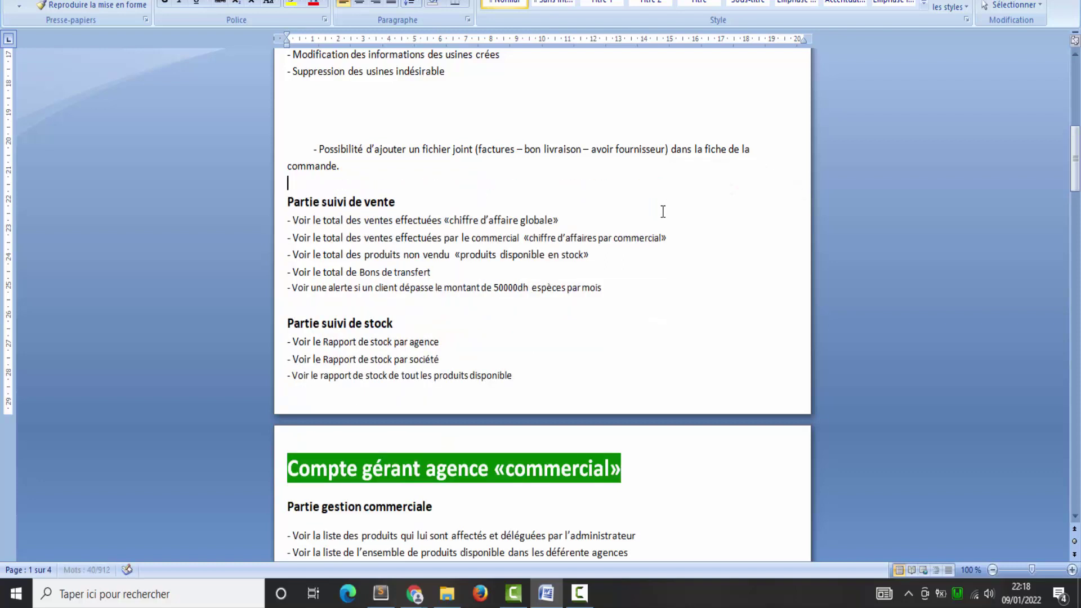
Unindent the attachment paragraph and remove the empty lines under 'Compte administrateur'
left_click(316, 144)
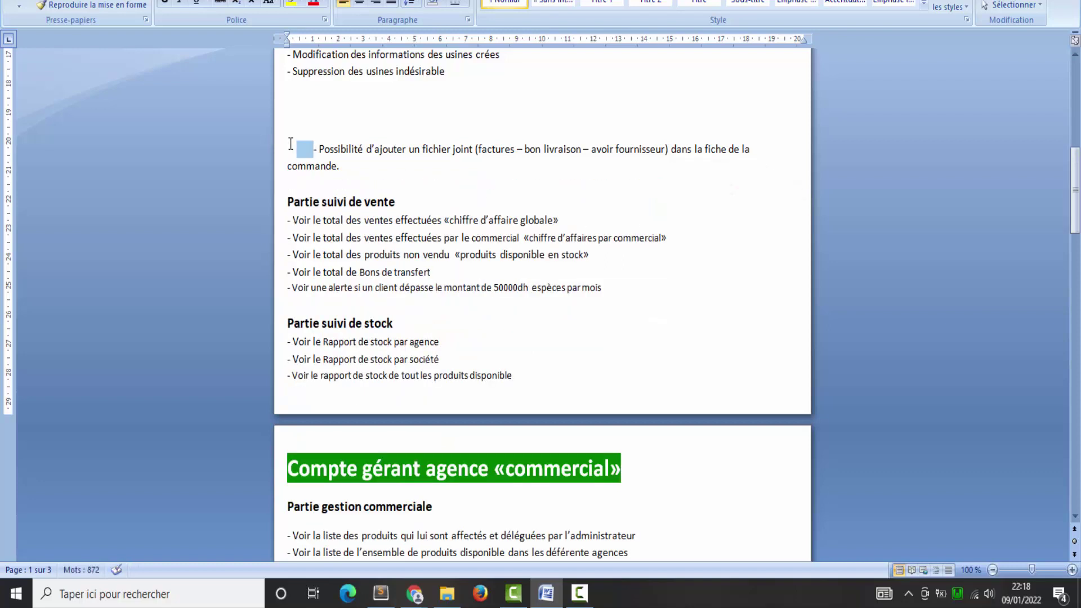
key("BackSpace")
left_click_drag(1076, 172, 1075, 85)
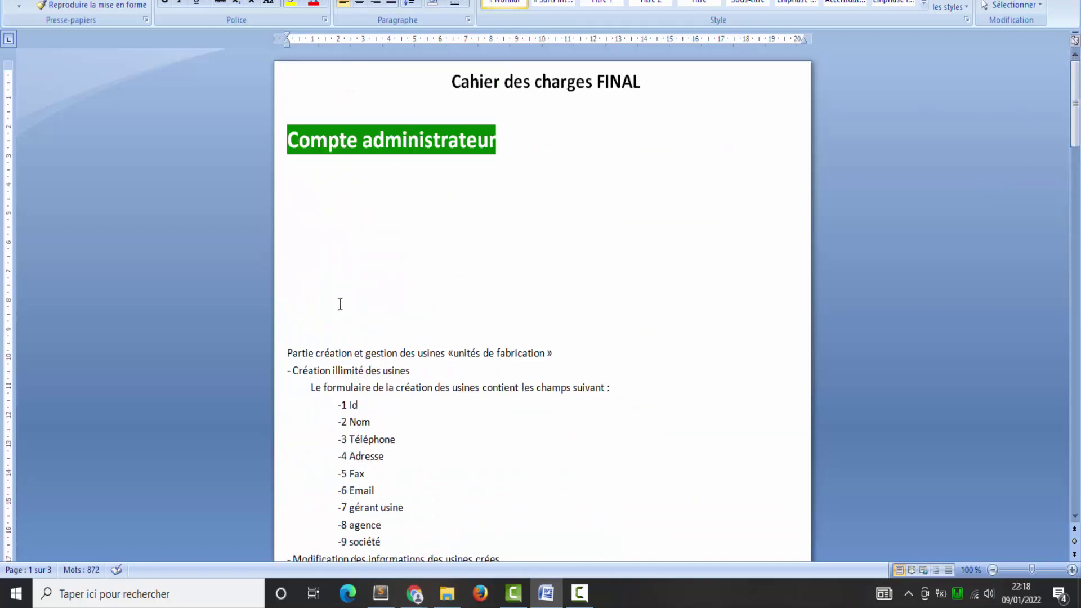
left_click_drag(319, 338, 307, 178)
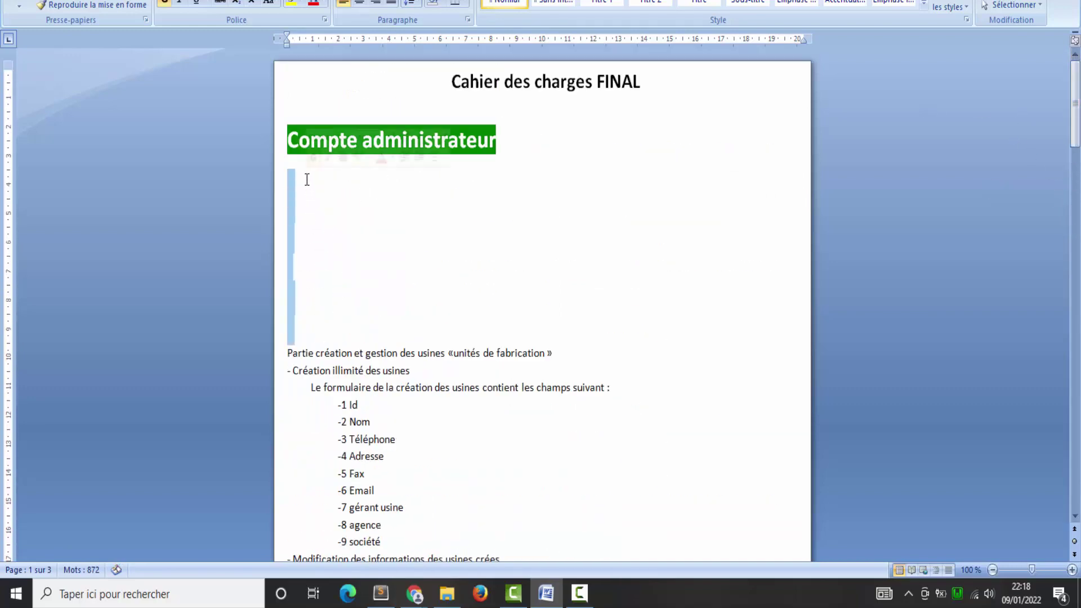
key("Delete")
mouse_move(1075, 90)
left_mouse_down()
mouse_move(1076, 207)
mouse_move(1076, 74)
left_mouse_up()
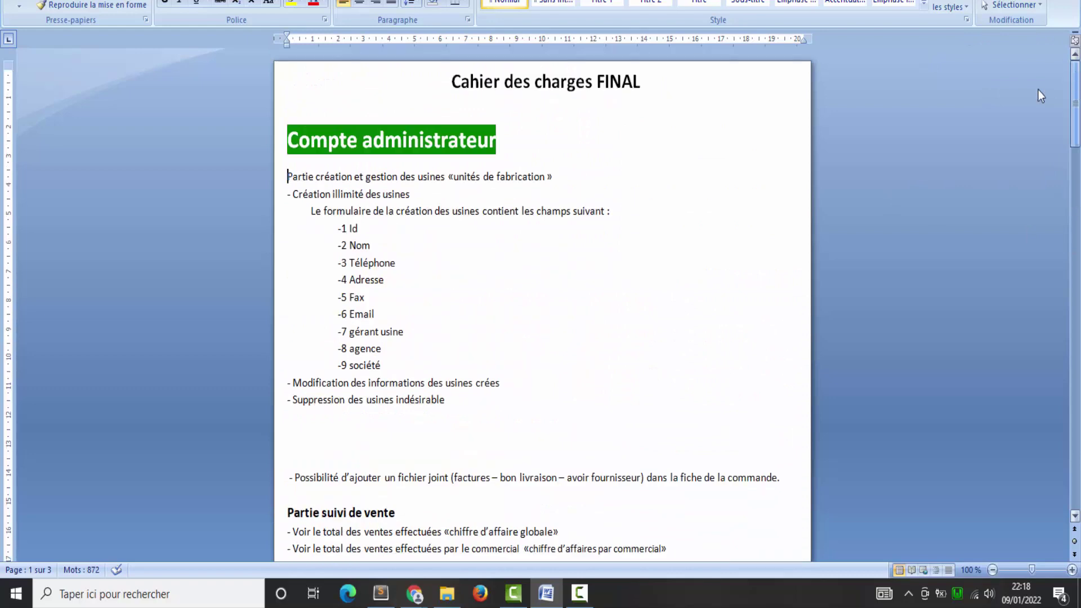
key("alt+Tab")
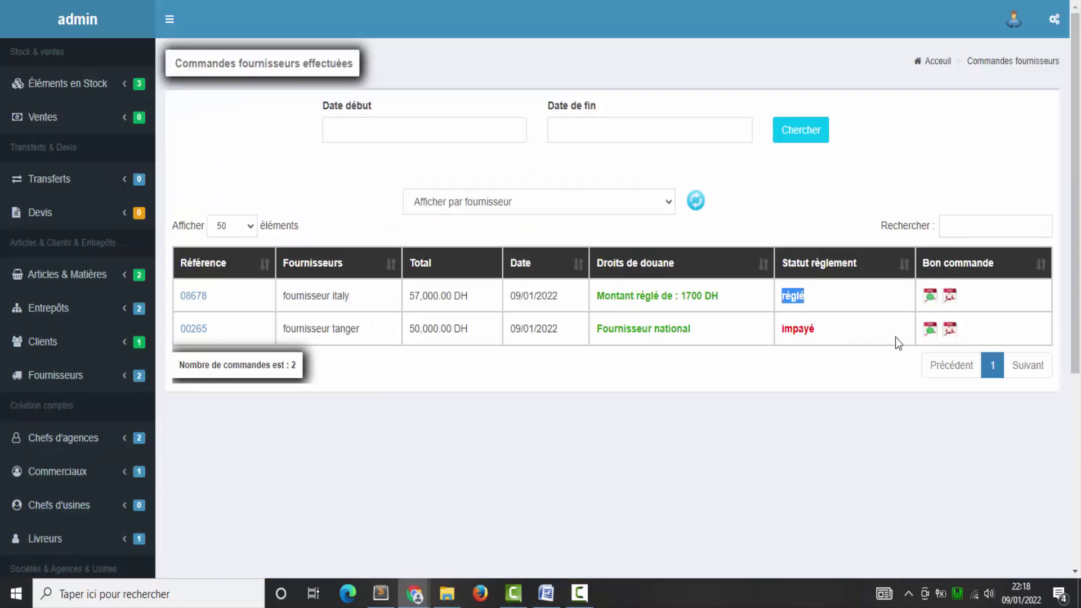
In order 00265, receive the first row's 50 plache noir into entrepot centre ville
left_click_drag(613, 329, 689, 329)
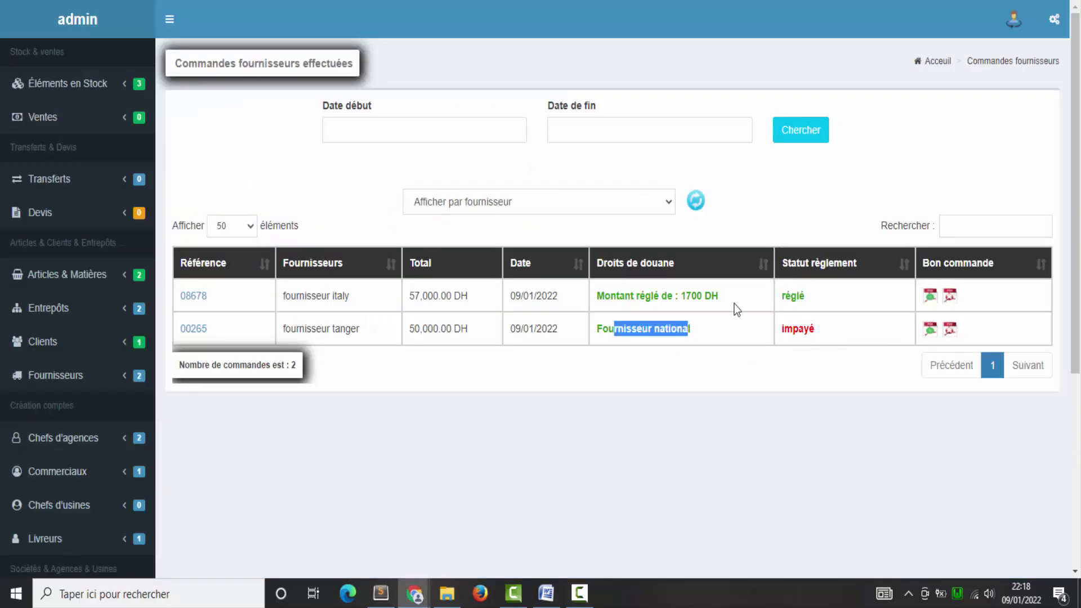
left_click(189, 331)
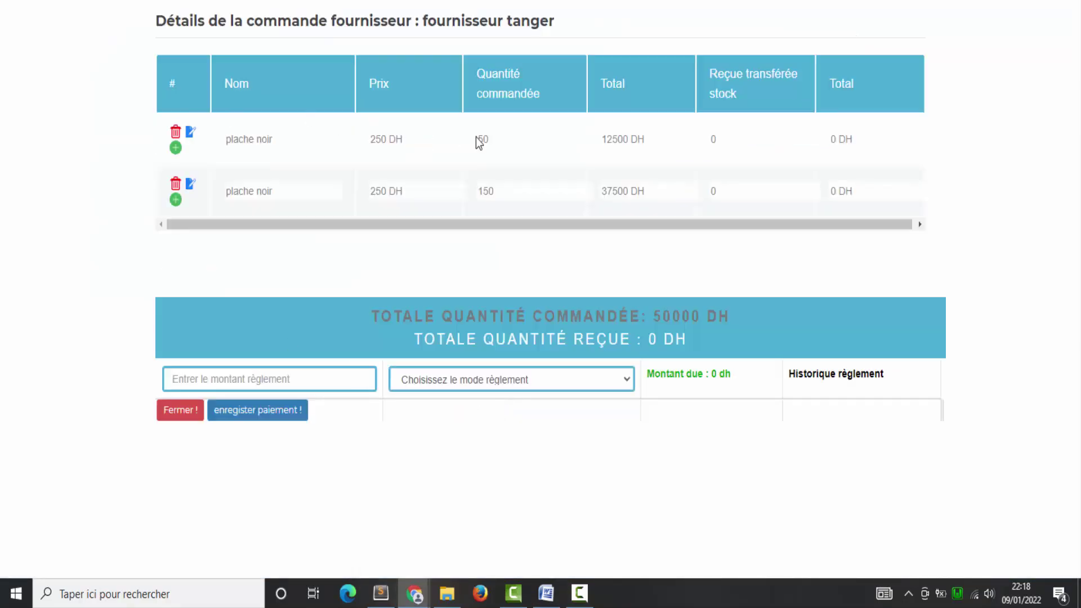
triple_click(494, 93)
double_click(482, 140)
left_click(175, 147)
double_click(420, 316)
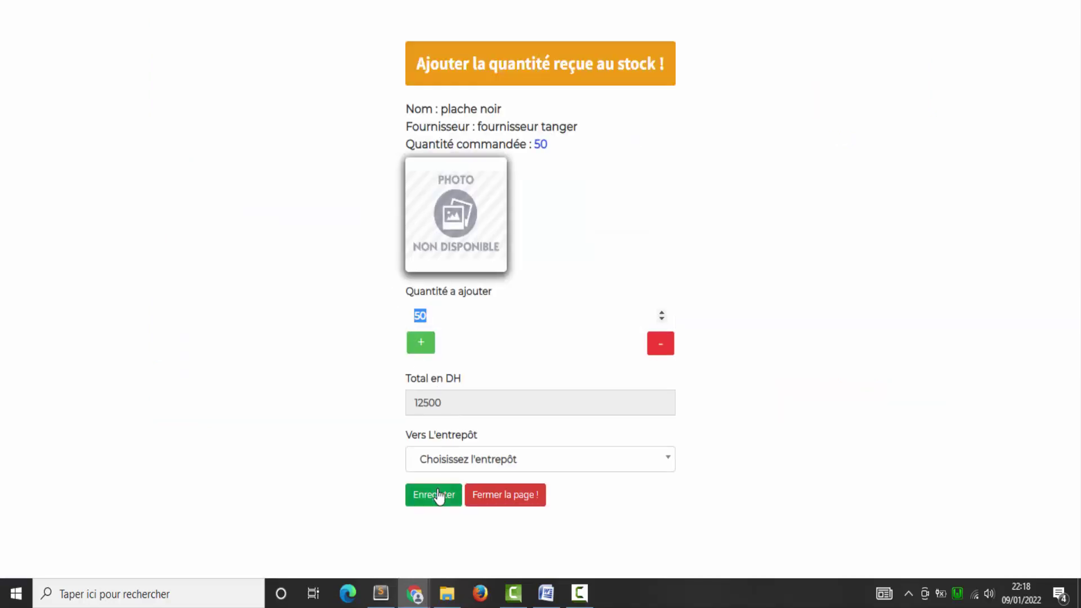
left_click(437, 497)
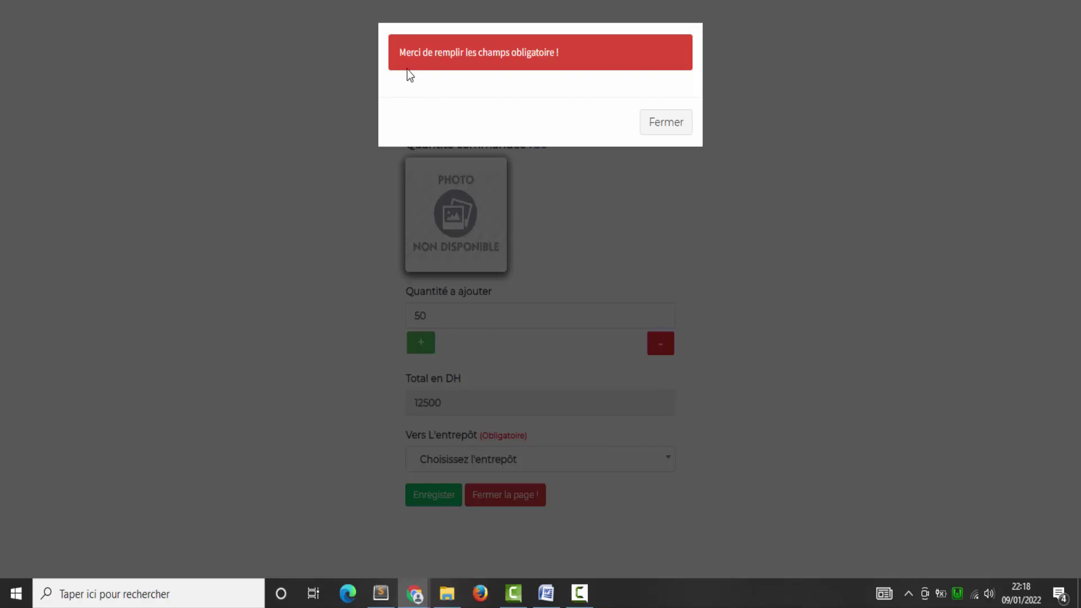
left_click(647, 125)
left_click_drag(527, 433, 543, 475)
left_click(544, 471)
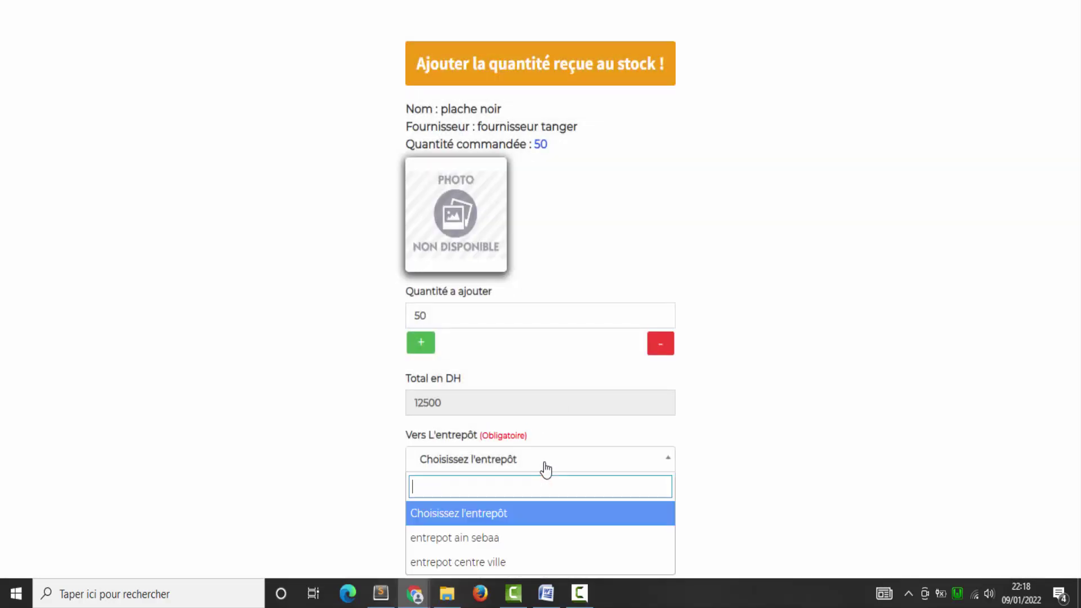
left_click(509, 562)
left_click(419, 500)
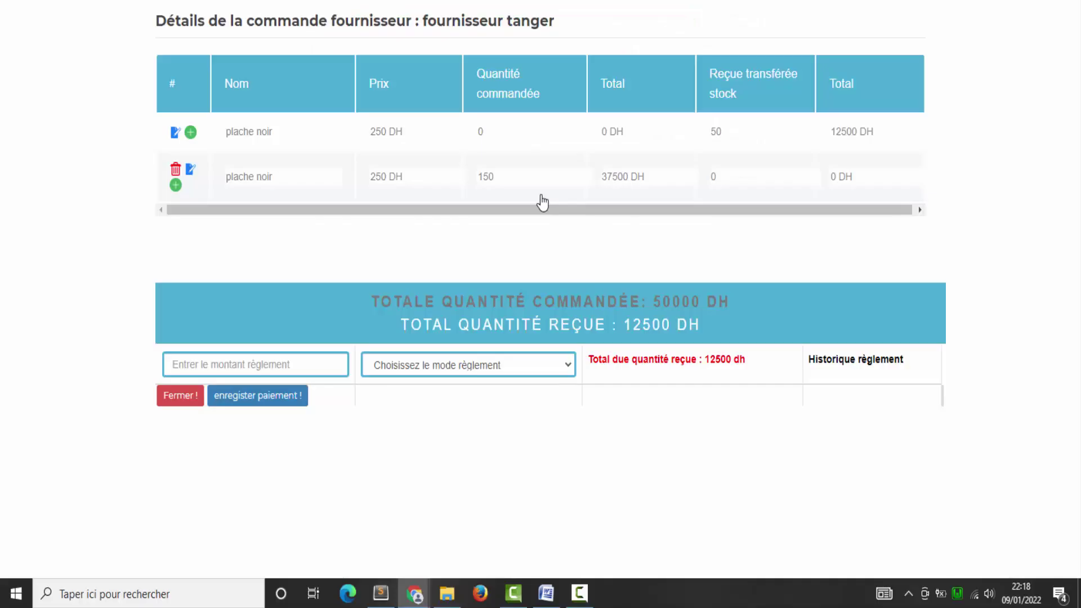
Receive the second row's 150 plache noir into entrepot ain sebaa
left_click(176, 185)
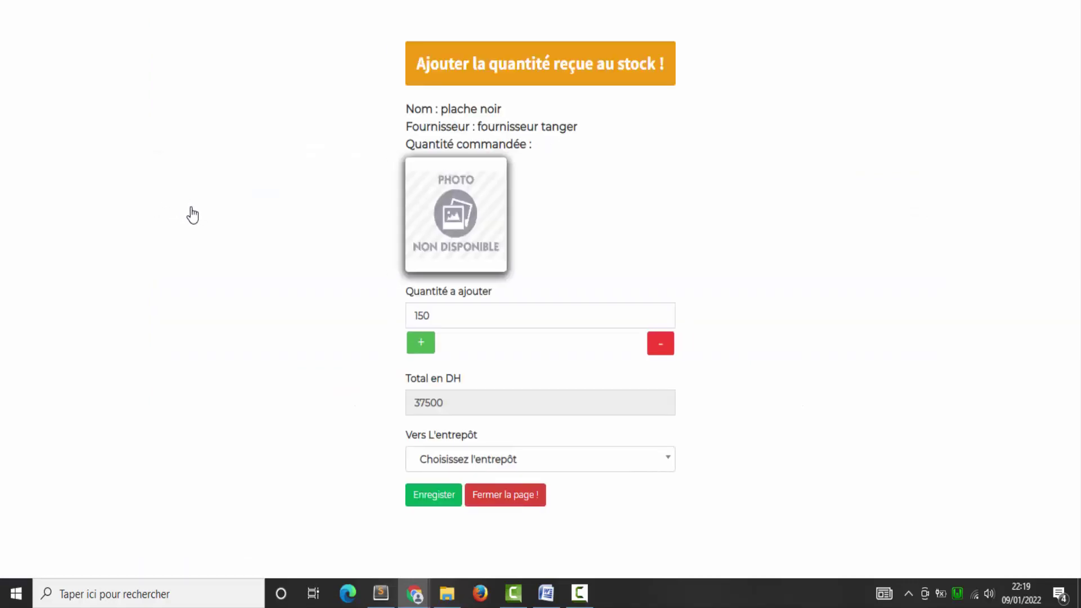
left_click(472, 461)
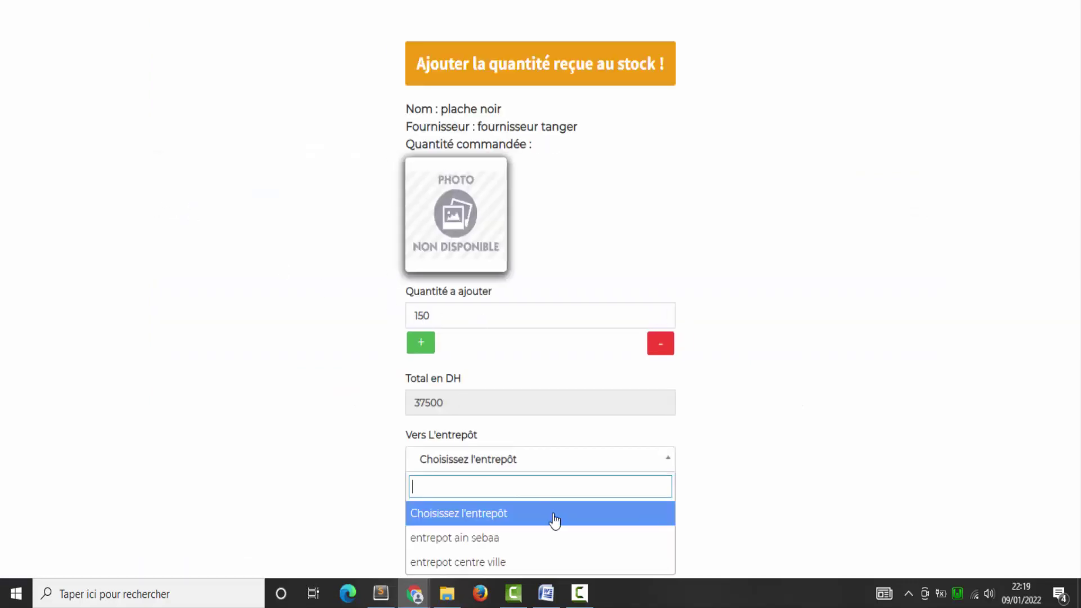
left_click(501, 538)
left_click(442, 500)
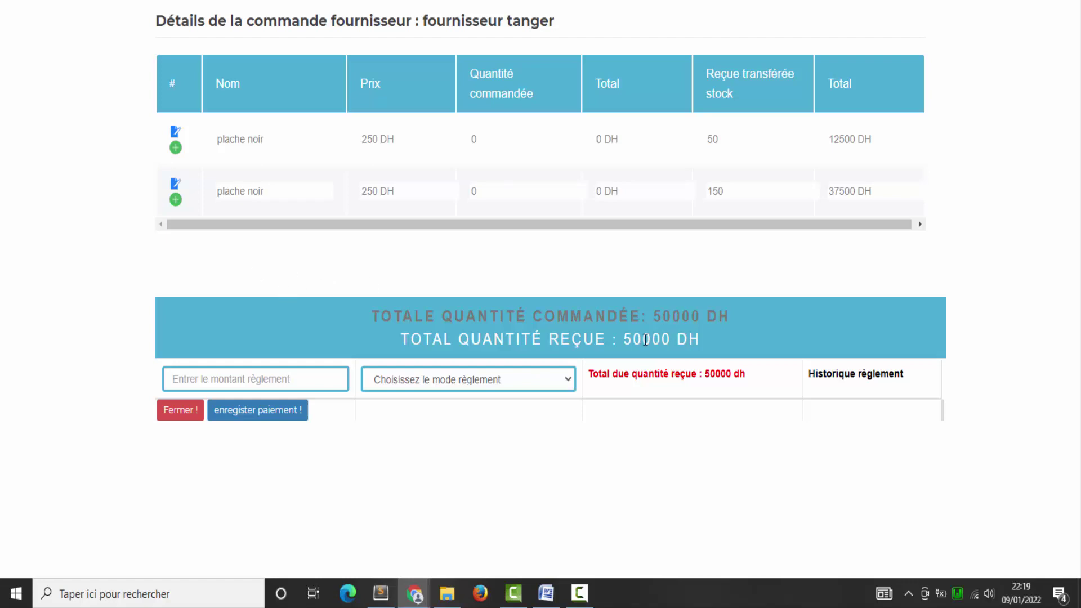
Record a 50000 DH Chèque payment covering the full amount due on order 00265
left_click_drag(371, 313, 729, 316)
left_click_drag(400, 348, 727, 345)
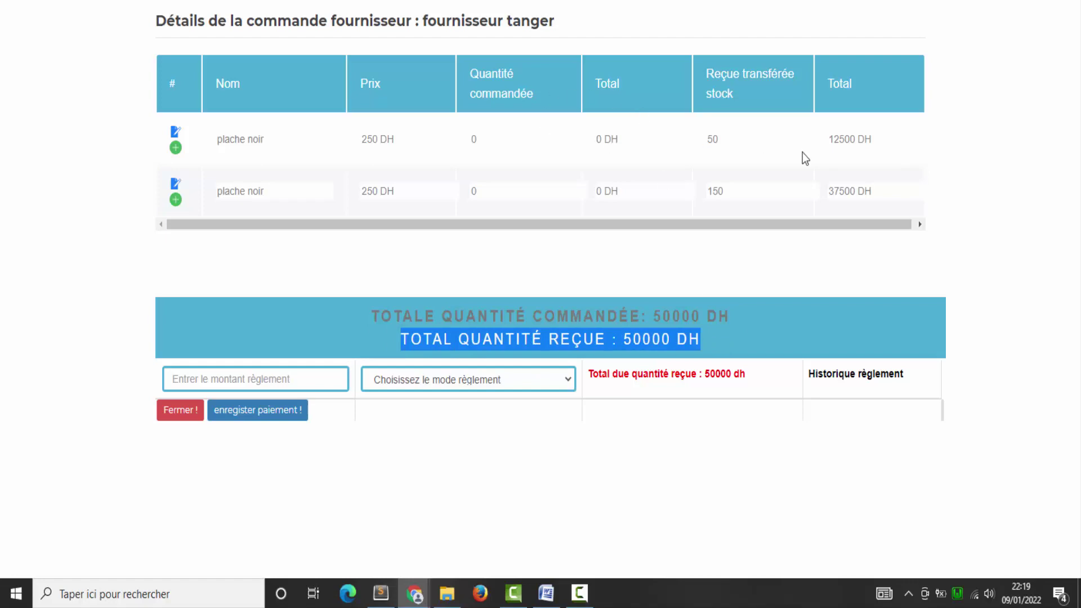
left_click_drag(589, 374, 689, 374)
double_click(719, 374)
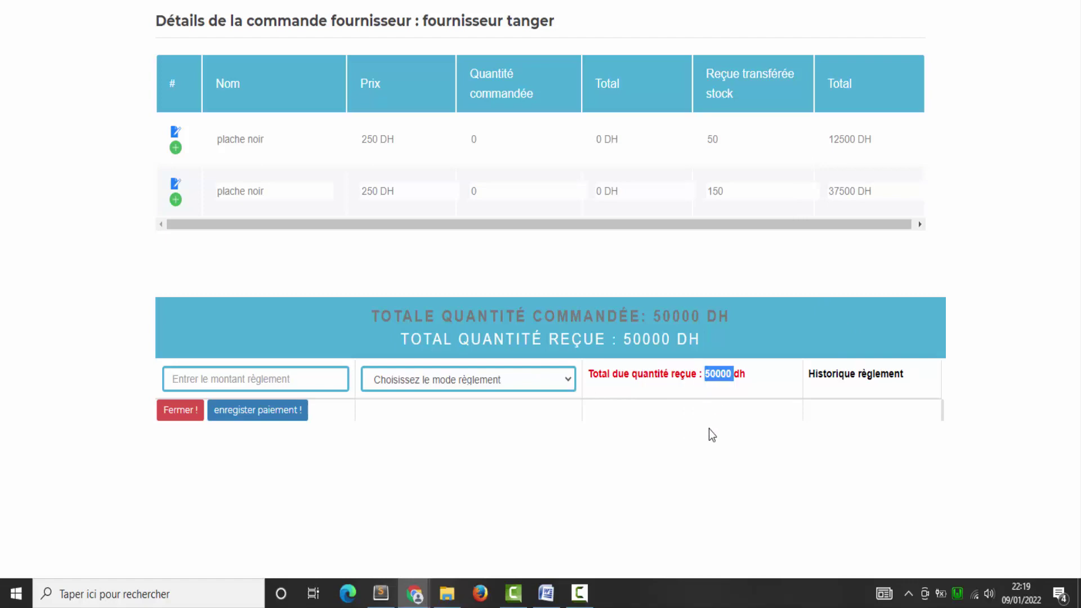
left_click(243, 379)
type("50000")
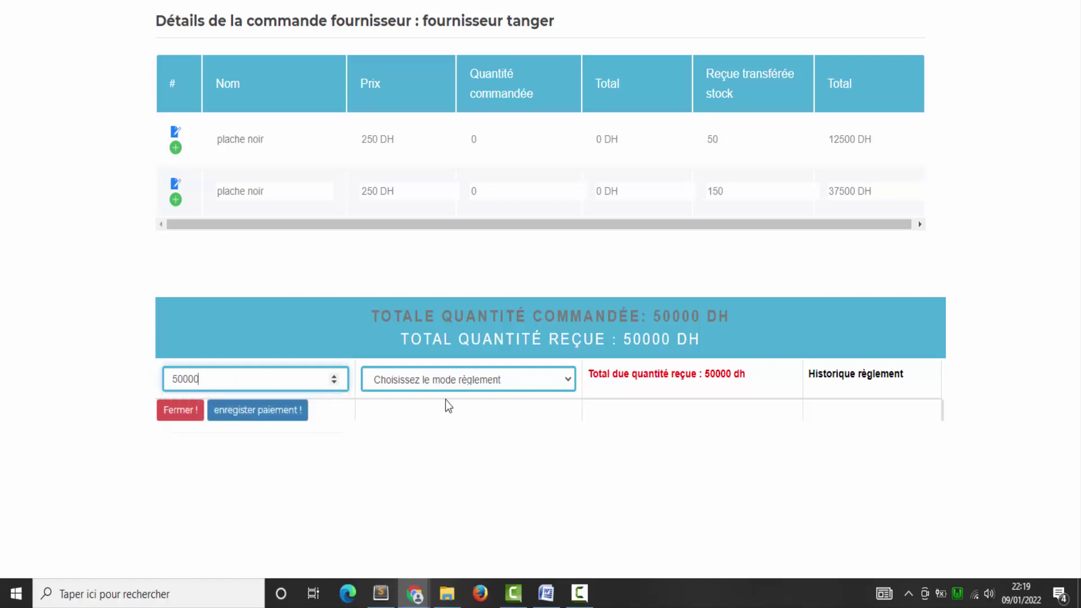
left_click(468, 383)
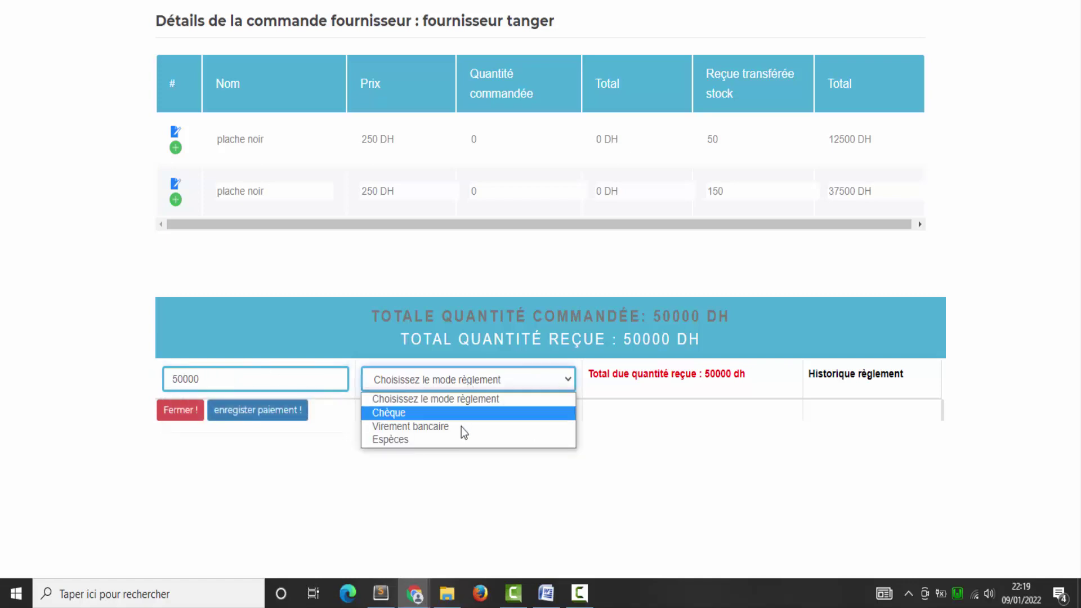
left_click(401, 413)
left_click(265, 410)
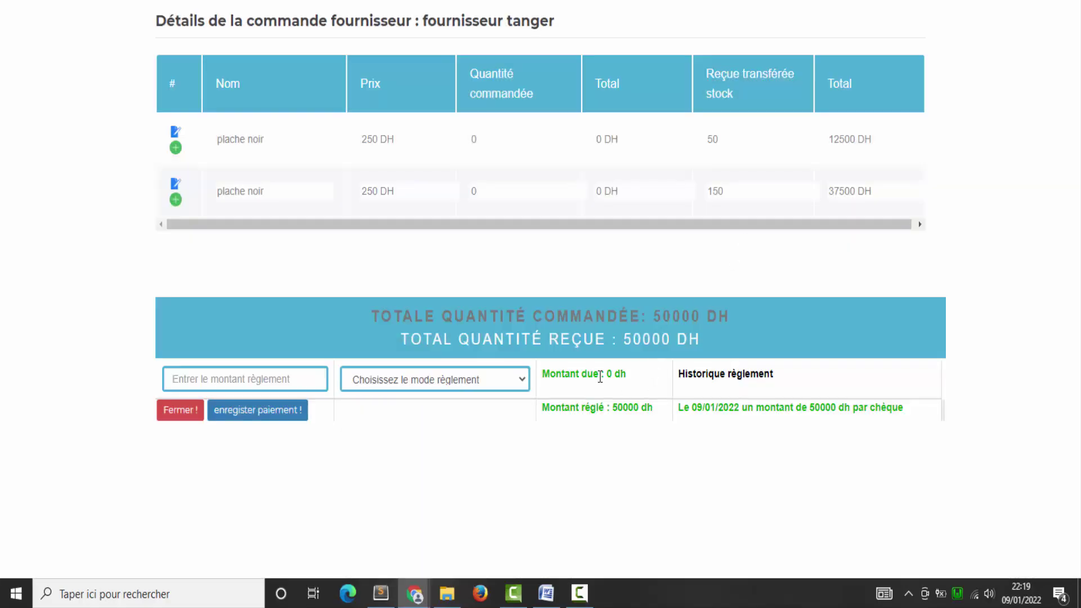
Confirm the amount due is 0 and the cheque appears in payment history, then return to the list
left_click_drag(620, 375, 550, 375)
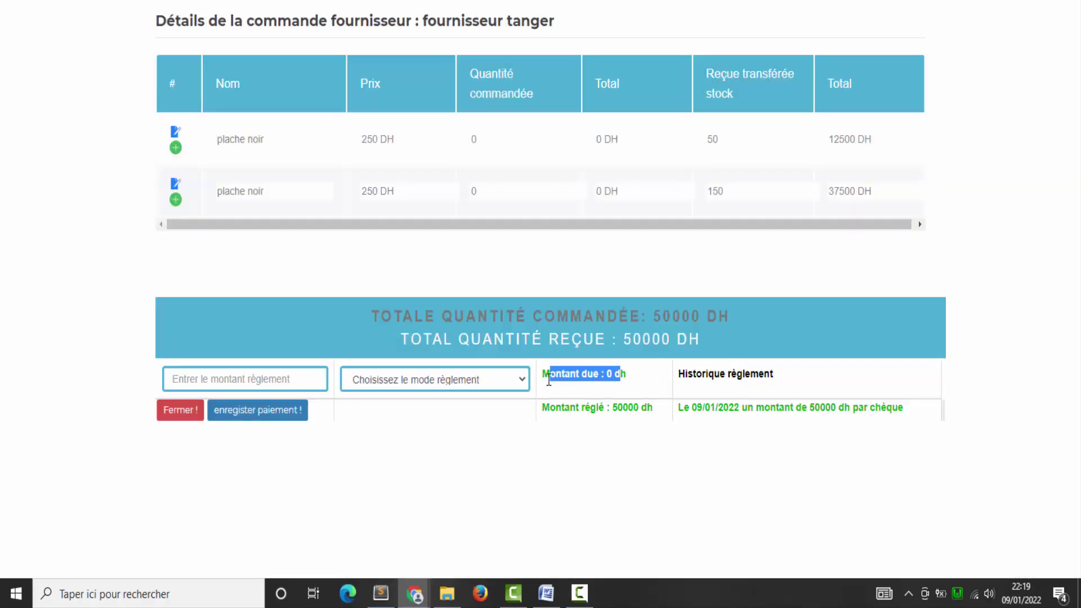
left_click_drag(682, 409, 902, 408)
left_click_drag(649, 409, 542, 411)
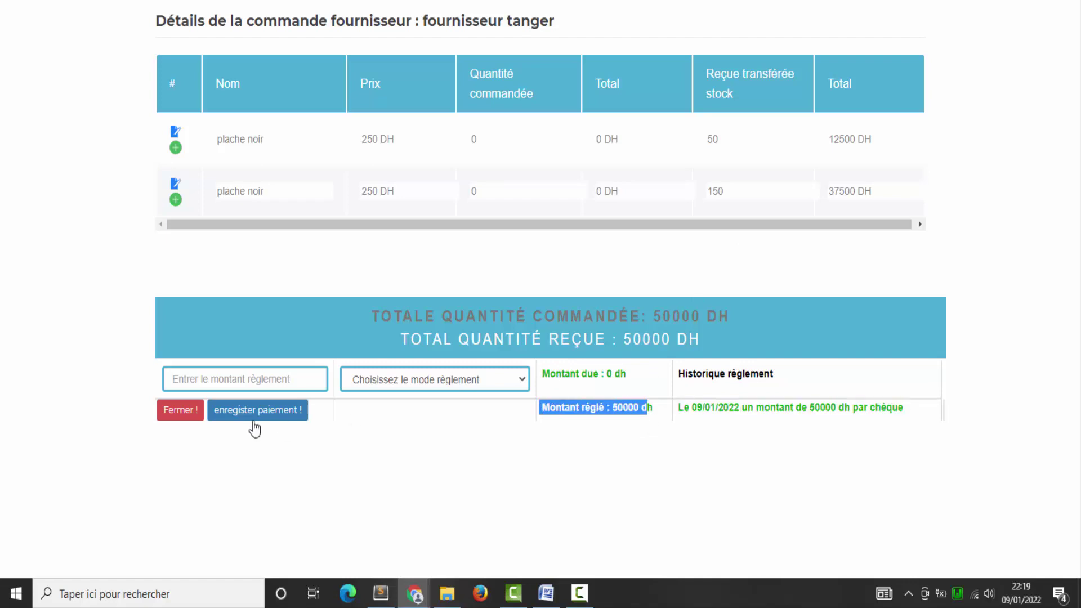
left_click(415, 439)
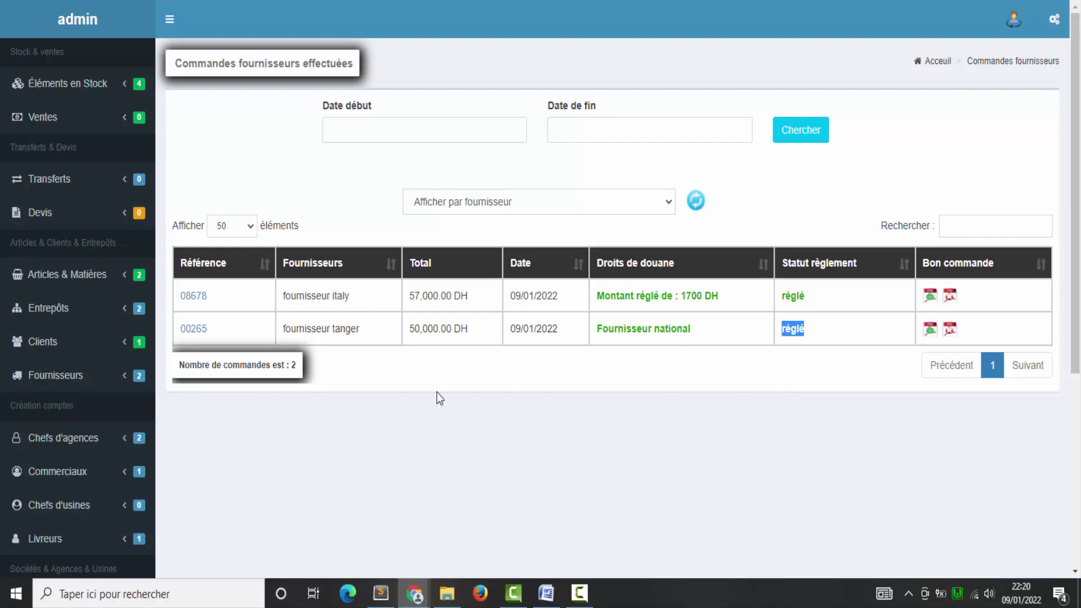
Switch to the agency manager's Mes articles window and refresh to show porte blanche at 60 units
left_click(415, 593)
left_click(467, 566)
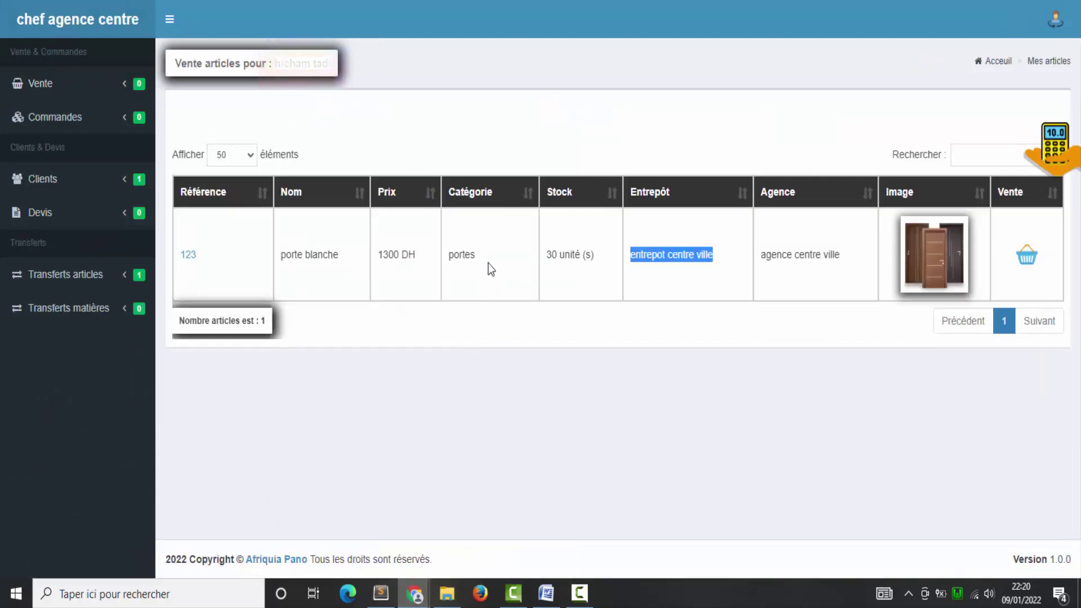
key("F5")
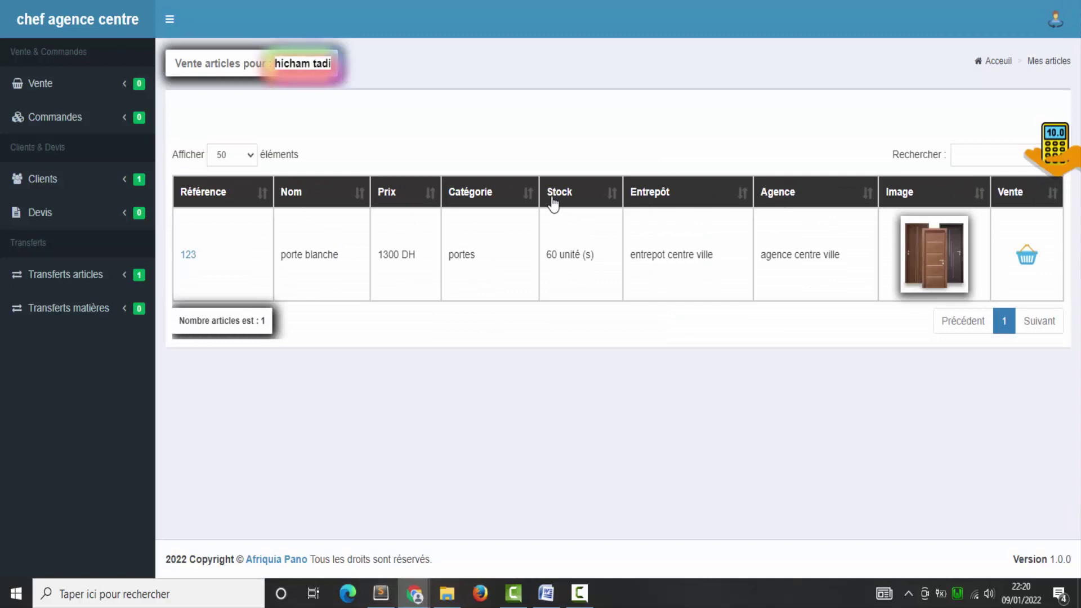
left_click_drag(546, 256, 591, 256)
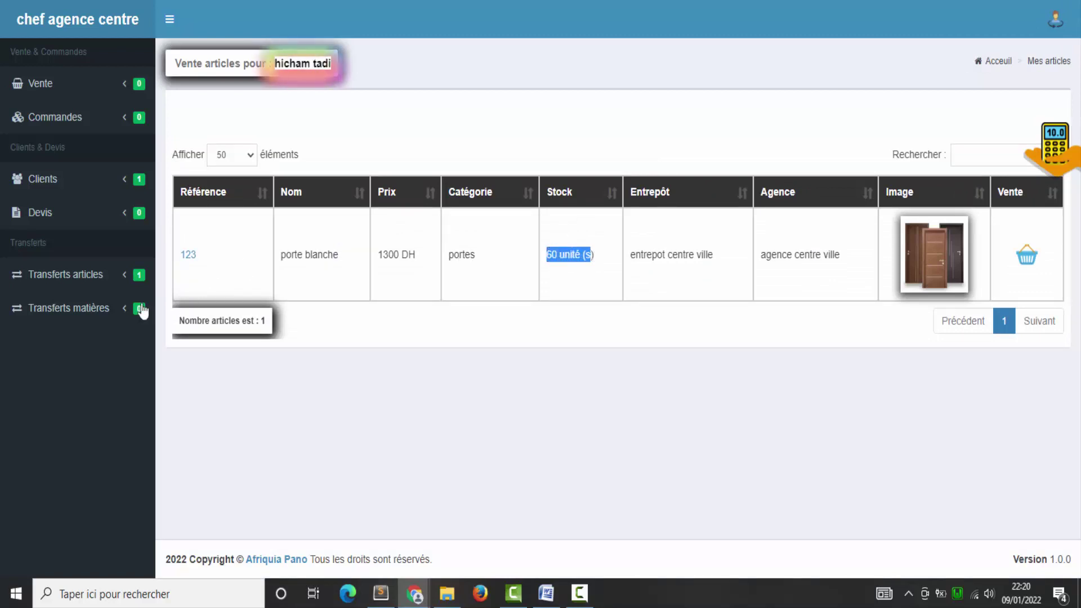
Open Transferts matières > Liste matières, showing plache noir with 250 cm stock
left_click(85, 311)
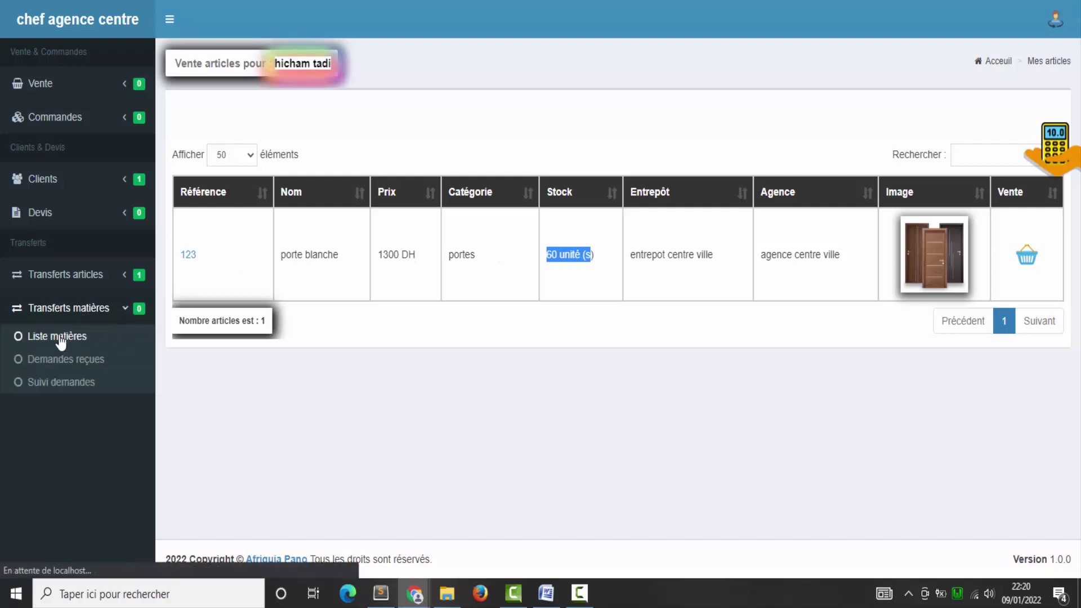
left_click(64, 338)
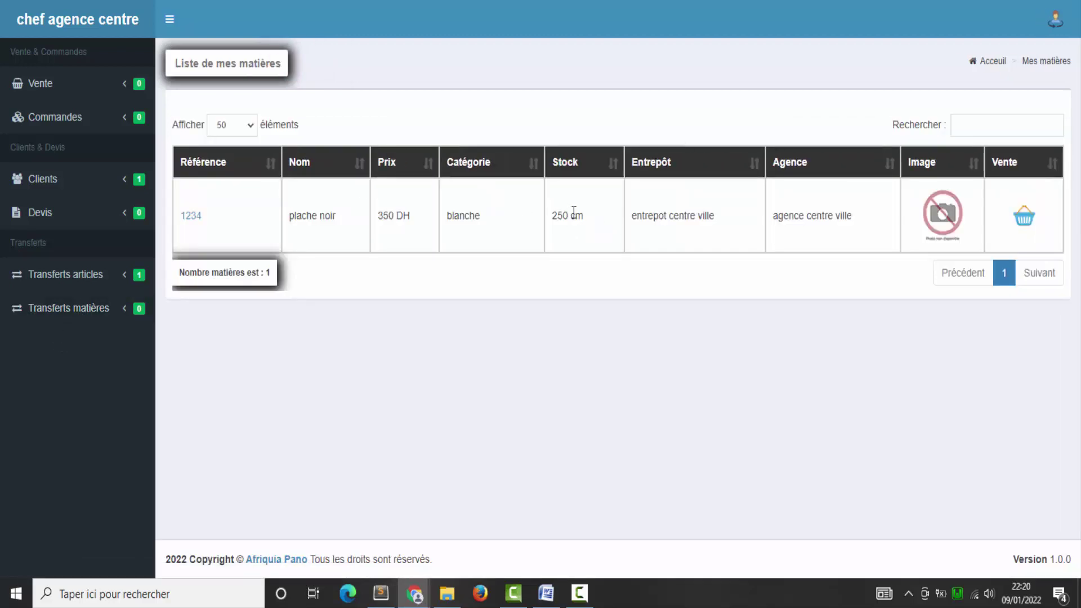
triple_click(553, 217)
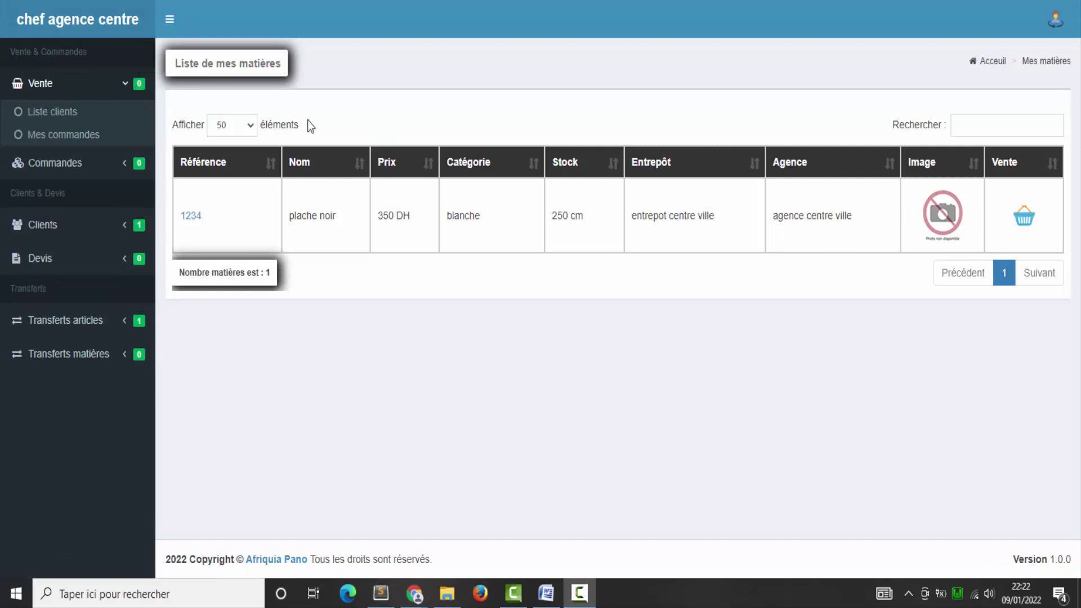
left_click(41, 83)
left_click(40, 83)
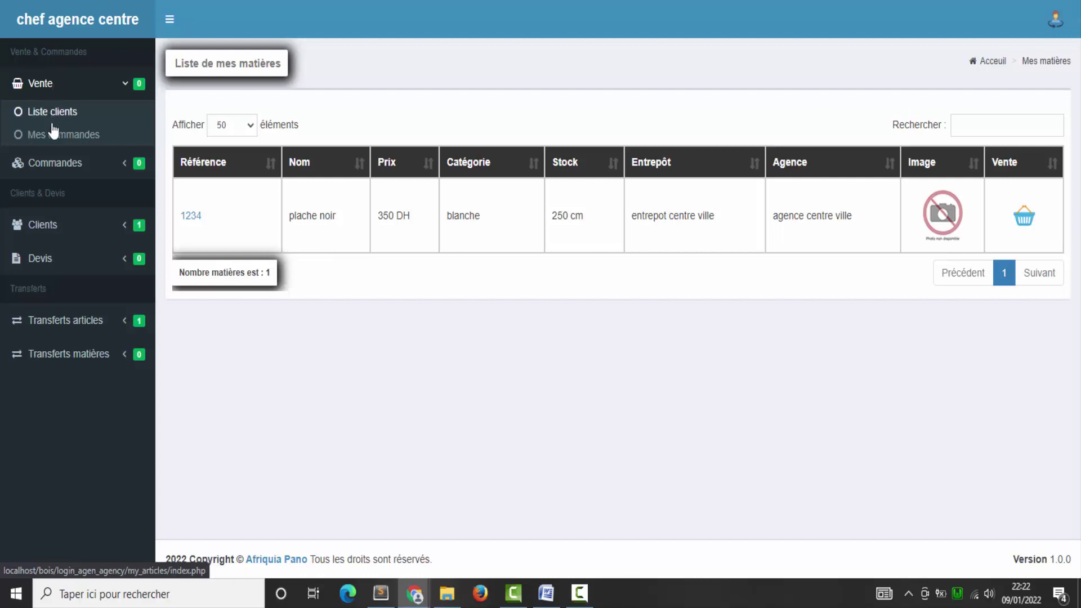
From Liste clients, create an order for the client, showing porte blanche at 1300 DH with 60 units
left_click(56, 113)
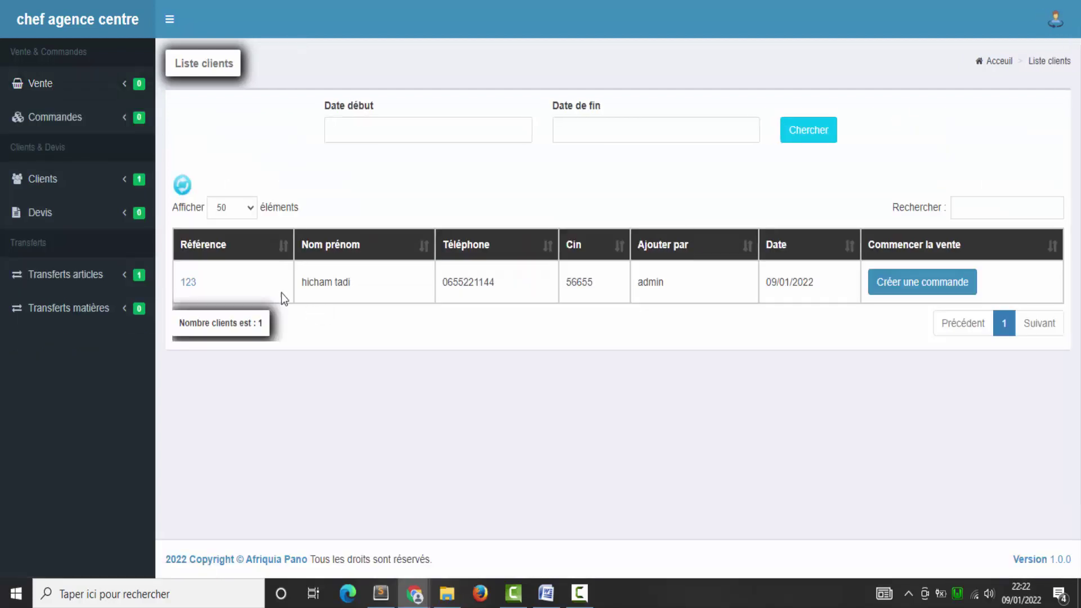
left_click_drag(352, 282, 304, 282)
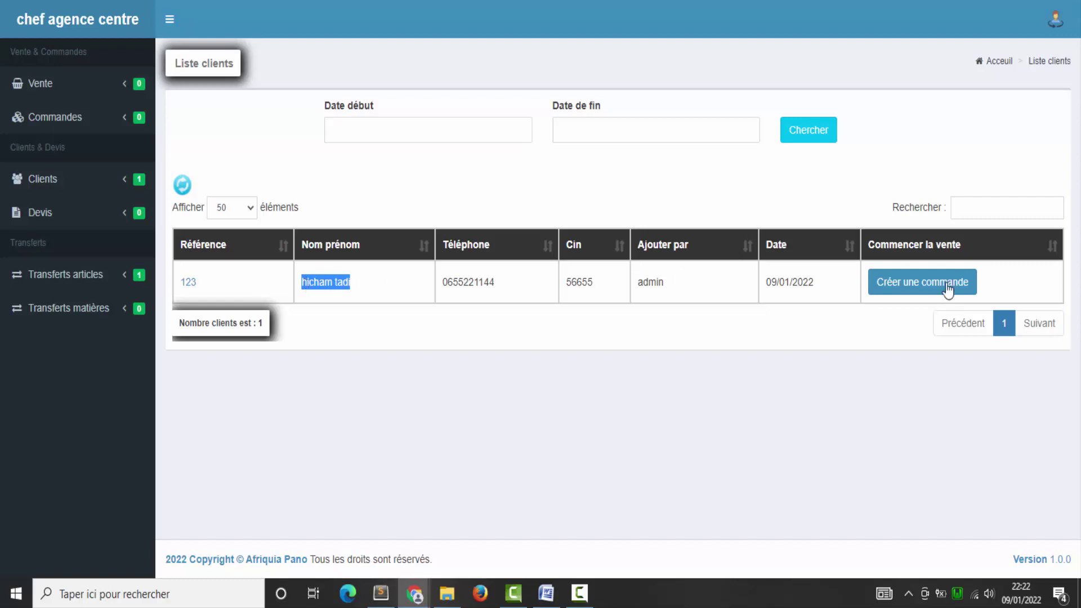
left_click(913, 285)
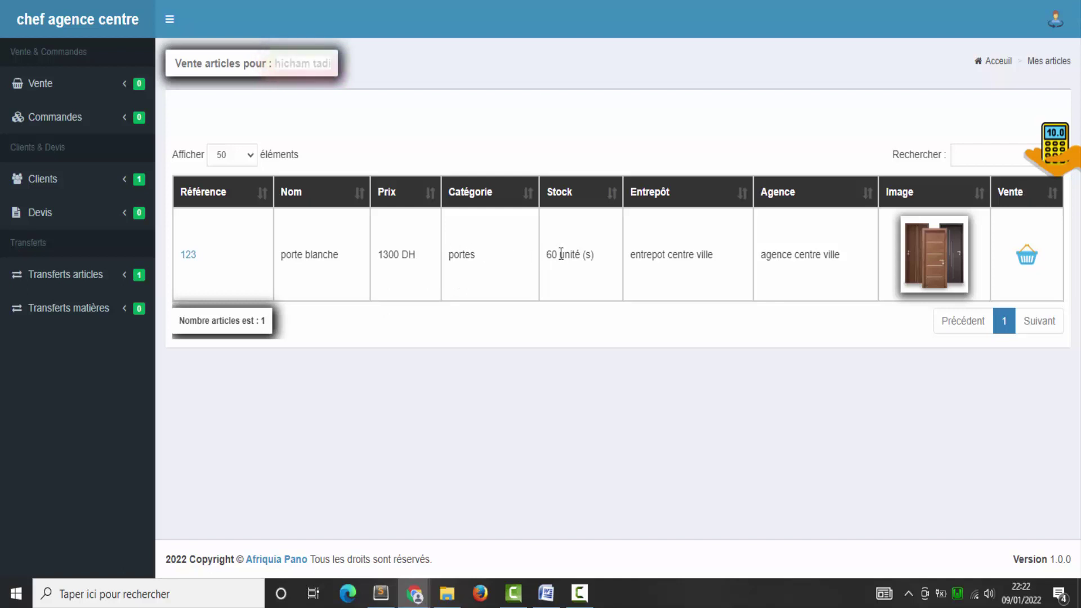
left_click_drag(546, 255, 592, 254)
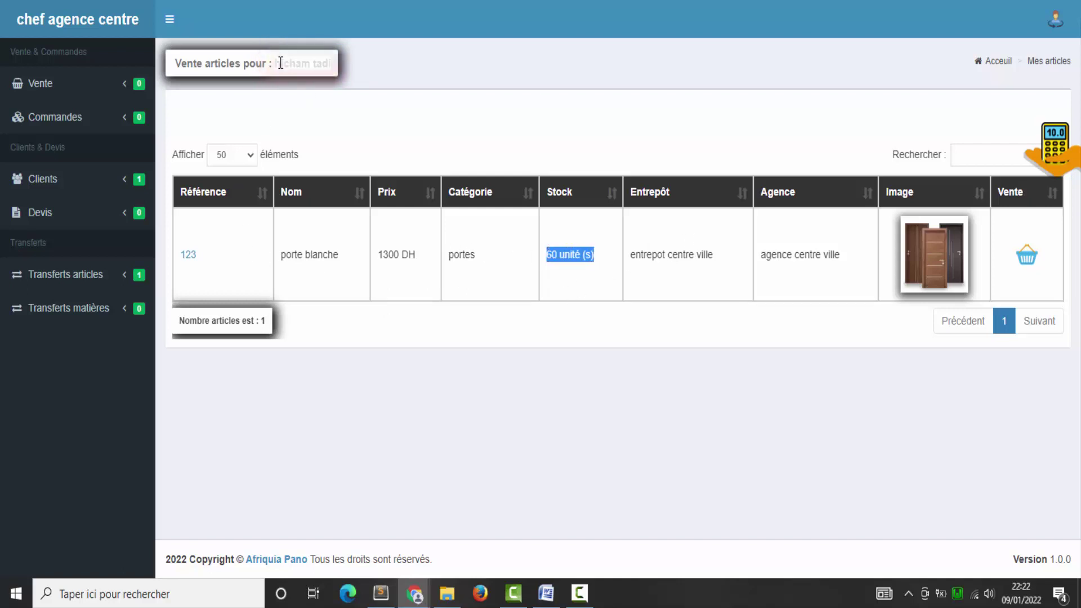
left_click_drag(180, 63, 265, 64)
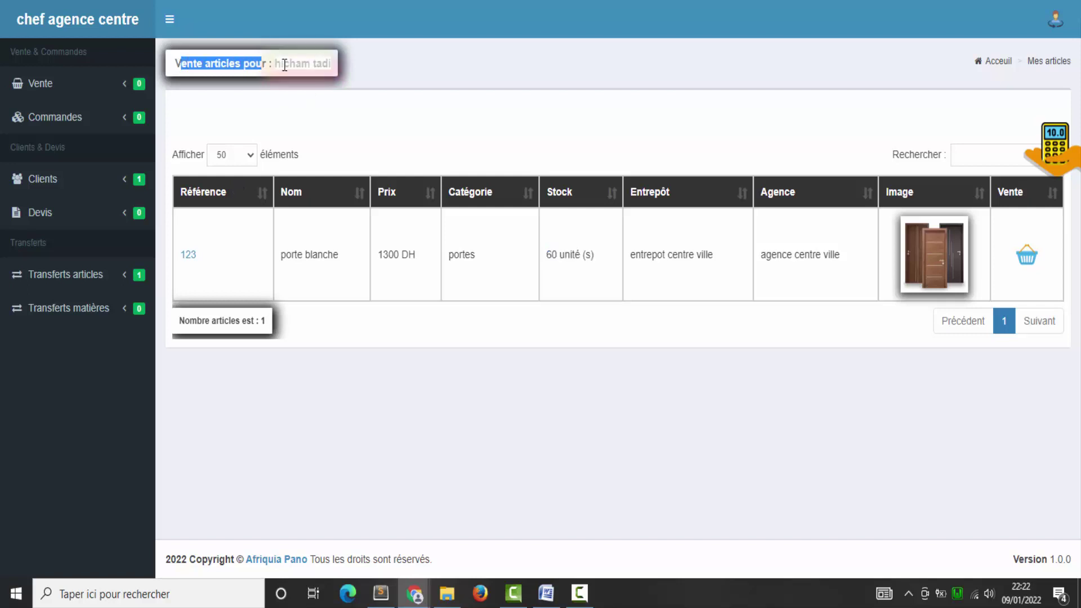
left_click(357, 66)
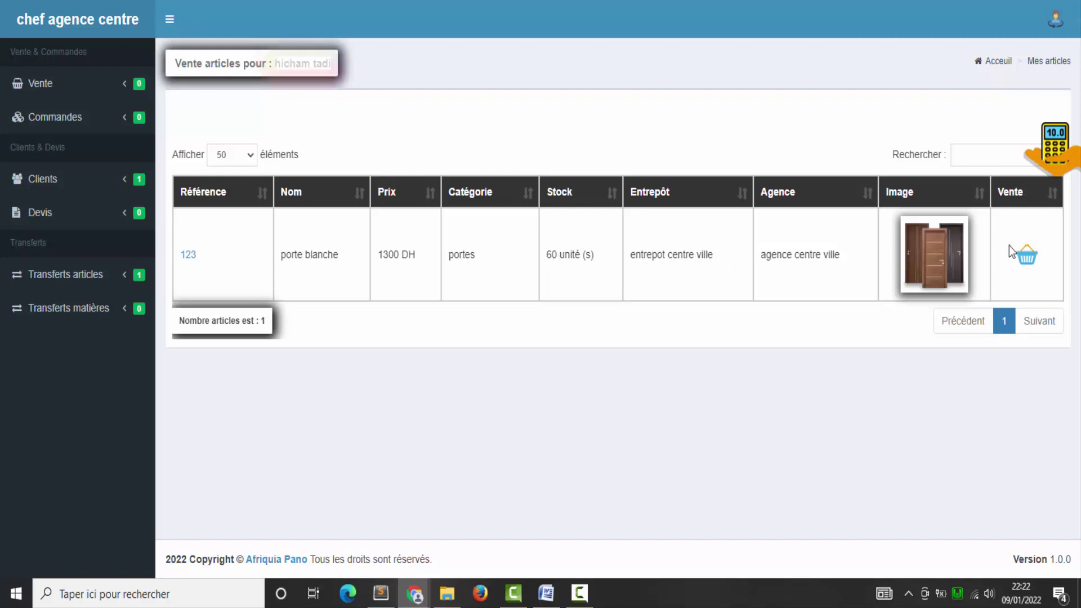
Add 10 porte blanche to the order, for a 13000 DH total
left_click(1028, 262)
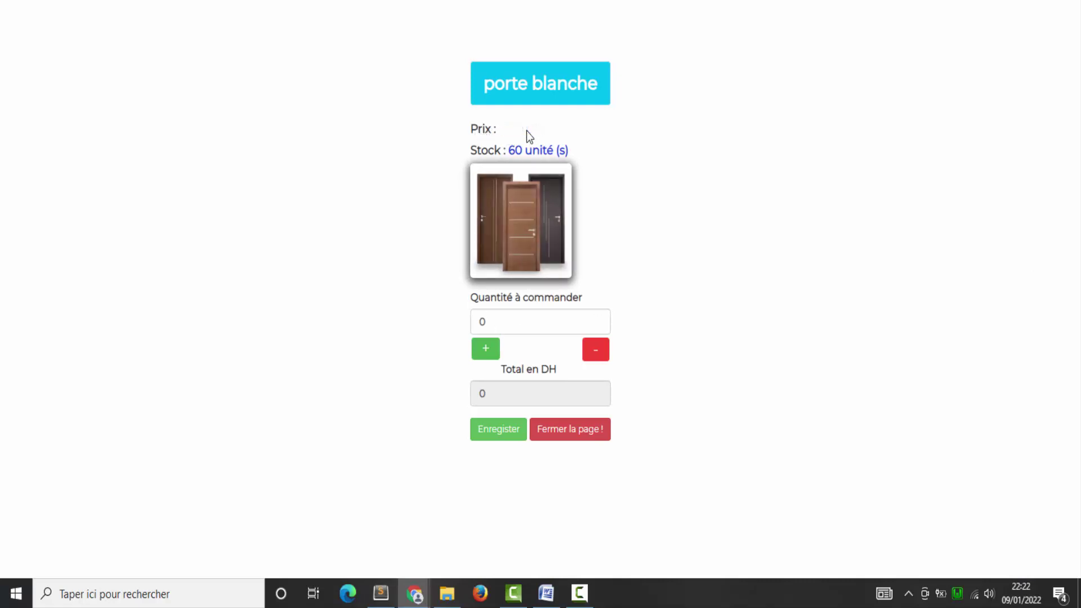
left_click_drag(476, 83, 610, 88)
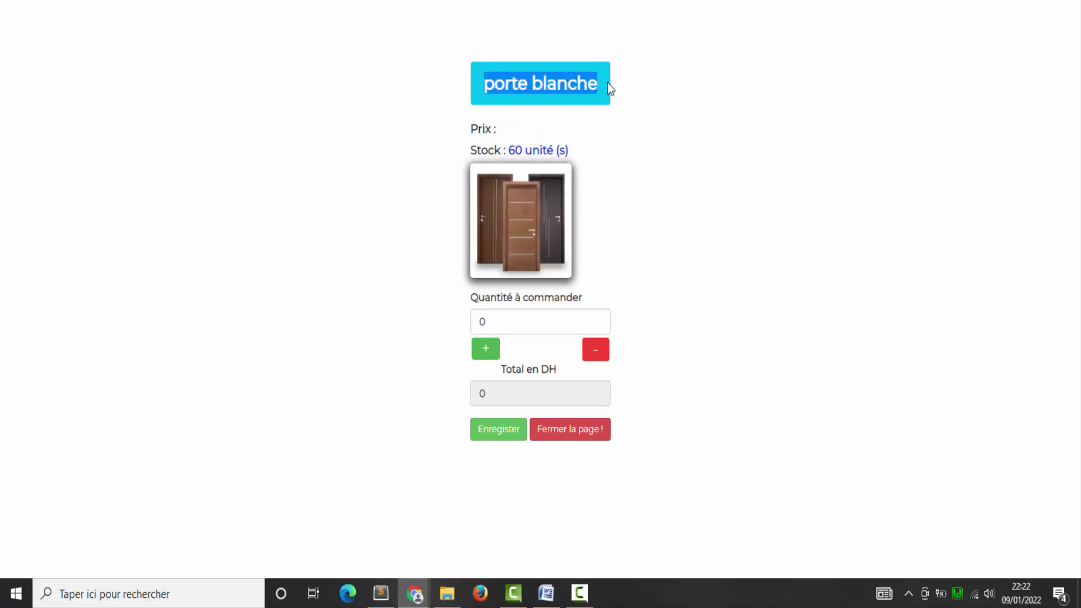
left_click_drag(508, 150, 560, 154)
left_click(681, 219)
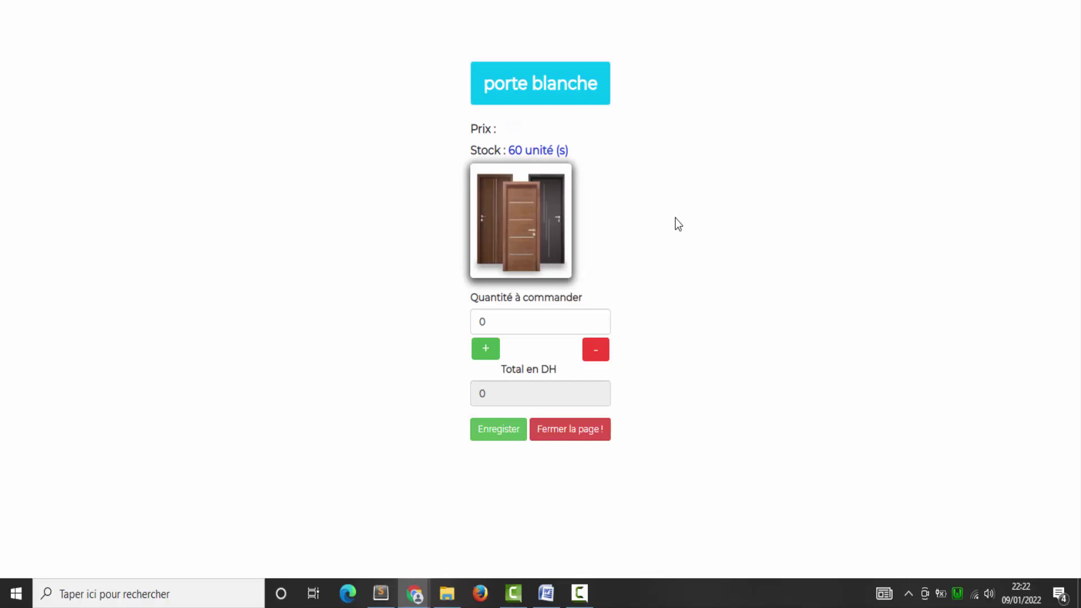
left_click(485, 321)
left_click_drag(486, 321, 475, 321)
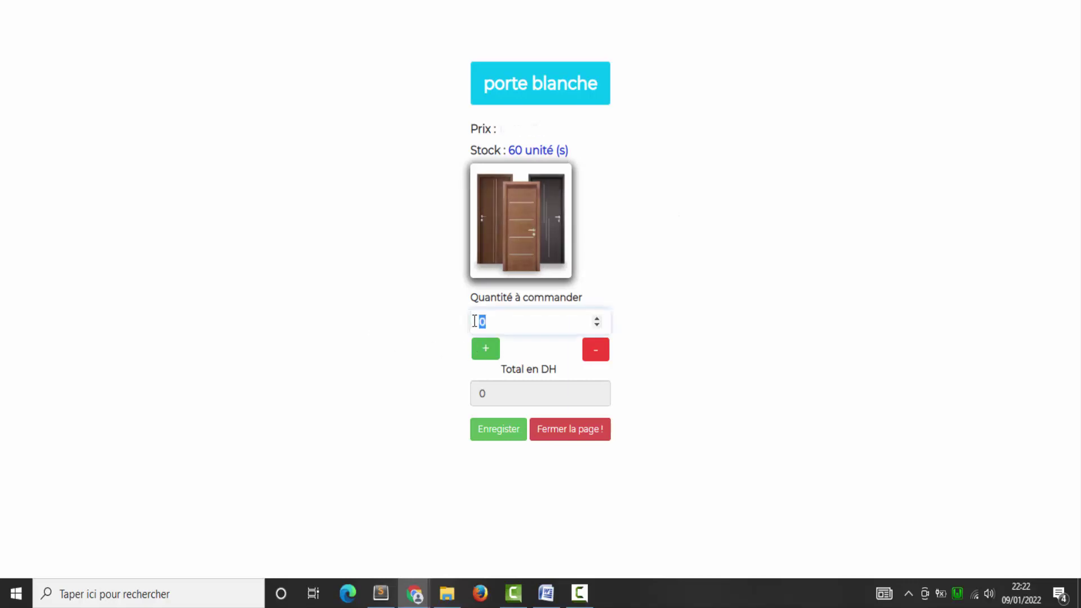
type("10")
left_click_drag(476, 393, 519, 392)
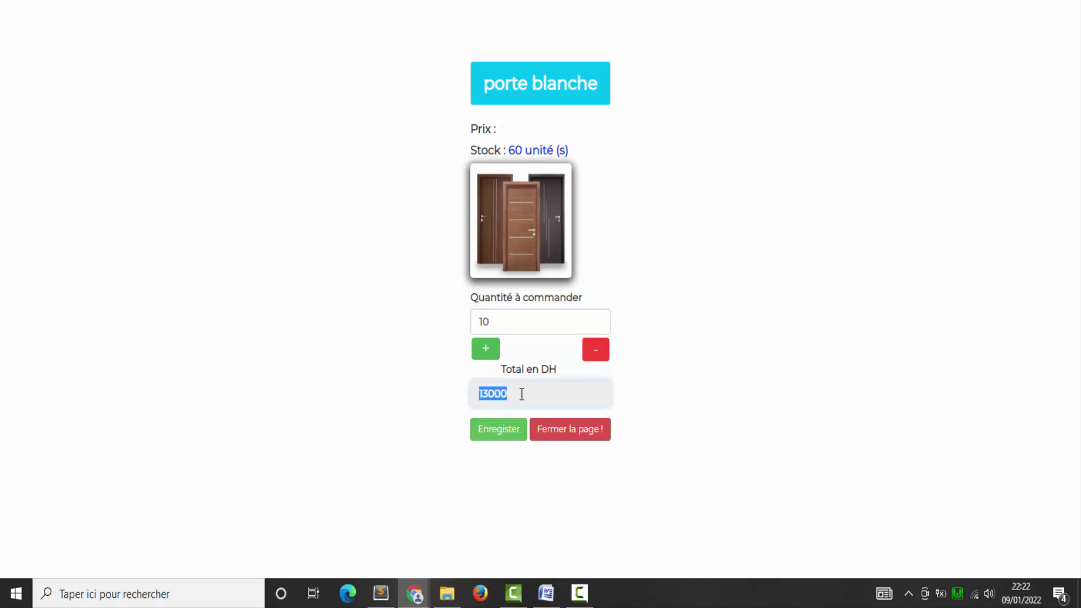
left_click(493, 434)
left_click(650, 120)
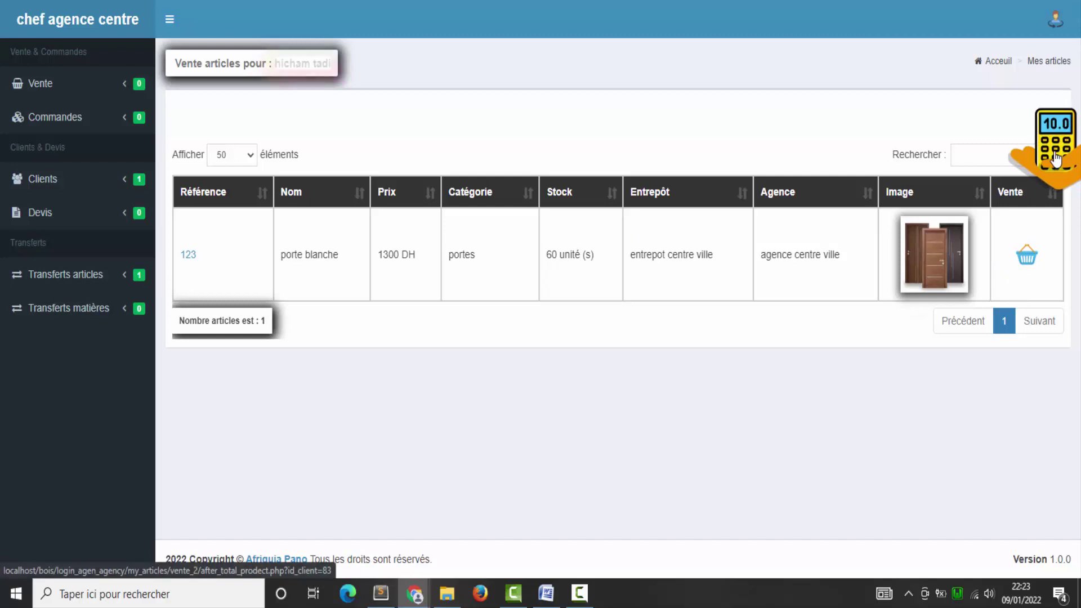
Review the order summary at 1300 DH per unit and save the order
left_click(892, 284)
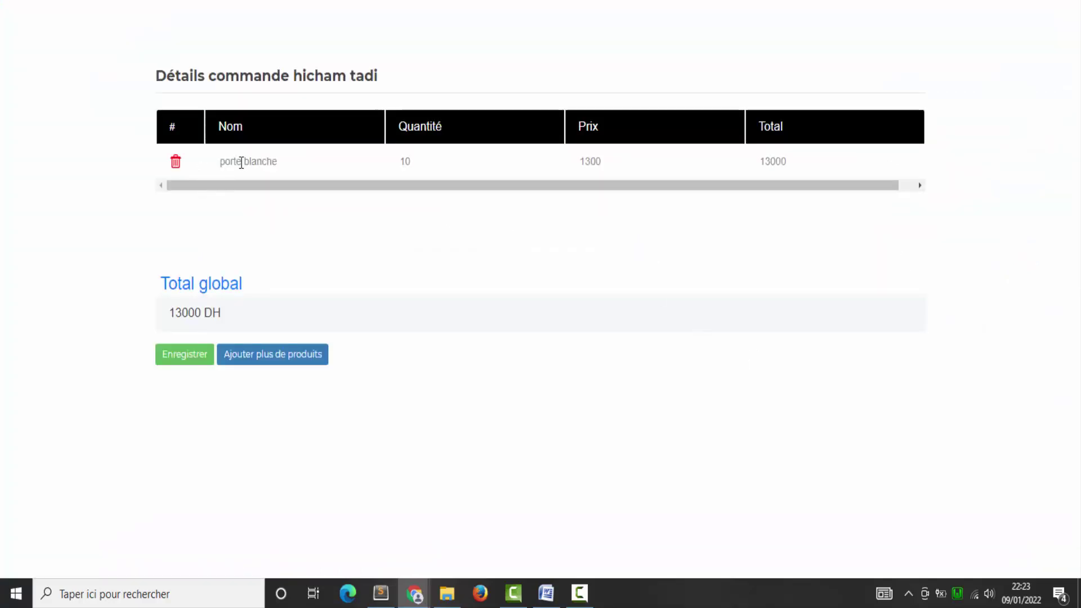
double_click(555, 164)
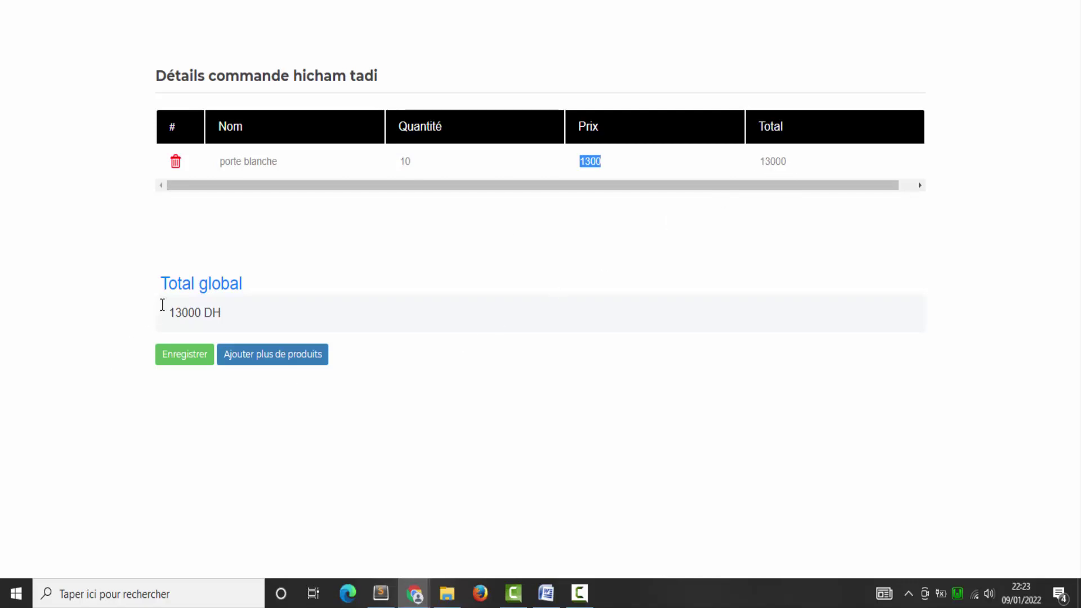
left_click(169, 357)
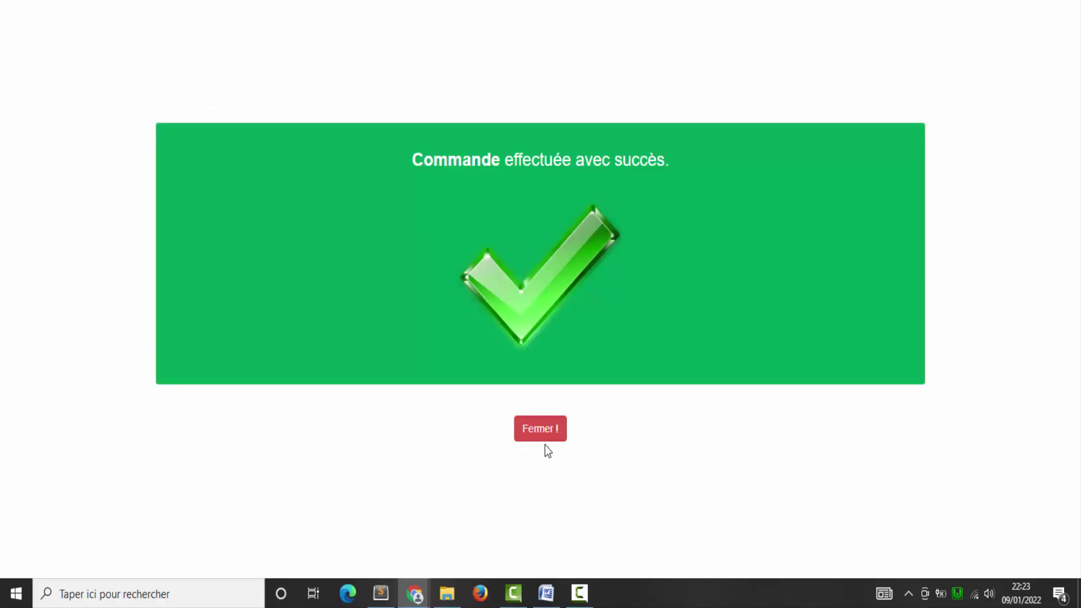
left_click(541, 435)
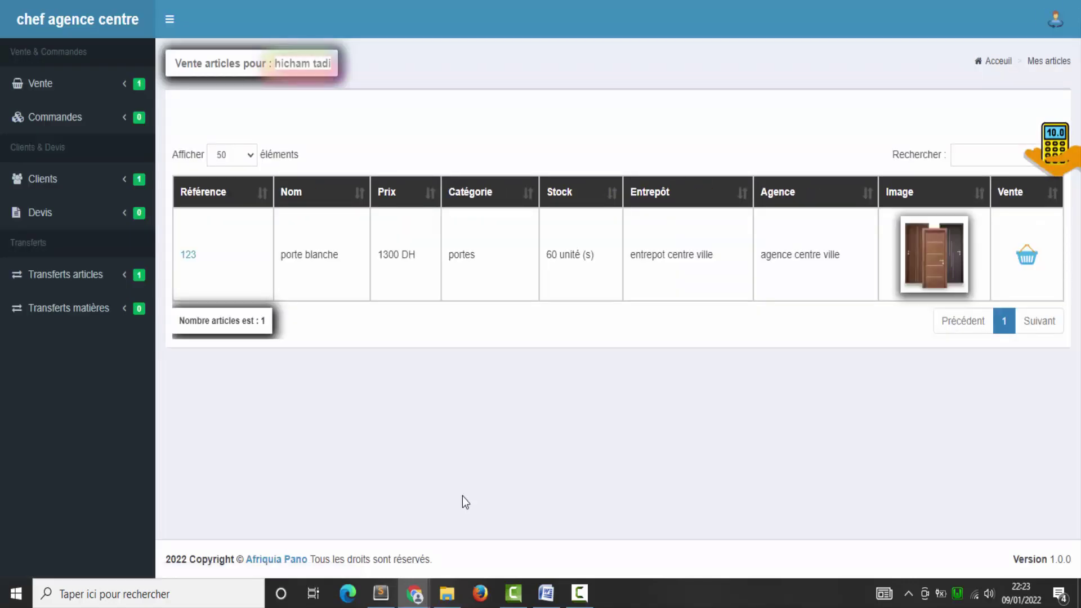
left_click(104, 85)
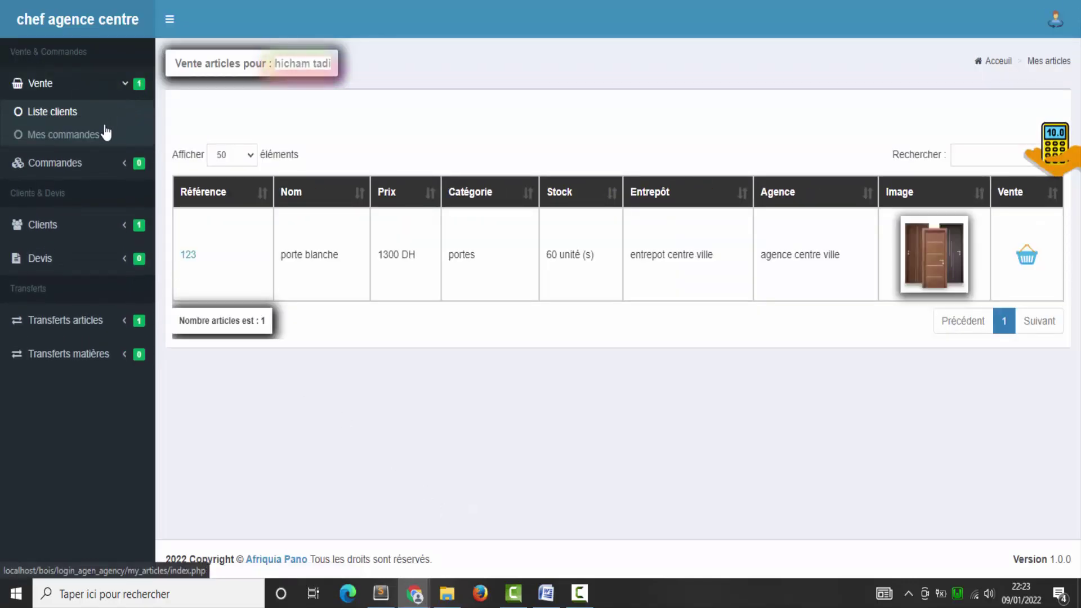
In Mes commandes, open the client's unpaid 13,000.00 DH order with no delivery person assigned
left_click(94, 136)
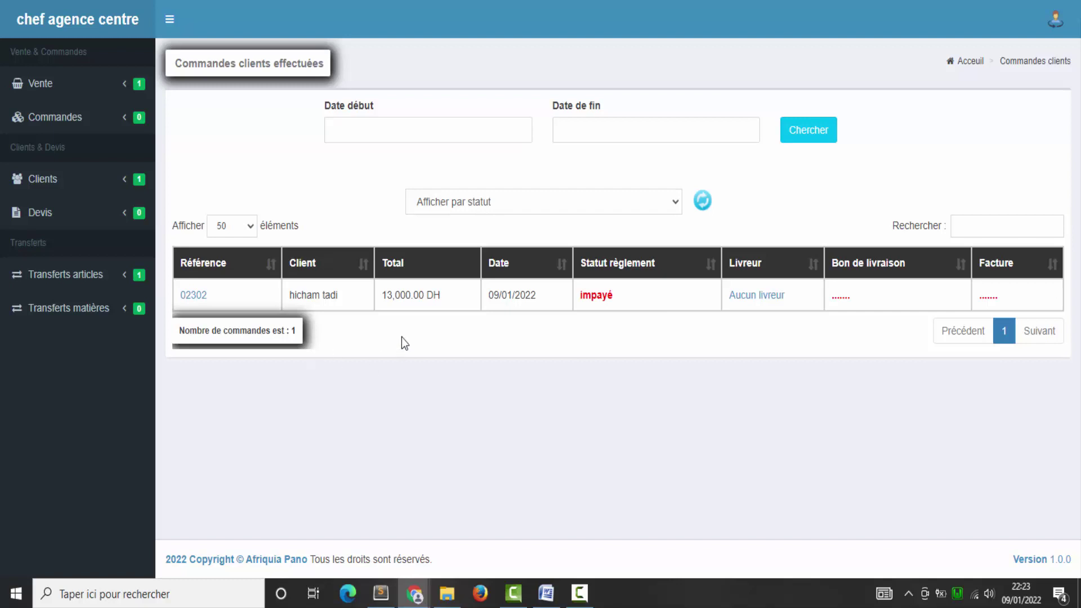
left_click_drag(338, 295, 294, 295)
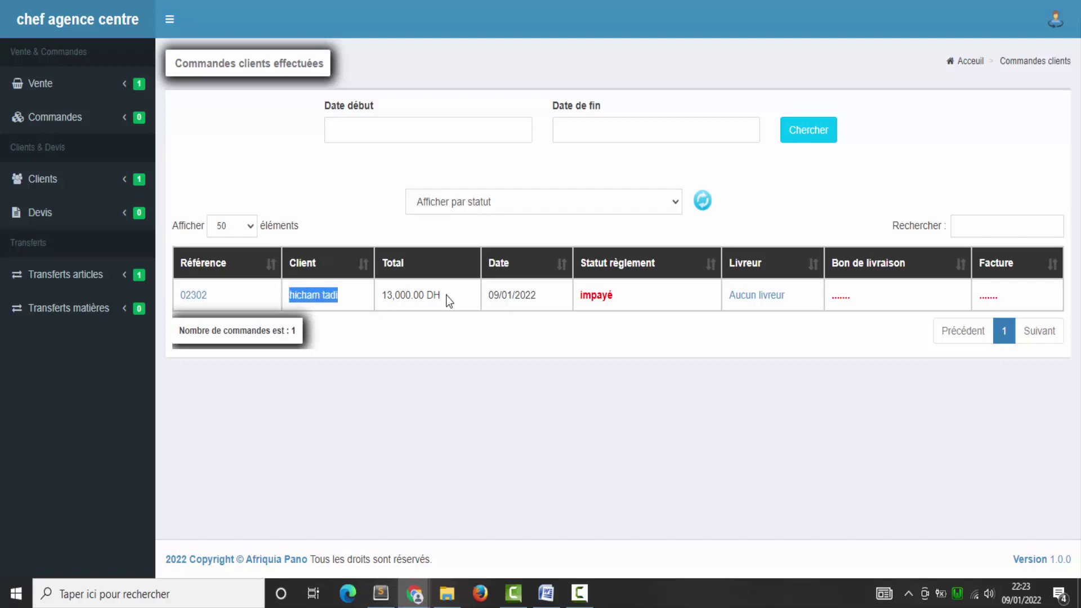
left_click_drag(446, 295, 385, 297)
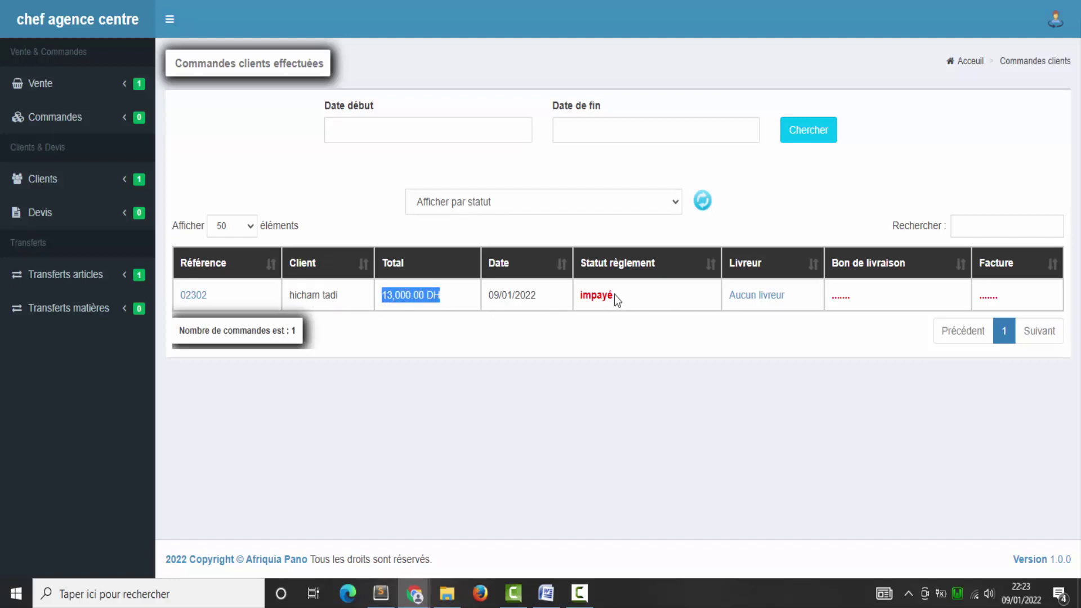
left_click_drag(619, 295, 580, 295)
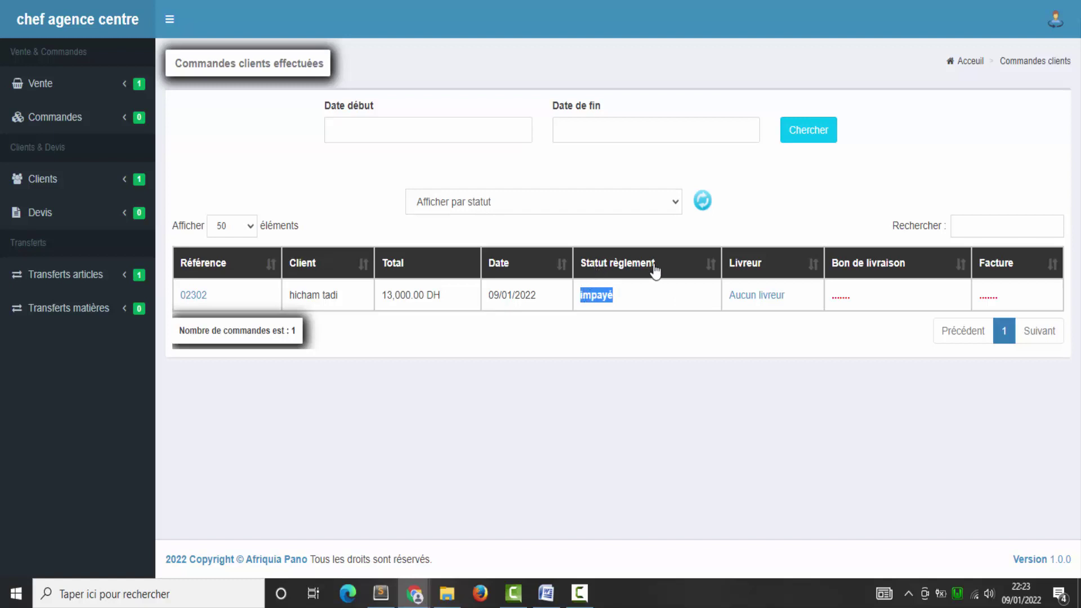
left_click(755, 295)
triple_click(755, 295)
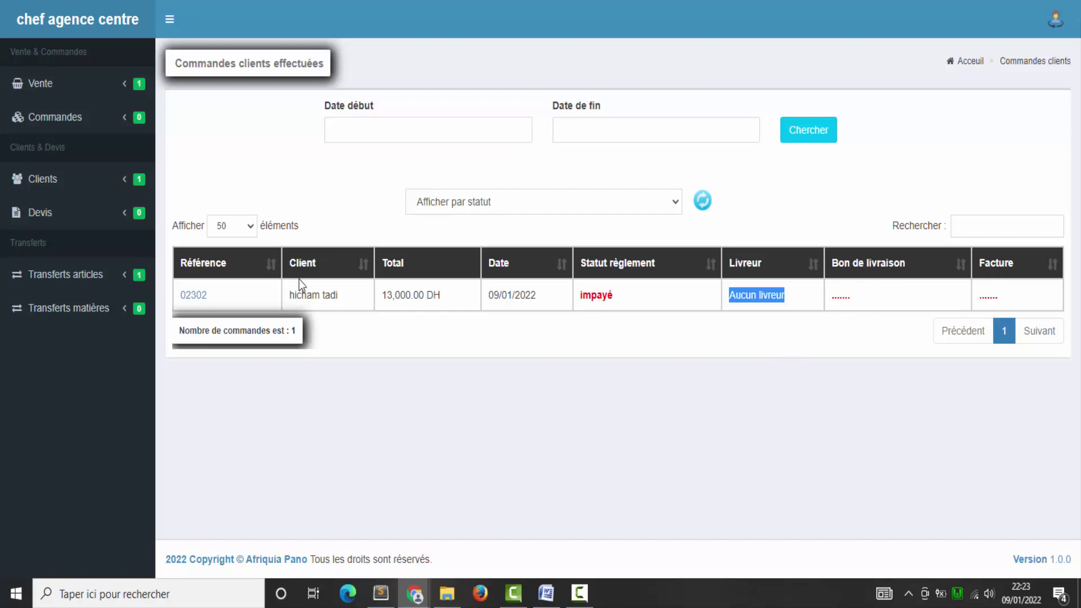
left_click(193, 296)
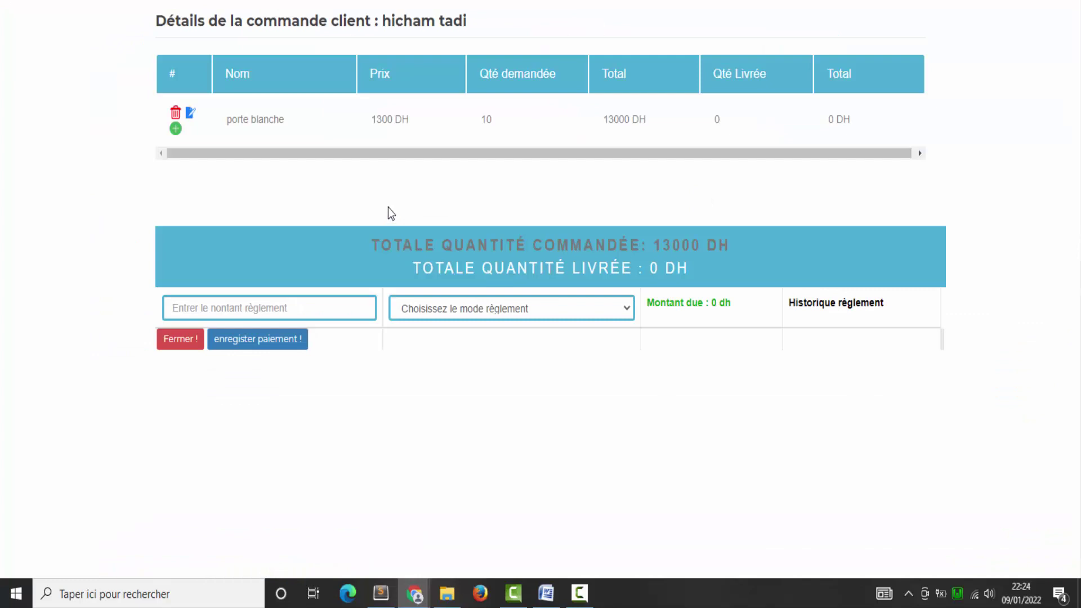
Review the order's porte blanche line: 10 requested, nothing yet under Qté Livrée
left_click(193, 114)
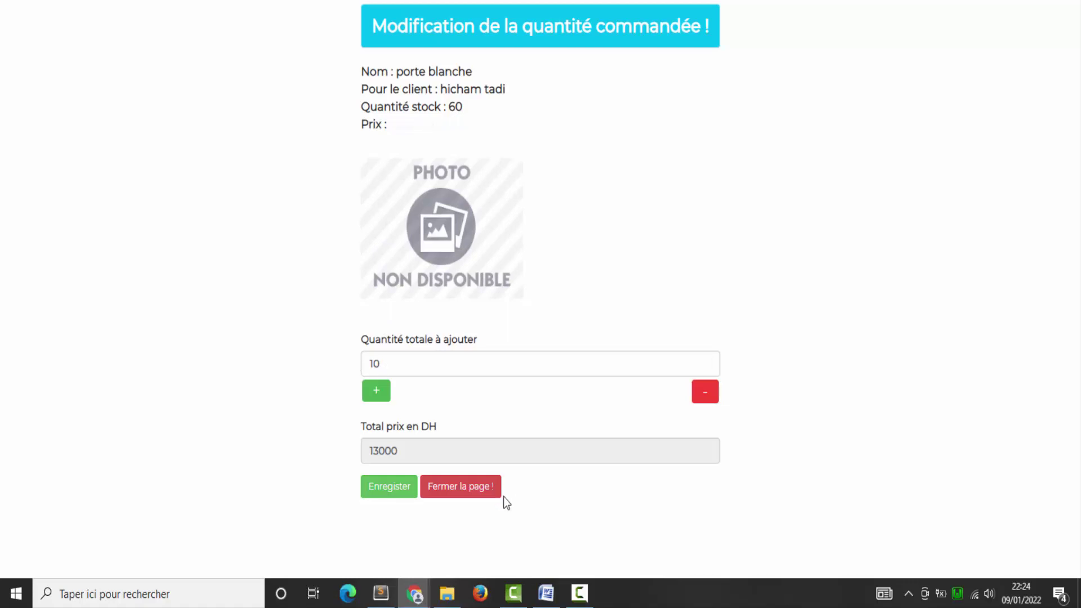
left_click(471, 495)
left_click_drag(507, 118, 482, 122)
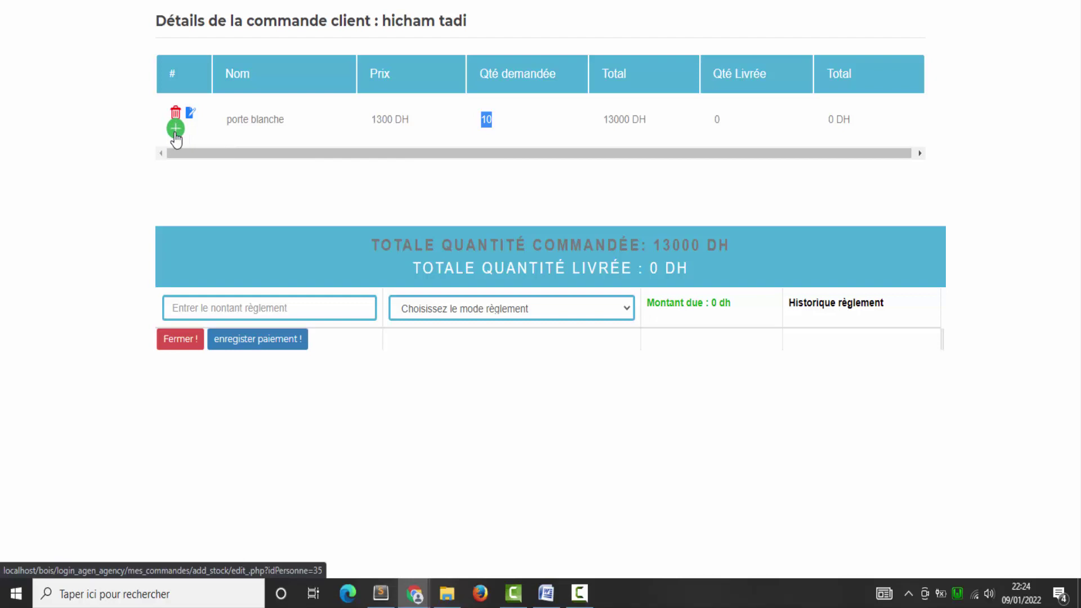
left_click(763, 73)
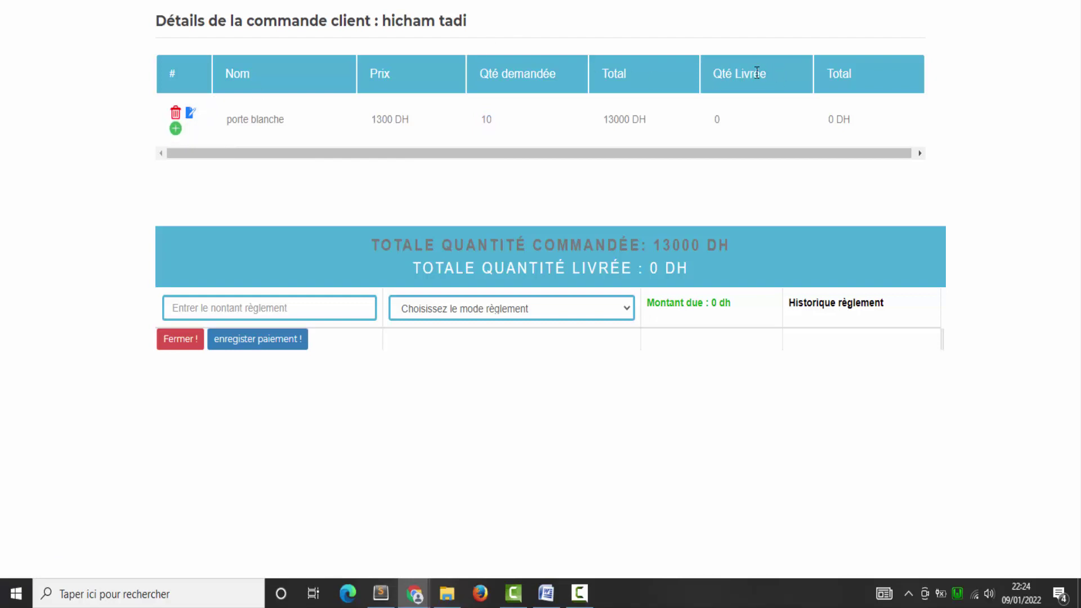
left_click_drag(763, 73, 715, 73)
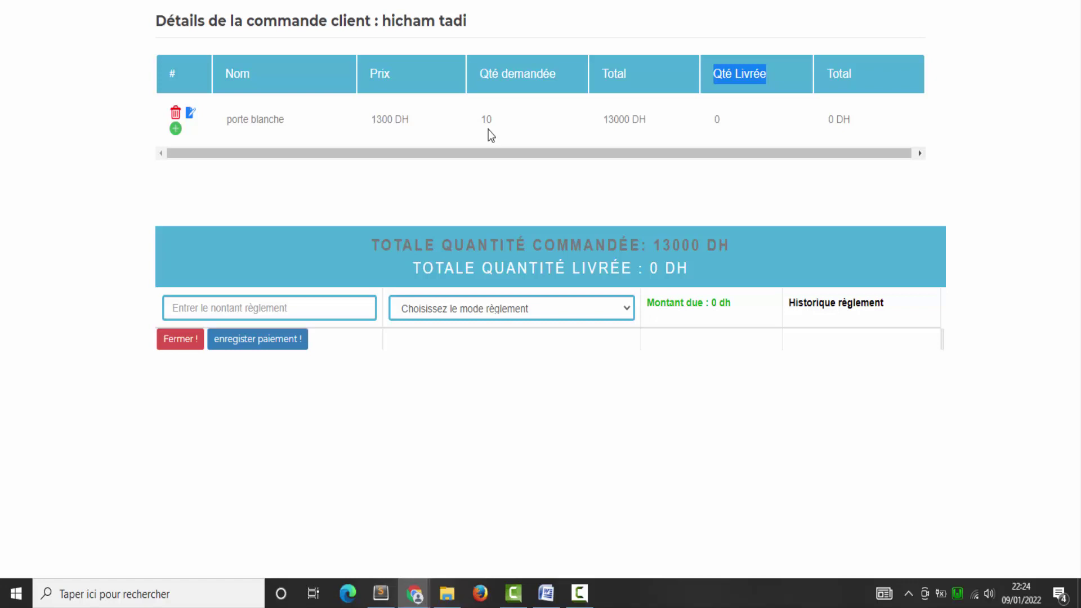
Record all 10 porte blanche as delivered; the orders list then shows the order as 'a commencé'
left_click(176, 129)
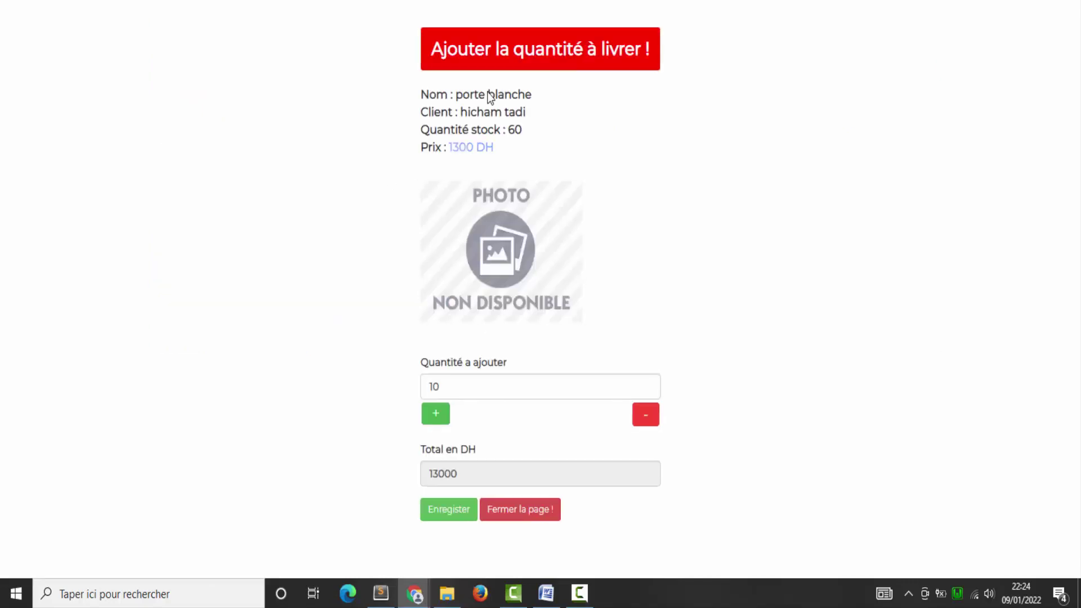
left_click_drag(646, 50, 437, 61)
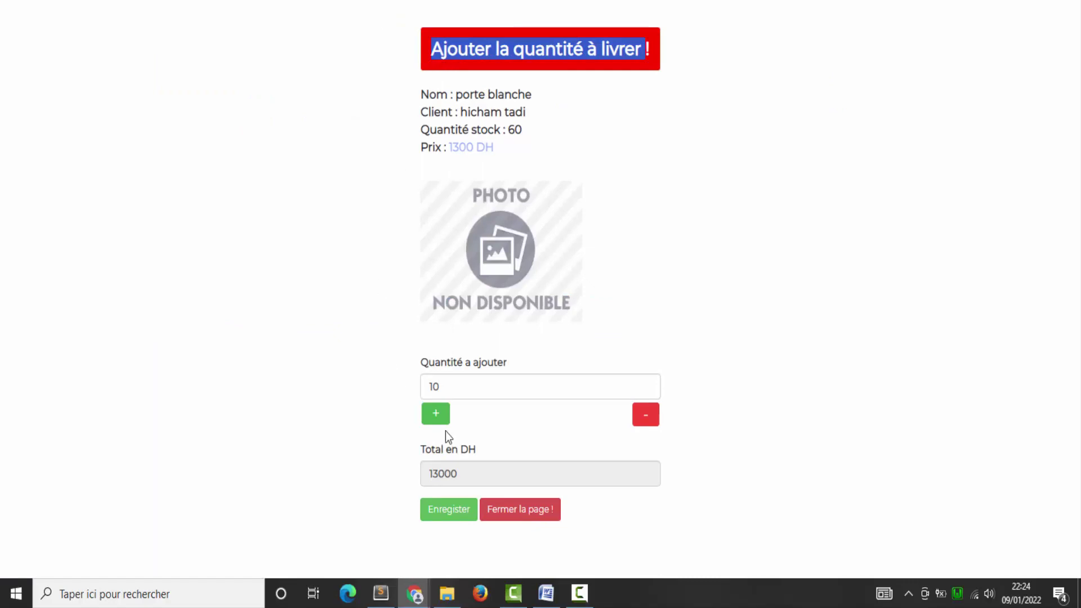
left_click(448, 514)
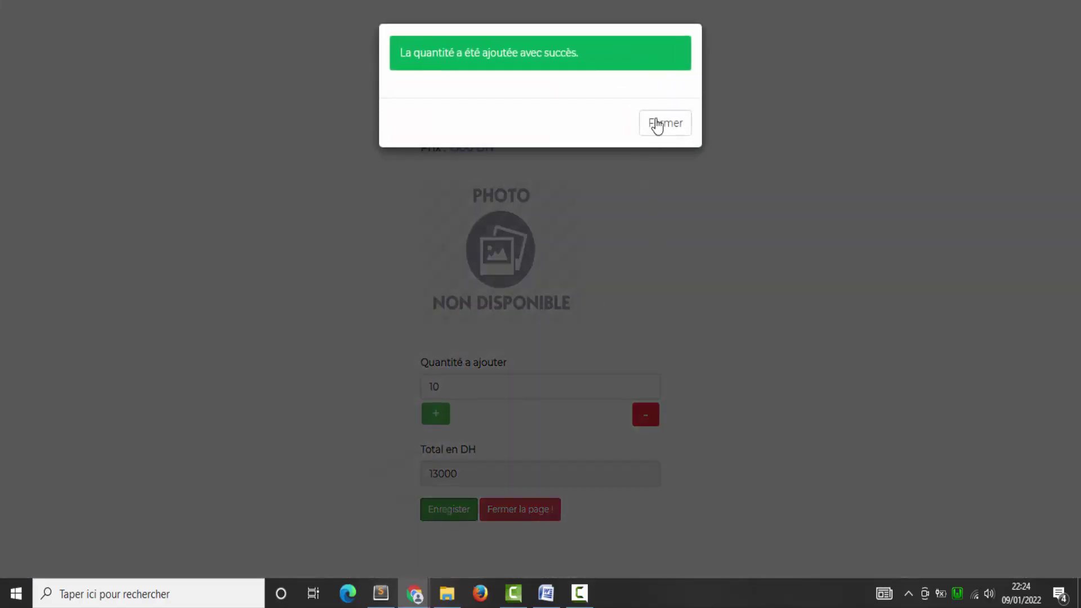
left_click(654, 134)
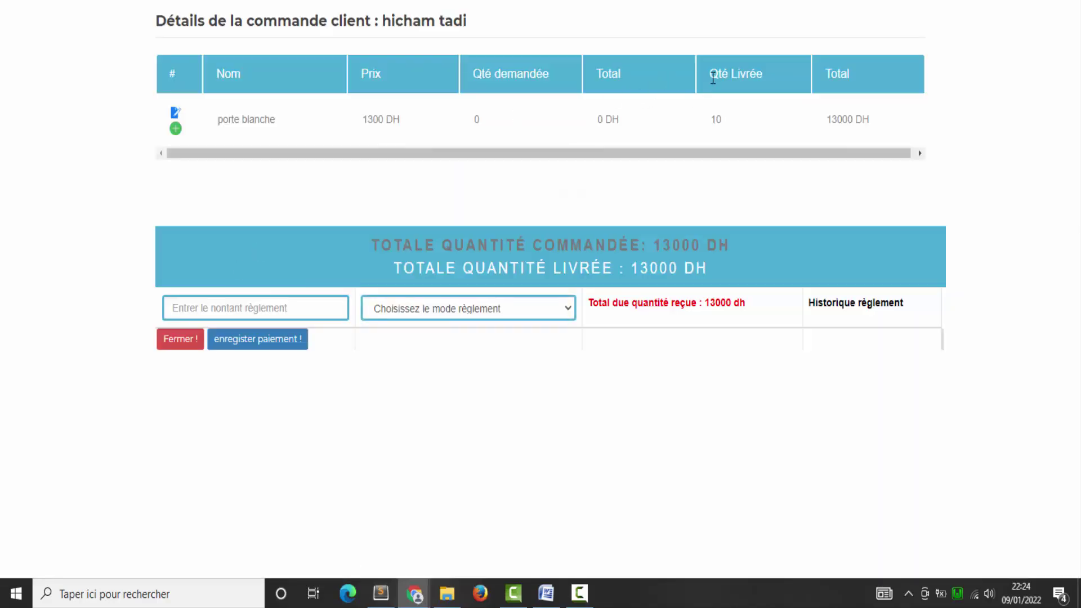
left_click_drag(708, 73, 762, 74)
left_click_drag(731, 119, 709, 120)
left_click_drag(596, 301, 749, 297)
left_click(691, 364)
left_click(183, 343)
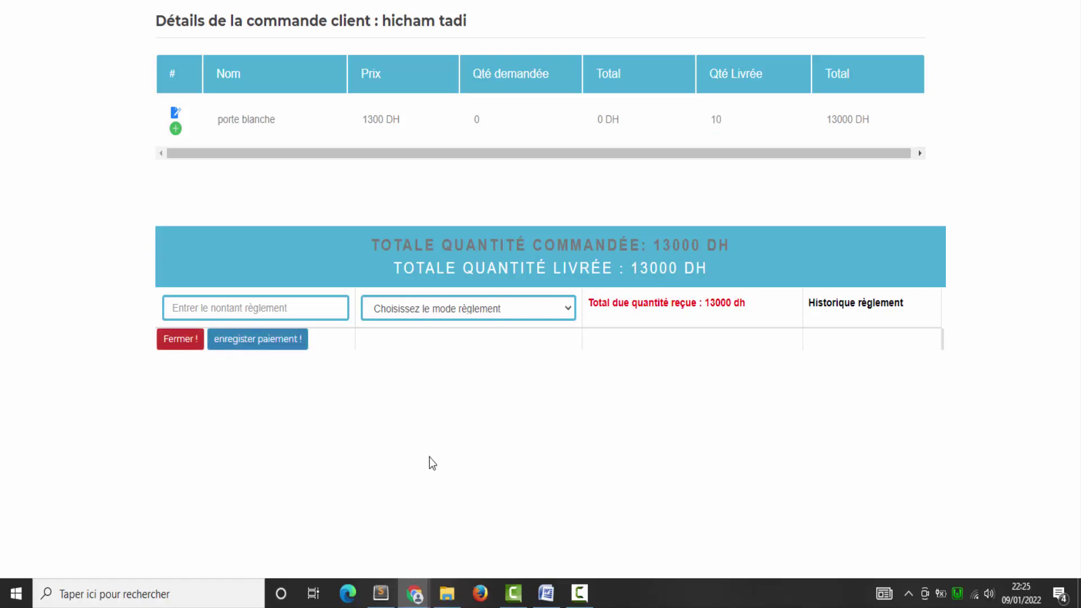
left_click_drag(614, 297, 582, 297)
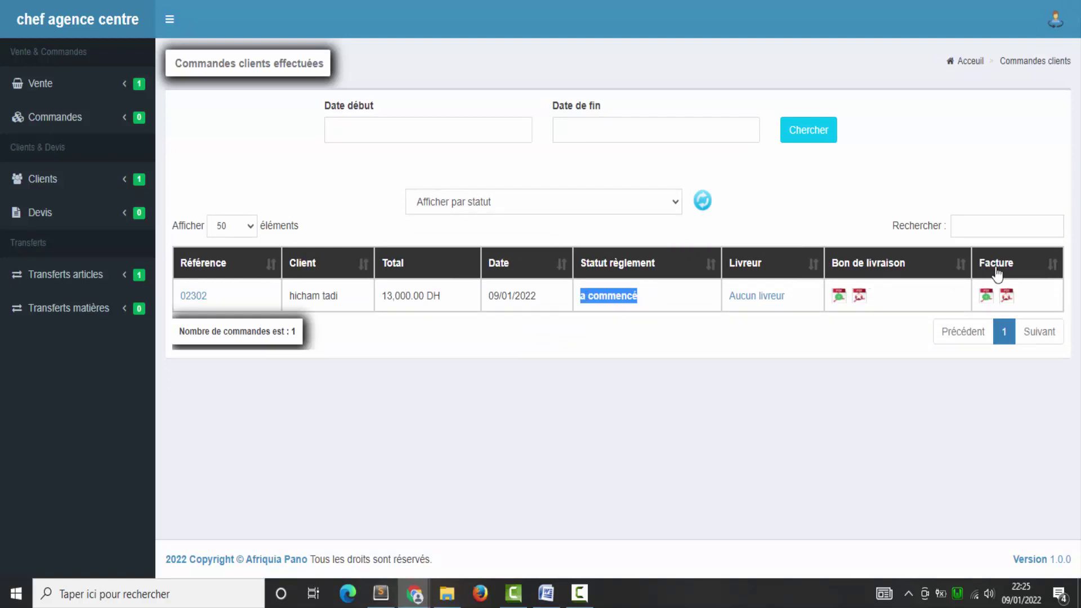
Download and open the delivery note PDF for order 02302
left_click(839, 297)
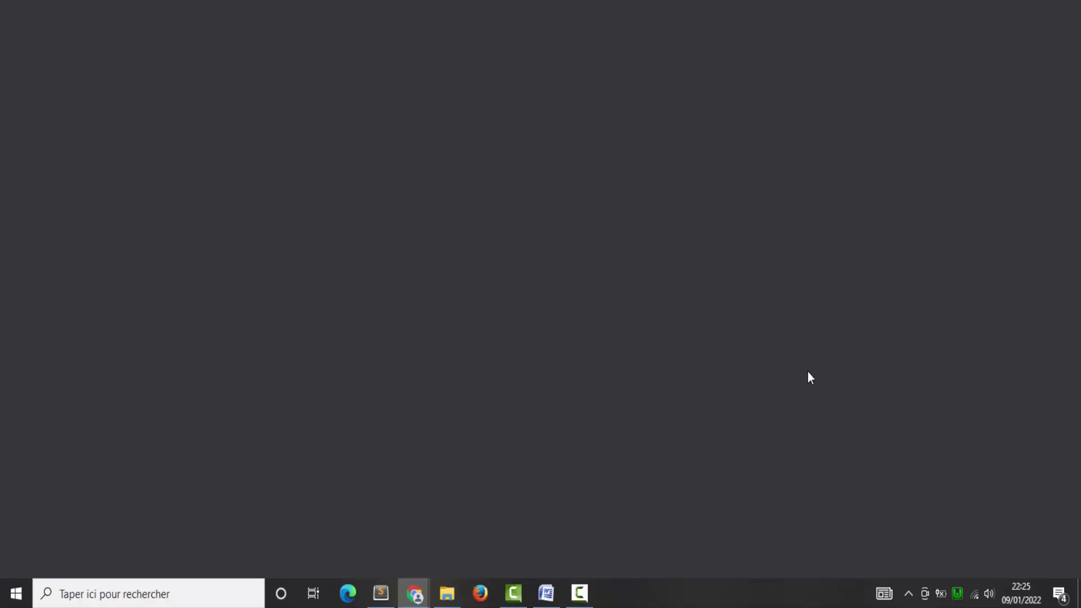
left_click(562, 324)
left_click(444, 308)
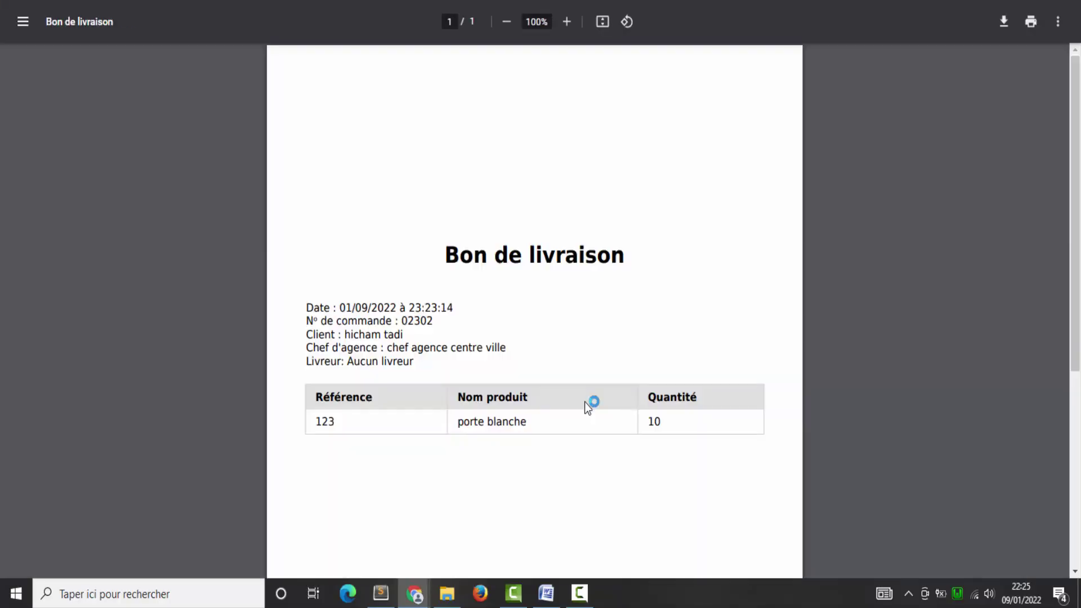
Review the note's date, order number and client lines: 10 porte blanche, no delivery person
scroll(683, 421, "down", 4)
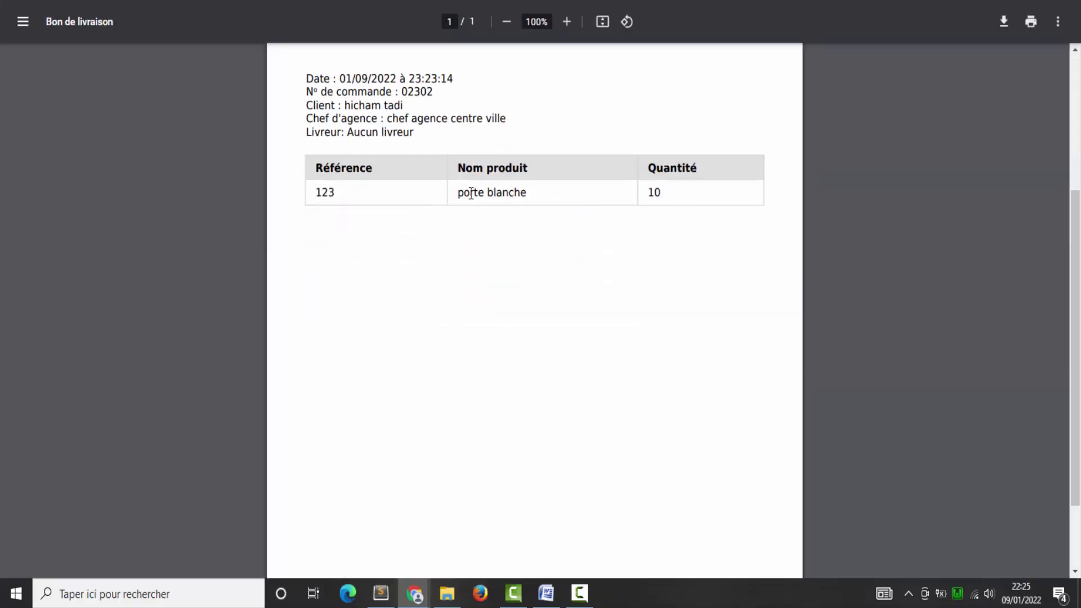
scroll(461, 306, "down", 2)
scroll(462, 305, "up", 6)
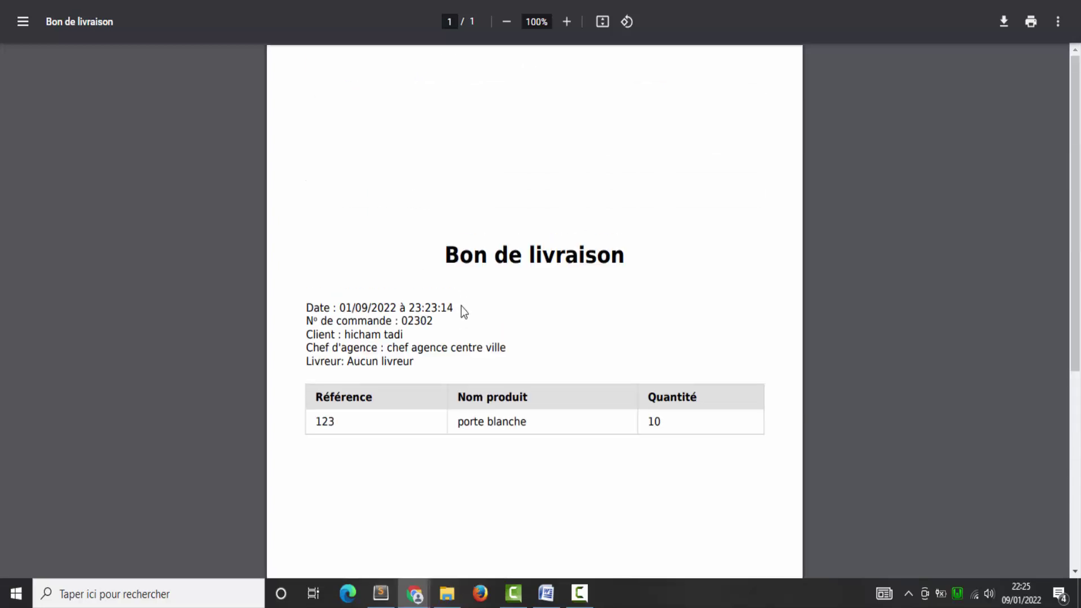
left_click_drag(458, 308, 312, 308)
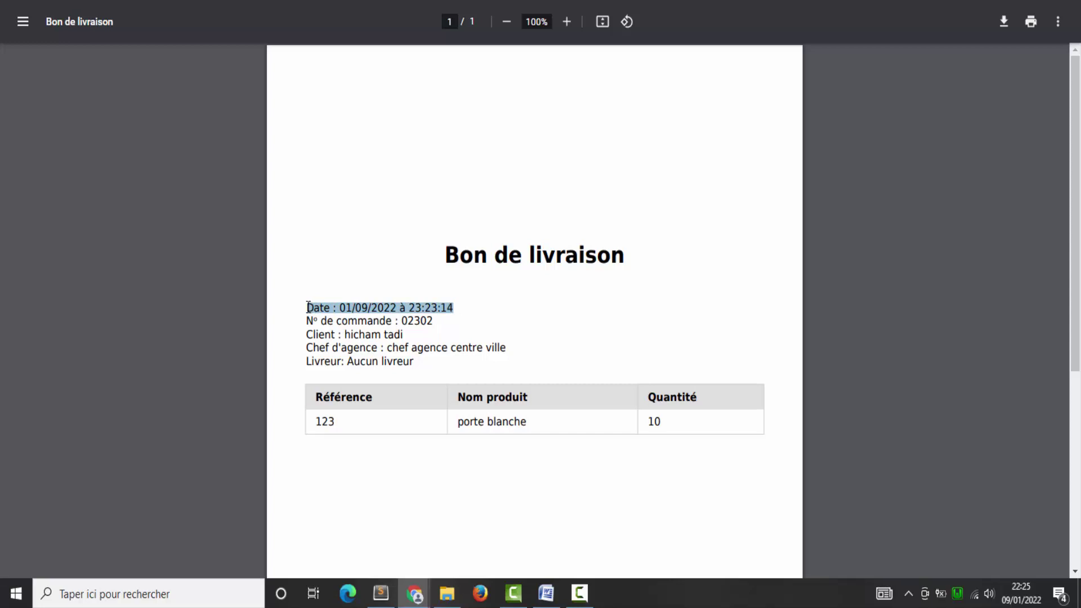
double_click(416, 322)
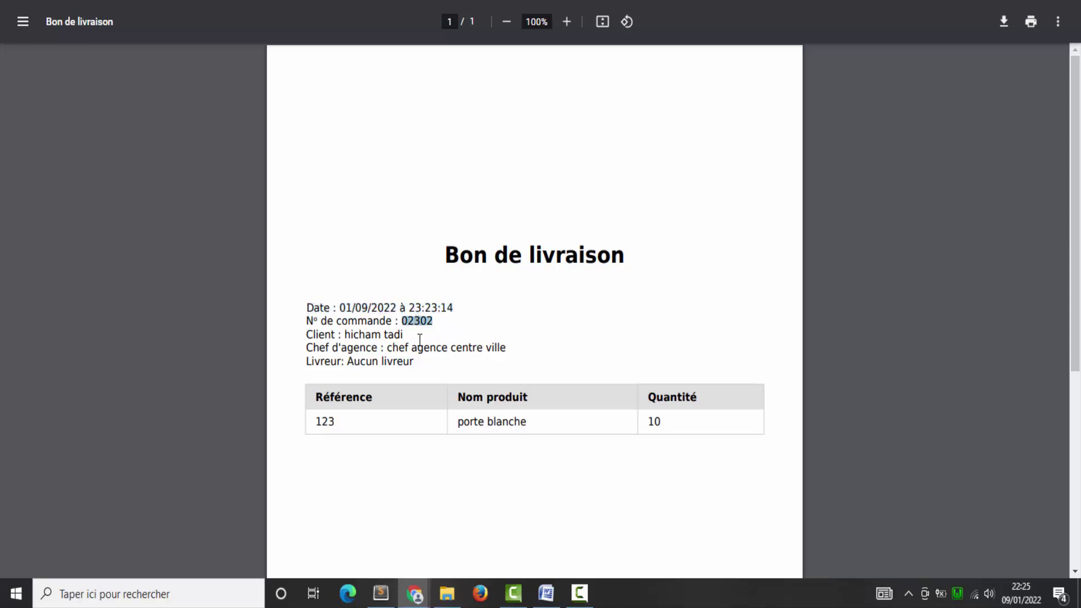
mouse_move(410, 348)
left_mouse_down()
mouse_move(316, 334)
mouse_move(418, 326)
mouse_move(403, 335)
left_mouse_up()
left_click(303, 334)
left_click(512, 352)
Leave the delivery note and return to the chef agence centre client orders list
left_click_drag(512, 353, 348, 364)
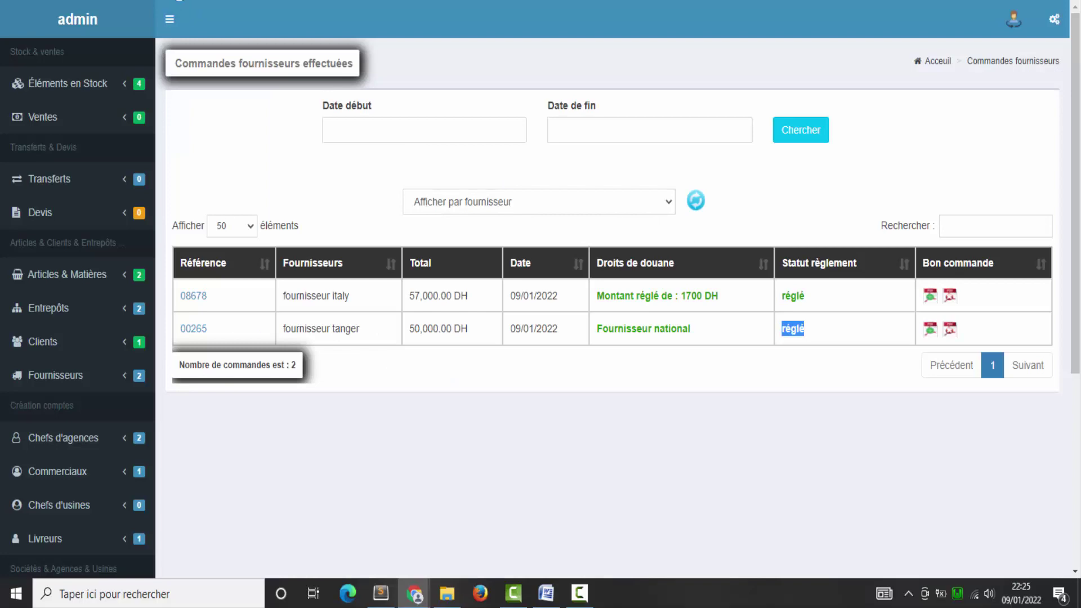
left_click(474, 553)
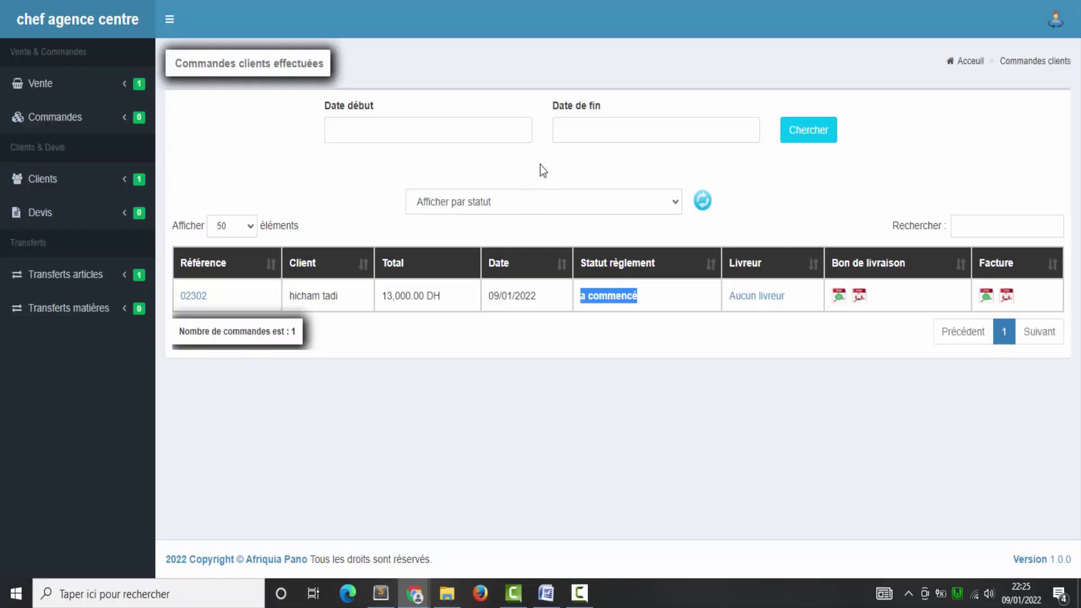
Set livreur centre ville as the delivery person for order 02302 and save
left_click(538, 167)
left_click(744, 298)
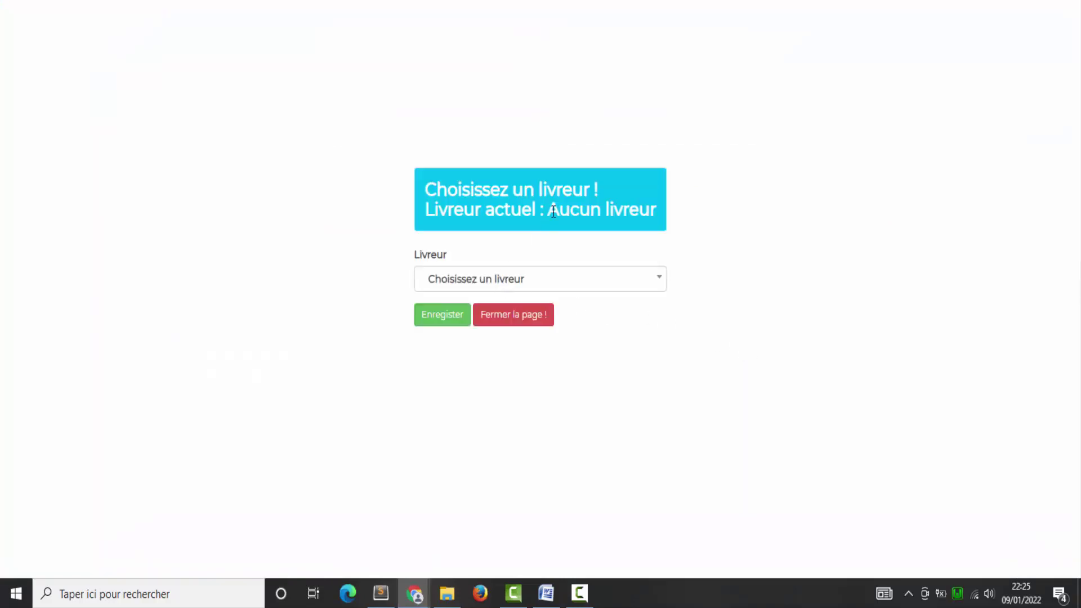
left_click(515, 280)
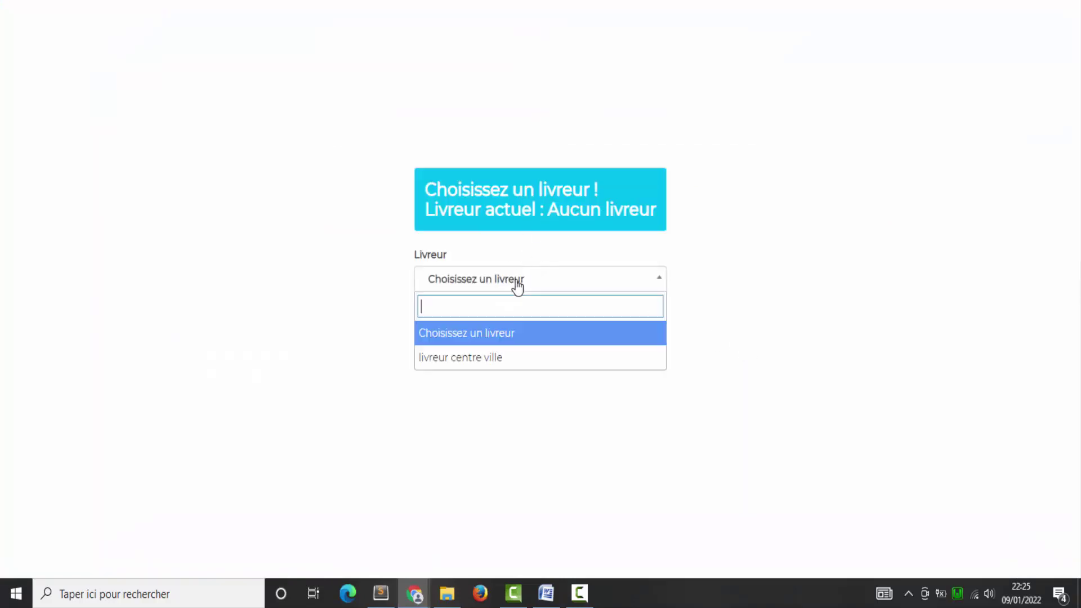
left_click(467, 365)
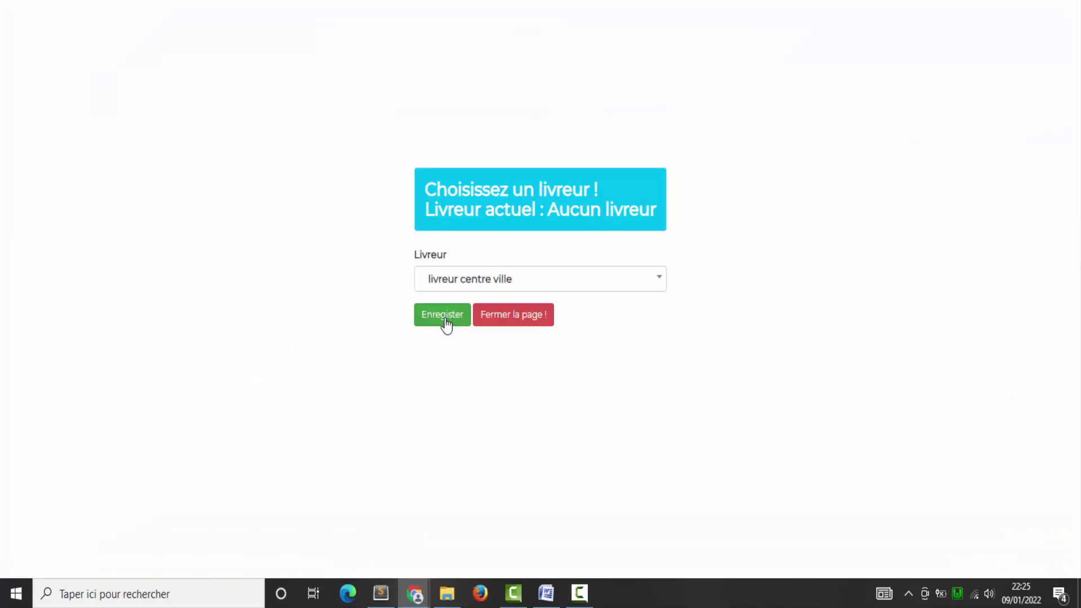
left_click(447, 315)
left_click(710, 123)
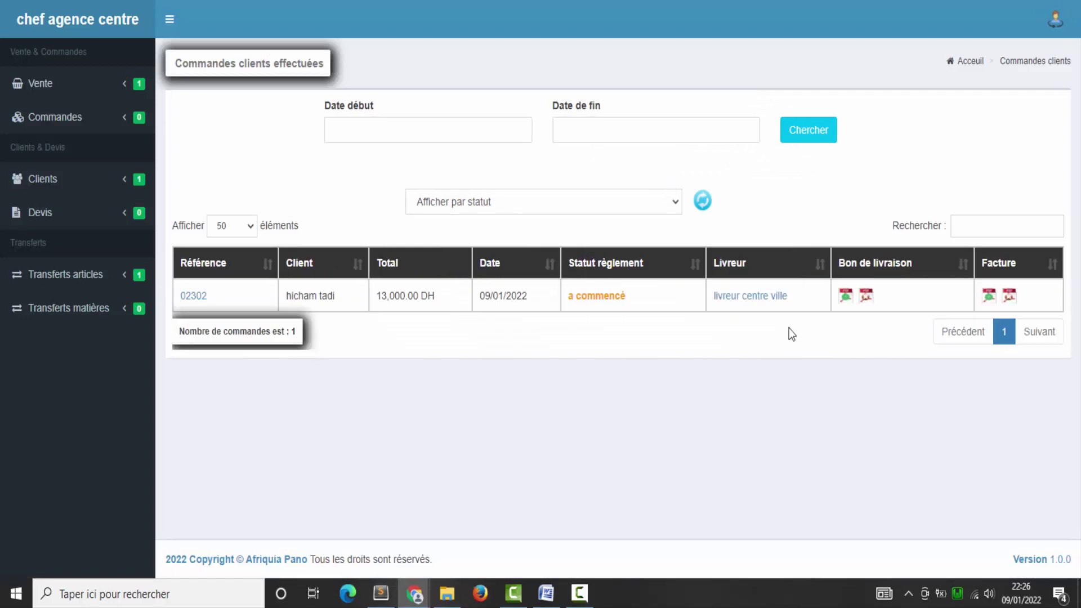
left_click_drag(791, 297, 715, 301)
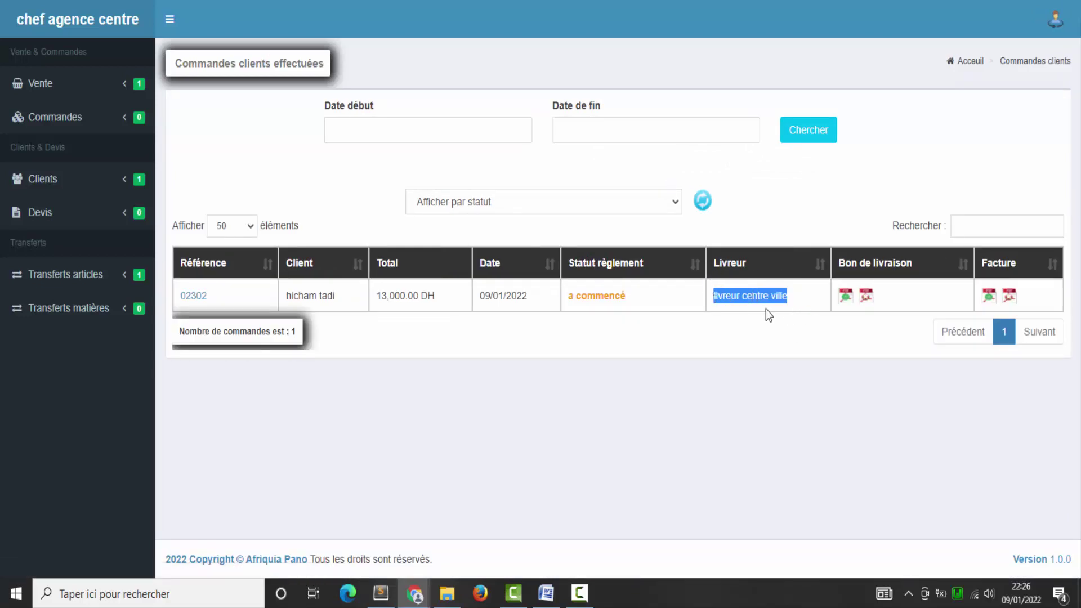
Regenerate the delivery note PDF, replacing the earlier download, and open it
left_click(846, 299)
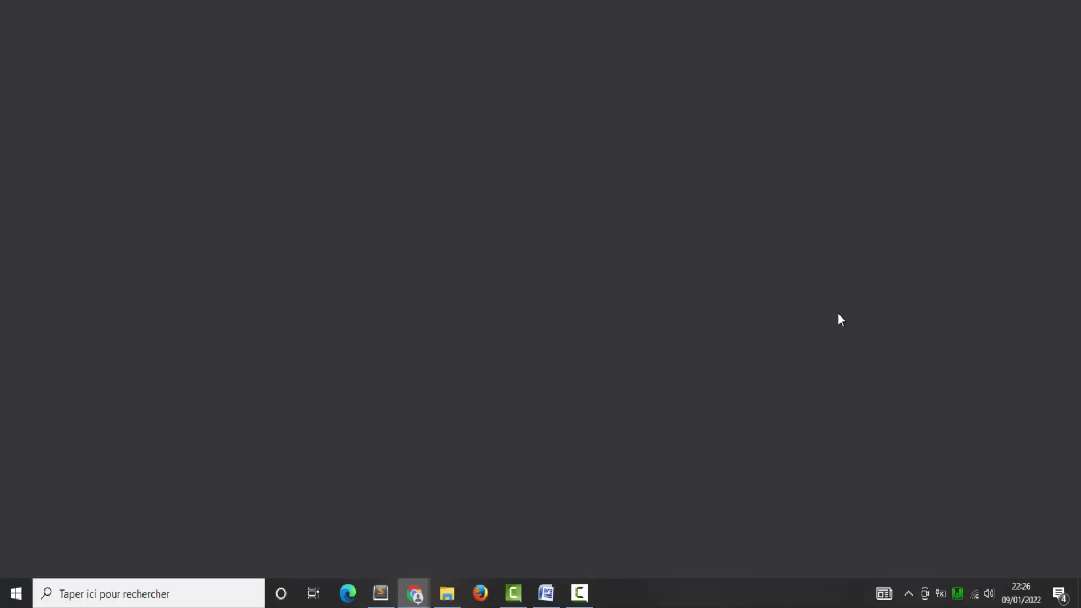
left_click(520, 312)
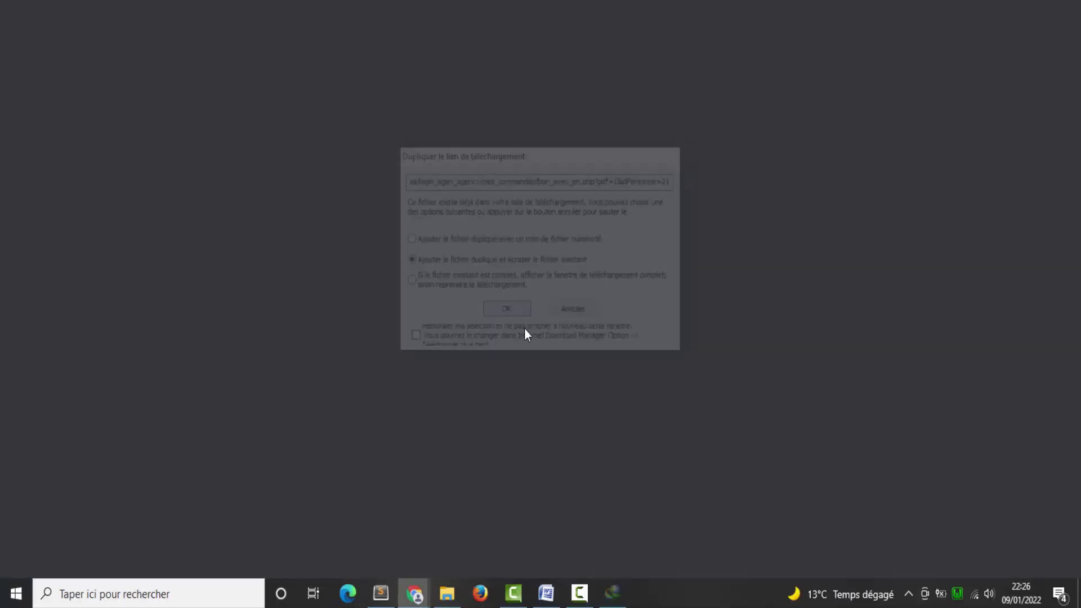
left_click(522, 331)
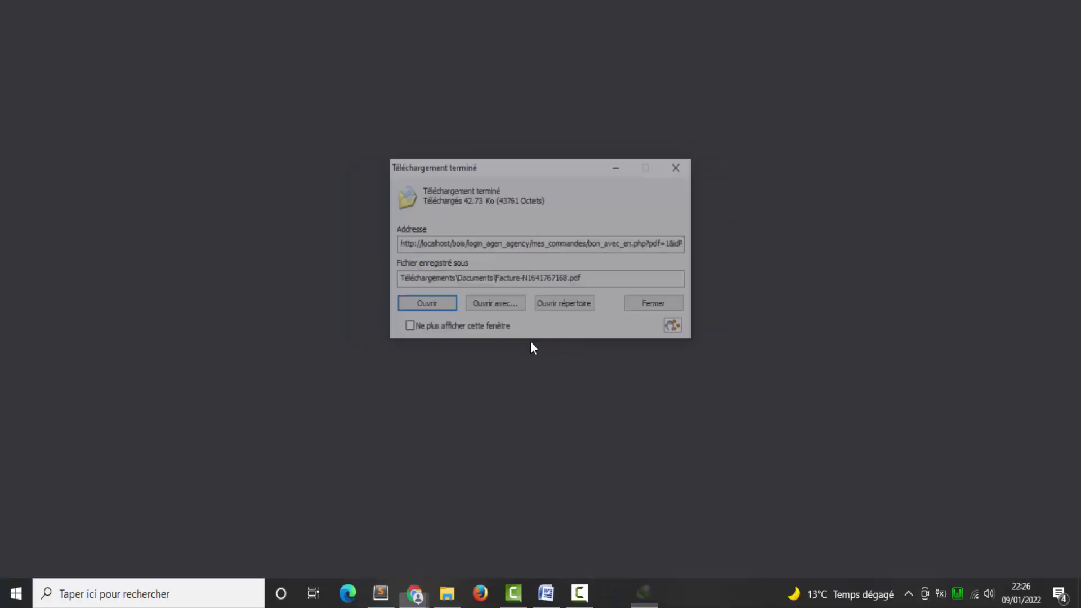
key("Return")
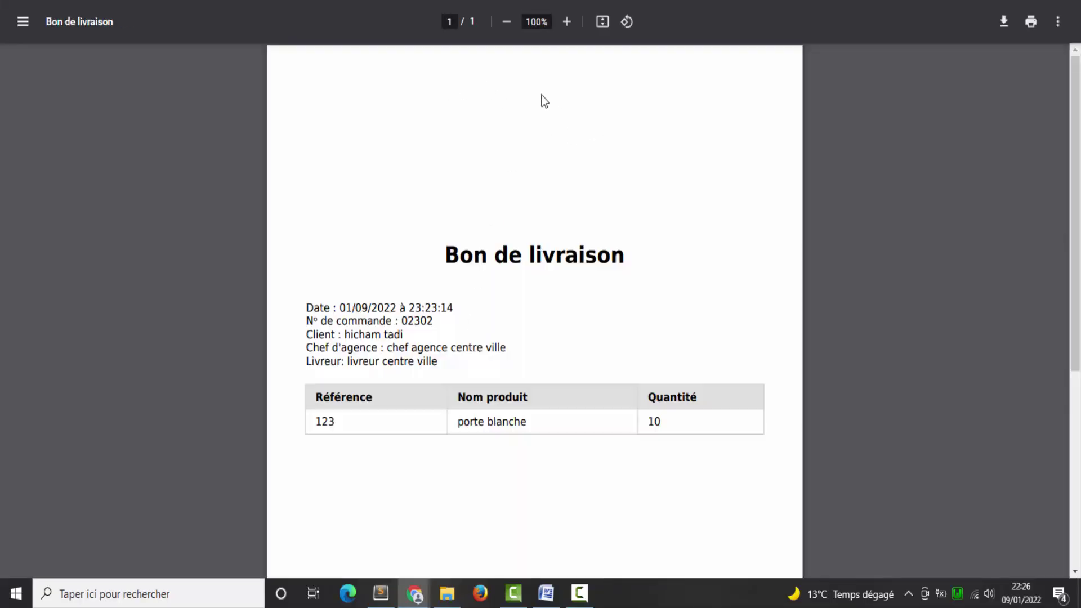
Confirm the note names livreur centre ville, then return to the client orders list
scroll(562, 226, "down", 5)
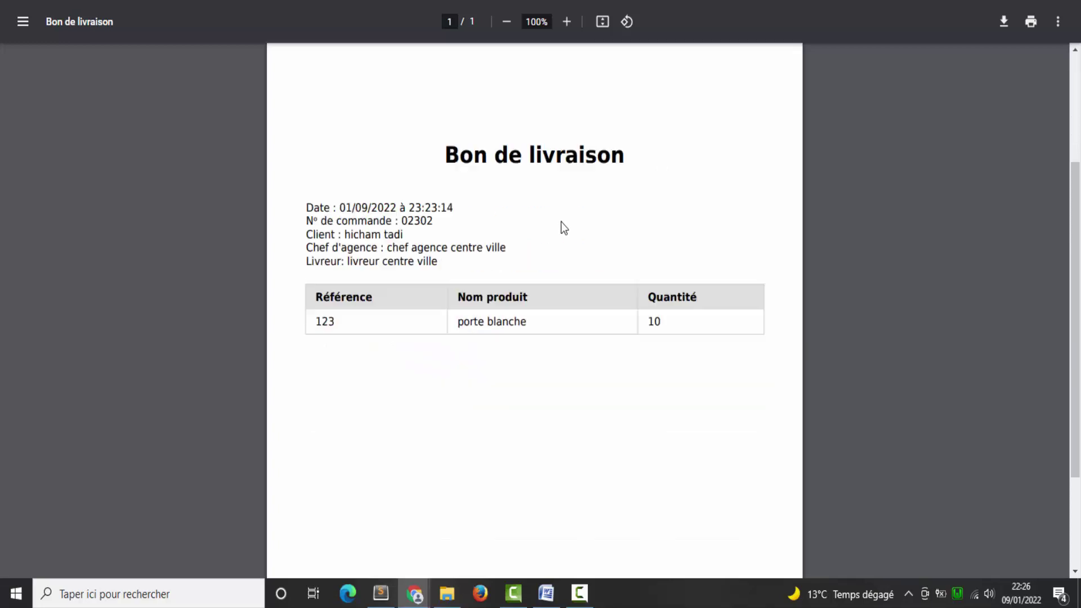
scroll(547, 229, "up", 3)
scroll(620, 246, "up", 1)
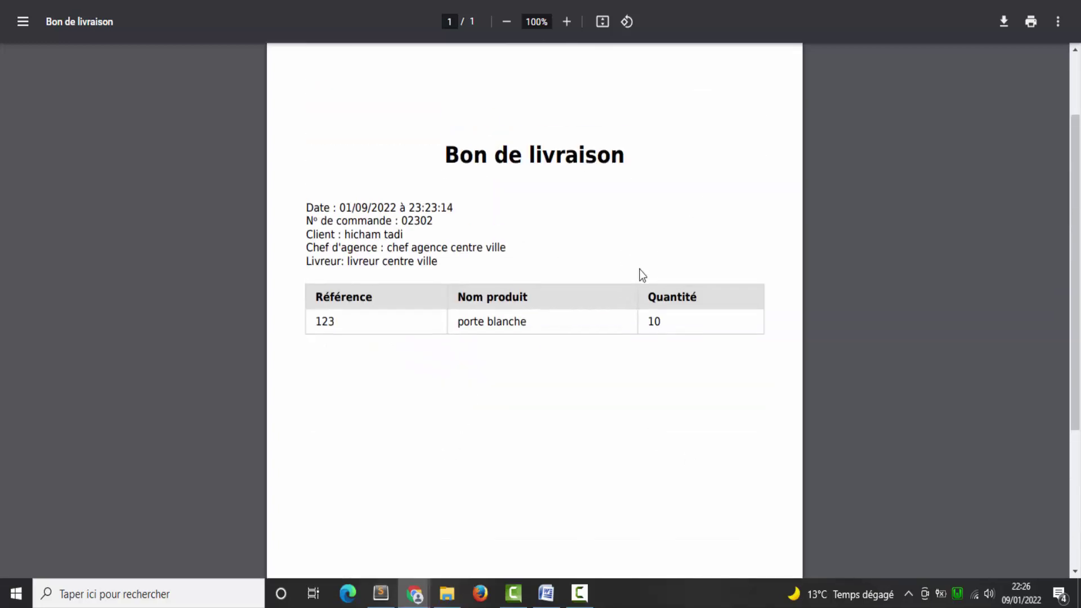
mouse_move(441, 259)
left_mouse_down()
mouse_move(326, 270)
mouse_move(445, 268)
left_mouse_up()
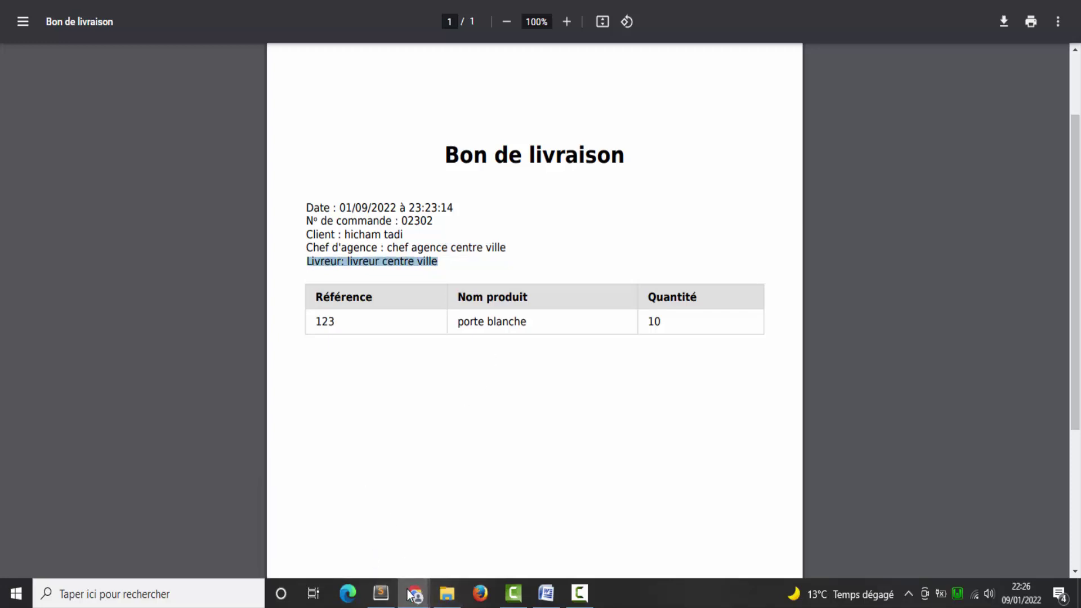
mouse_move(414, 594)
left_click(477, 549)
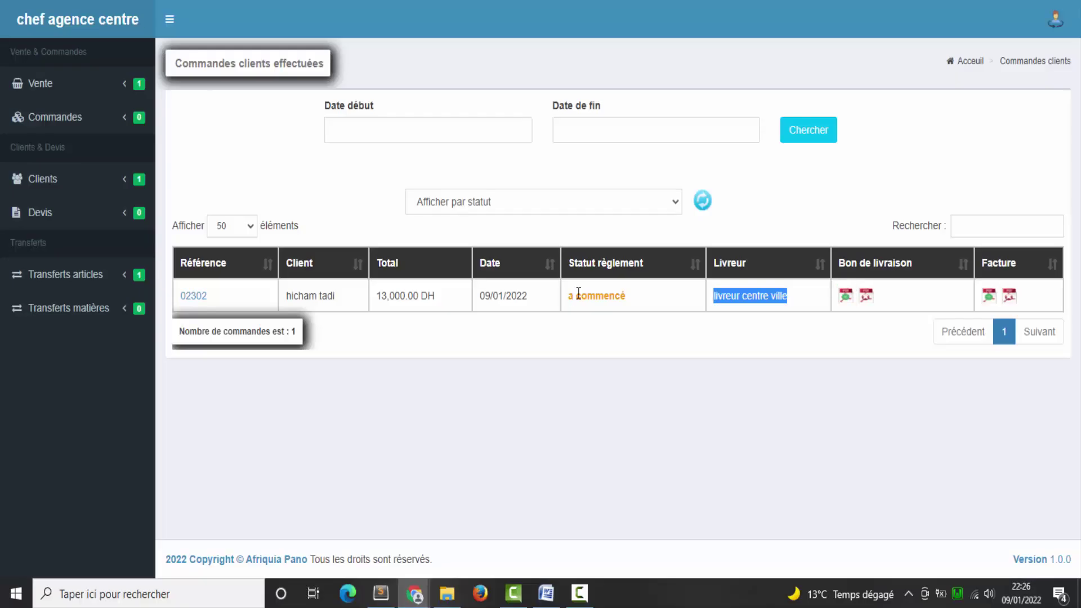
Record a 5150 payment in Espèces (cash) on order 02302
left_click(784, 346)
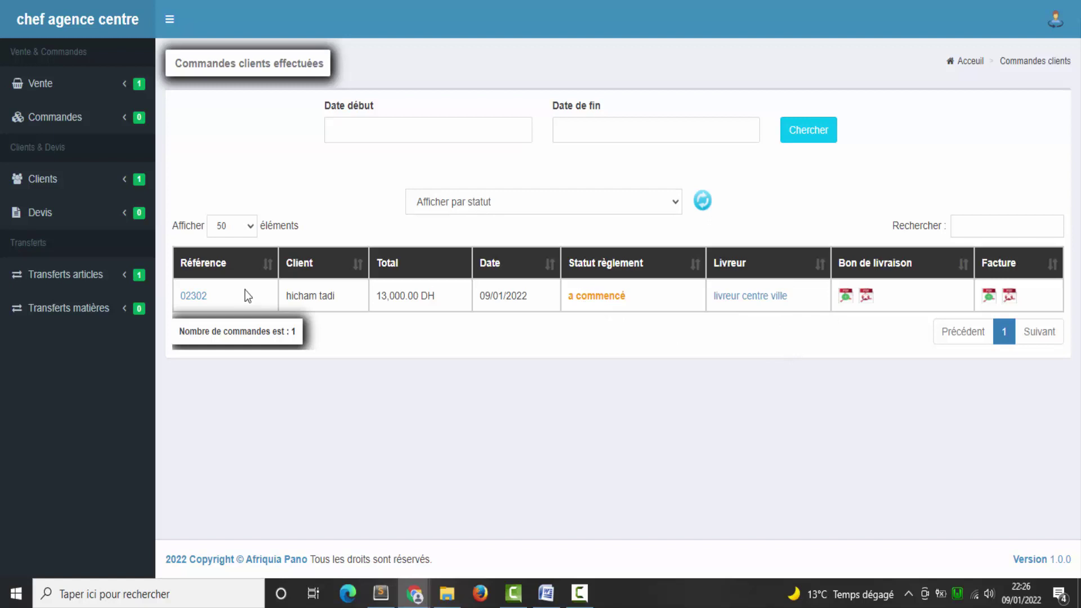
left_click(193, 296)
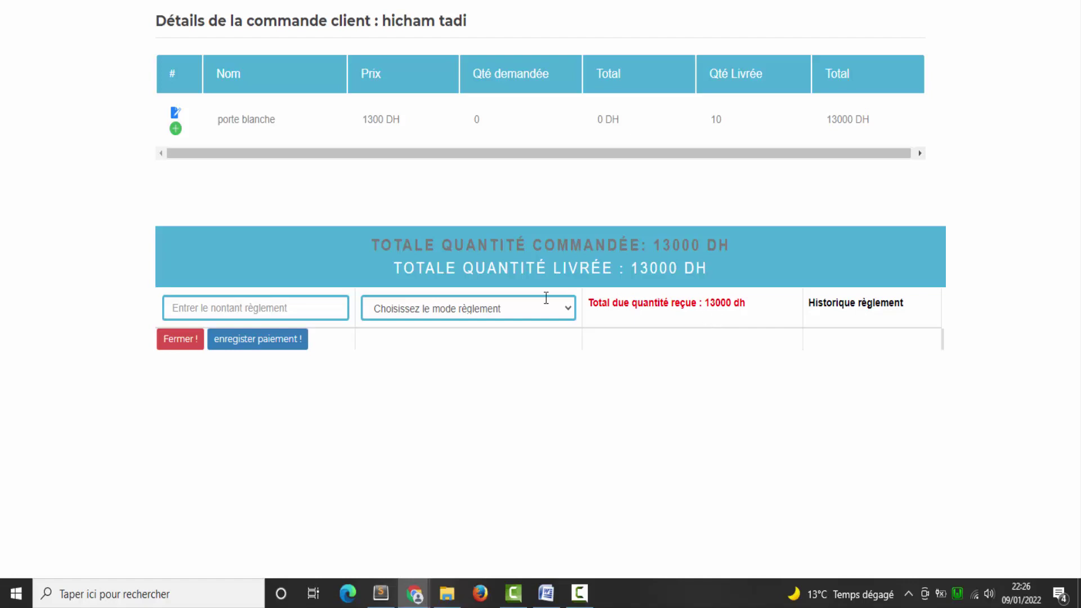
left_click(297, 298)
type("5")
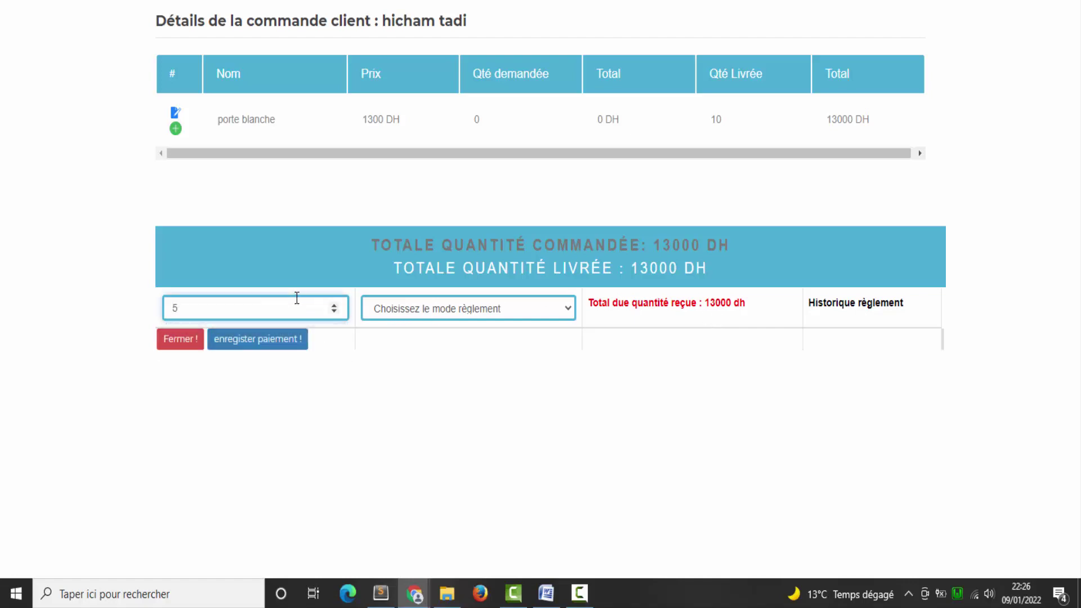
type("150")
left_click(429, 314)
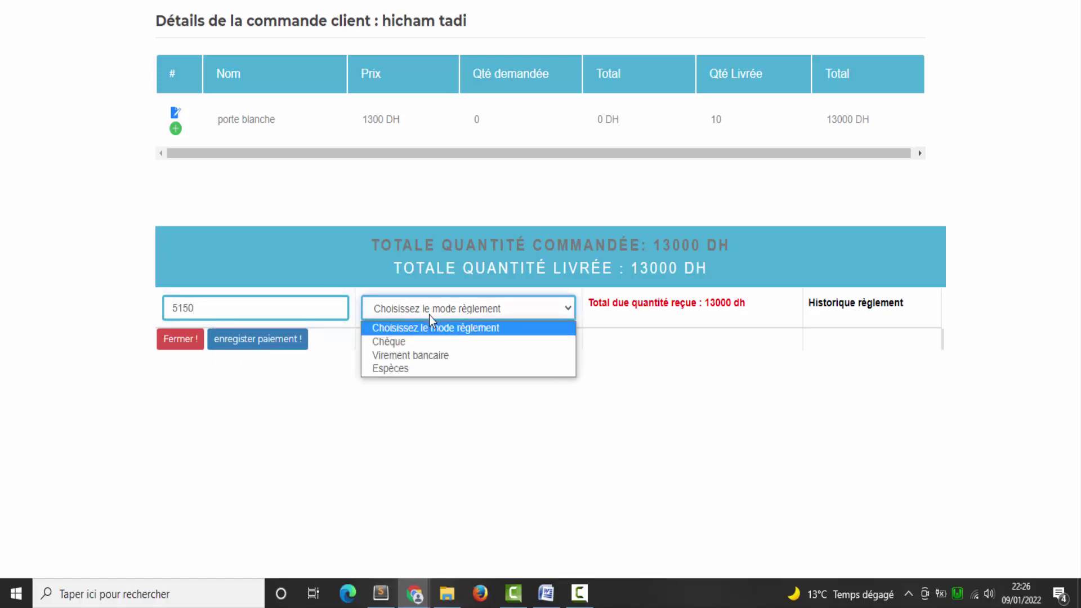
left_click(385, 369)
left_click(254, 344)
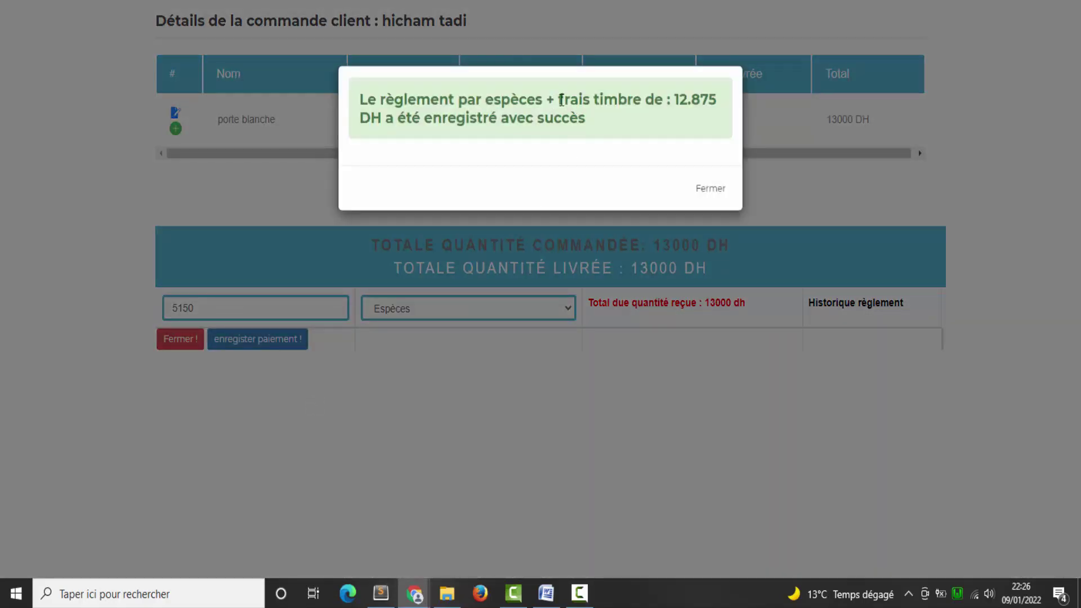
Check the 5162.875 dh paid and 7850 dh still due, then close the order details
left_click_drag(556, 101, 642, 102)
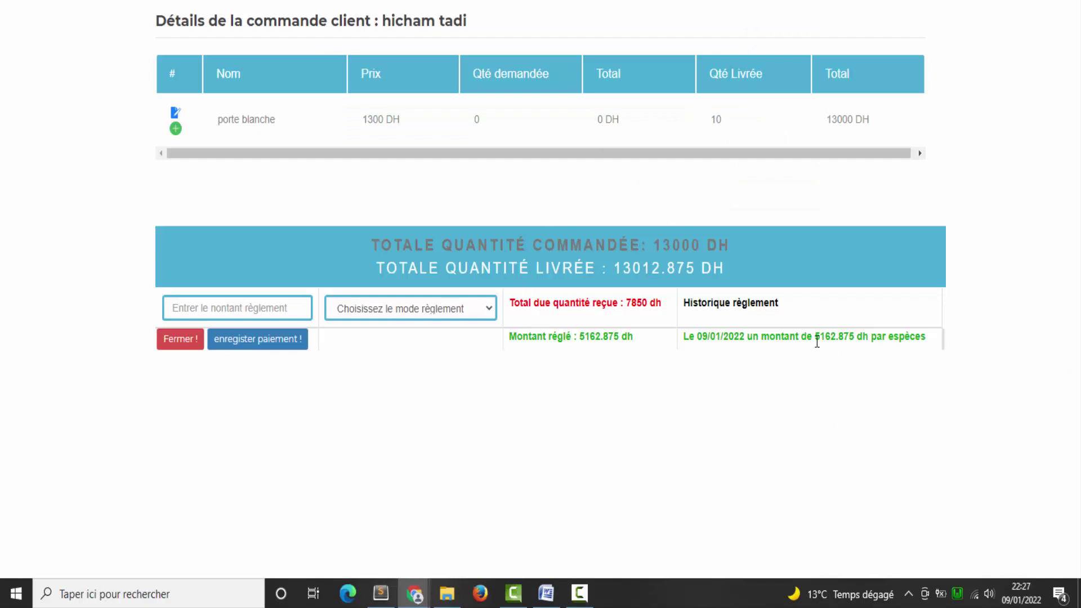
left_click_drag(818, 337, 839, 338)
left_click_drag(627, 303, 648, 300)
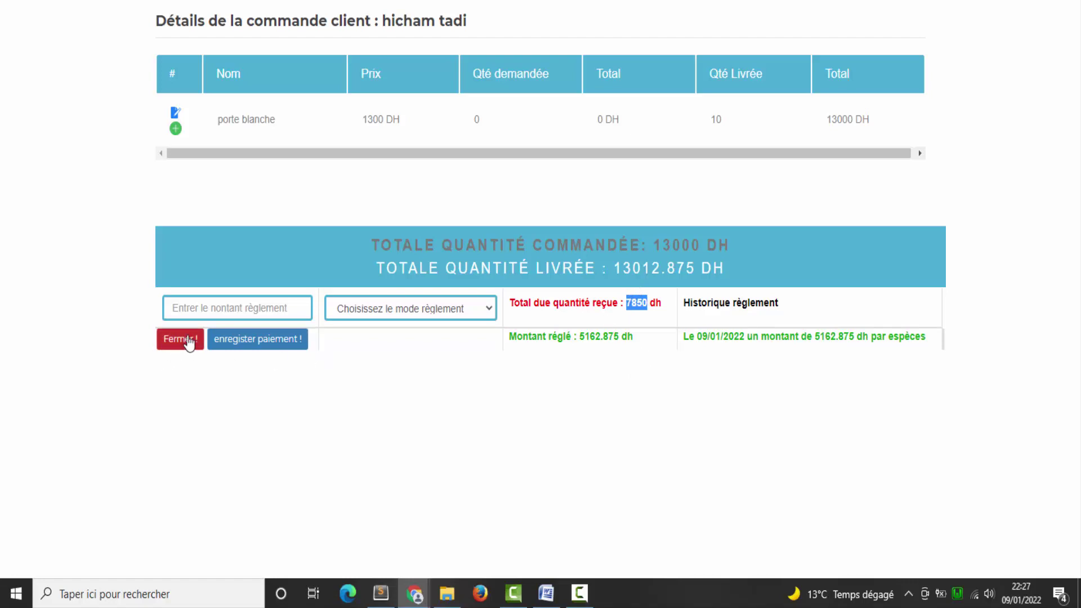
left_click(212, 374)
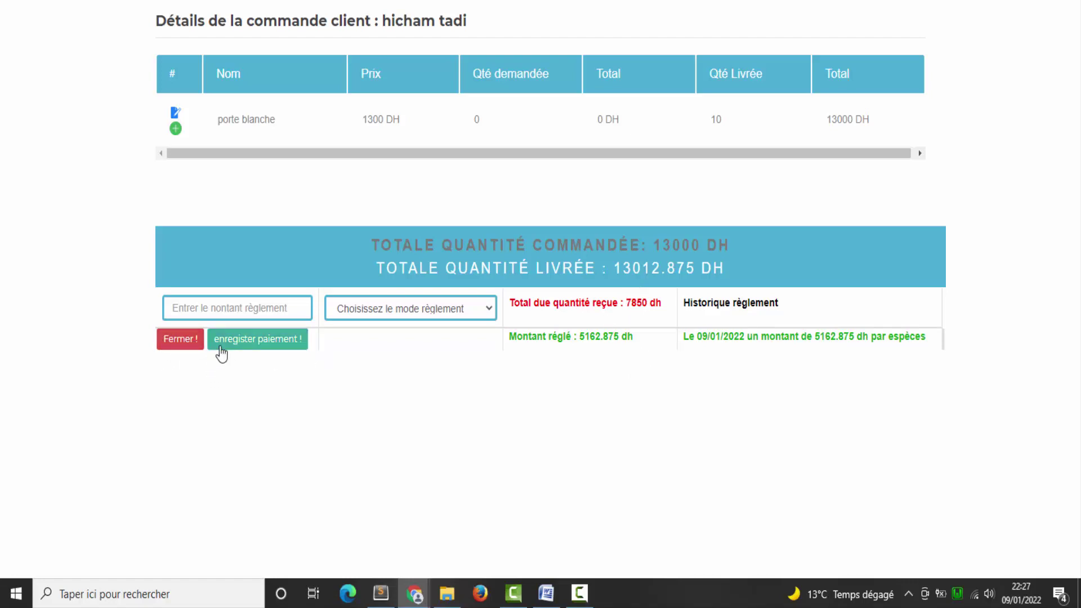
left_click(181, 341)
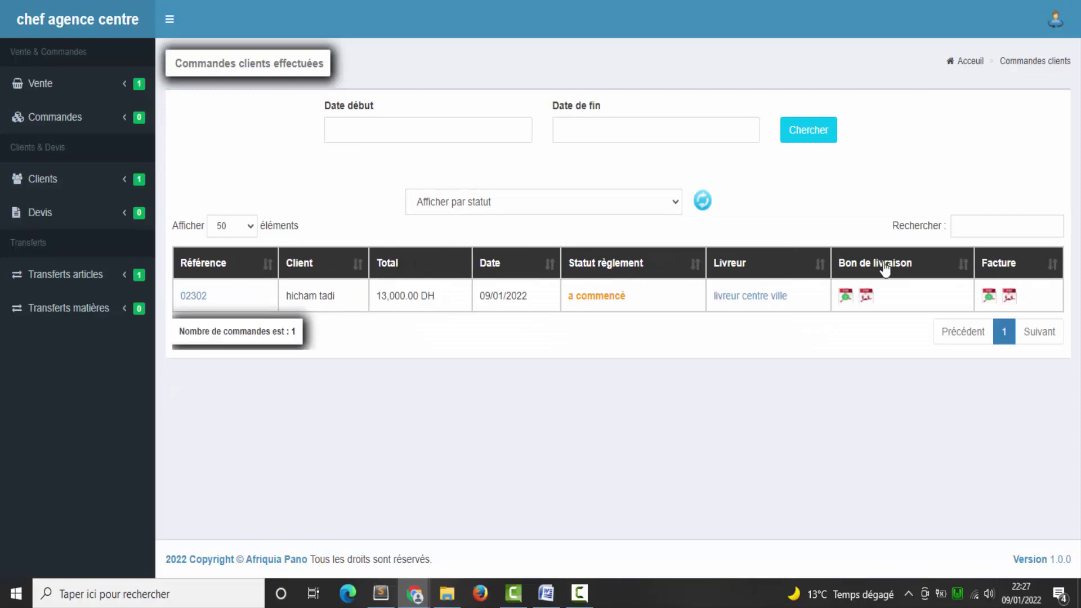
Download and open the partial invoice PDF for order 02302
left_click(990, 304)
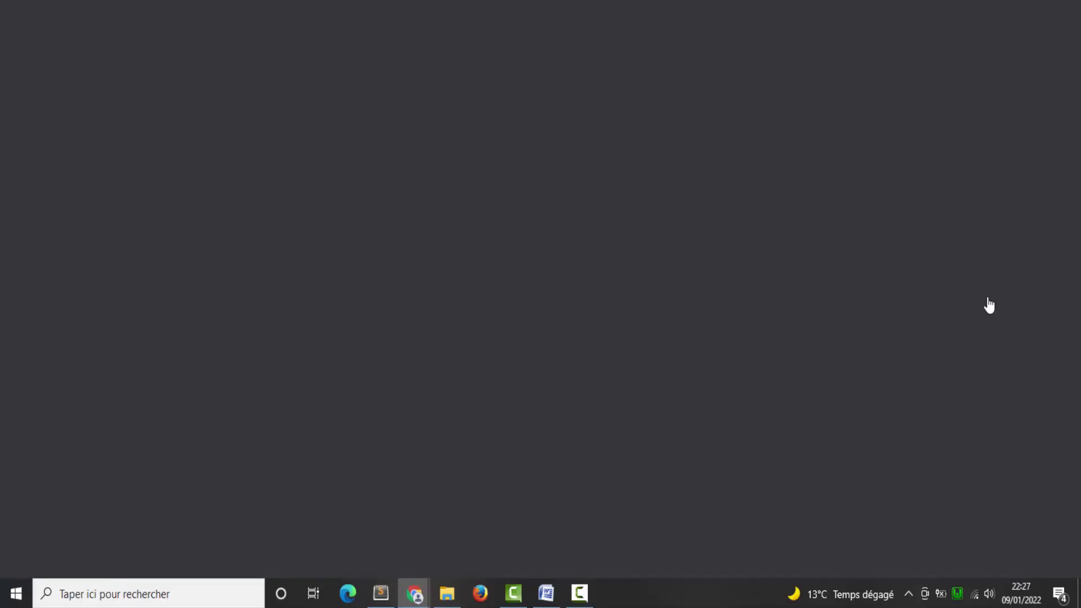
left_click(546, 327)
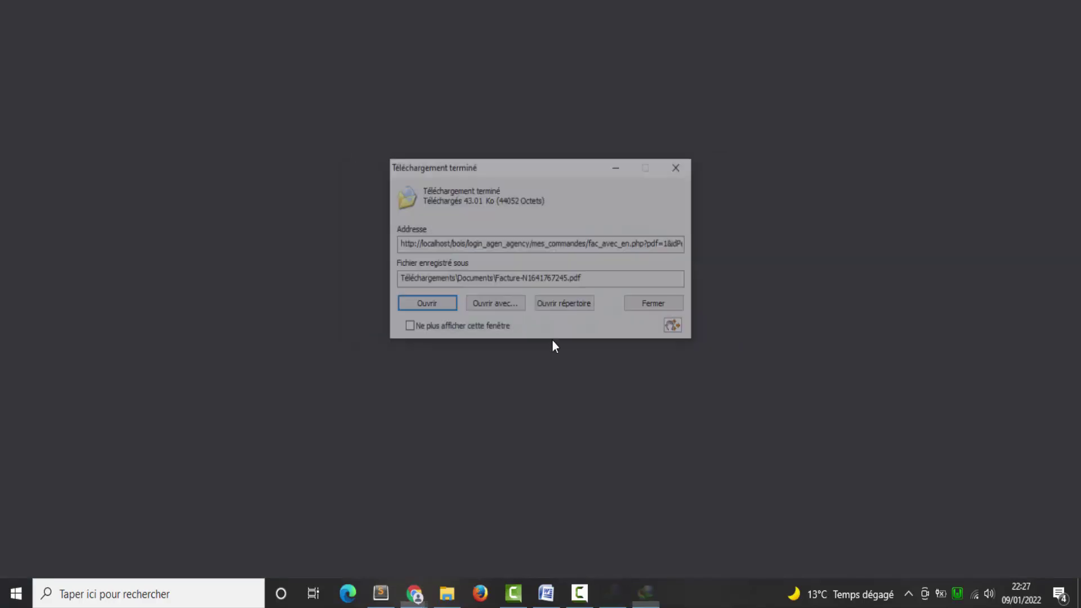
left_click(414, 306)
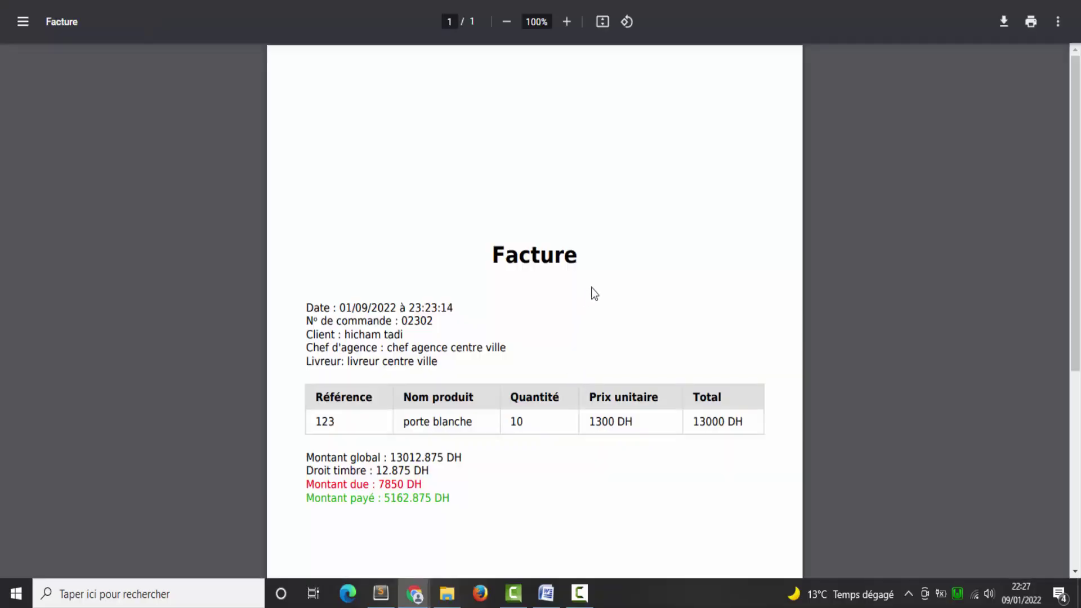
scroll(592, 289, "down", 4)
left_click_drag(1076, 246, 1076, 135)
scroll(401, 188, "up", 1)
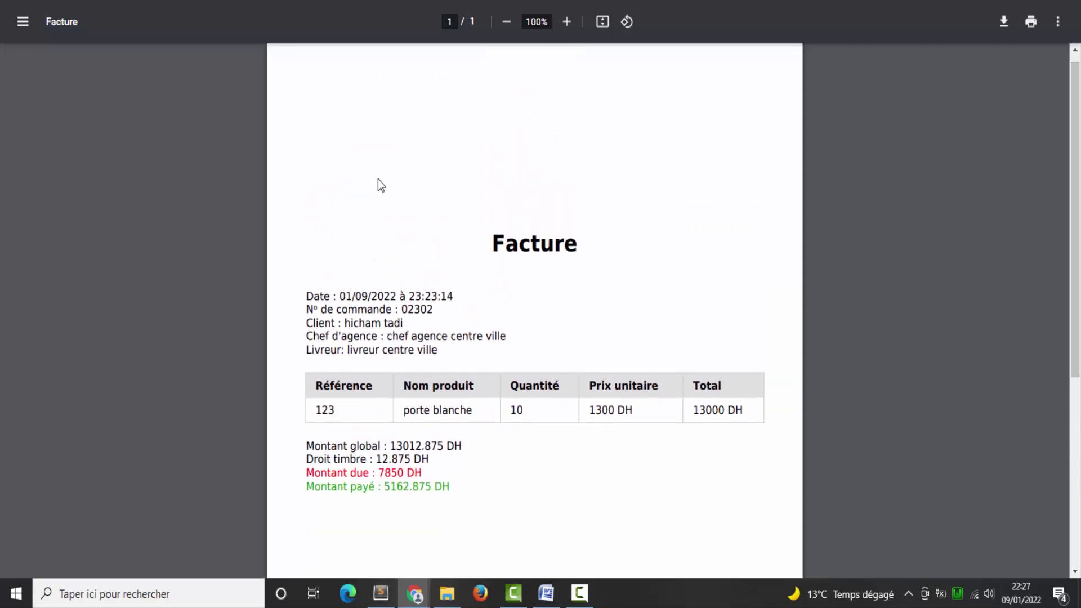
scroll(330, 153, "down", 3)
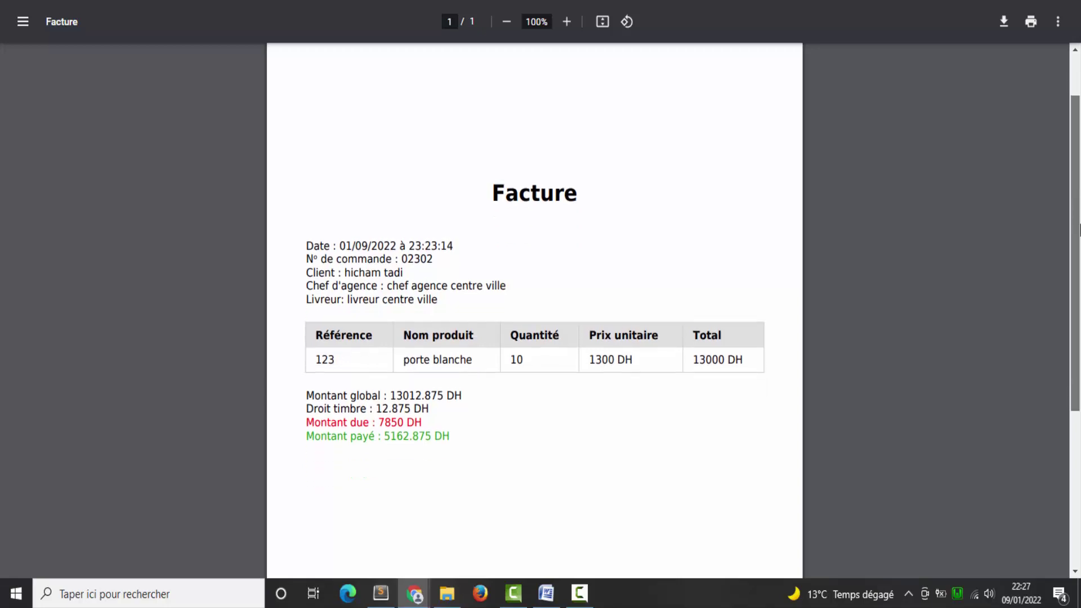
Review the invoice: 10 at 1300 DH, 13012.875 DH global, Droit timbre, 7850 DH due
left_click_drag(340, 137, 344, 164)
left_click(466, 137)
left_click_drag(510, 177, 350, 196)
left_click_drag(407, 251, 510, 255)
left_click_drag(589, 252, 745, 256)
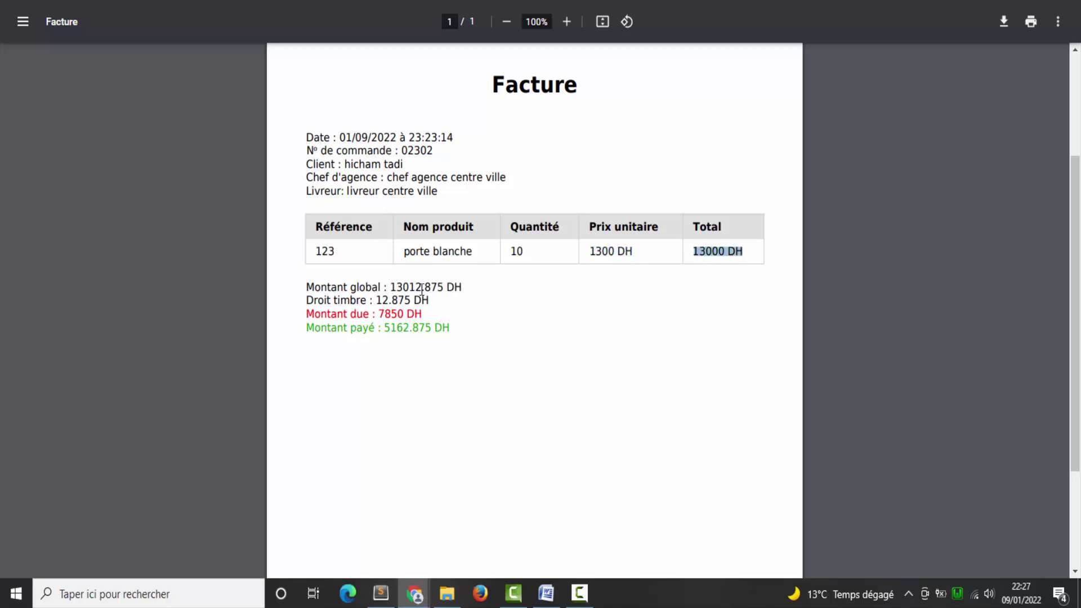
left_click_drag(468, 287, 298, 287)
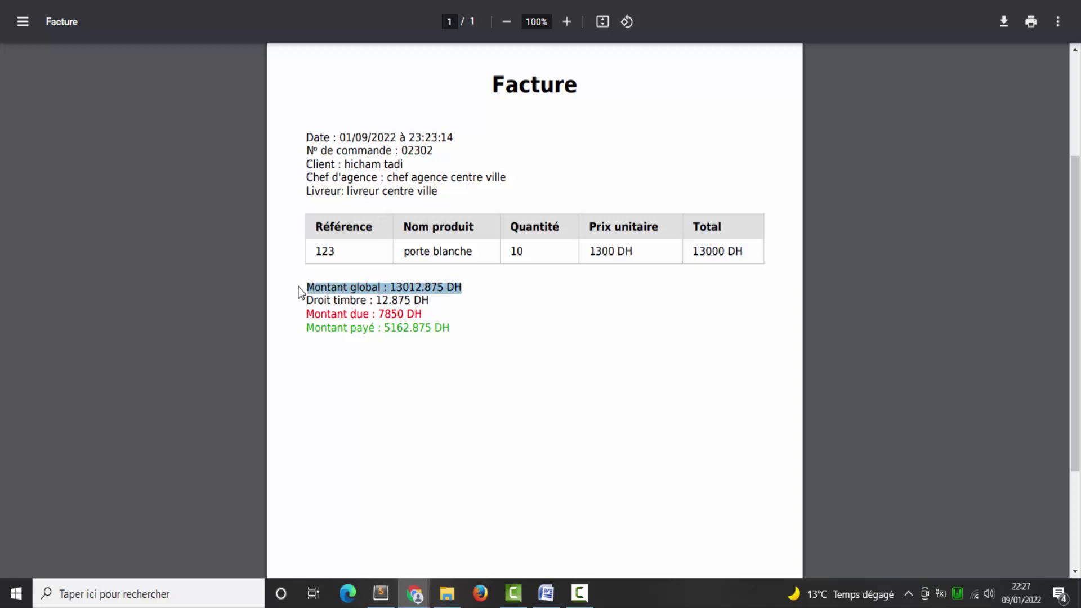
left_click_drag(422, 287, 404, 288)
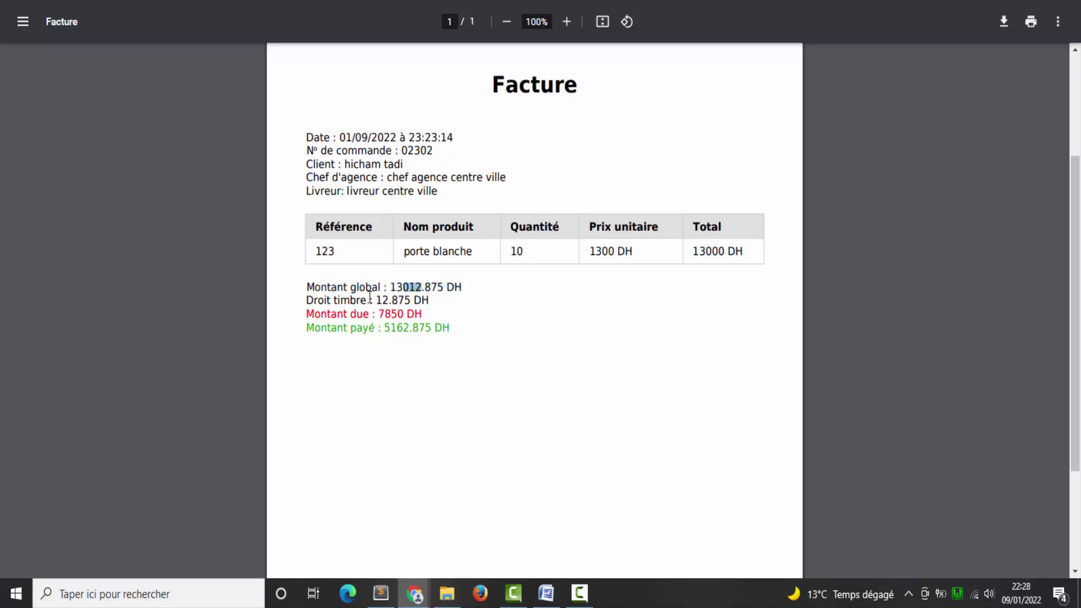
left_click_drag(305, 302, 426, 303)
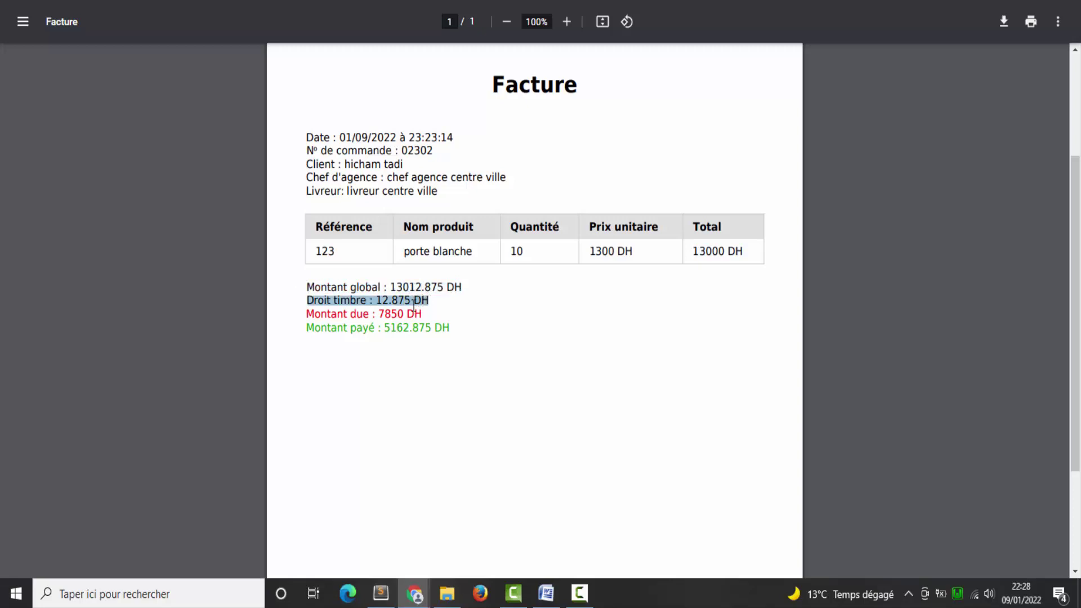
left_click_drag(307, 316, 459, 344)
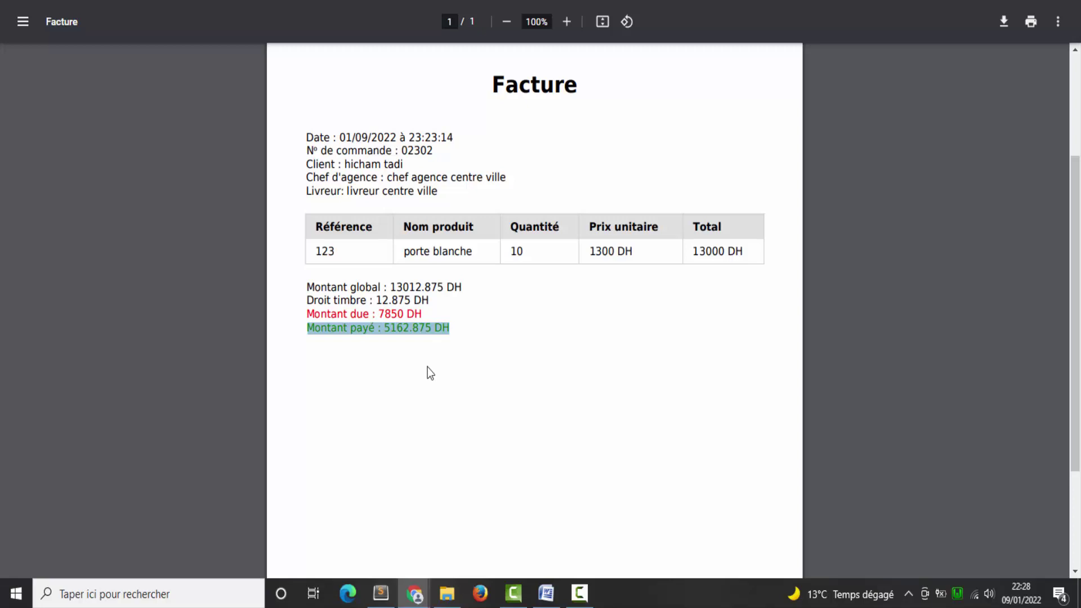
mouse_move(415, 594)
left_click(337, 539)
key("alt+Tab")
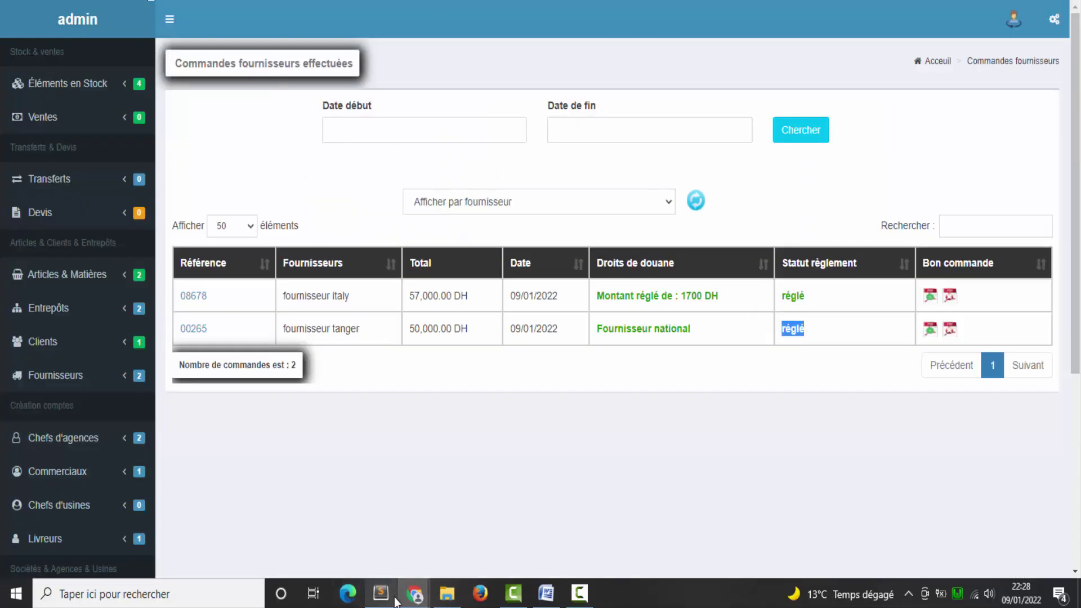
Open order 02302's payment details and check the amount paid and 7850 due
mouse_move(415, 594)
left_click(493, 555)
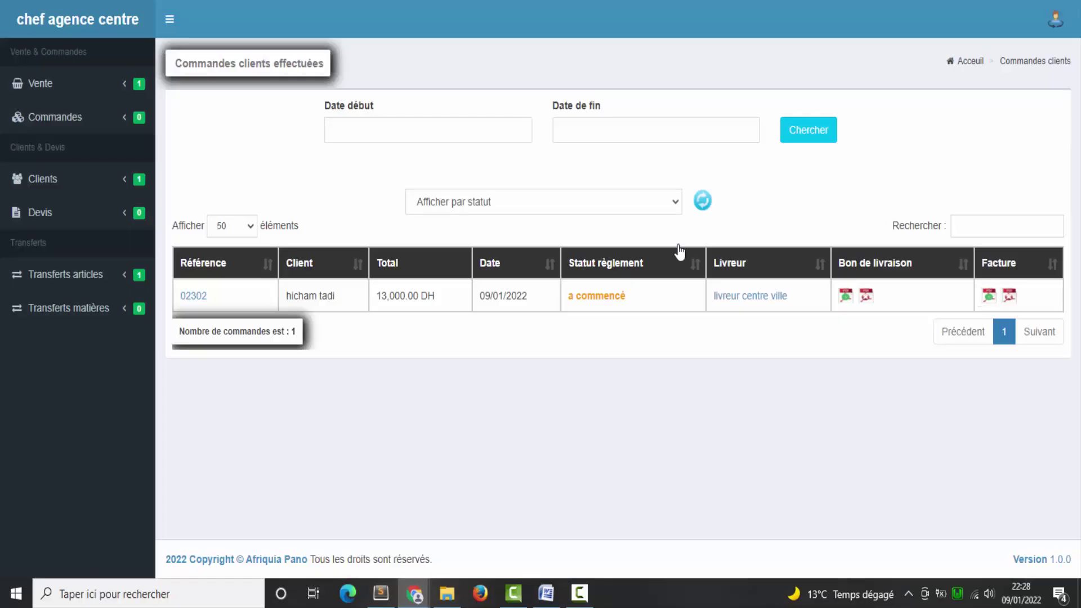
left_click(194, 297)
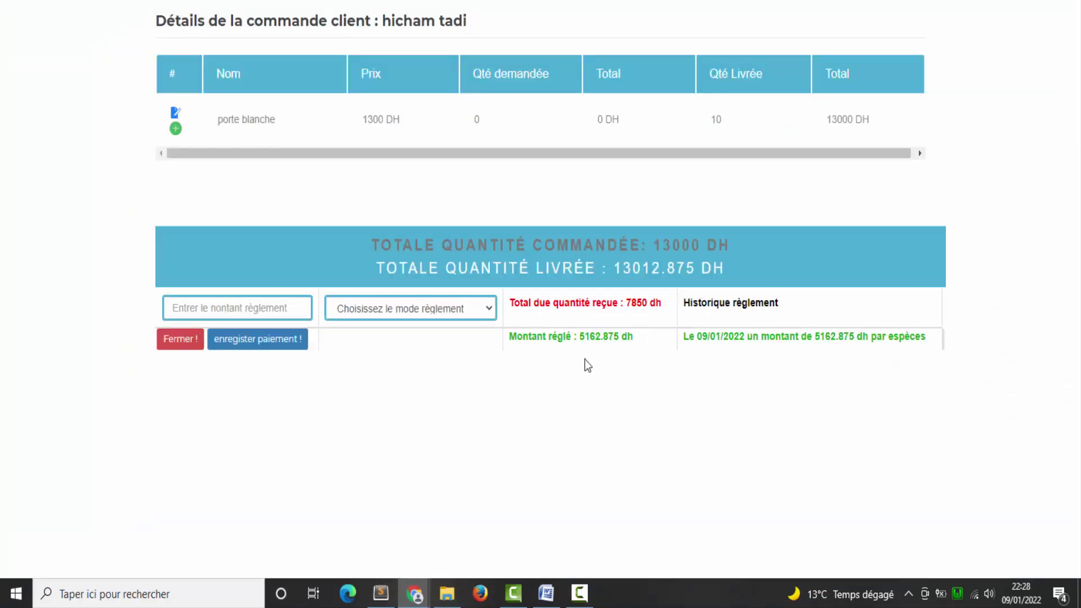
left_click_drag(581, 340, 599, 339)
left_click_drag(626, 303, 642, 305)
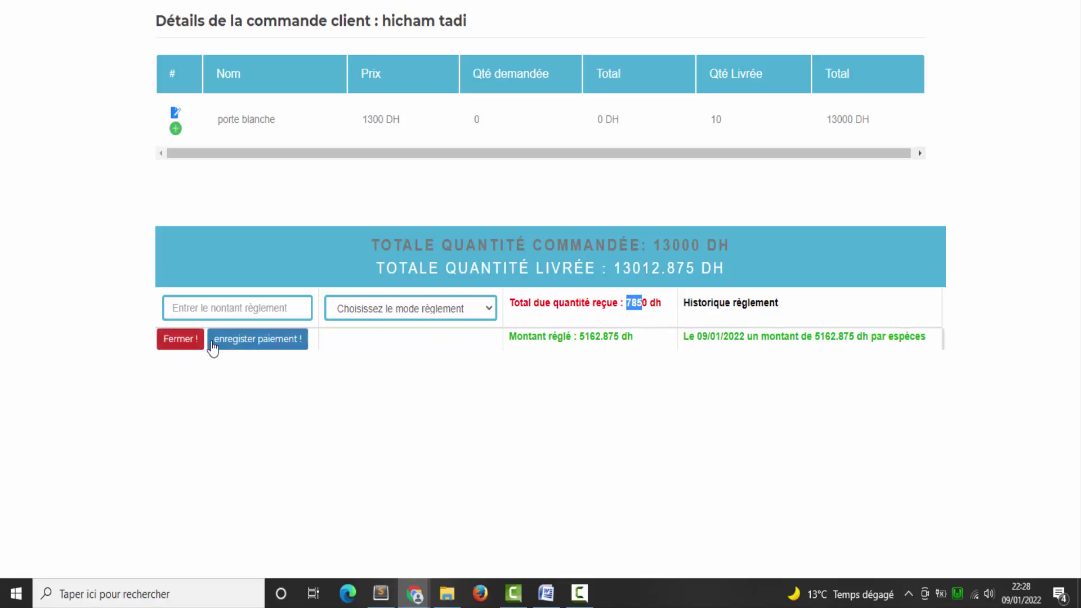
Pay the remaining 7850 DH by Virement bancaire and save the payment
double_click(638, 303)
key("ctrl+c")
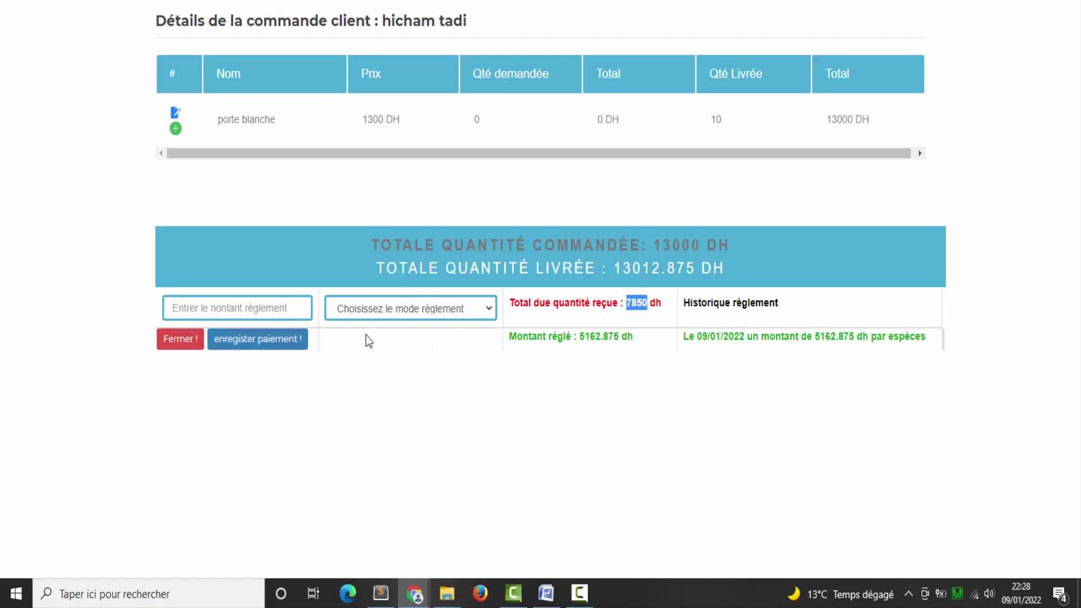
left_click(210, 304)
key("ctrl+v")
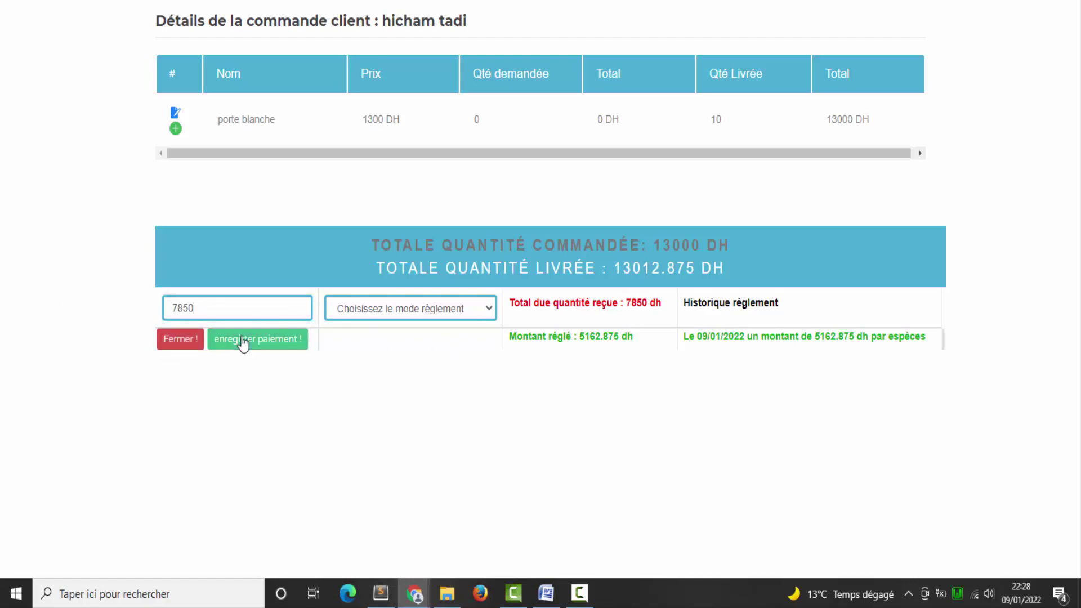
left_click(242, 341)
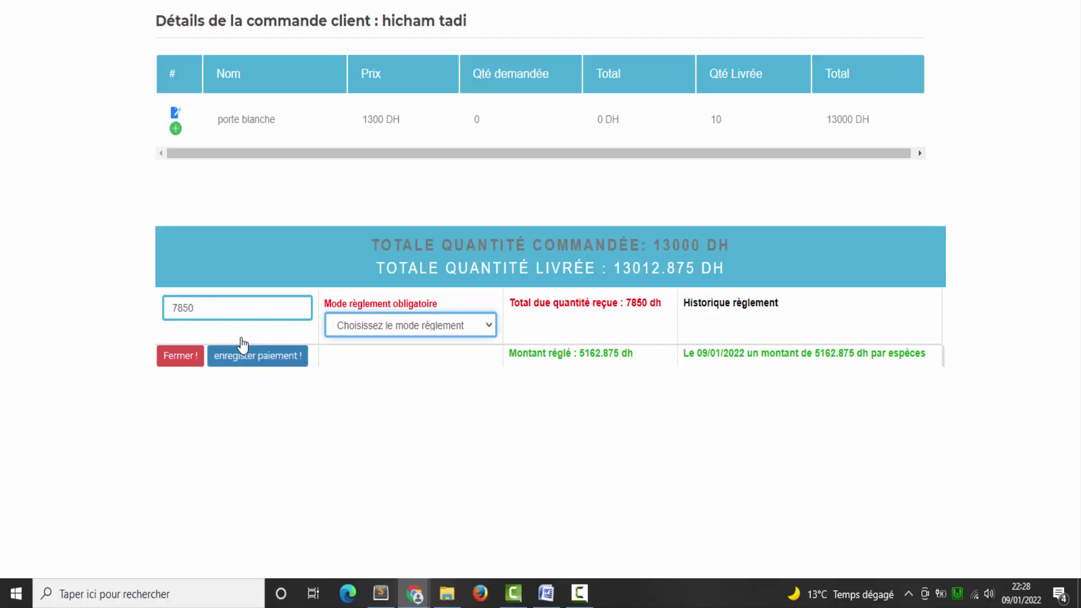
left_click(398, 324)
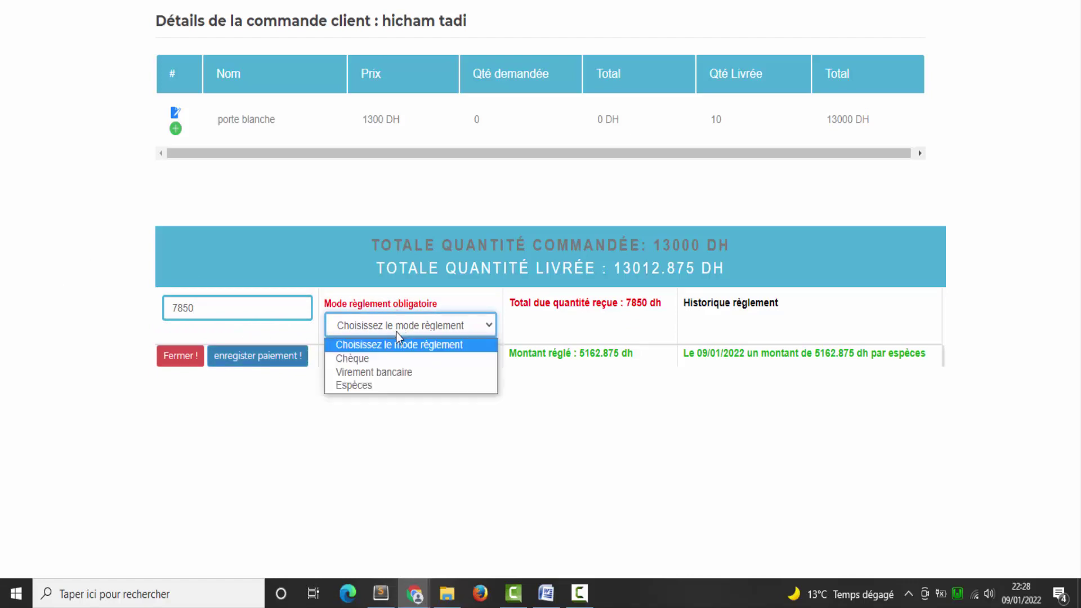
left_click(380, 372)
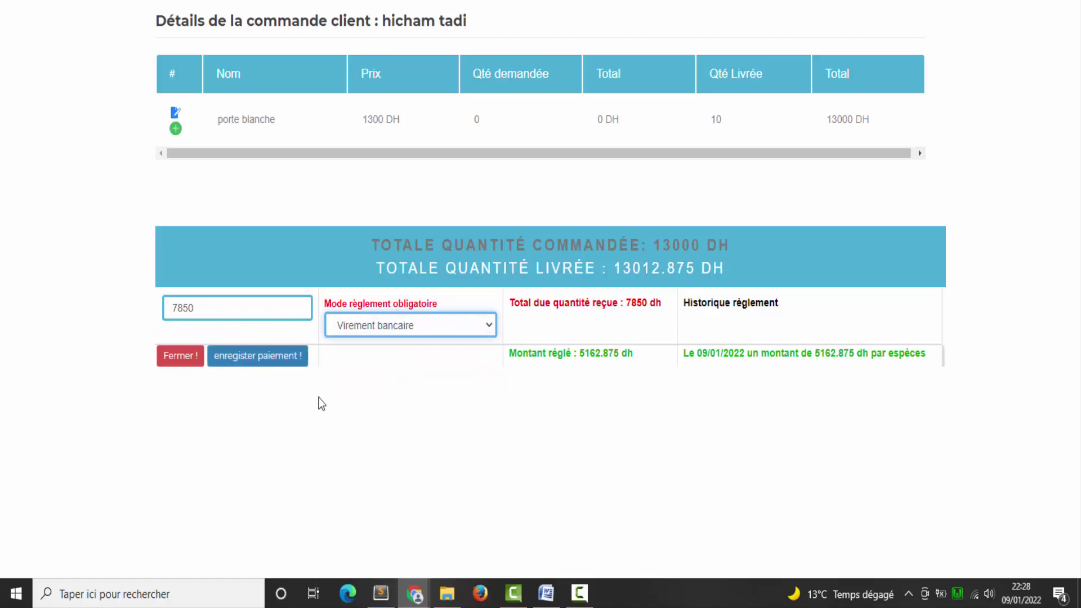
left_click(226, 362)
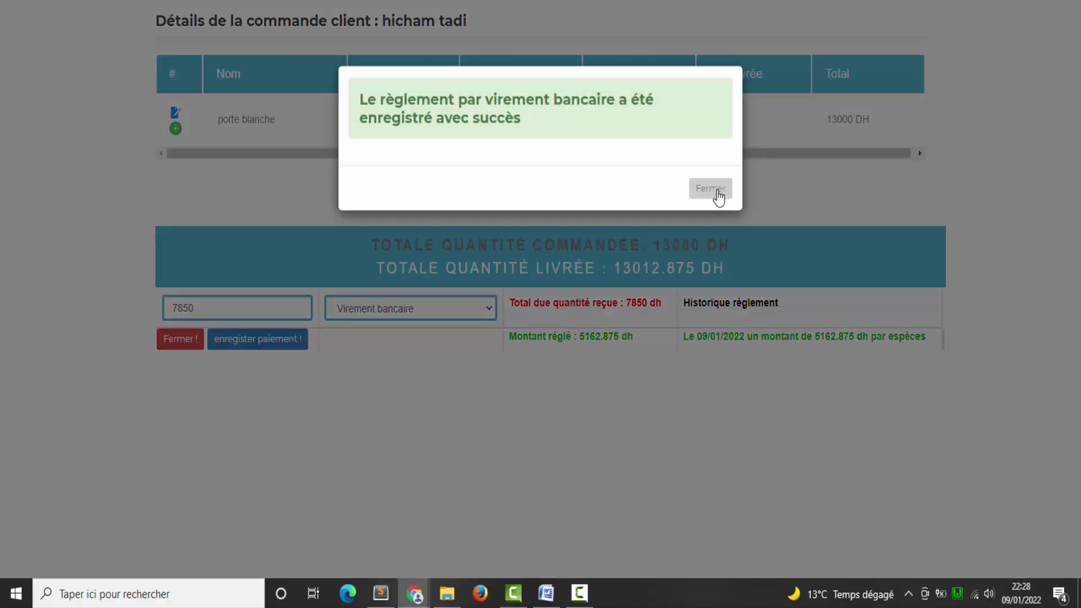
left_click(629, 326)
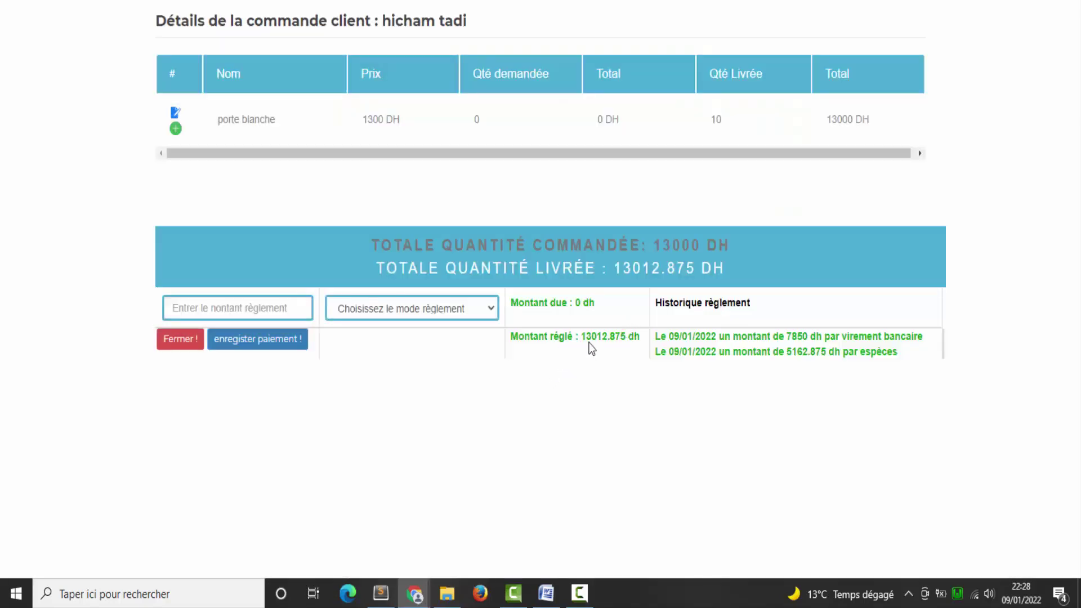
Compare the 13000 DH ordered total with the delivered total, then close the details
left_click_drag(670, 244, 727, 244)
left_click_drag(643, 269, 662, 269)
left_click(639, 284)
left_click_drag(653, 245, 754, 250)
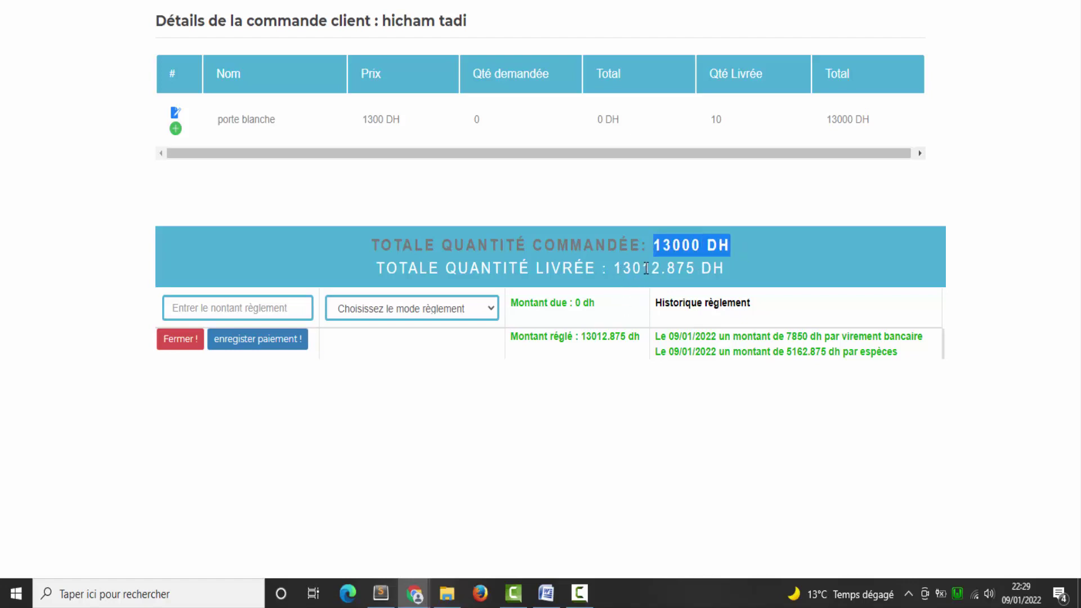
left_click_drag(643, 268, 661, 268)
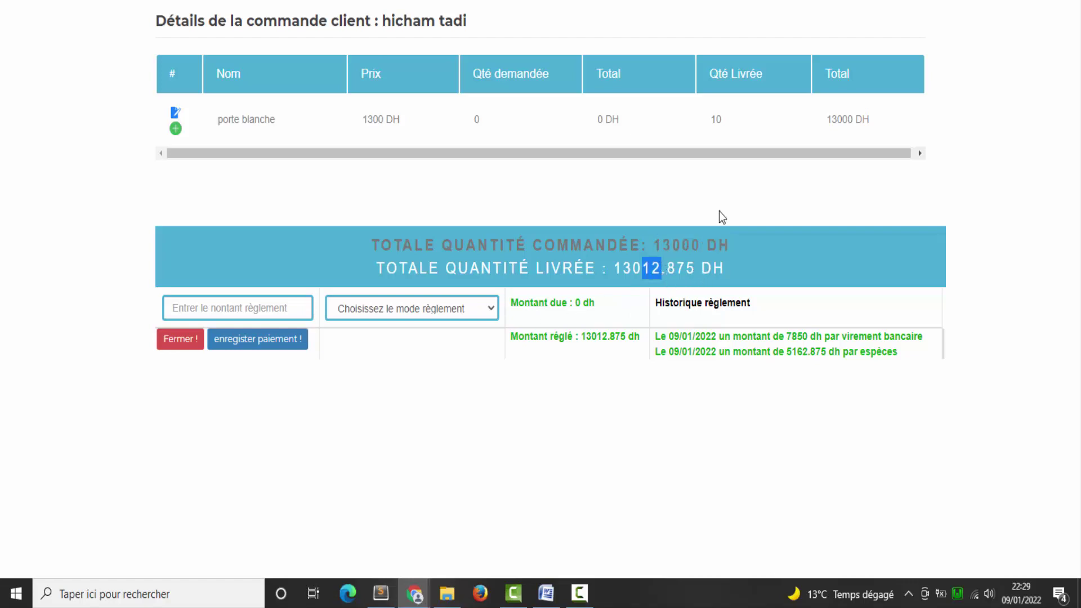
left_click(181, 340)
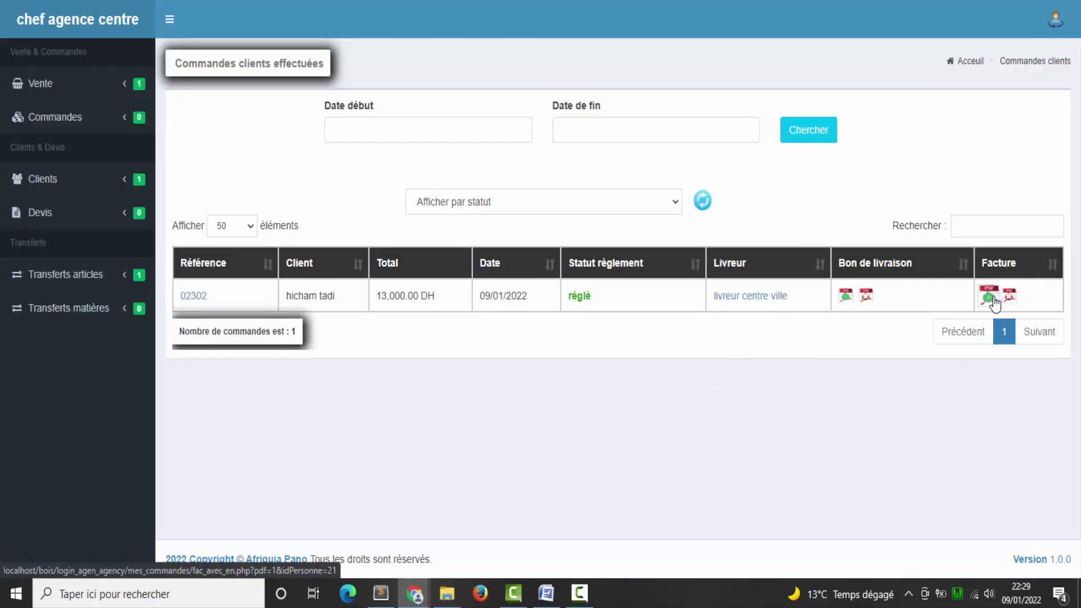
Download and open the final invoice PDF for order 02302
left_click(1010, 299)
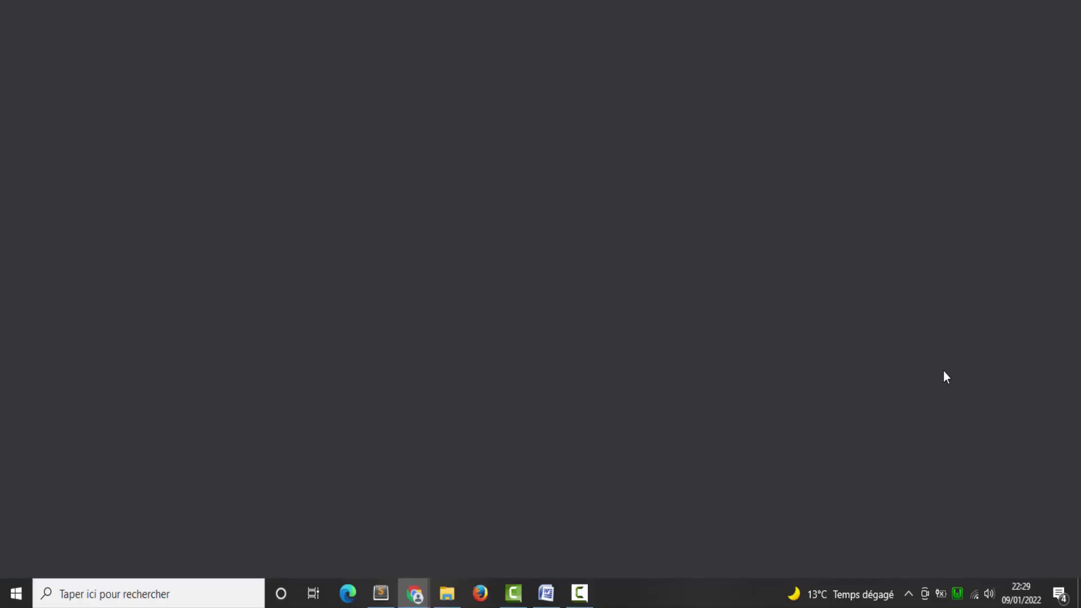
left_click(532, 324)
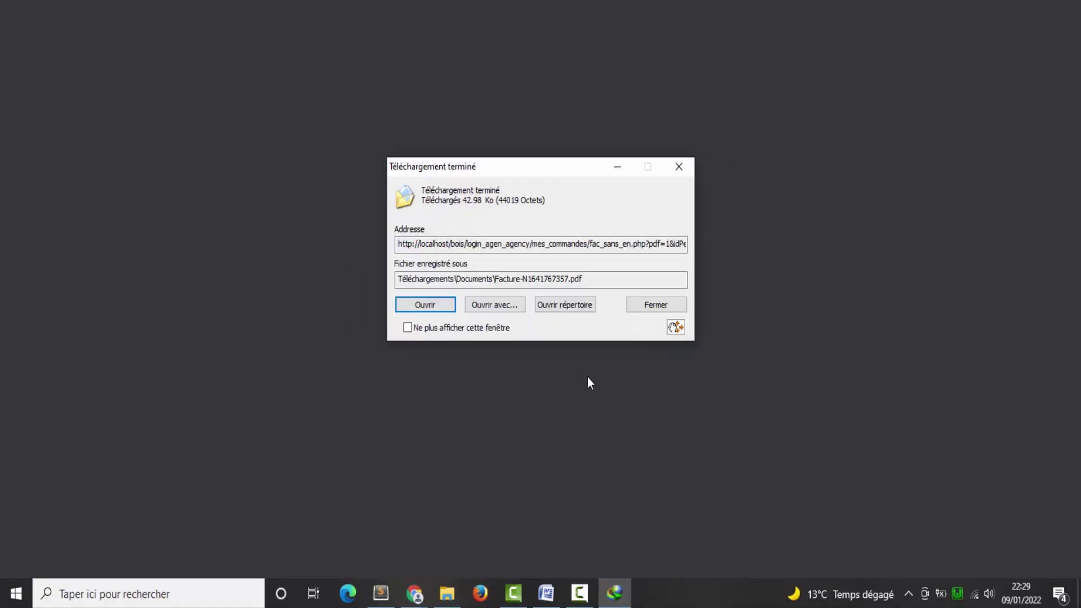
left_click(423, 304)
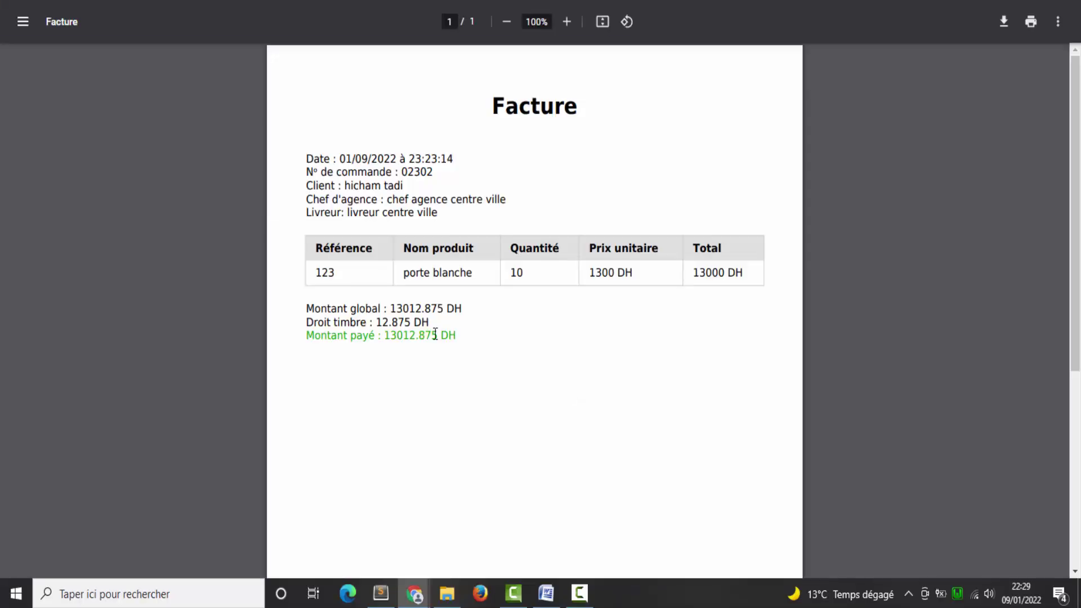
Verify the Montant global, Droit timbre and fully paid Montant payé lines, then return to the orders
left_click_drag(307, 308, 493, 306)
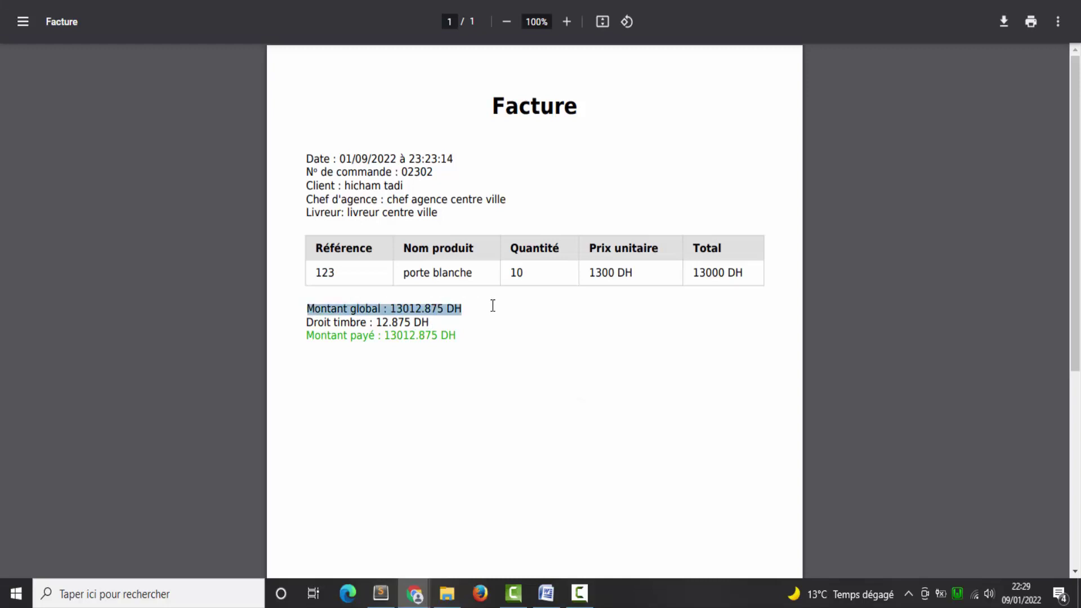
left_click_drag(436, 325, 288, 325)
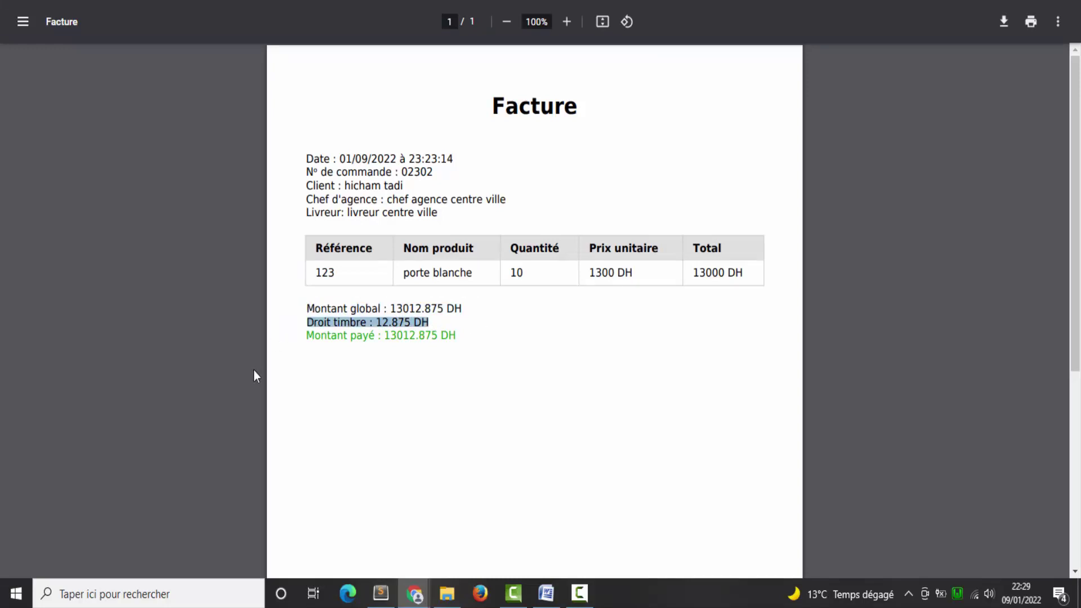
left_click(375, 337)
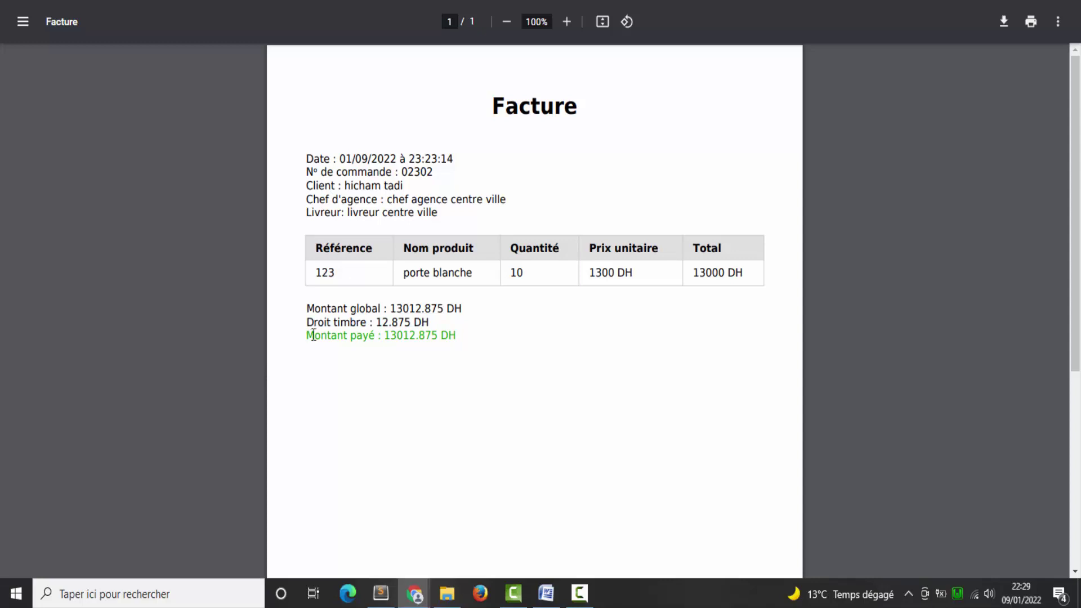
left_click_drag(307, 336, 463, 336)
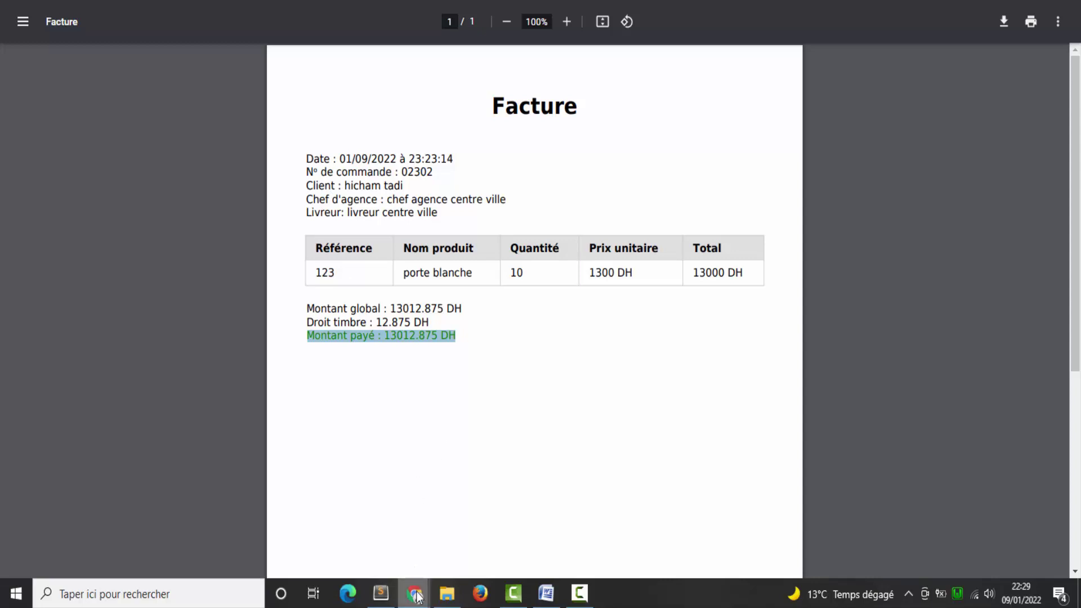
mouse_move(417, 596)
left_click(472, 558)
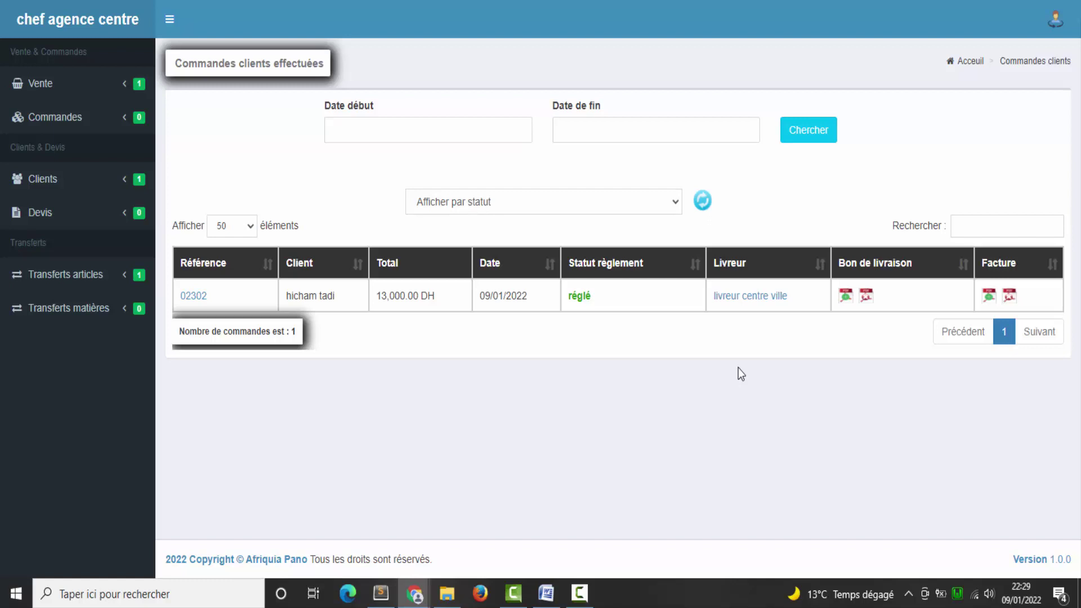
Open Liste articles under Transferts articles in the sidebar
key("F10")
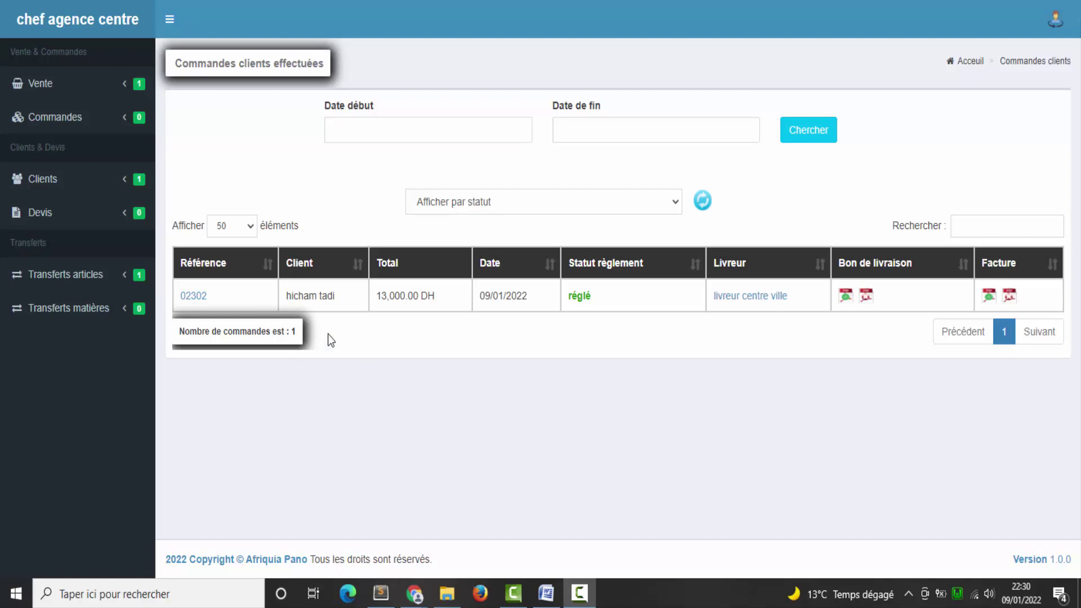
double_click(58, 246)
left_click(67, 275)
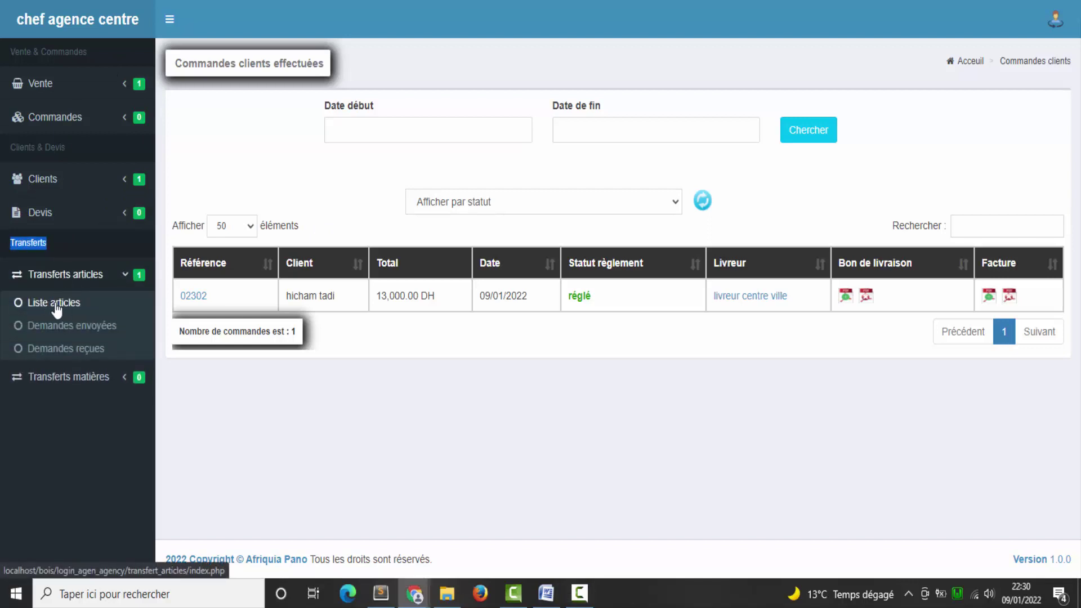
left_click(55, 304)
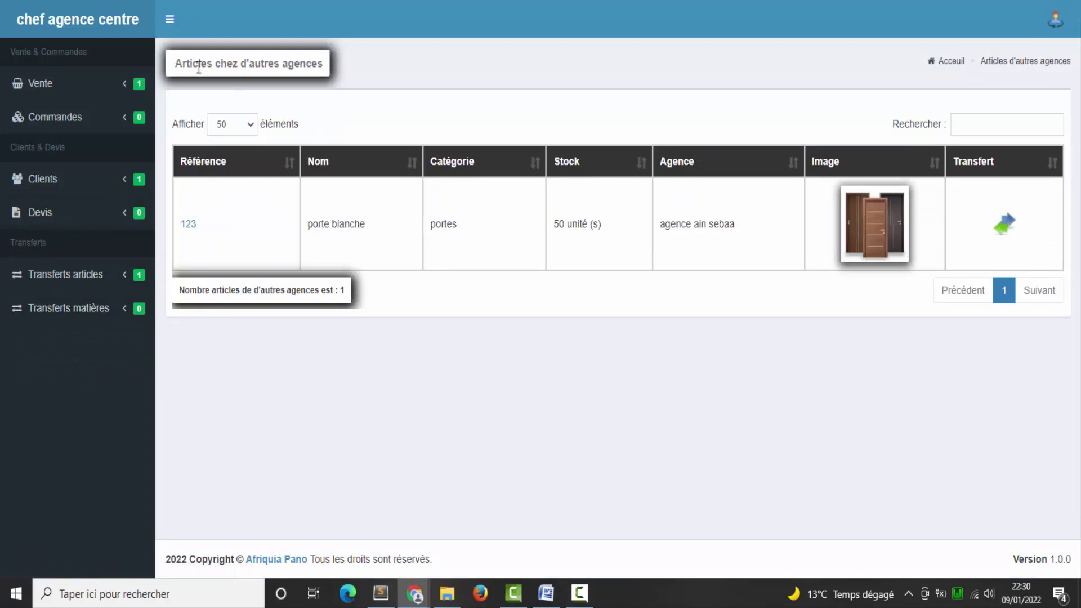
Review porte blanche (category portes): 50 units held at agence ain sebaa
left_click_drag(176, 60, 228, 65)
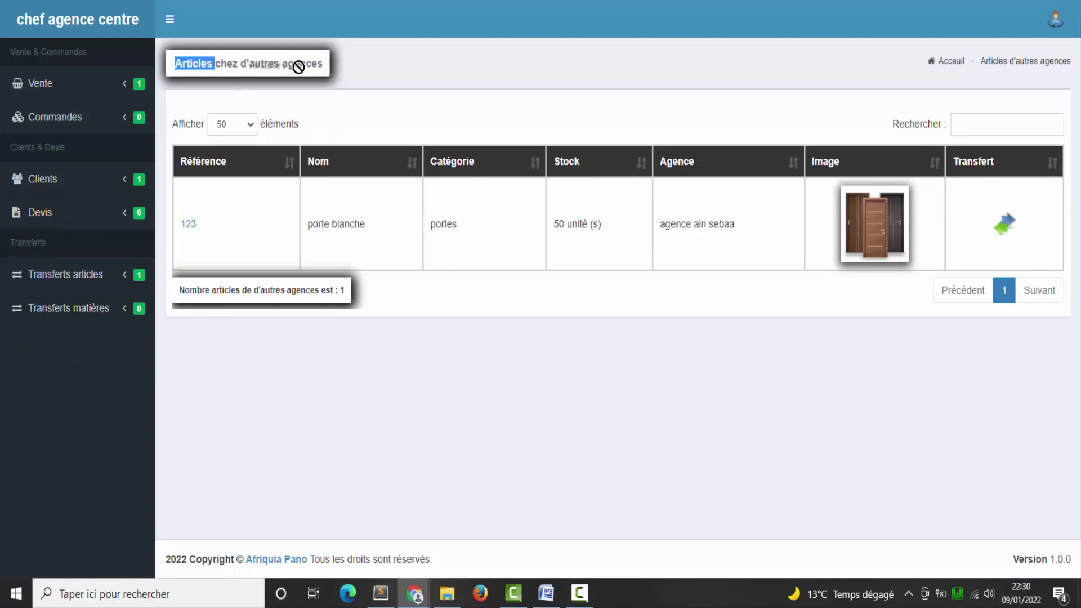
left_click_drag(323, 64, 266, 64)
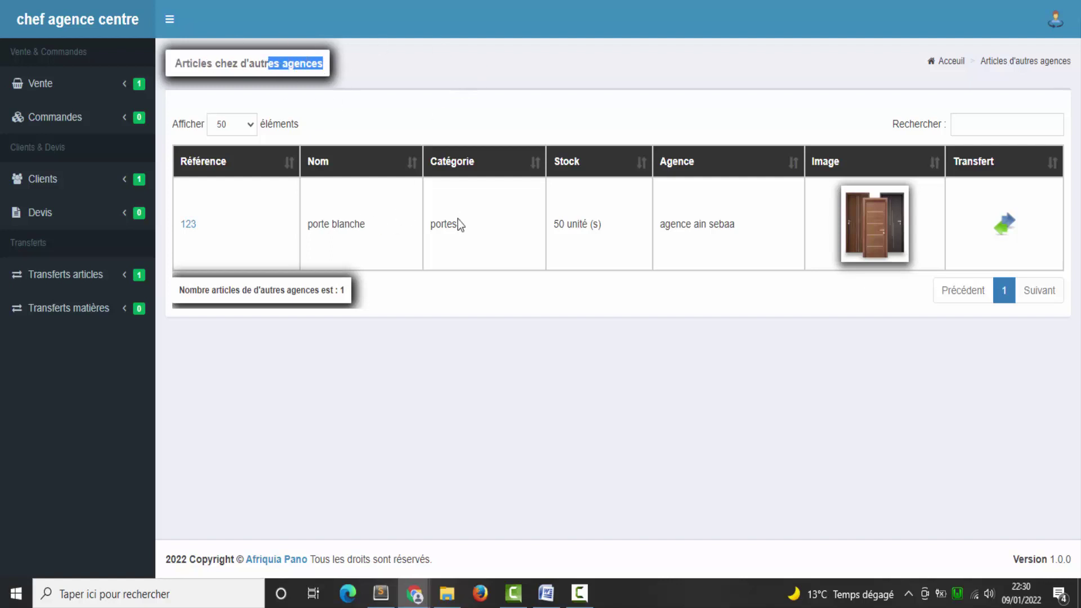
left_click_drag(743, 235, 627, 212)
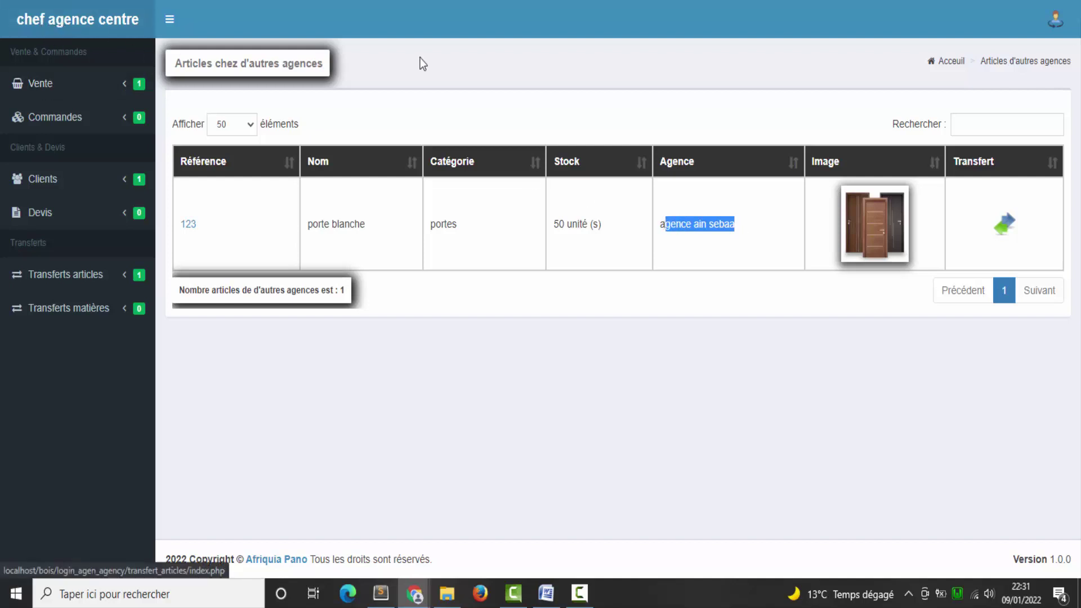
left_click(1056, 20)
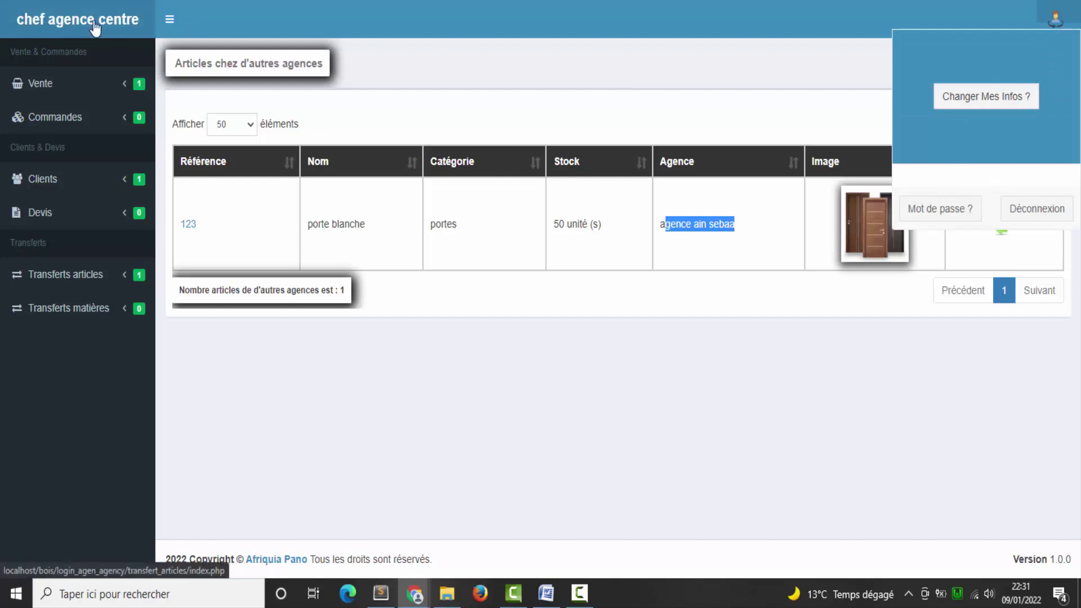
left_click(540, 70)
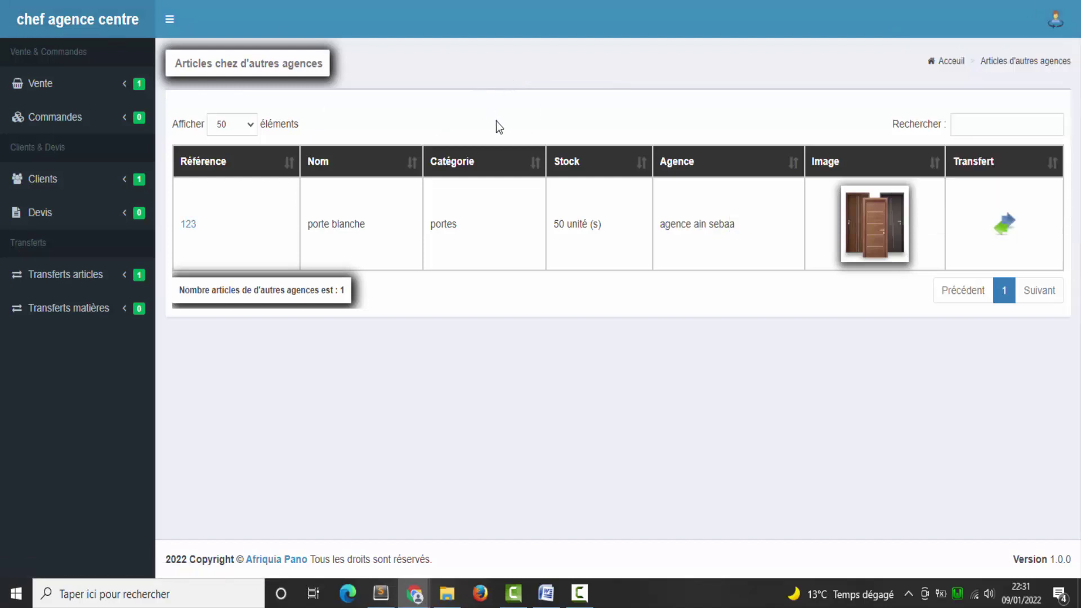
left_click_drag(660, 224, 731, 225)
left_click(585, 232)
left_click_drag(555, 224, 606, 227)
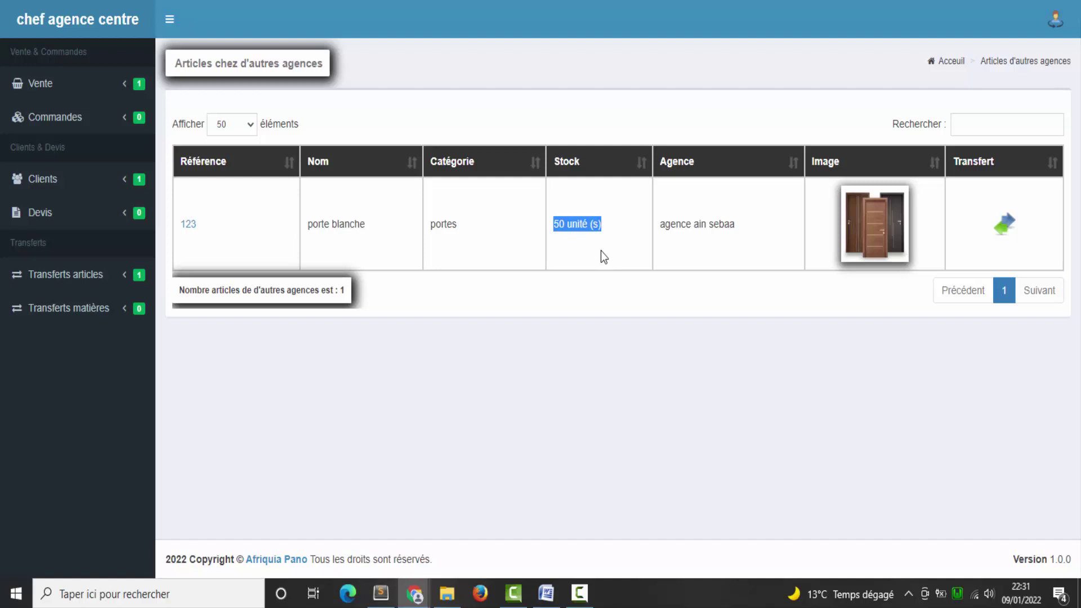
double_click(444, 226)
left_click(556, 223)
left_click_drag(555, 227, 590, 228)
left_click(874, 219)
left_click(543, 232)
Start a porte blanche transfer of 10 units from agence ain sebaa to agence centre ville
left_click(1003, 237)
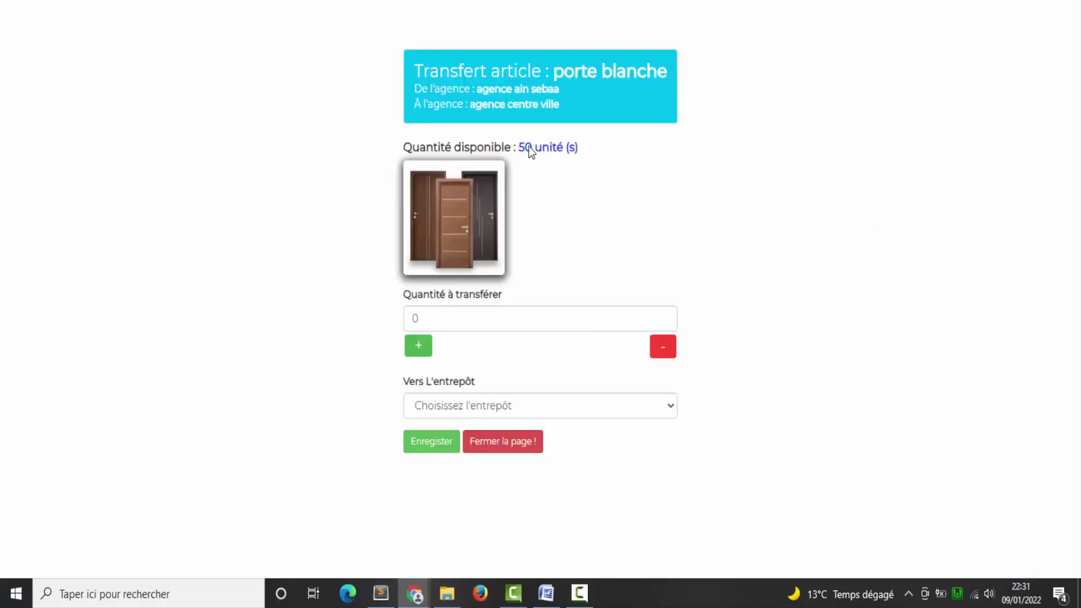
left_click_drag(528, 147, 578, 171)
left_click_drag(419, 319, 401, 321)
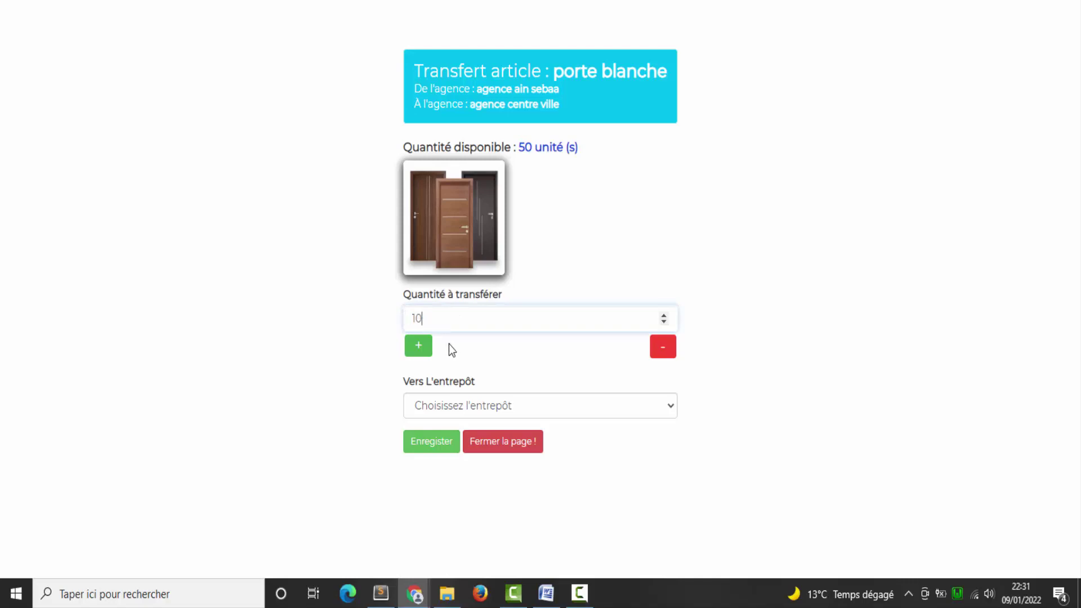
left_click(488, 407)
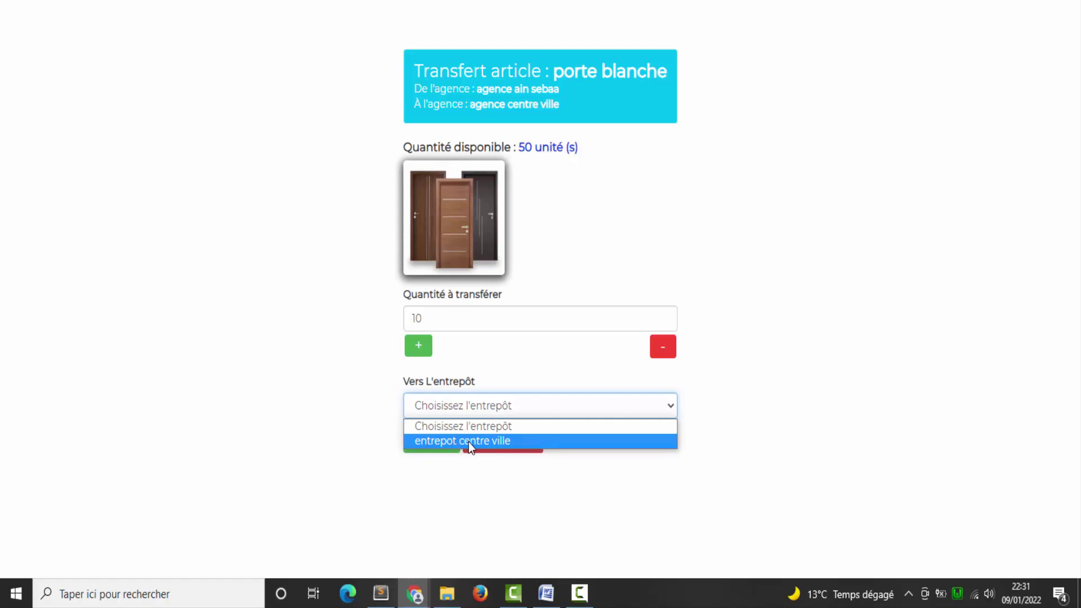
left_click_drag(423, 70, 487, 71)
left_click_drag(553, 71, 660, 71)
left_click(483, 98)
left_click_drag(479, 91, 565, 92)
left_click_drag(476, 105, 565, 106)
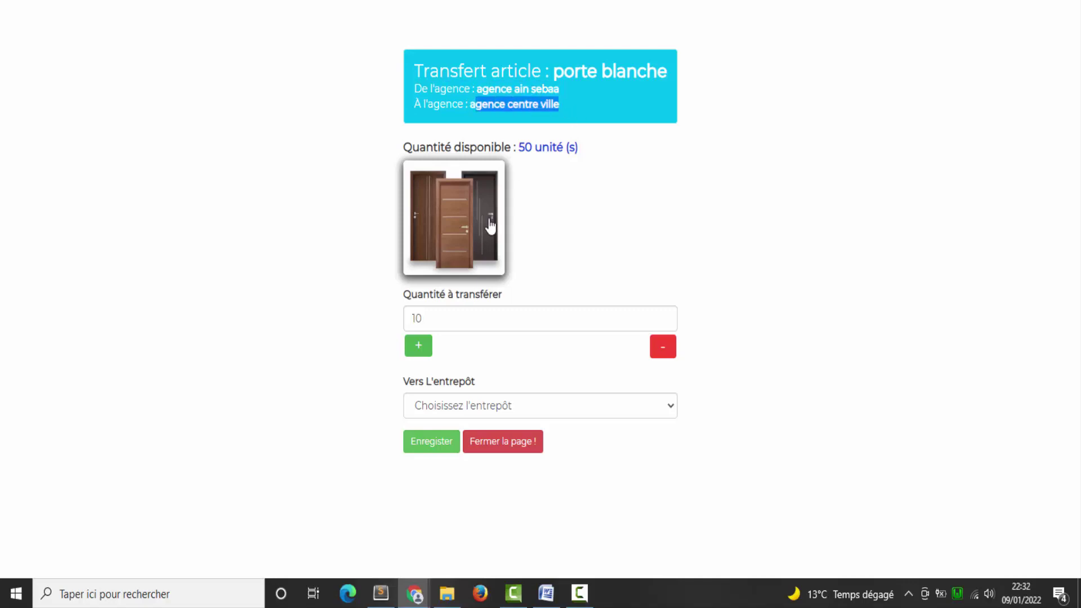
Choose entrepot centre ville as destination warehouse and save the transfer request
left_click(475, 404)
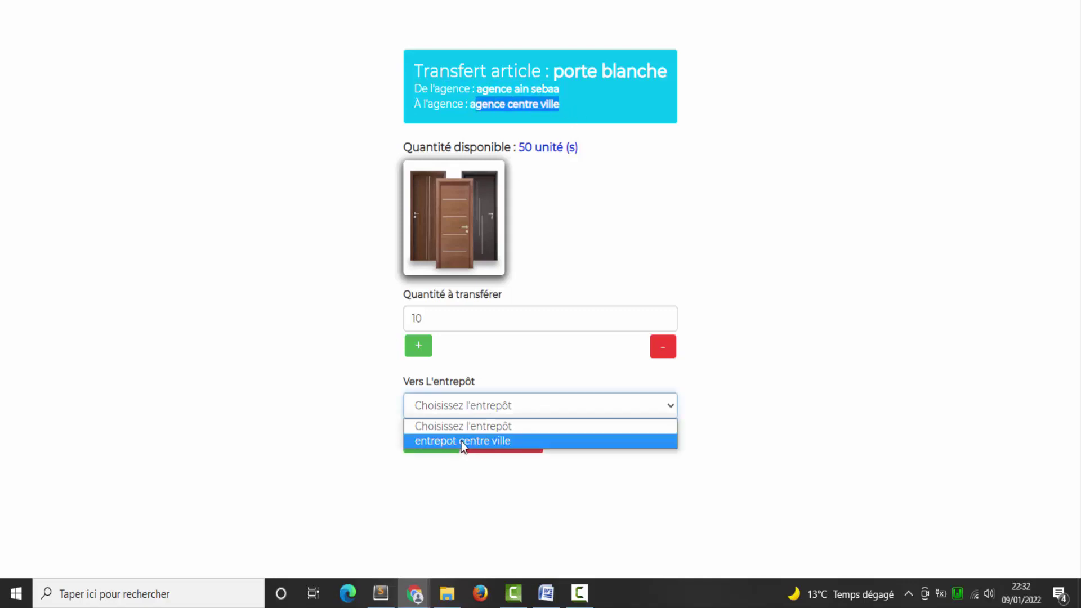
left_click(461, 442)
left_click(417, 446)
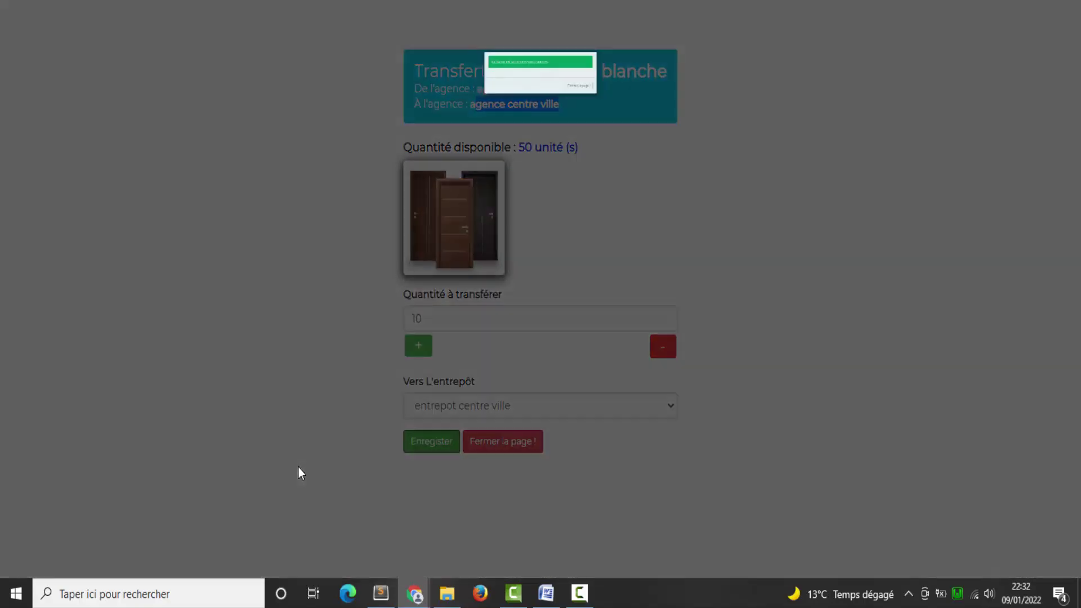
left_click(649, 117)
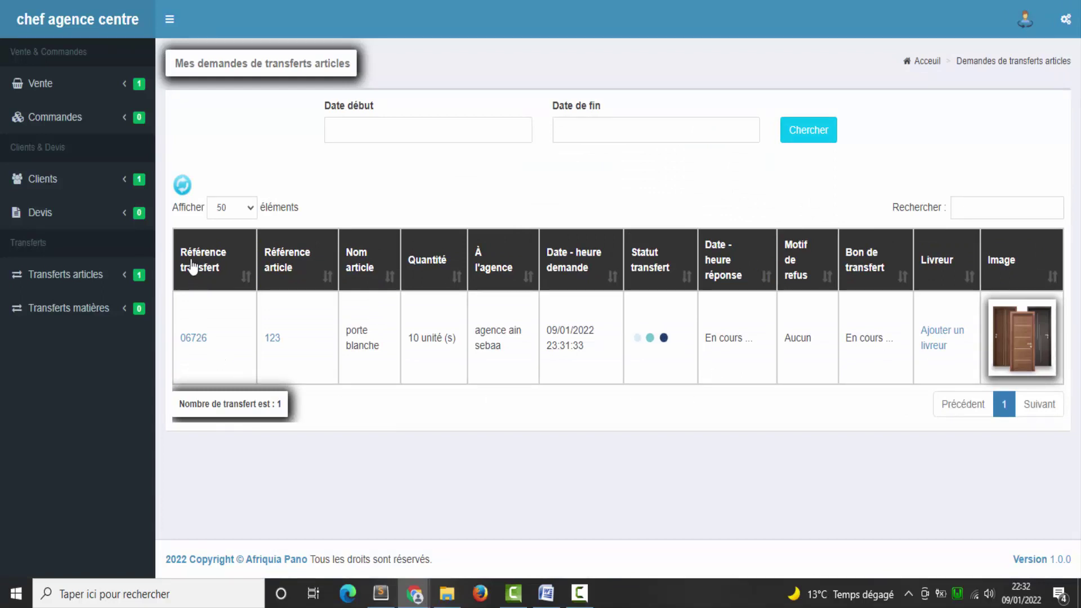
left_click_drag(212, 340, 180, 338)
left_click_drag(286, 341, 262, 357)
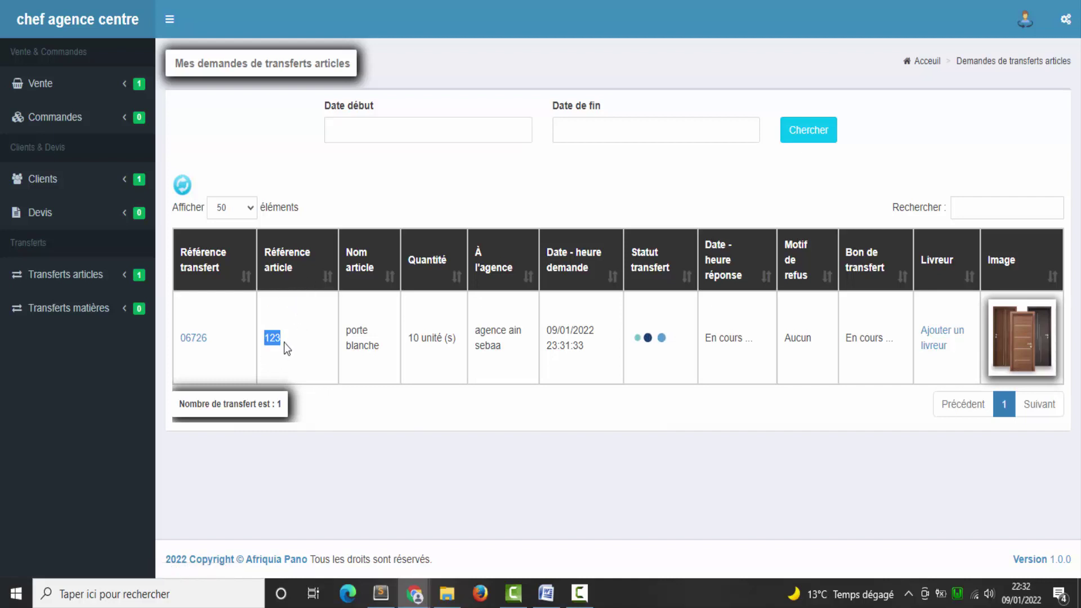
left_click(303, 342)
left_click_drag(370, 345, 445, 305)
left_click_drag(409, 338, 445, 340)
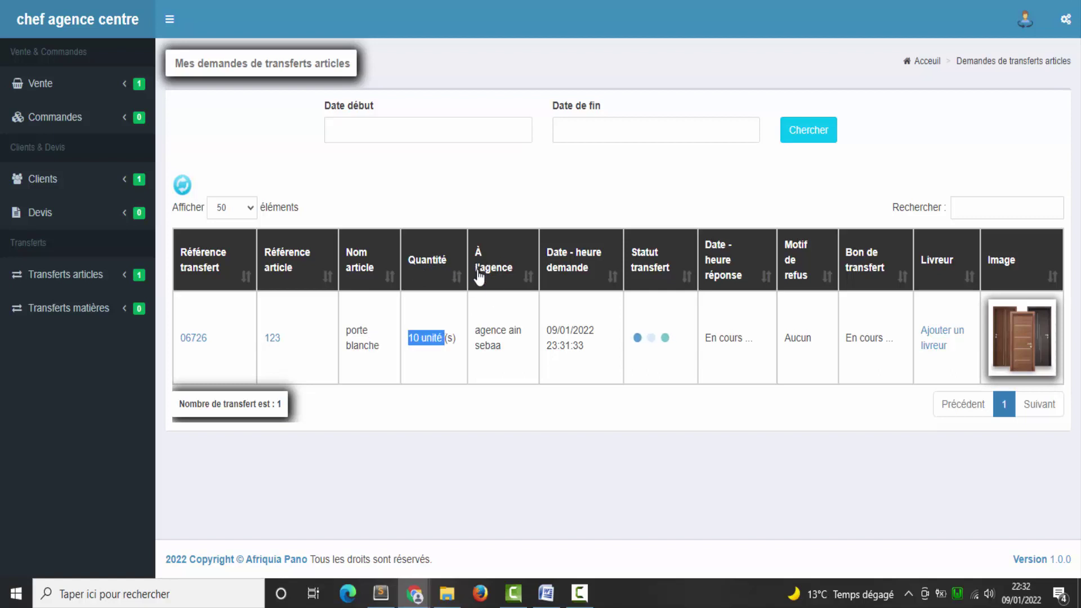
left_click_drag(476, 329, 512, 347)
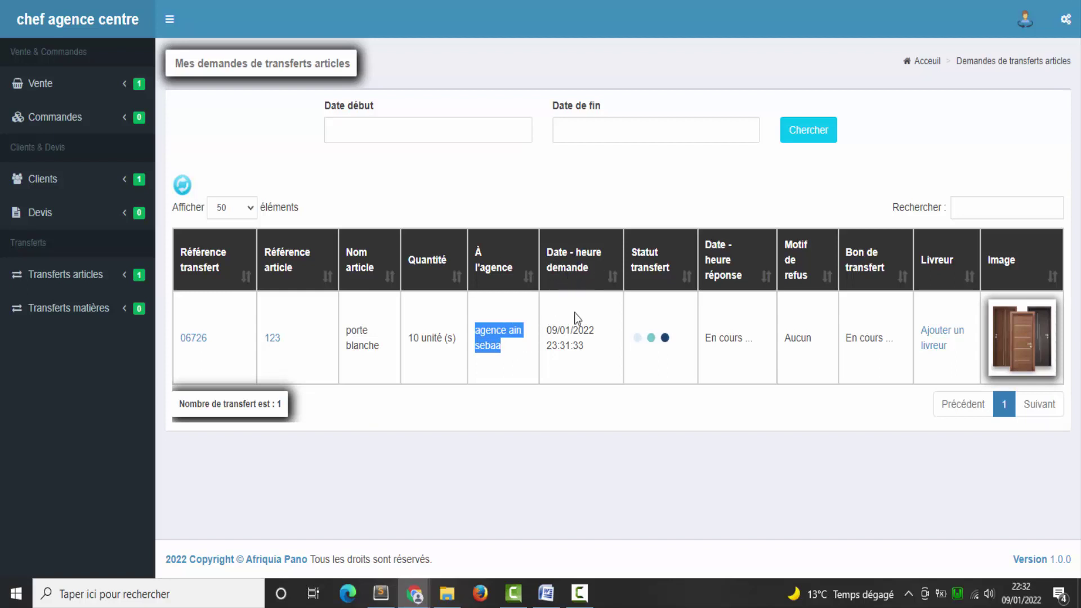
left_click_drag(547, 330, 594, 330)
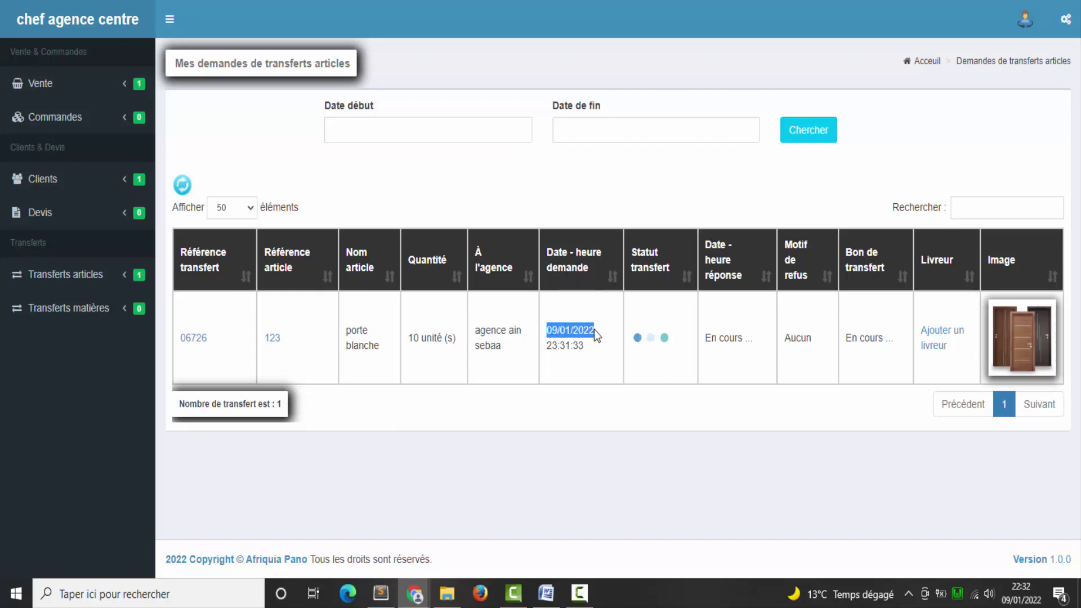
left_click(574, 347)
double_click(574, 347)
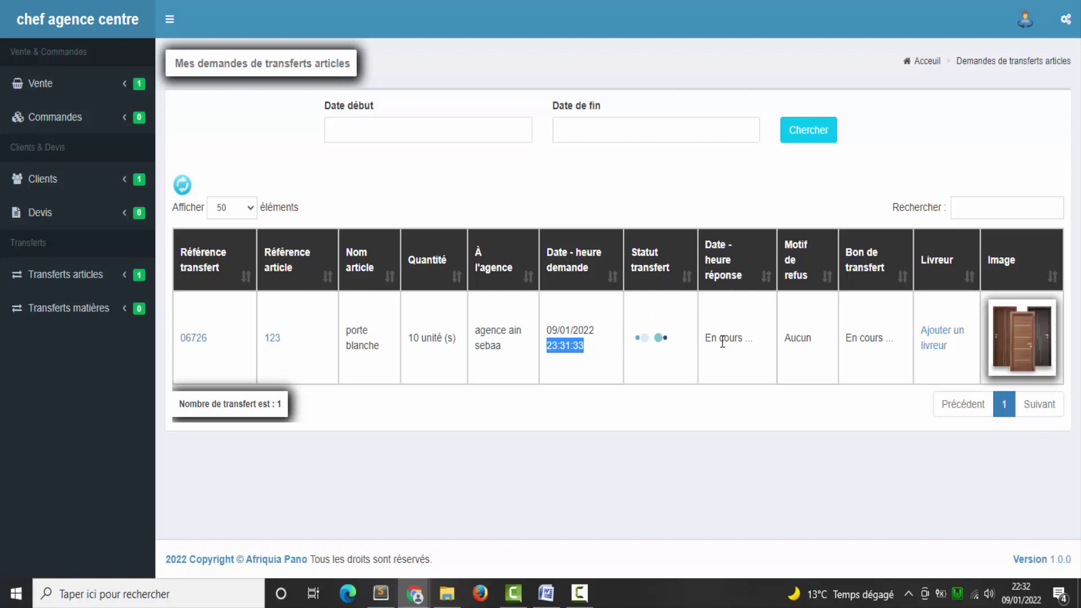
left_click_drag(704, 340, 746, 339)
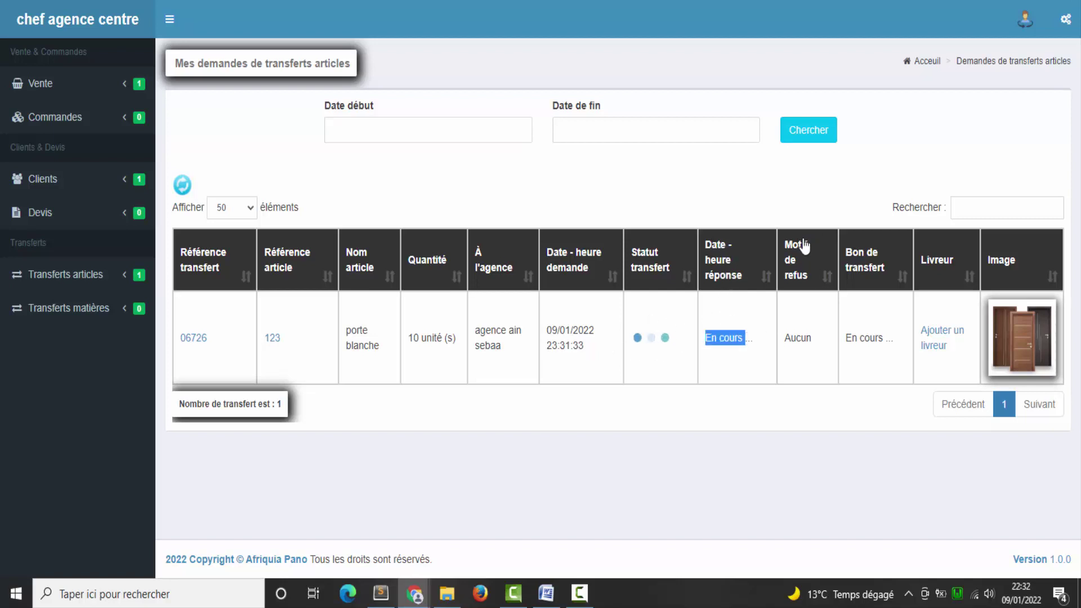
left_click_drag(784, 340, 823, 337)
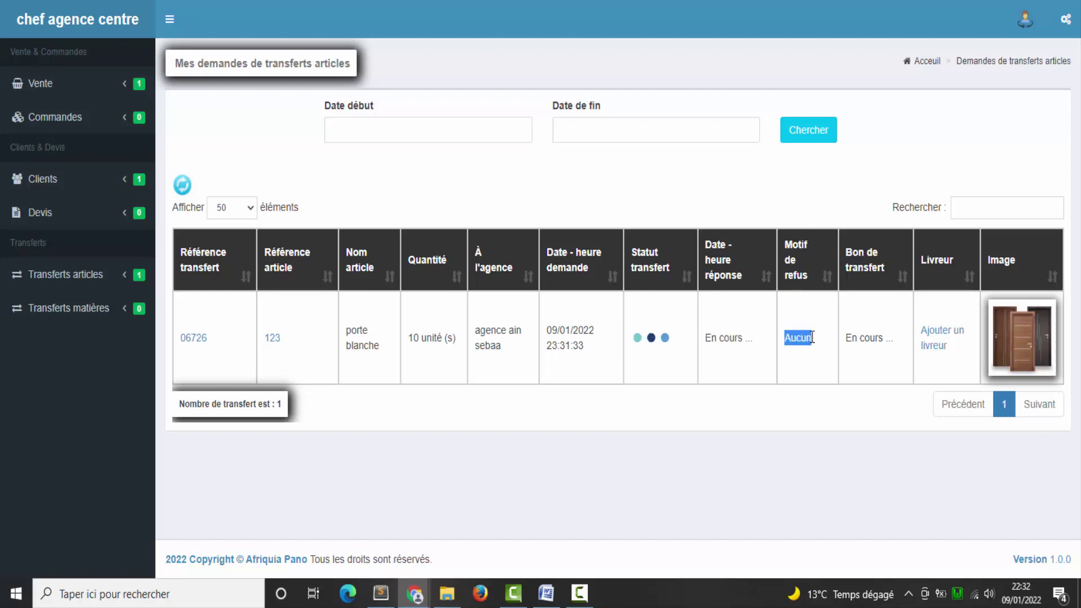
left_click(848, 341)
left_click_drag(848, 342, 884, 340)
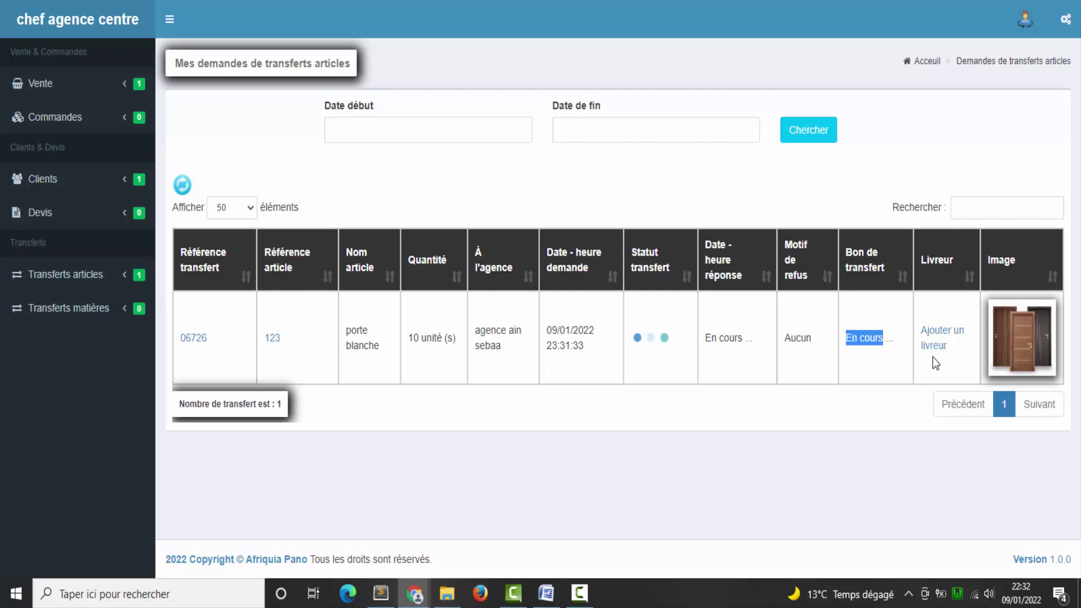
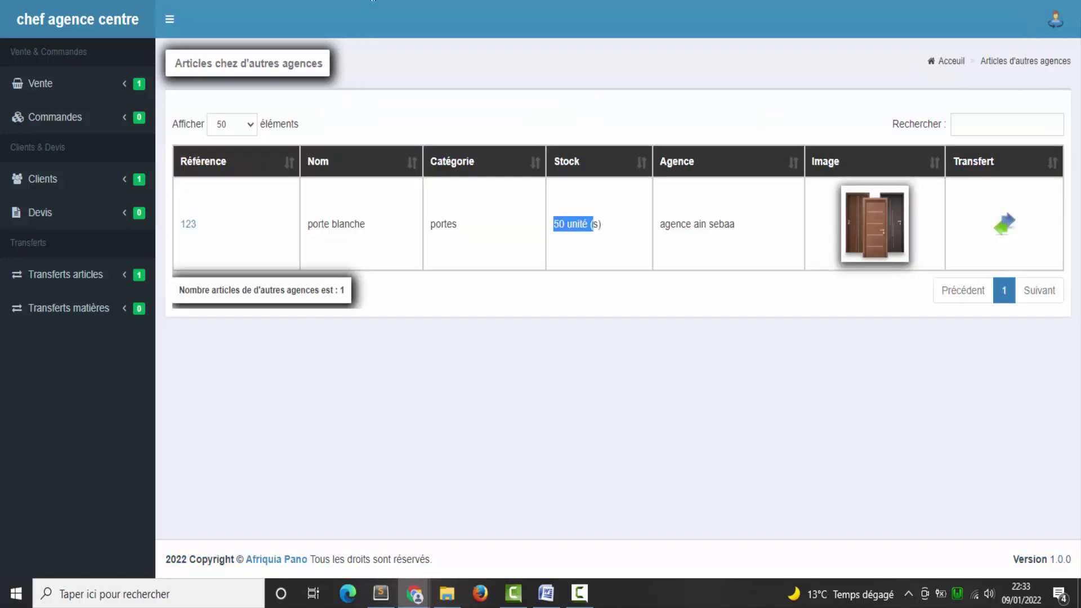
Sign out of the centre agency account and return to the admin window
left_click(1056, 20)
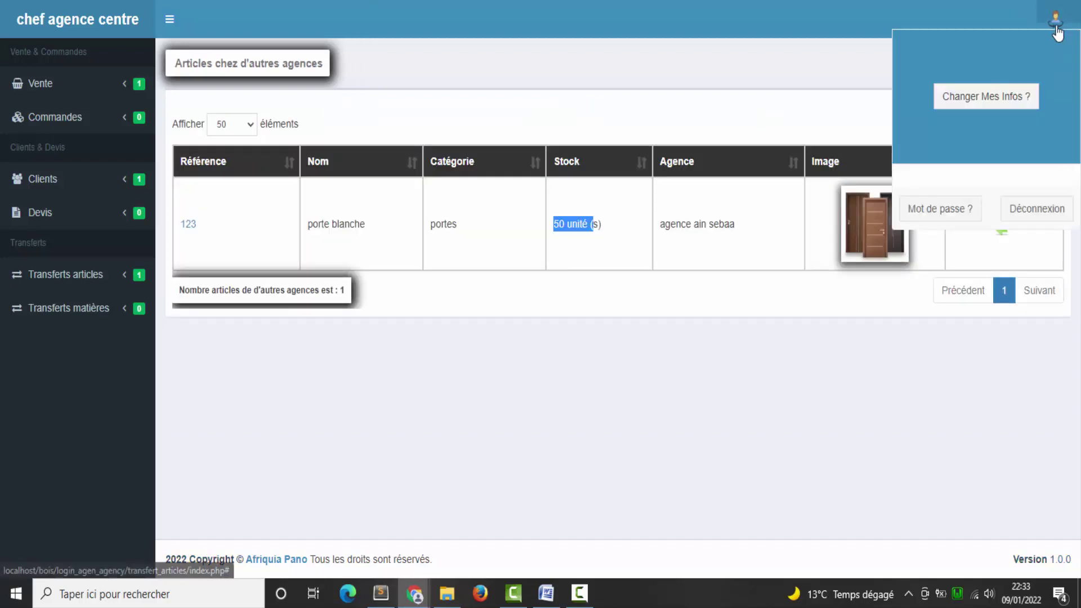
left_click(1045, 211)
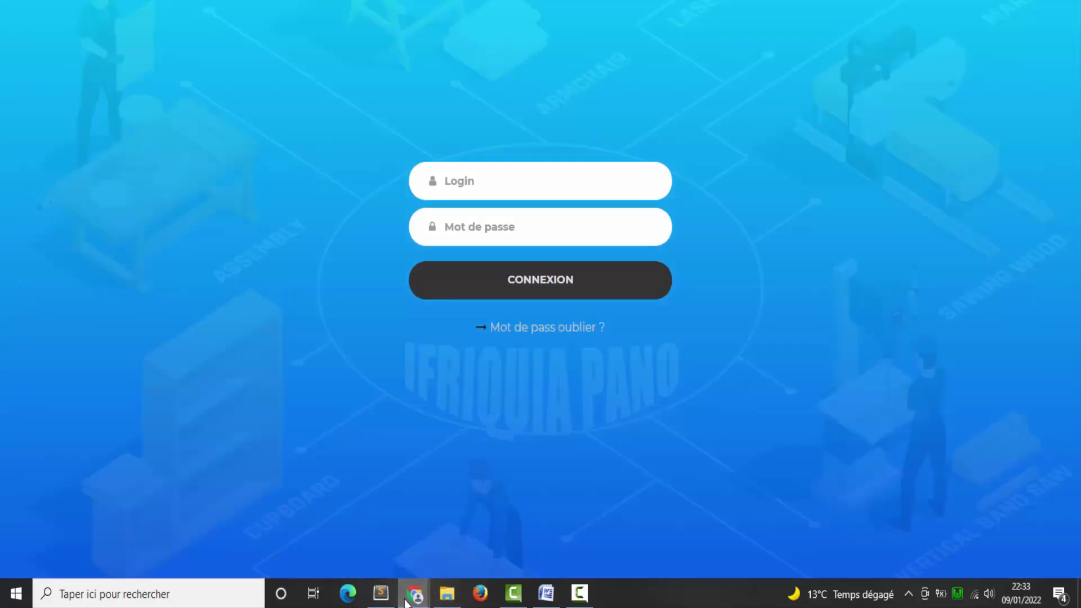
mouse_move(414, 593)
left_click(323, 560)
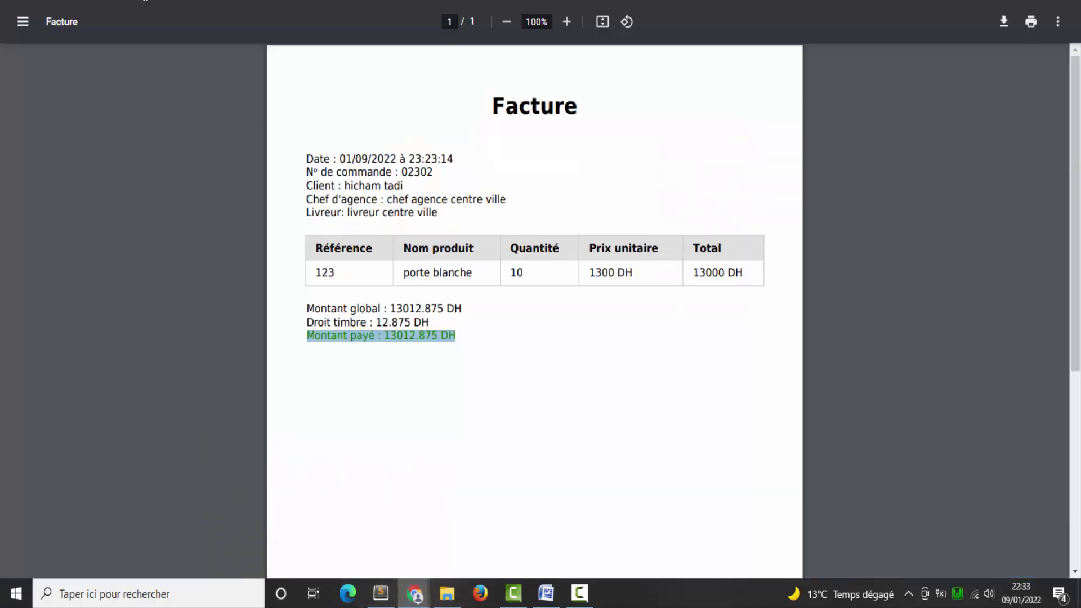
key("alt+Tab")
Copy 'chef agence ain sebaa' from the admin's Liste chefs d'agences
scroll(76, 401, "down", 5)
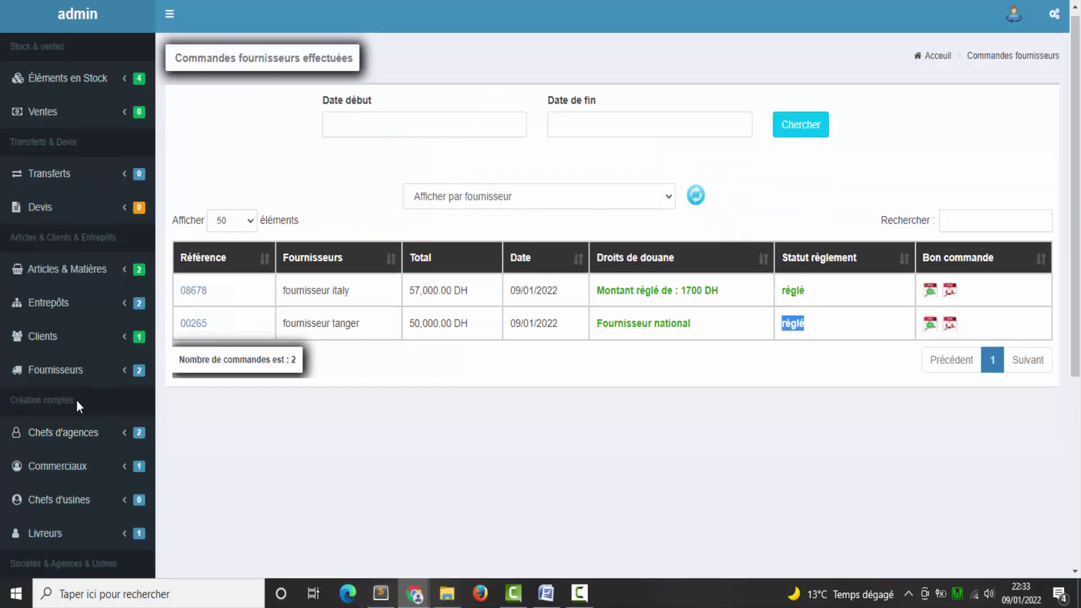
left_click(86, 138)
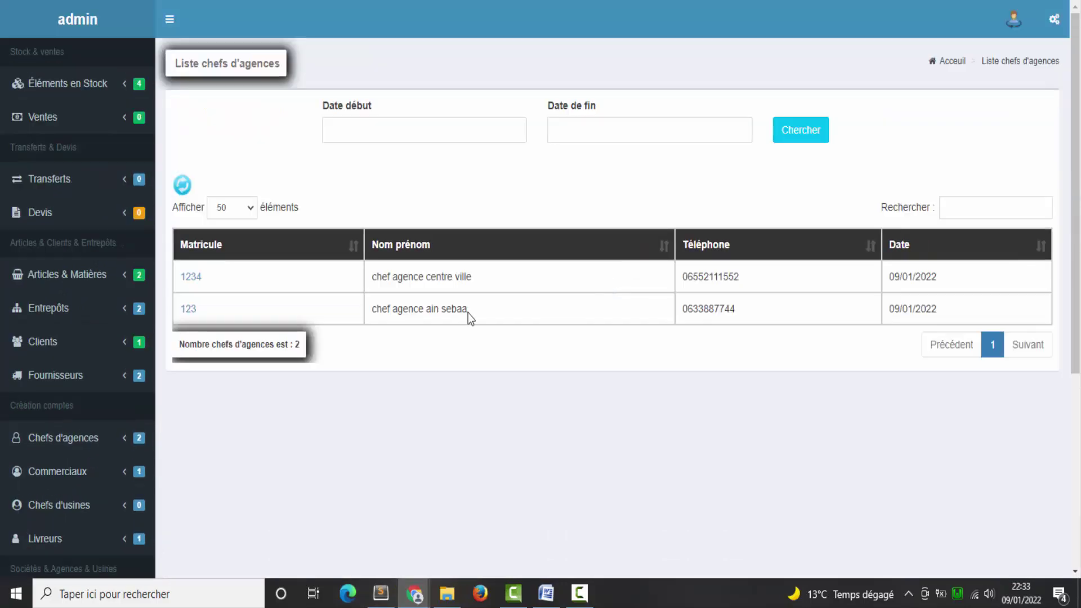
left_click_drag(468, 313, 374, 314)
right_click(382, 314)
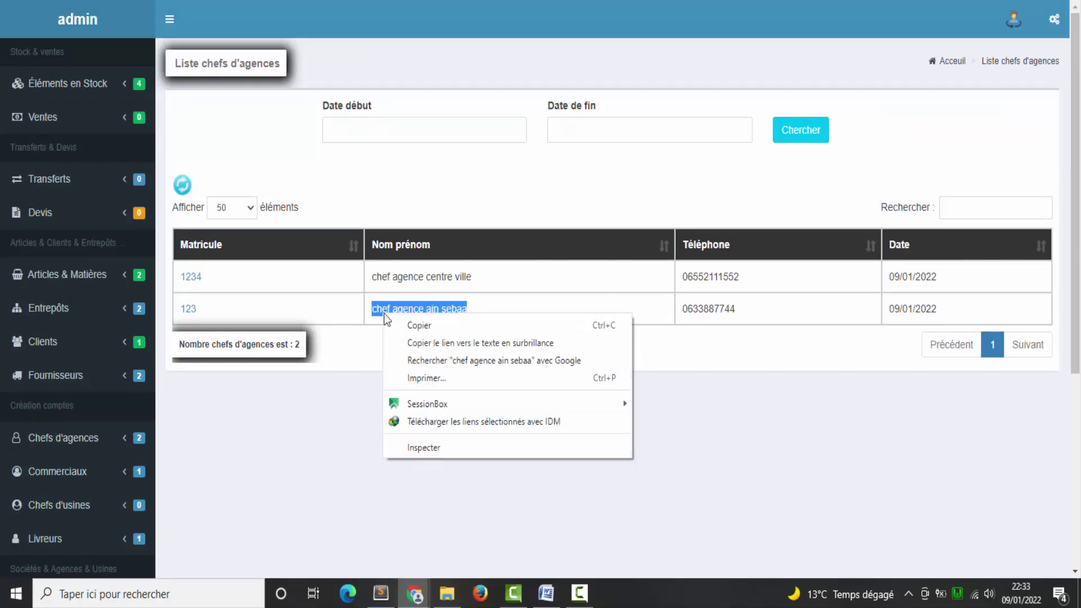
left_click(414, 324)
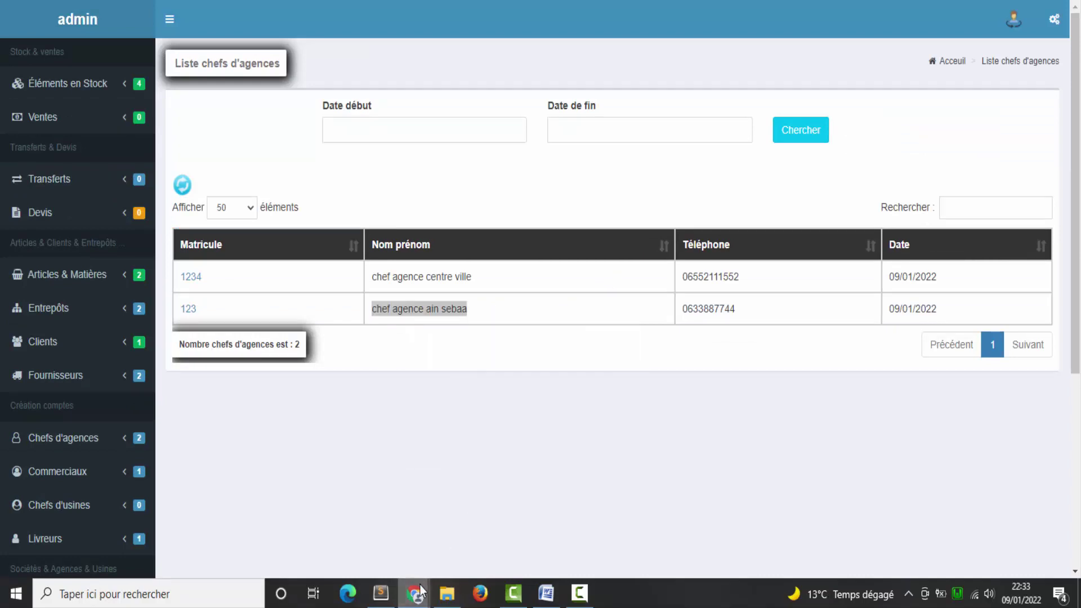
Log in with the pasted Ain Sebaa agency head name and its password
mouse_move(415, 593)
left_click(455, 555)
right_click(467, 186)
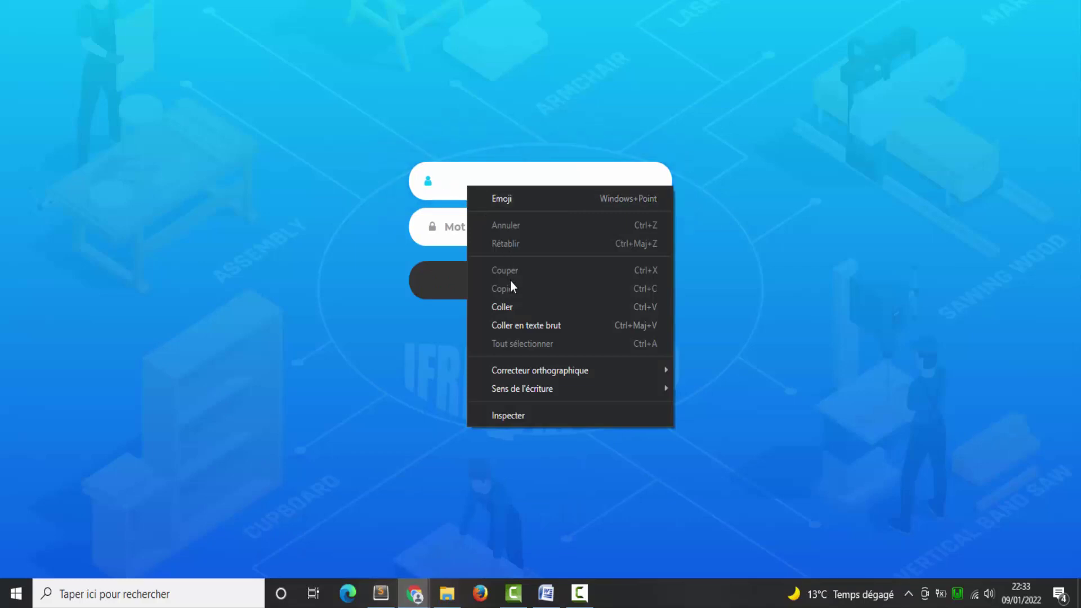
left_click(512, 307)
left_click(492, 233)
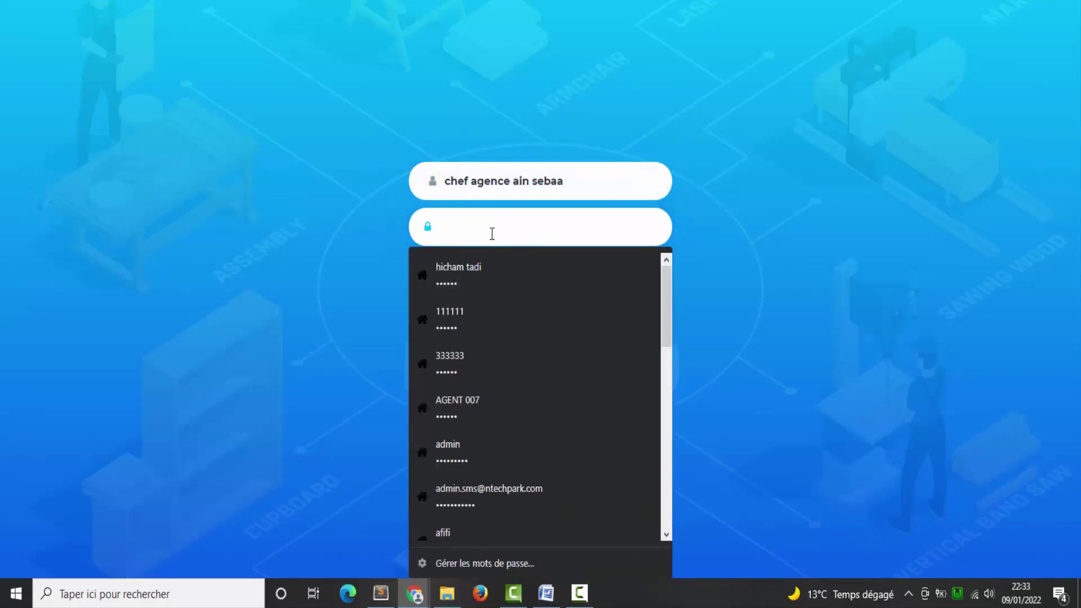
type("•••••••")
left_click(485, 297)
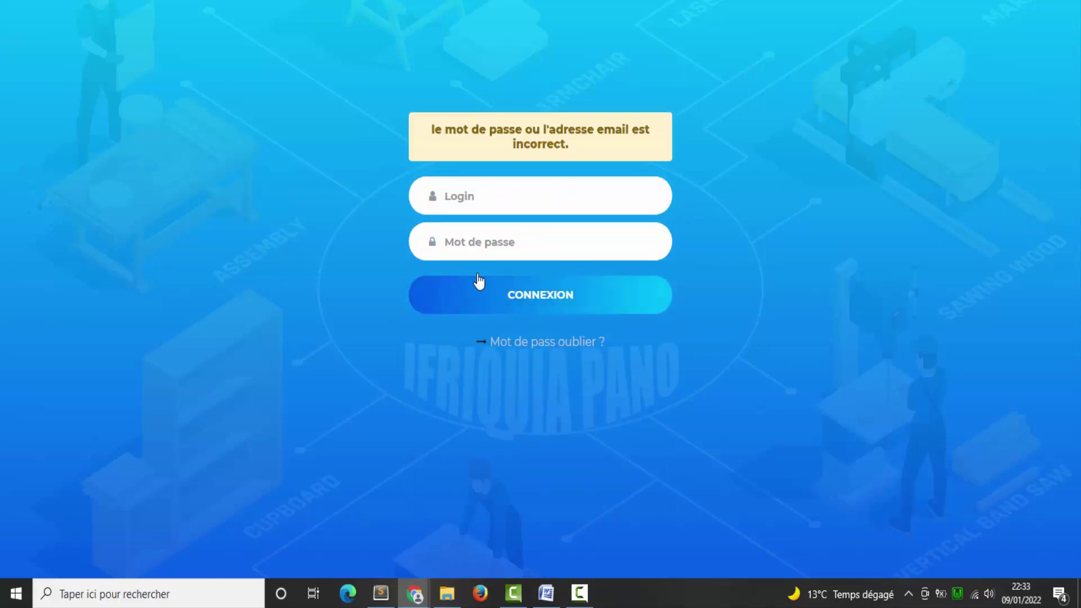
Retry the login after the error, re-pasting the name and re-entering the password
left_click(487, 206)
key("ctrl+v")
left_click(431, 239)
type("•••")
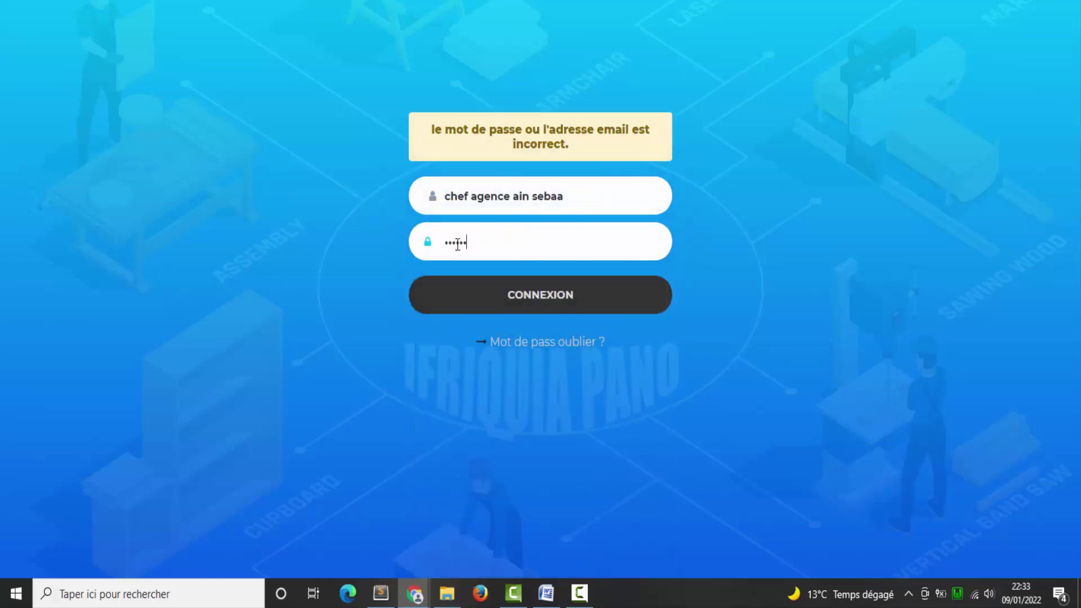
left_click(501, 309)
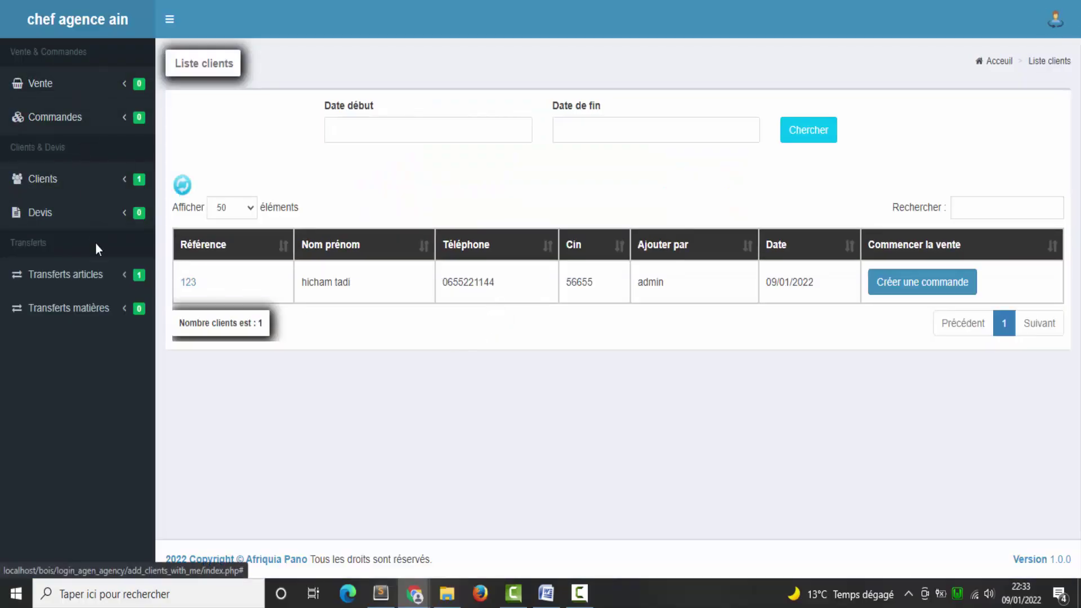
Open Demandes reçues and review the pending 10 porte blanche request from agence centre ville
left_click(90, 275)
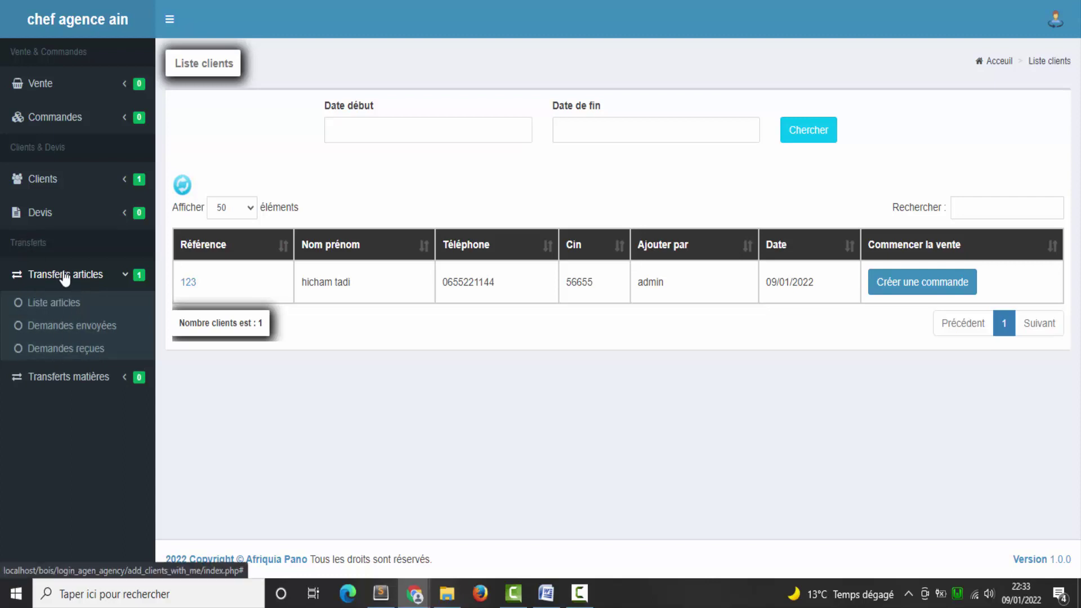
left_click(69, 350)
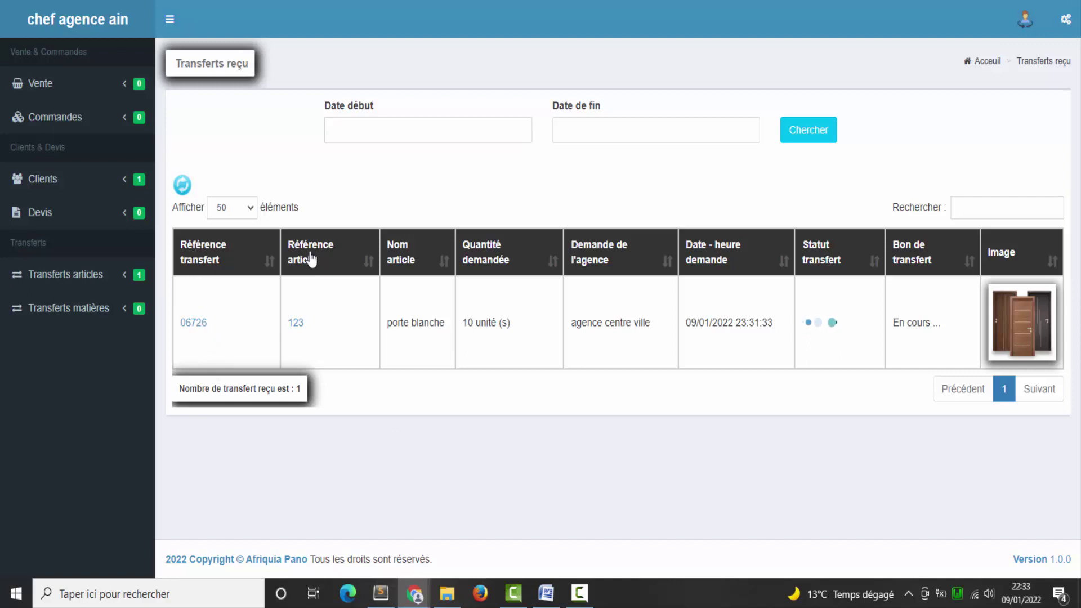
left_click_drag(293, 322, 511, 322)
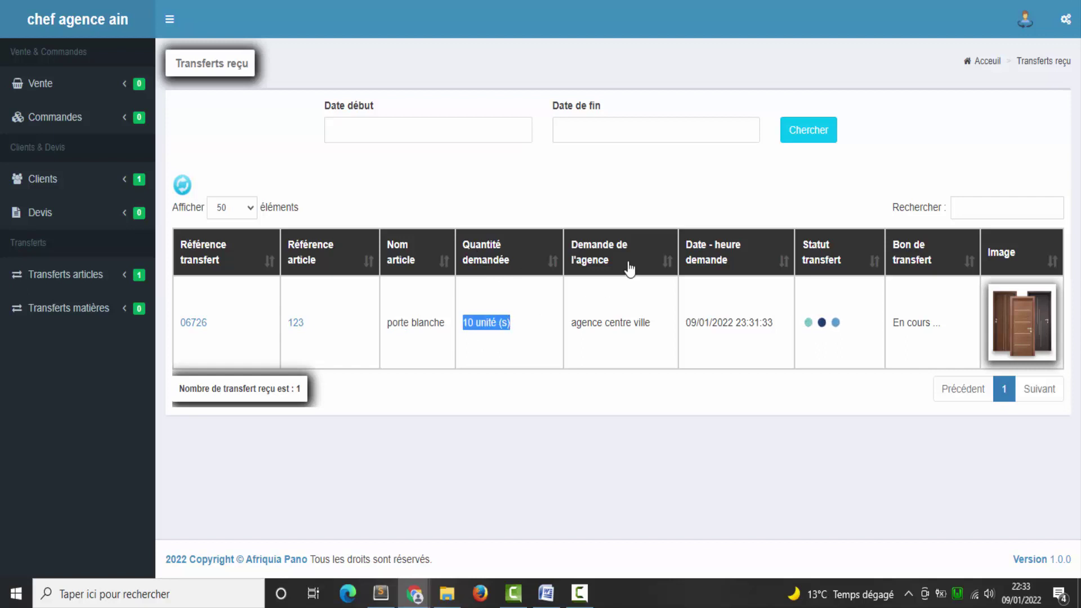
left_click_drag(570, 324, 651, 324)
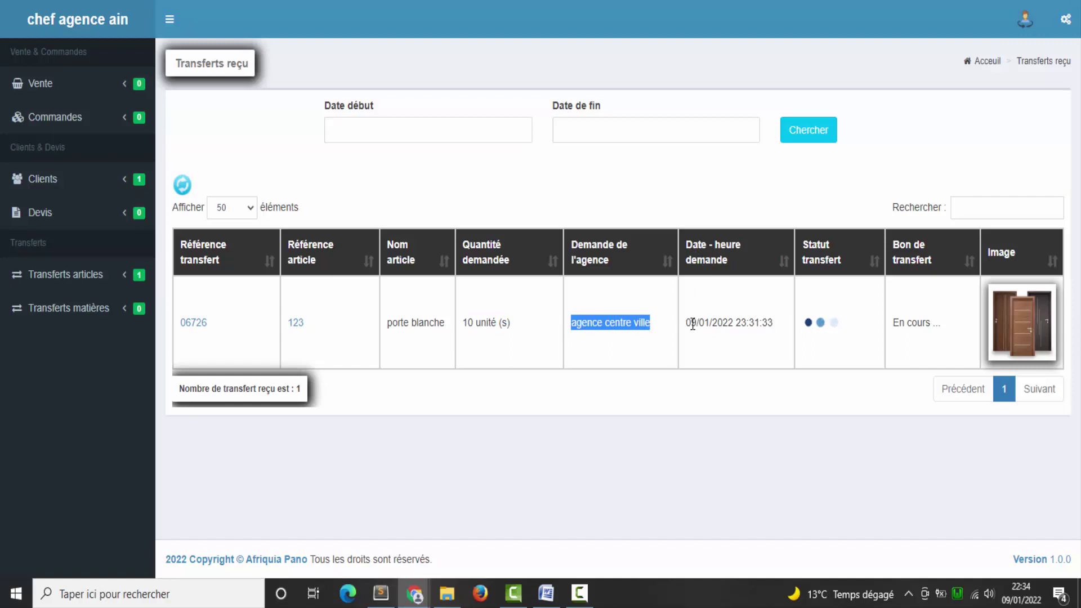
left_click_drag(685, 322, 764, 319)
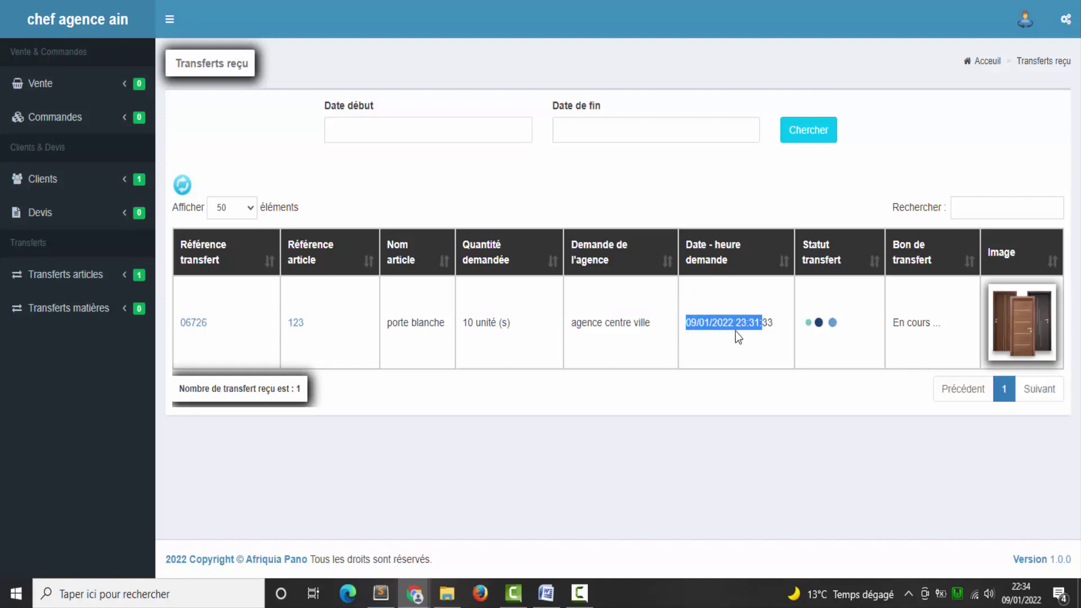
left_click(817, 275)
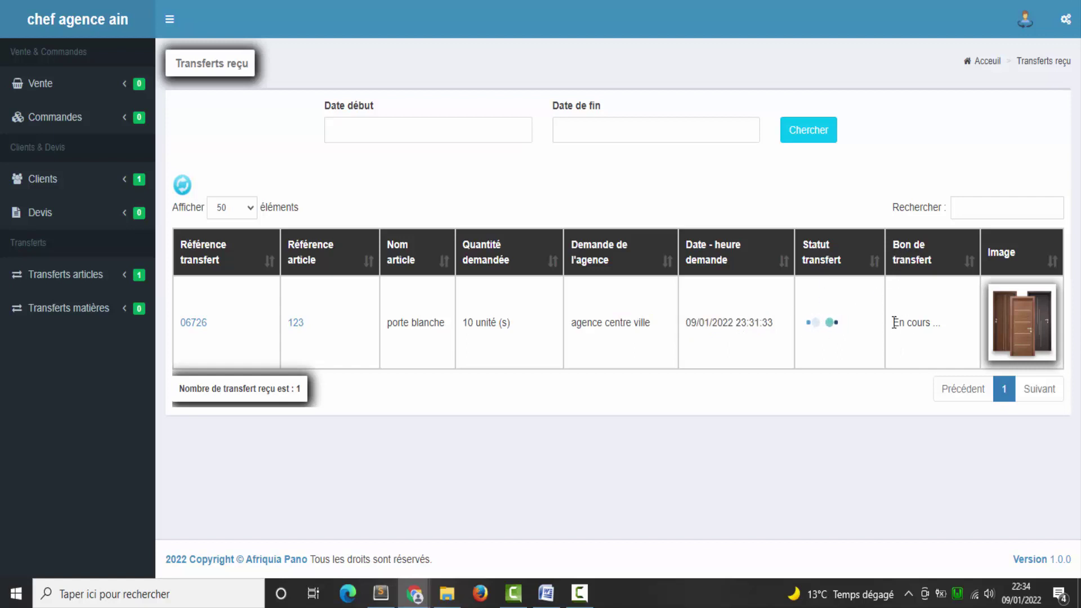
left_click_drag(894, 322, 955, 323)
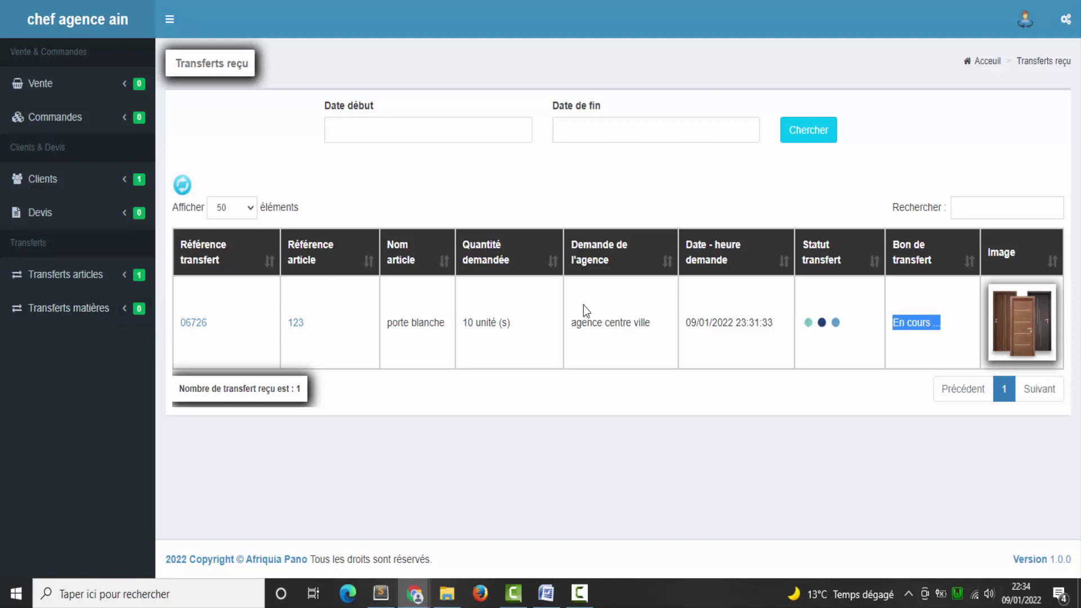
Accept transfer 06726 and review the porte blanche request details
left_click(194, 325)
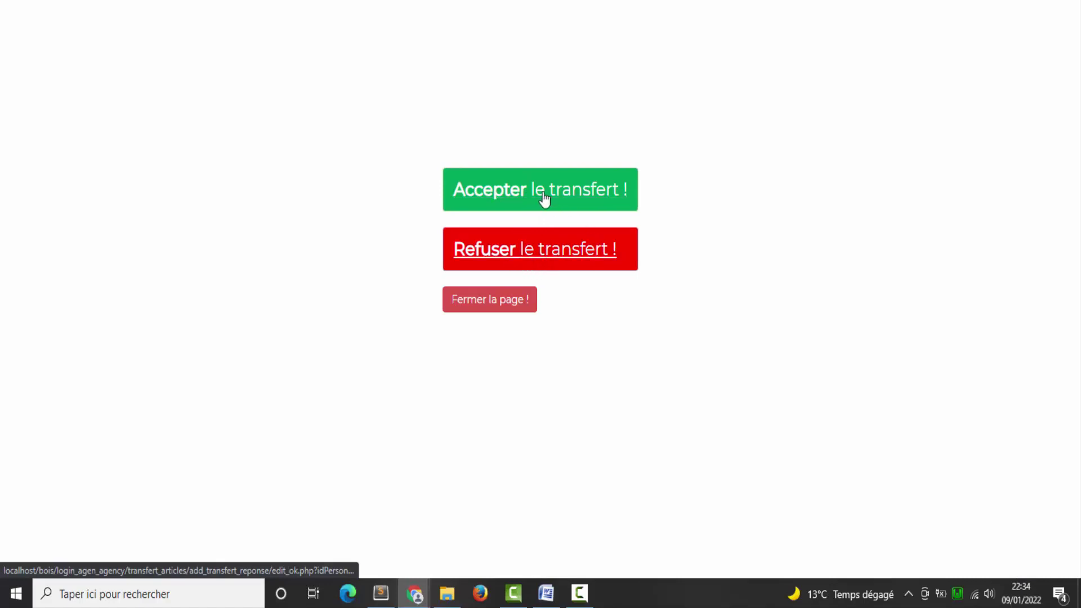
left_click(544, 198)
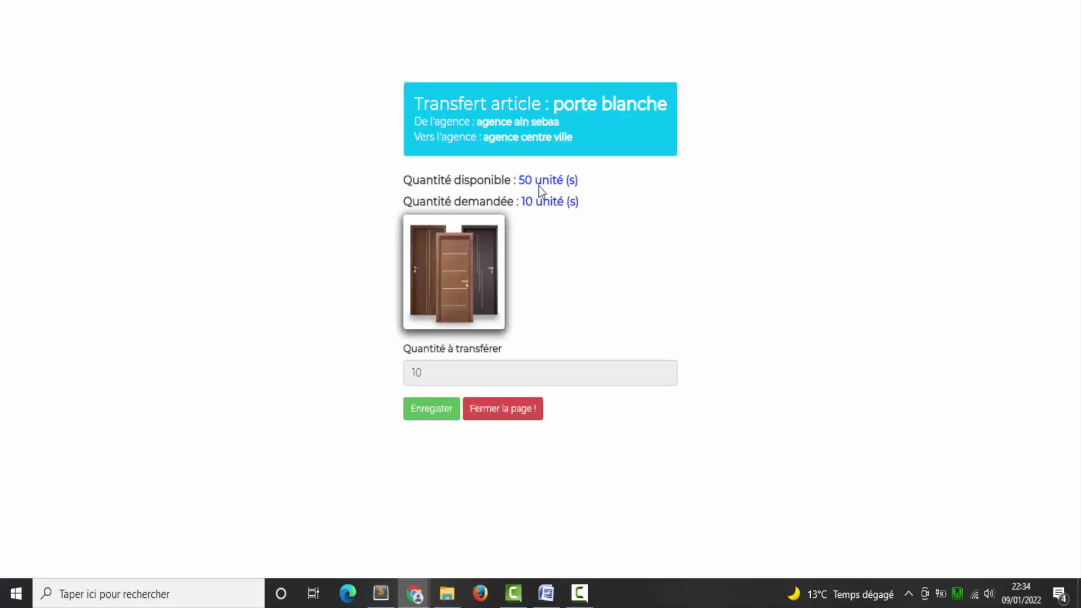
double_click(572, 102)
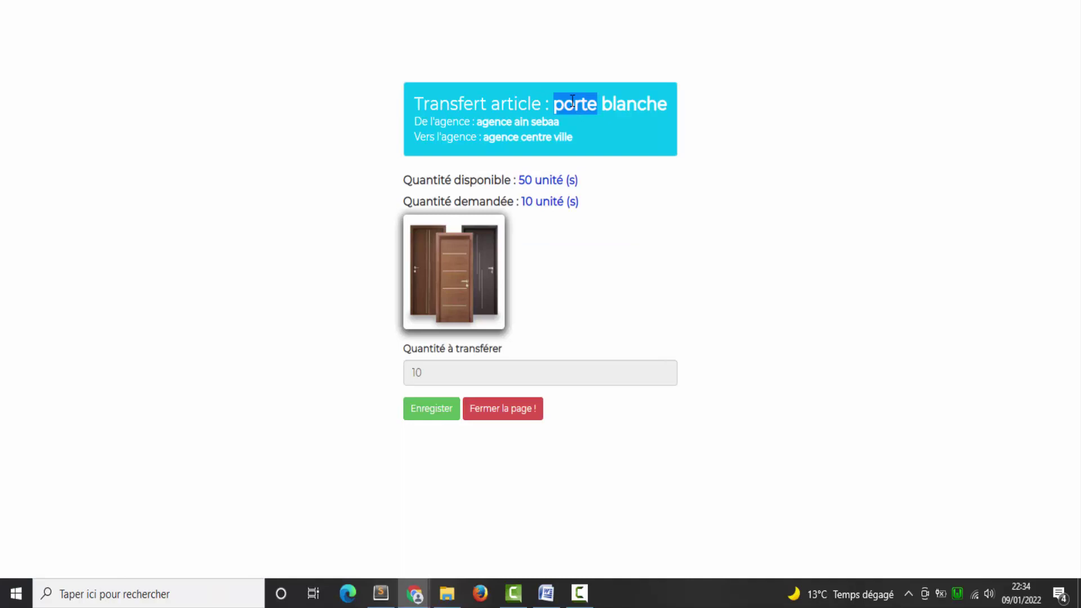
left_click_drag(477, 122, 492, 141)
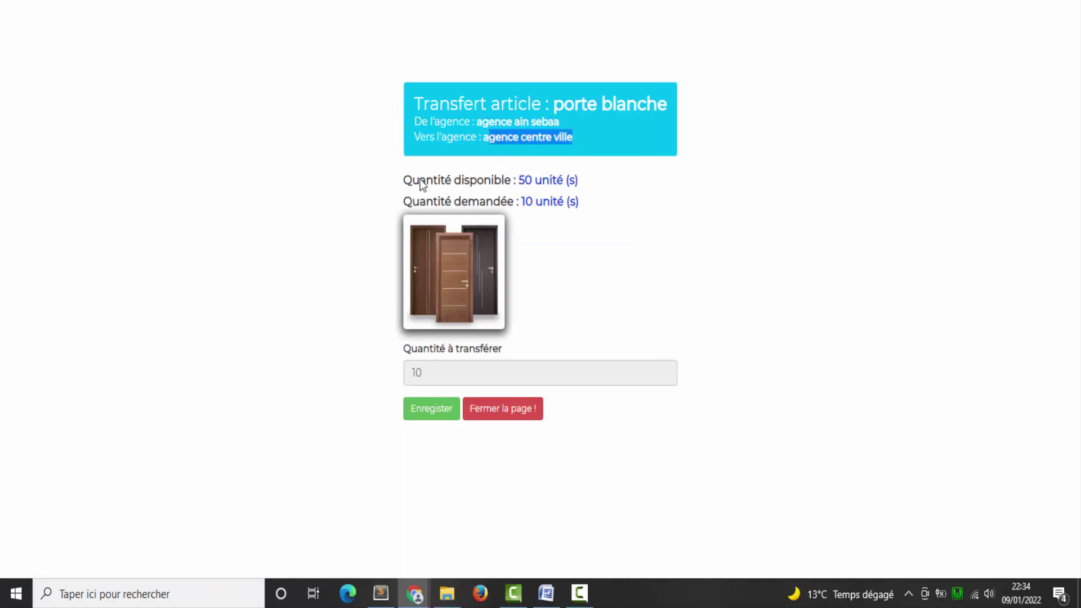
left_click(521, 184)
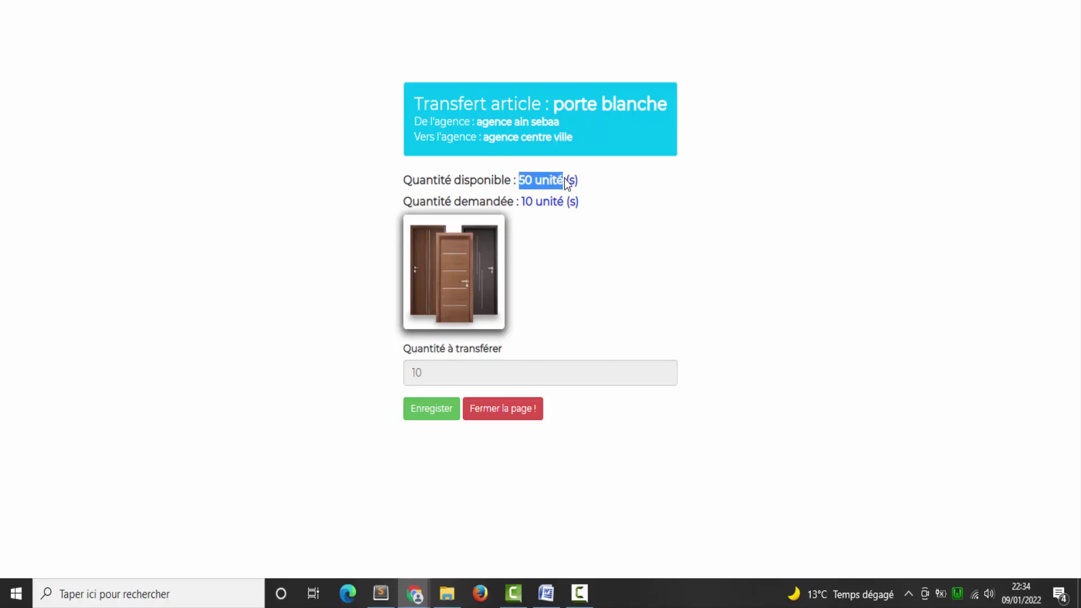
left_click(523, 202)
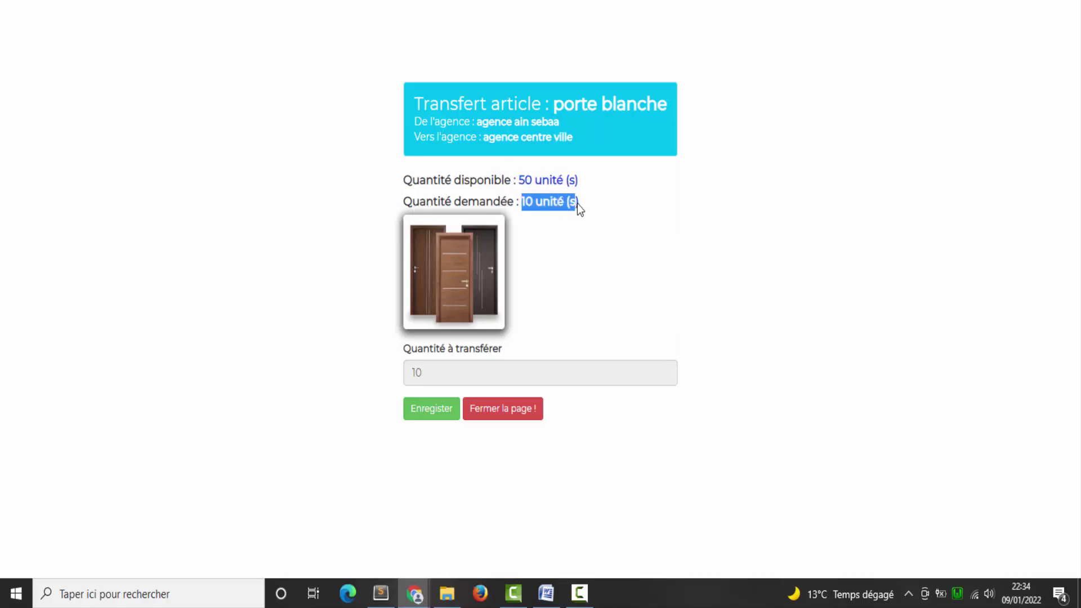
Save the transfer of 10 units and close the success message
left_click_drag(412, 350, 493, 350)
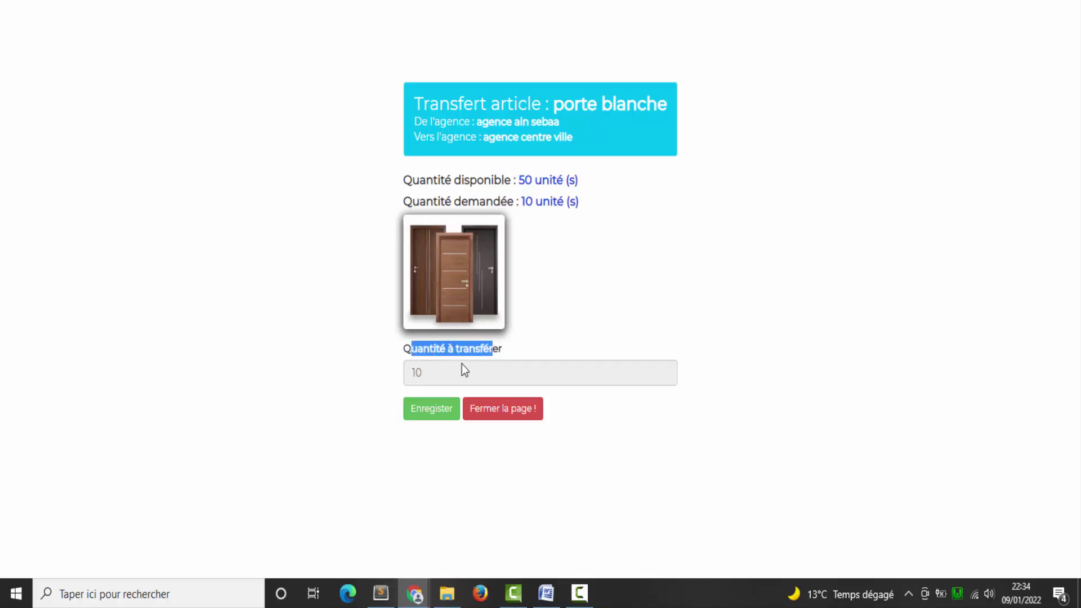
double_click(416, 373)
left_click(430, 414)
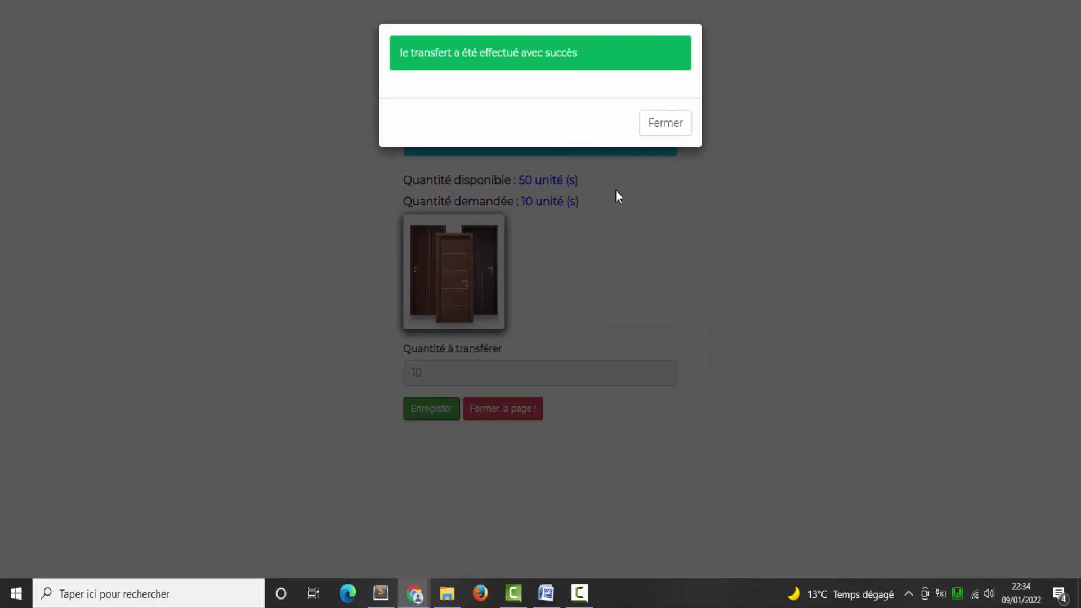
left_click(657, 125)
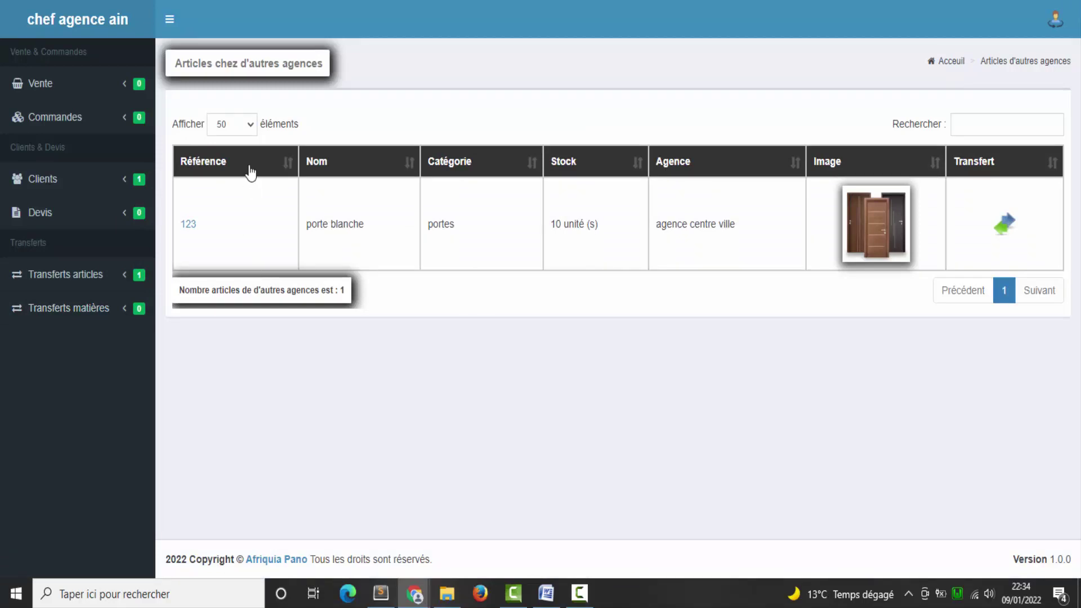
Reopen Demandes reçues and open the Bon de transfert PDF for 06726
left_click(90, 282)
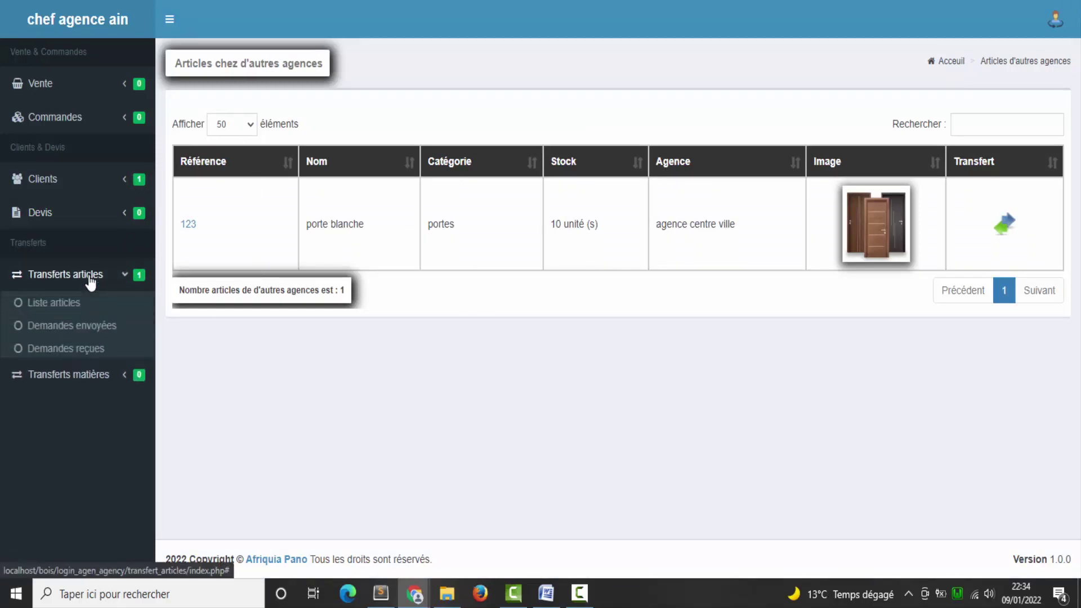
left_click(73, 354)
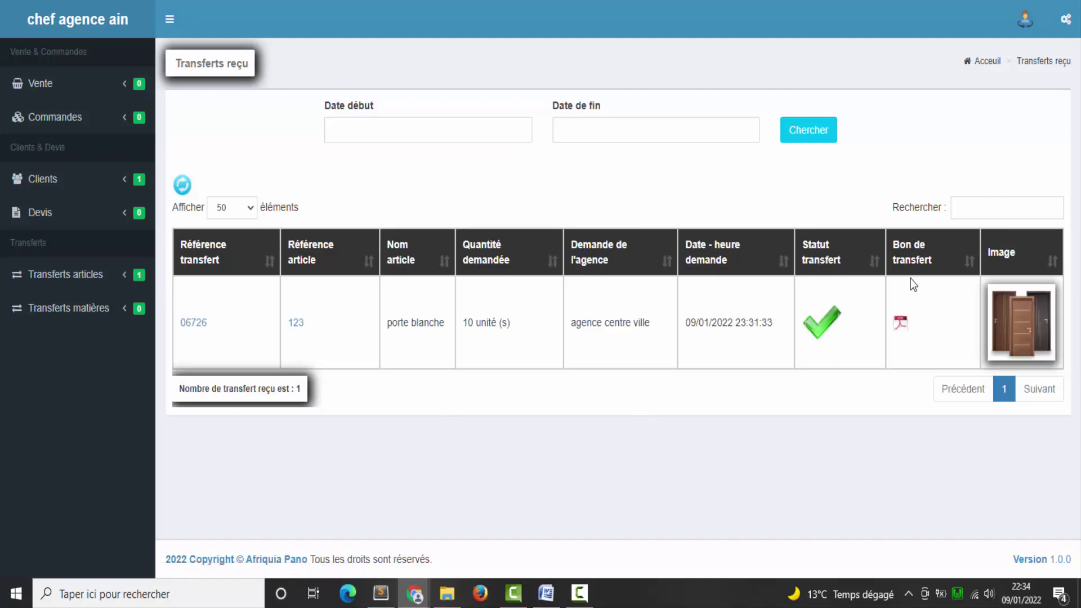
left_click(901, 324)
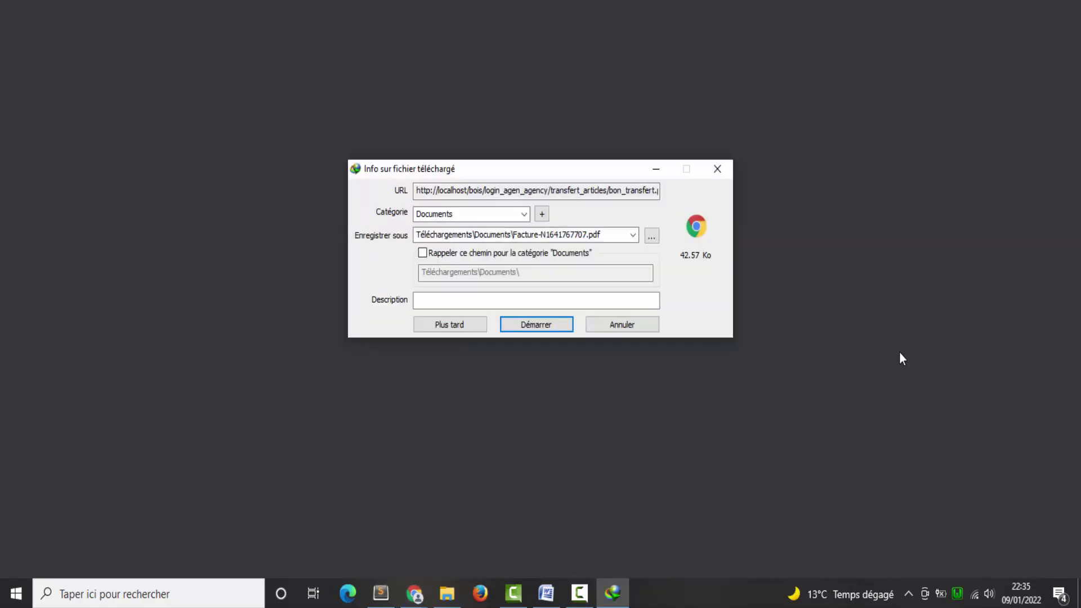
Download Facture-N1641767707.pdf with IDM and open it
left_click(536, 325)
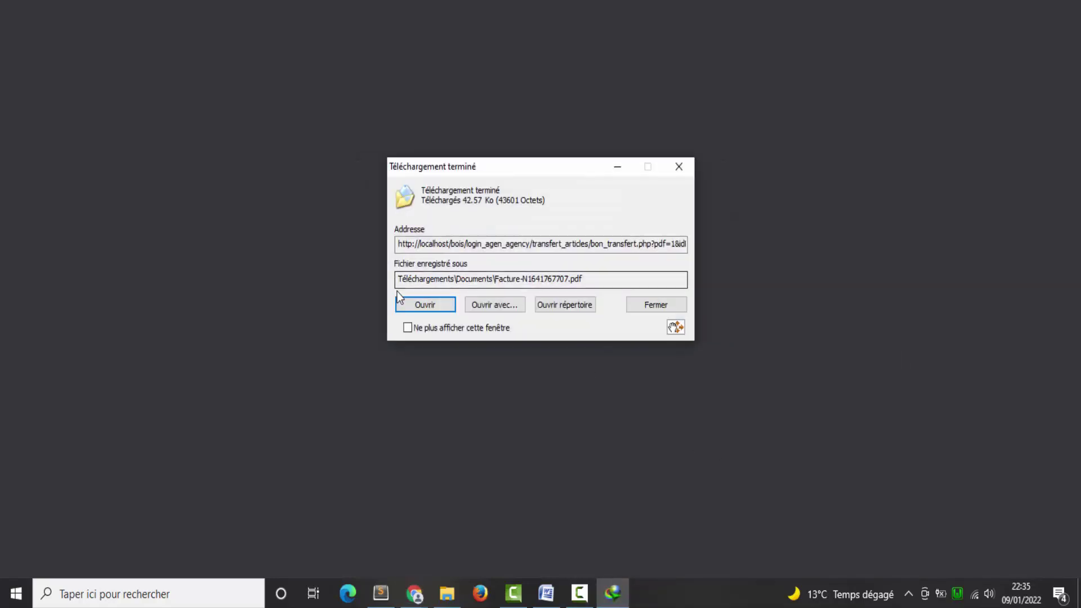
key("Return")
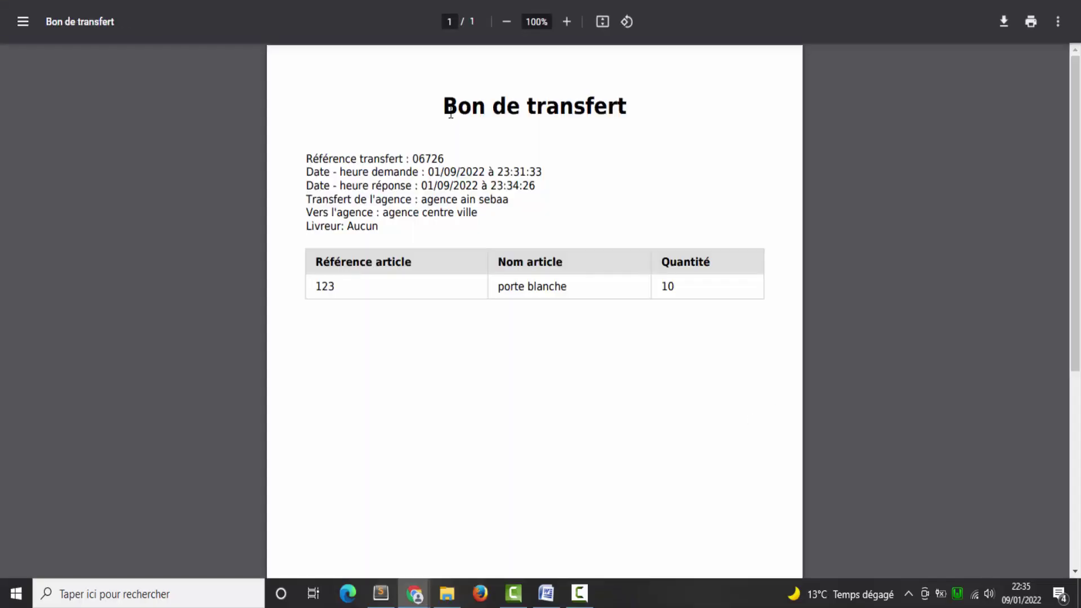
triple_click(537, 107)
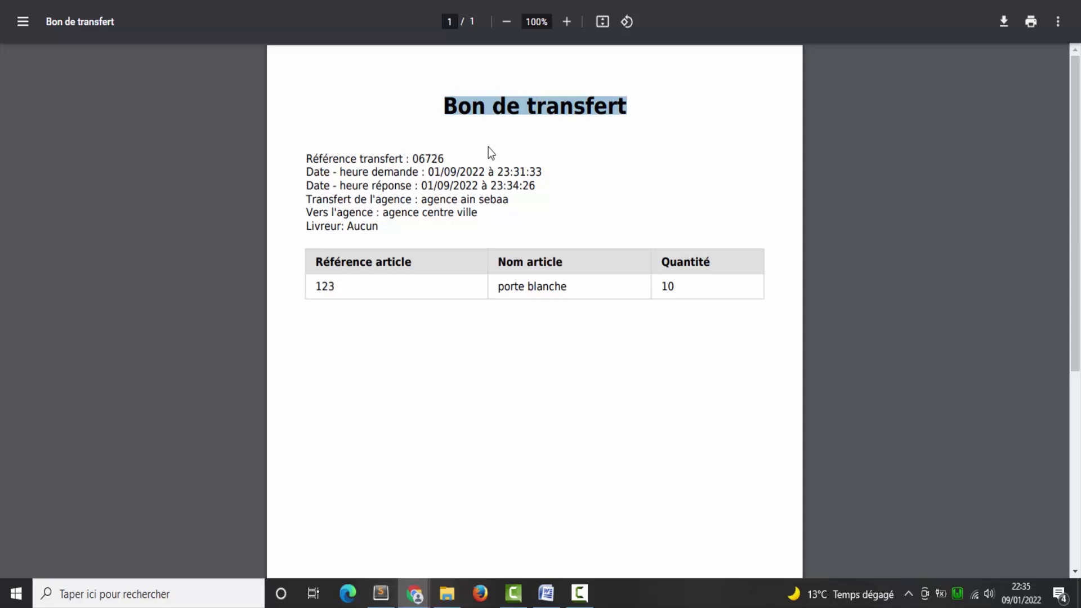
double_click(434, 158)
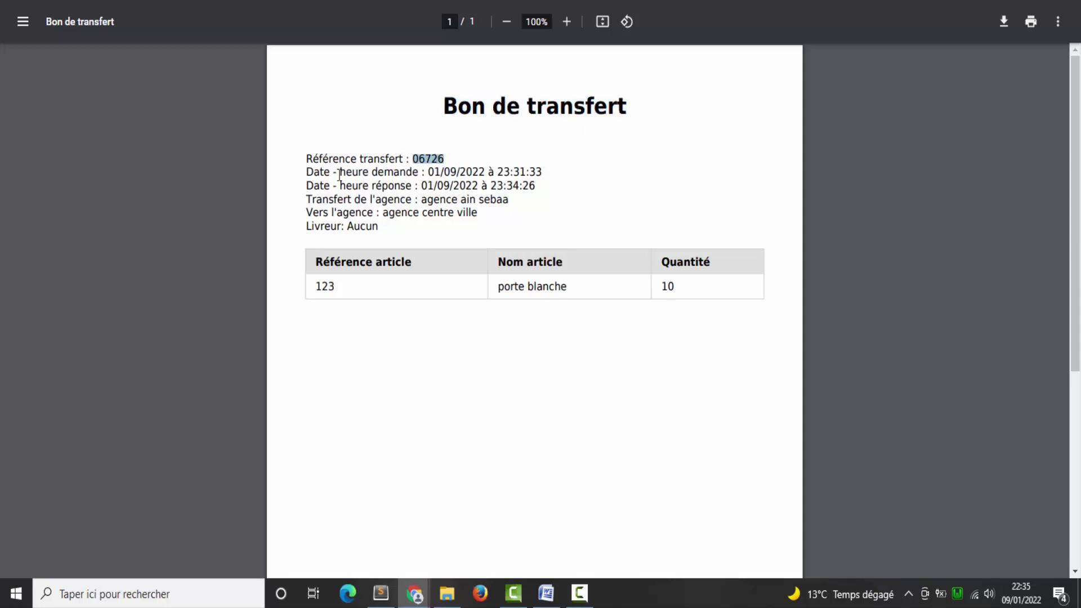
left_click_drag(374, 171, 551, 170)
left_click(451, 177)
left_click_drag(500, 170, 560, 170)
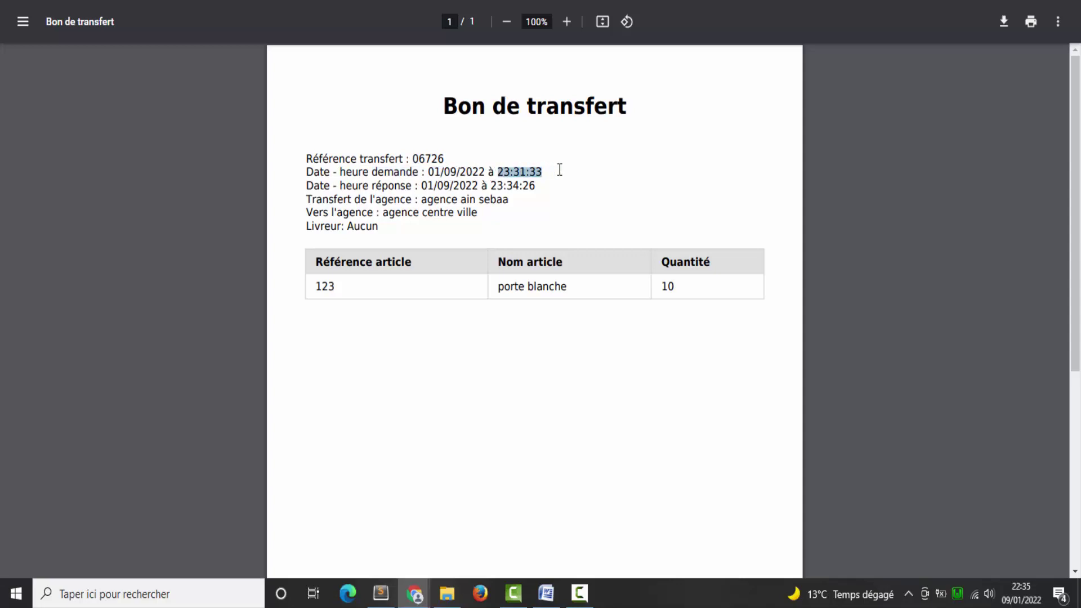
left_click_drag(348, 183, 539, 188)
left_click(421, 186)
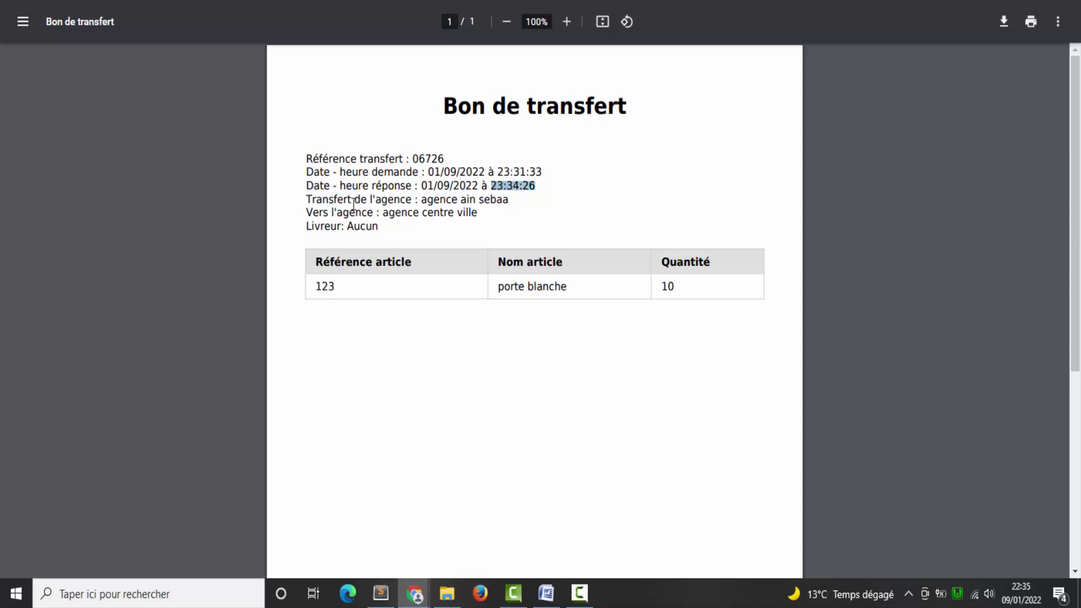
left_click_drag(419, 200, 510, 203)
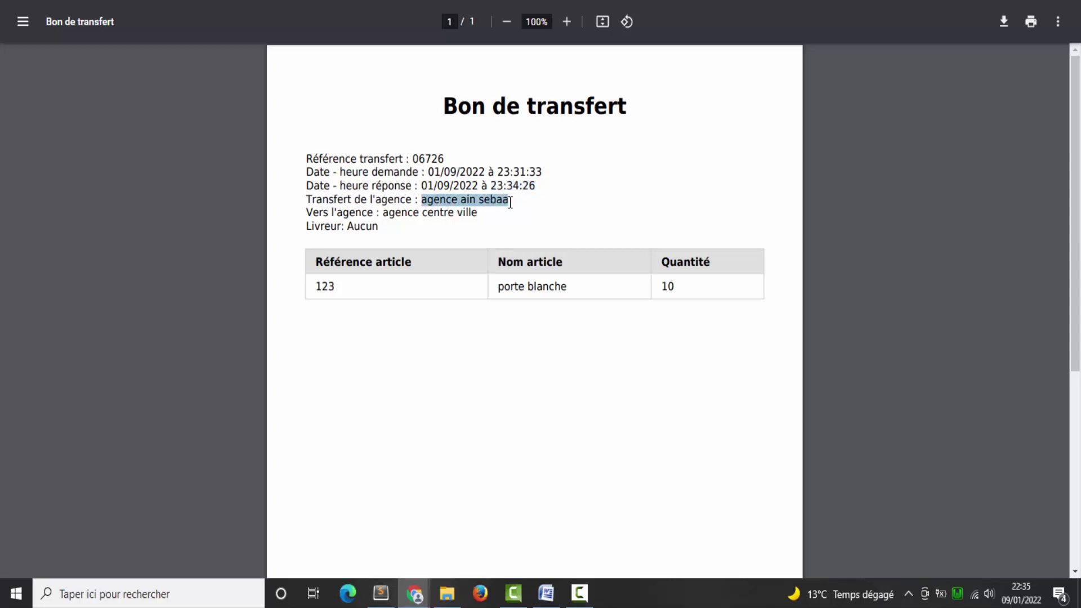
double_click(308, 214)
left_click_drag(394, 213, 488, 215)
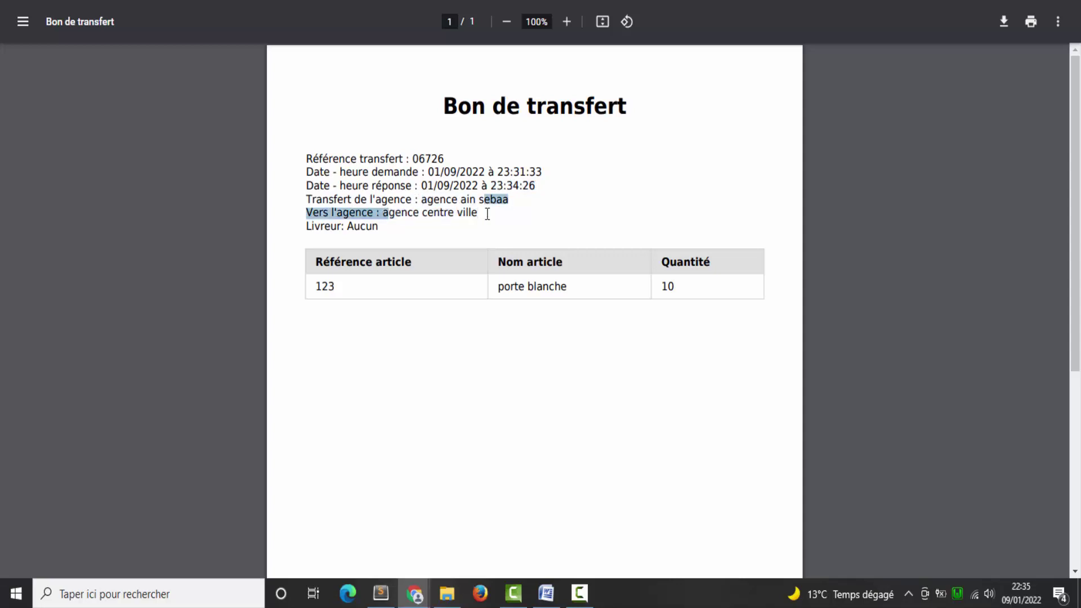
left_click(321, 227)
left_click_drag(377, 227, 345, 229)
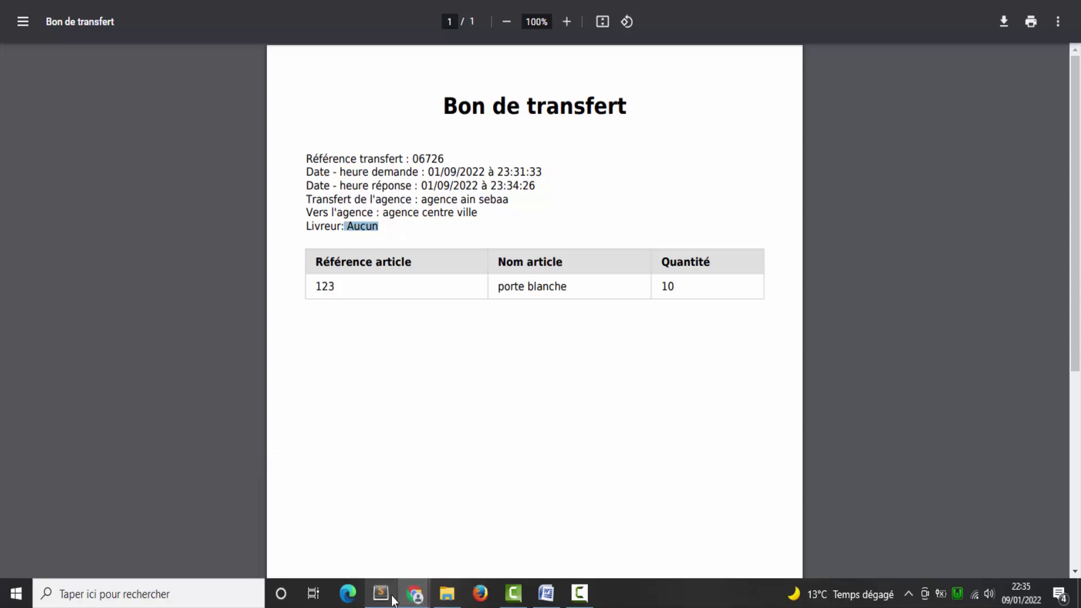
Log out of the ain sebaa agency account
mouse_move(412, 589)
left_click(469, 531)
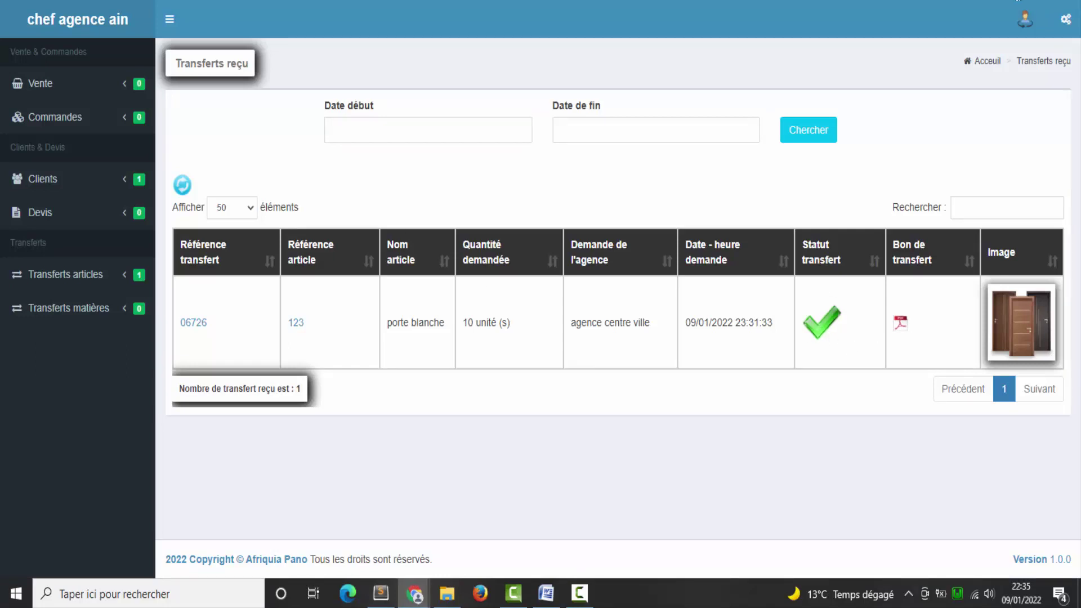
left_click(1025, 19)
left_click(1016, 210)
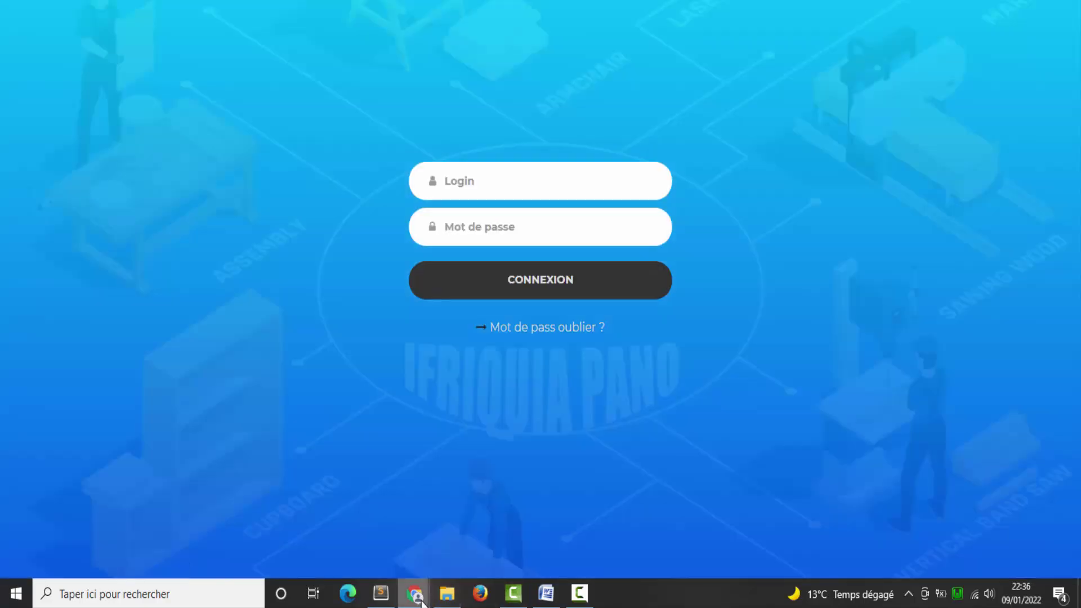
Copy the centre ville agency chief's name from the admin's agency chiefs list
mouse_move(420, 598)
left_click(370, 566)
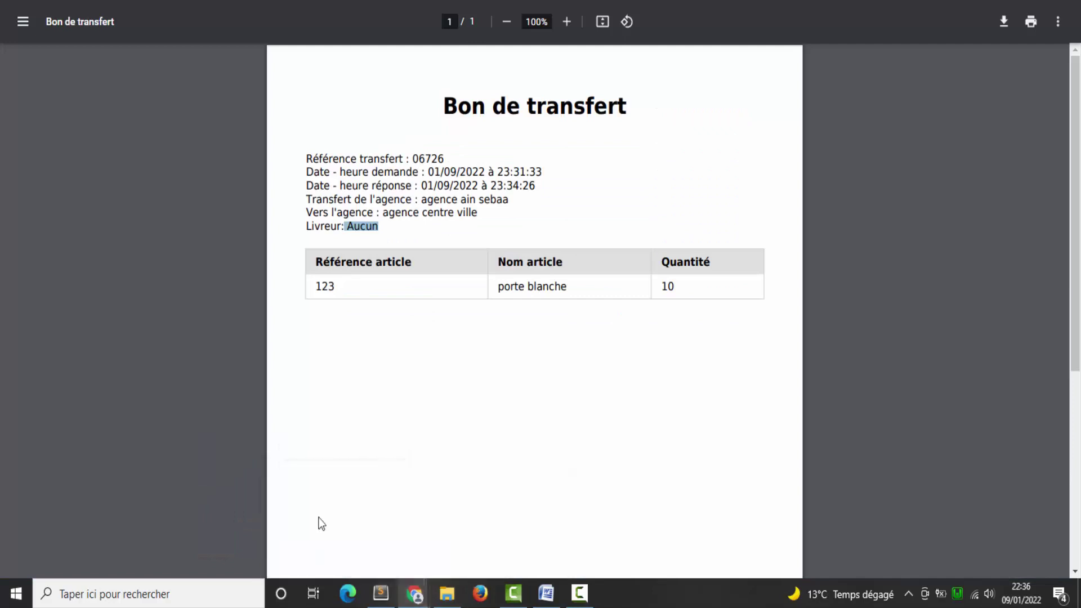
left_click(415, 593)
left_click_drag(470, 276, 378, 274)
right_click(380, 275)
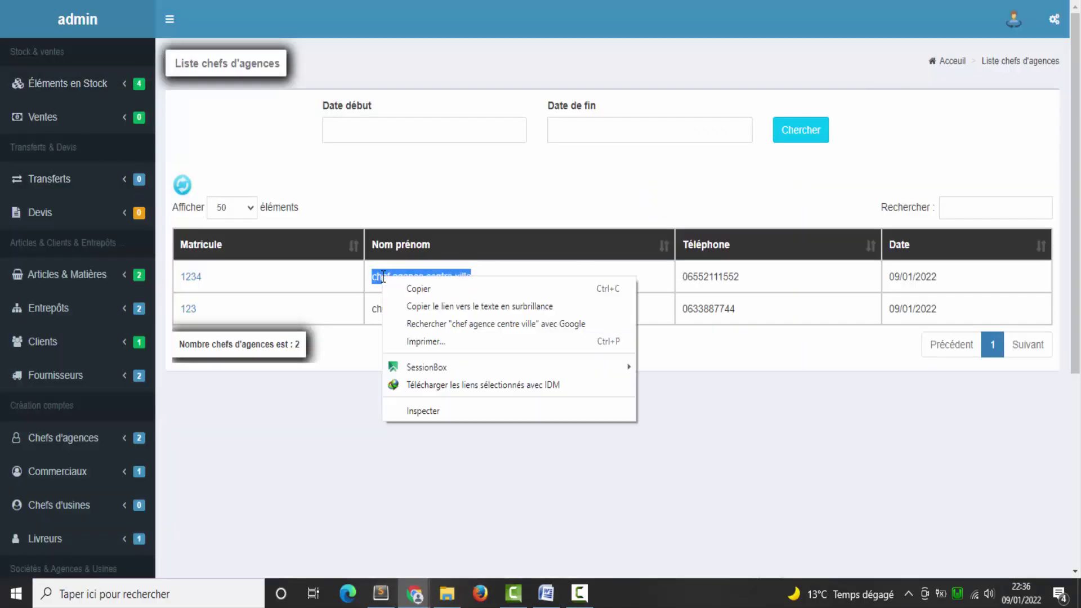
left_click(415, 287)
Log in with the pasted centre ville chief name and its password
mouse_move(419, 597)
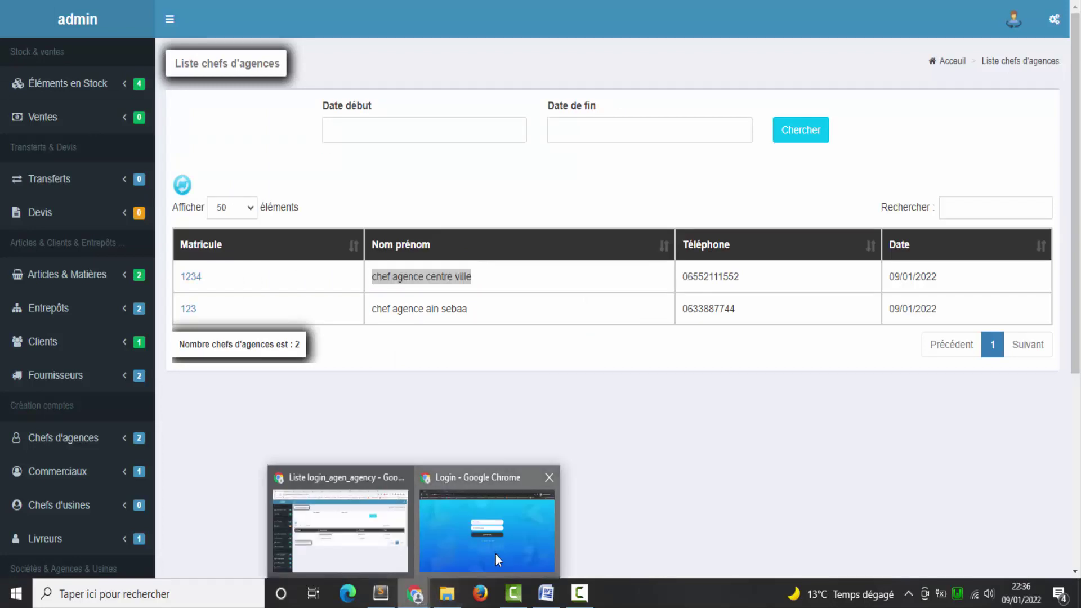
left_click(496, 554)
left_click(505, 183)
key("ctrl+v")
left_click(558, 228)
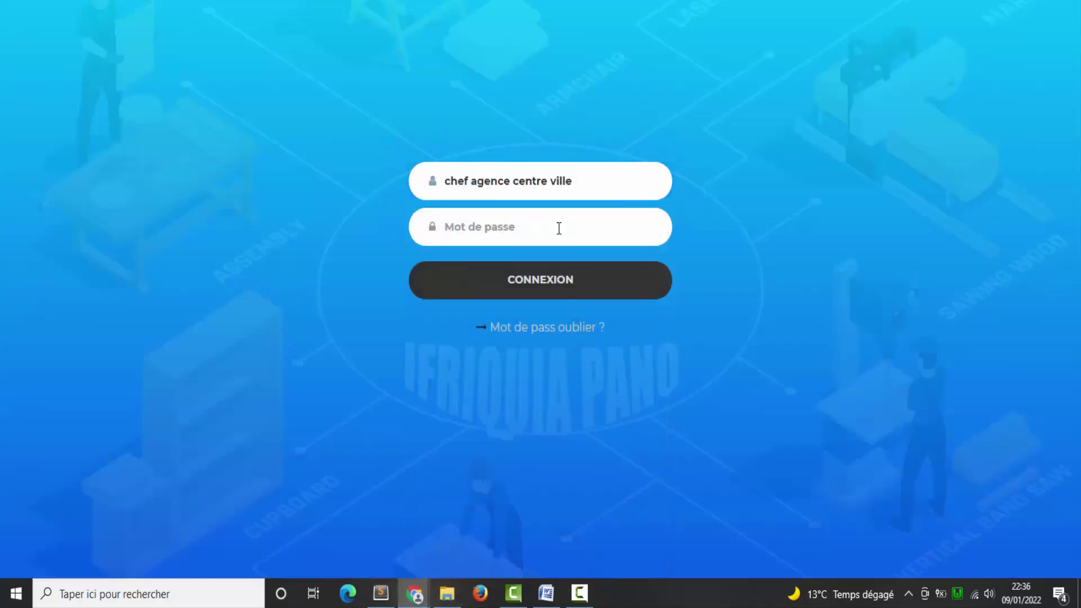
type("••••••")
left_click(535, 297)
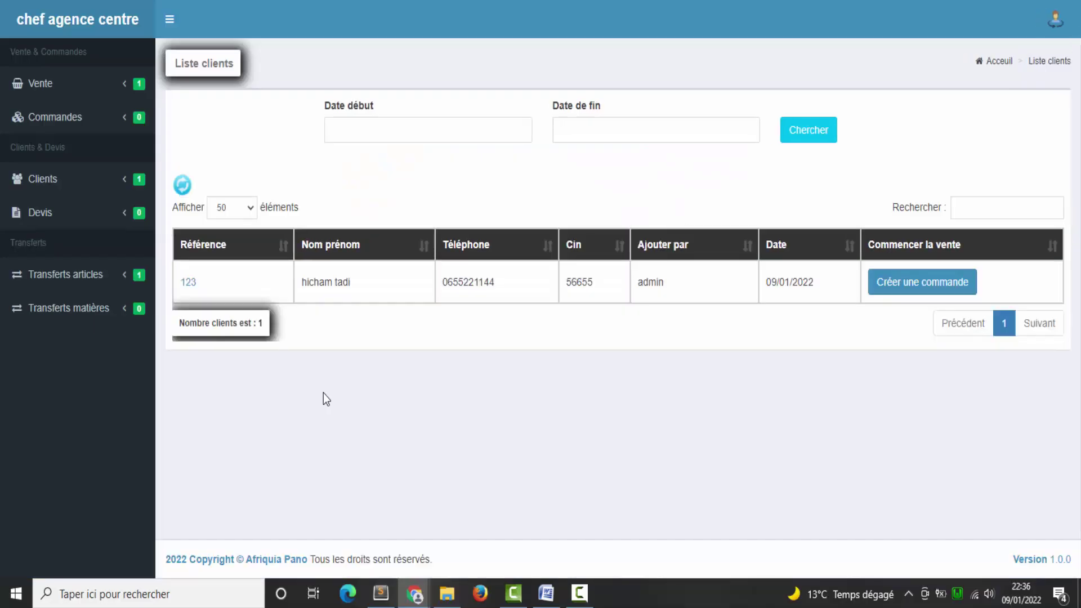
Open Demandes envoyées and review transfer 06726's response date and refusal reason
left_click(68, 277)
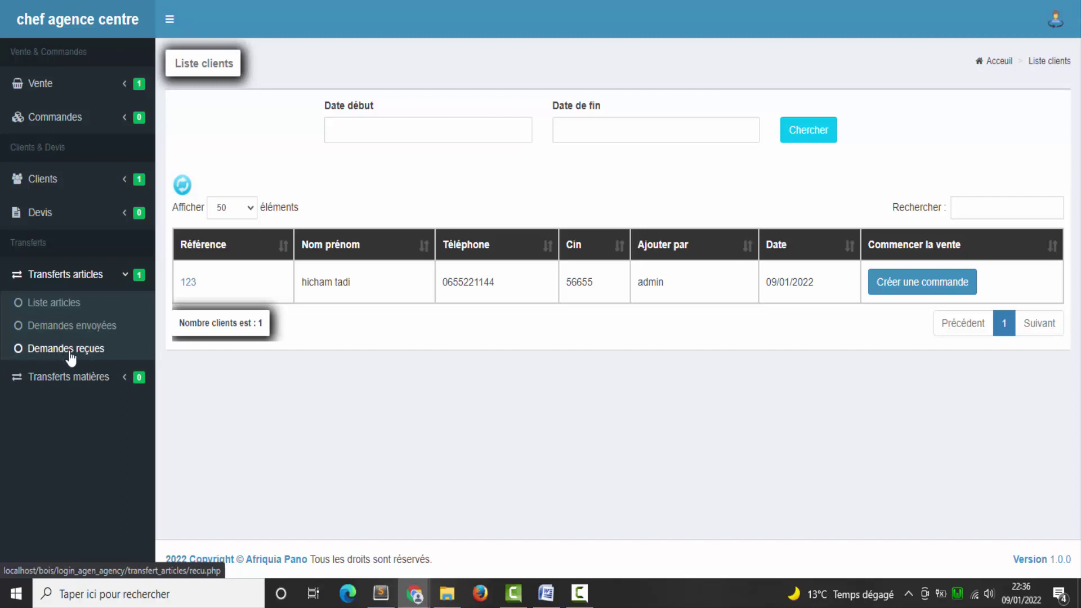
left_click(81, 334)
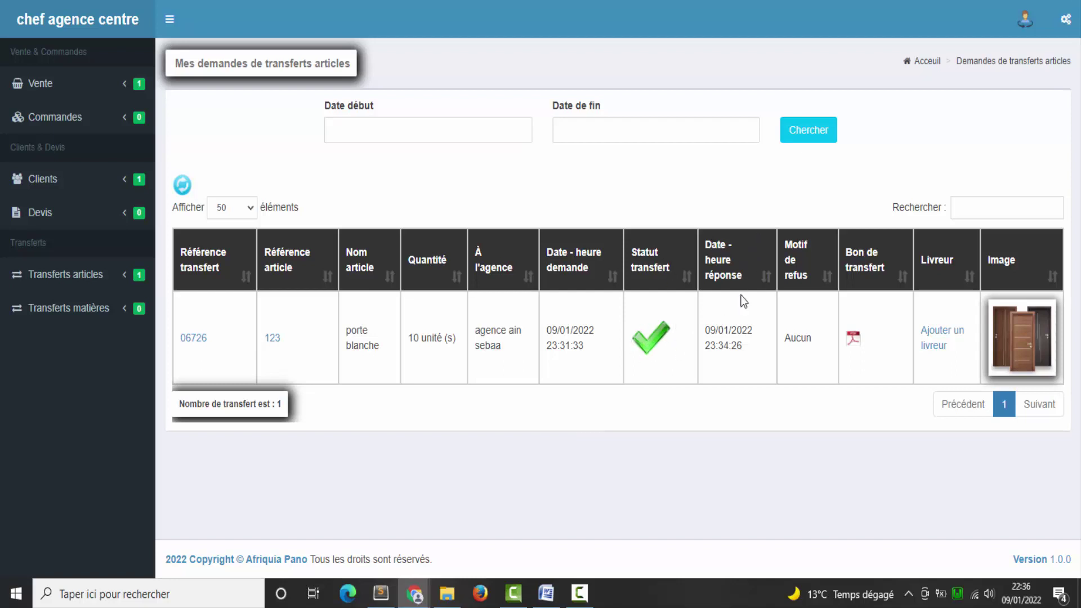
left_click_drag(708, 328, 748, 354)
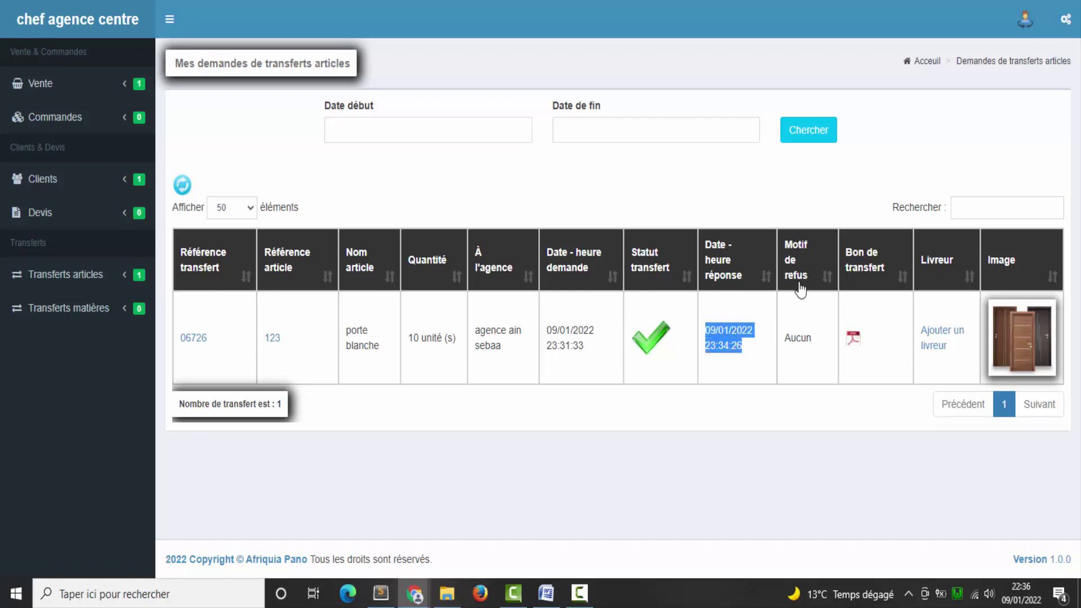
left_click_drag(814, 342, 783, 342)
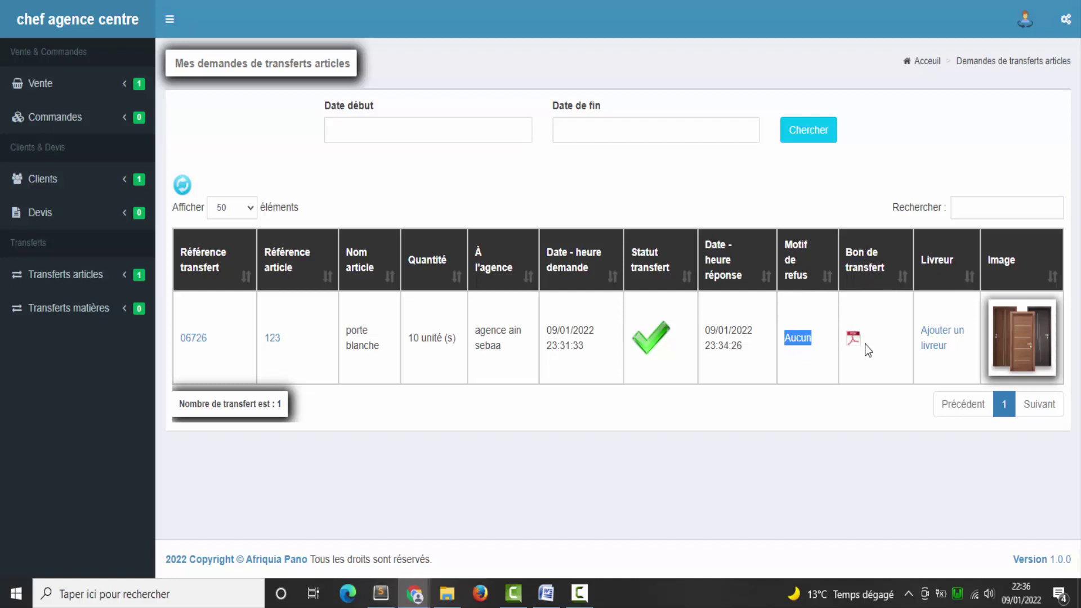
Assign livreur centre ville to transfer 06726 and open its transfer slip PDF
left_click(935, 349)
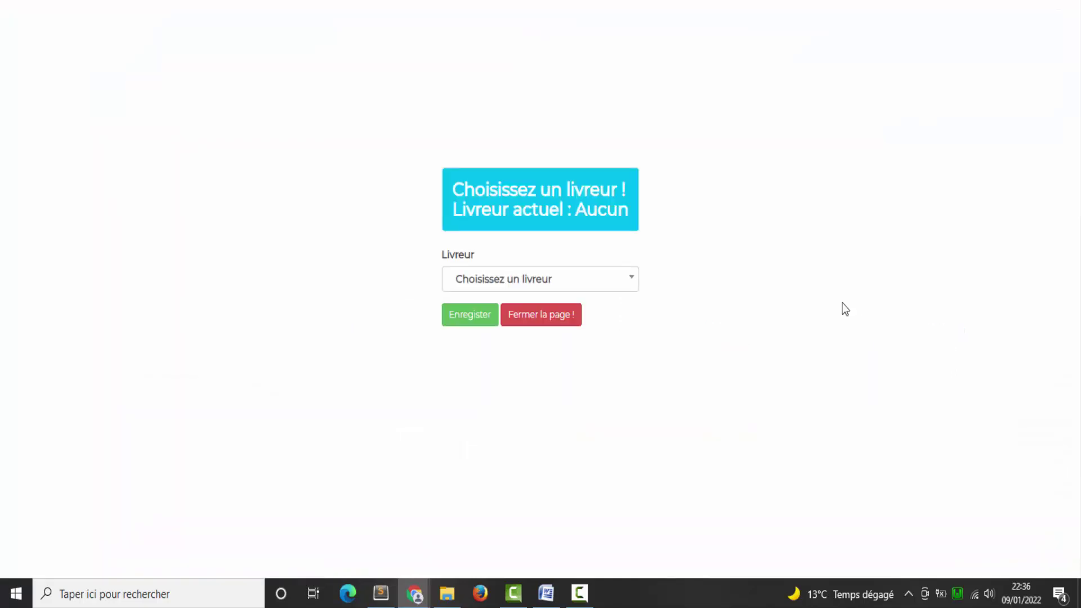
left_click(534, 278)
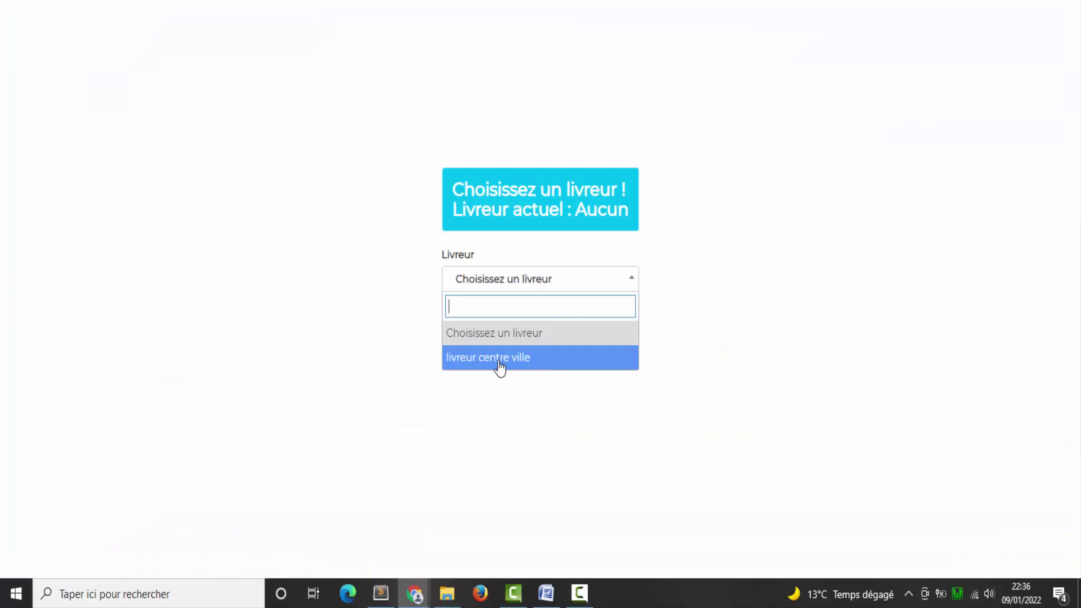
left_click(527, 364)
left_click(477, 324)
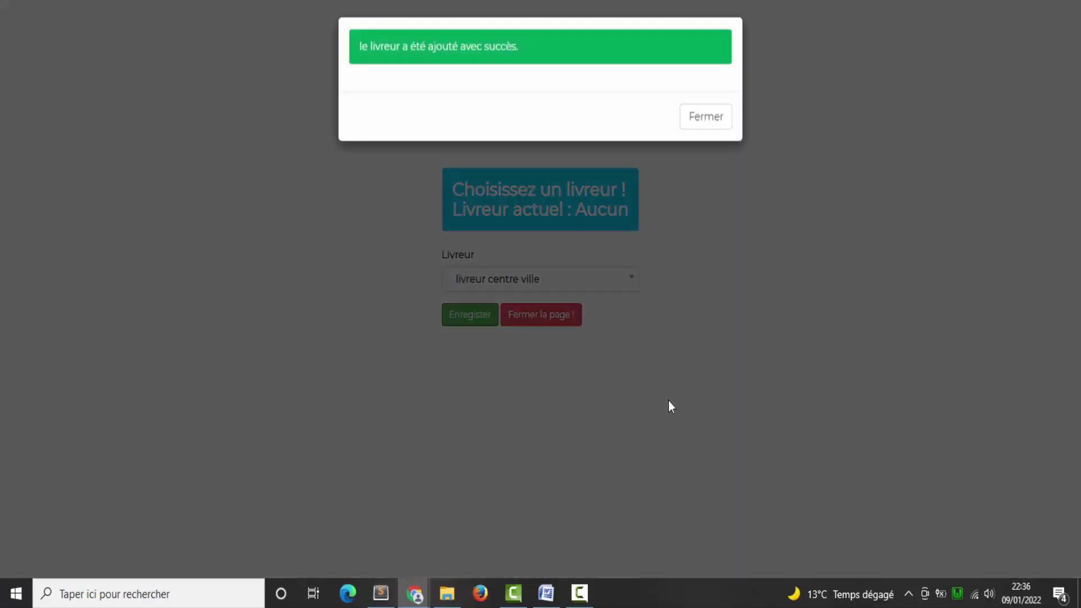
left_click(717, 137)
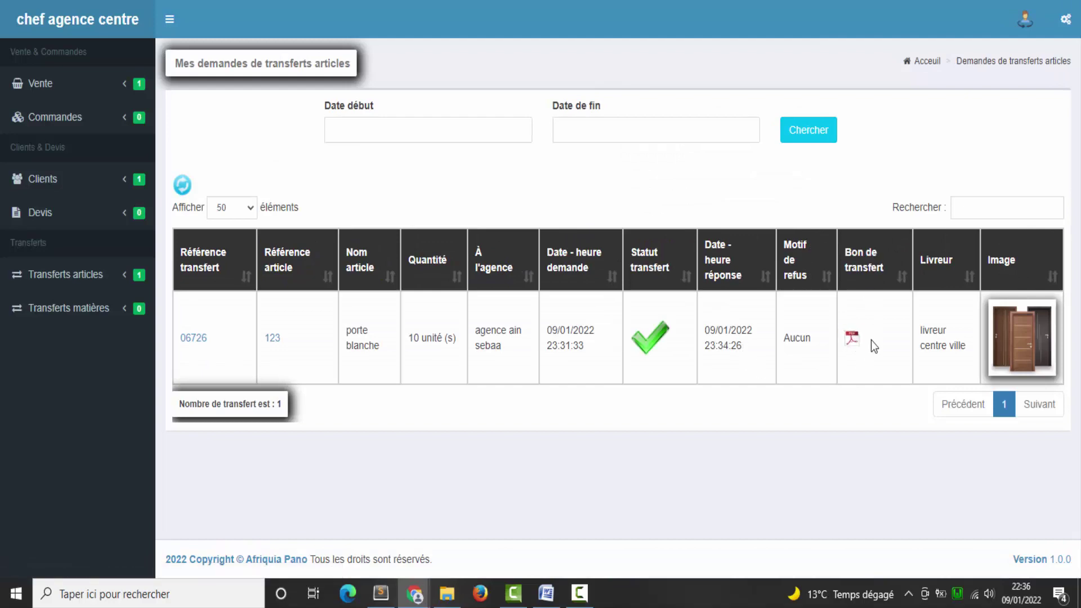
left_click(853, 342)
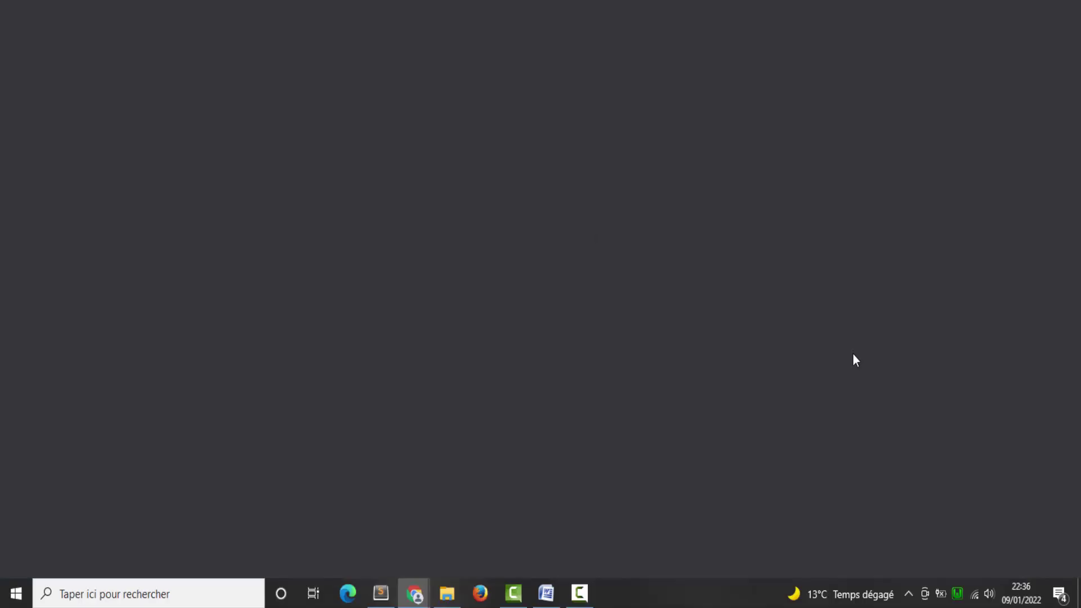
left_click(536, 322)
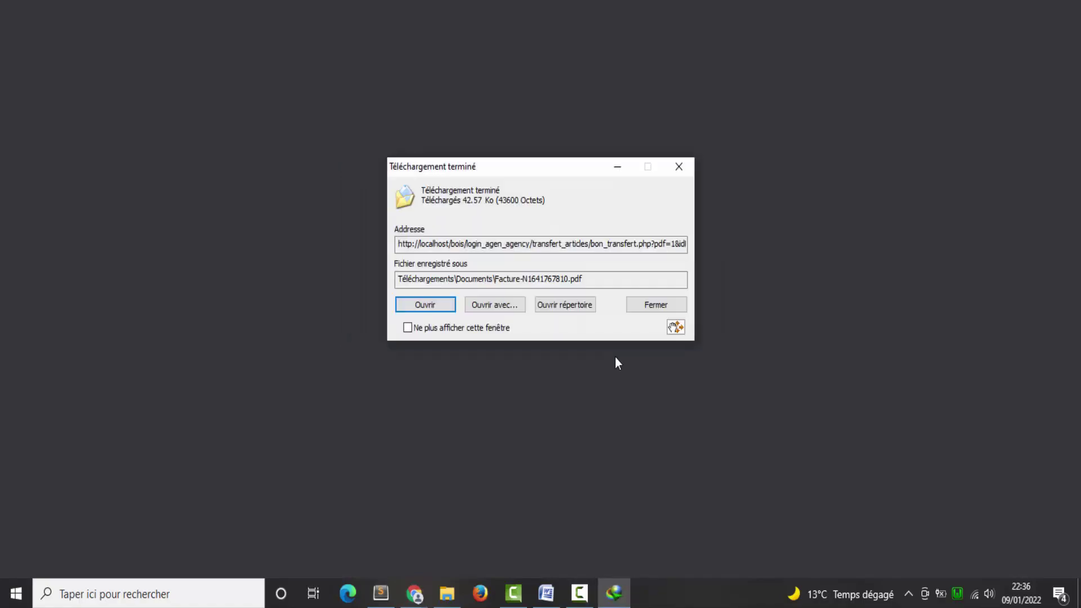
left_click(417, 303)
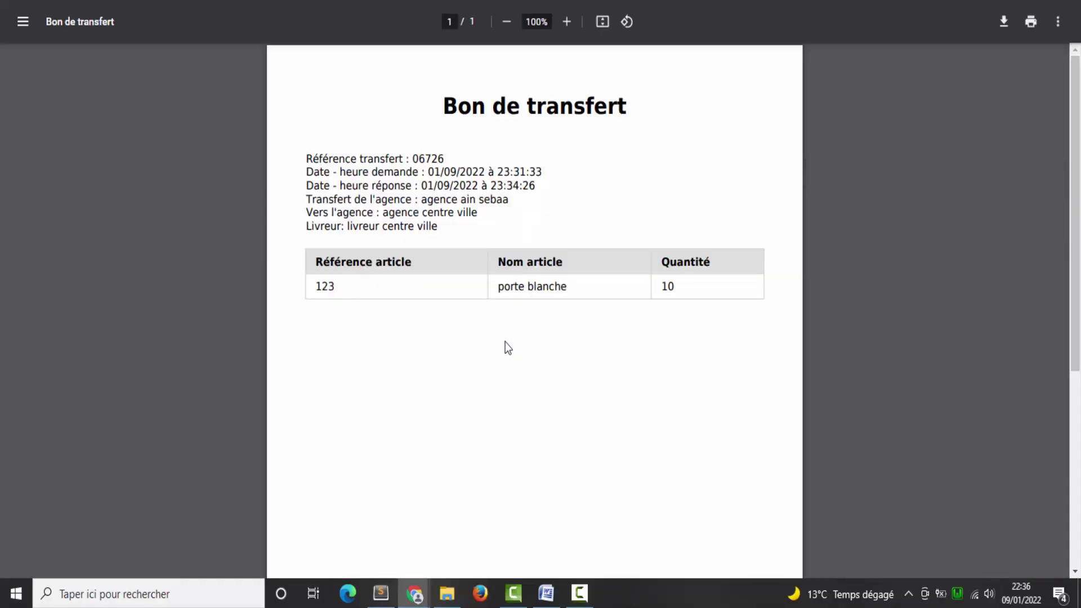
double_click(424, 161)
left_click_drag(441, 226, 348, 228)
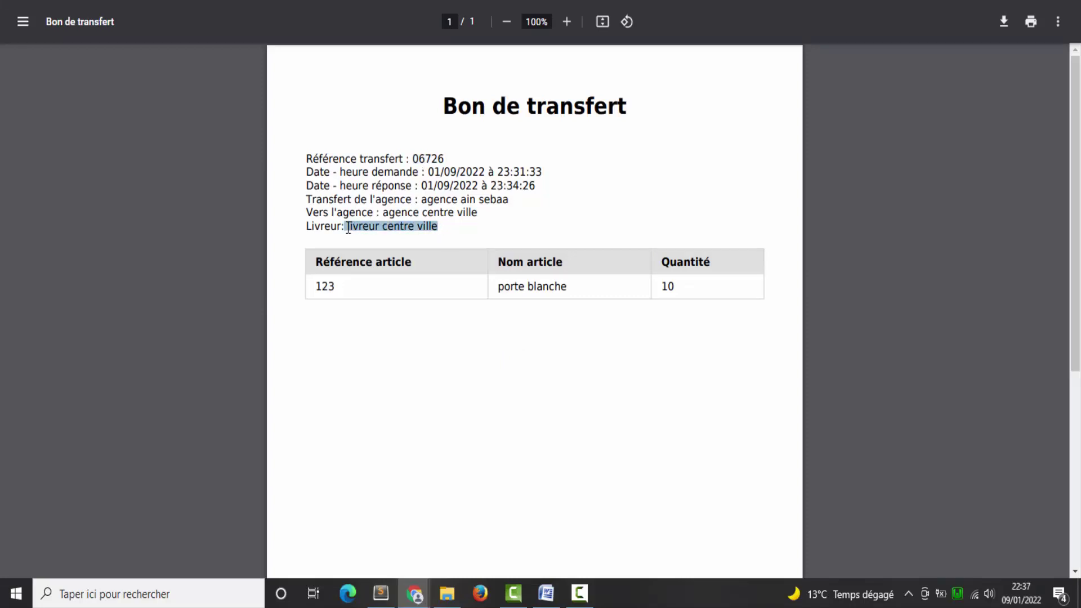
left_click_drag(676, 284, 664, 284)
left_click_drag(568, 286, 506, 287)
left_click_drag(341, 281, 288, 284)
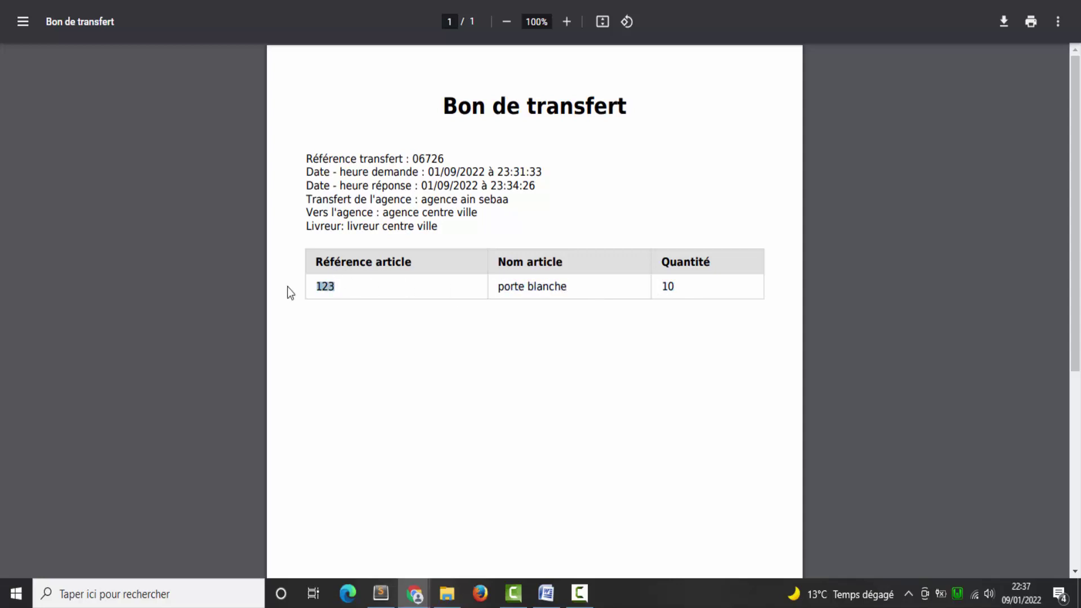